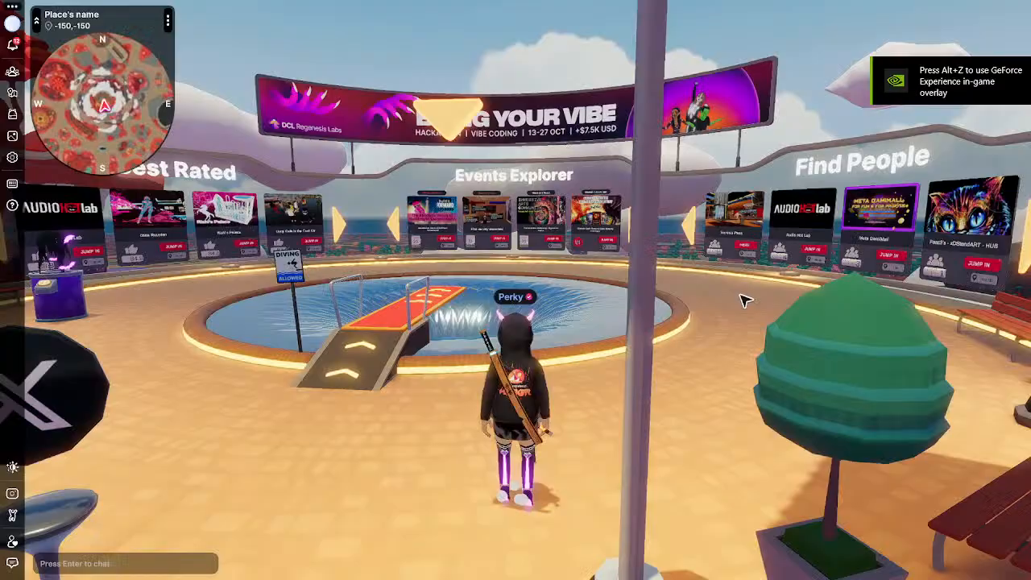
# Run from Genesis Plaza to the Events Explorer panels and jump into La Cantina Village.
pyautogui.moveTo(576, 311); pyautogui.dragTo(574, 314)
pyautogui.press('w')
pyautogui.press('space')
pyautogui.press('w')
pyautogui.click(672, 347)
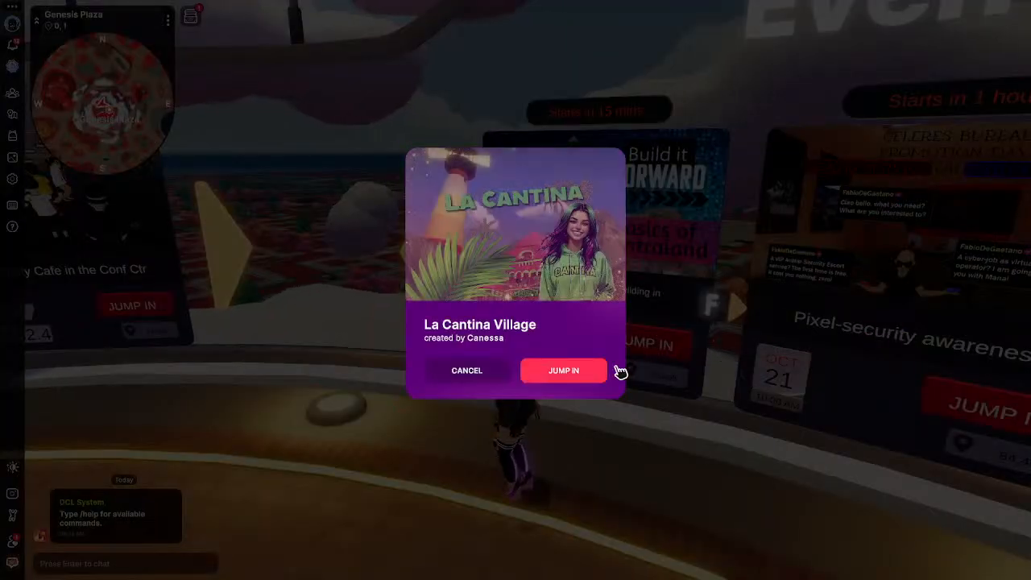
pyautogui.click(571, 371)
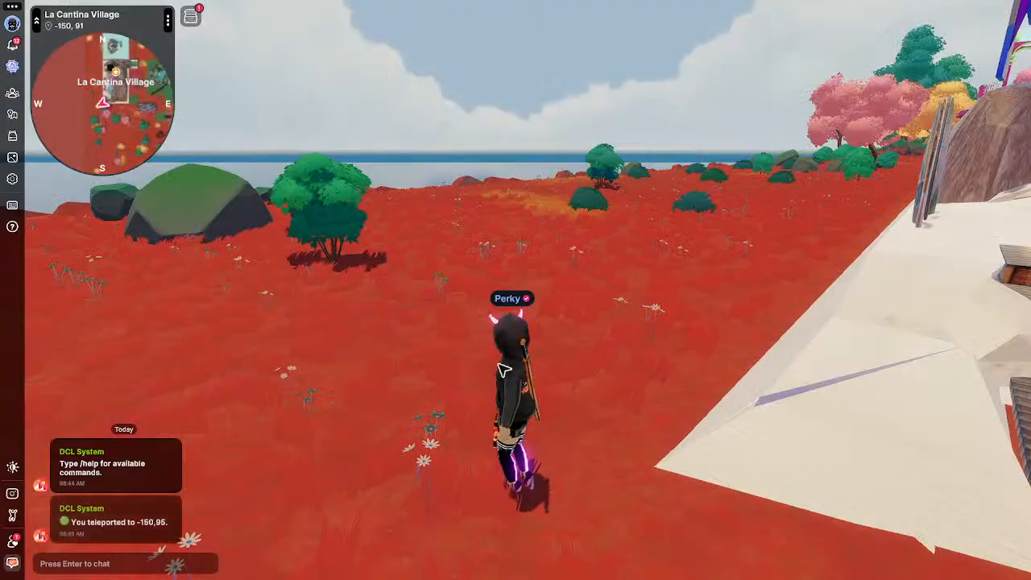
# Run and jump up the pink stairs onto La Cantina's platform facing the Wearables billboard, then show the world map.
pyautogui.press('w')
pyautogui.moveTo(495, 363); pyautogui.dragTo(501, 366)
pyautogui.press('w')
pyautogui.press('space')
pyautogui.press('space')
pyautogui.press('w')
pyautogui.press('space')
pyautogui.press('space')
pyautogui.press('w')
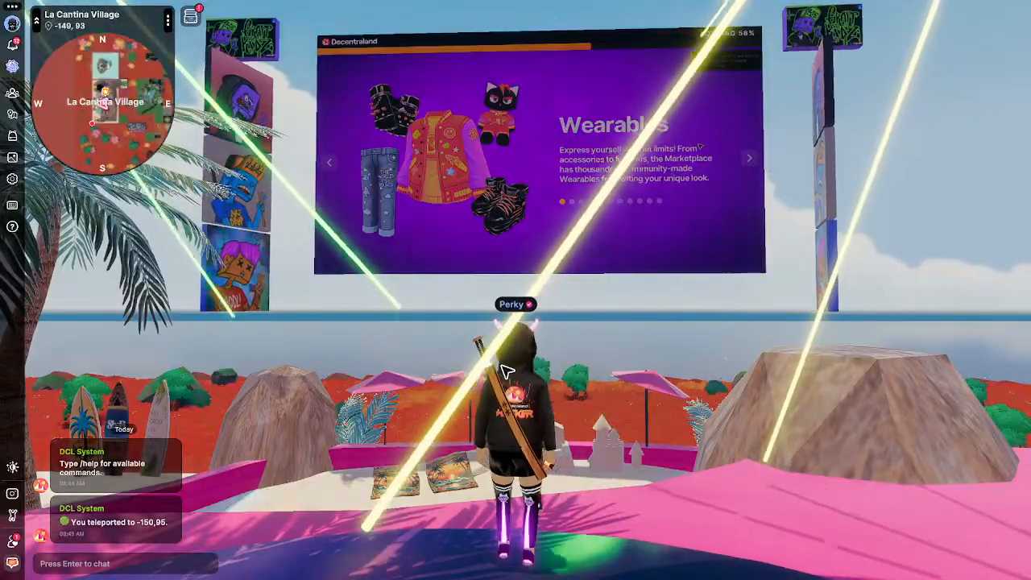
pyautogui.press('m')
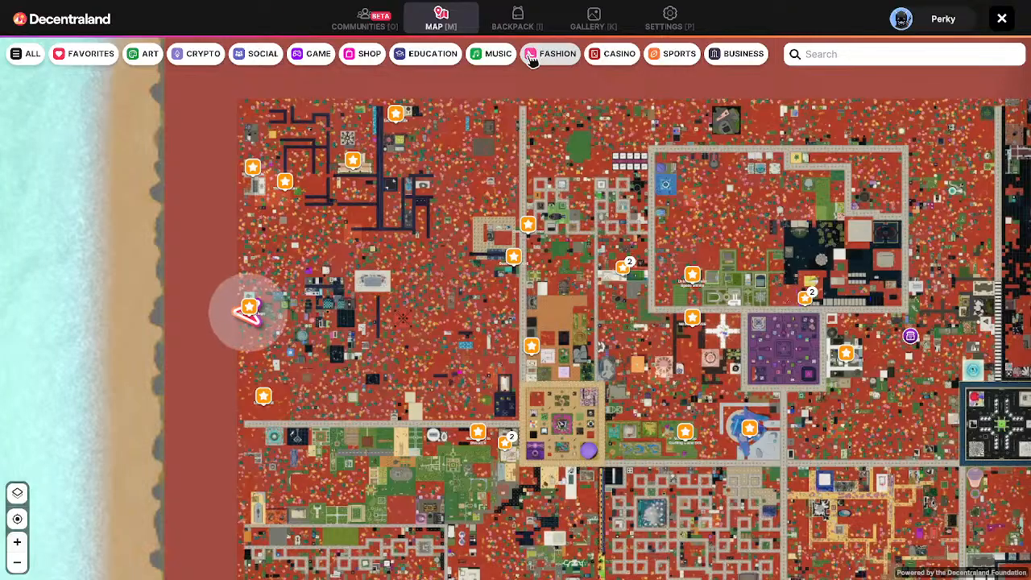
# Equip the pink crop top and the black graphic trousers from the backpack.
pyautogui.click(518, 26)
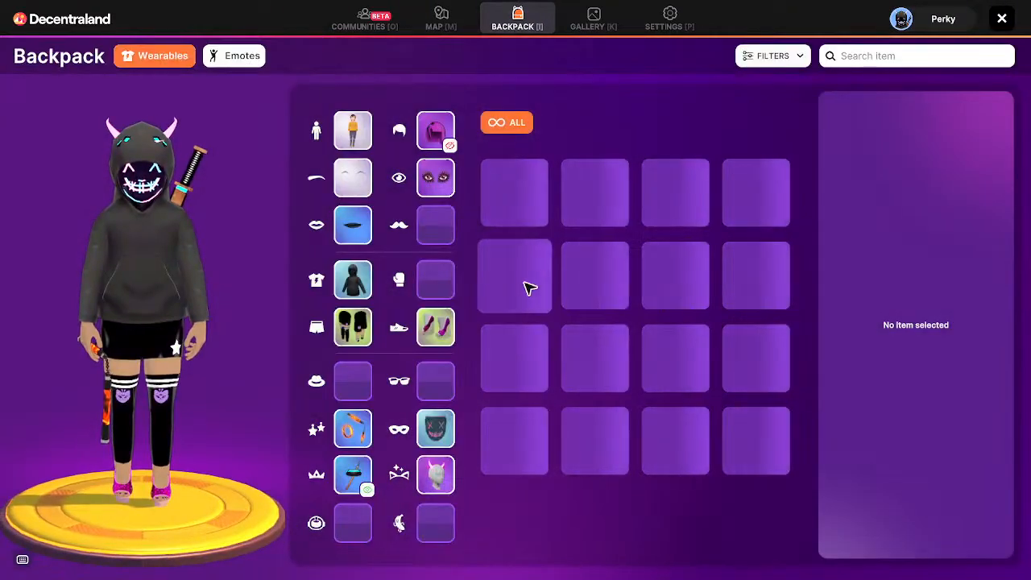
pyautogui.click(354, 282)
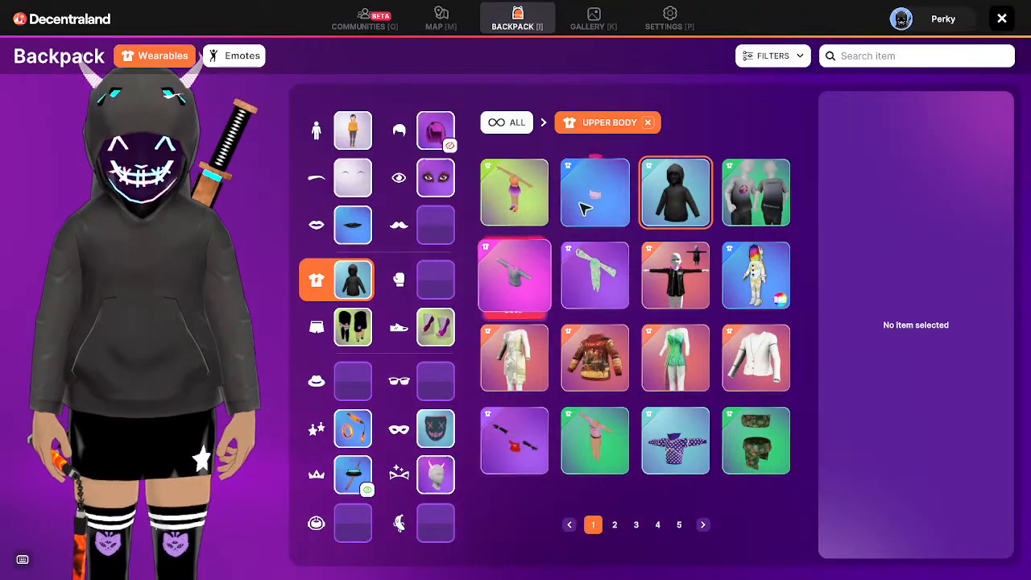
pyautogui.click(600, 214)
pyautogui.click(353, 326)
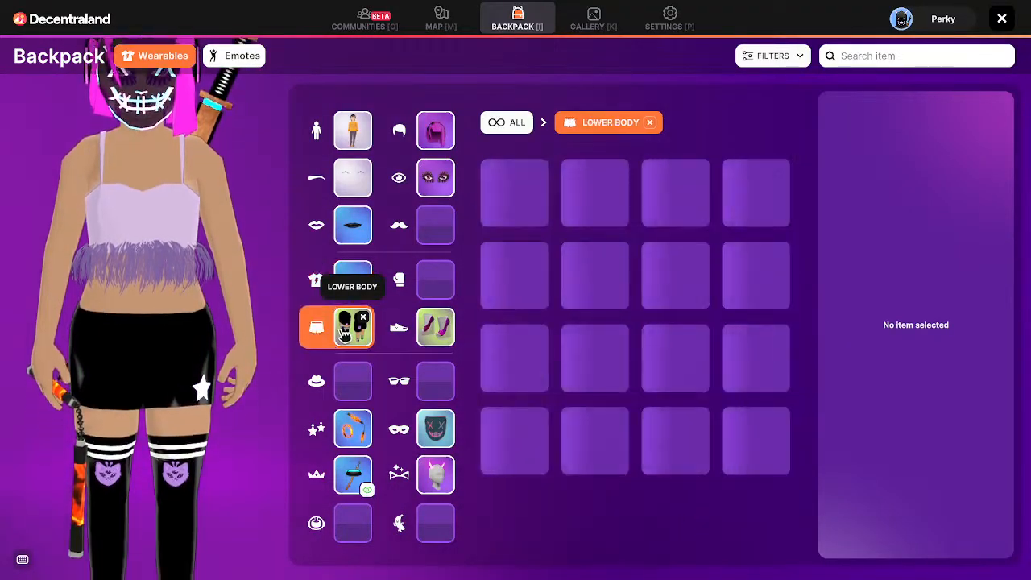
pyautogui.click(527, 237)
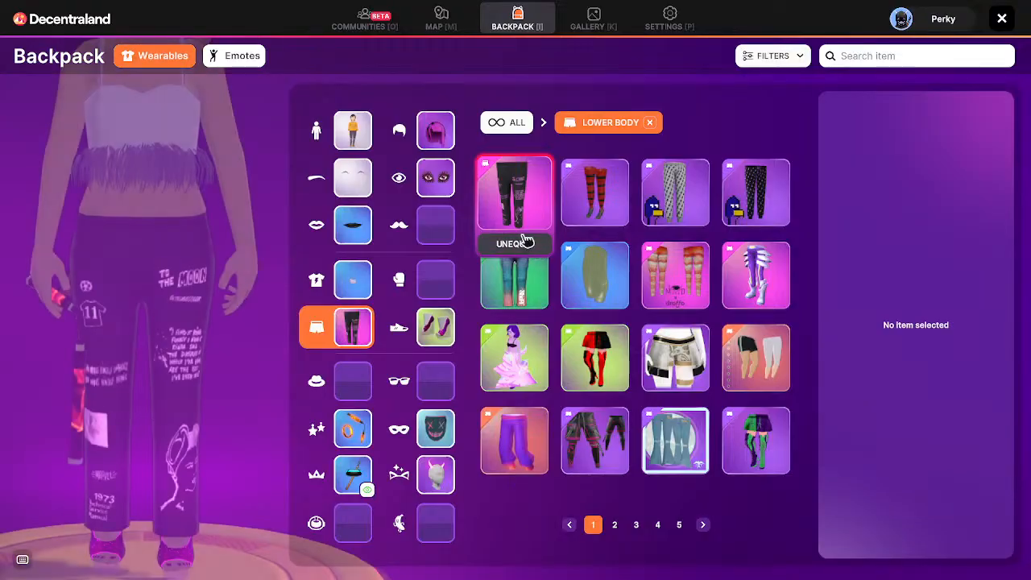
# Remove the mask, swap the earring for a different one, and close the backpack.
pyautogui.click(445, 418)
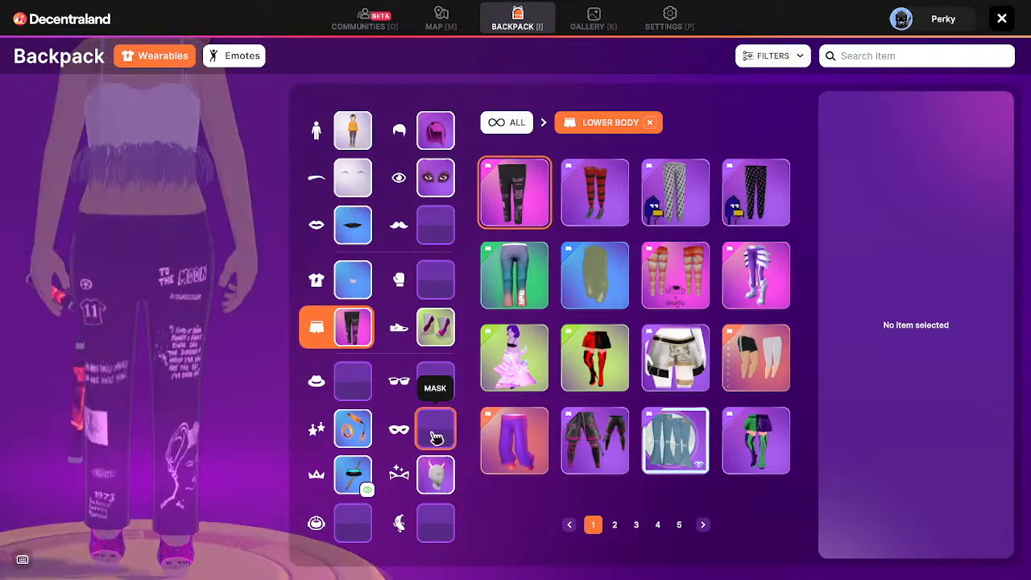
pyautogui.click(363, 420)
pyautogui.click(355, 429)
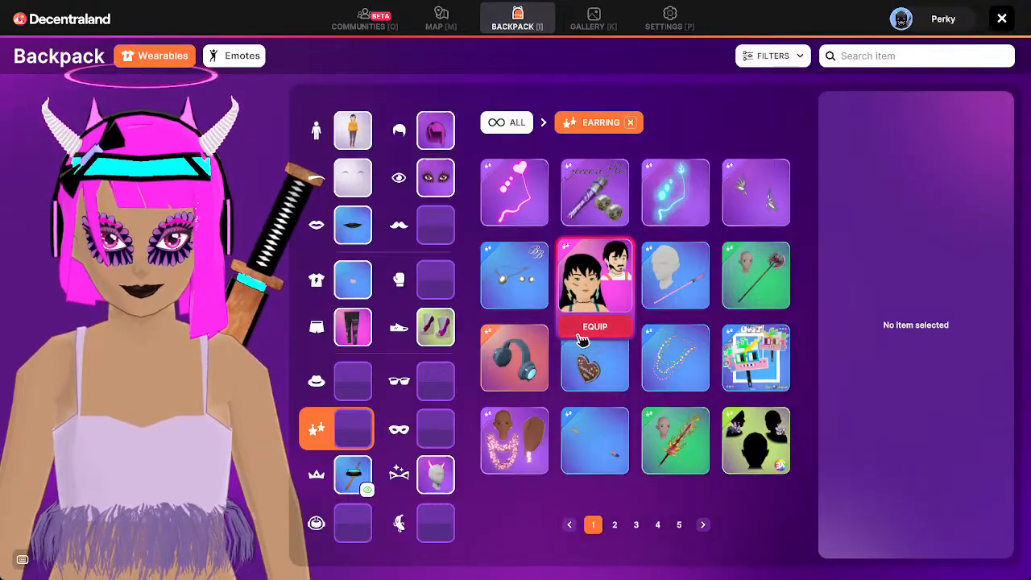
pyautogui.click(594, 325)
pyautogui.click(1002, 20)
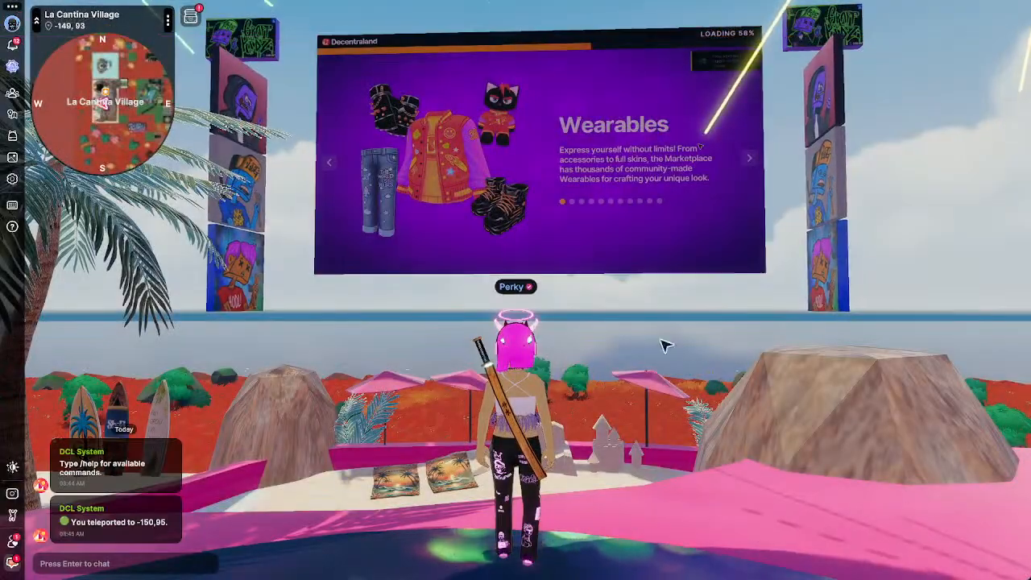
# Run past the rock and low wall onto the path toward the black building.
pyautogui.moveTo(665, 345); pyautogui.dragTo(686, 378)
pyautogui.press('w')
pyautogui.press('space')
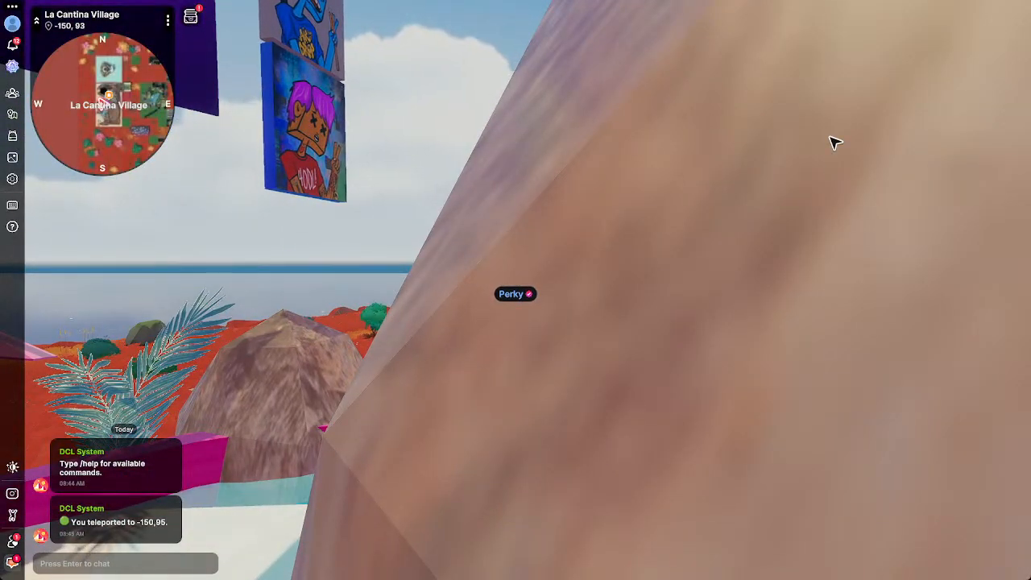
pyautogui.moveTo(803, 423); pyautogui.dragTo(799, 424)
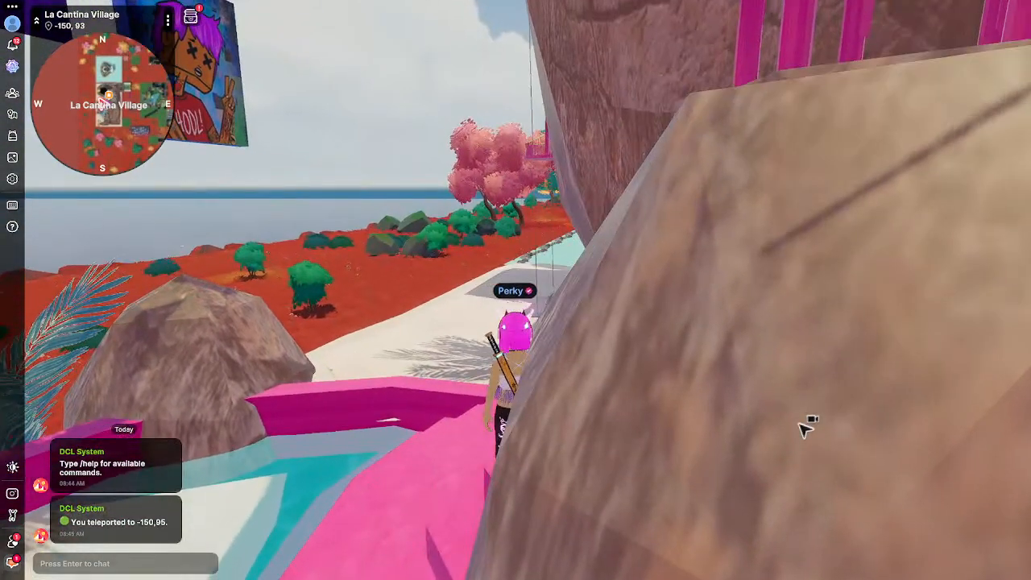
pyautogui.press('w')
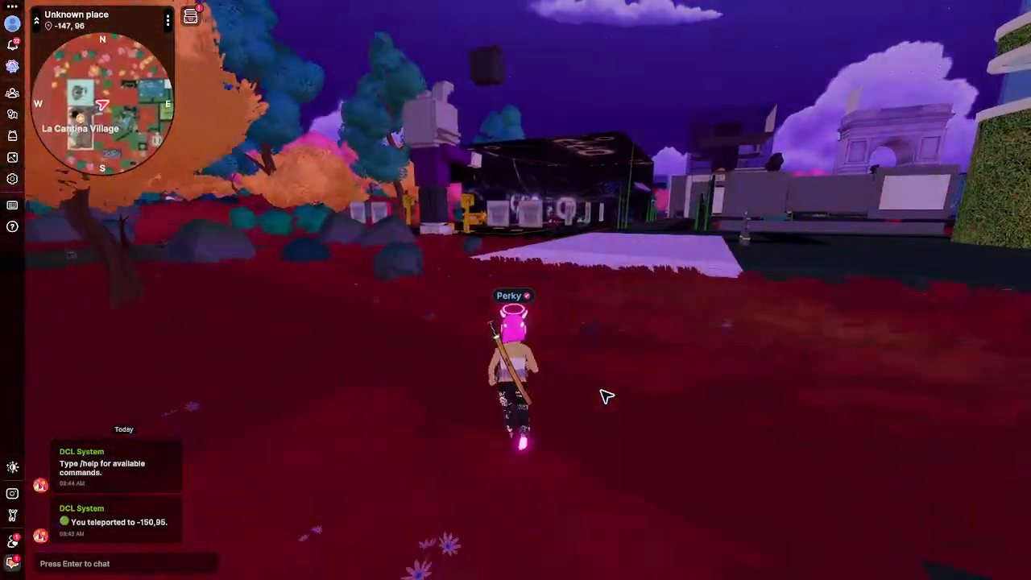
# Run around the area and back onto La Cantina's dance-floor platform at -149, 93.
pyautogui.press('w')
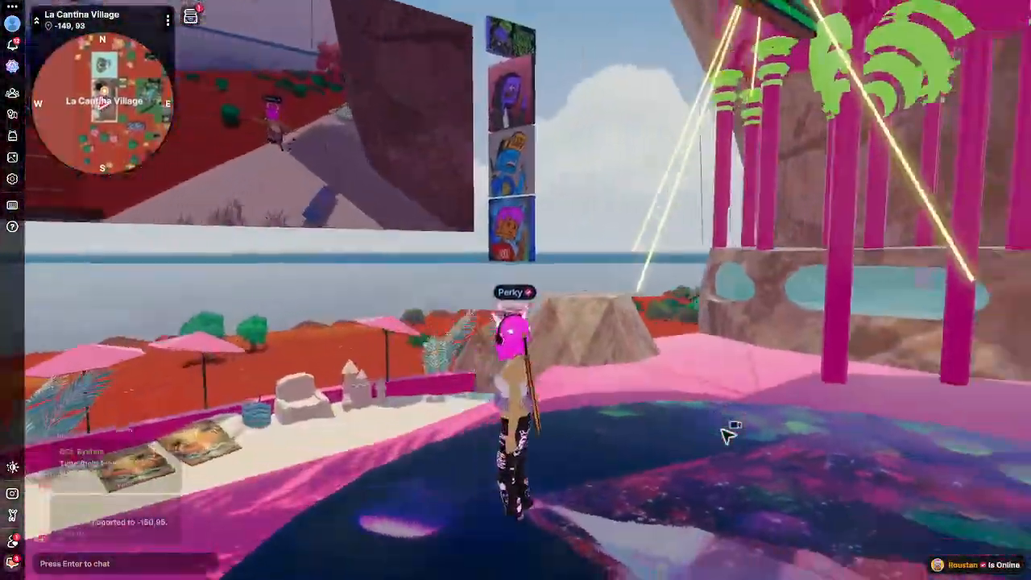
# Face the big screen and perform emote 6 beside the other visitor.
pyautogui.moveTo(727, 435); pyautogui.dragTo(727, 435)
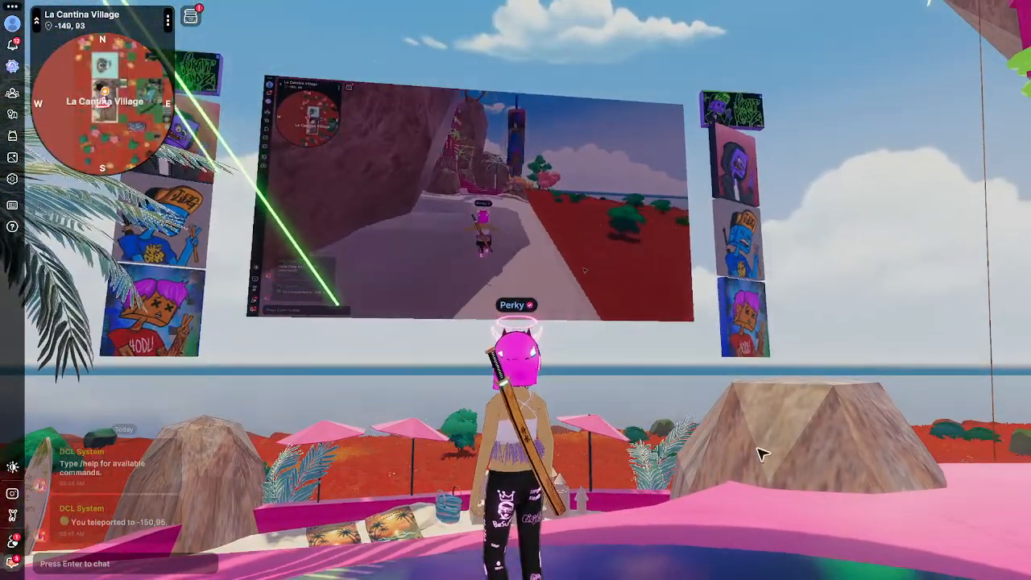
pyautogui.moveTo(759, 451); pyautogui.dragTo(698, 400)
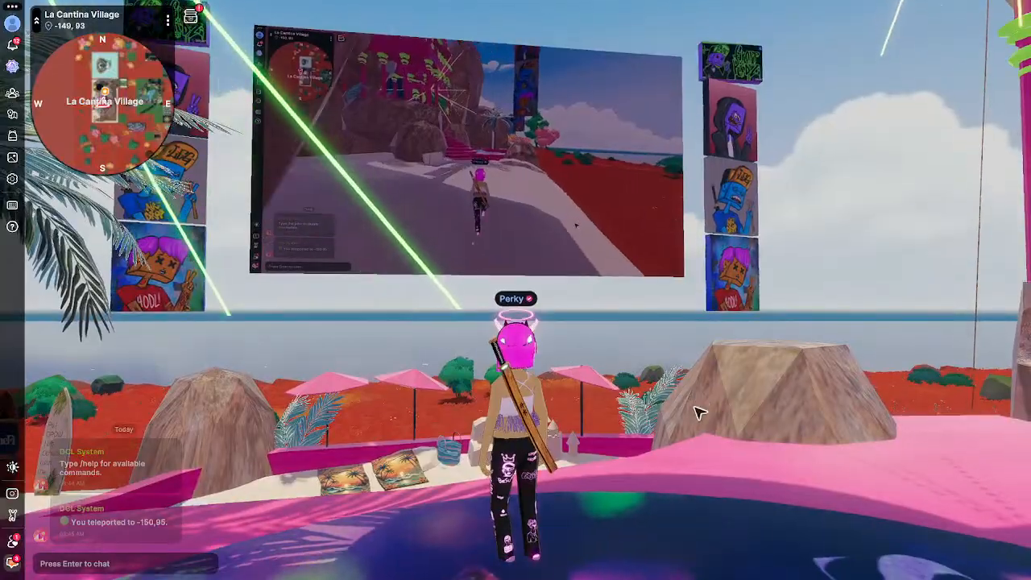
pyautogui.press('b')
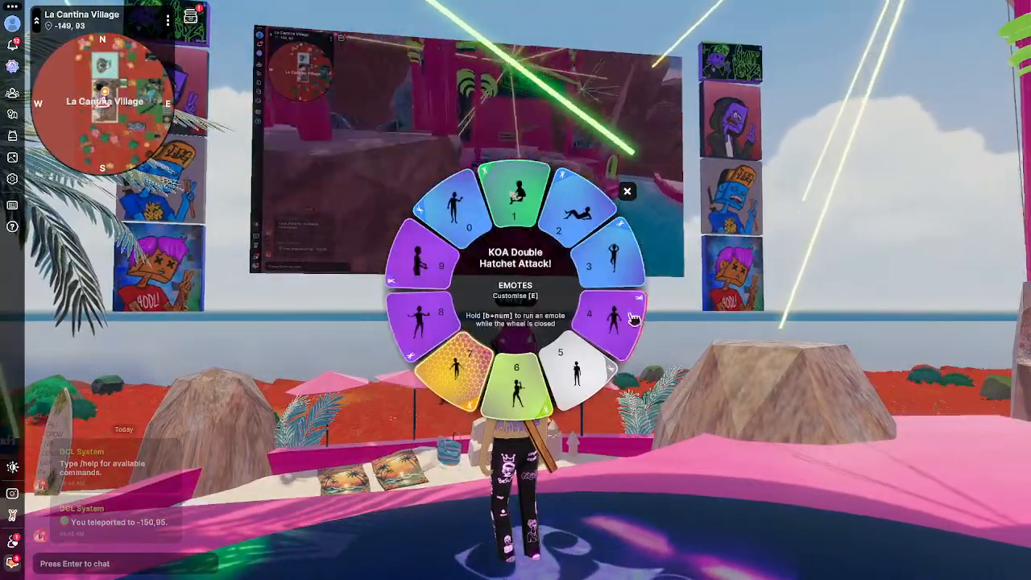
pyautogui.click(530, 391)
pyautogui.moveTo(649, 467); pyautogui.dragTo(649, 462)
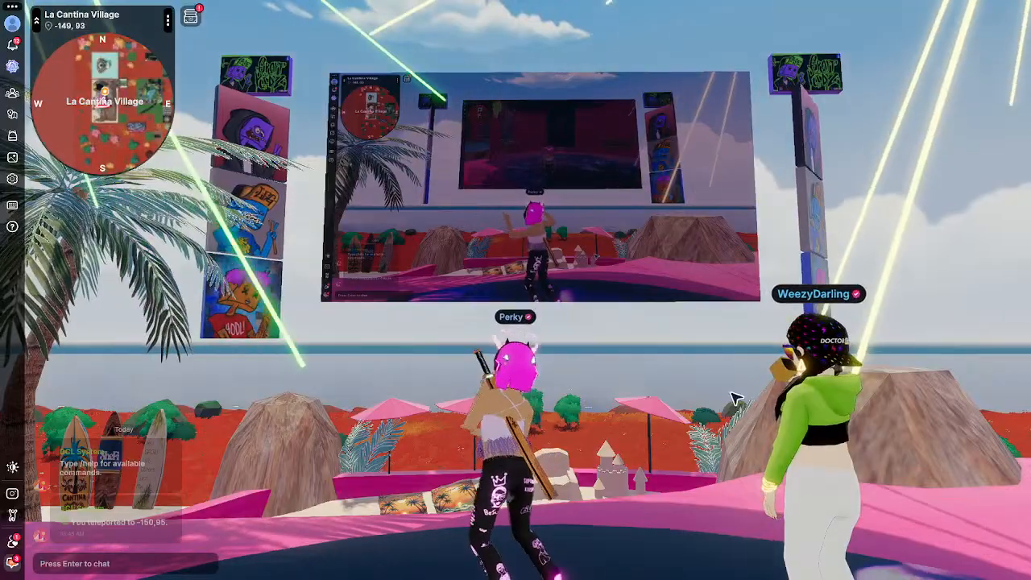
# Send a 'Gm' greeting in nearby chat mentioning the nearby visitor.
pyautogui.moveTo(736, 398); pyautogui.dragTo(47, 550)
pyautogui.click(103, 564)
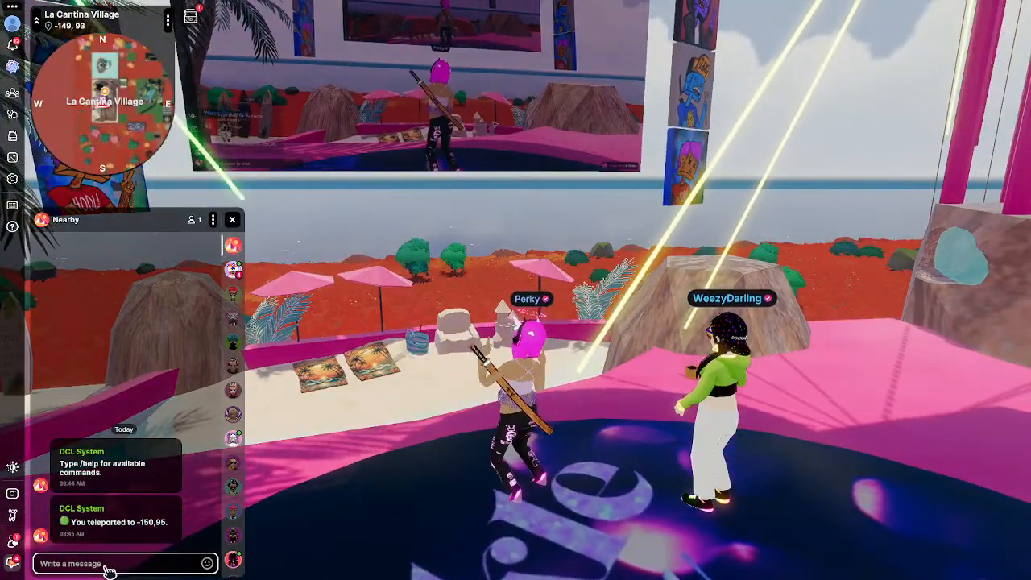
pyautogui.write('Gm @Wee')
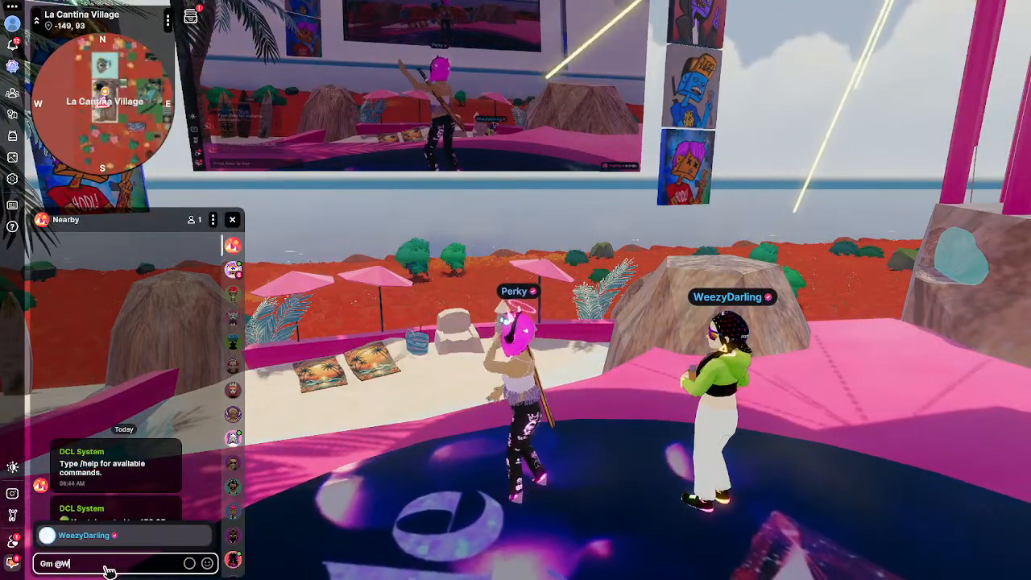
pyautogui.click(85, 534)
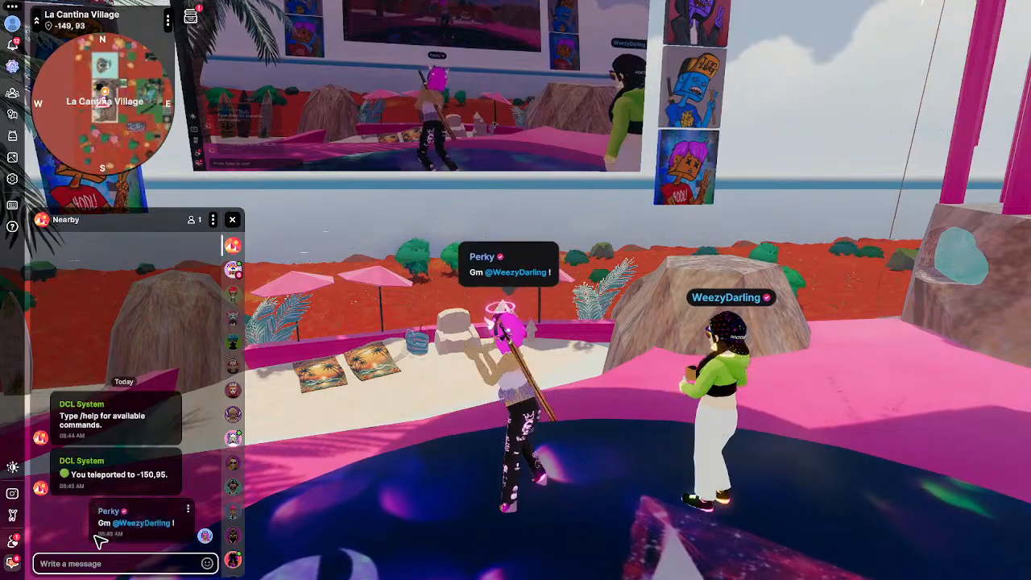
# Turn the view around both avatars and bring up the full-screen world map.
pyautogui.moveTo(592, 411); pyautogui.dragTo(566, 426)
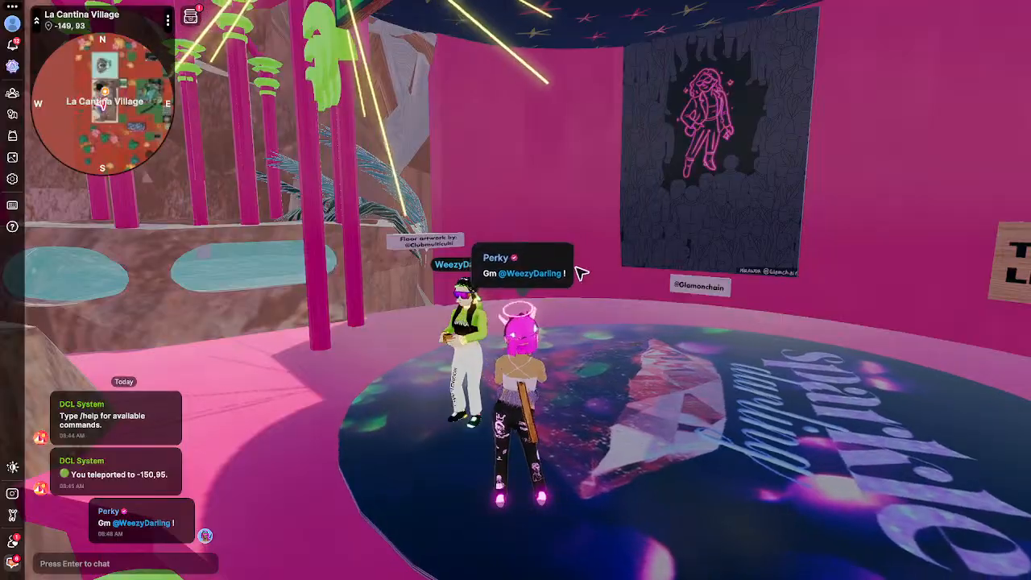
pyautogui.press('b')
pyautogui.press('b')
pyautogui.press('m')
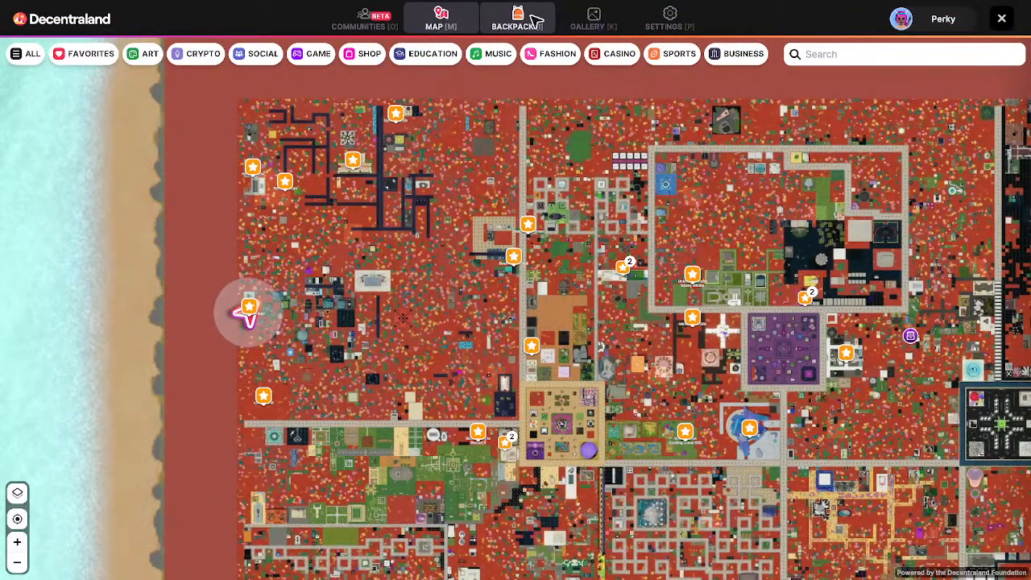
# Search the backpack for 'cantina', equip the green CANTINA top, and return to the village.
pyautogui.click(531, 23)
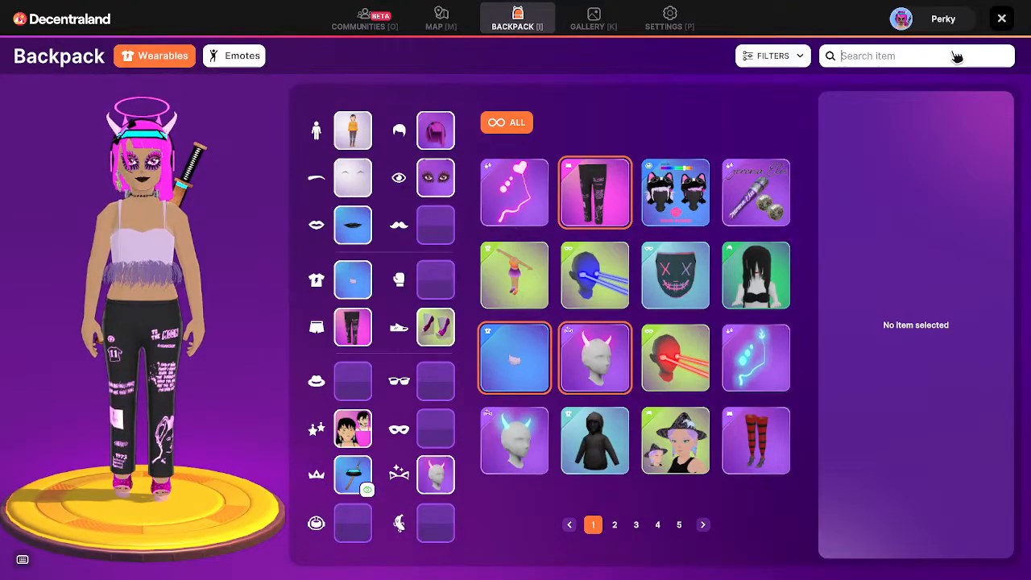
pyautogui.click(955, 57)
pyautogui.write('cantina')
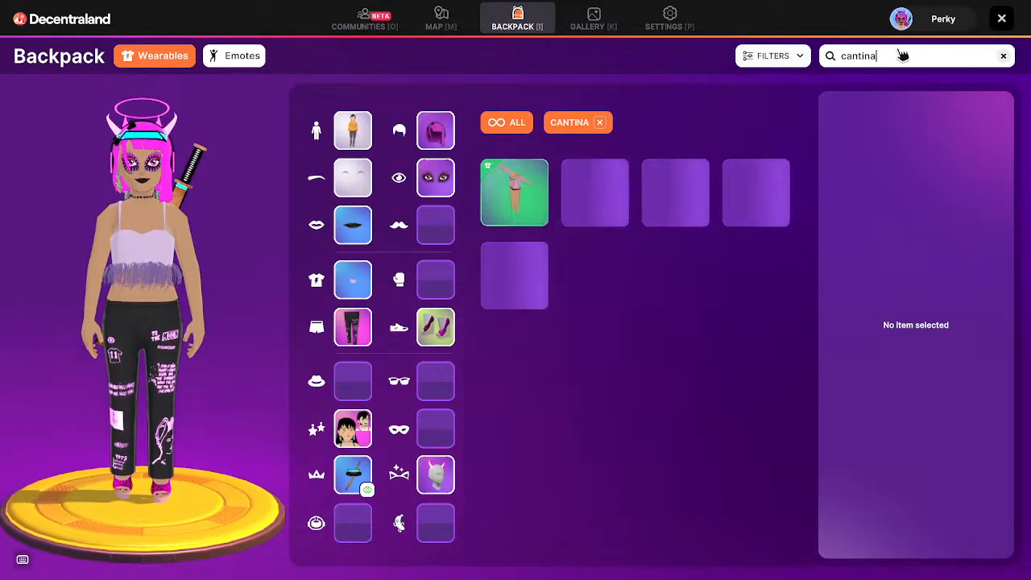
pyautogui.click(595, 241)
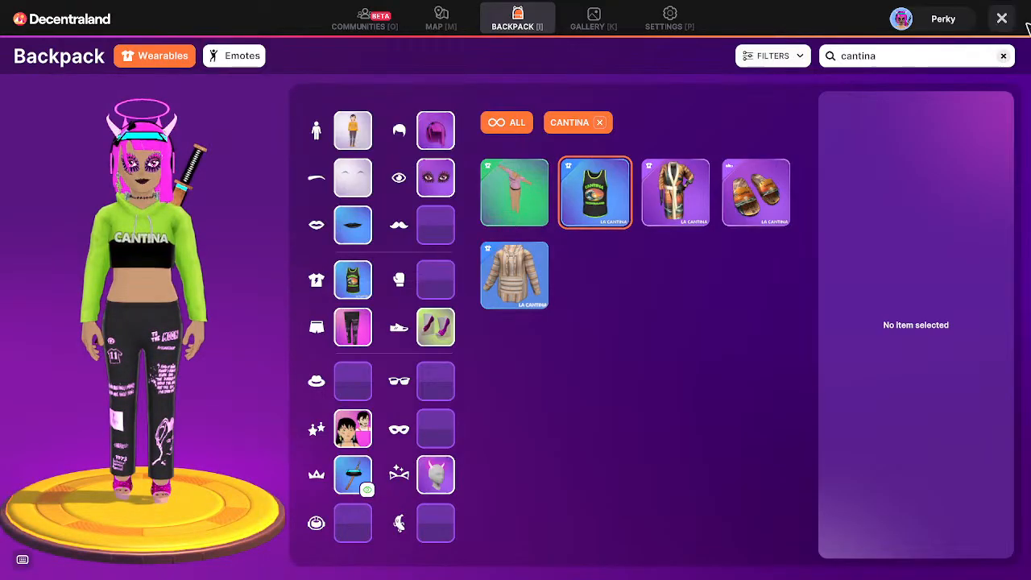
pyautogui.click(1000, 20)
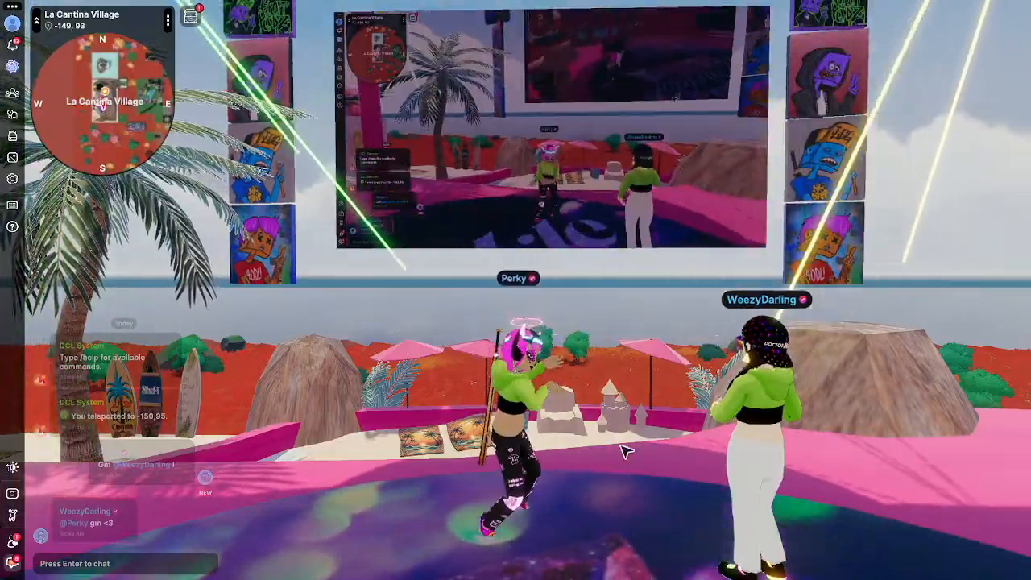
# Equip the pink-lensed sunglasses from the Eyewear wearables and return to the village.
pyautogui.moveTo(625, 451); pyautogui.dragTo(512, 475)
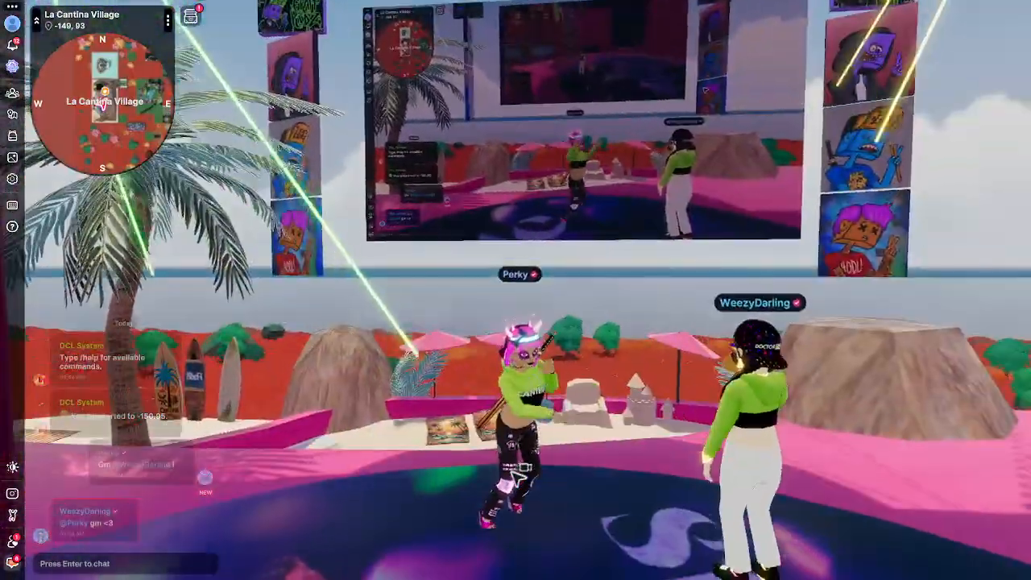
pyautogui.press('m')
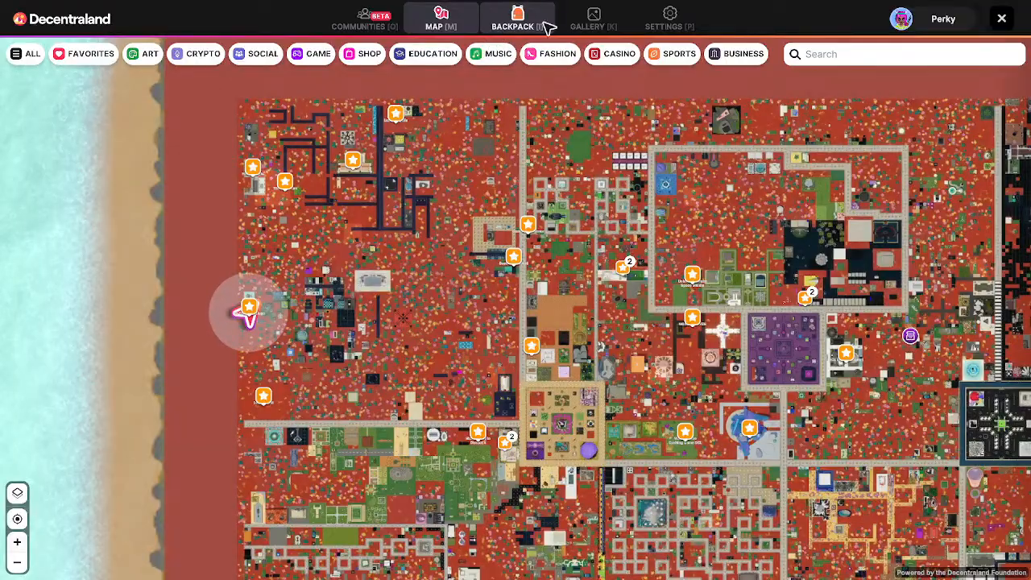
pyautogui.click(534, 29)
pyautogui.click(441, 372)
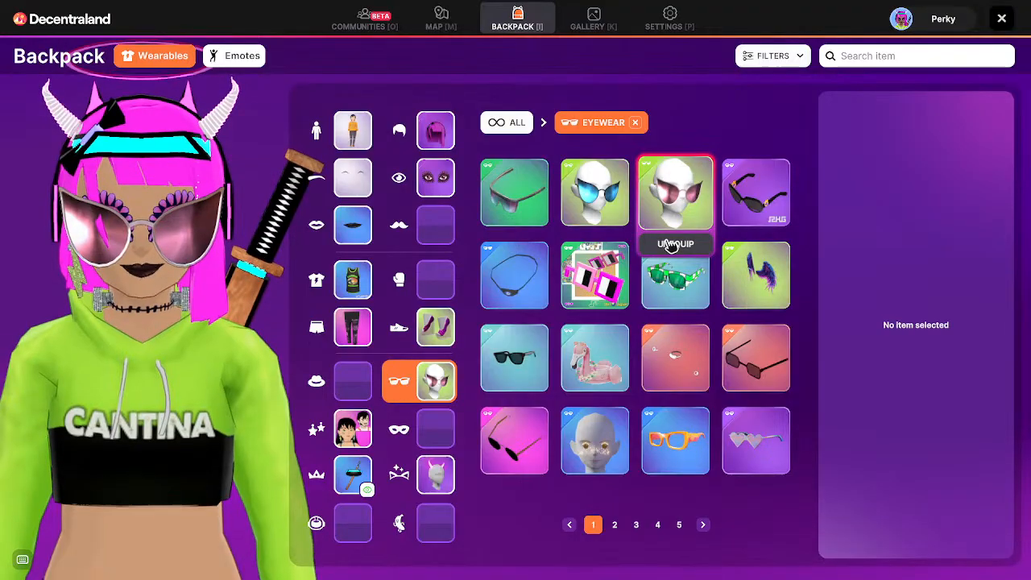
pyautogui.click(1002, 18)
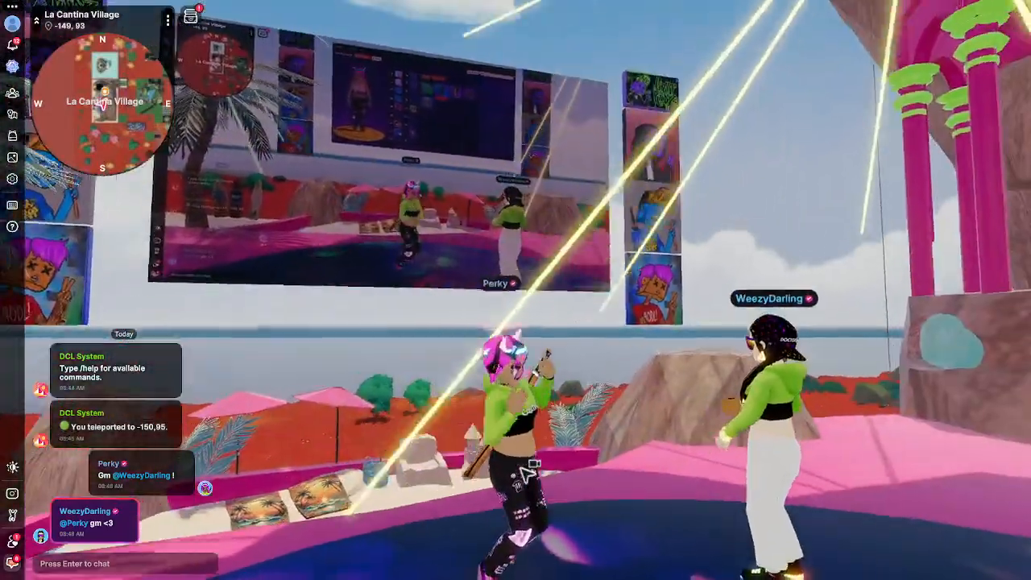
pyautogui.moveTo(521, 467); pyautogui.dragTo(528, 472)
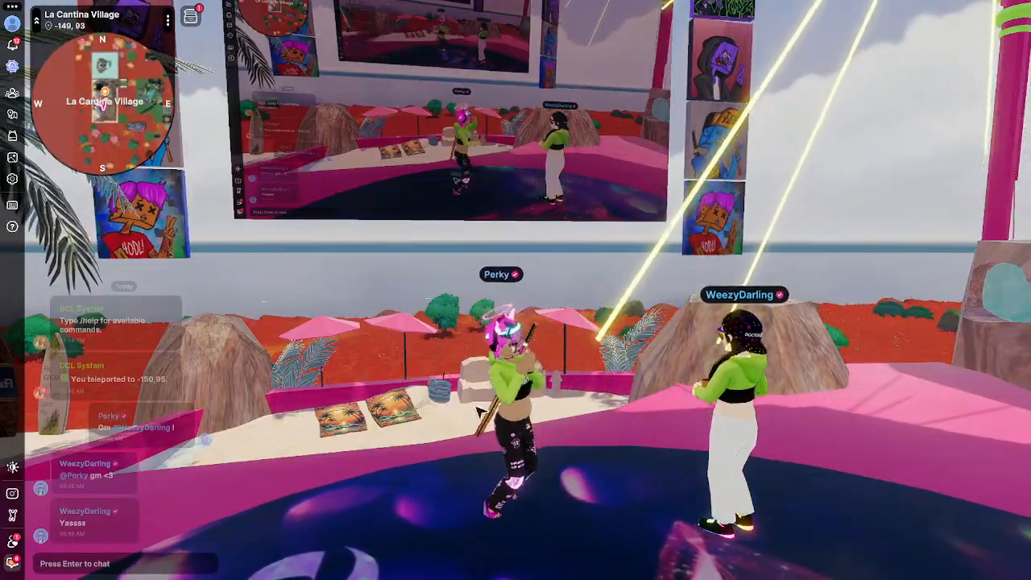
pyautogui.moveTo(475, 407); pyautogui.dragTo(532, 461)
pyautogui.scroll(-5, 506, 467)
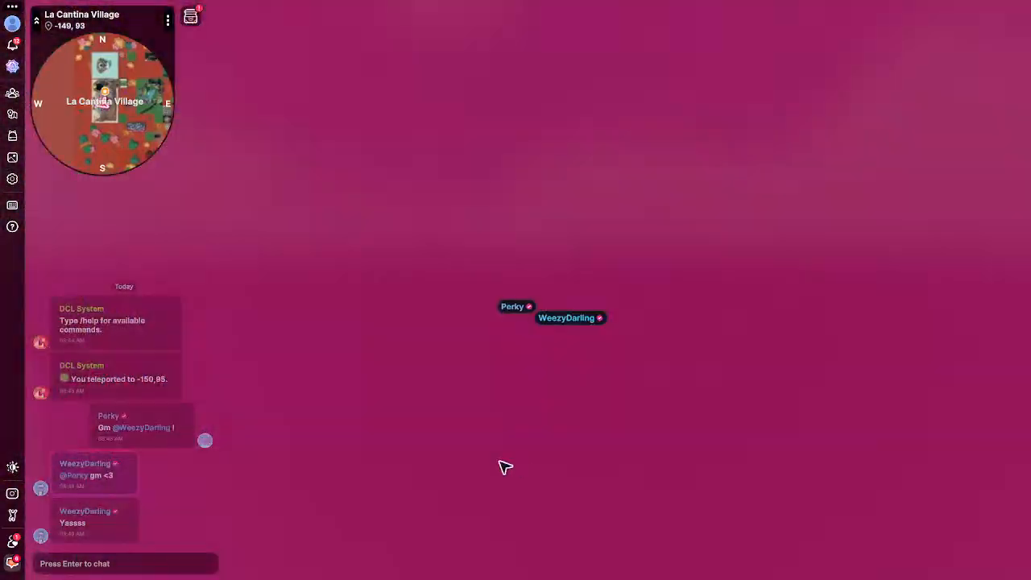
pyautogui.scroll(5, 504, 465)
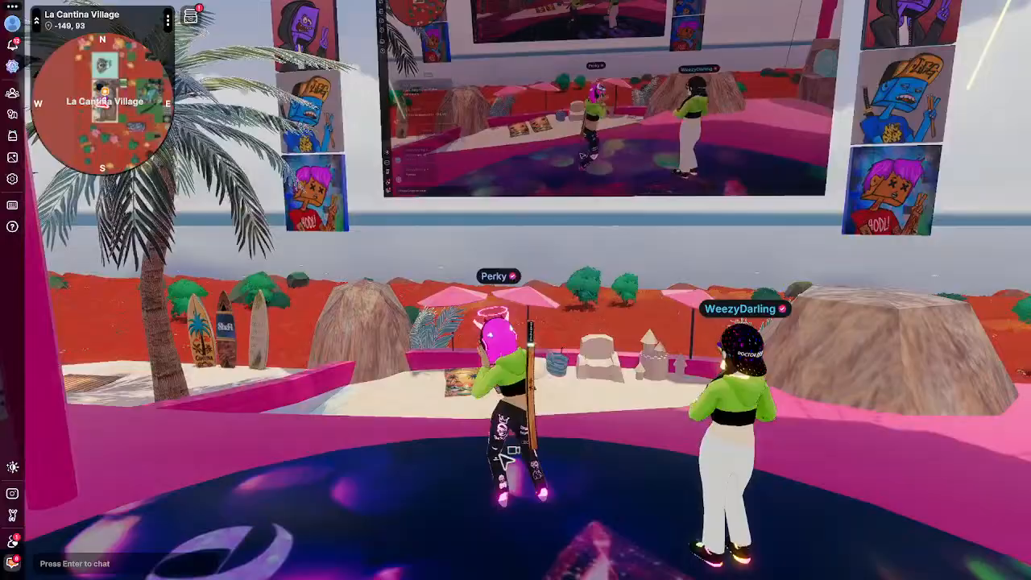
pyautogui.press('c')
pyautogui.press('u')
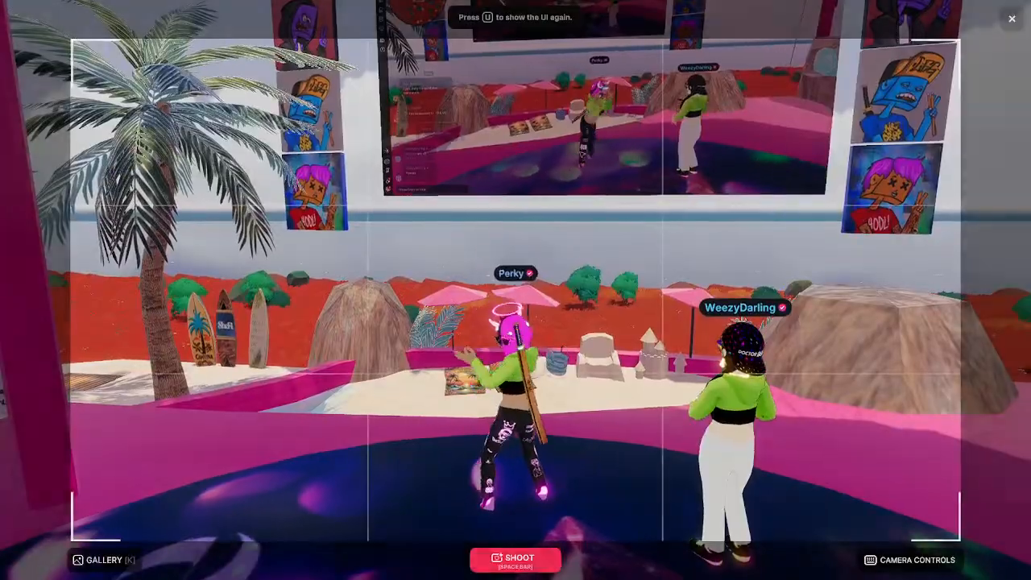
pyautogui.press('w')
pyautogui.press('a')
pyautogui.press('a')
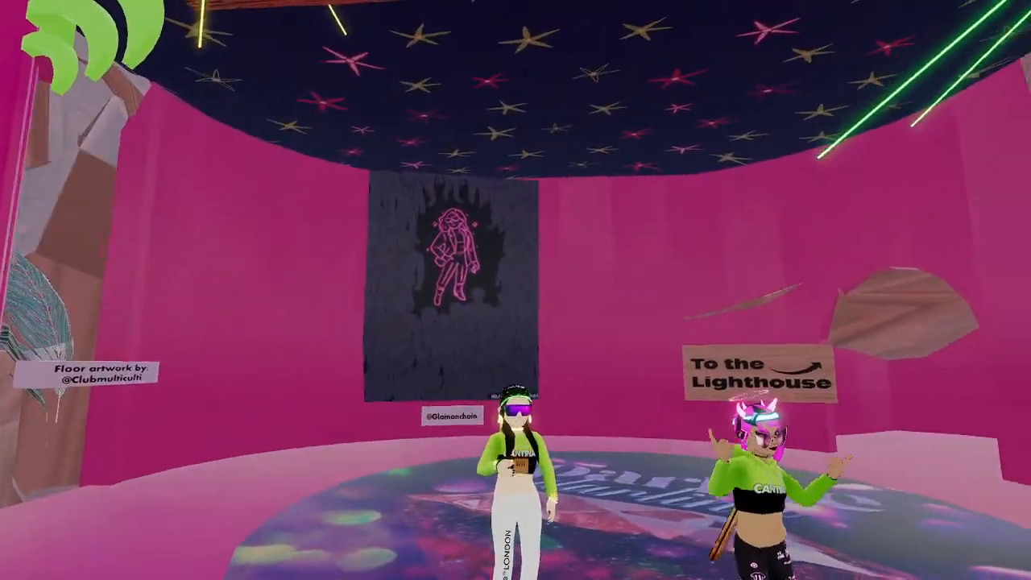
pyautogui.press('d')
pyautogui.press('q')
pyautogui.press('w')
pyautogui.press('d')
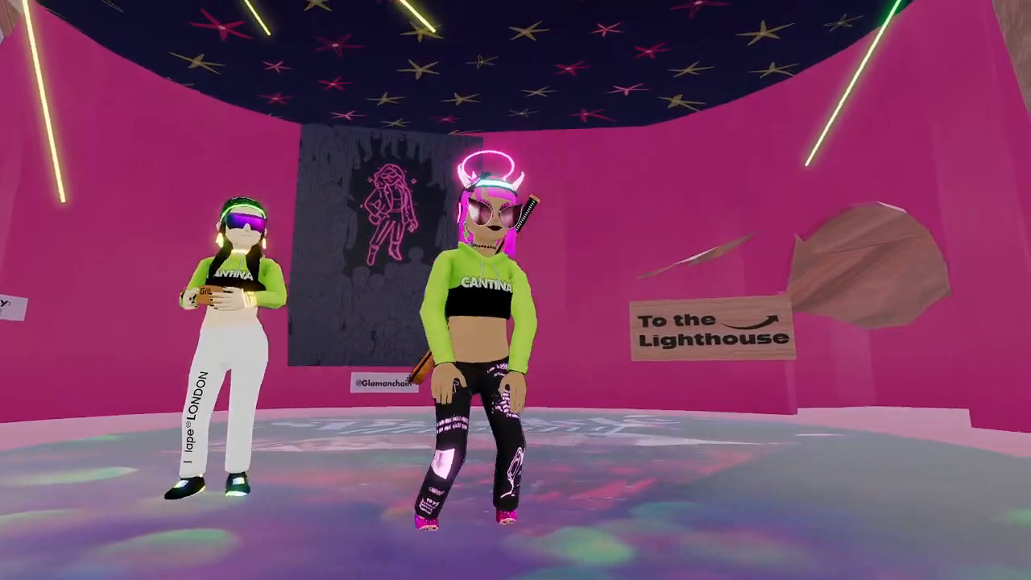
pyautogui.press('w')
pyautogui.press('s')
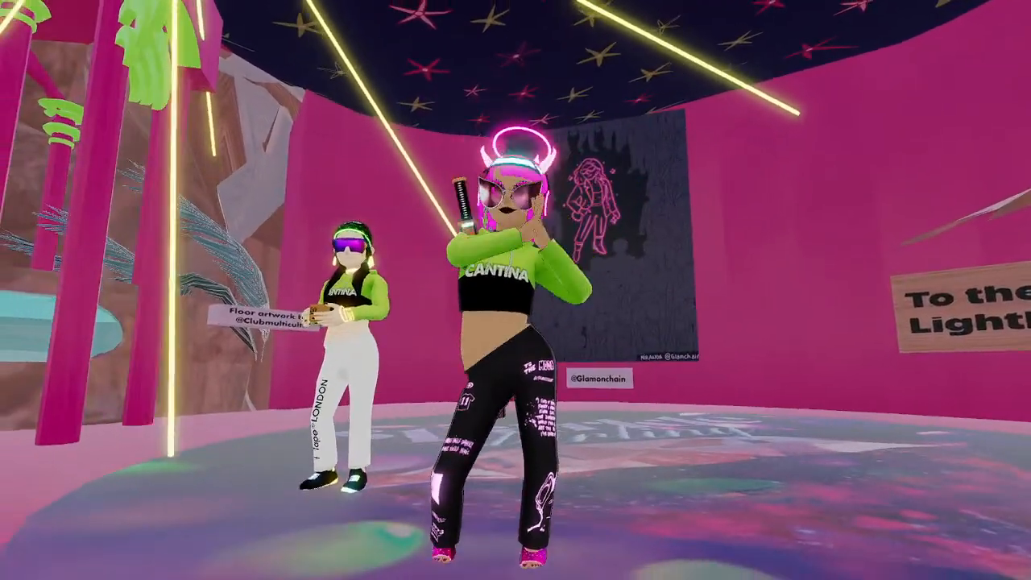
pyautogui.press('w')
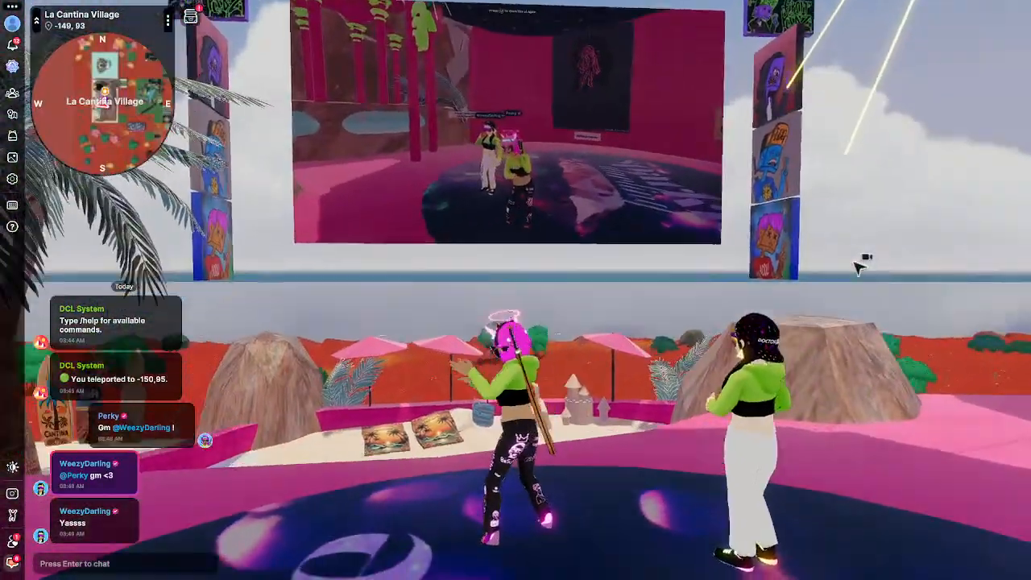
pyautogui.moveTo(854, 263); pyautogui.dragTo(853, 270)
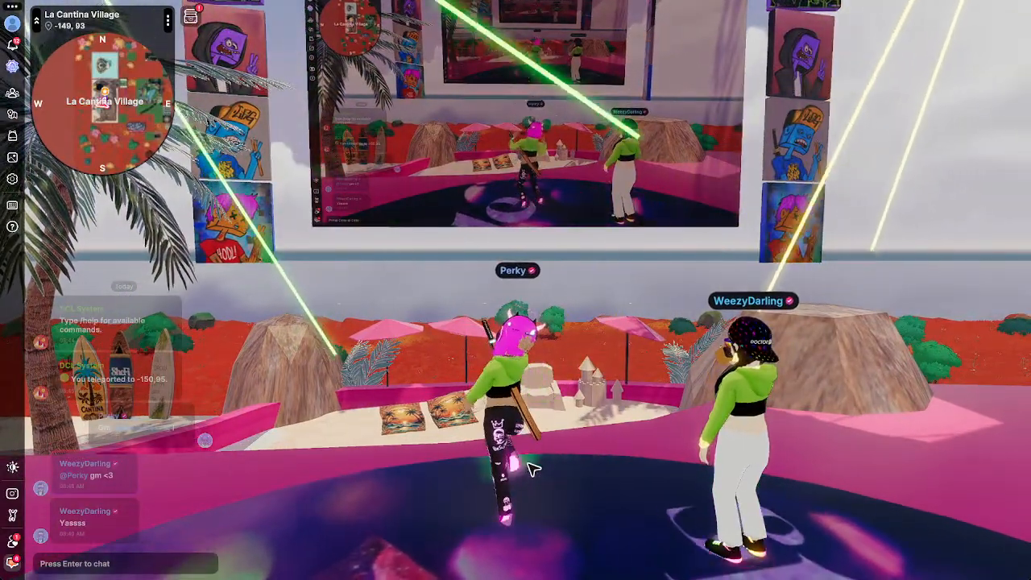
# Change the profile username to a different owned name, then close the profile back to La Cantina.
pyautogui.press('Return')
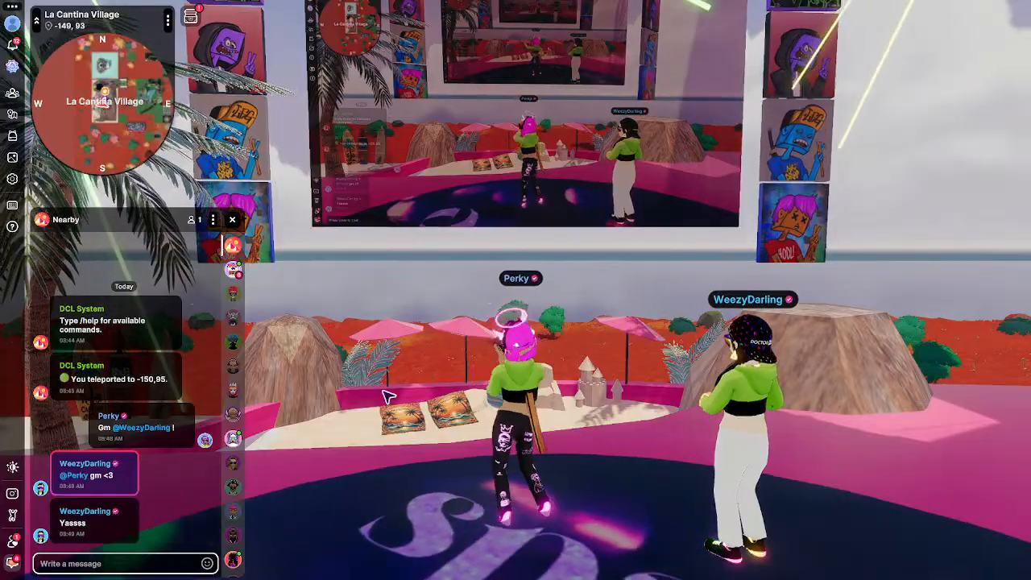
pyautogui.click(12, 24)
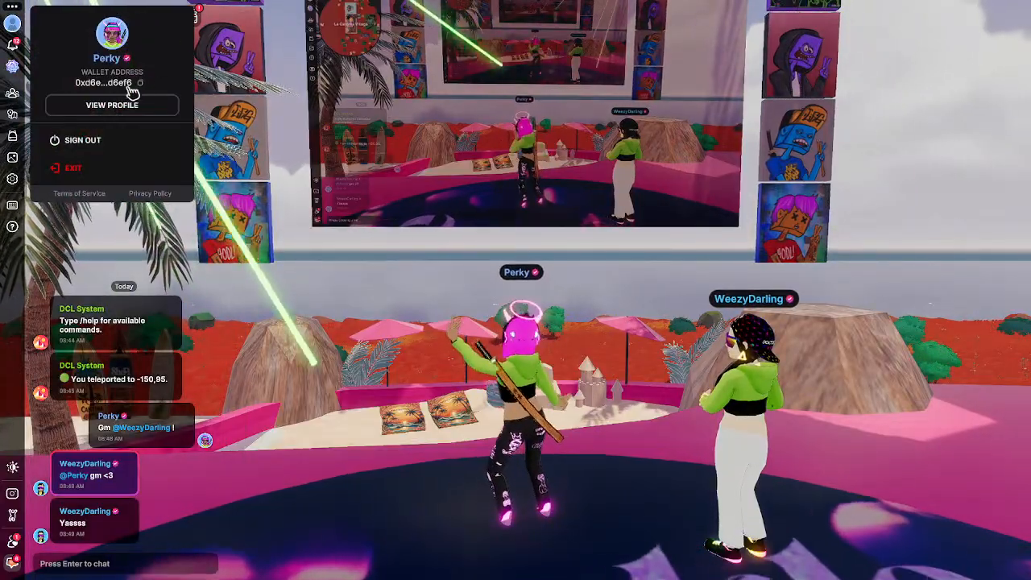
pyautogui.click(117, 105)
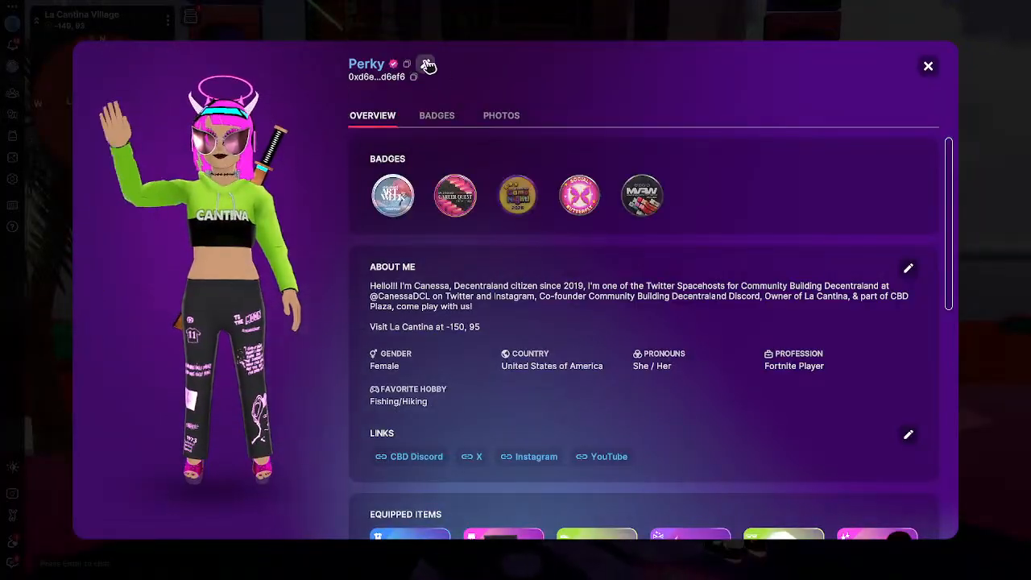
pyautogui.click(425, 64)
pyautogui.click(548, 234)
pyautogui.click(425, 256)
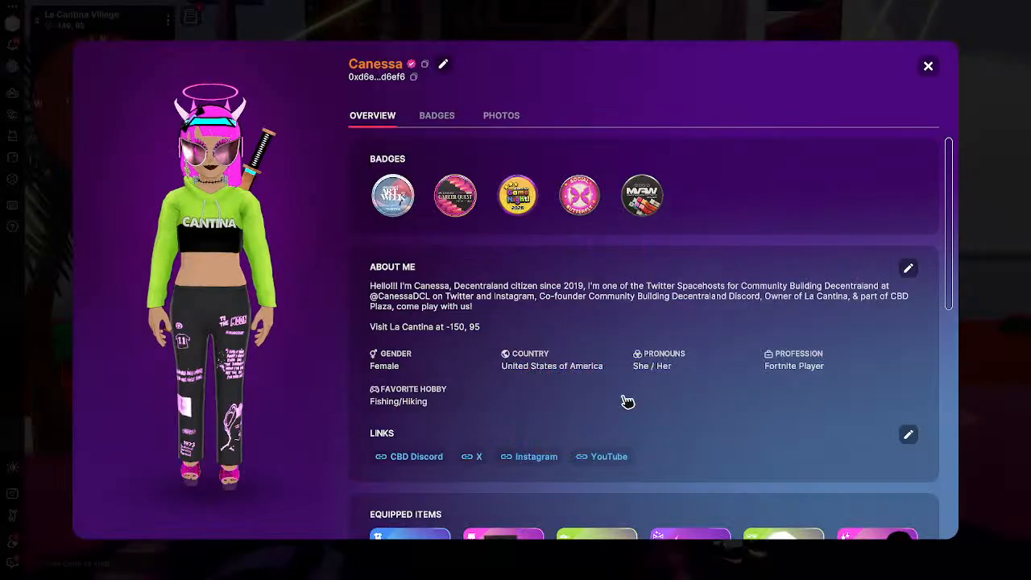
pyautogui.click(927, 68)
pyautogui.moveTo(677, 395); pyautogui.dragTo(578, 460)
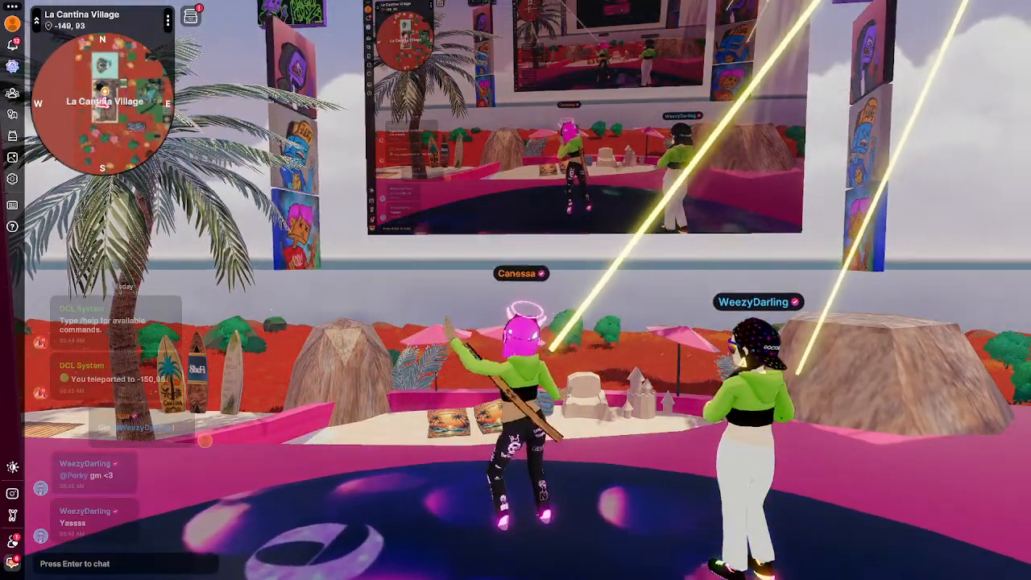
pyautogui.moveTo(547, 409); pyautogui.dragTo(548, 409)
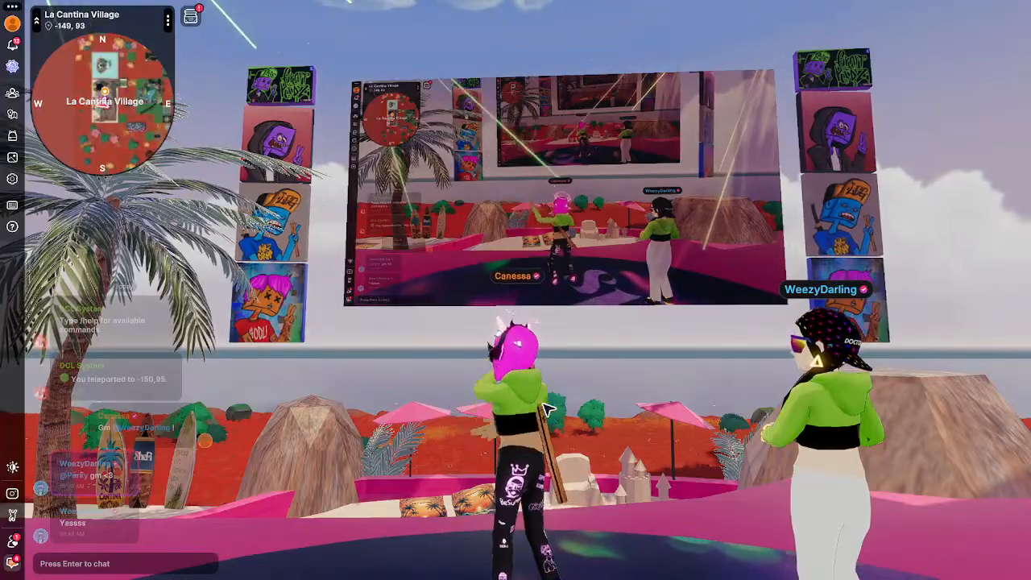
pyautogui.moveTo(586, 432); pyautogui.dragTo(561, 529)
# Post in Nearby chat that you badly need music but fear YouTube copyright strikes.
pyautogui.click(172, 564)
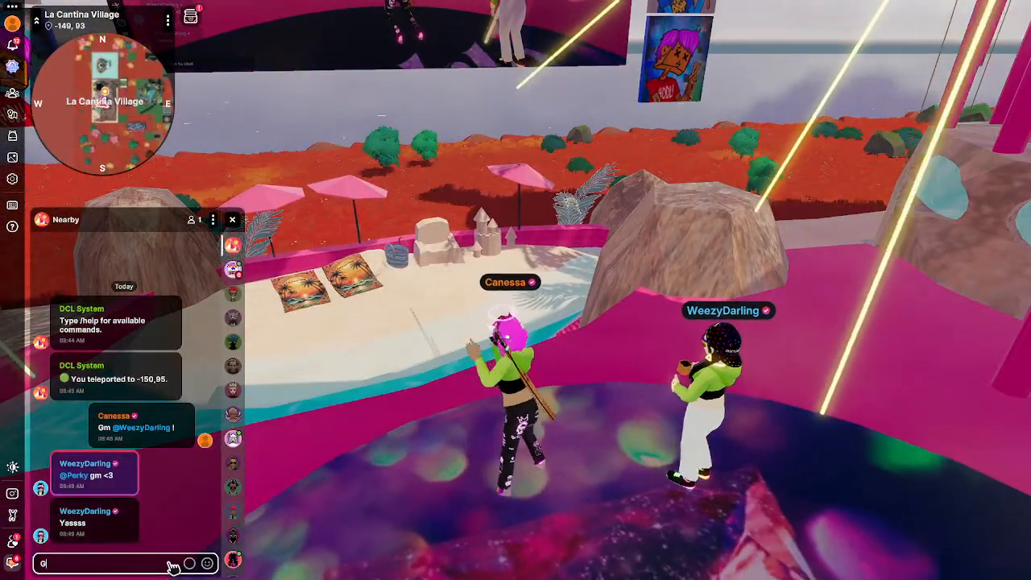
pyautogui.write('Gosh I')
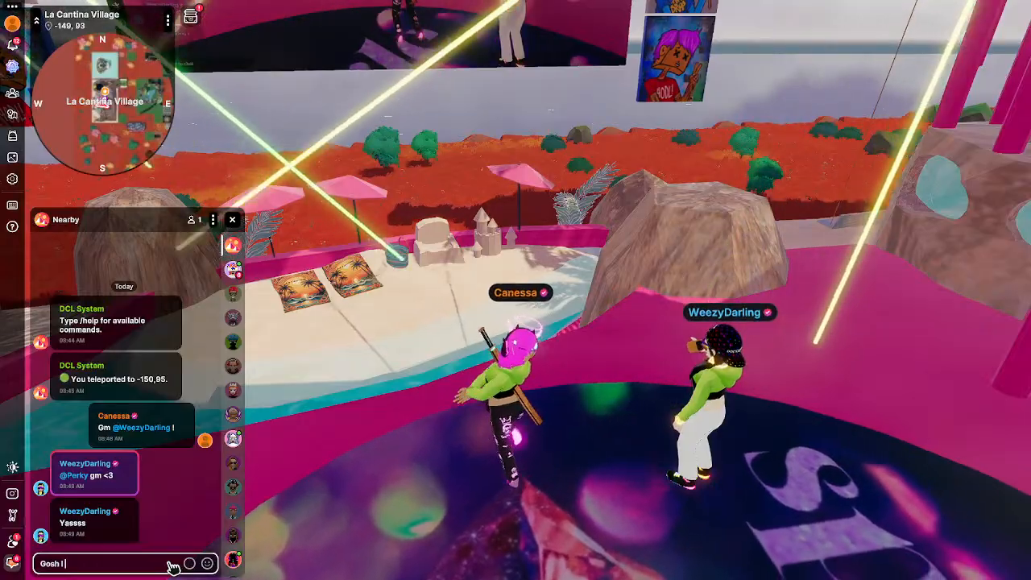
pyautogui.write(' need music so b')
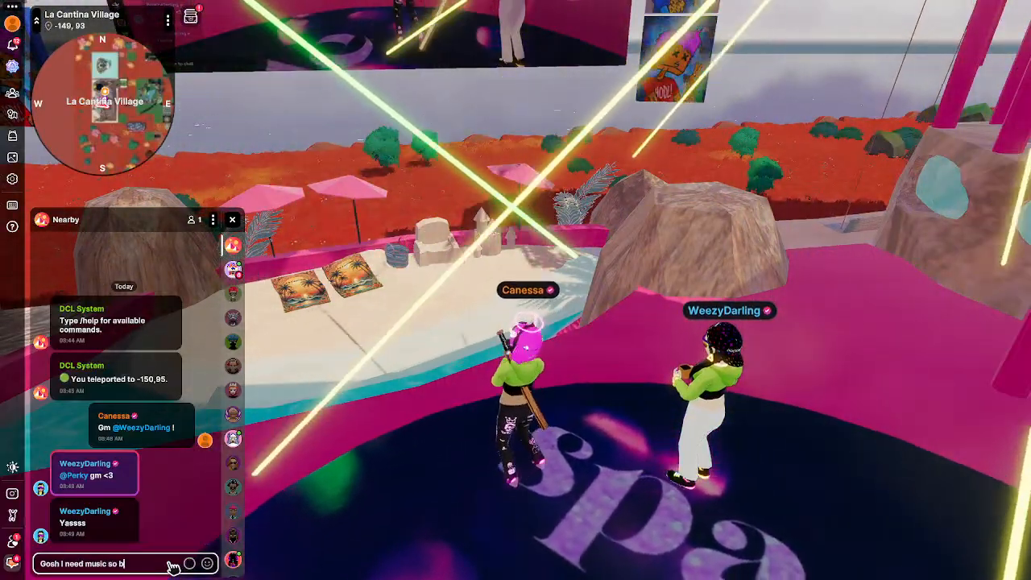
pyautogui.write('ad! But ')
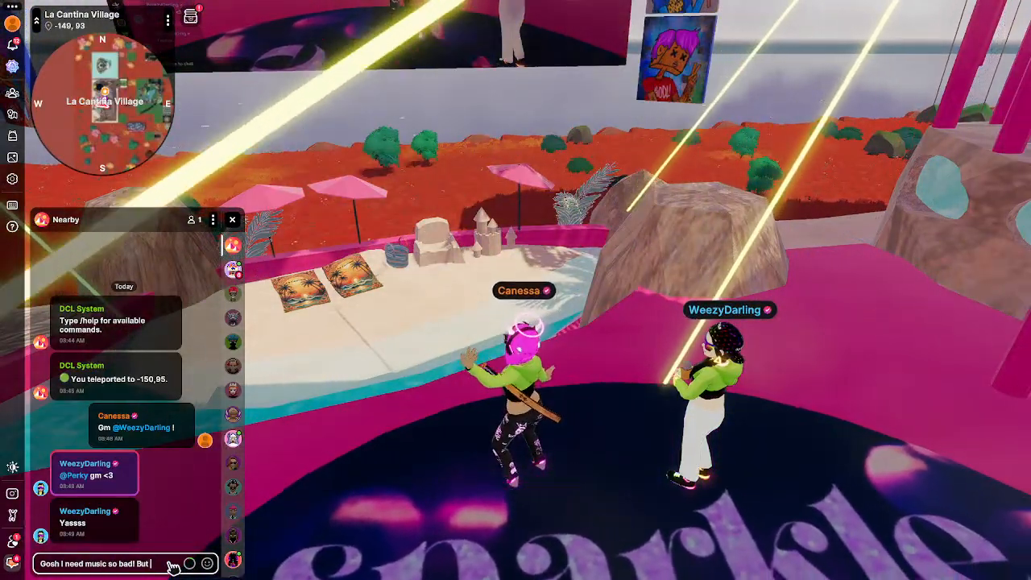
pyautogui.write("since I'm ")
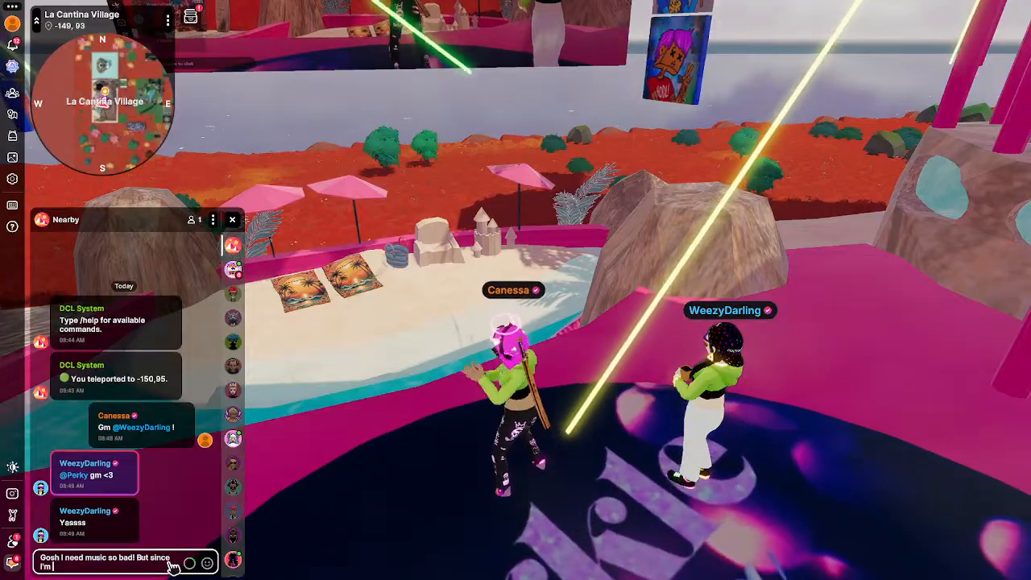
pyautogui.write("on Youtube I don't want to get copy")
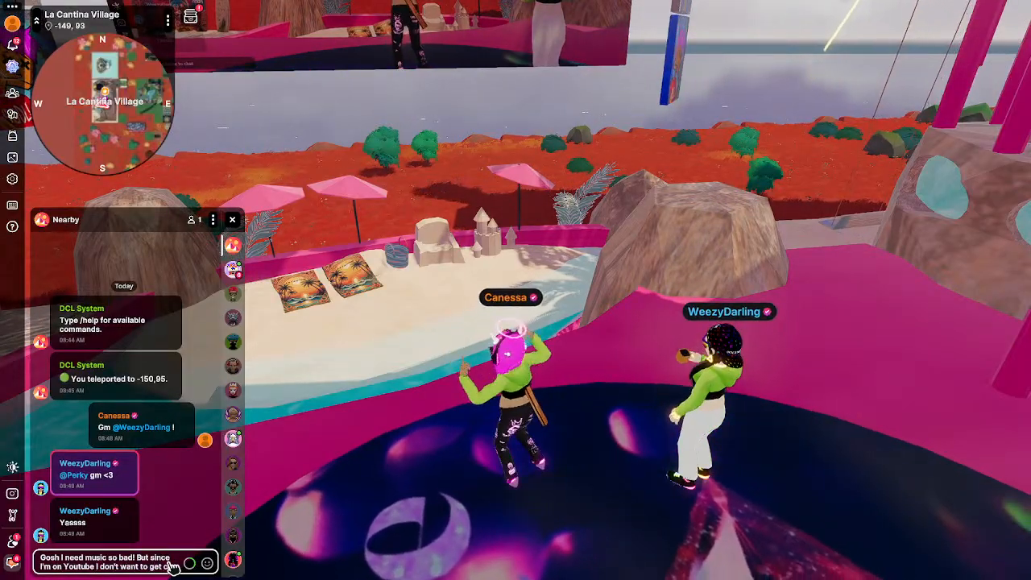
pyautogui.write('right strikes!')
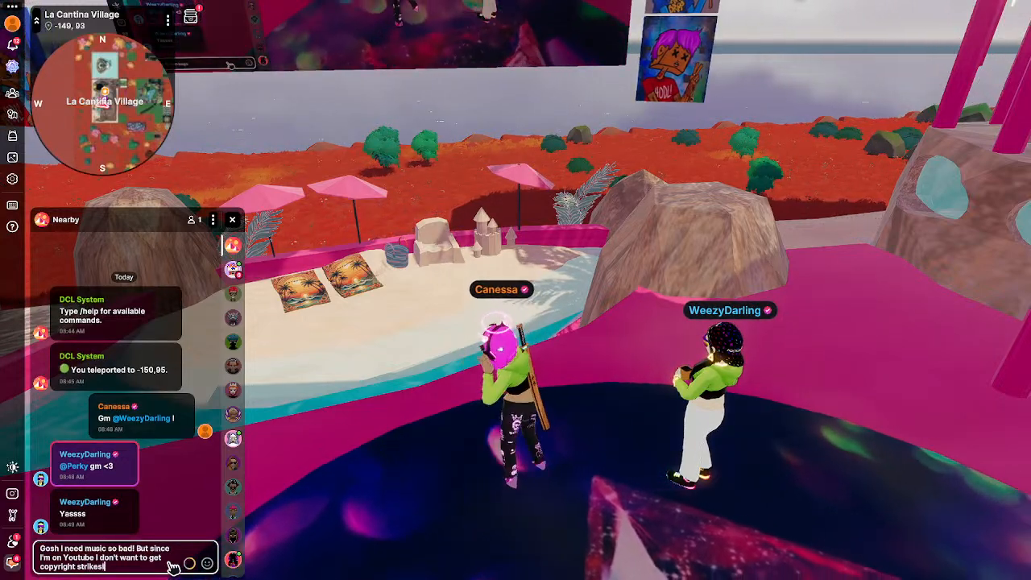
pyautogui.press('Return')
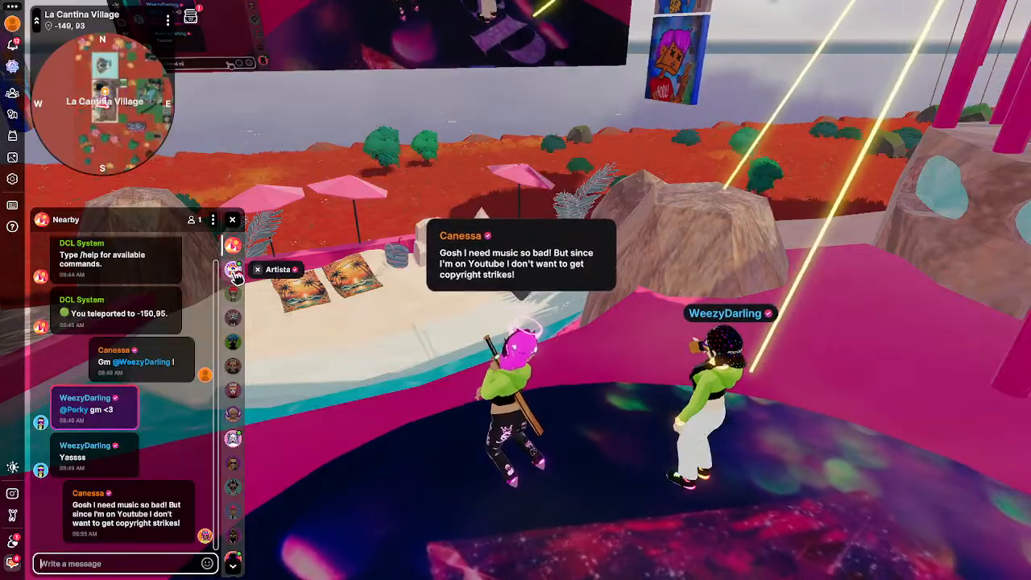
# Scroll down through the column of community channel icons.
pyautogui.scroll(-5, 235, 515)
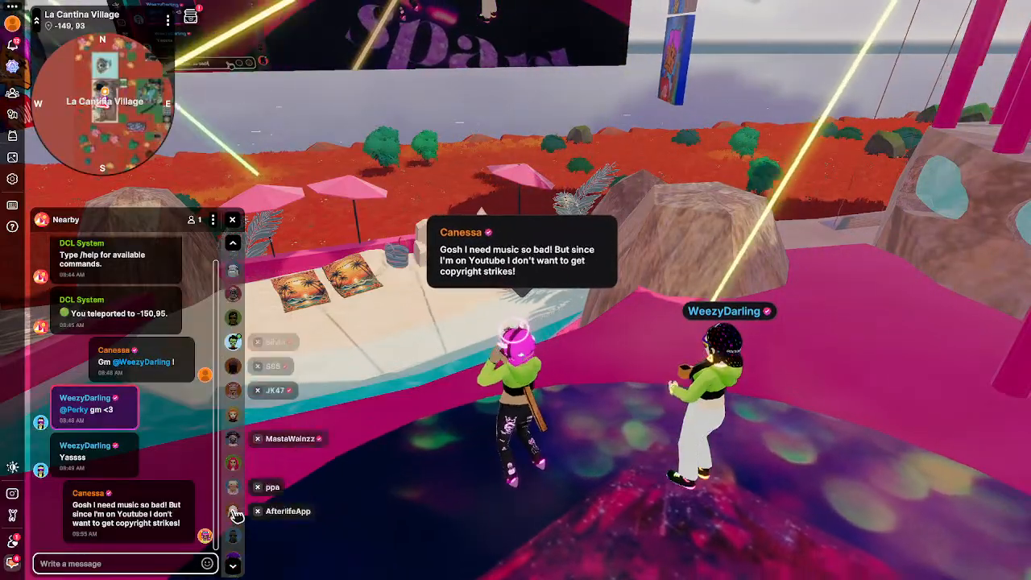
pyautogui.scroll(-8, 235, 513)
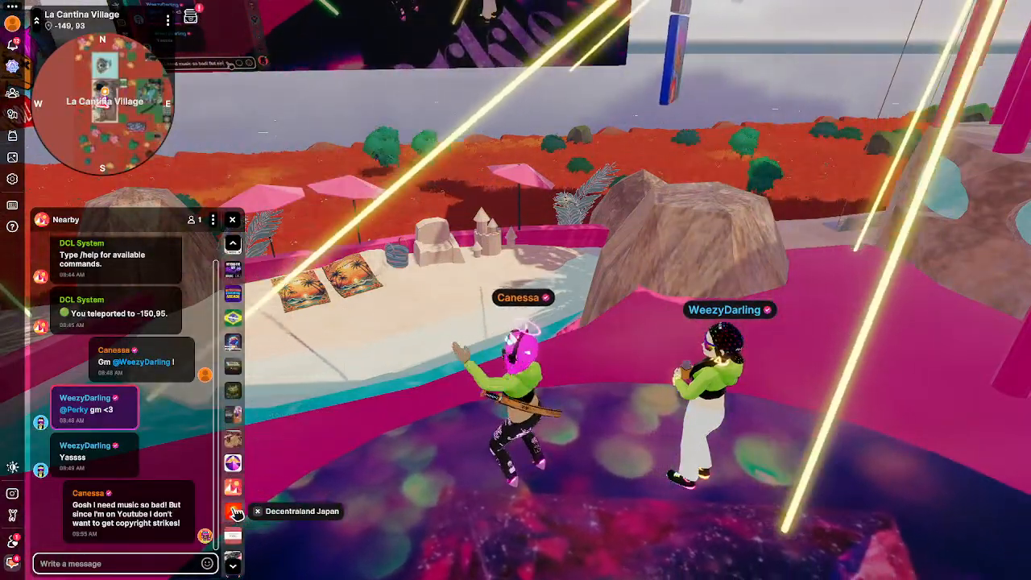
pyautogui.scroll(-5, 235, 510)
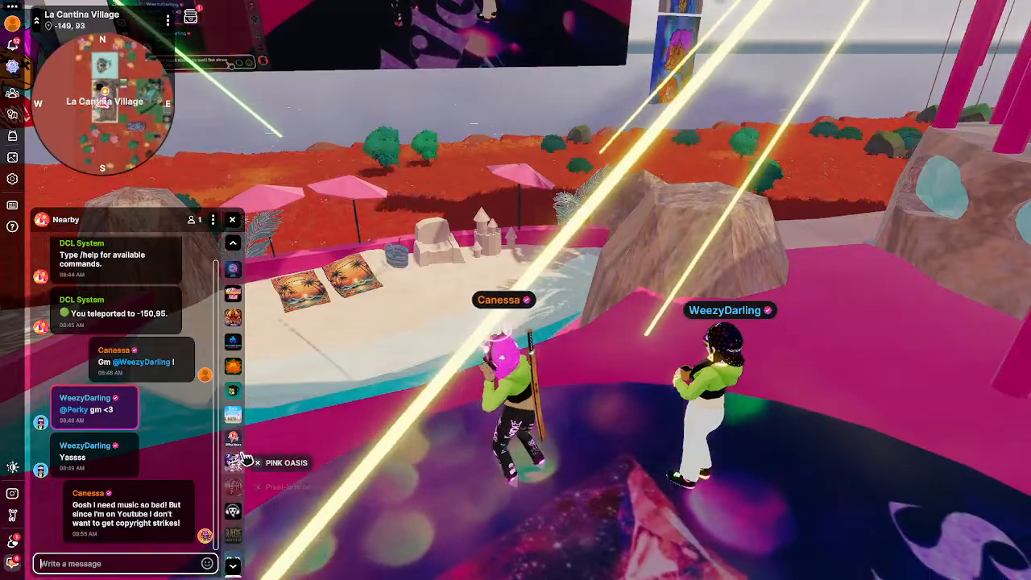
pyautogui.scroll(-8, 234, 512)
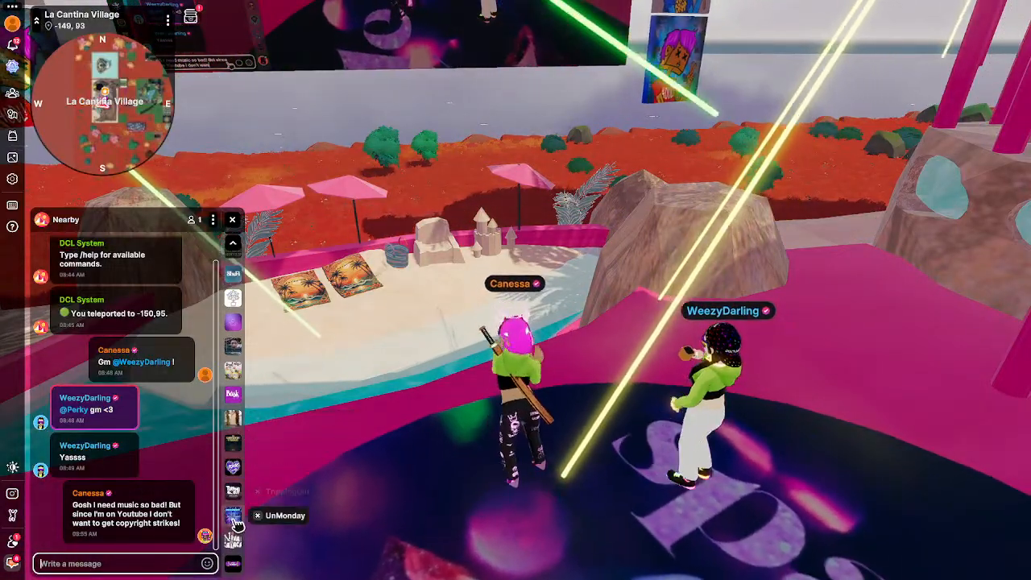
pyautogui.scroll(-8, 235, 515)
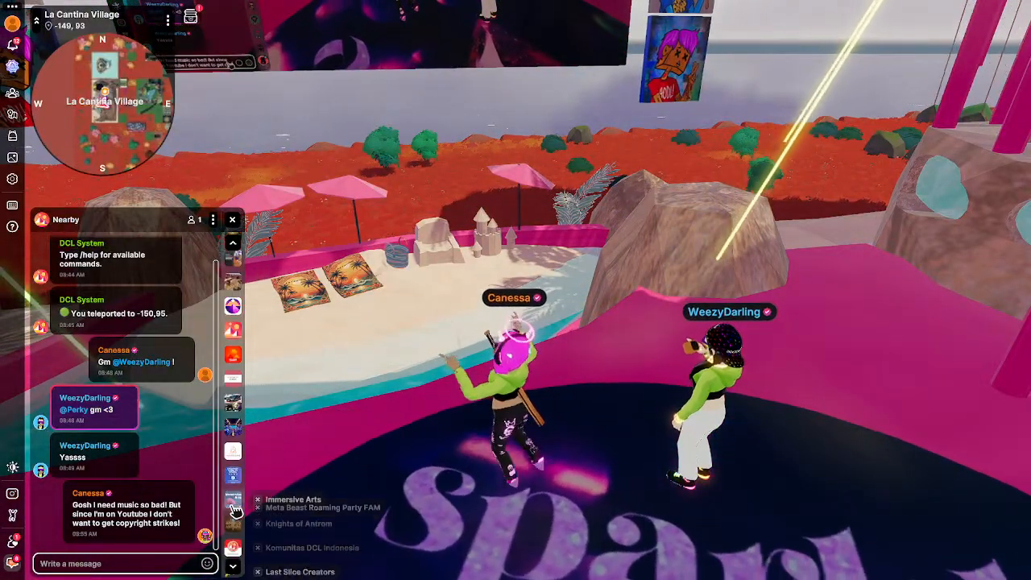
pyautogui.scroll(-8, 234, 487)
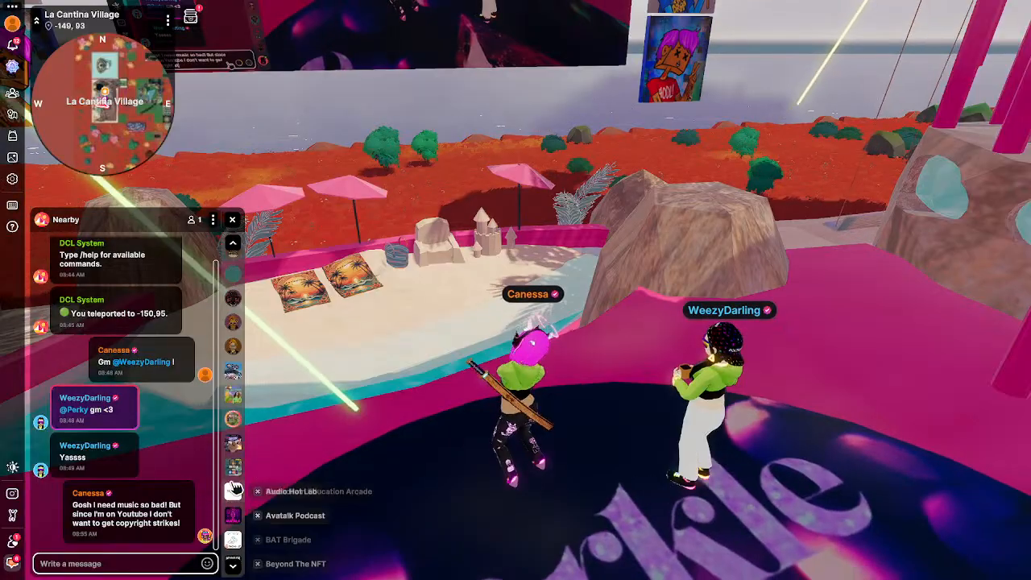
# Post 'Basics in Building starting in 5 minutes at La Cantina! -150,95' in La Cantina Village.
pyautogui.click(233, 396)
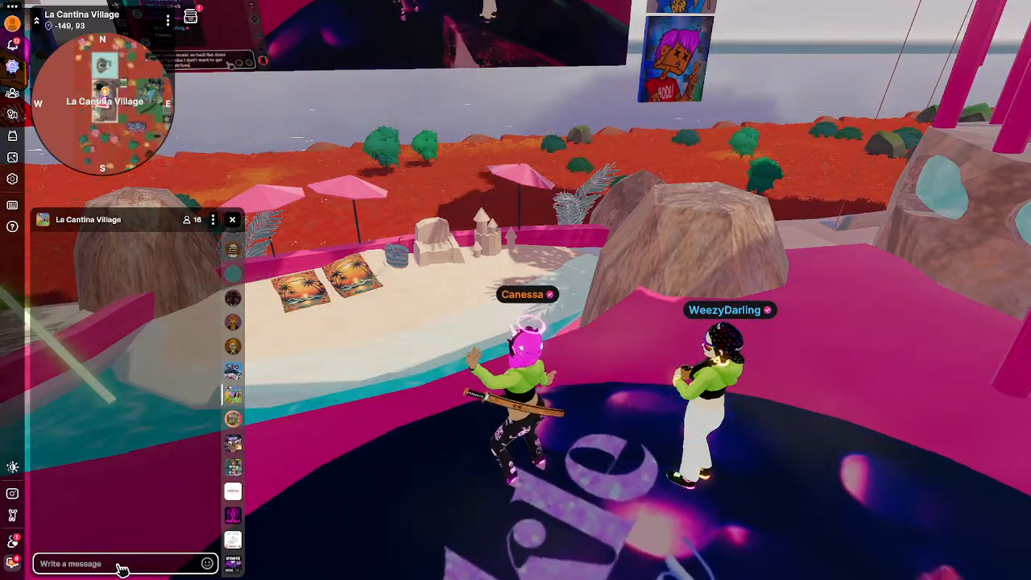
pyautogui.click(121, 563)
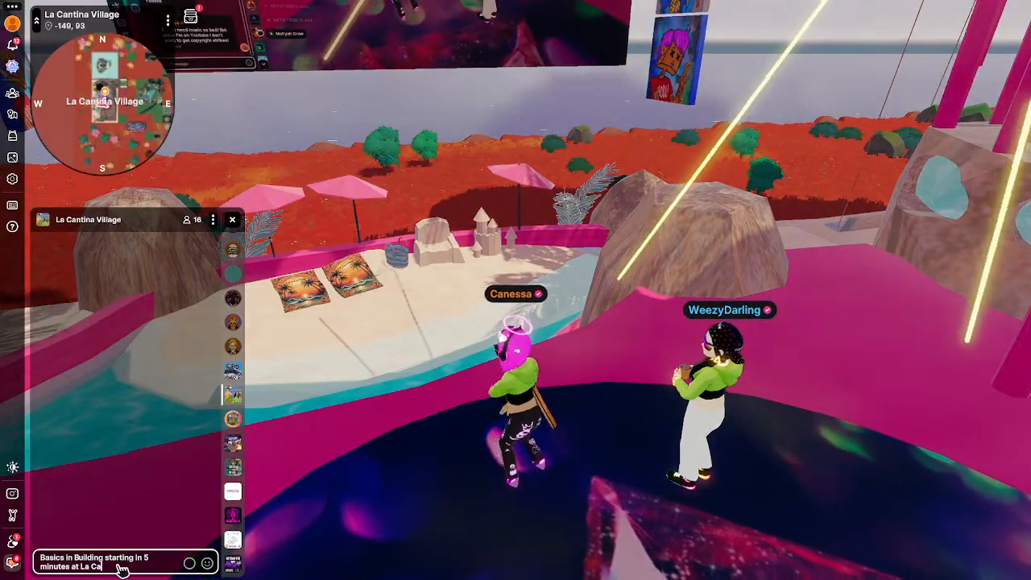
pyautogui.press('BackSpace')
pyautogui.write('ntina')
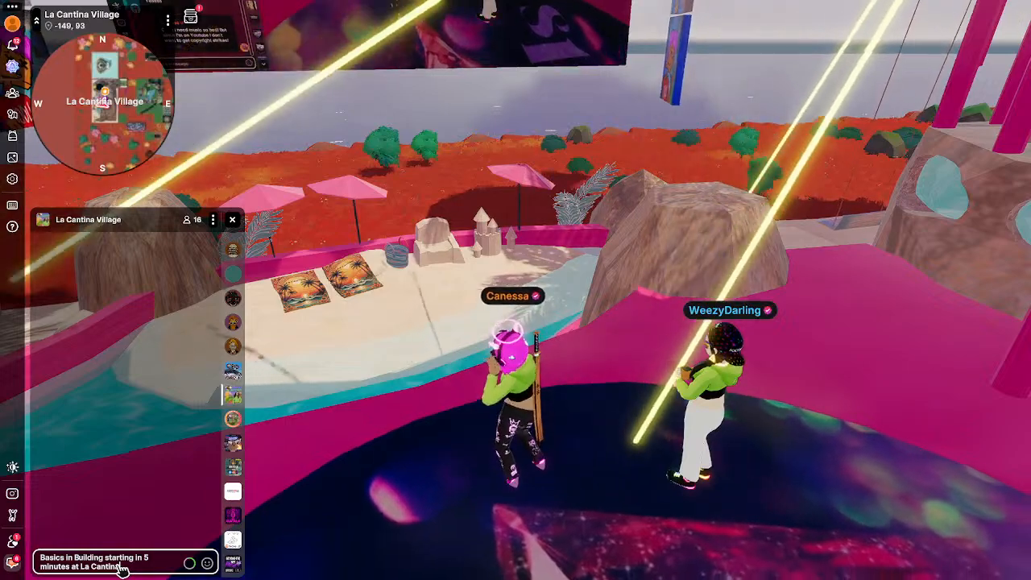
pyautogui.write(' -15')
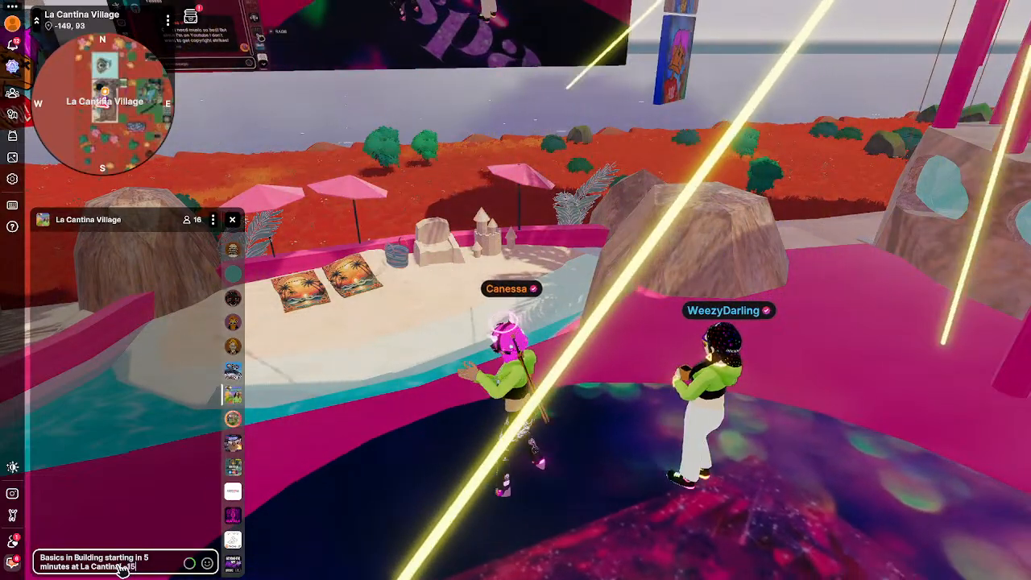
pyautogui.write('0,95')
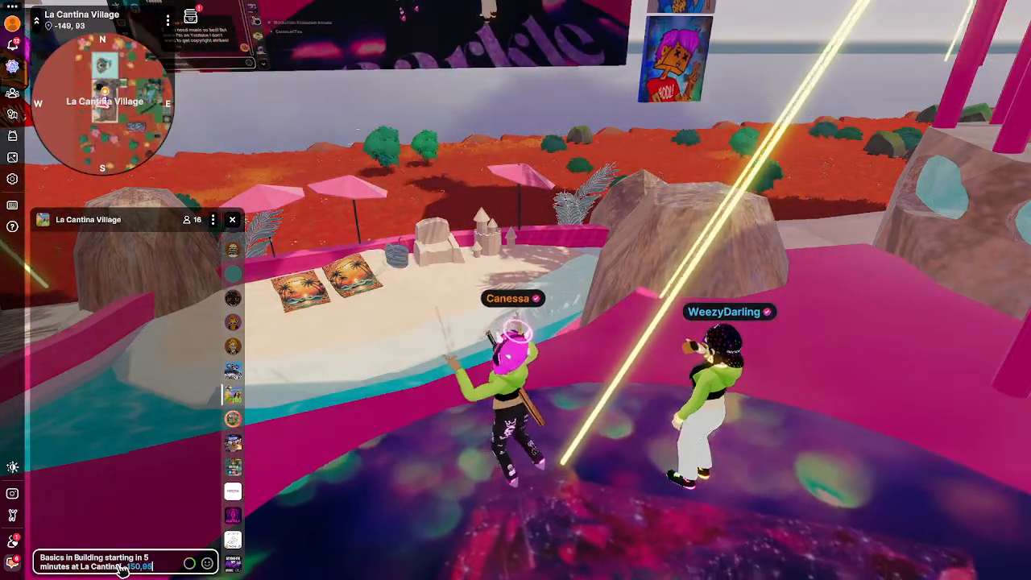
pyautogui.press('Return')
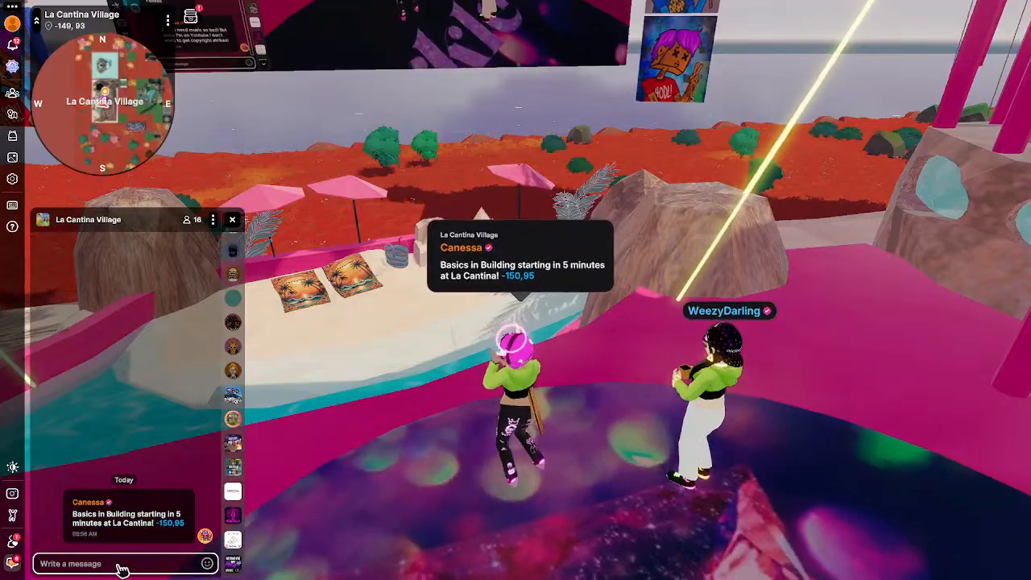
# Post the 'Basics in Building starting in 5 minutes at La Cantina -150,95' notice in Community Building DCL.
pyautogui.click(232, 396)
pyautogui.click(121, 564)
pyautogui.write('Basi')
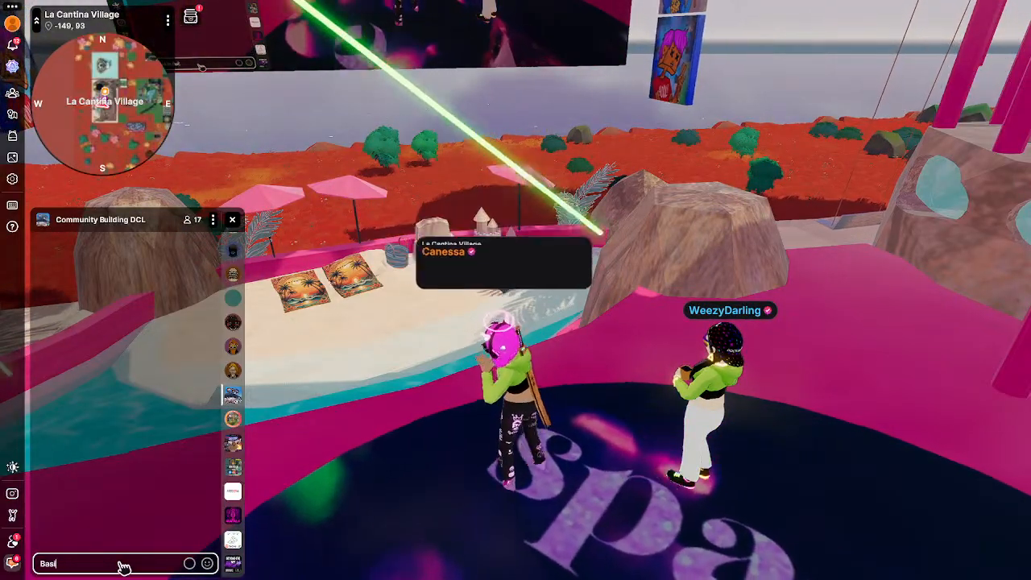
pyautogui.write('cs in Building ')
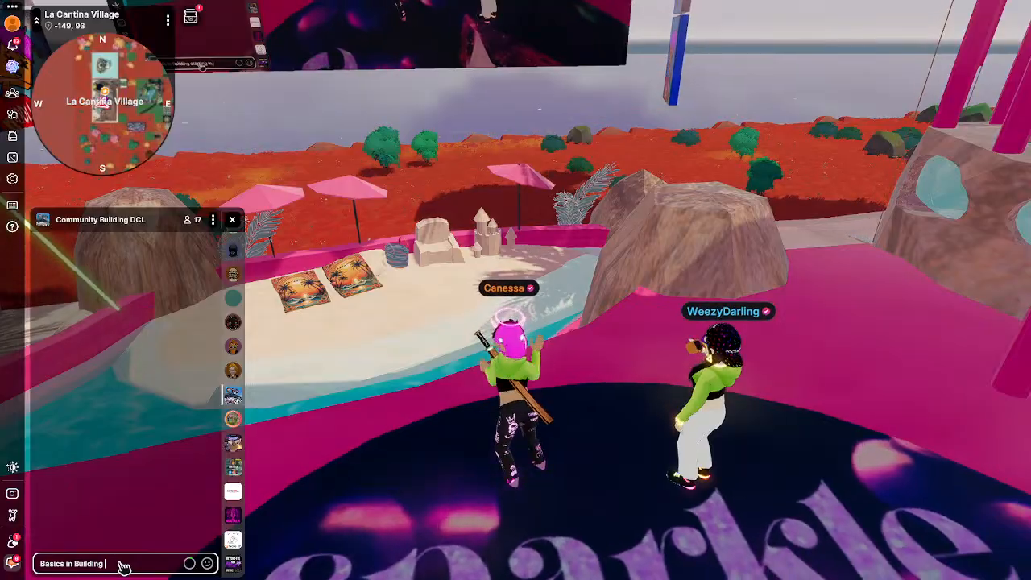
pyautogui.write('starting in ')
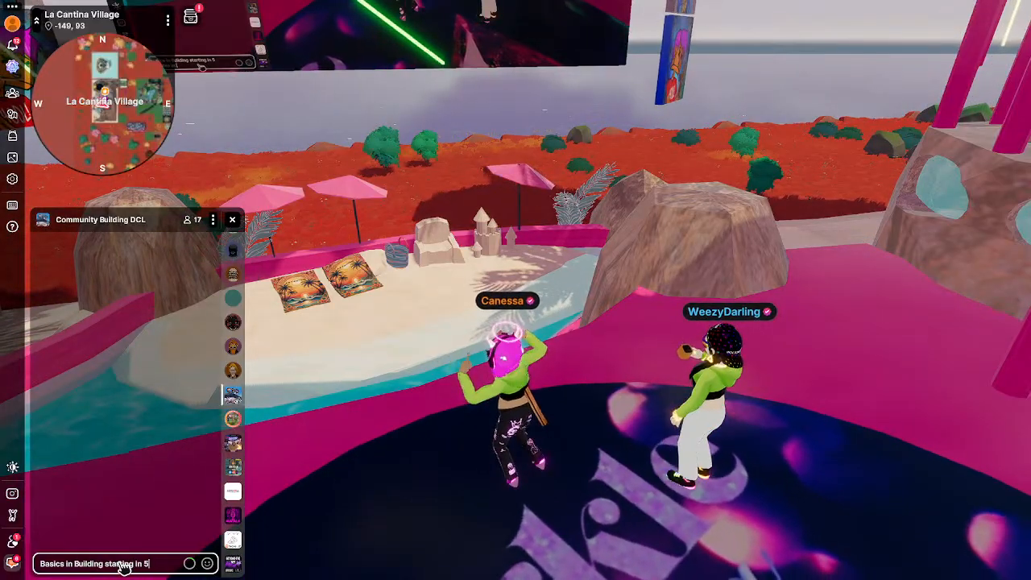
pyautogui.write('5 minutes at La Cantina')
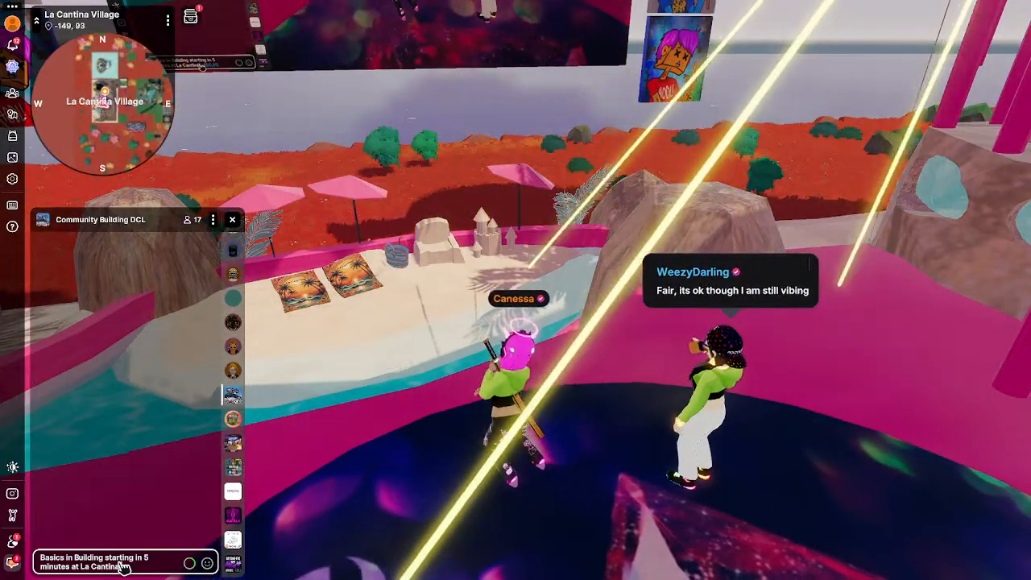
pyautogui.write('-150,95')
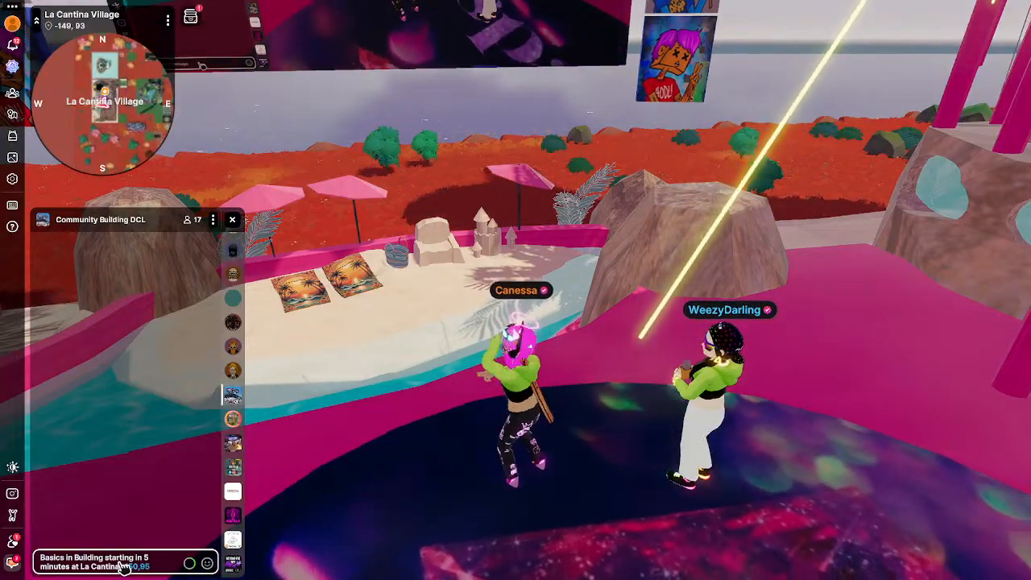
pyautogui.press('Return')
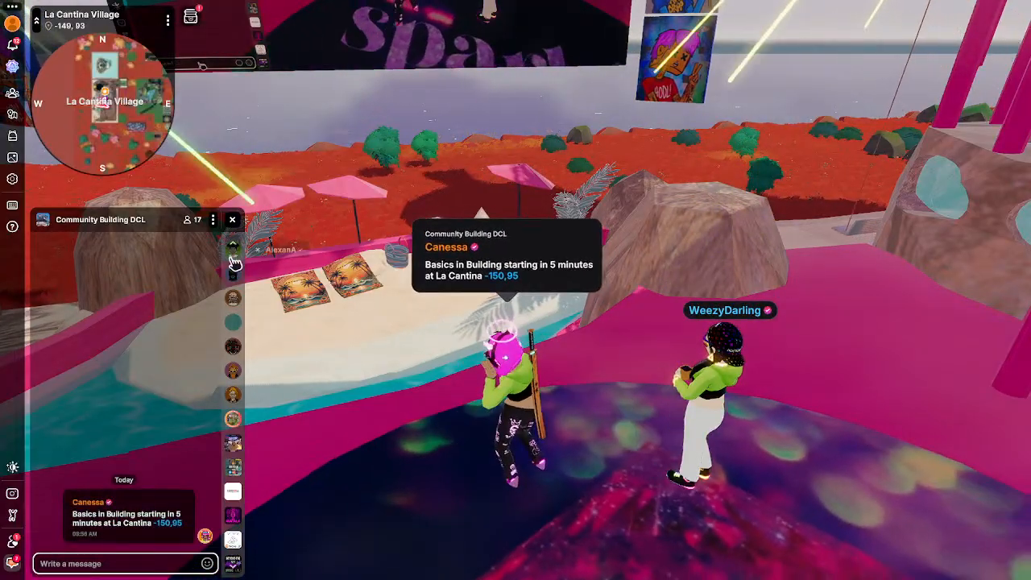
pyautogui.scroll(10, 236, 292)
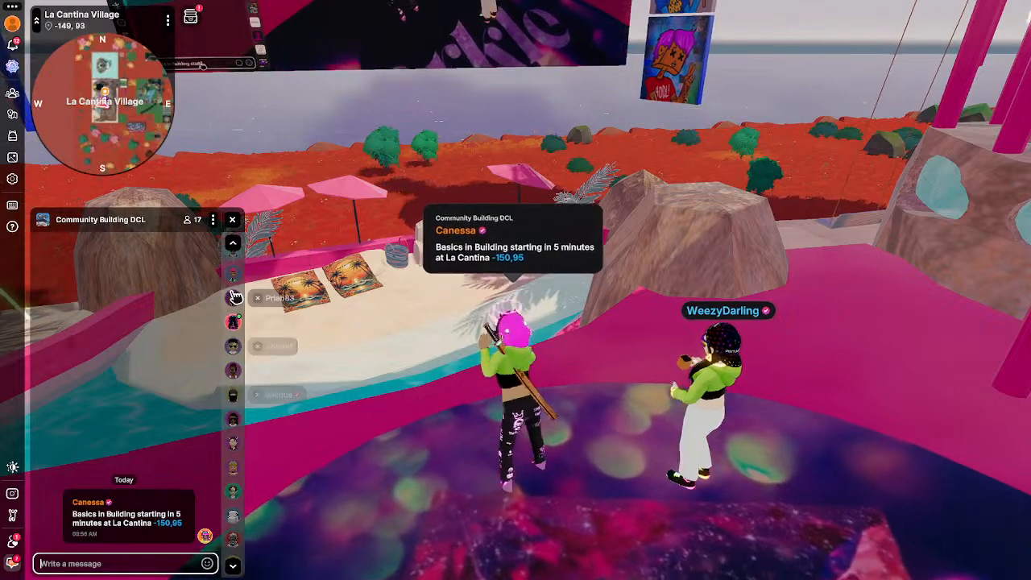
# Reply 'Oh good!!' in the Nearby chat, then leave the chat to return to the world.
pyautogui.click(232, 244)
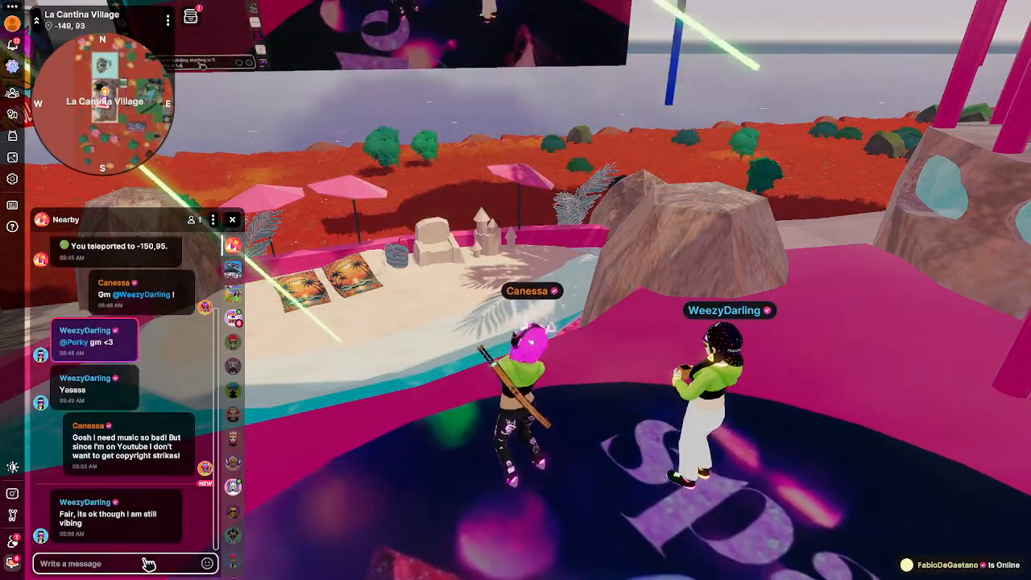
pyautogui.write('Oh good!!')
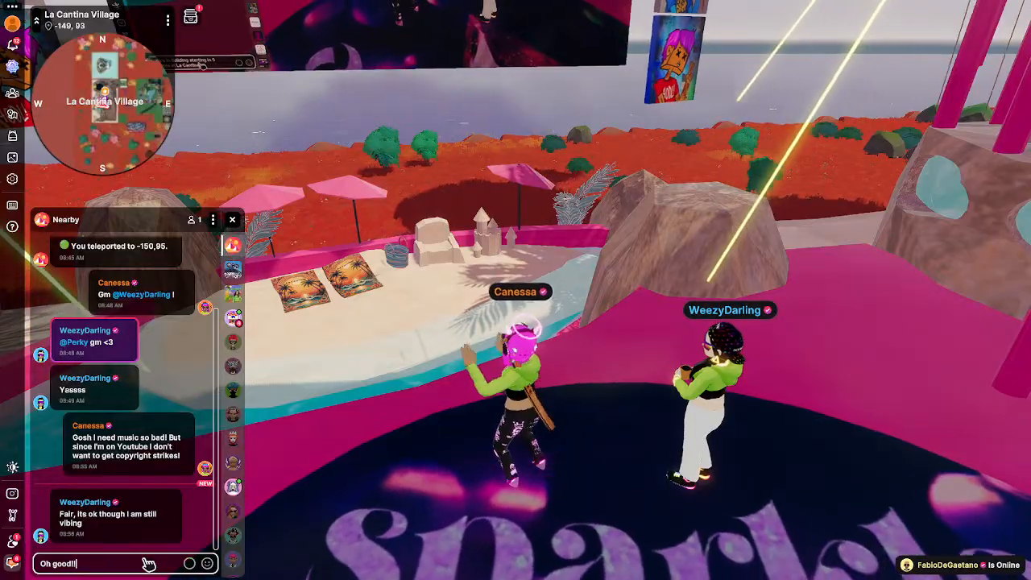
pyautogui.press('Return')
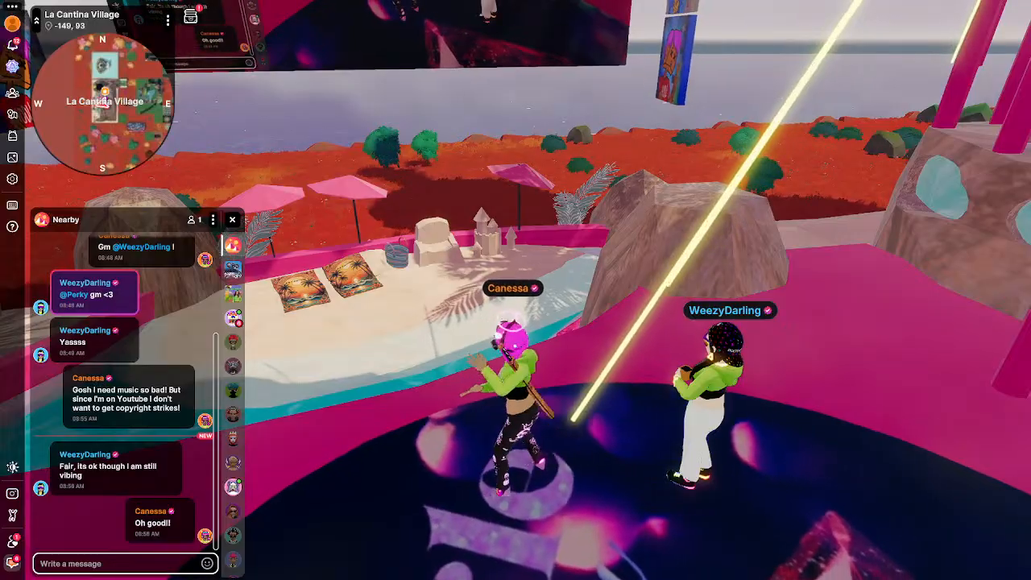
pyautogui.click(730, 272)
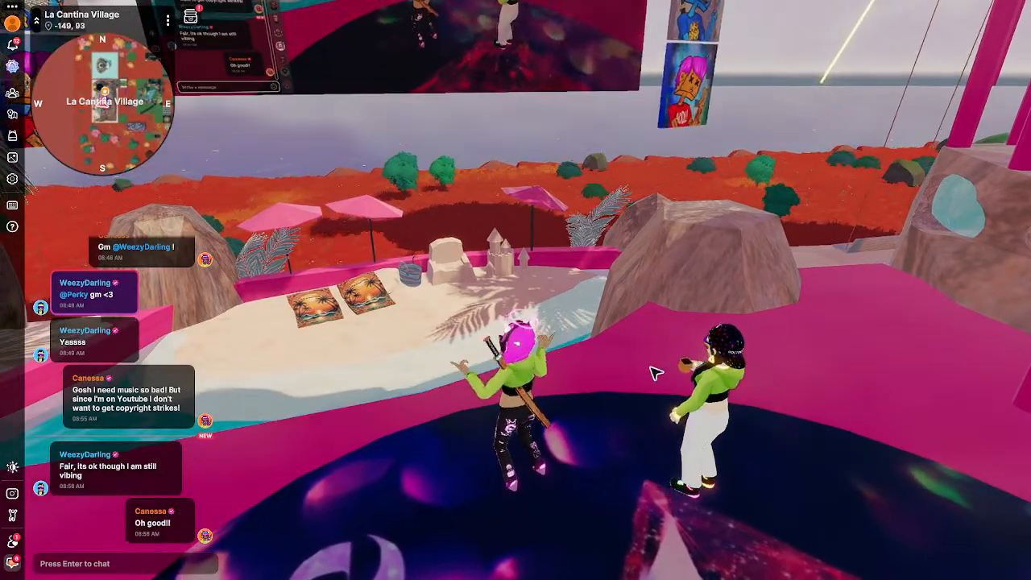
pyautogui.press('m')
pyautogui.click(686, 13)
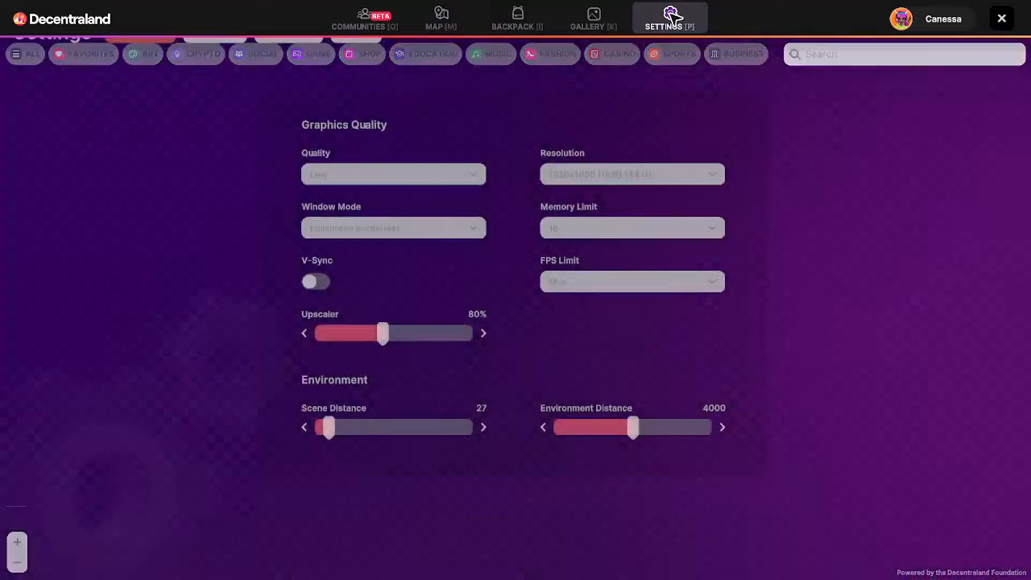
pyautogui.click(201, 56)
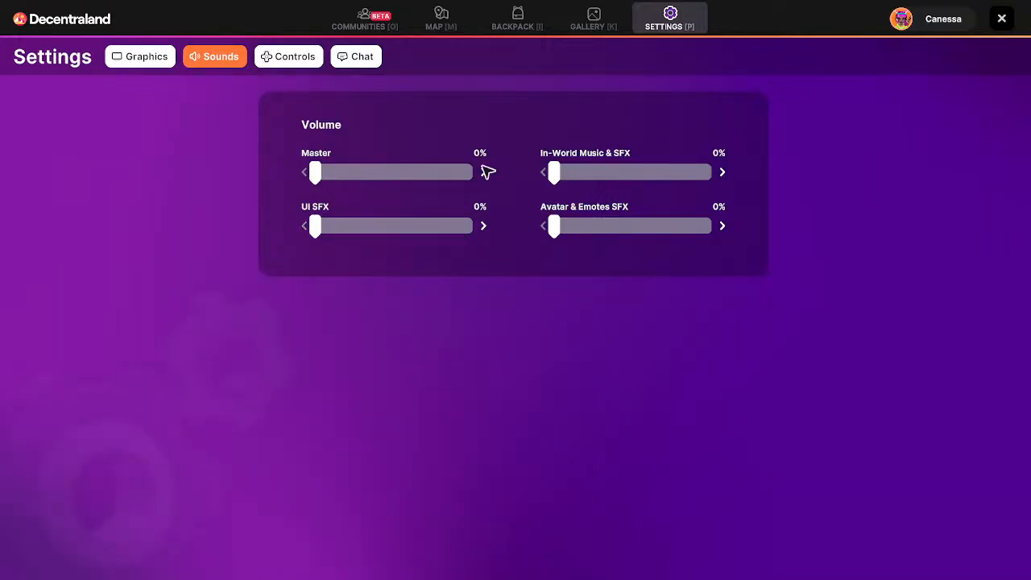
pyautogui.click(1002, 19)
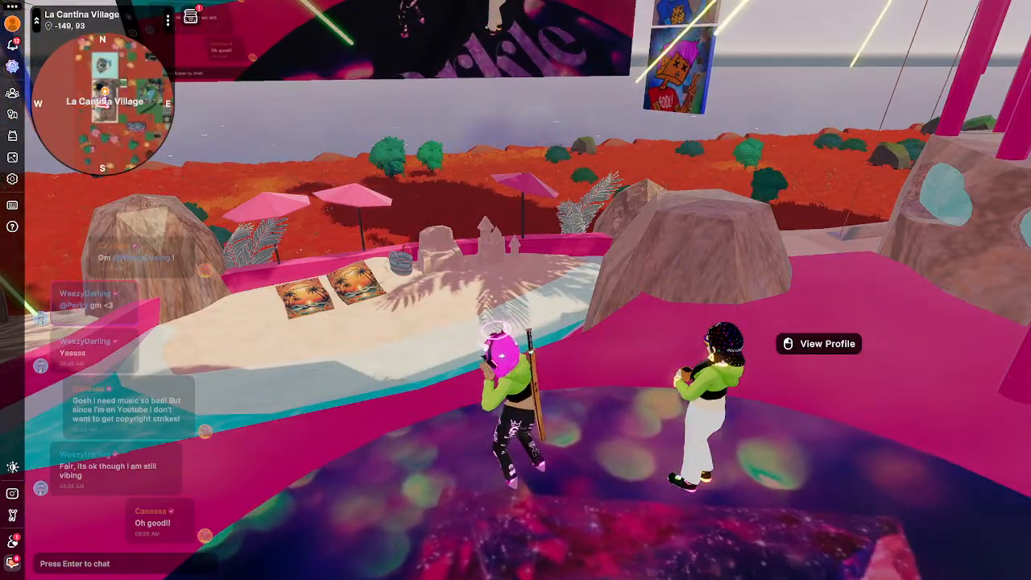
pyautogui.moveTo(596, 491); pyautogui.dragTo(593, 498)
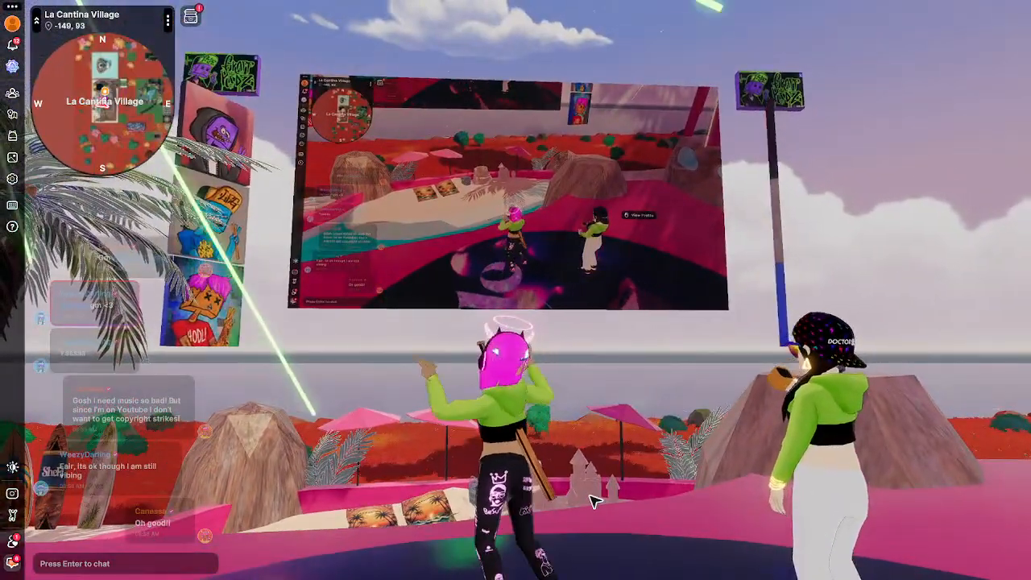
pyautogui.moveTo(746, 363); pyautogui.dragTo(737, 373)
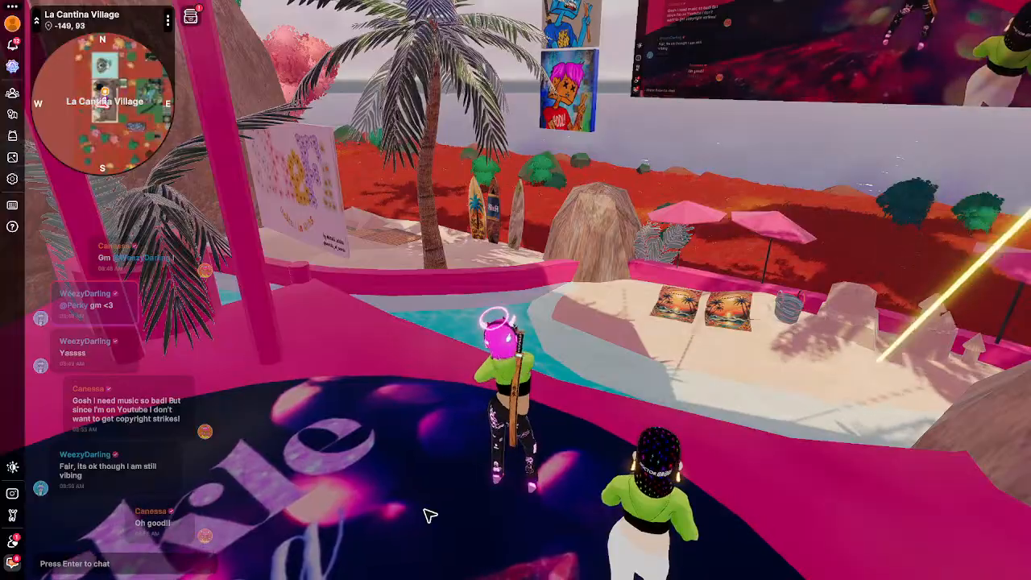
pyautogui.moveTo(424, 510); pyautogui.dragTo(425, 496)
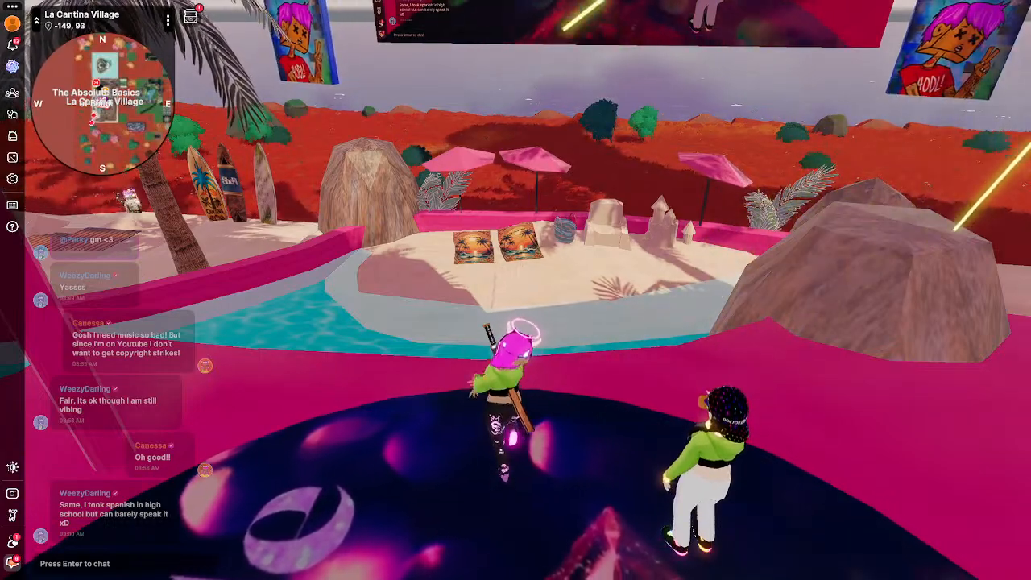
pyautogui.moveTo(653, 456); pyautogui.dragTo(649, 458)
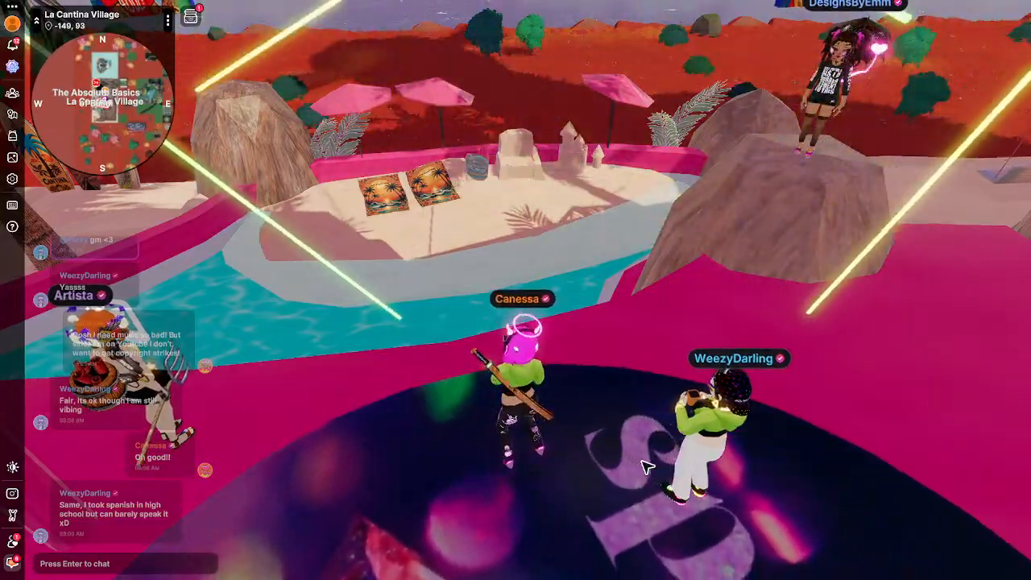
pyautogui.moveTo(668, 372); pyautogui.dragTo(568, 438)
pyautogui.moveTo(451, 427); pyautogui.dragTo(347, 464)
# Greet the avatars at the beach with 'Hi friends!!! Welcome!' in the Nearby chat.
pyautogui.click(116, 560)
pyautogui.write('Hi')
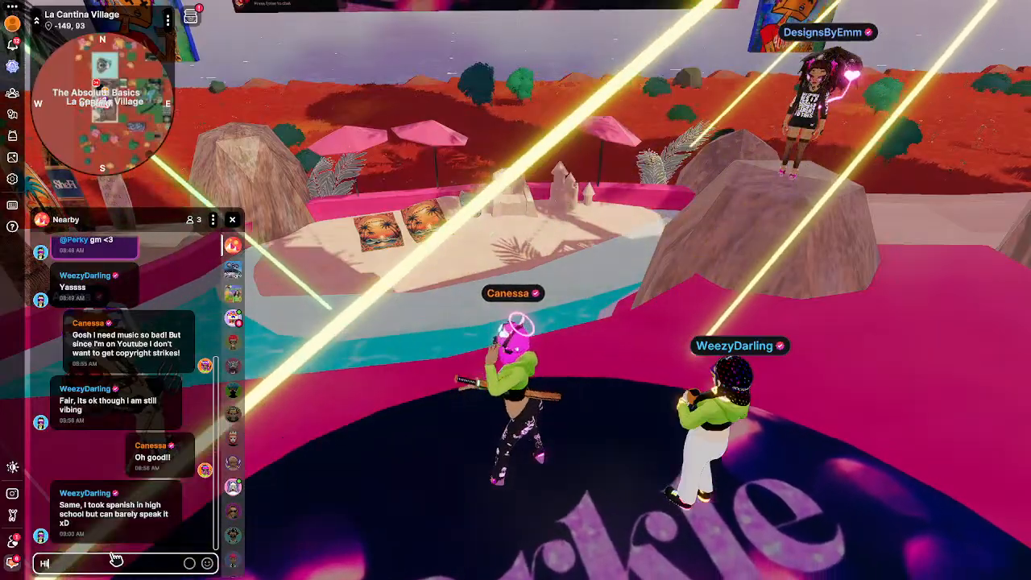
pyautogui.write(' friends!!!')
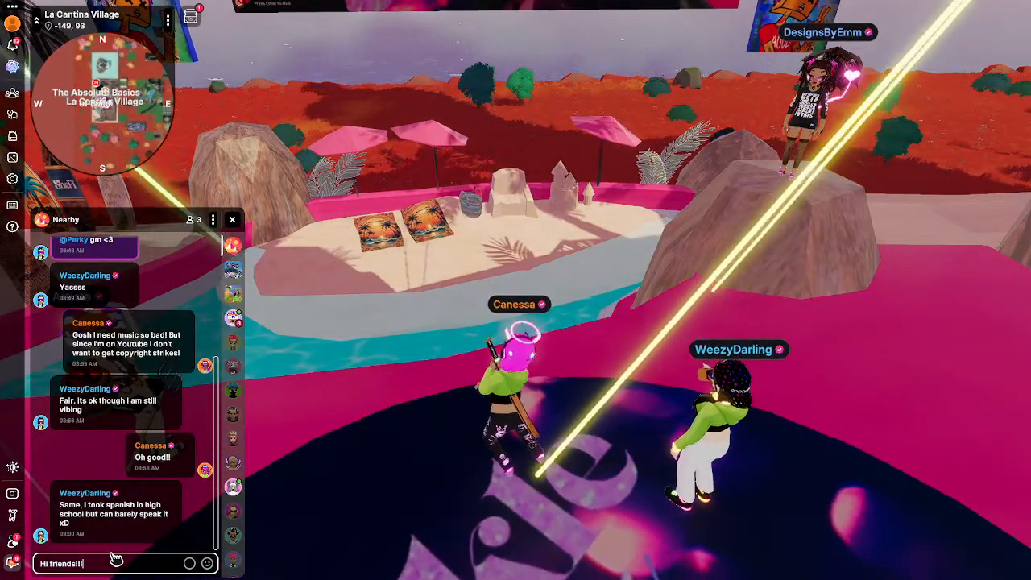
pyautogui.write(' Welcom')
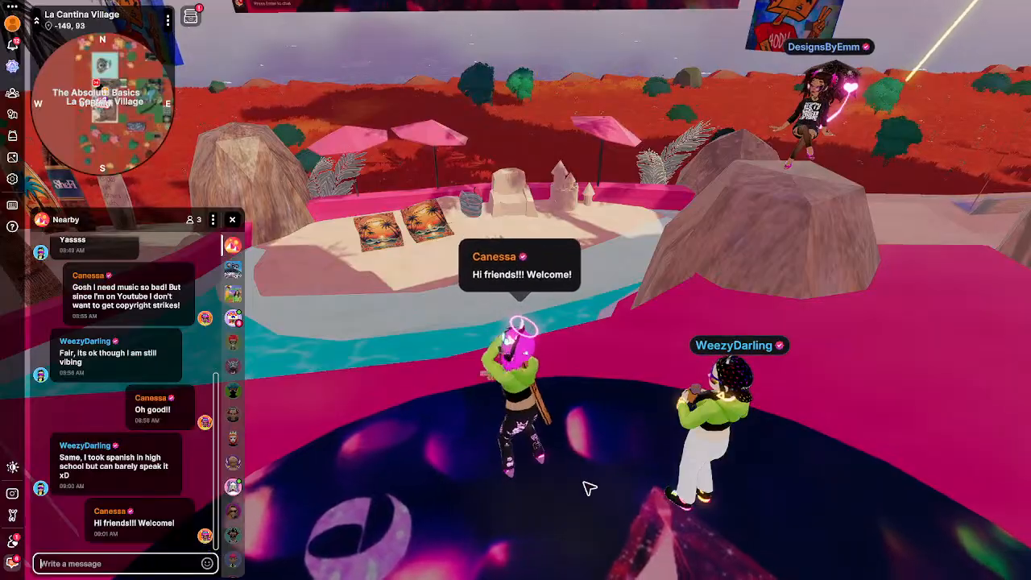
pyautogui.moveTo(611, 436); pyautogui.dragTo(611, 435)
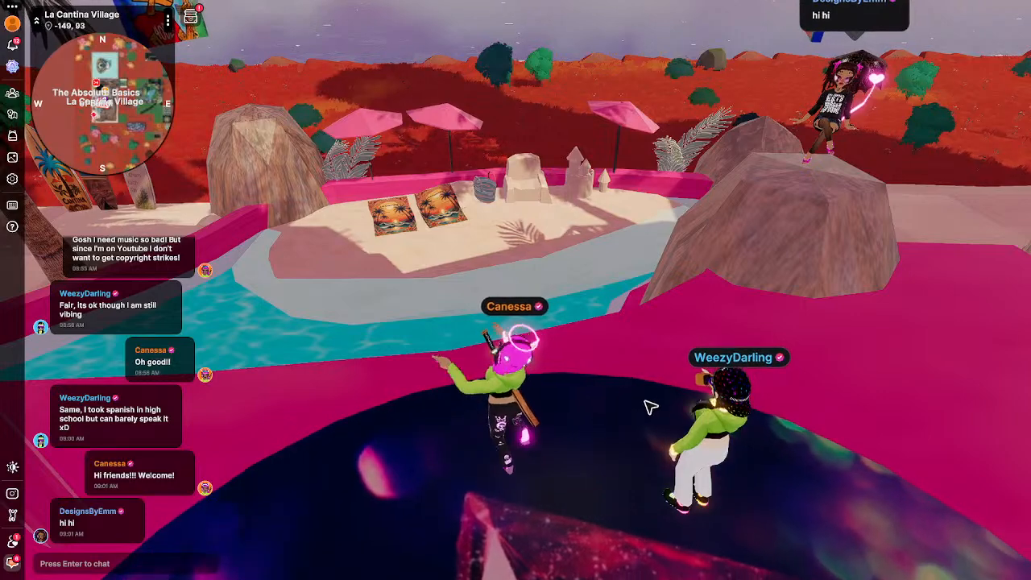
pyautogui.press('Return')
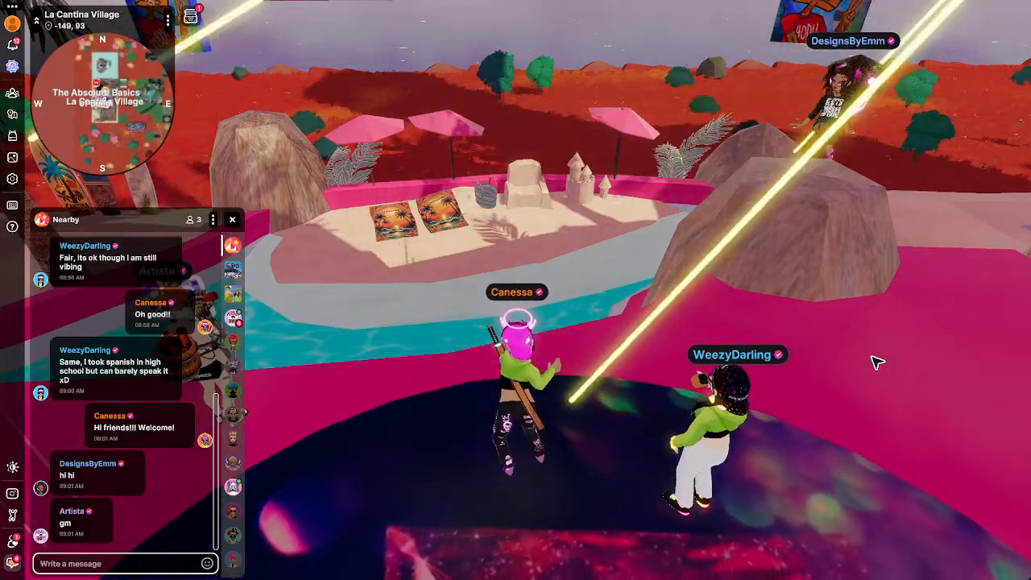
# Tilt the camera over the avatars by the sandy island, briefly reopening the nearby chat.
pyautogui.moveTo(864, 352); pyautogui.dragTo(867, 341)
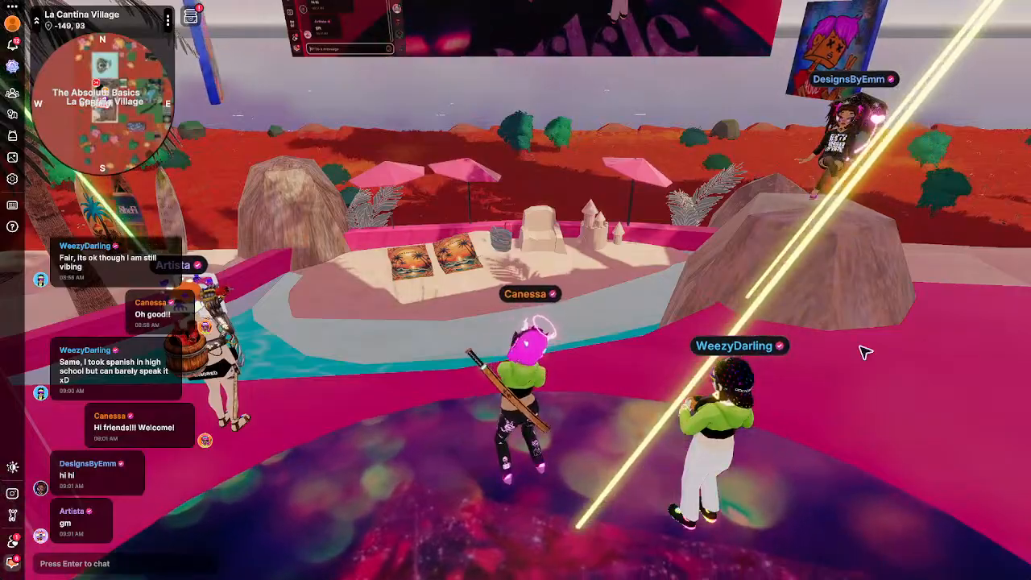
pyautogui.press('Return')
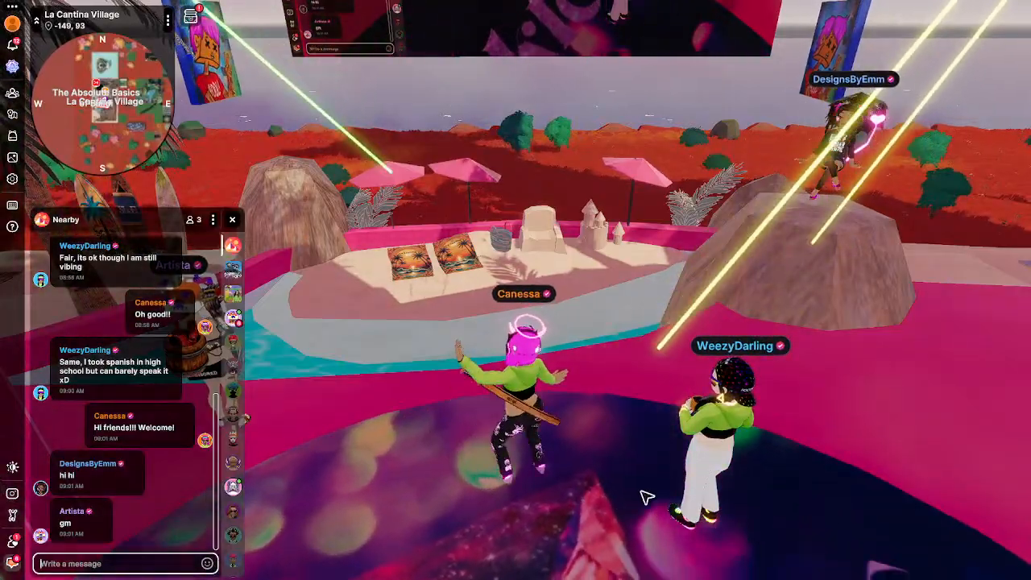
pyautogui.moveTo(642, 491); pyautogui.dragTo(623, 468)
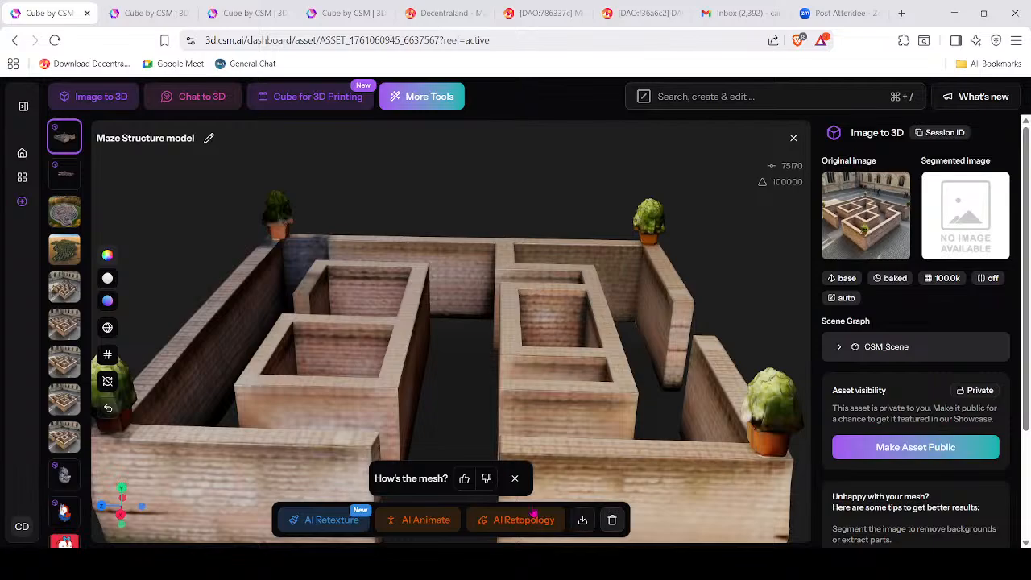
# Leave the maze model for the Home dashboard, expand the sidebar, and scroll through the Showcase.
pyautogui.click(22, 176)
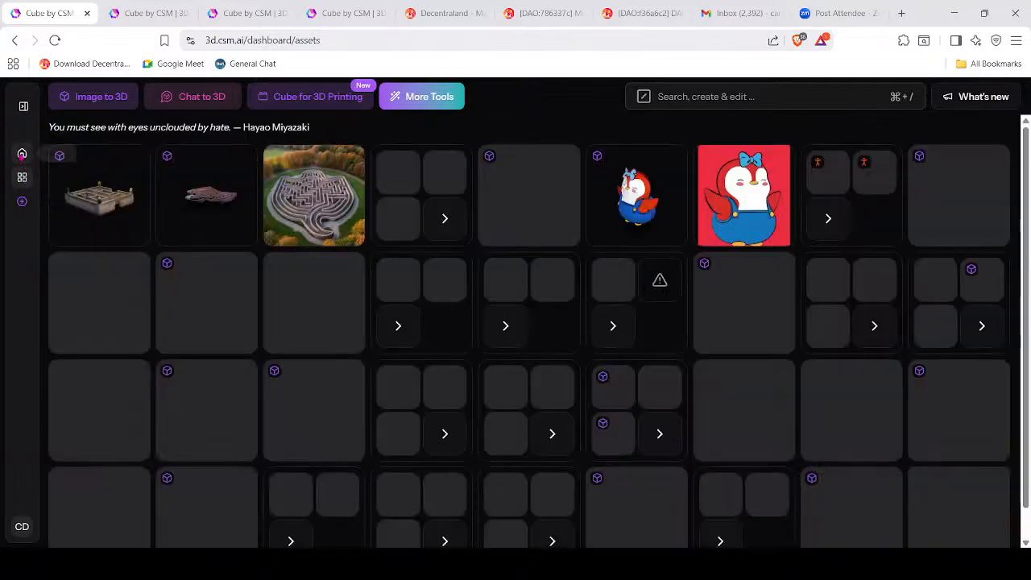
pyautogui.click(23, 154)
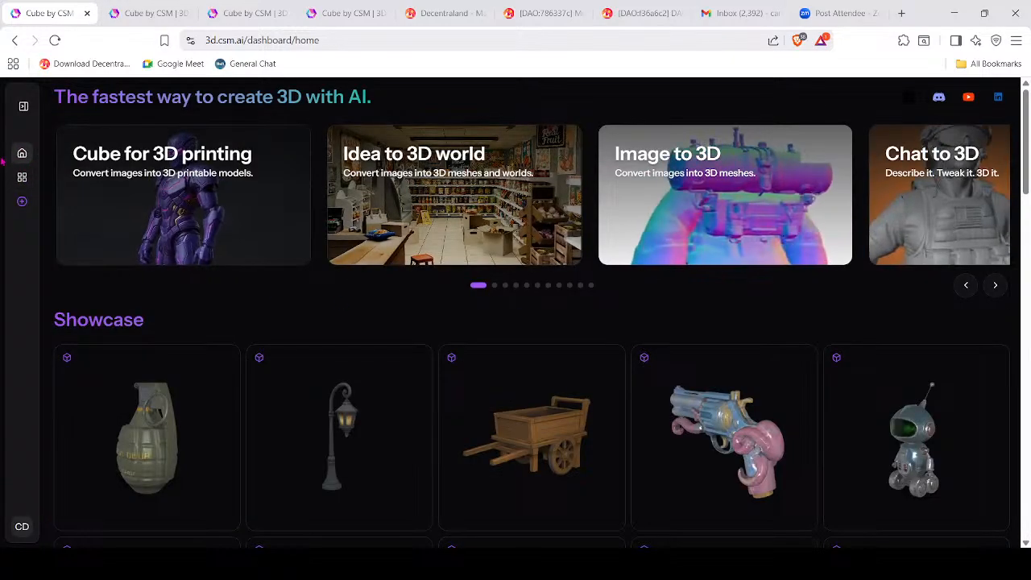
pyautogui.click(22, 105)
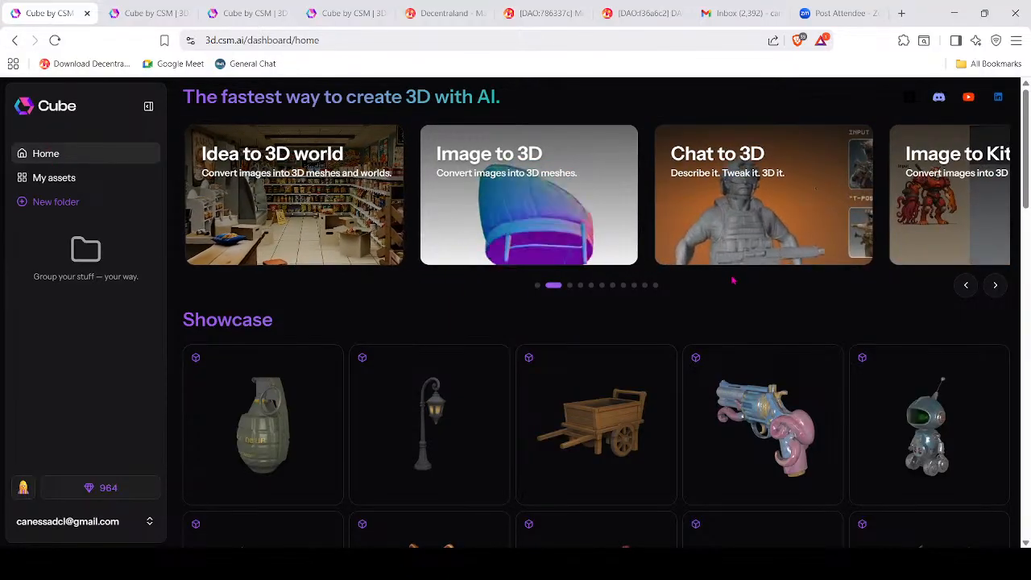
pyautogui.scroll(-6, 766, 306)
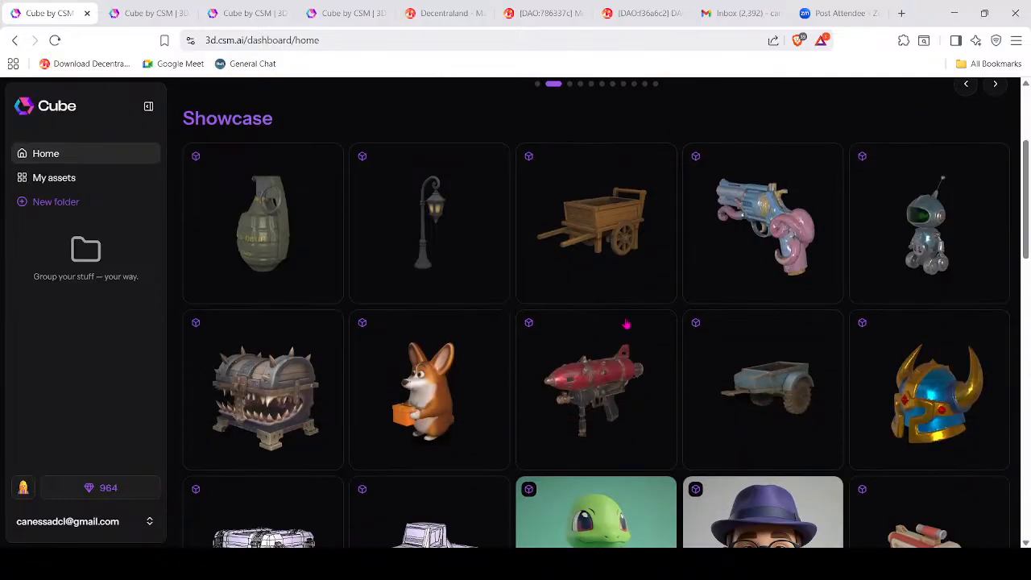
pyautogui.scroll(-7, 785, 269)
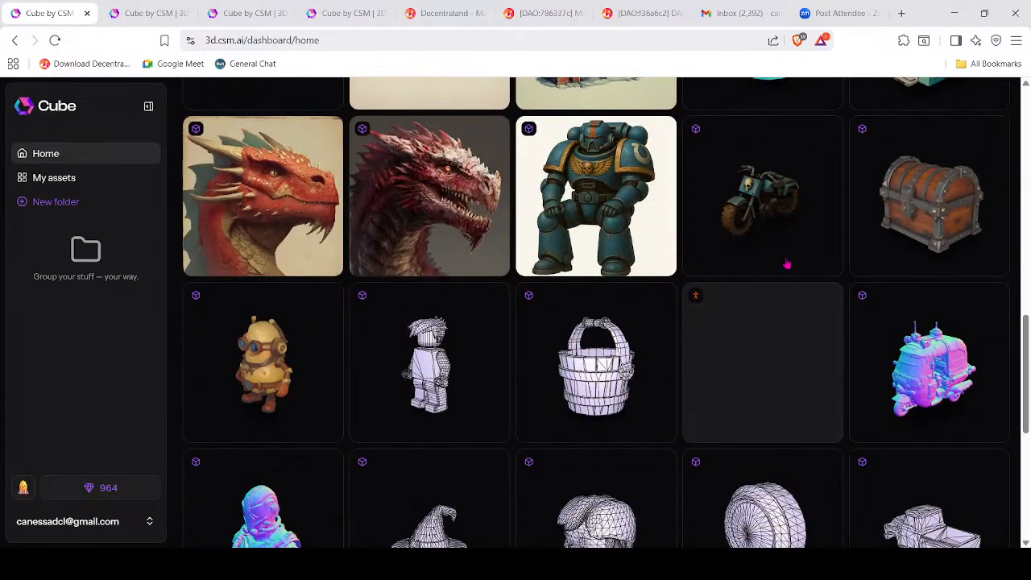
pyautogui.scroll(-1, 786, 262)
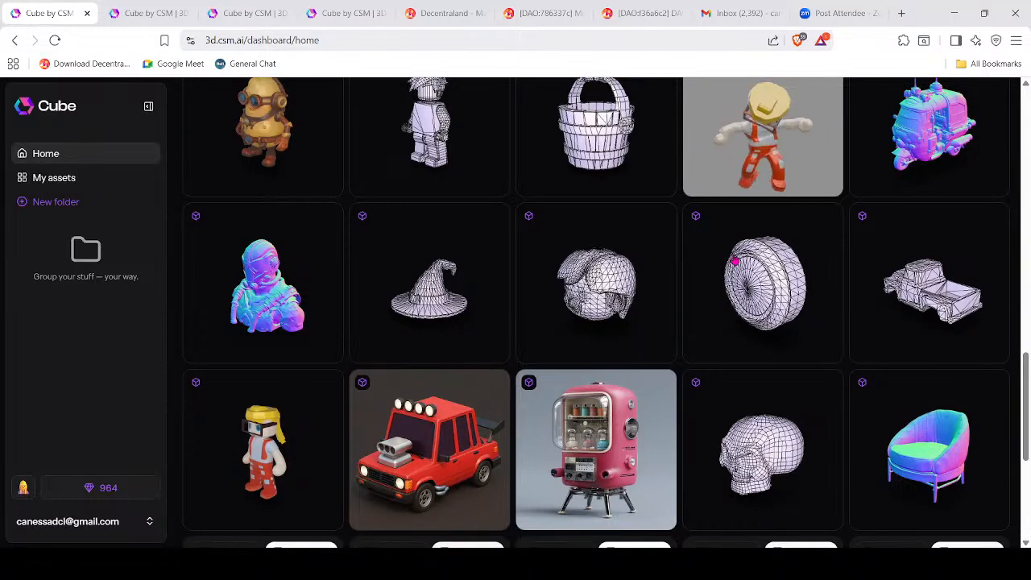
pyautogui.moveTo(1024, 417); pyautogui.dragTo(989, 86)
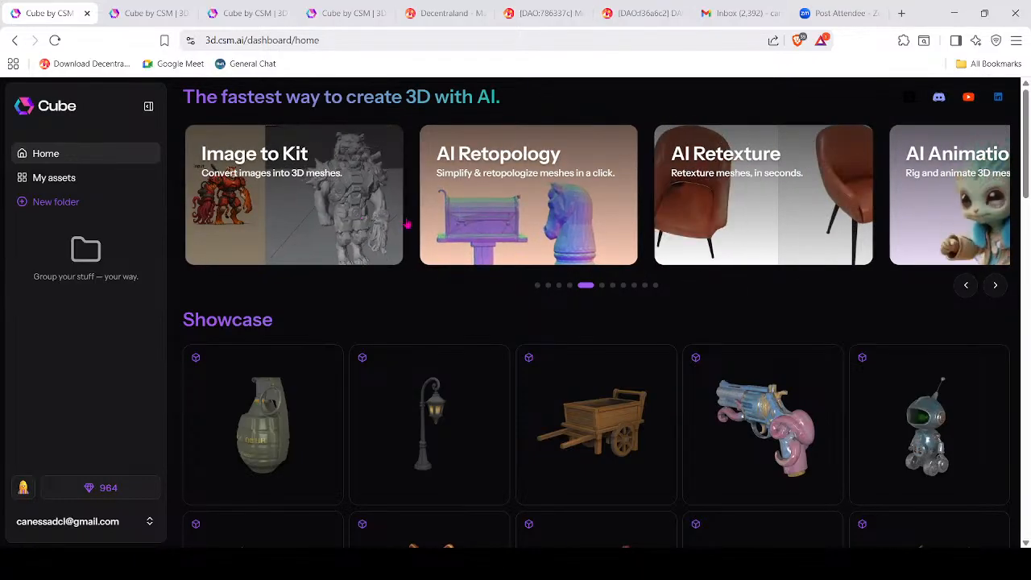
pyautogui.hotkey('ctrl', 'a')
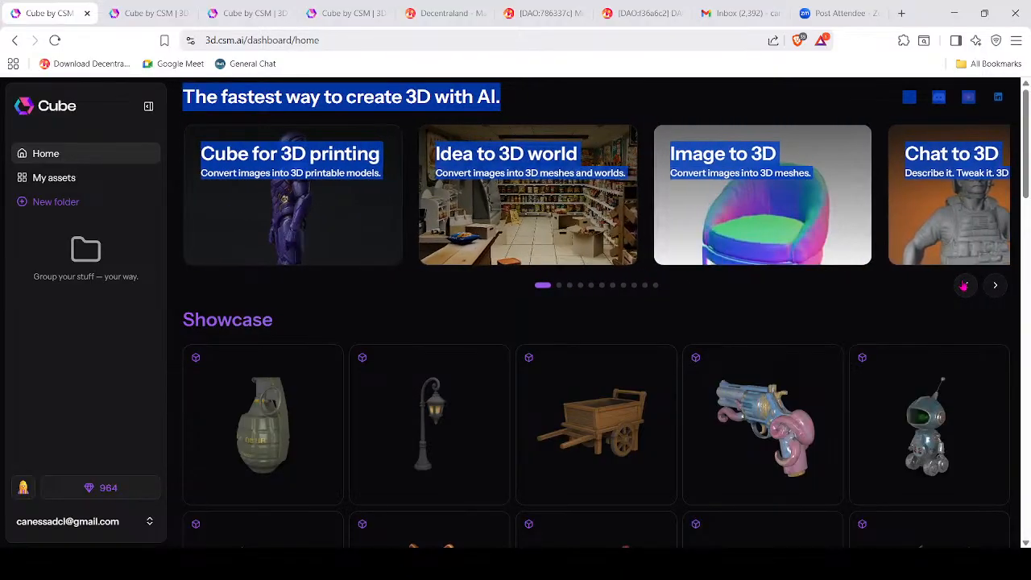
pyautogui.moveTo(536, 185); pyautogui.dragTo(258, 191)
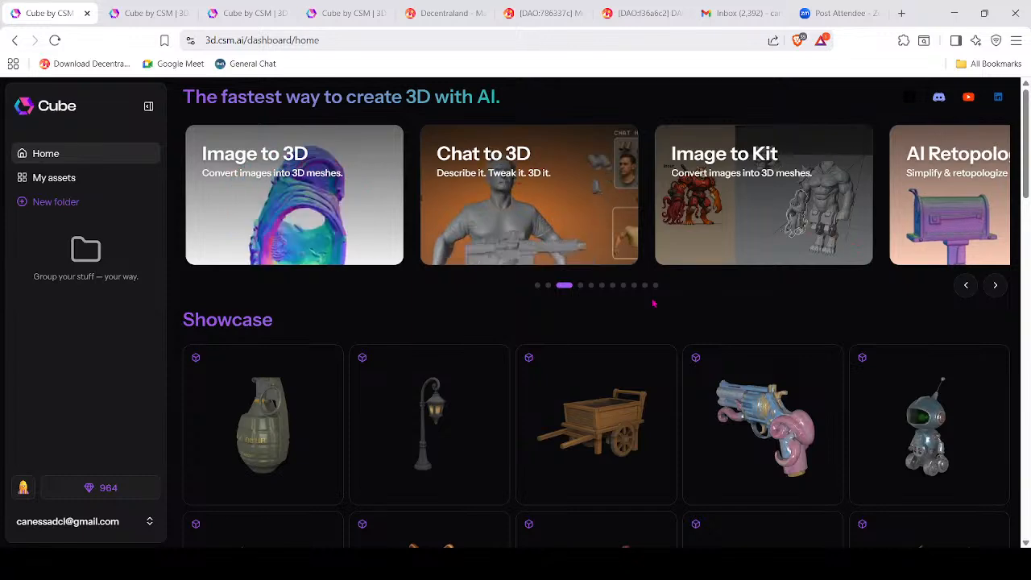
# In Chat to 3D, ask for spooky metaverse build ideas, then begin a 'Spooky metaverse build' prompt.
pyautogui.click(522, 190)
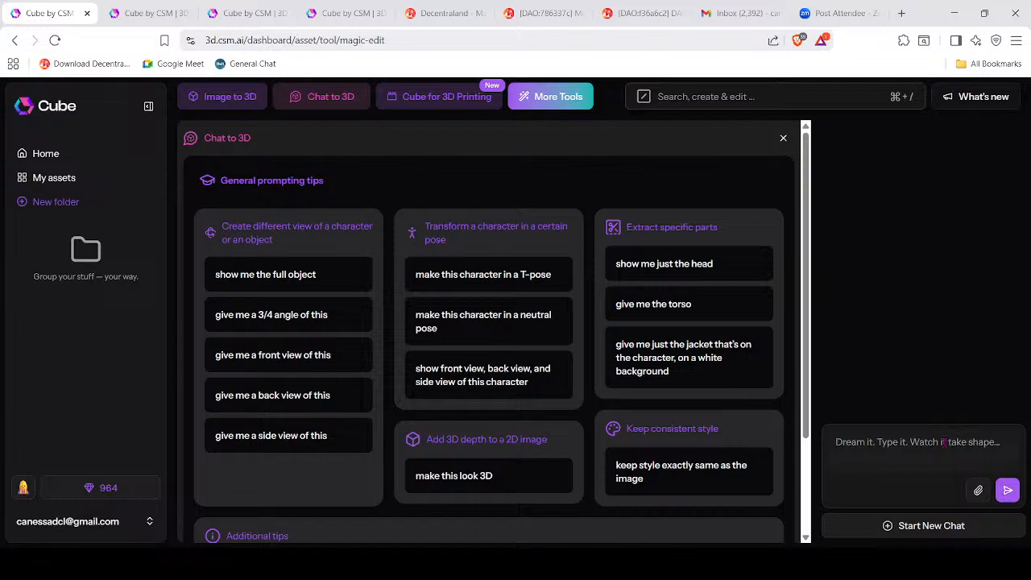
pyautogui.write('Can you gi')
pyautogui.write('ve')
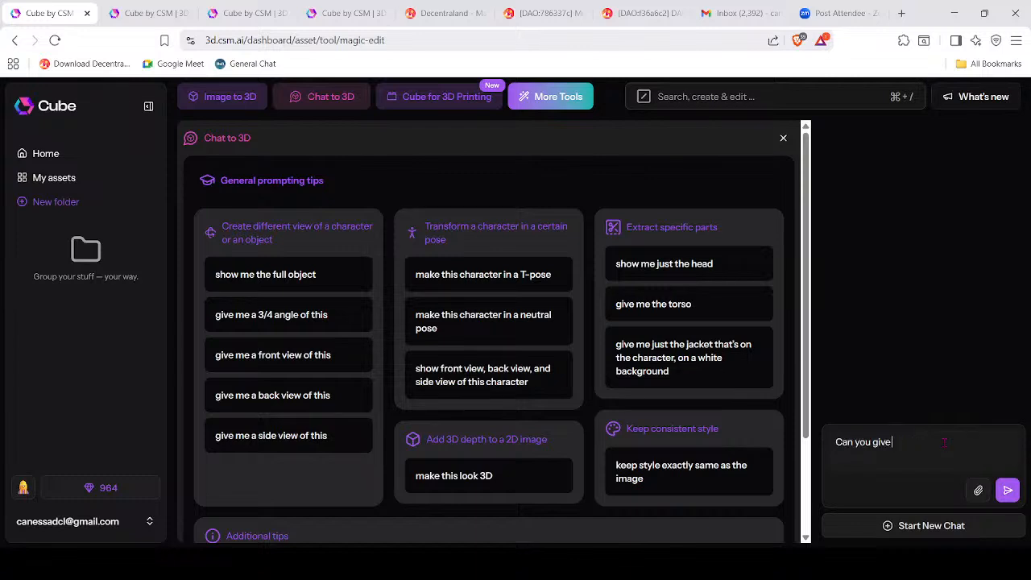
pyautogui.write(' me ideas l could build')
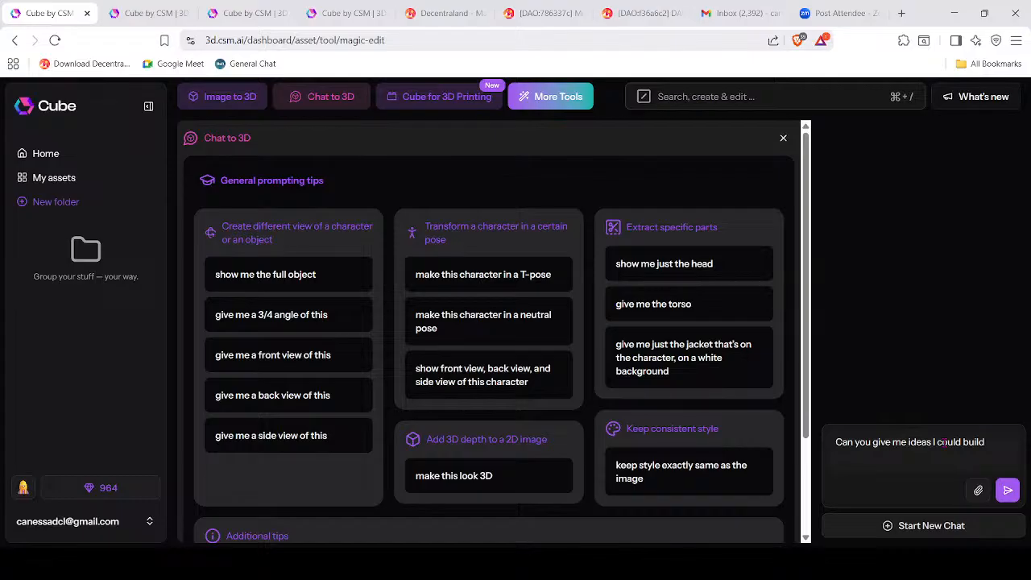
pyautogui.write(' in the metavers')
pyautogui.write('e fo')
pyautogui.write('hat are sp')
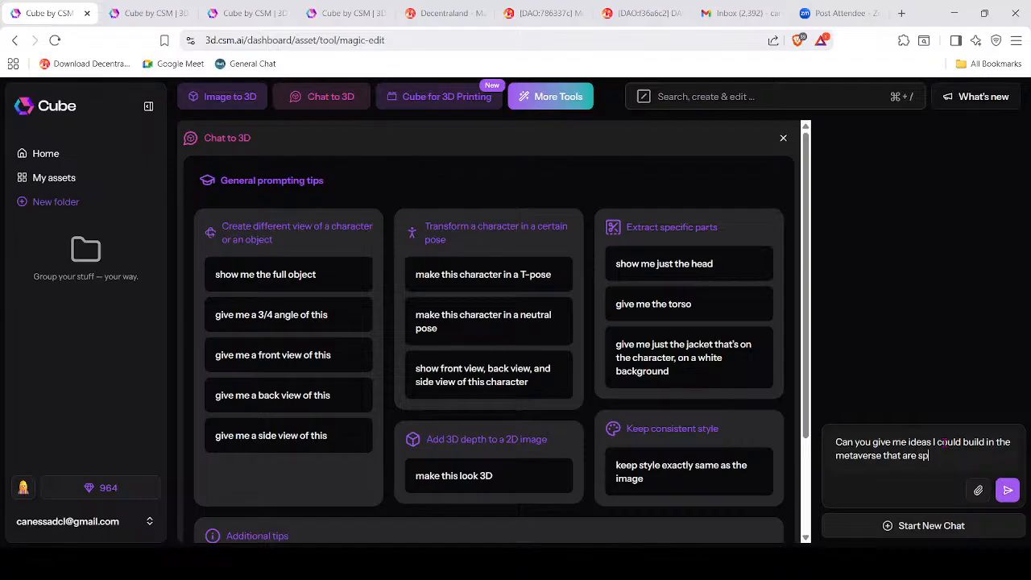
pyautogui.write('ooky')
pyautogui.click(1007, 490)
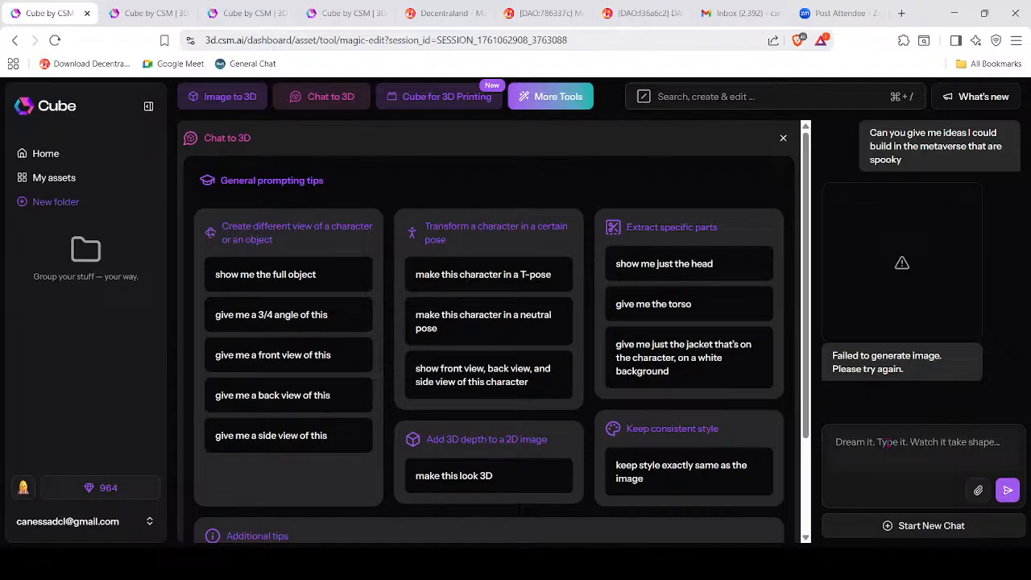
pyautogui.write('Spo')
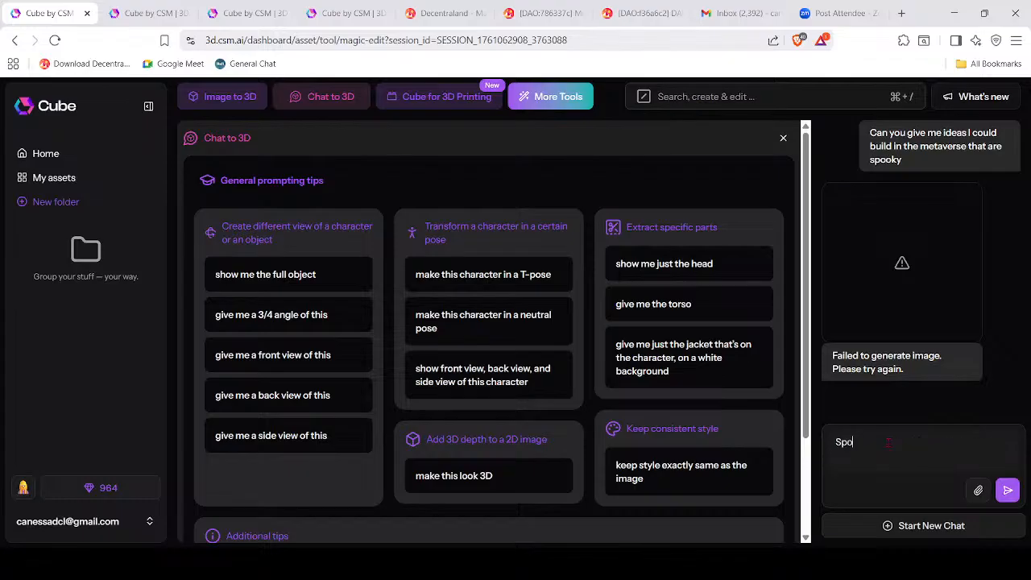
pyautogui.write('oky meterverse build')
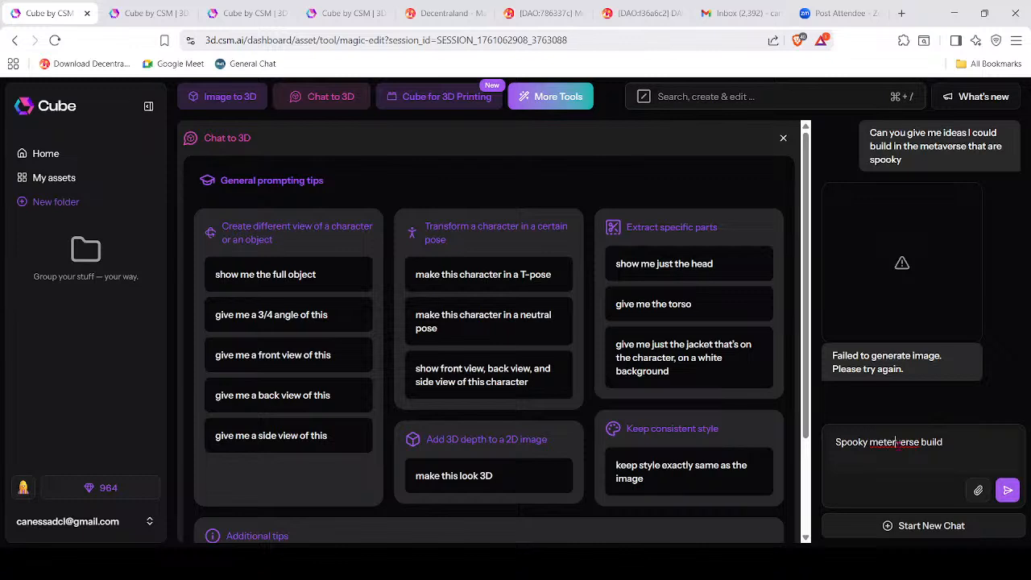
# Send the corrected 'Spooky metaverse build' prompt and open the Shadowblind Estate image as Haunted House.
pyautogui.press('BackSpace')
pyautogui.press('BackSpace')
pyautogui.write('a')
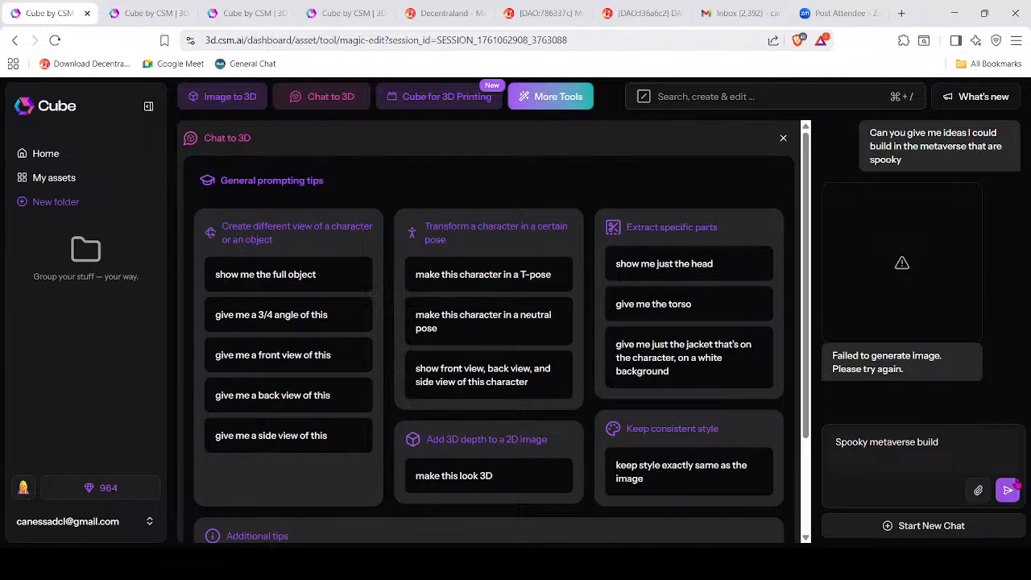
pyautogui.click(1008, 490)
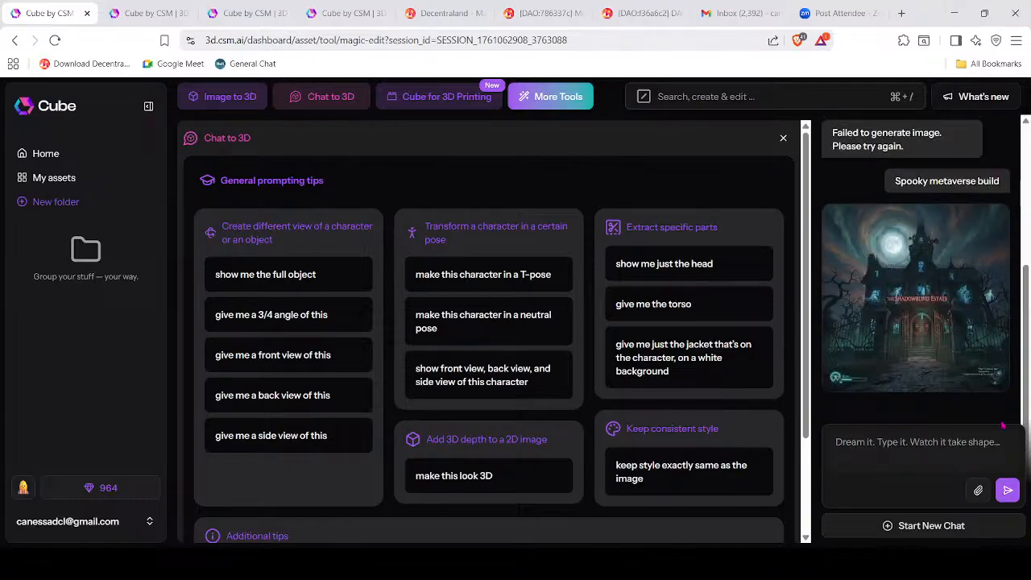
pyautogui.click(930, 272)
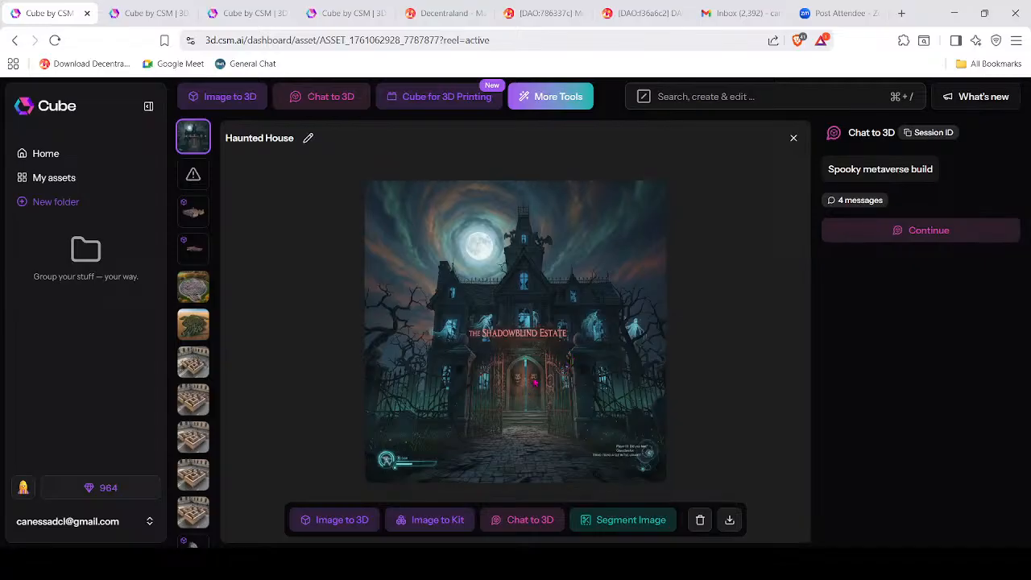
# Ask 'can you add a spooky garden around it' and open the resulting Haunted Manor image.
pyautogui.click(926, 230)
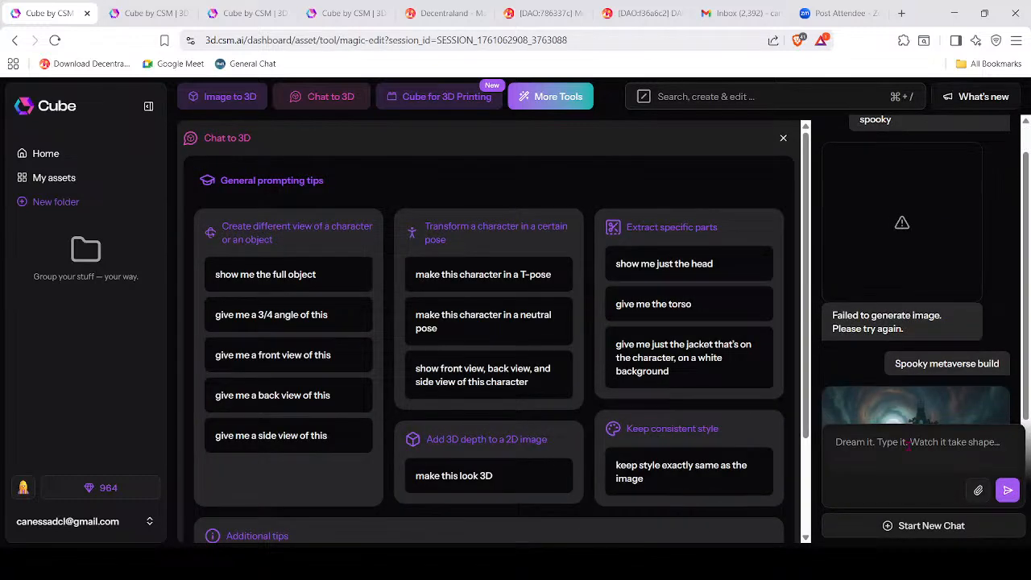
pyautogui.write('can you')
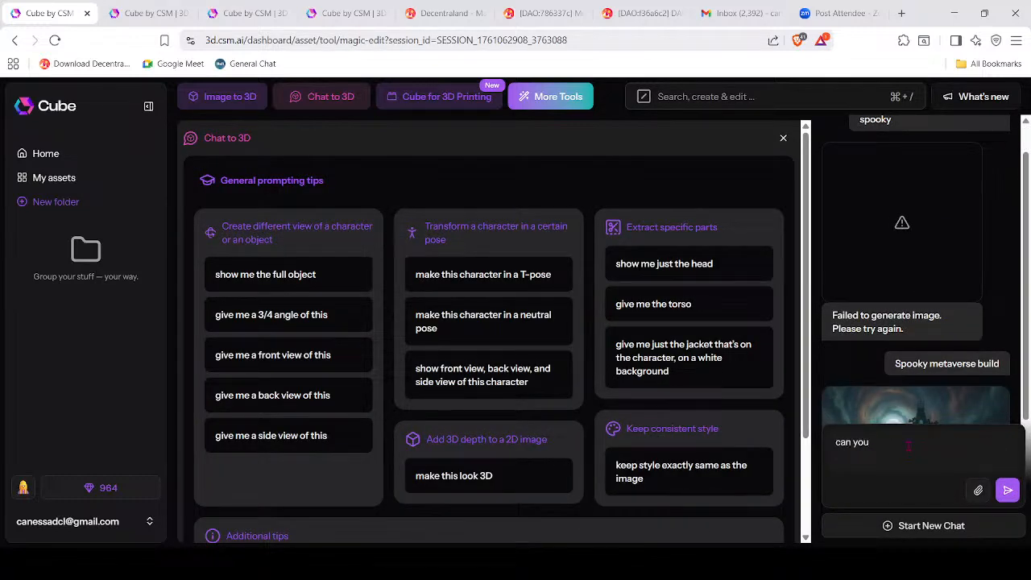
pyautogui.write(' add a spooky garden around it')
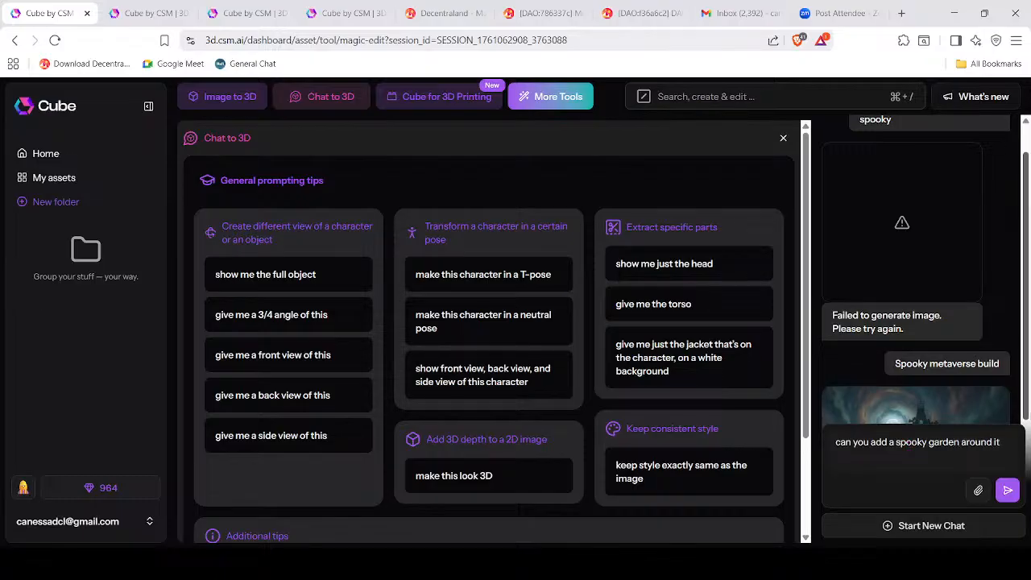
pyautogui.click(1007, 490)
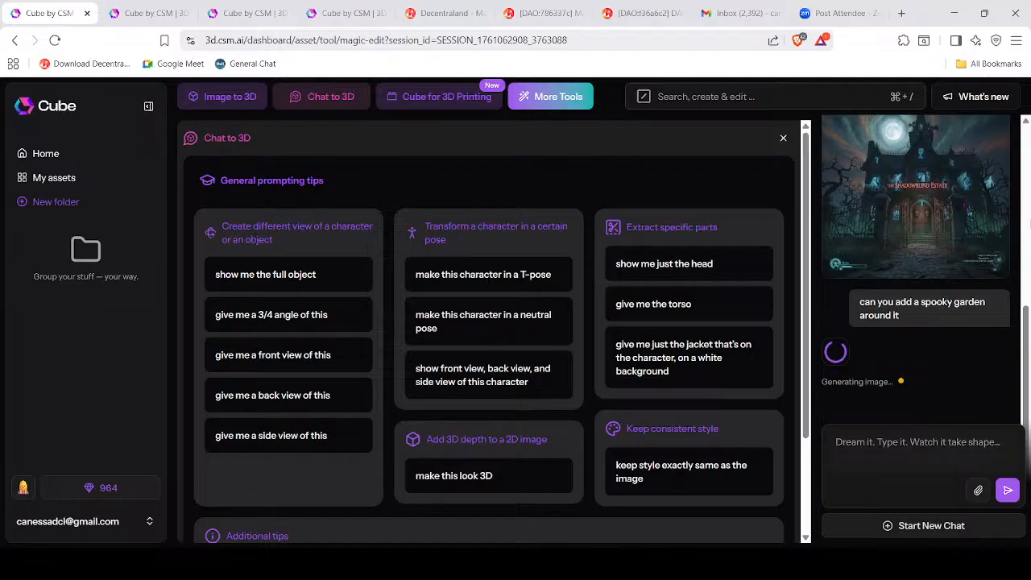
pyautogui.click(916, 306)
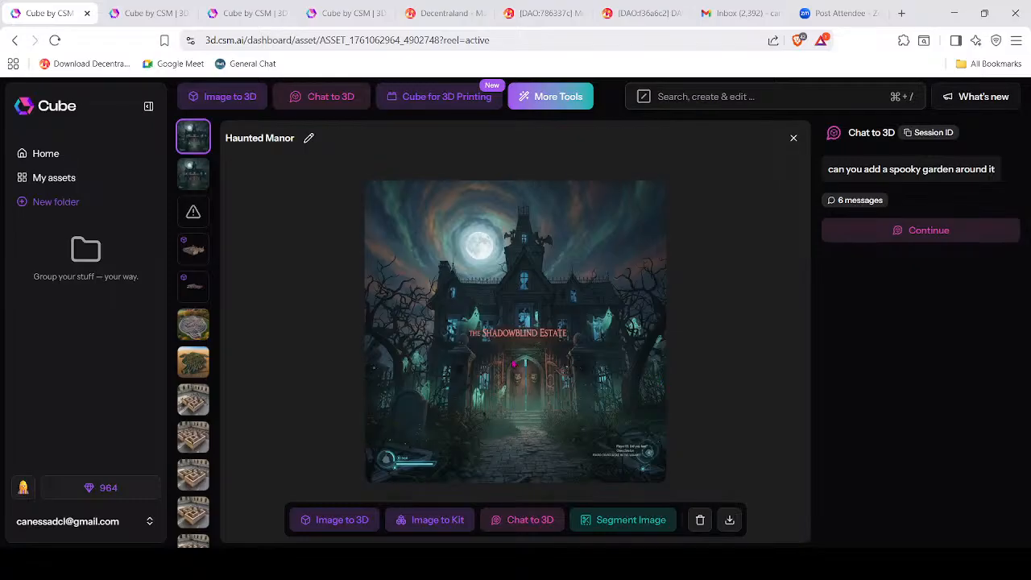
# Ask for 'more playful, more whimsical' and open the new winking-moon, cartoon-ghost mansion image.
pyautogui.click(937, 237)
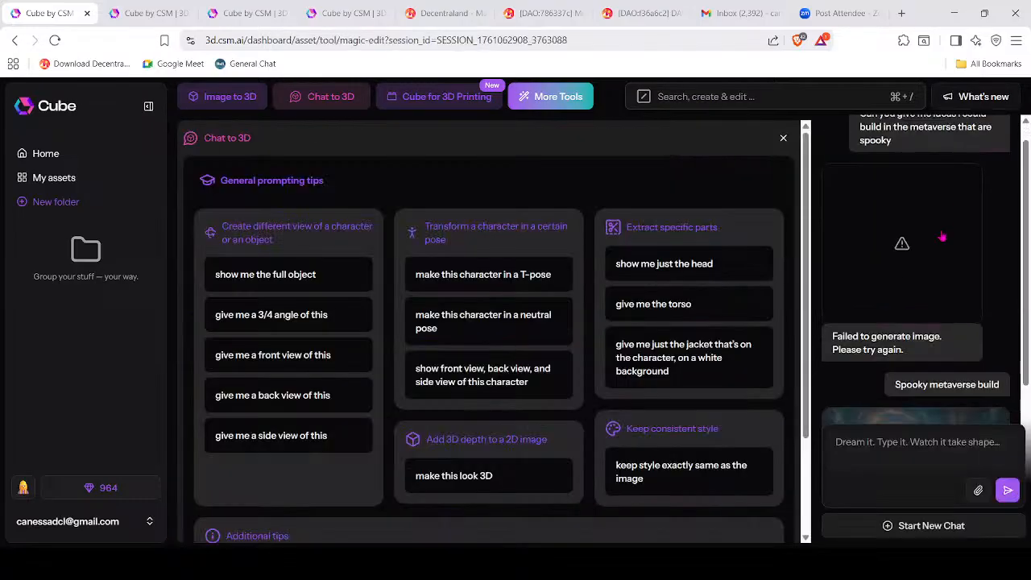
pyautogui.write('can you')
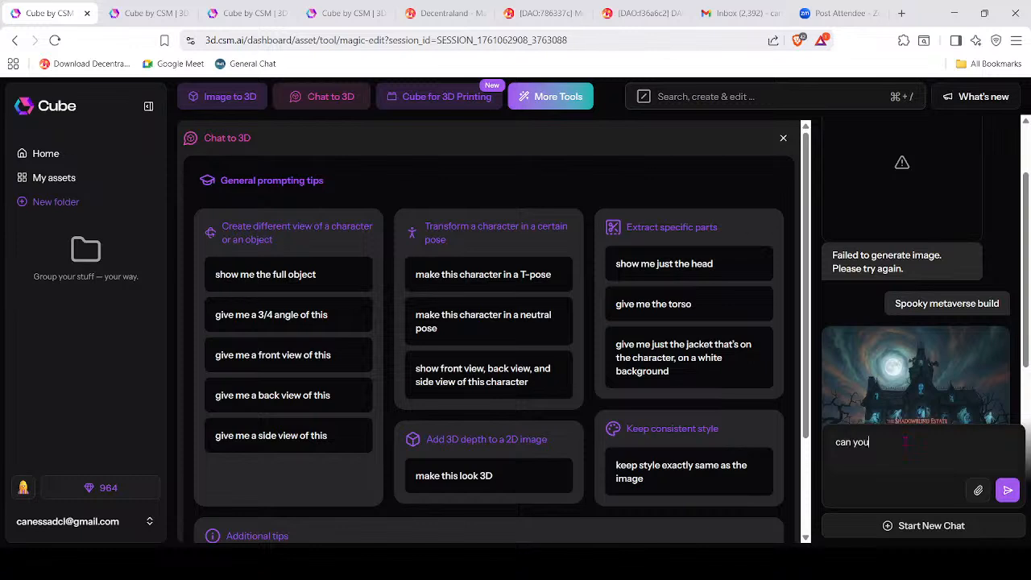
pyautogui.write(' make it more playful, more wh')
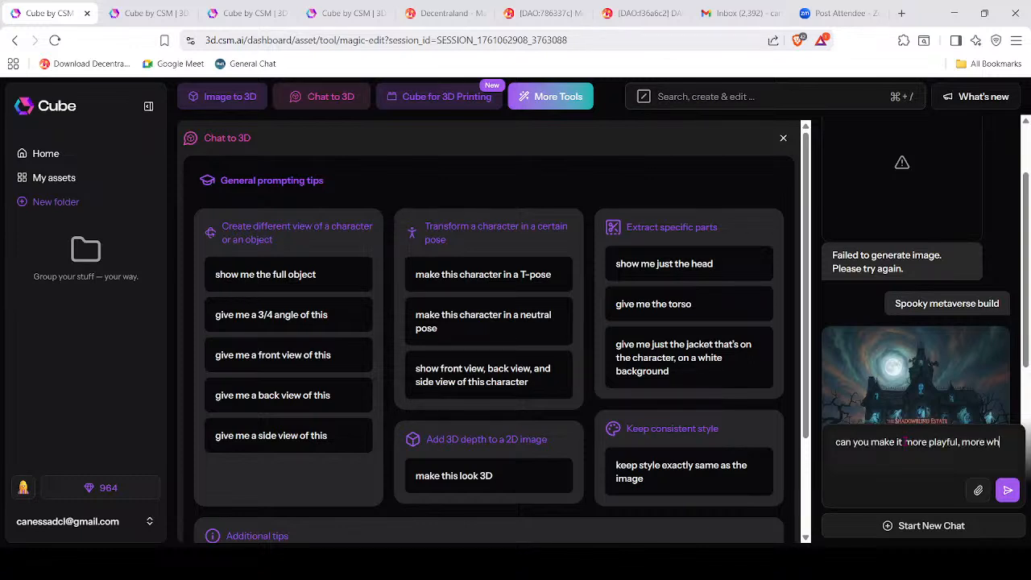
pyautogui.write('imsical')
pyautogui.click(1009, 492)
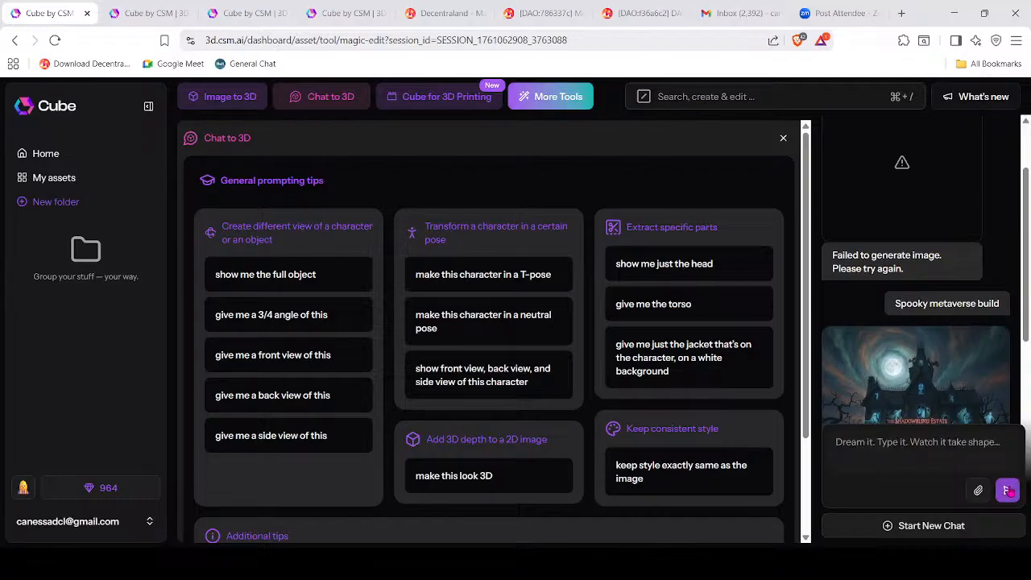
pyautogui.scroll(-3, 959, 321)
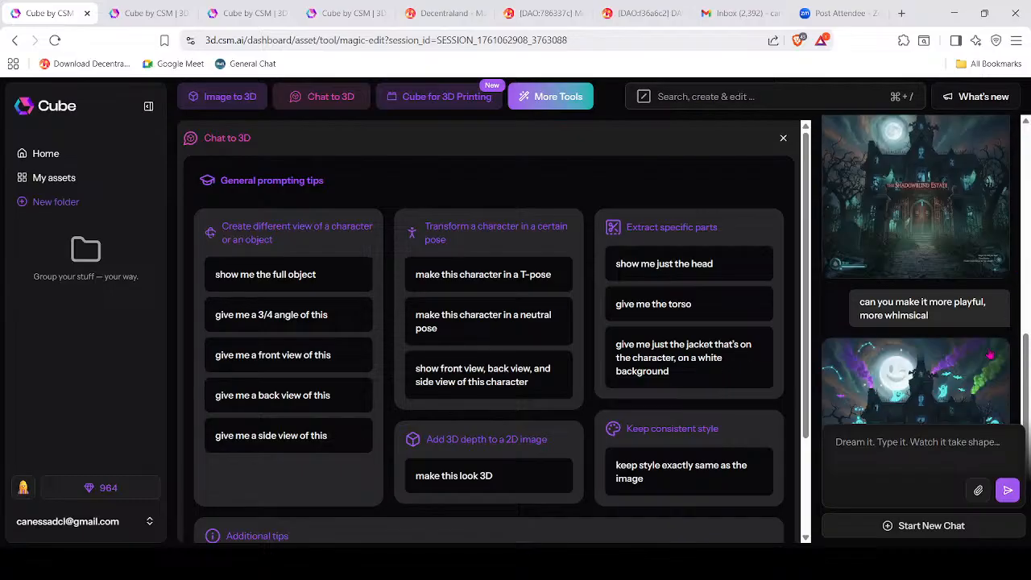
pyautogui.click(974, 275)
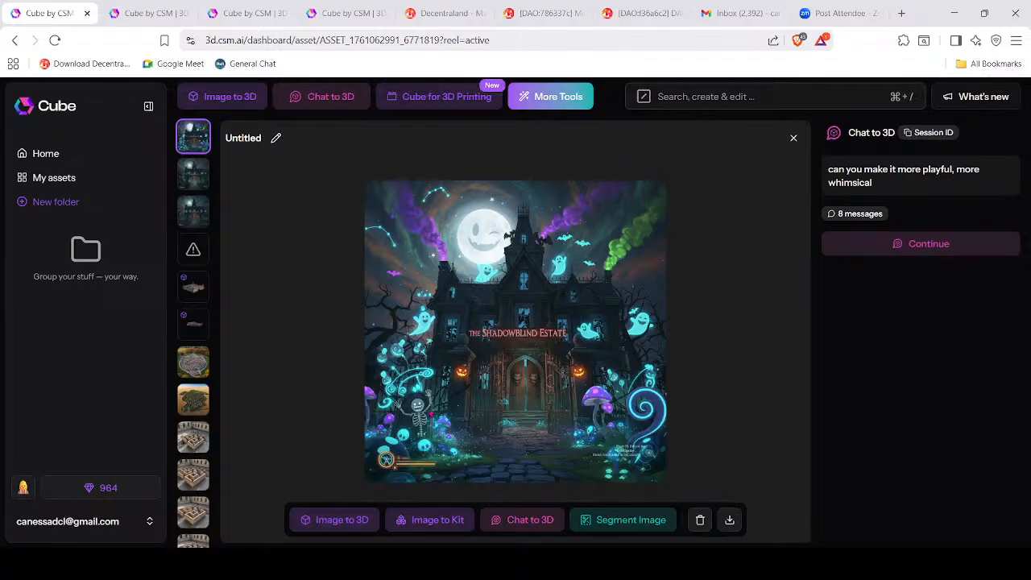
# Generate a 3D mesh from the whimsical mansion image and open its new generation session.
pyautogui.click(336, 523)
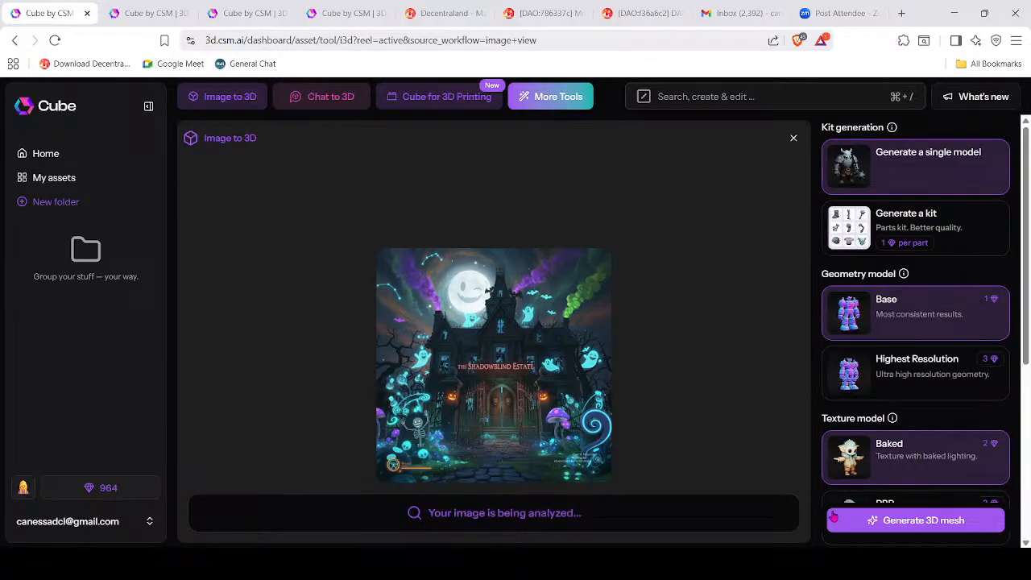
pyautogui.click(938, 522)
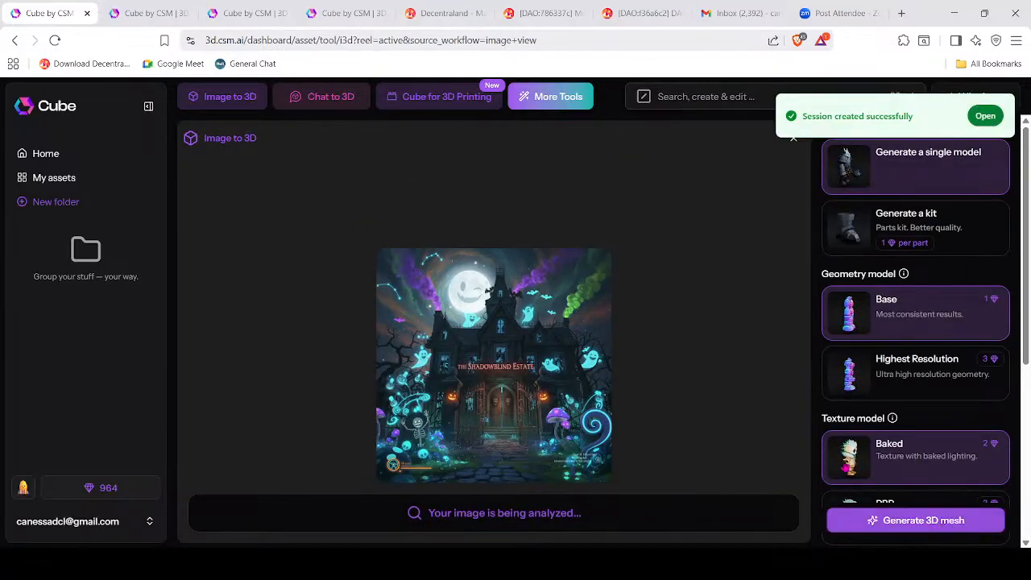
pyautogui.click(985, 118)
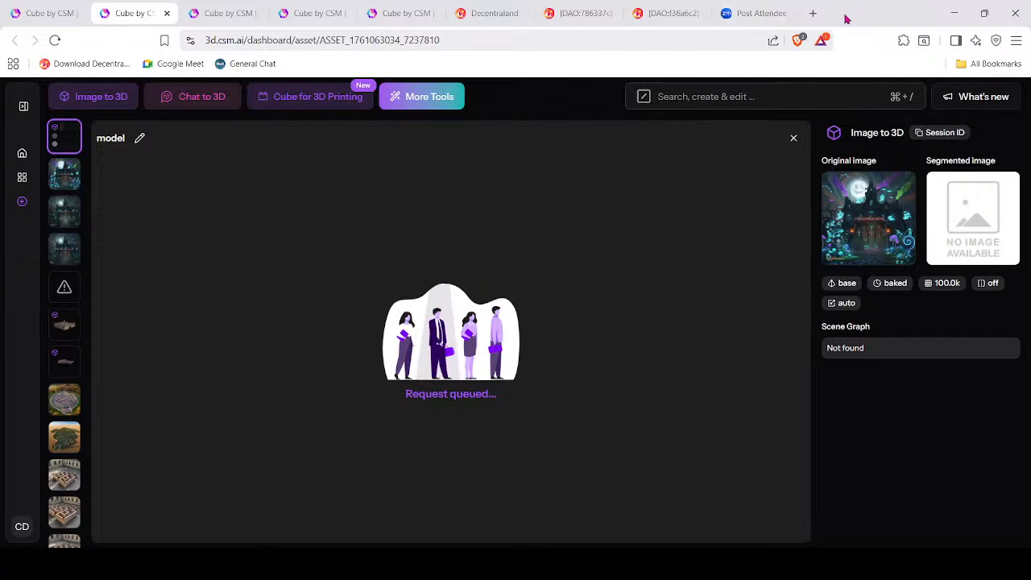
# Close the inbox, DAO, Post Attendee, Decentraland and extra Cube tabs, then start a blank Chat to 3D.
pyautogui.click(788, 12)
pyautogui.click(779, 13)
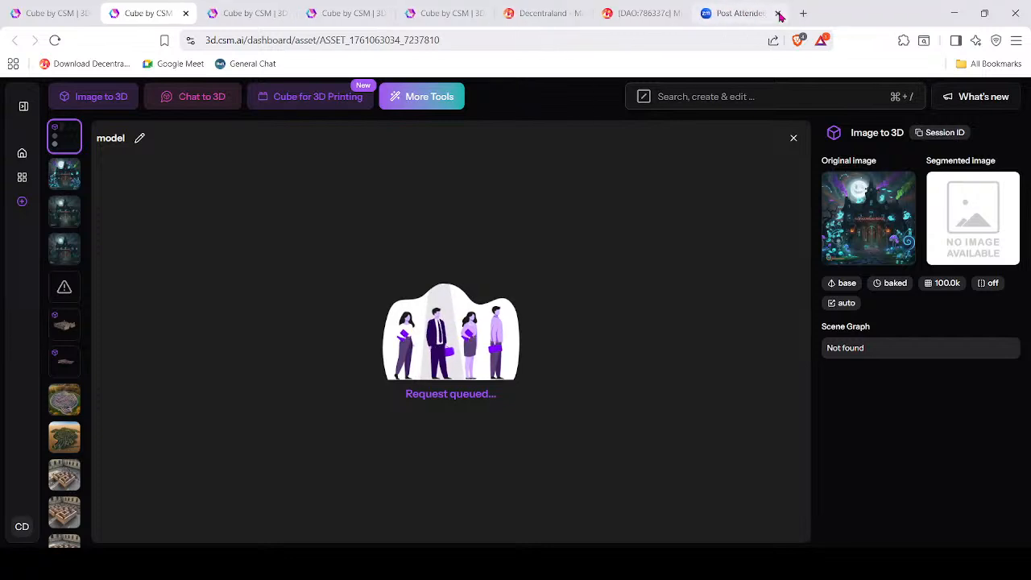
pyautogui.click(778, 13)
pyautogui.click(326, 14)
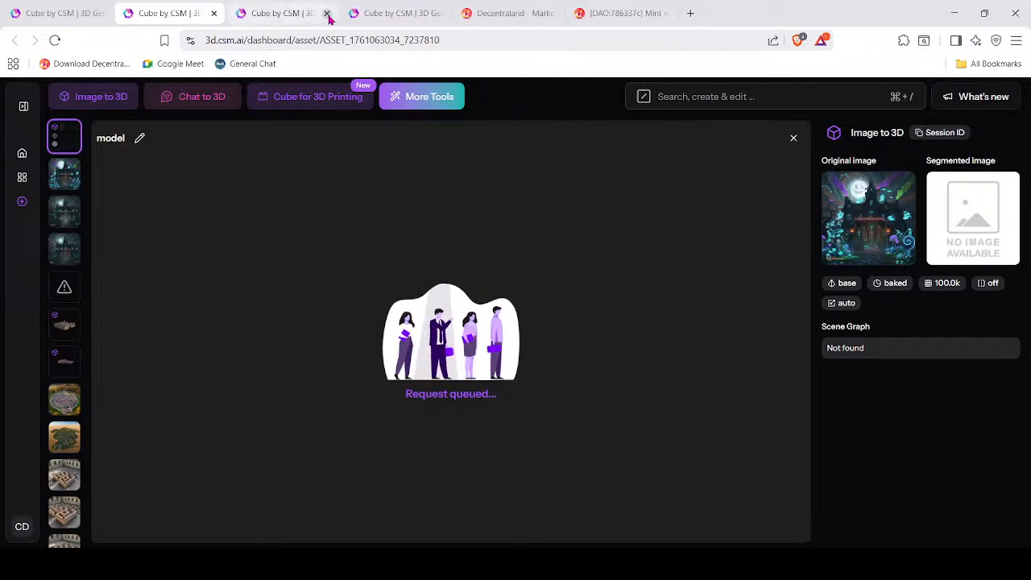
pyautogui.click(326, 14)
pyautogui.click(327, 13)
pyautogui.click(326, 14)
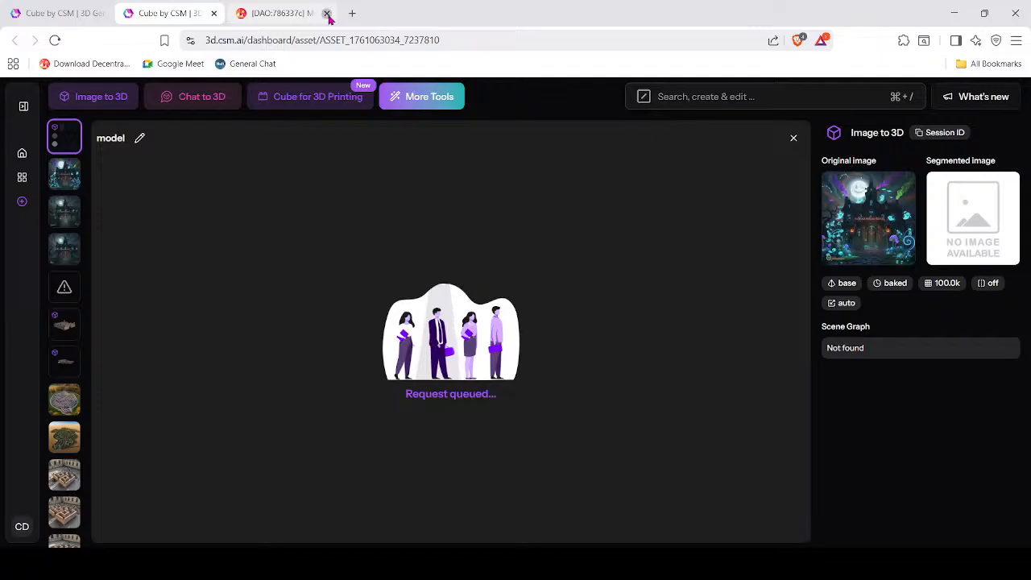
pyautogui.click(327, 14)
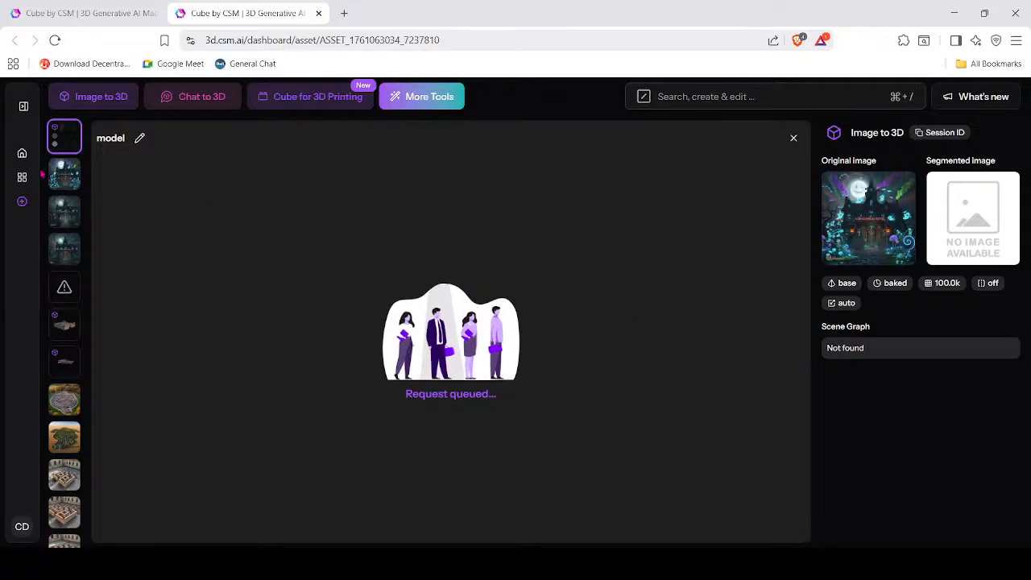
pyautogui.click(193, 98)
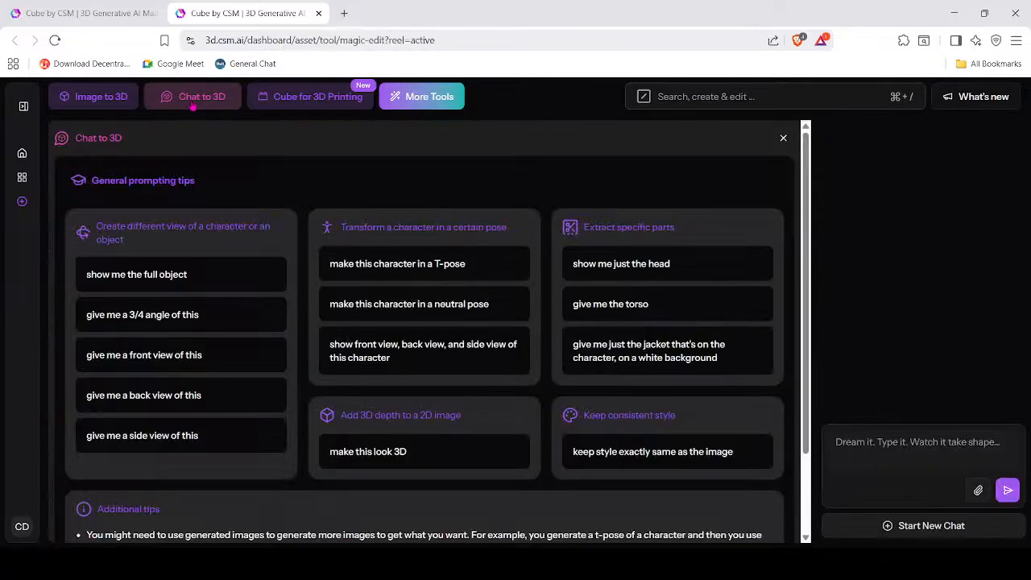
pyautogui.click(920, 442)
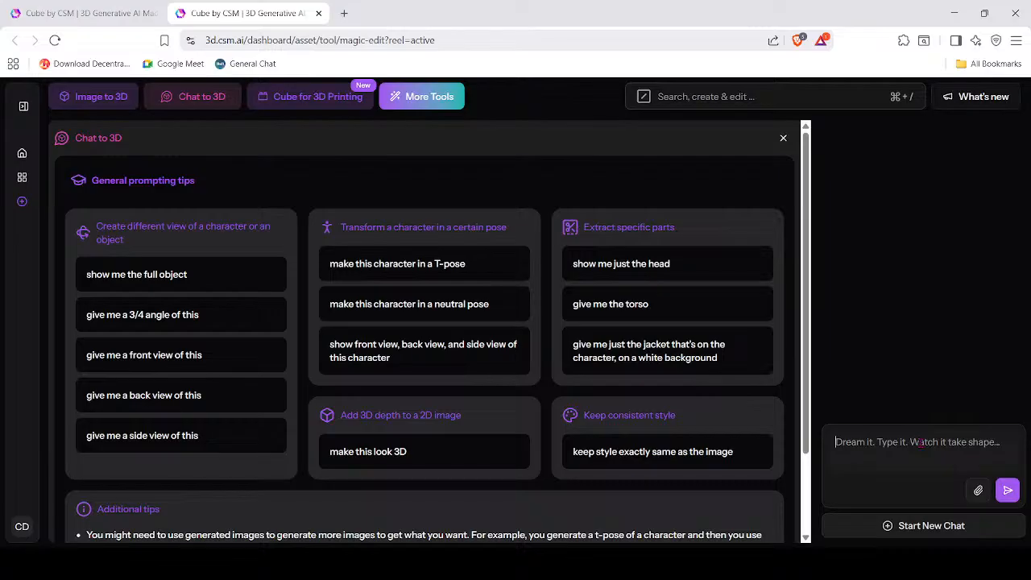
# Request a spooky, brick-walled maze 16 meters wide, then ask 'can you show me the whole maze'.
pyautogui.write('Can you m')
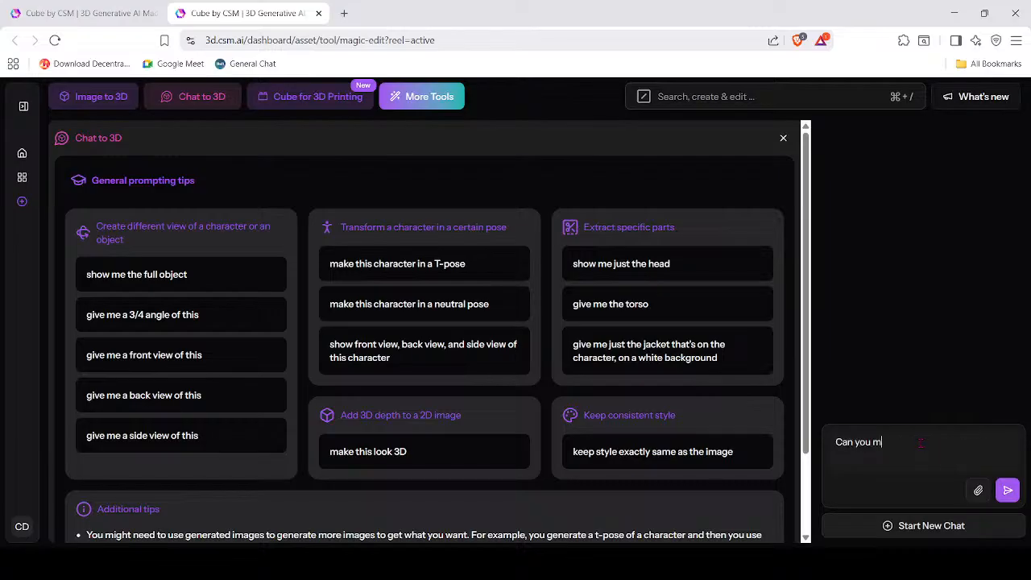
pyautogui.write('ake a maze that is 16 meters')
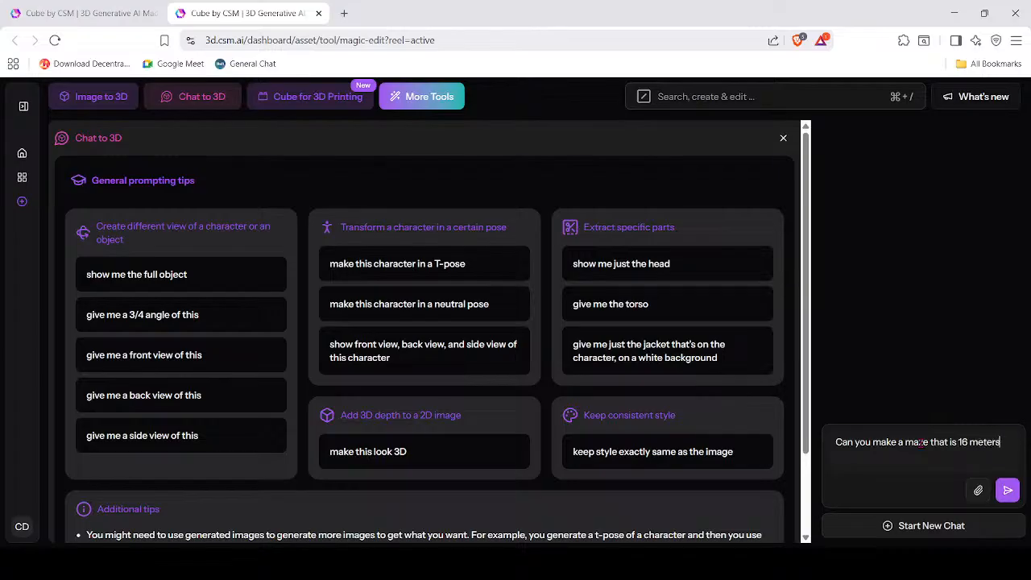
pyautogui.write(' wide, and spooky, brick walls')
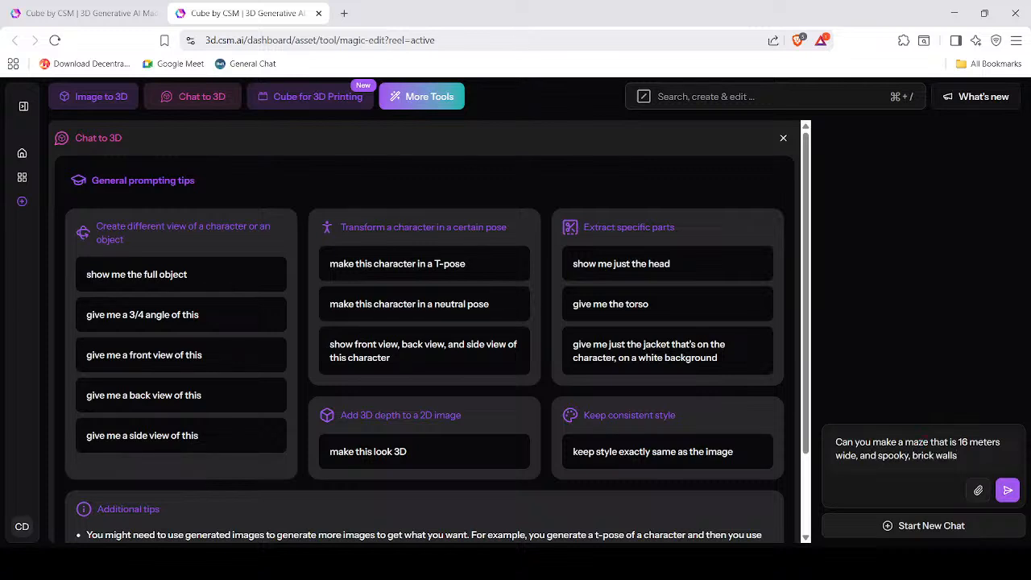
pyautogui.click(1007, 489)
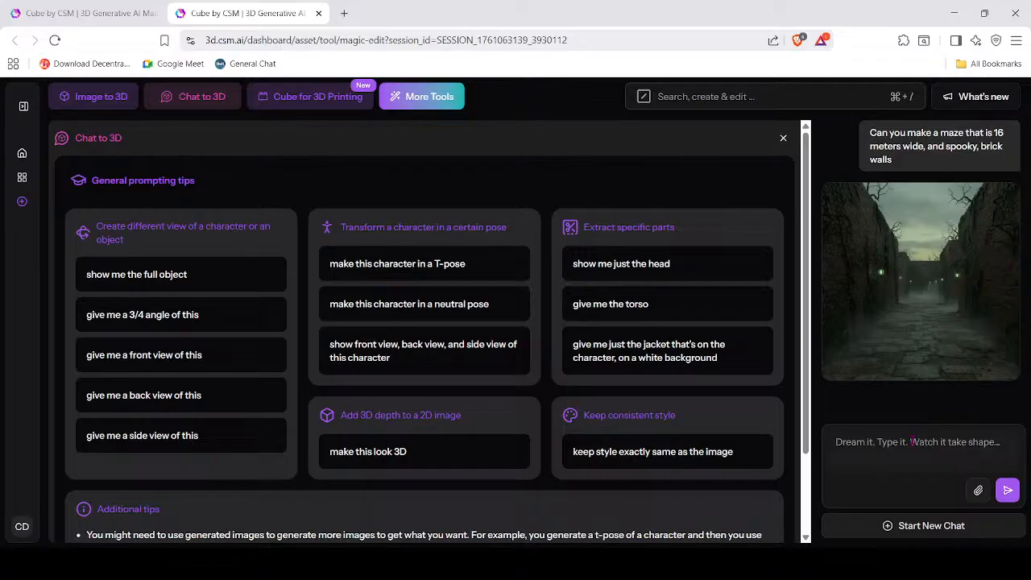
pyautogui.write('can you show ')
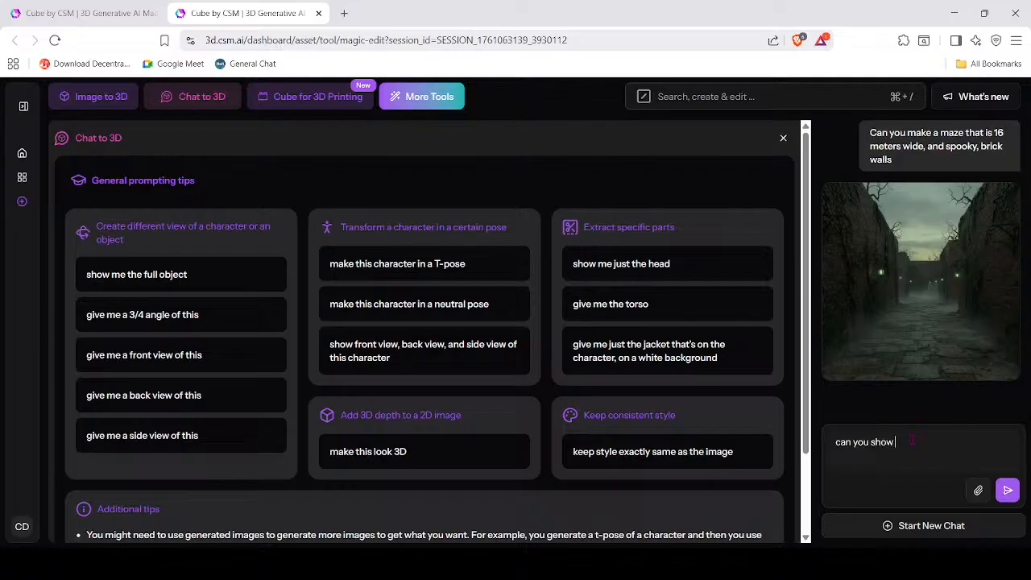
pyautogui.write('me the whole maze')
pyautogui.click(1007, 488)
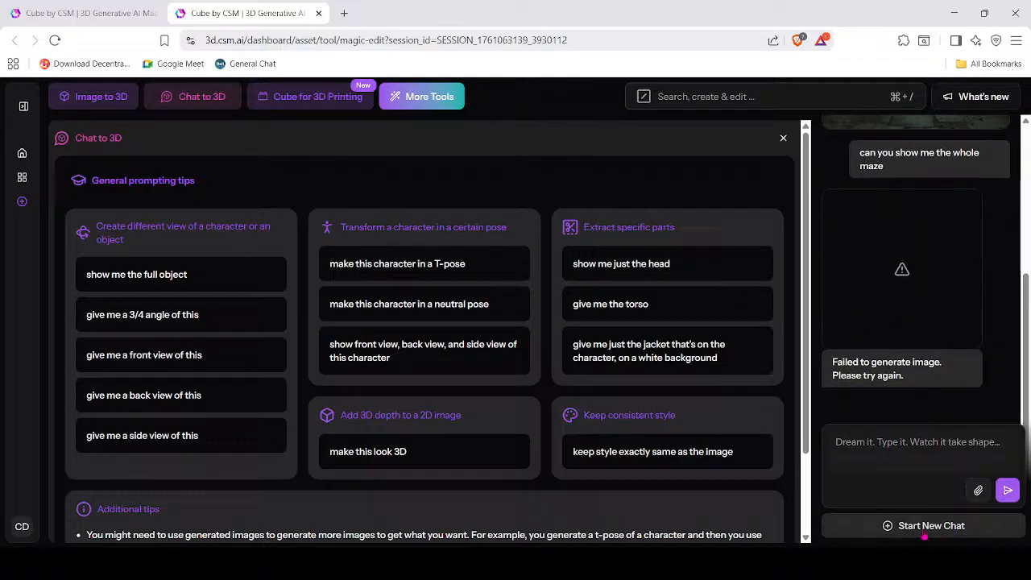
pyautogui.scroll(3, 902, 266)
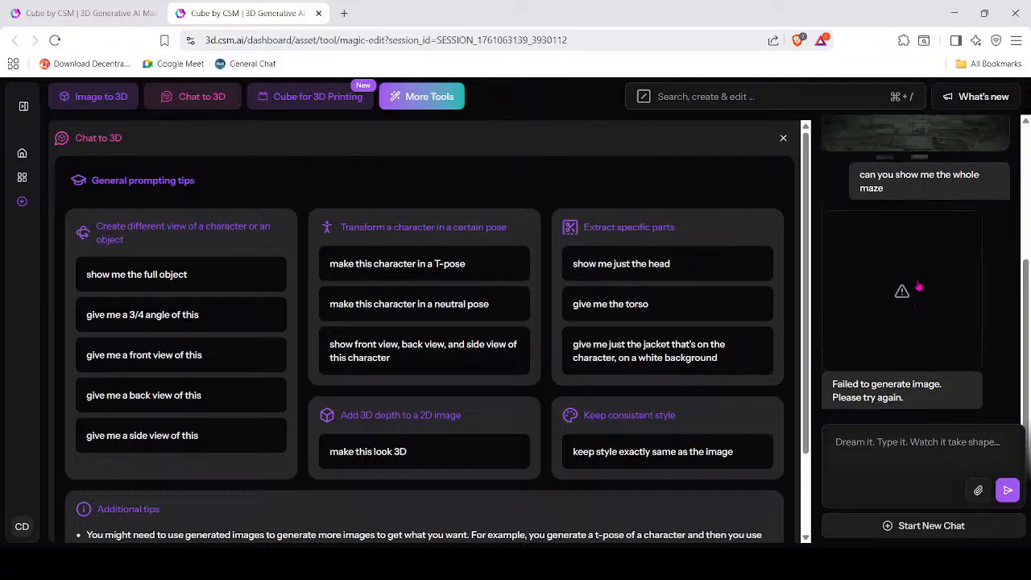
pyautogui.scroll(-3, 915, 266)
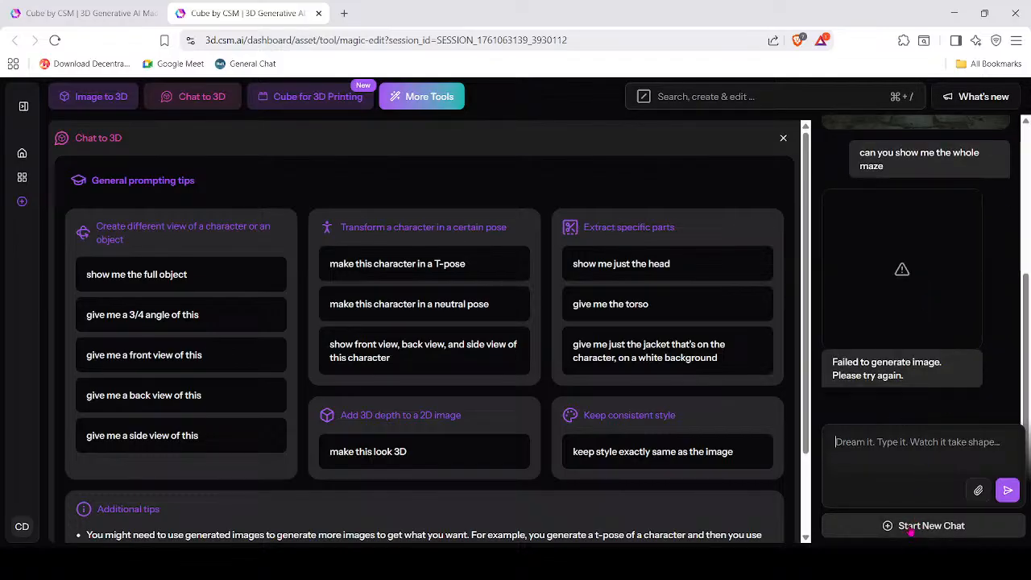
# In a new chat, send 'A maze with brick walls that is 16 meters wide'.
pyautogui.click(910, 528)
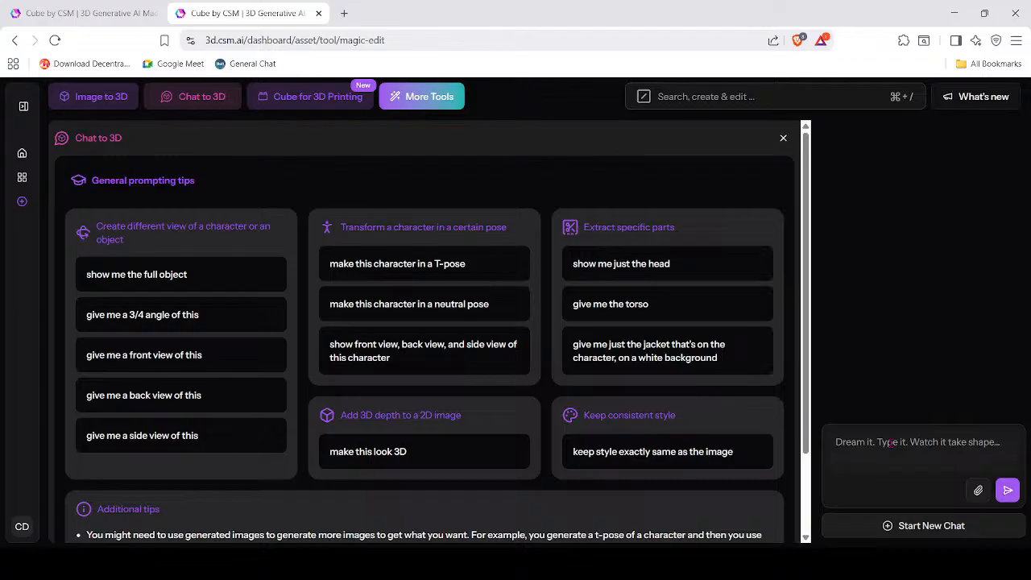
pyautogui.write('A m')
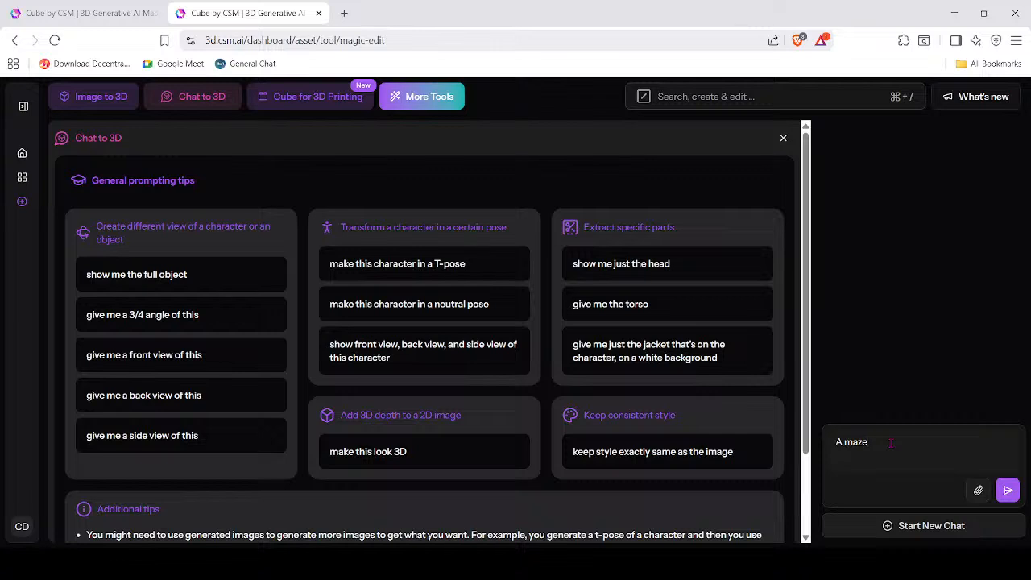
pyautogui.write('aze with')
pyautogui.write(' brick')
pyautogui.write(' walls')
pyautogui.press('BackSpace')
pyautogui.write('walls that is 1')
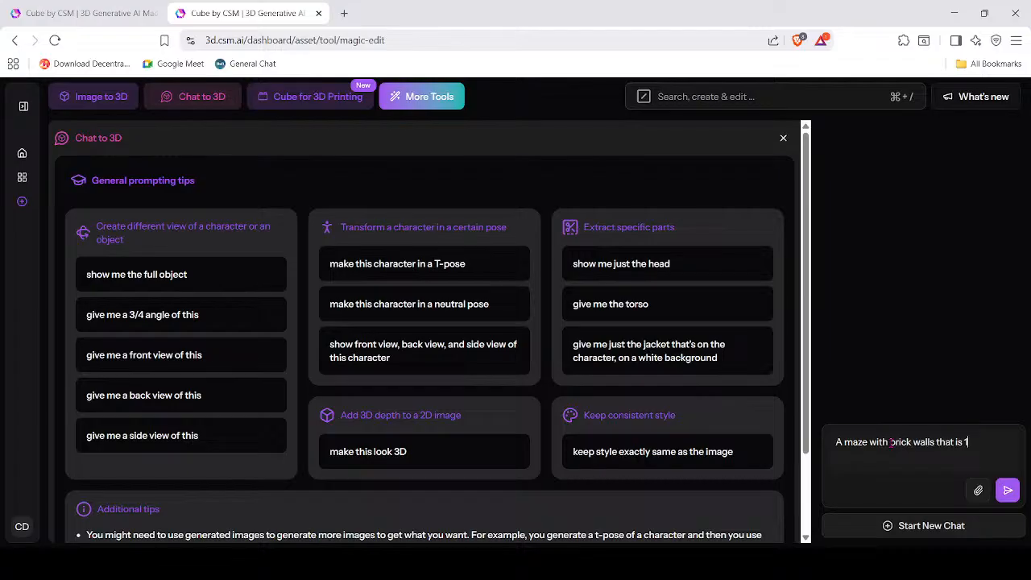
pyautogui.write('6 meters wide')
pyautogui.click(1007, 490)
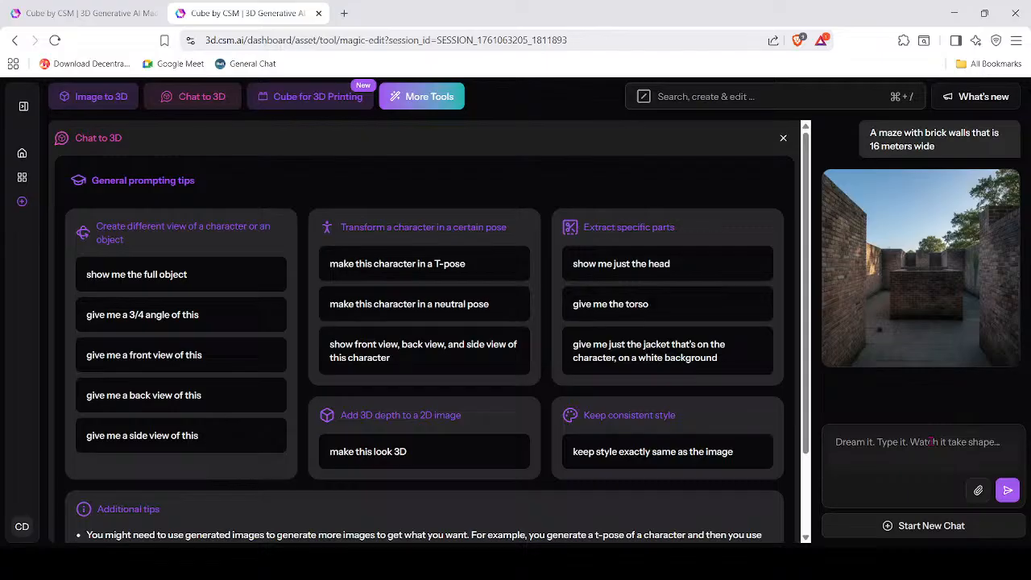
# Ask for a top-down view of the maze and open the resulting image.
pyautogui.write('Can you sh')
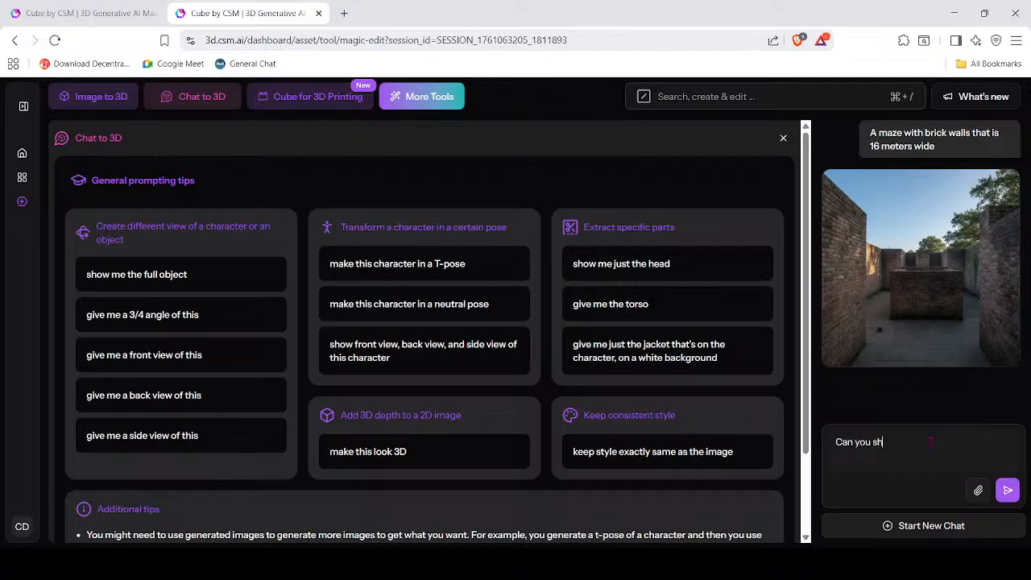
pyautogui.write('ow it to me from a top down')
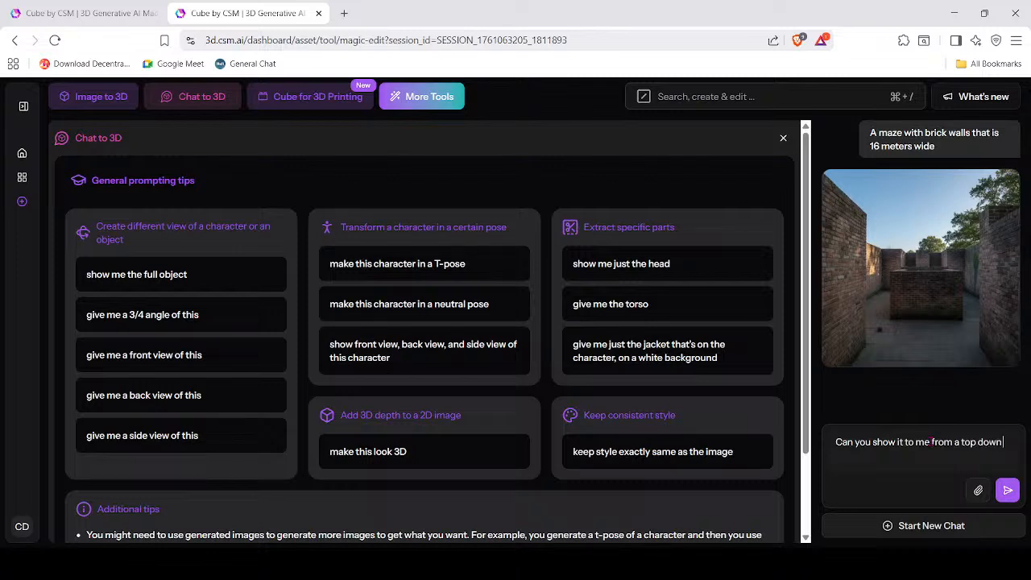
pyautogui.write(' approach')
pyautogui.click(1007, 490)
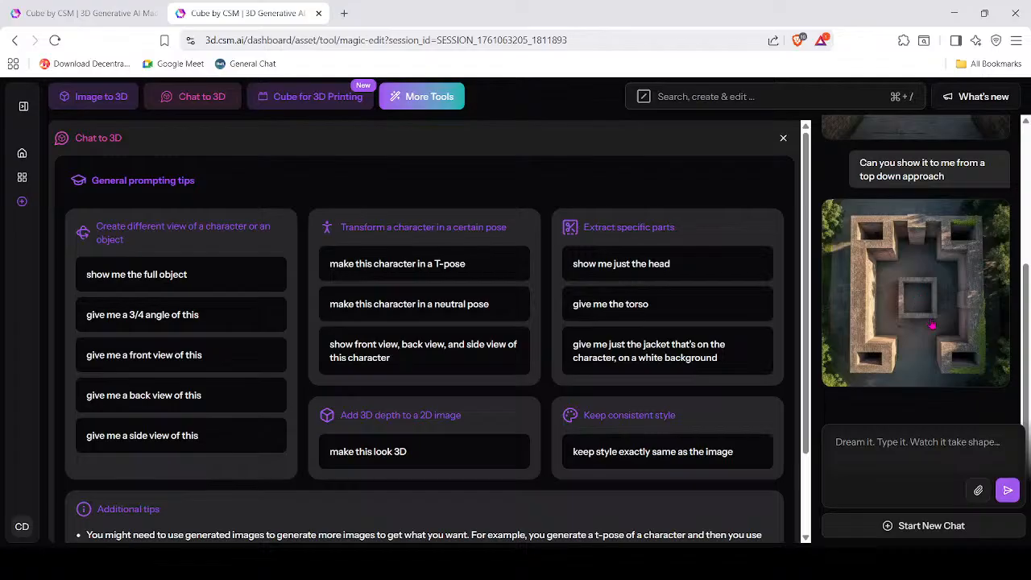
pyautogui.click(920, 305)
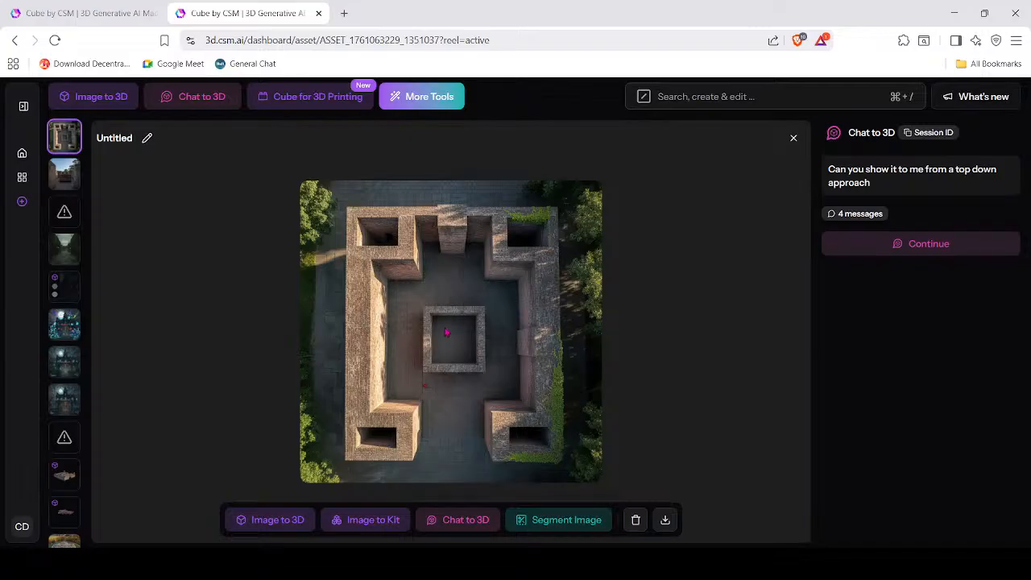
# Compare the Maze Structure, Labyrinth Structure and Outdoor Maze images, ending on Maze Structure.
pyautogui.scroll(-1, 47, 392)
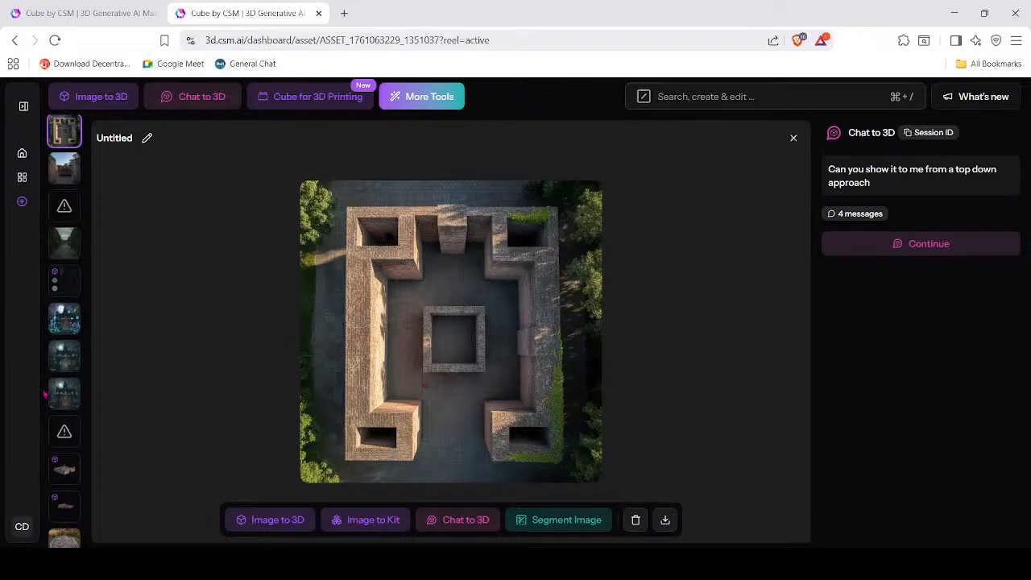
pyautogui.scroll(-5, 69, 451)
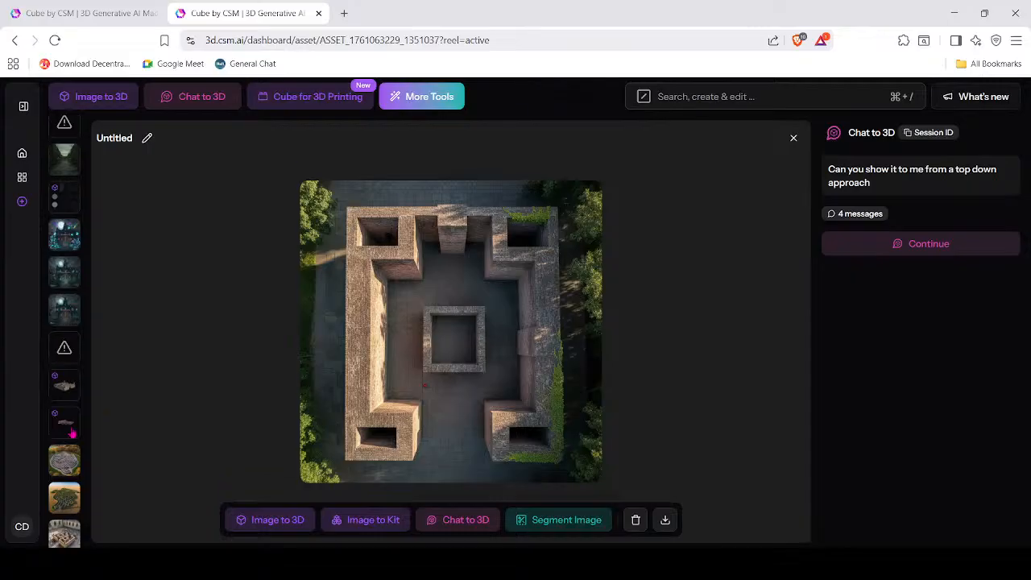
pyautogui.click(62, 508)
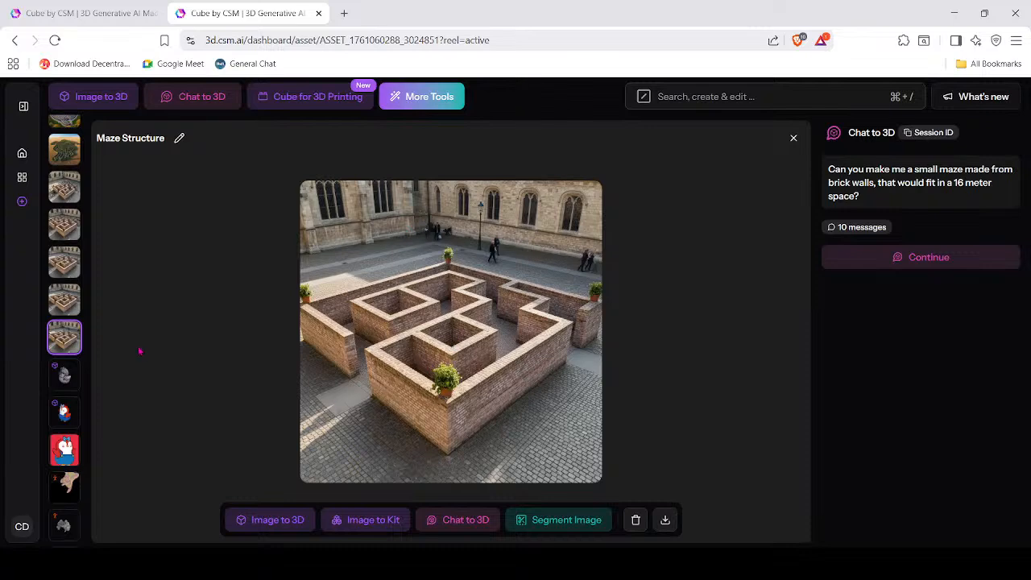
pyautogui.click(64, 305)
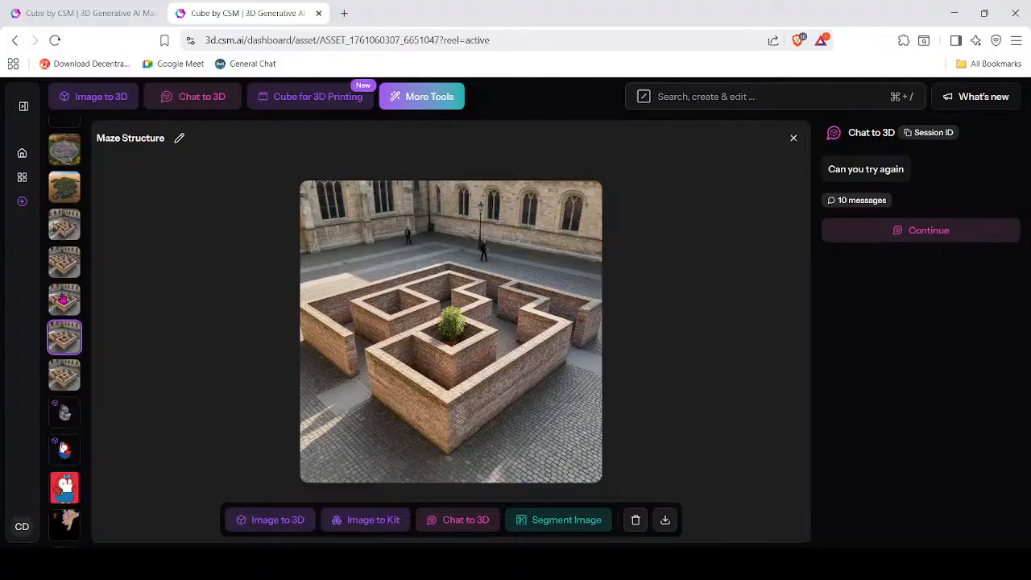
pyautogui.click(66, 264)
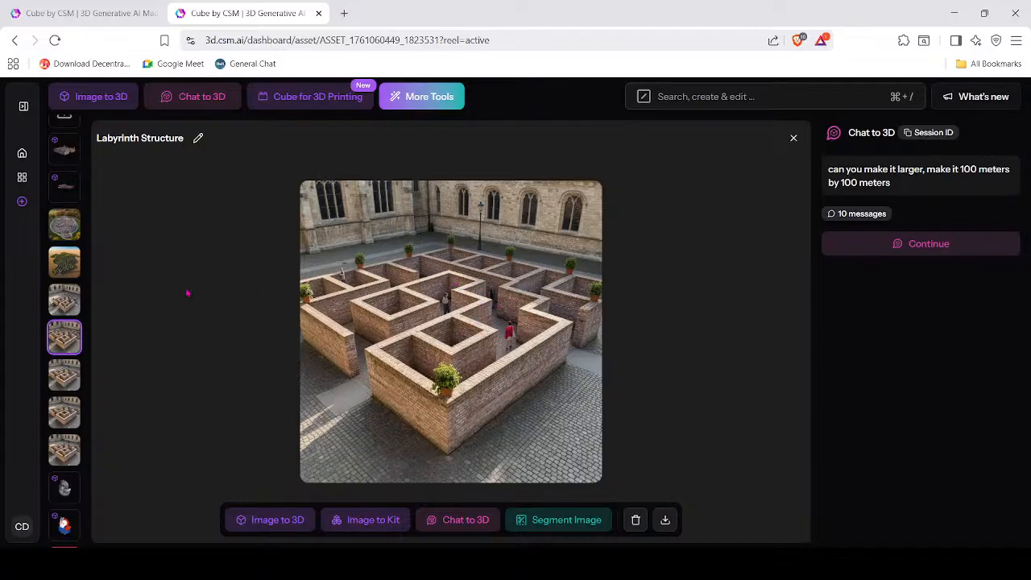
pyautogui.click(71, 299)
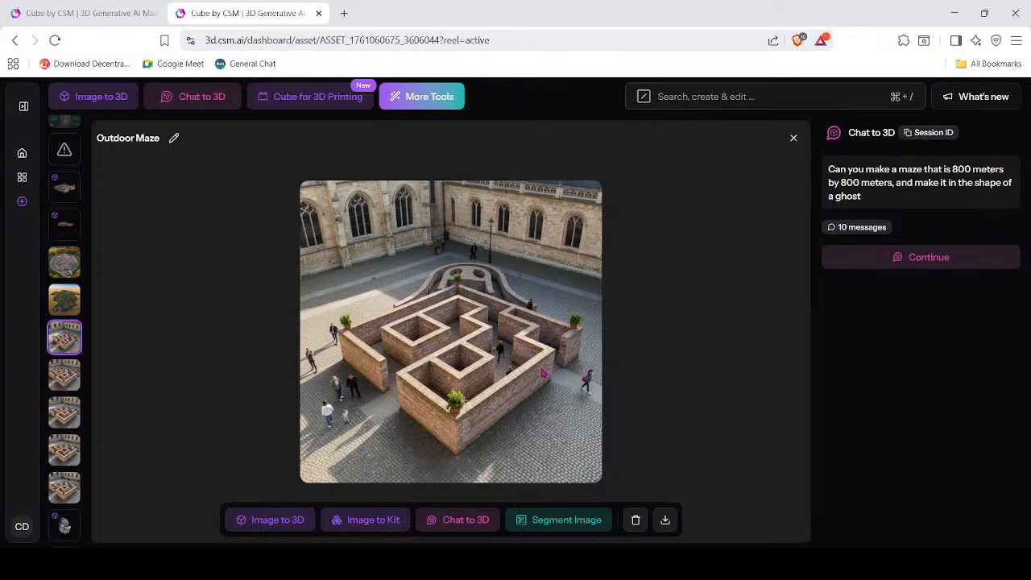
pyautogui.scroll(-3, 62, 353)
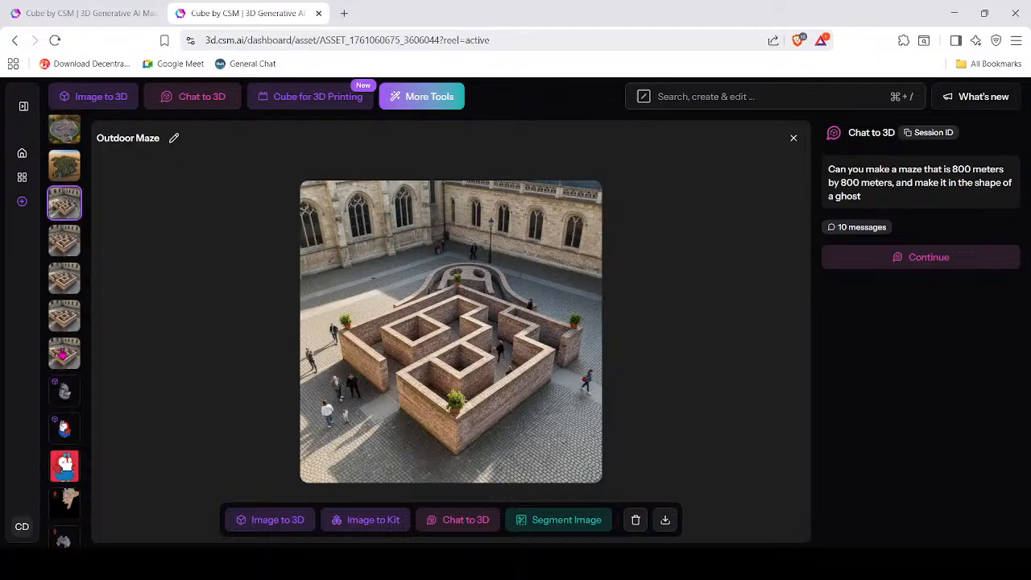
pyautogui.click(62, 353)
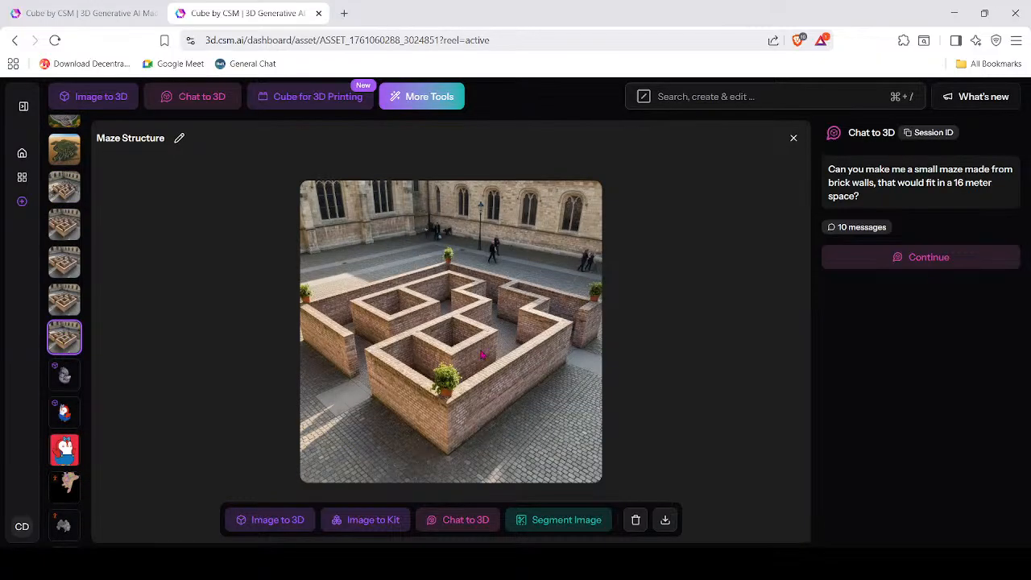
pyautogui.scroll(5, 68, 245)
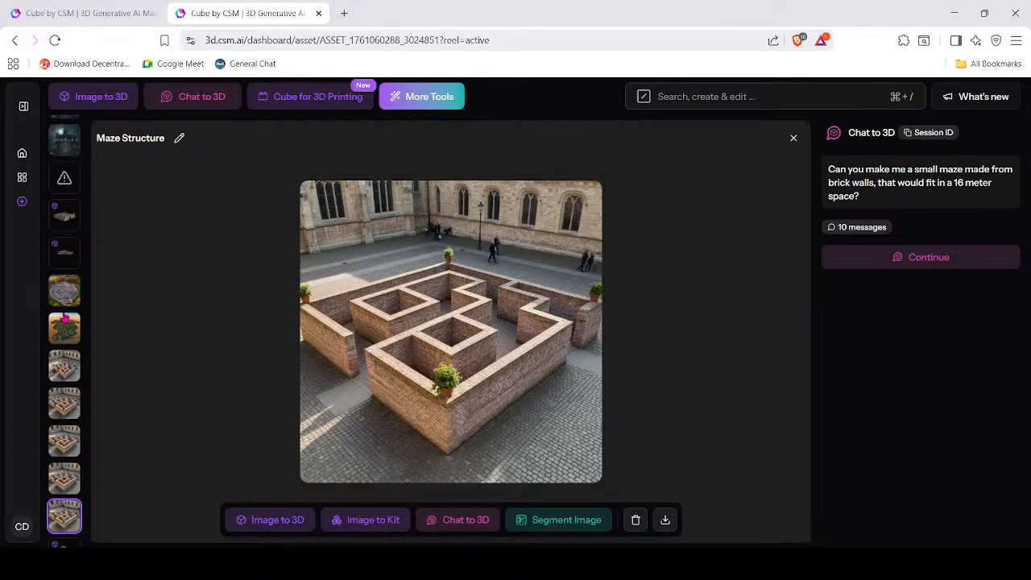
pyautogui.scroll(1, 58, 317)
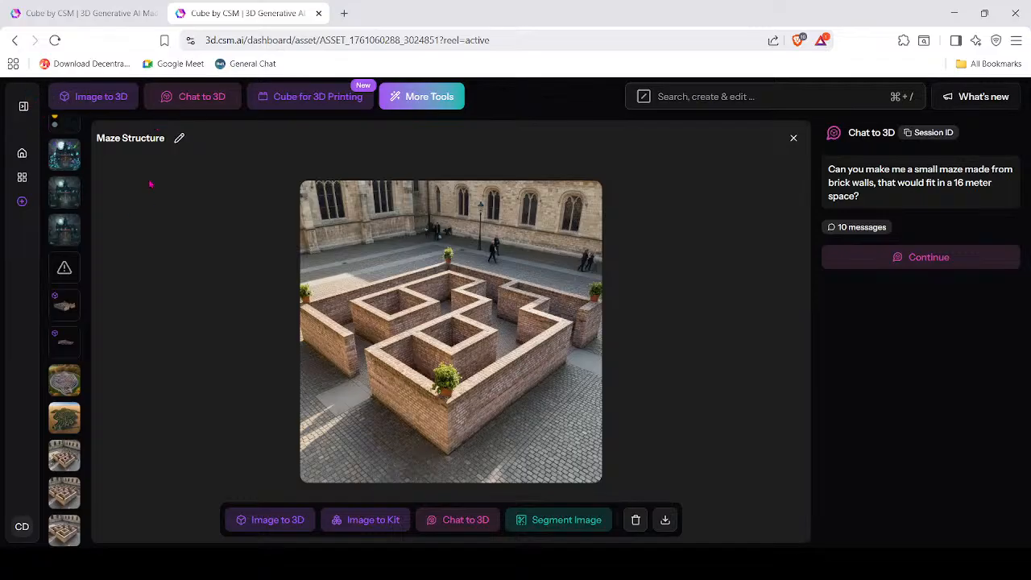
pyautogui.scroll(3, 67, 257)
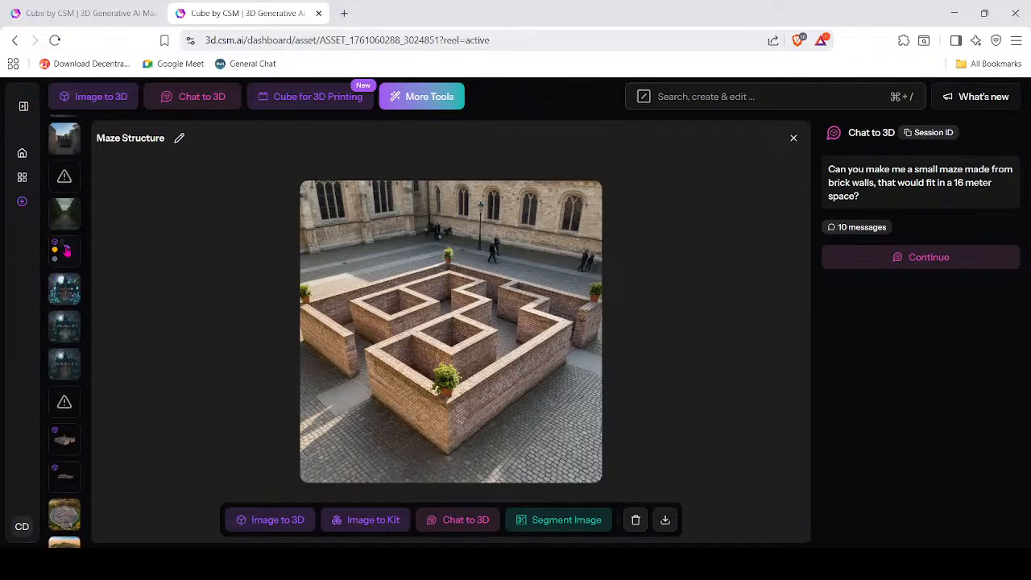
pyautogui.scroll(-2, 69, 269)
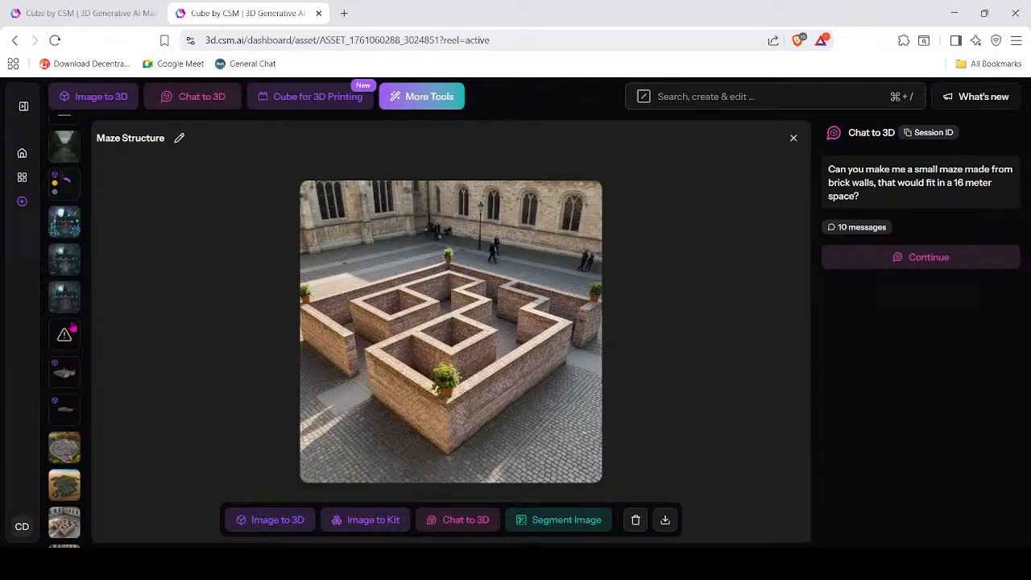
pyautogui.click(64, 374)
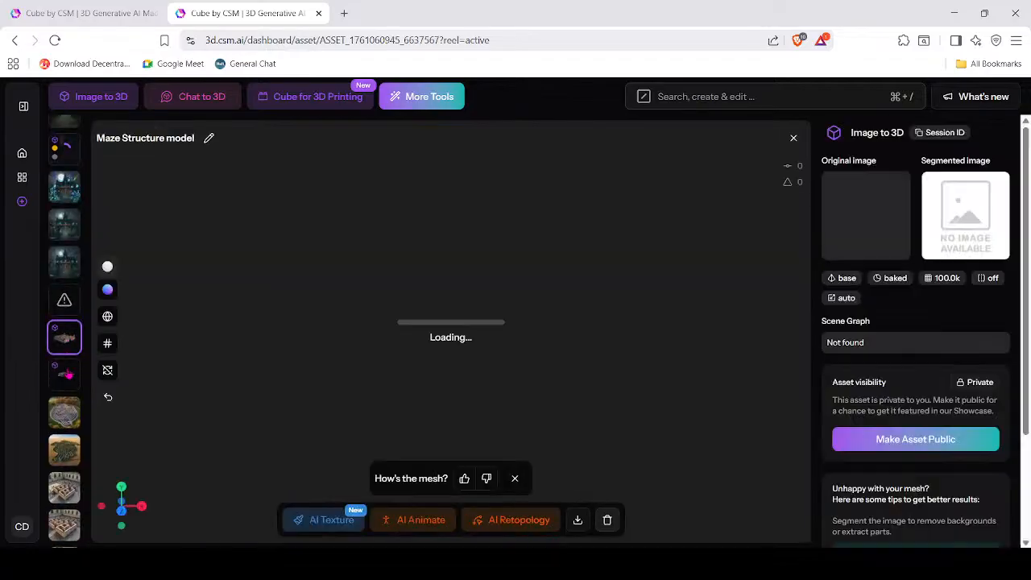
pyautogui.moveTo(538, 276); pyautogui.dragTo(559, 236)
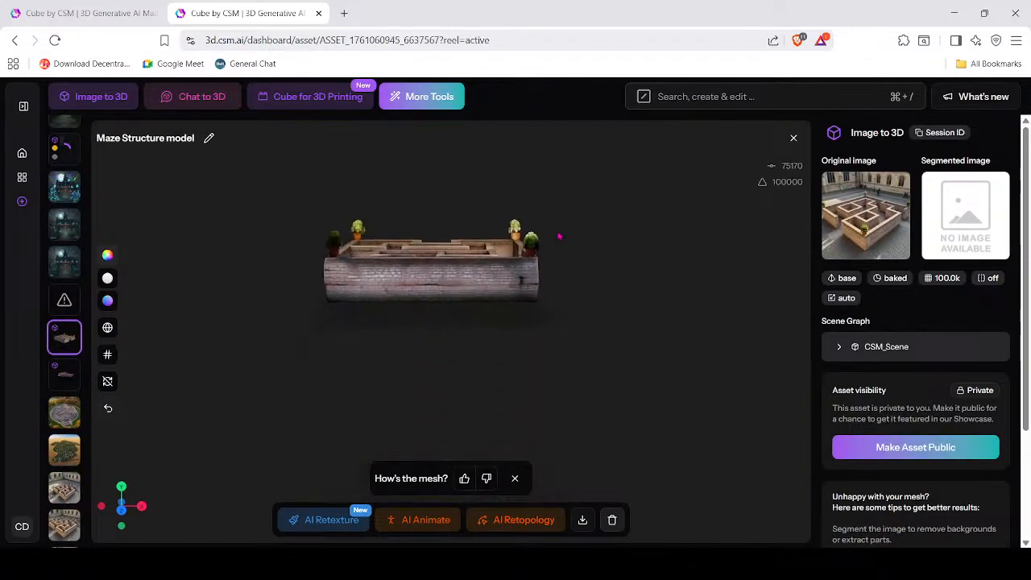
pyautogui.moveTo(643, 256); pyautogui.dragTo(636, 332)
pyautogui.scroll(5, 533, 280)
pyautogui.scroll(-6, 598, 306)
pyautogui.click(599, 306)
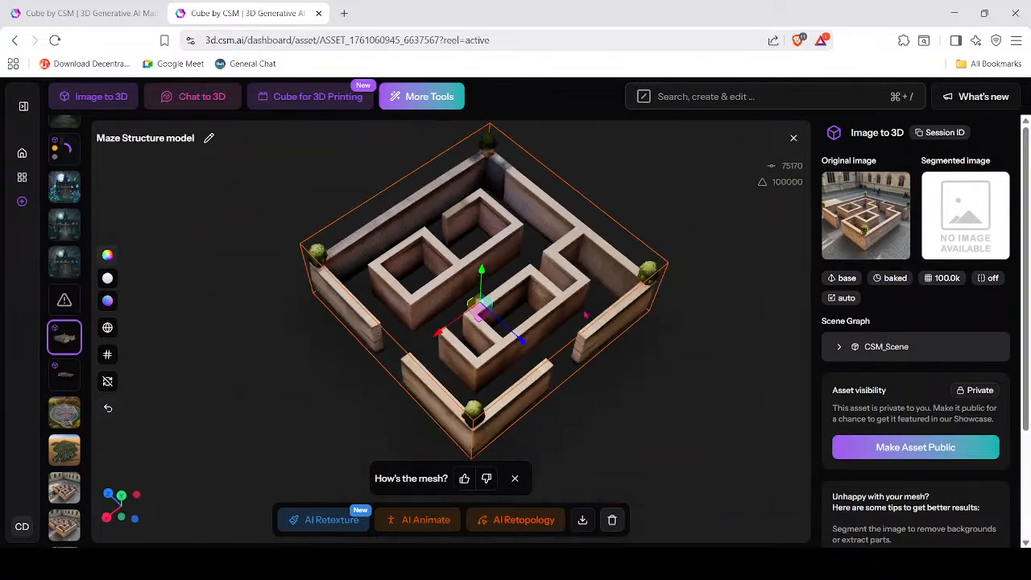
pyautogui.moveTo(566, 371); pyautogui.dragTo(608, 365)
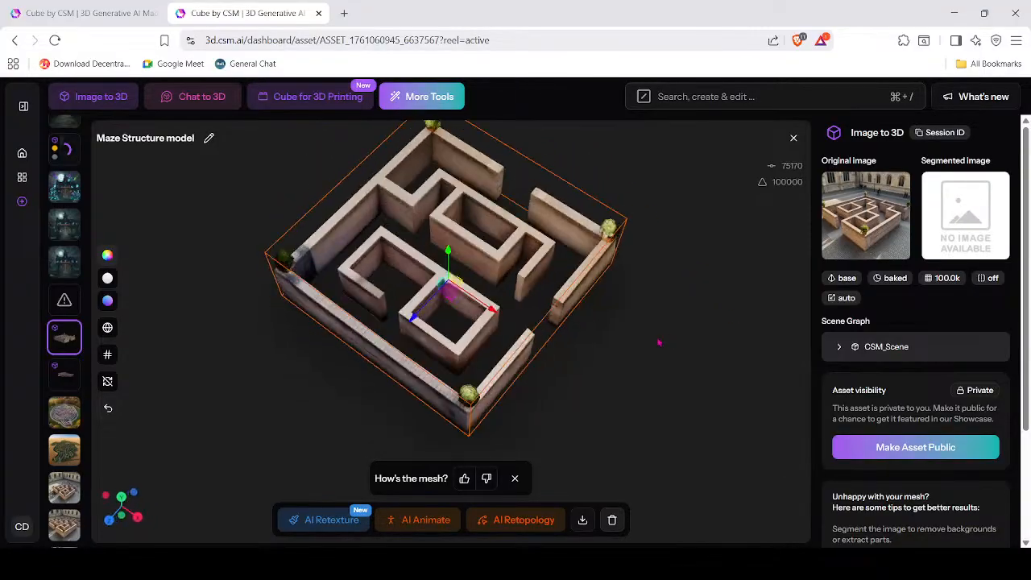
pyautogui.scroll(5, 558, 306)
pyautogui.moveTo(559, 333); pyautogui.dragTo(619, 403)
pyautogui.scroll(-4, 524, 389)
pyautogui.moveTo(523, 389); pyautogui.dragTo(436, 379)
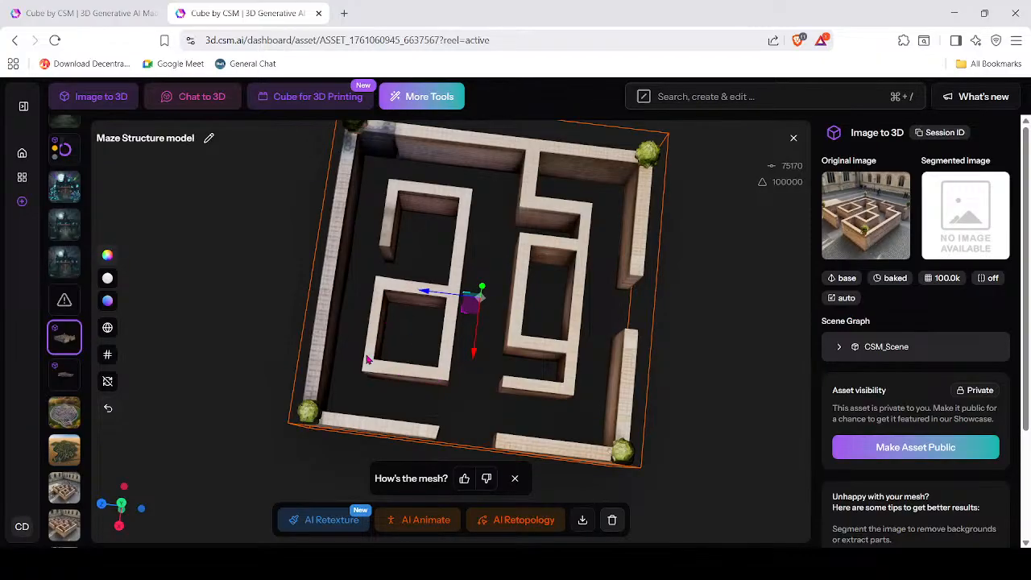
pyautogui.moveTo(560, 326); pyautogui.dragTo(556, 270)
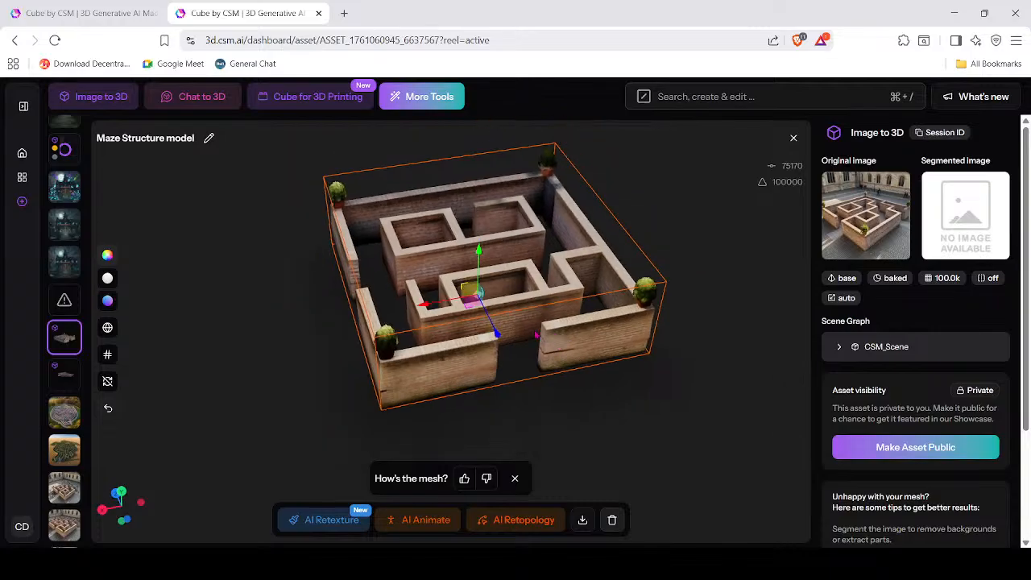
pyautogui.scroll(5, 587, 355)
pyautogui.moveTo(595, 368); pyautogui.dragTo(688, 403)
pyautogui.scroll(-5, 529, 384)
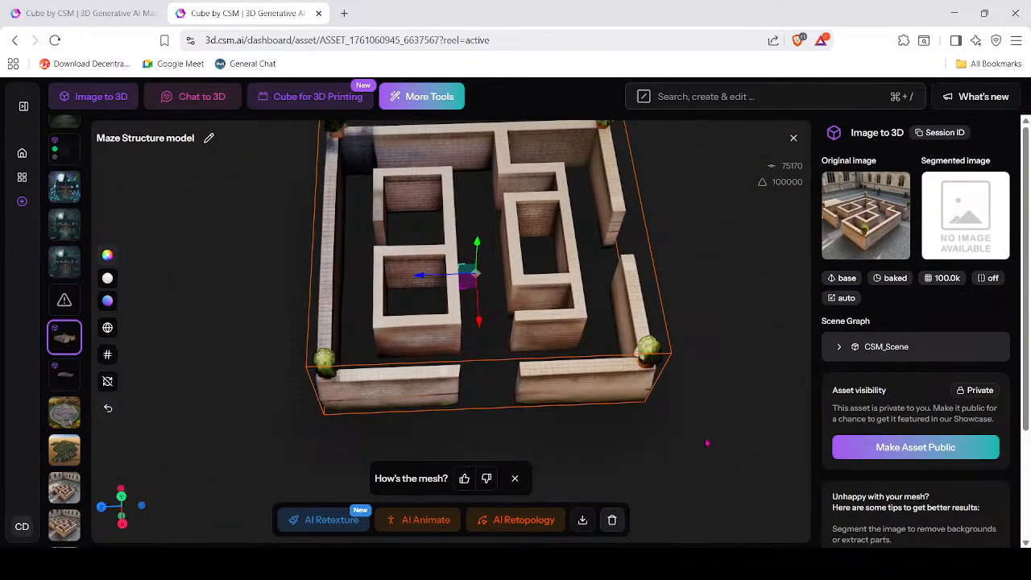
# Export the Maze Structure mesh in GLB format.
pyautogui.click(691, 438)
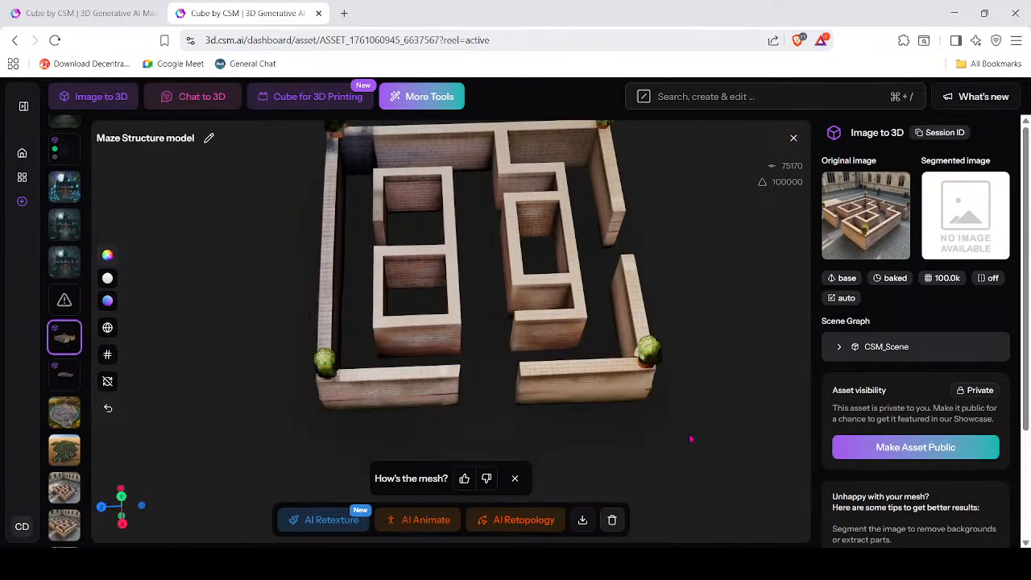
pyautogui.click(582, 521)
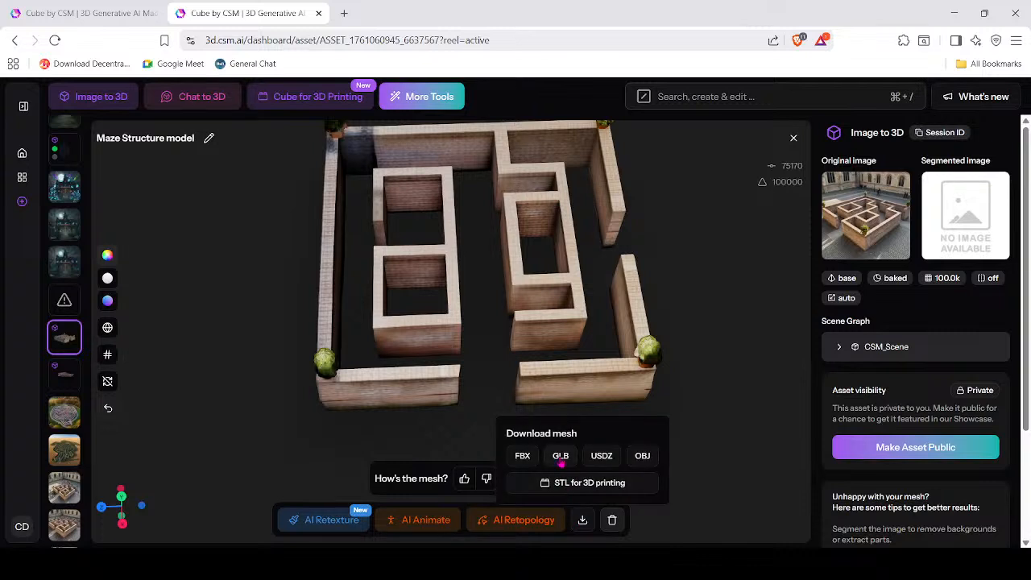
pyautogui.click(560, 455)
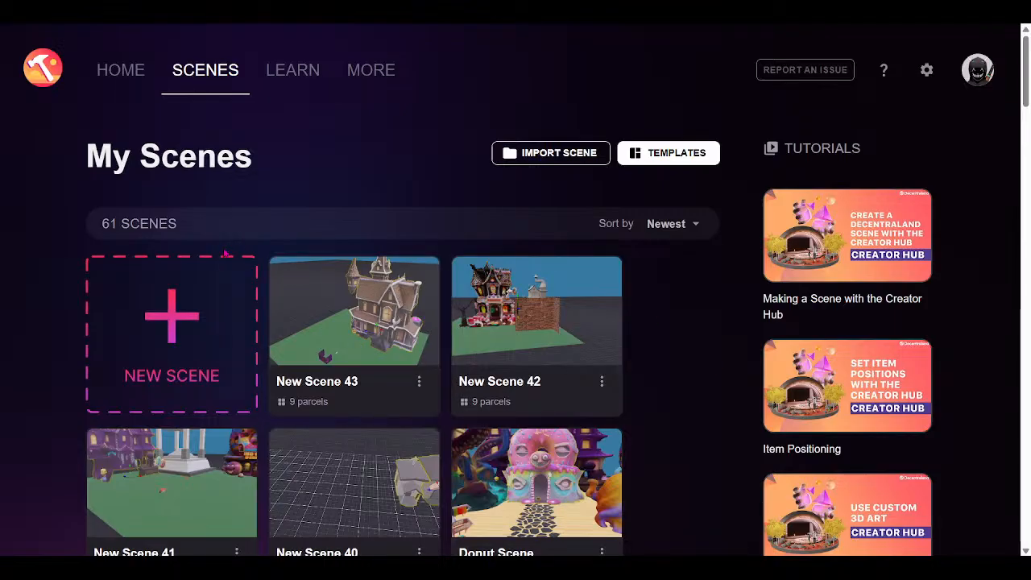
# Create an Empty Scene project named 'Maze of DOOM'.
pyautogui.click(184, 322)
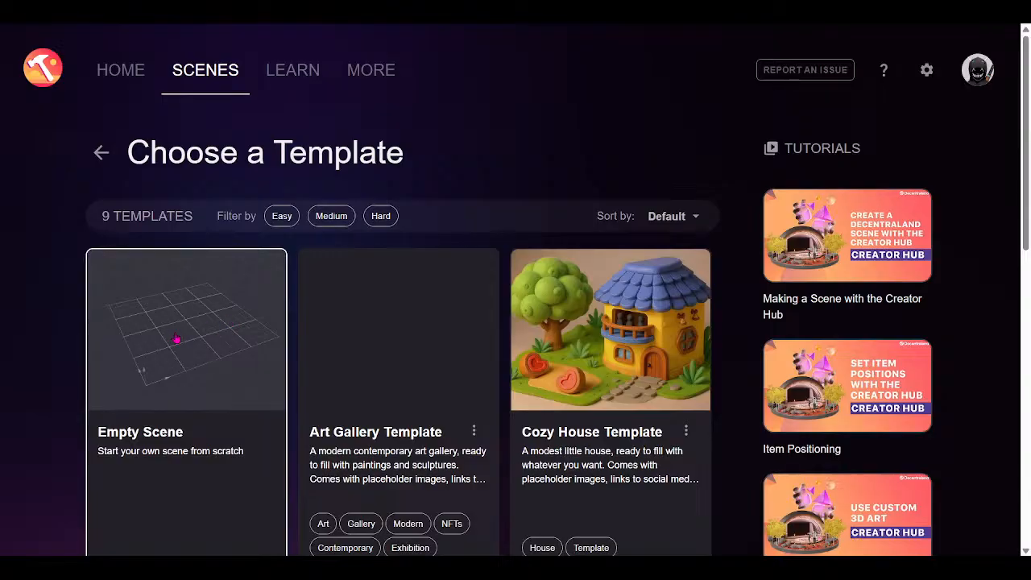
pyautogui.click(187, 332)
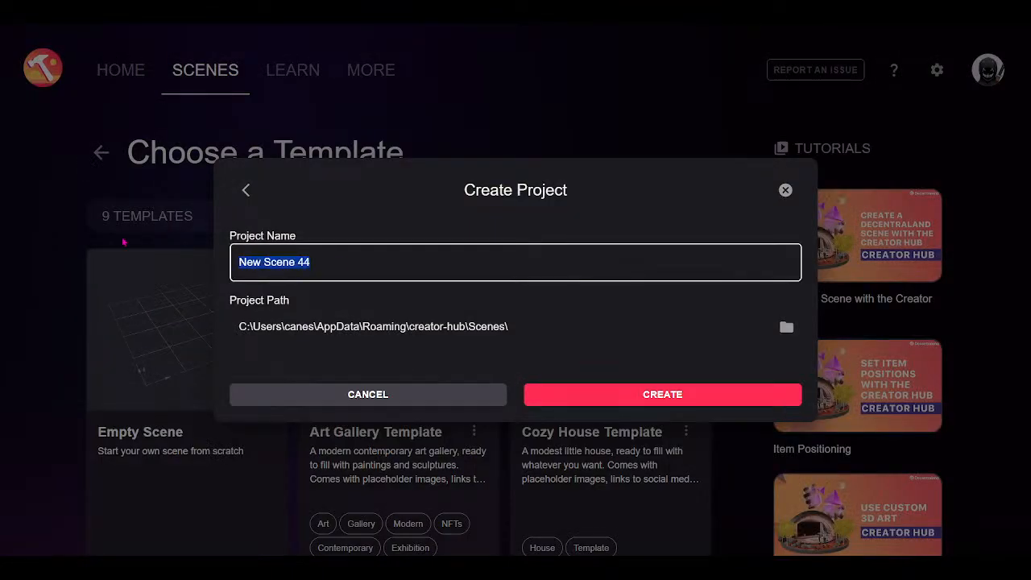
pyautogui.write('Maze')
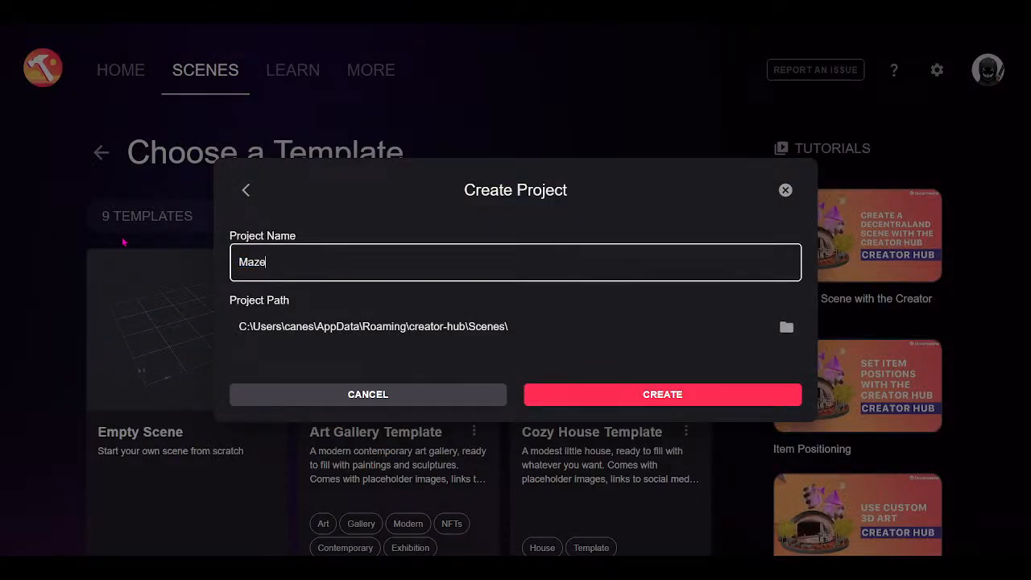
pyautogui.write(' of DOOM')
pyautogui.click(637, 398)
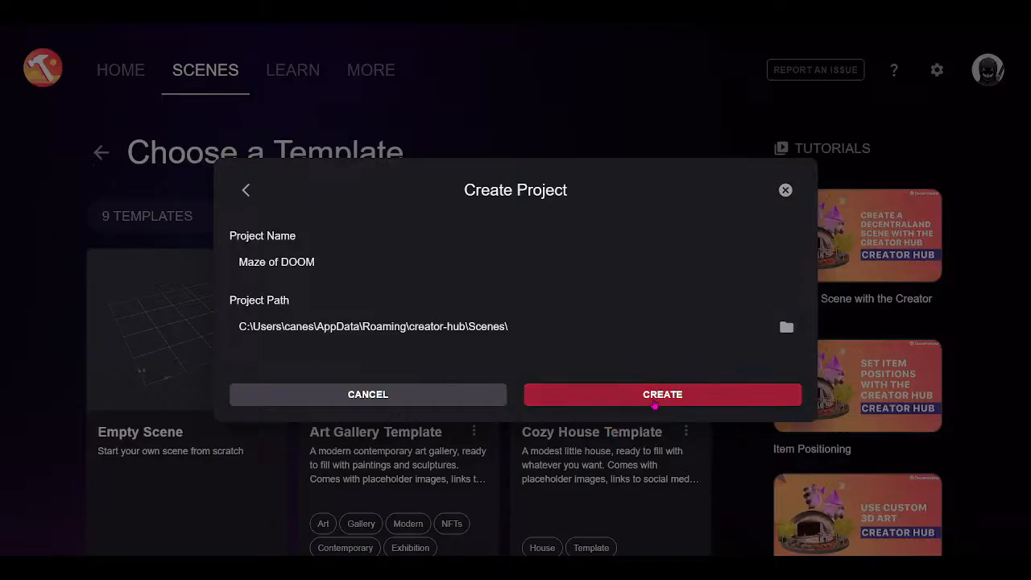
pyautogui.click(655, 399)
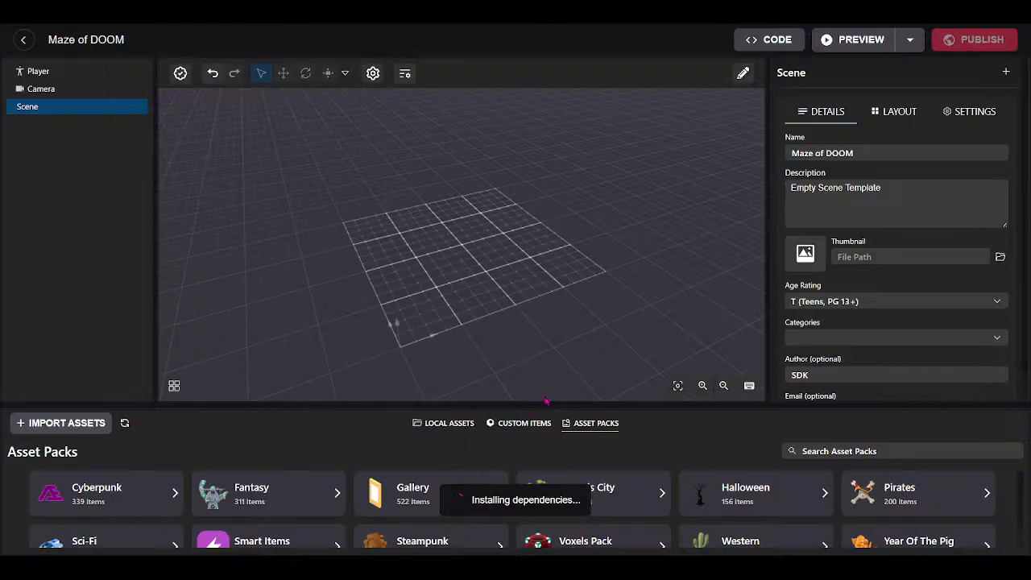
# Cover the parcel grid with the Bermuda Grass ground tile from Genesis City.
pyautogui.moveTo(563, 405); pyautogui.dragTo(566, 374)
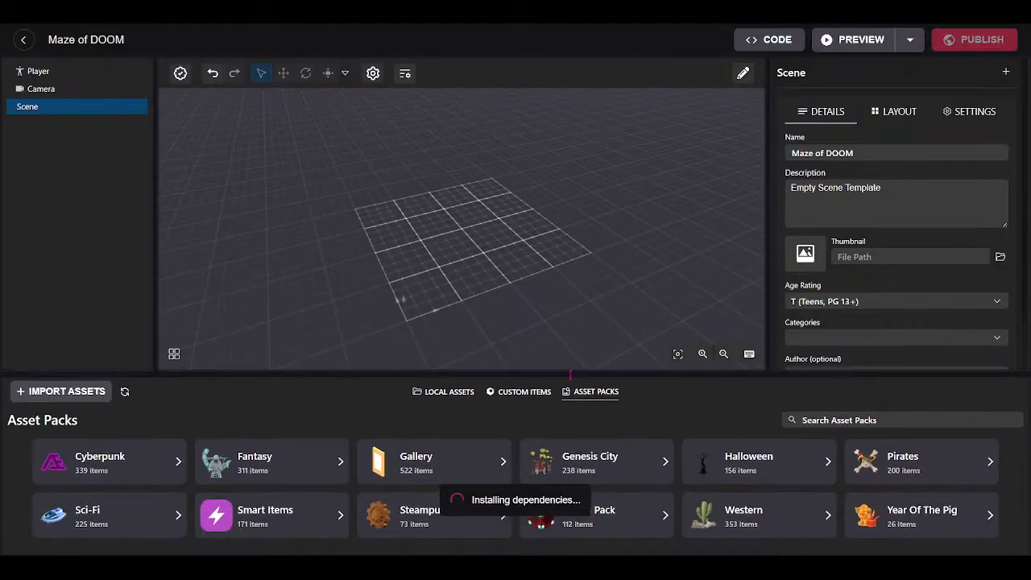
pyautogui.moveTo(598, 219); pyautogui.dragTo(540, 356)
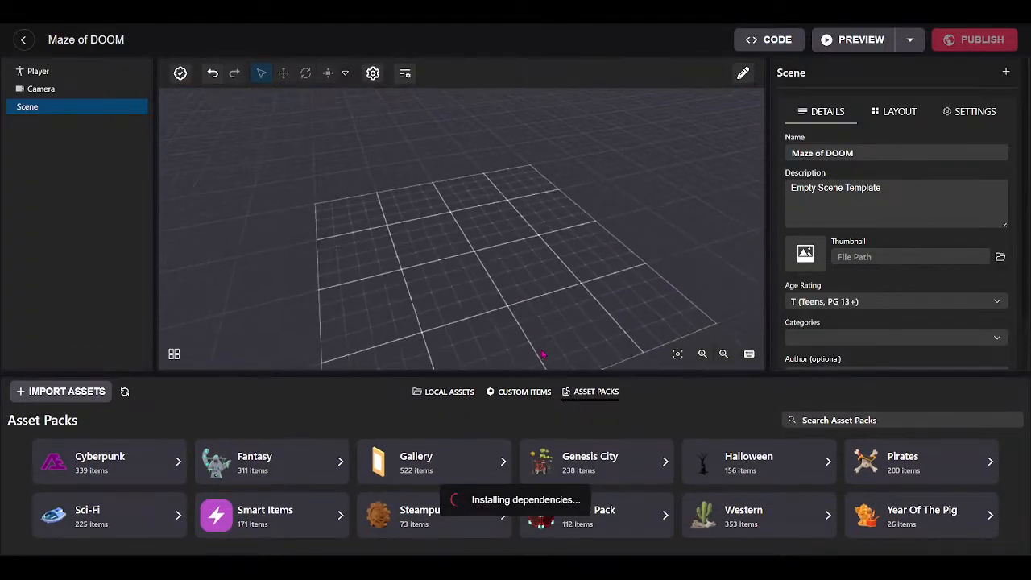
pyautogui.scroll(-4, 540, 363)
pyautogui.click(596, 463)
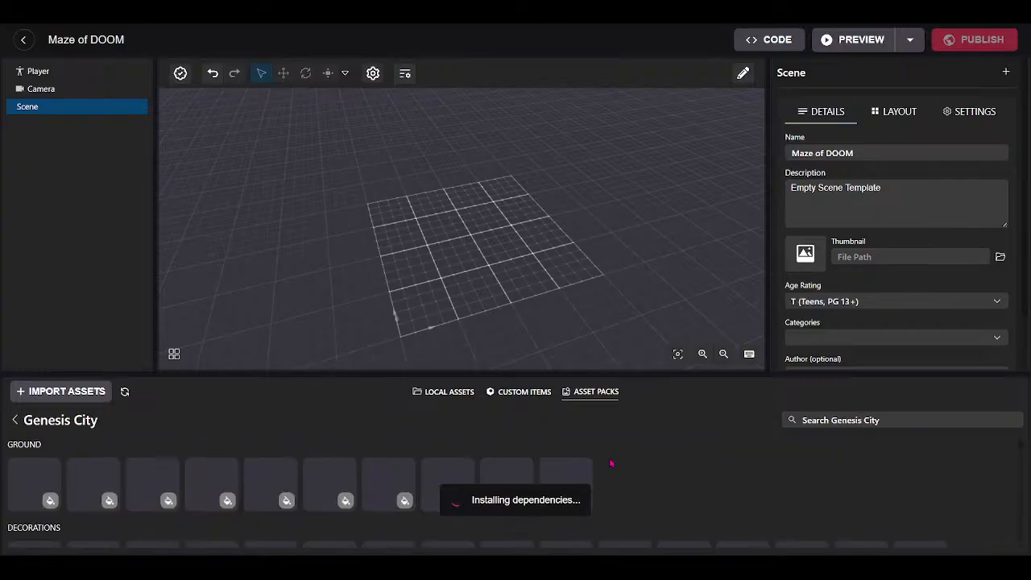
pyautogui.moveTo(41, 484); pyautogui.dragTo(452, 241)
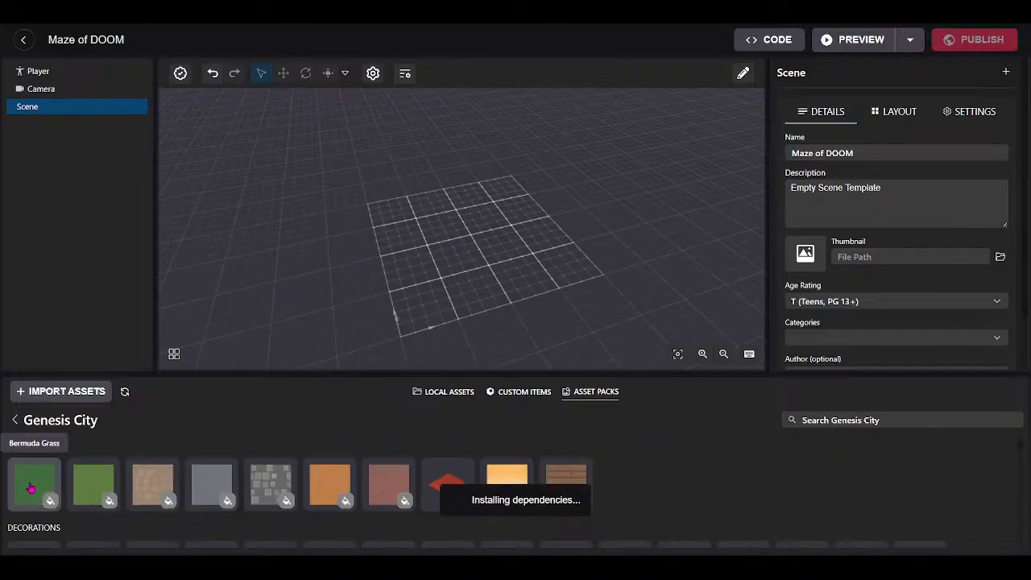
pyautogui.moveTo(30, 488); pyautogui.dragTo(466, 232)
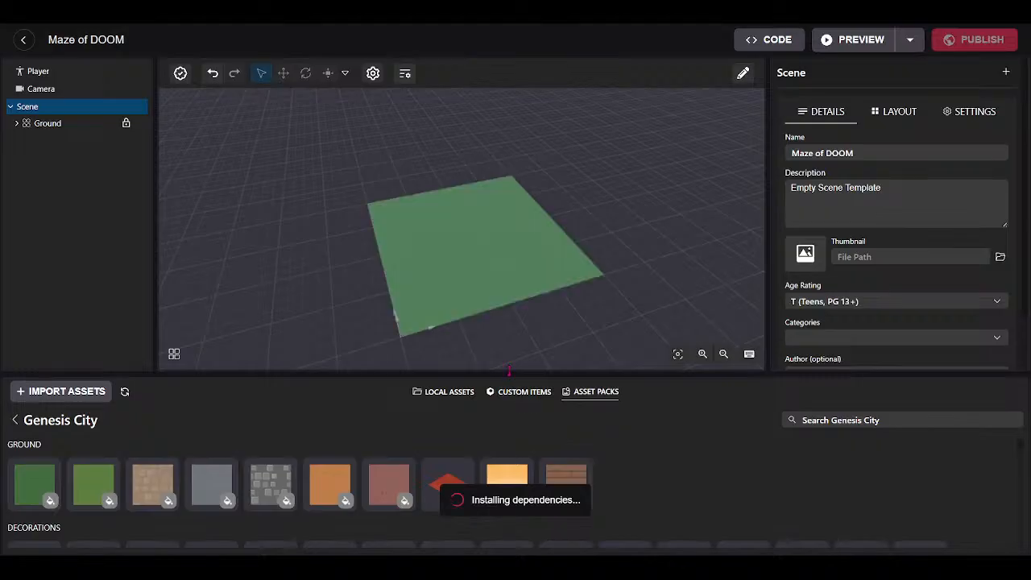
pyautogui.moveTo(510, 372); pyautogui.dragTo(603, 185)
# Place a Round Rug on the grass ground.
pyautogui.scroll(5, 549, 360)
pyautogui.scroll(-8, 598, 235)
pyautogui.moveTo(515, 331); pyautogui.dragTo(521, 290)
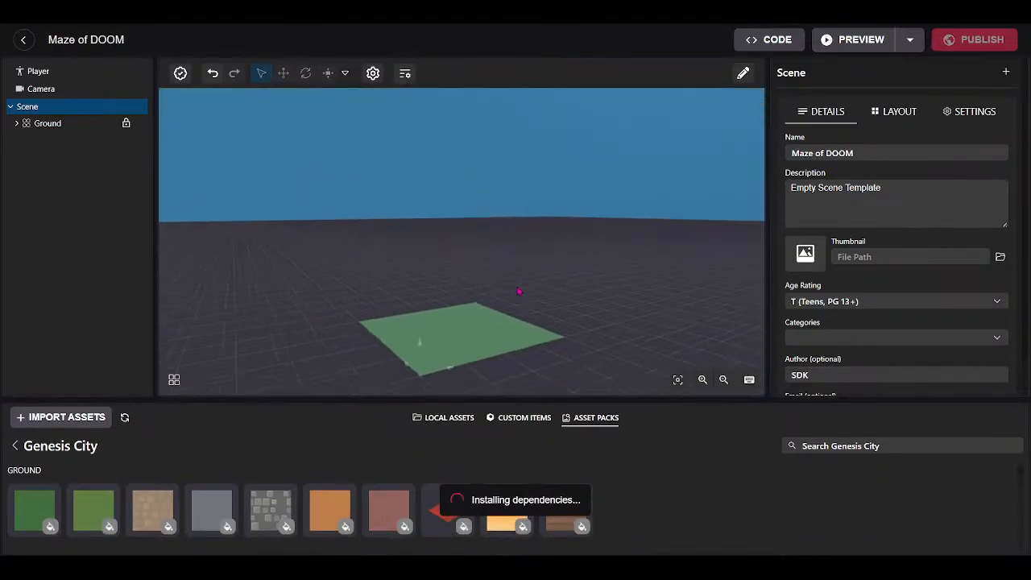
pyautogui.scroll(-3, 618, 515)
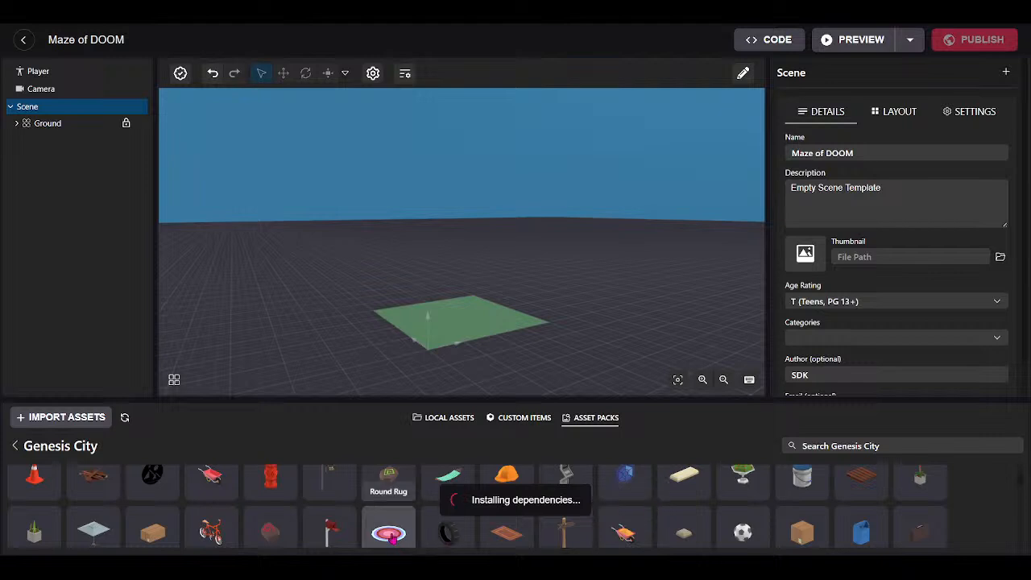
pyautogui.moveTo(388, 533); pyautogui.dragTo(452, 324)
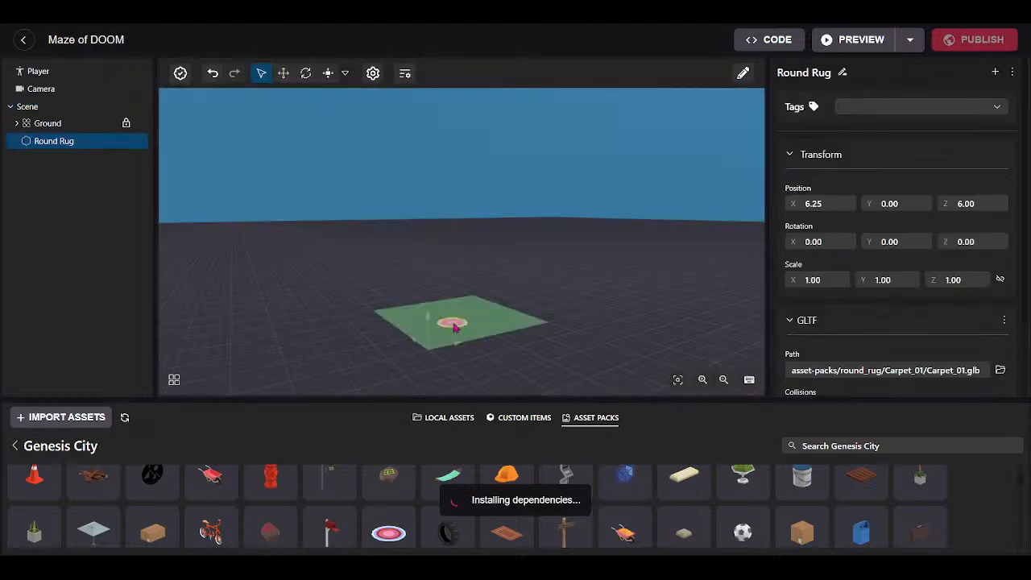
# Lift the Round Rug into the sky, then lower it back to height 2.
pyautogui.click(285, 73)
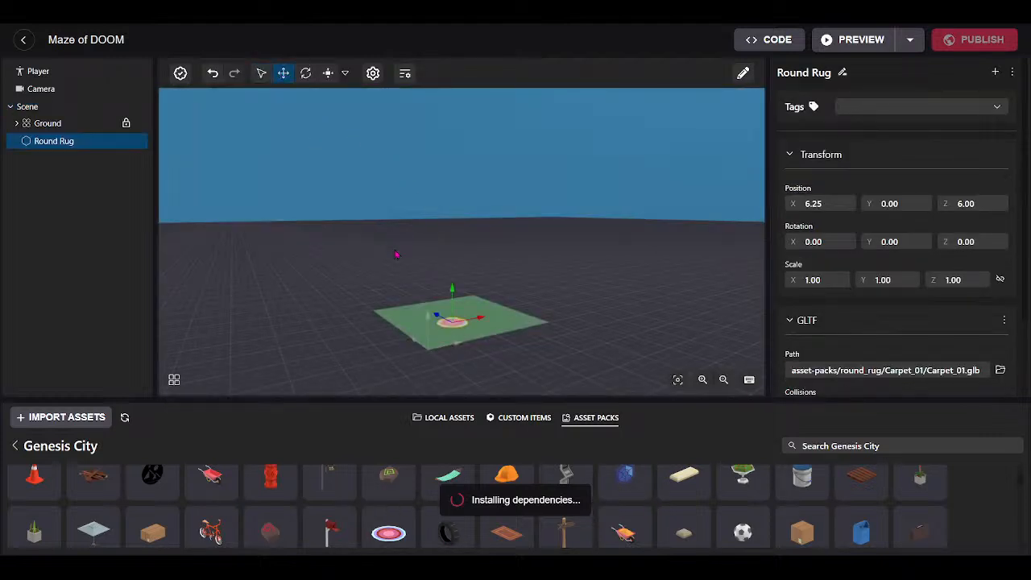
pyautogui.moveTo(456, 301); pyautogui.dragTo(457, 153)
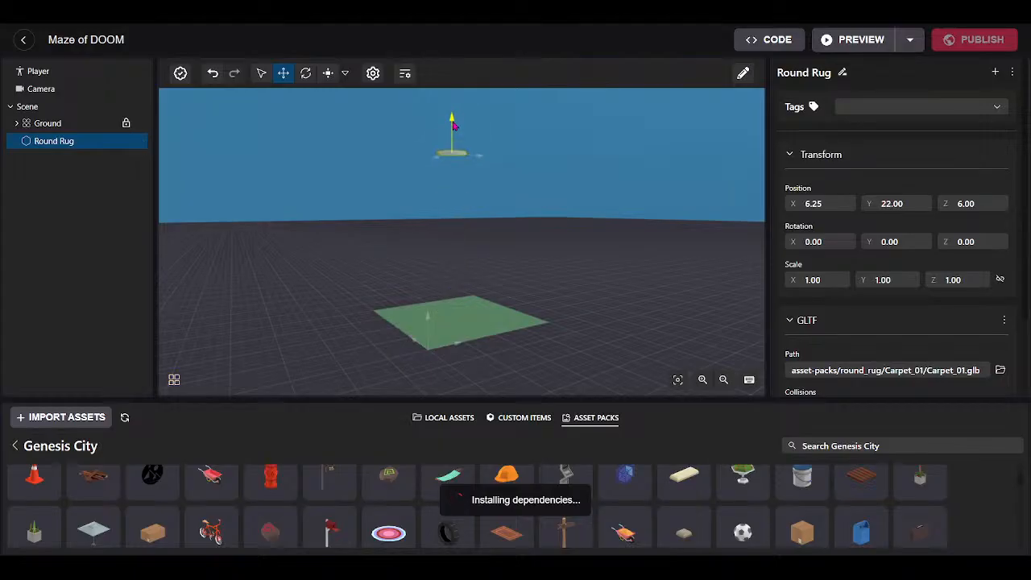
pyautogui.moveTo(453, 122); pyautogui.dragTo(452, 283)
pyautogui.moveTo(516, 338); pyautogui.dragTo(486, 385)
pyautogui.press('w')
pyautogui.moveTo(475, 320); pyautogui.dragTo(507, 341)
pyautogui.scroll(-3, 475, 318)
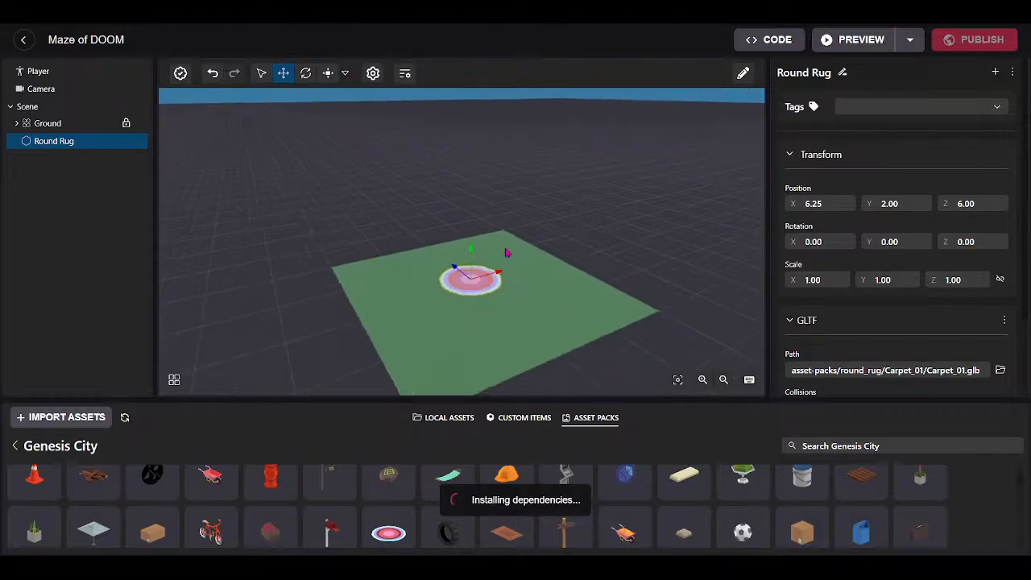
# Delete the Round Rug from the scene.
pyautogui.rightClick(58, 143)
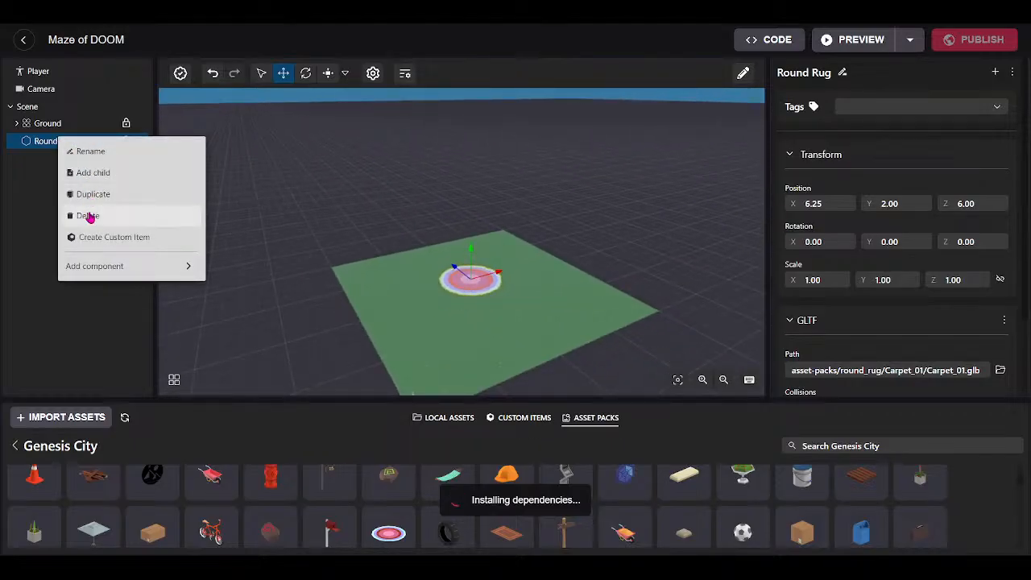
pyautogui.click(87, 215)
pyautogui.moveTo(464, 336); pyautogui.dragTo(510, 343)
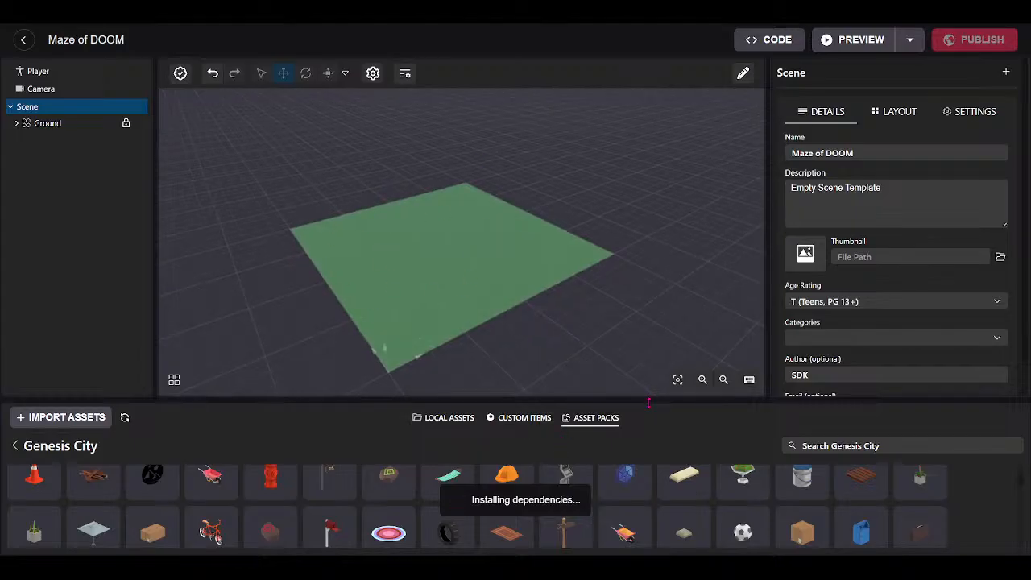
pyautogui.moveTo(648, 401); pyautogui.dragTo(649, 364)
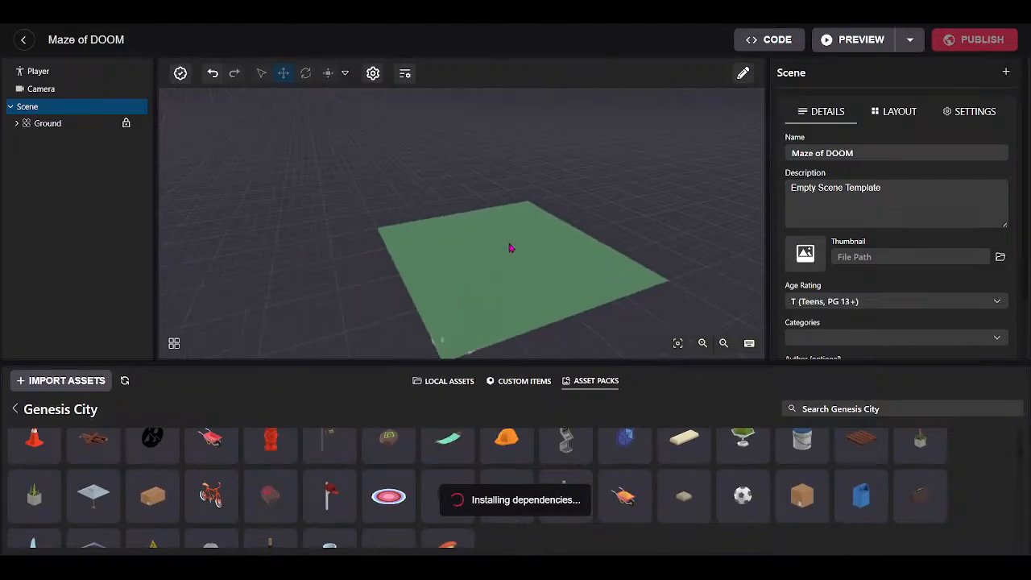
pyautogui.moveTo(509, 248); pyautogui.dragTo(380, 307)
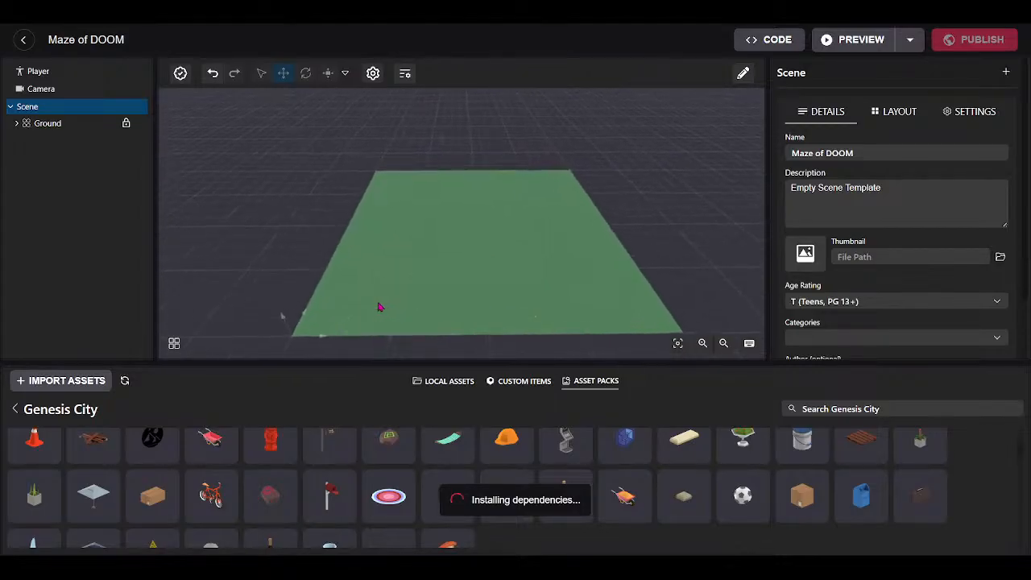
pyautogui.moveTo(478, 360); pyautogui.dragTo(473, 403)
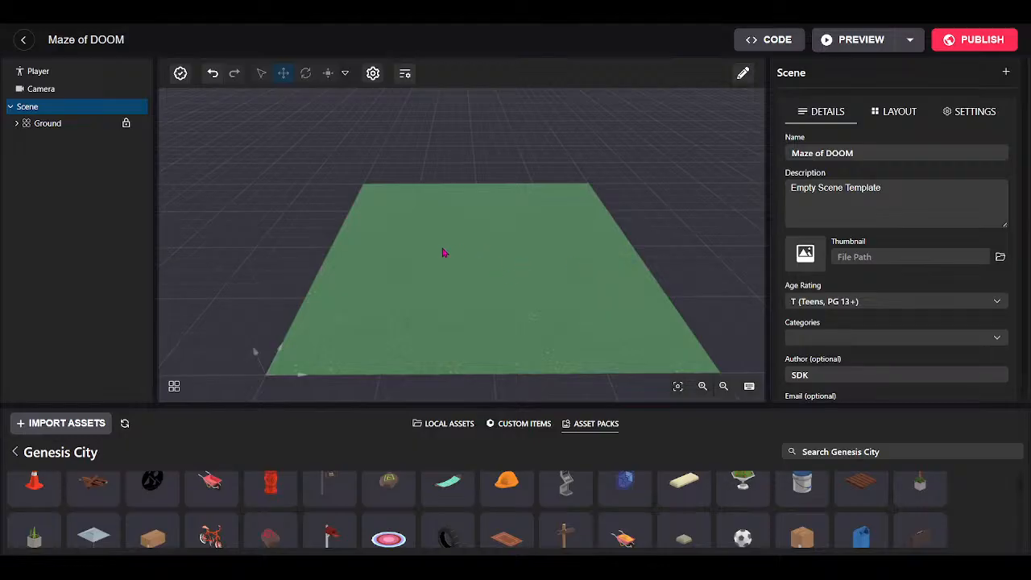
pyautogui.moveTo(443, 248)
pyautogui.mouseDown()
pyautogui.moveTo(453, 260)
pyautogui.moveTo(453, 252)
pyautogui.mouseUp()
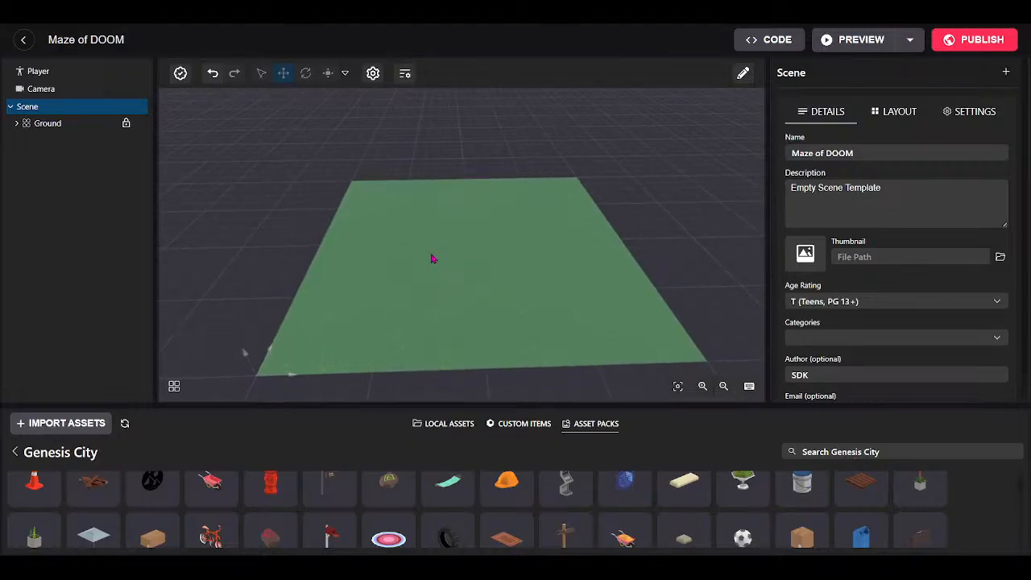
pyautogui.moveTo(443, 260); pyautogui.dragTo(163, 360)
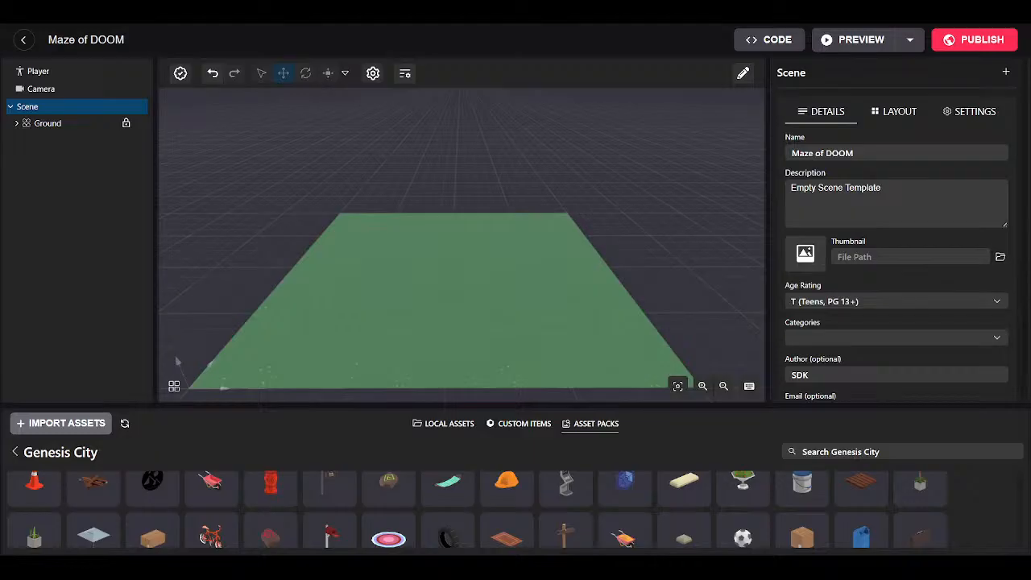
# Import the downloaded maze.glb, then filter local assets to show only Models.
pyautogui.click(915, 433)
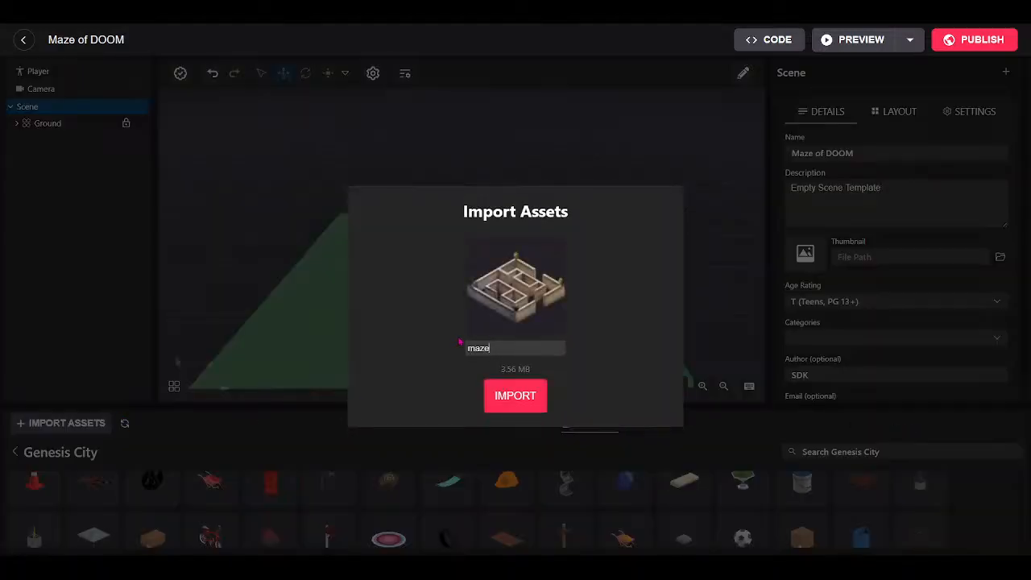
pyautogui.click(511, 399)
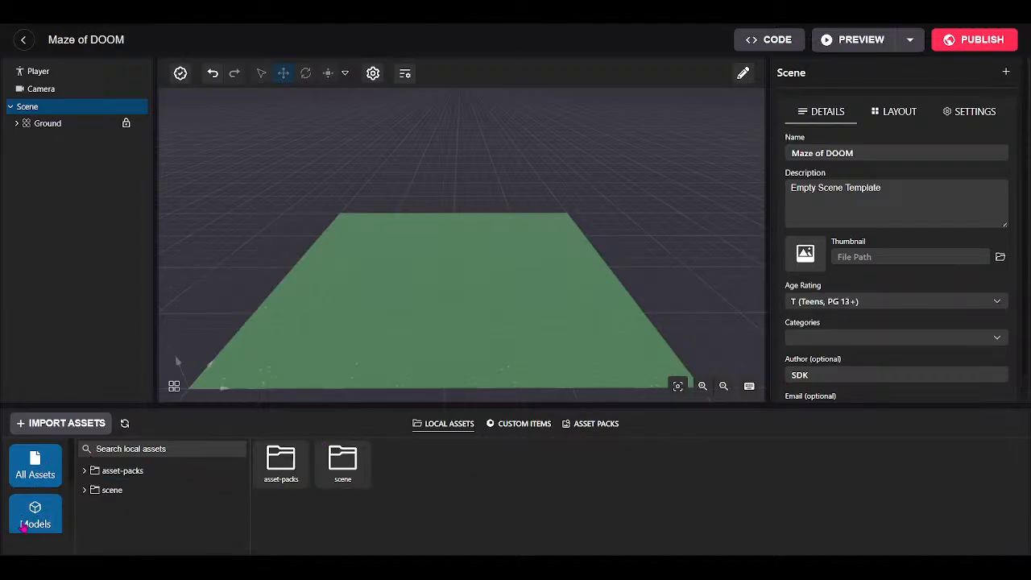
pyautogui.click(25, 524)
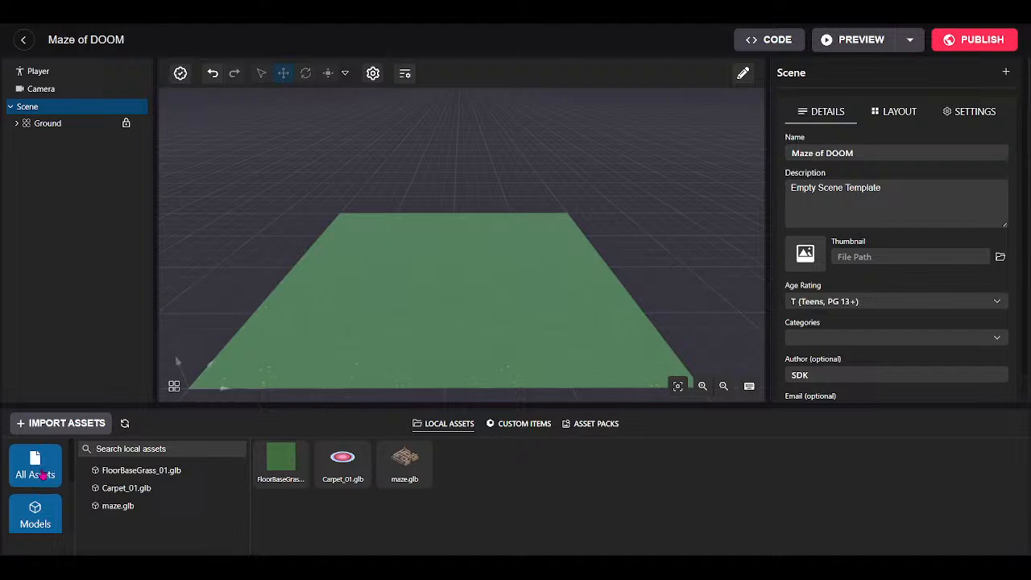
pyautogui.click(42, 475)
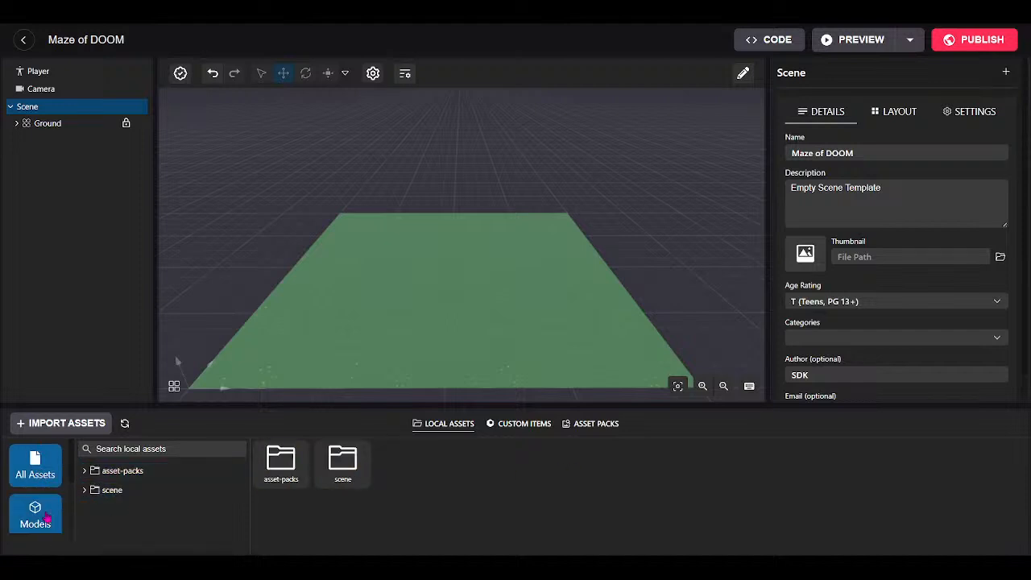
pyautogui.scroll(-1, 46, 518)
pyautogui.scroll(1, 41, 503)
pyautogui.click(36, 491)
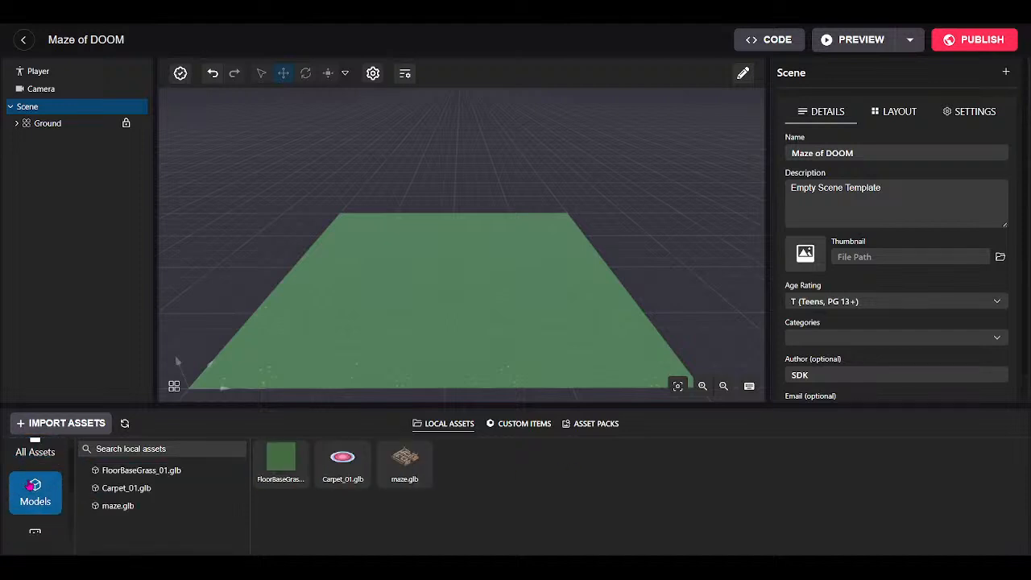
pyautogui.scroll(1, 33, 485)
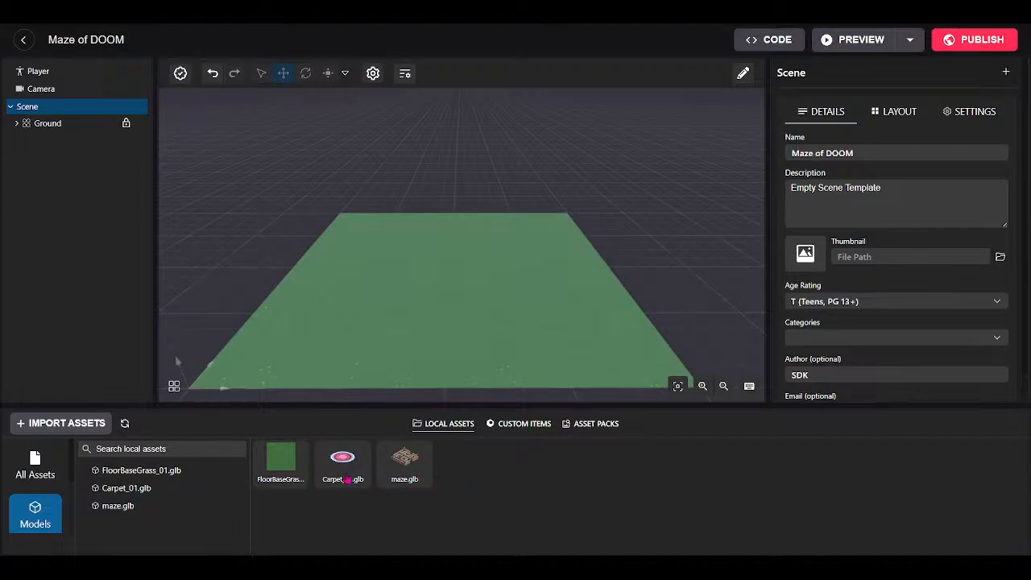
# Delete Carpet_01.glb from the local assets list.
pyautogui.moveTo(440, 289); pyautogui.dragTo(392, 385)
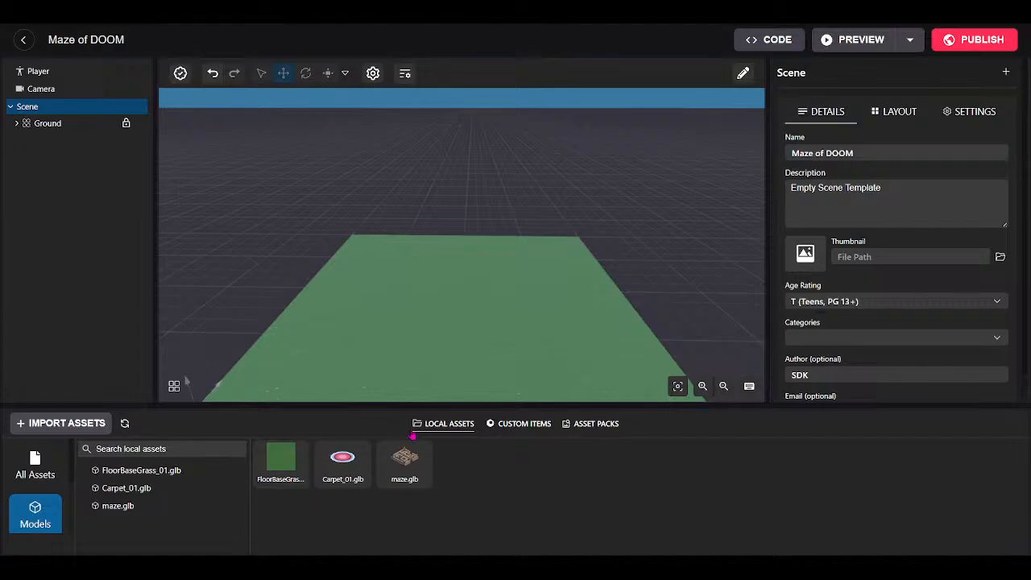
pyautogui.click(125, 493)
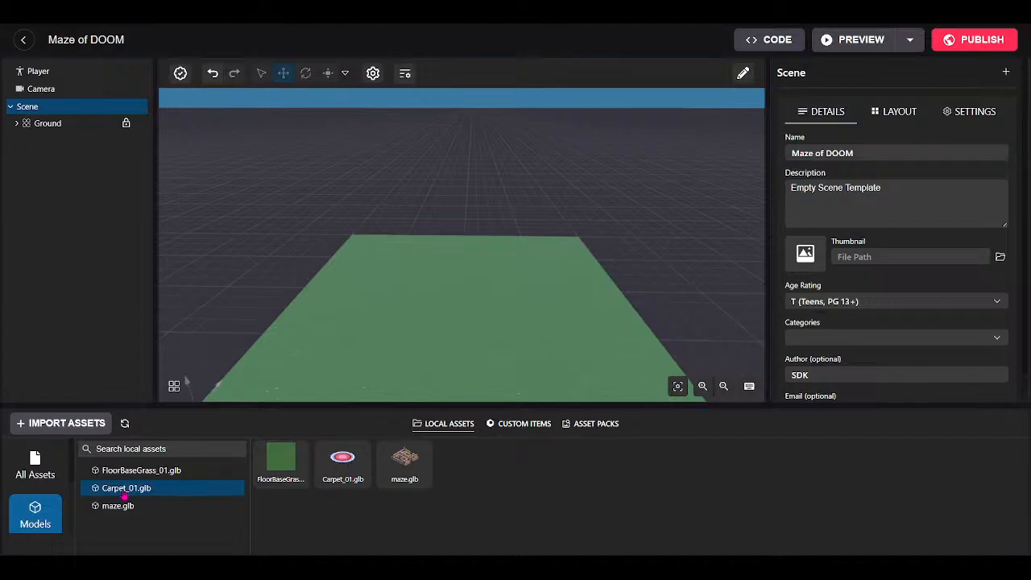
pyautogui.rightClick(125, 497)
pyautogui.click(148, 508)
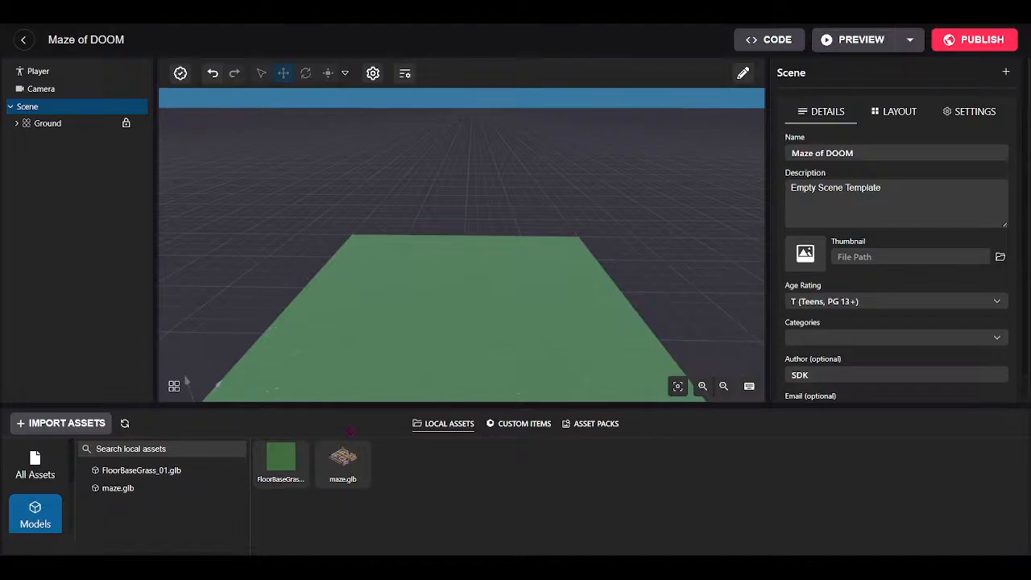
# Drop maze.glb onto the grass ground at position 8.75, 0, 8.50.
pyautogui.moveTo(474, 288); pyautogui.dragTo(475, 288)
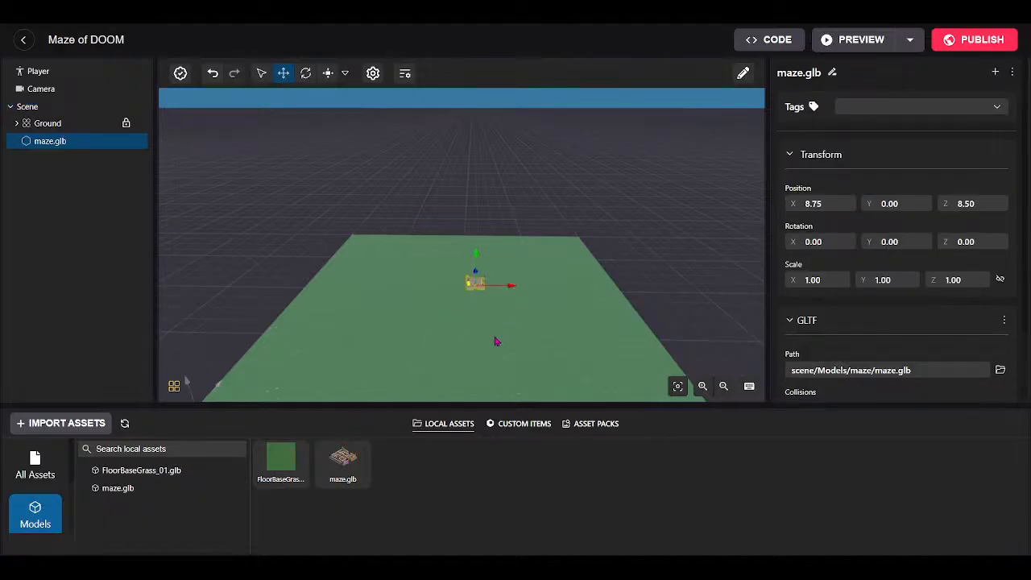
pyautogui.moveTo(495, 339); pyautogui.dragTo(255, 332)
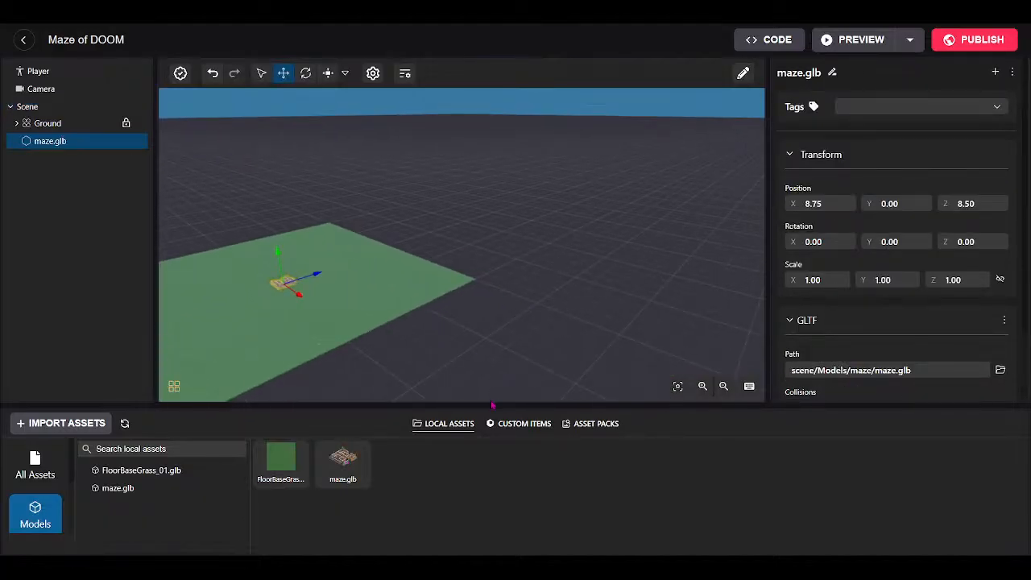
pyautogui.moveTo(490, 404); pyautogui.dragTo(290, 534)
# Fly the camera around the placed maze to inspect it from several angles.
pyautogui.press('w')
pyautogui.press('w')
pyautogui.press('s')
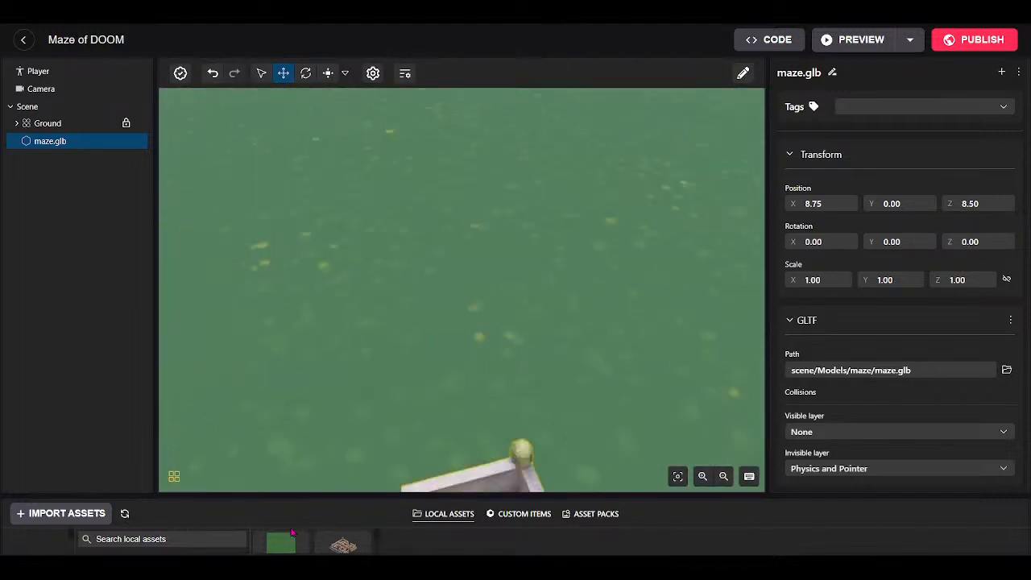
pyautogui.press('w')
pyautogui.press('s')
pyautogui.moveTo(467, 451); pyautogui.dragTo(606, 224)
pyautogui.press('s')
pyautogui.press('a')
pyautogui.press('w')
pyautogui.press('s')
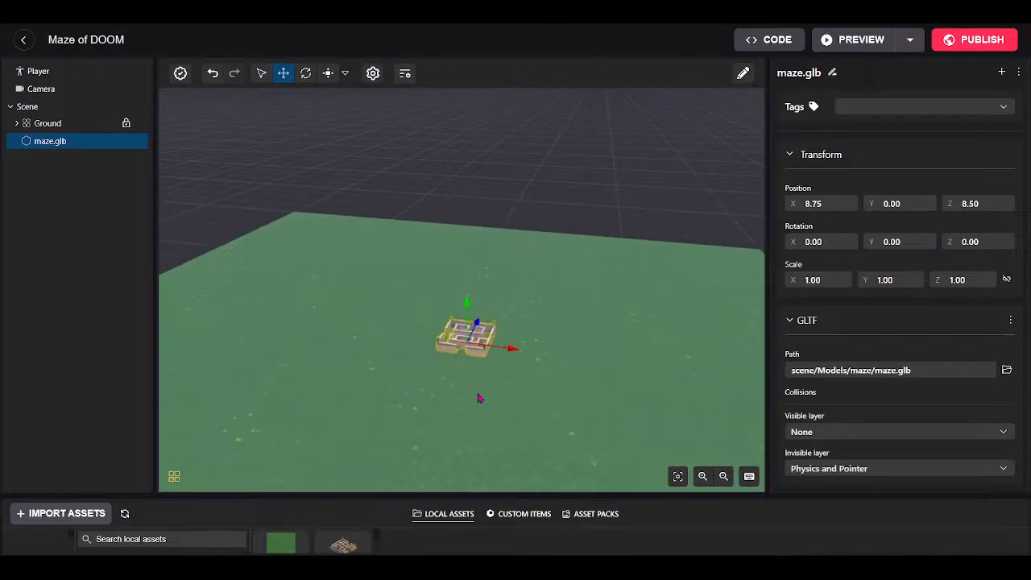
pyautogui.moveTo(479, 395); pyautogui.dragTo(509, 451)
pyautogui.moveTo(541, 499); pyautogui.dragTo(536, 462)
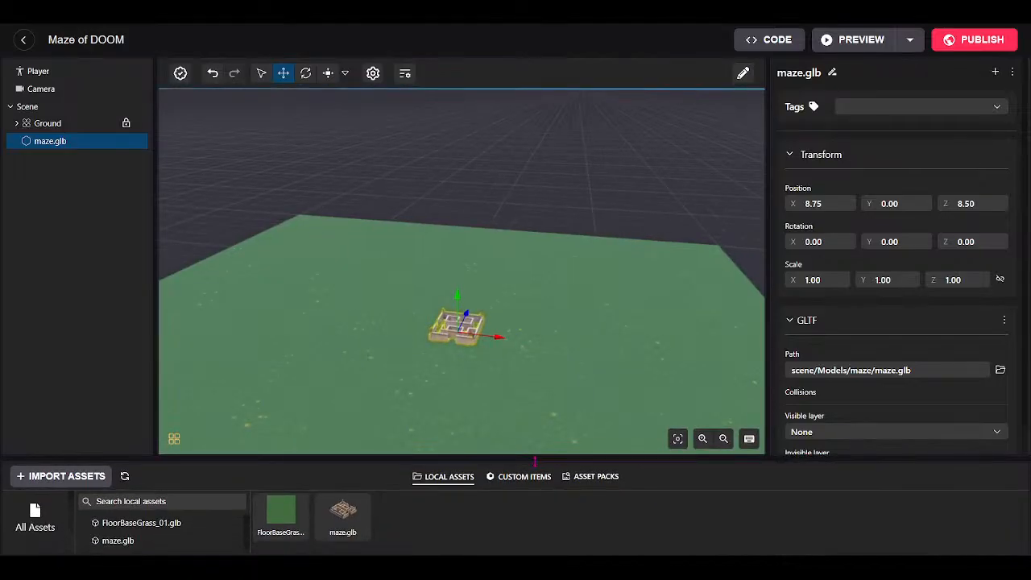
pyautogui.moveTo(502, 407); pyautogui.dragTo(501, 417)
pyautogui.press('s')
pyautogui.press('w')
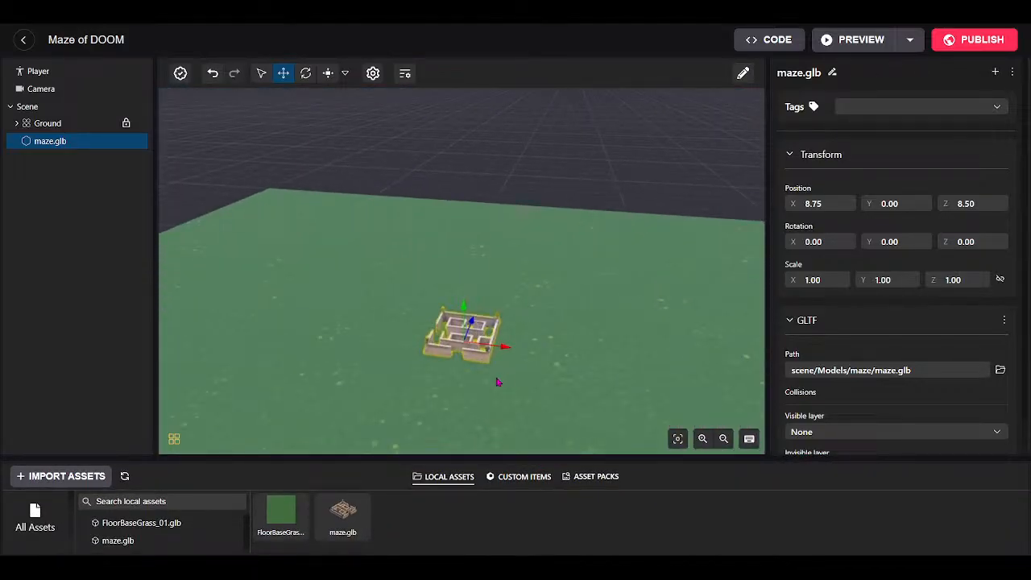
pyautogui.moveTo(473, 387); pyautogui.dragTo(482, 388)
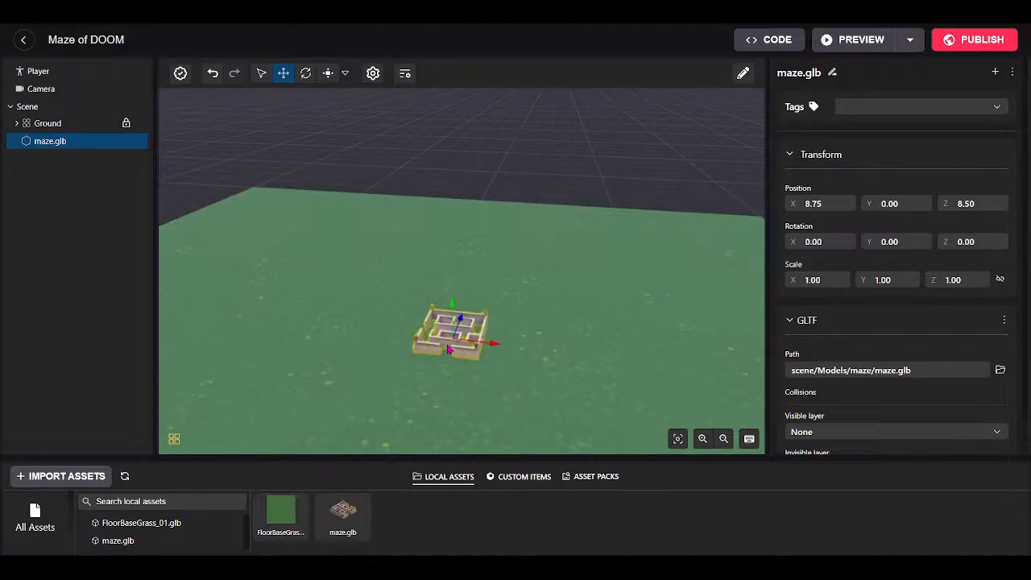
# Show the Scene Optimization stats and highlight the 75234 triangle count.
pyautogui.click(174, 439)
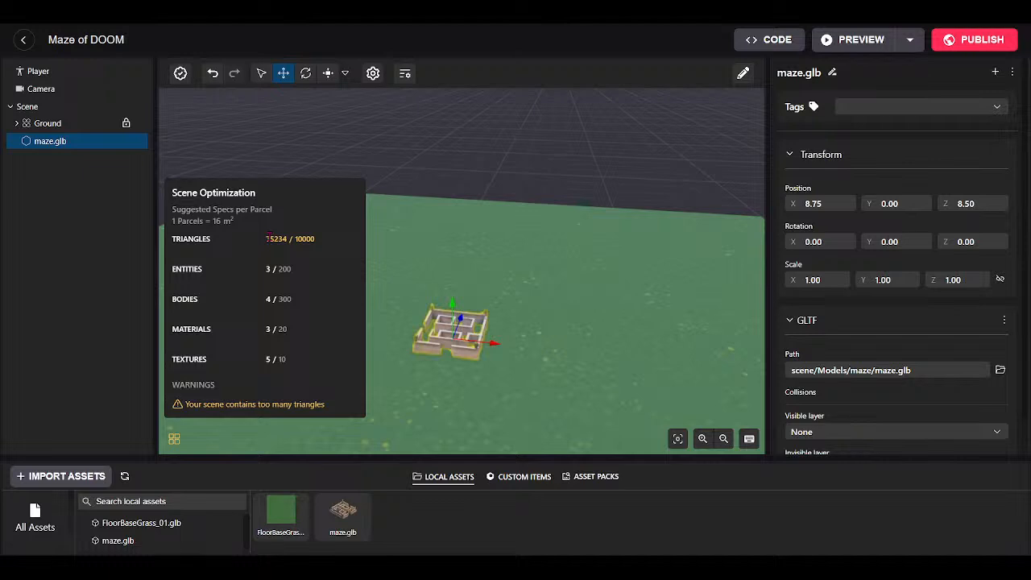
pyautogui.moveTo(267, 238); pyautogui.dragTo(289, 248)
# Close the Scene Optimization stats and orbit and zoom around the ground.
pyautogui.click(521, 306)
pyautogui.click(172, 443)
pyautogui.moveTo(486, 391); pyautogui.dragTo(363, 408)
pyautogui.scroll(-5, 364, 409)
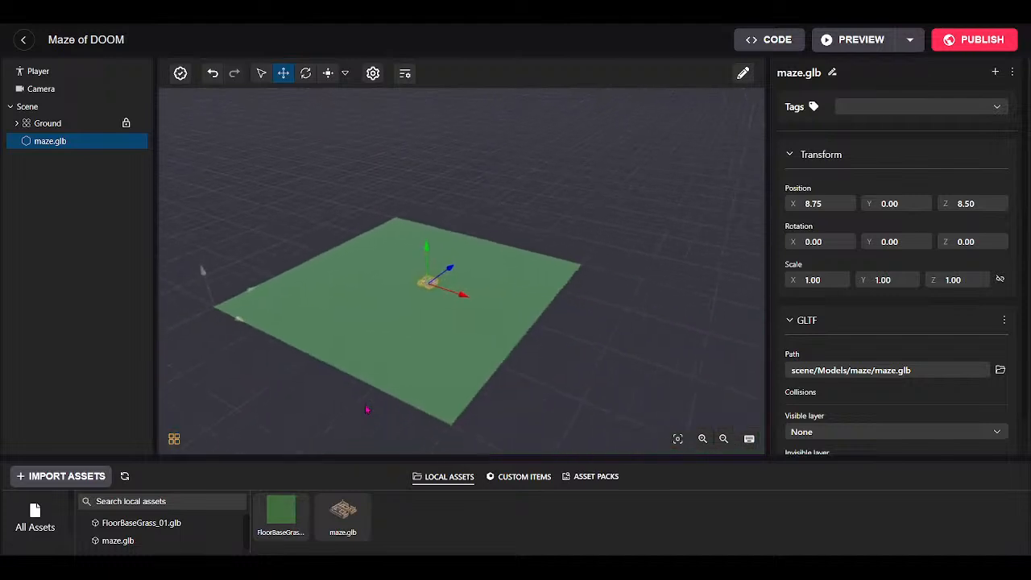
pyautogui.scroll(1, 362, 408)
pyautogui.scroll(3, 319, 409)
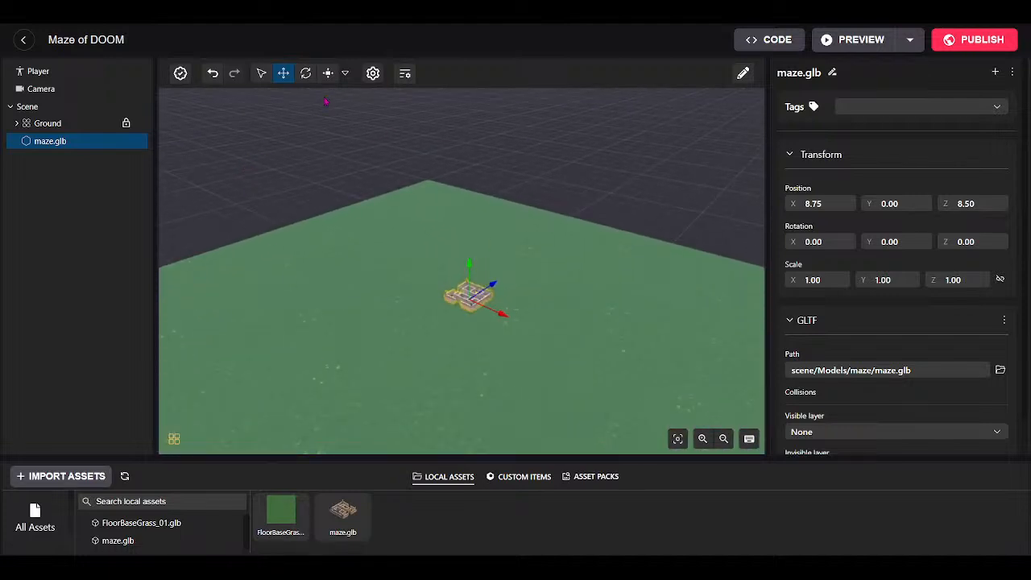
pyautogui.scroll(5, 498, 369)
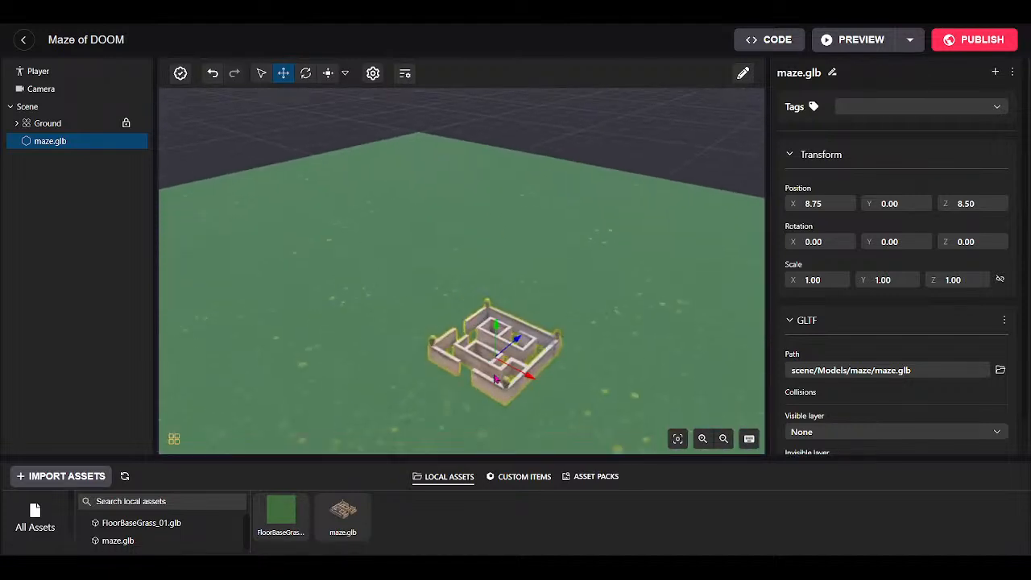
pyautogui.scroll(-4, 540, 419)
pyautogui.scroll(4, 545, 441)
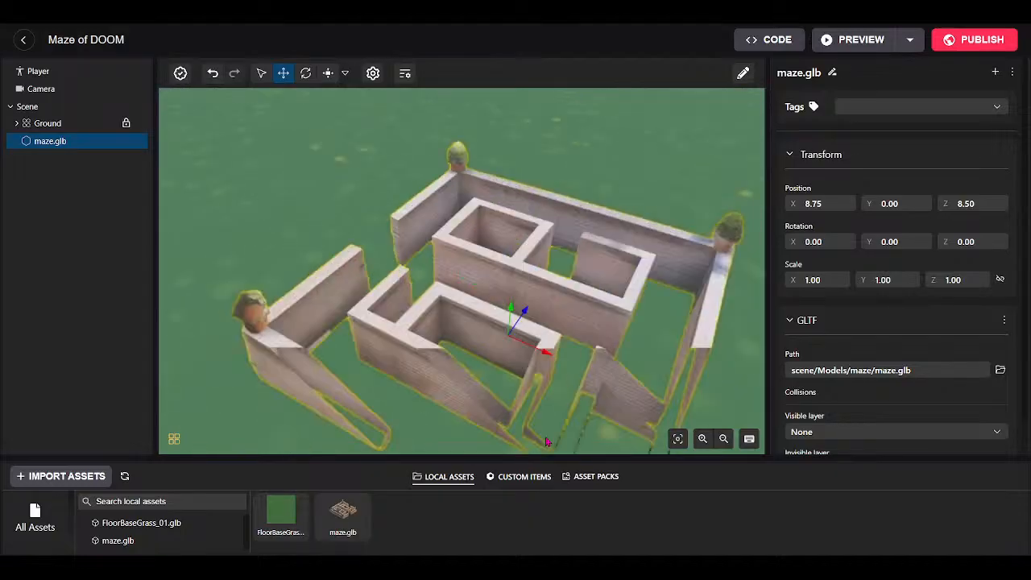
pyautogui.scroll(2, 527, 266)
# Orbit to the ground's edge around the maze and switch to the Scale gizmo.
pyautogui.moveTo(576, 251); pyautogui.dragTo(524, 256)
pyautogui.scroll(-6, 524, 256)
pyautogui.scroll(3, 519, 238)
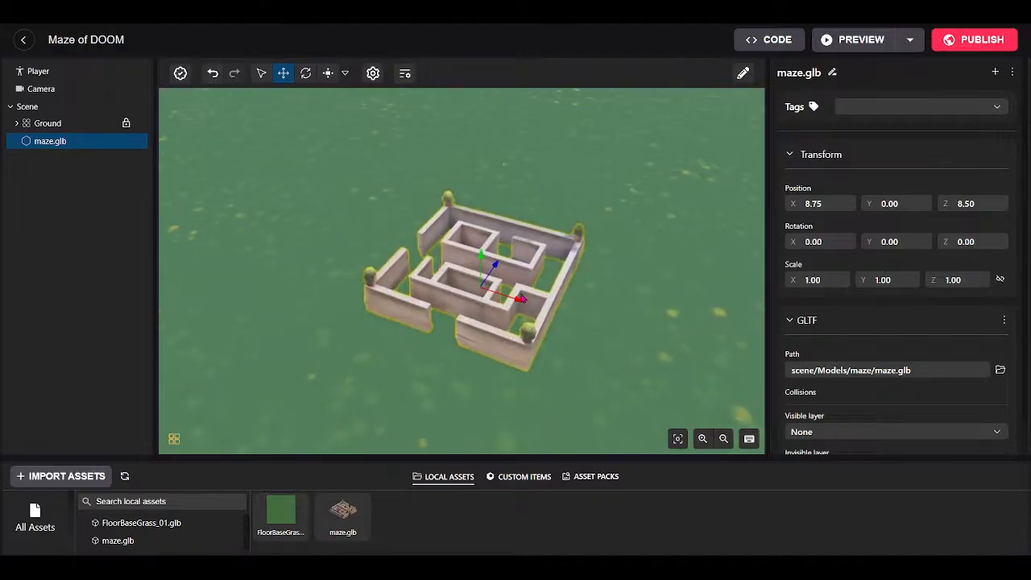
pyautogui.moveTo(645, 350); pyautogui.dragTo(441, 274)
pyautogui.scroll(-6, 584, 317)
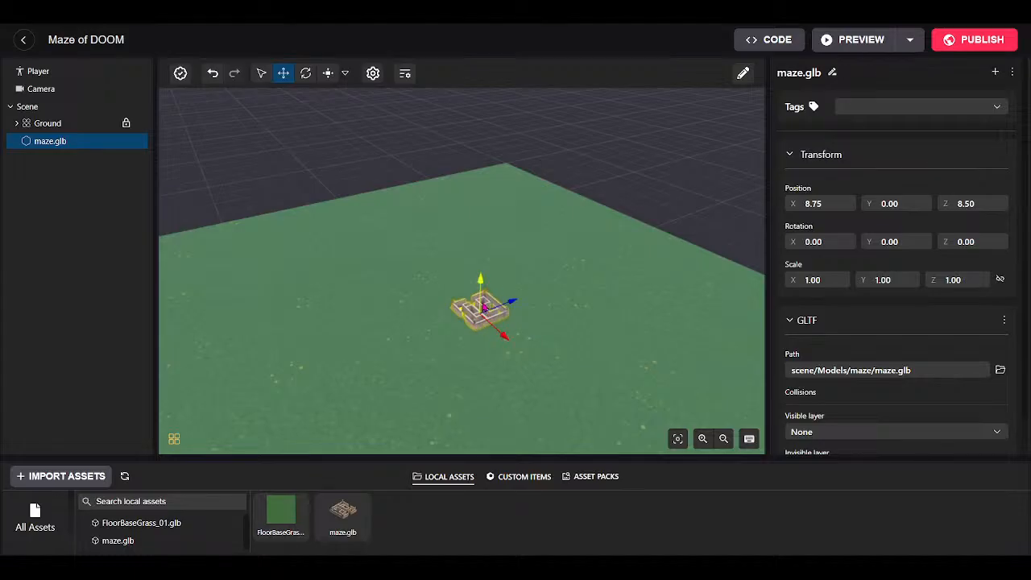
pyautogui.scroll(5, 486, 308)
pyautogui.scroll(-6, 485, 308)
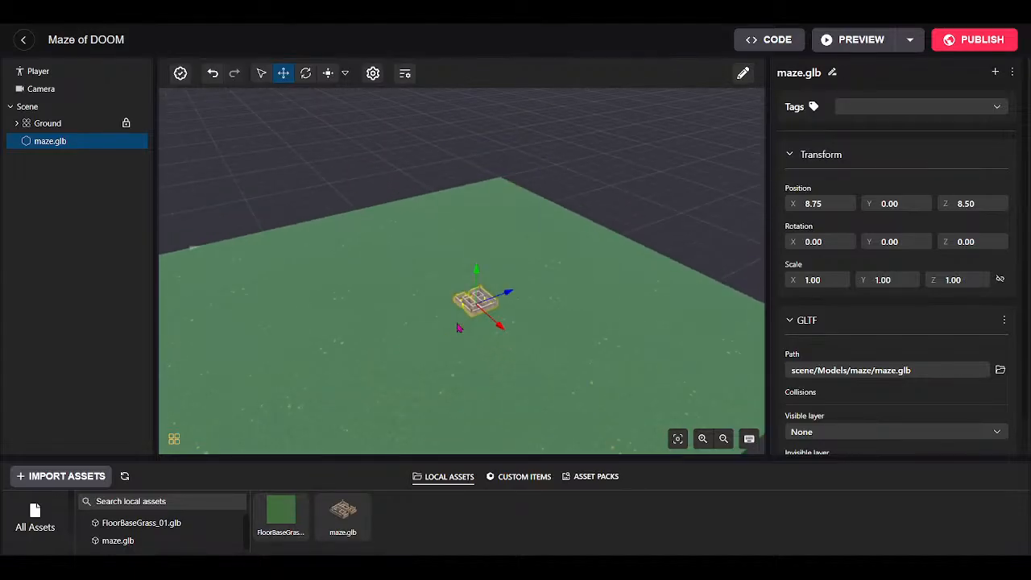
pyautogui.scroll(3, 478, 318)
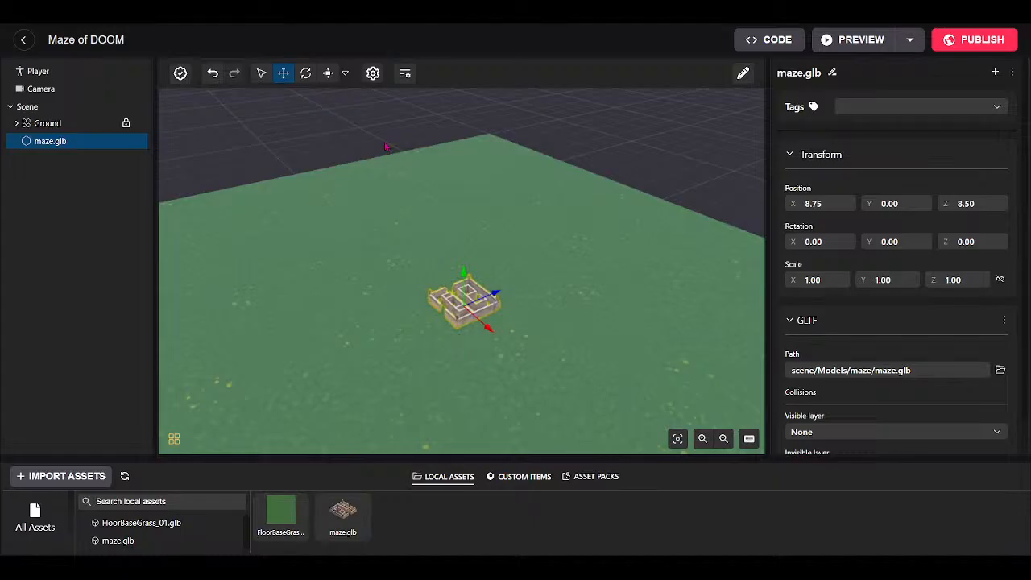
pyautogui.click(328, 74)
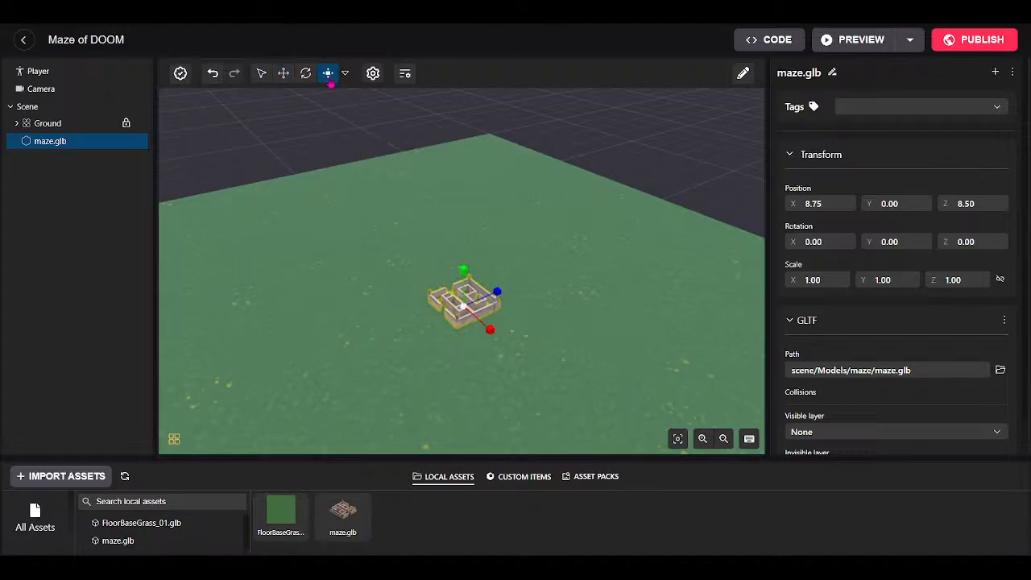
# Scale the maze uniformly up through 1.30, 2.40, 4.80, 6.40 and 8.50 to 9.00.
pyautogui.scroll(-4, 378, 221)
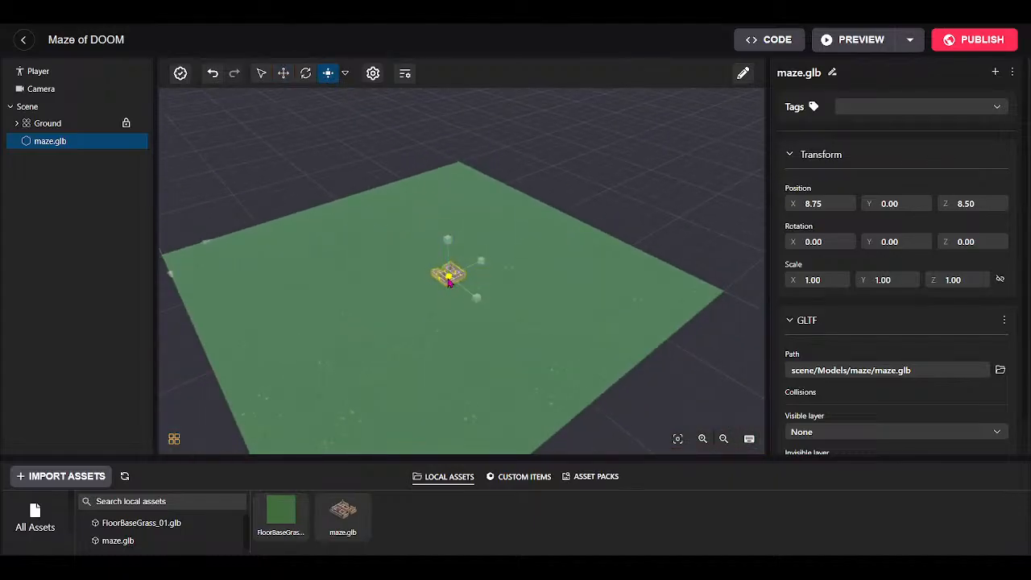
pyautogui.moveTo(449, 279); pyautogui.dragTo(395, 323)
pyautogui.moveTo(449, 282); pyautogui.dragTo(547, 240)
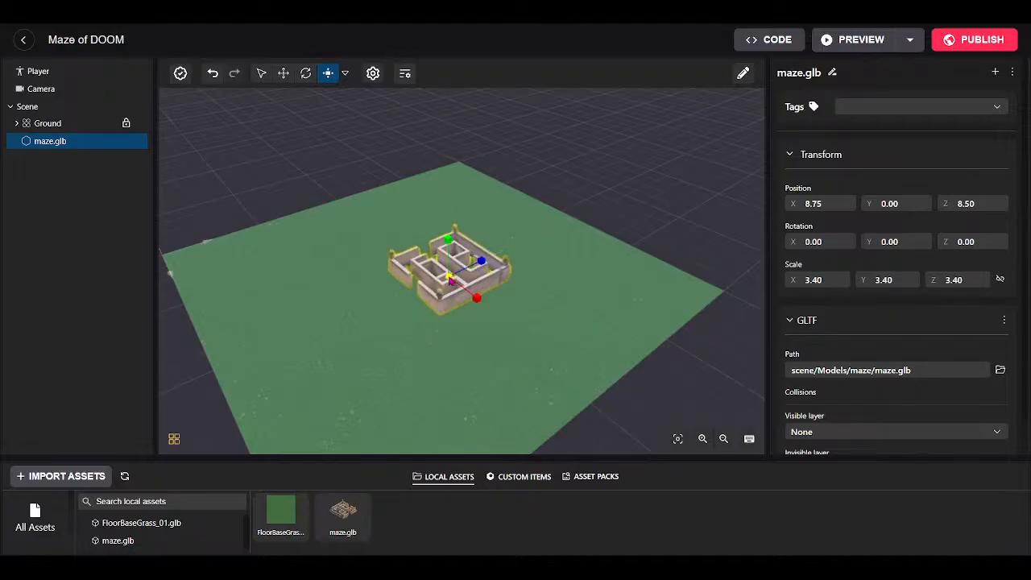
pyautogui.moveTo(449, 280); pyautogui.dragTo(624, 159)
pyautogui.moveTo(449, 281); pyautogui.dragTo(610, 172)
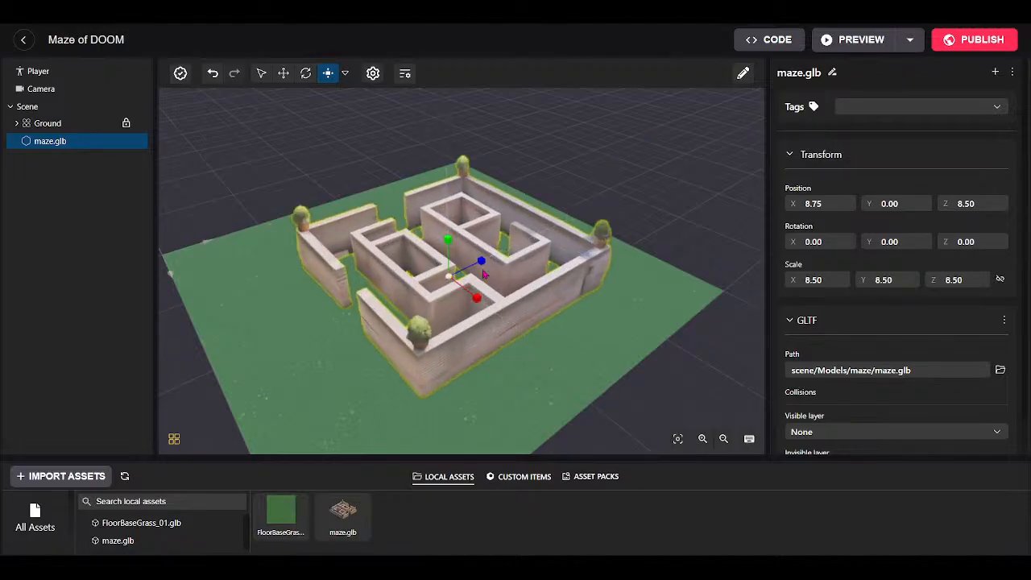
pyautogui.moveTo(448, 279); pyautogui.dragTo(515, 243)
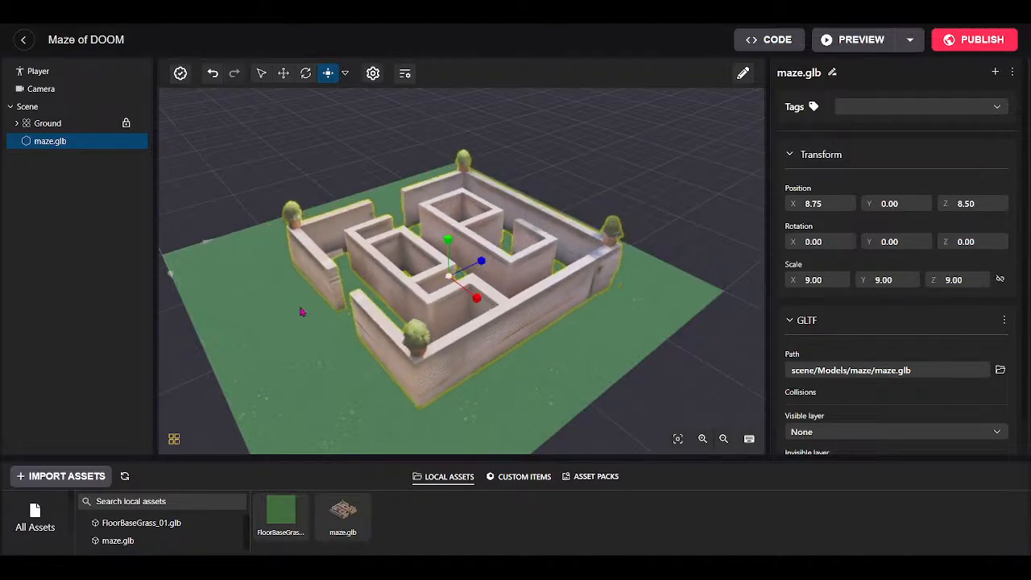
pyautogui.moveTo(301, 311)
pyautogui.mouseDown()
pyautogui.moveTo(444, 253)
pyautogui.moveTo(616, 305)
pyautogui.moveTo(689, 371)
pyautogui.mouseUp()
# From a low view, grow the maze to 12.50, then shrink it back down.
pyautogui.scroll(5, 443, 252)
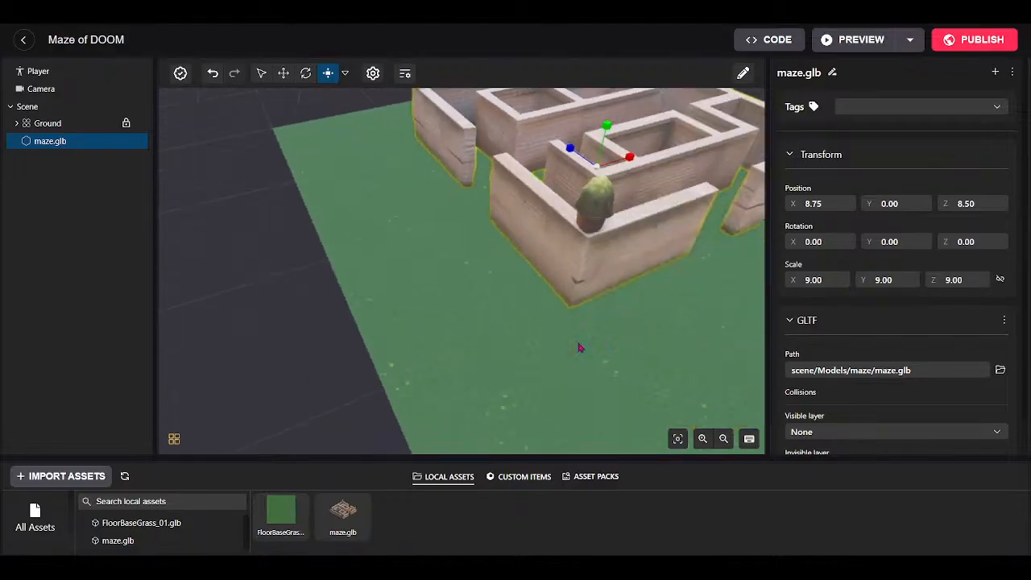
pyautogui.moveTo(580, 347); pyautogui.dragTo(694, 256)
pyautogui.moveTo(505, 339)
pyautogui.mouseDown()
pyautogui.moveTo(665, 263)
pyautogui.moveTo(596, 295)
pyautogui.moveTo(522, 293)
pyautogui.moveTo(494, 319)
pyautogui.moveTo(459, 108)
pyautogui.mouseUp()
pyautogui.scroll(-5, 665, 264)
pyautogui.moveTo(476, 272); pyautogui.dragTo(459, 283)
pyautogui.scroll(5, 650, 384)
pyautogui.moveTo(651, 384); pyautogui.dragTo(404, 276)
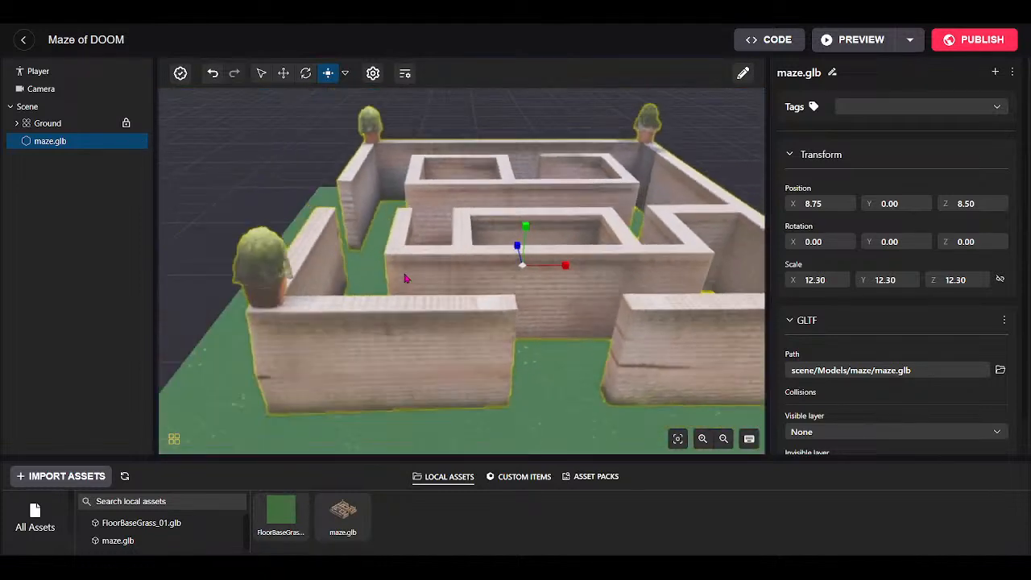
pyautogui.scroll(-3, 406, 278)
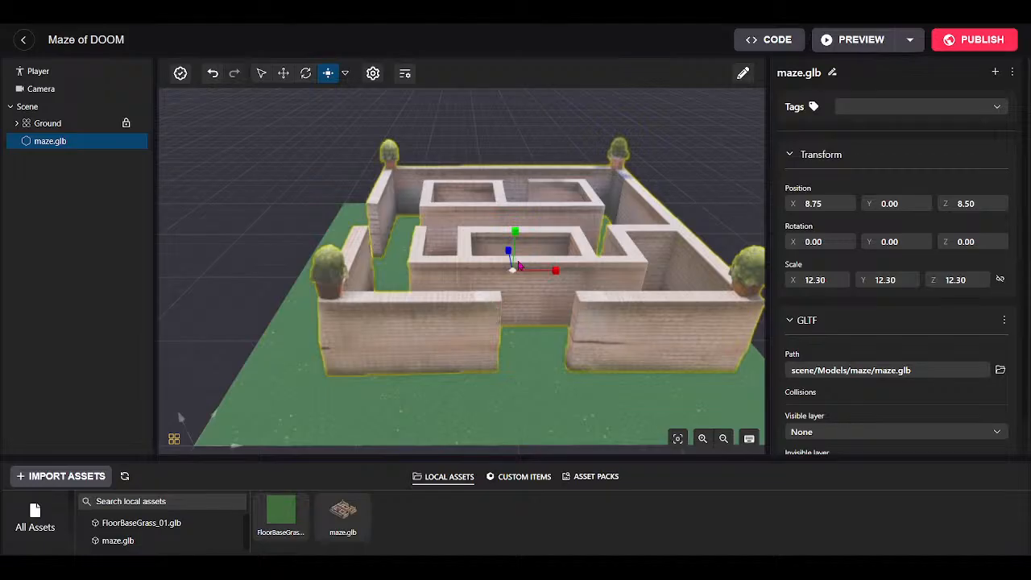
pyautogui.moveTo(513, 270); pyautogui.dragTo(440, 230)
# Move the maze toward the ground's far corner, to 11.75, 0, 11.75.
pyautogui.click(283, 74)
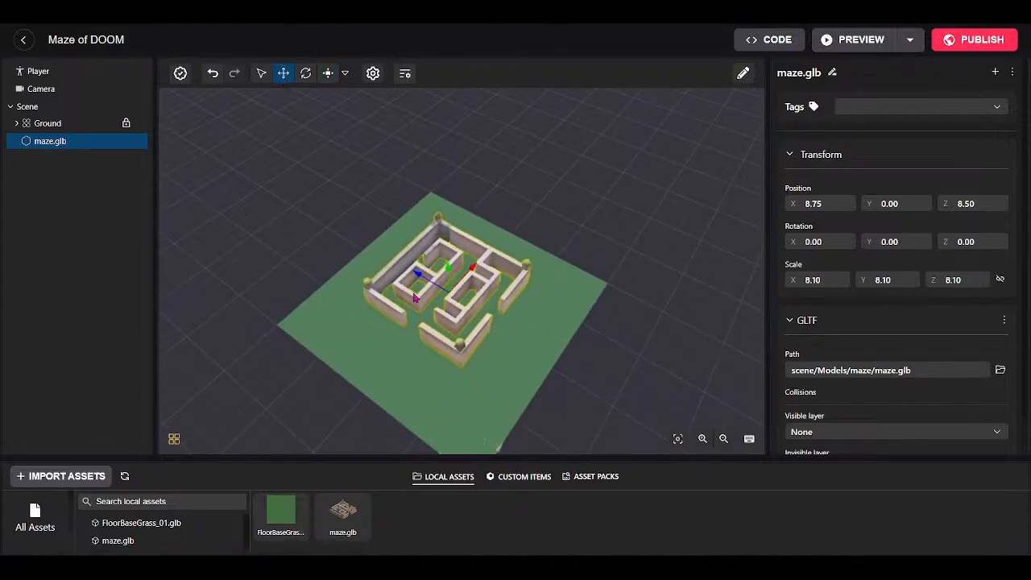
pyautogui.moveTo(422, 279); pyautogui.dragTo(409, 232)
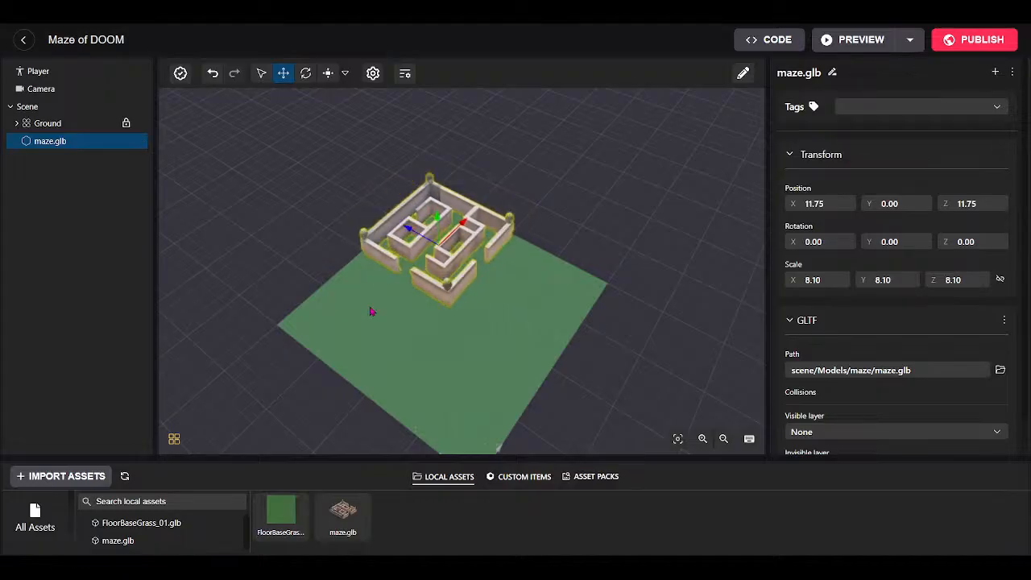
pyautogui.scroll(2, 363, 366)
pyautogui.moveTo(372, 311); pyautogui.dragTo(349, 198)
pyautogui.scroll(8, 363, 367)
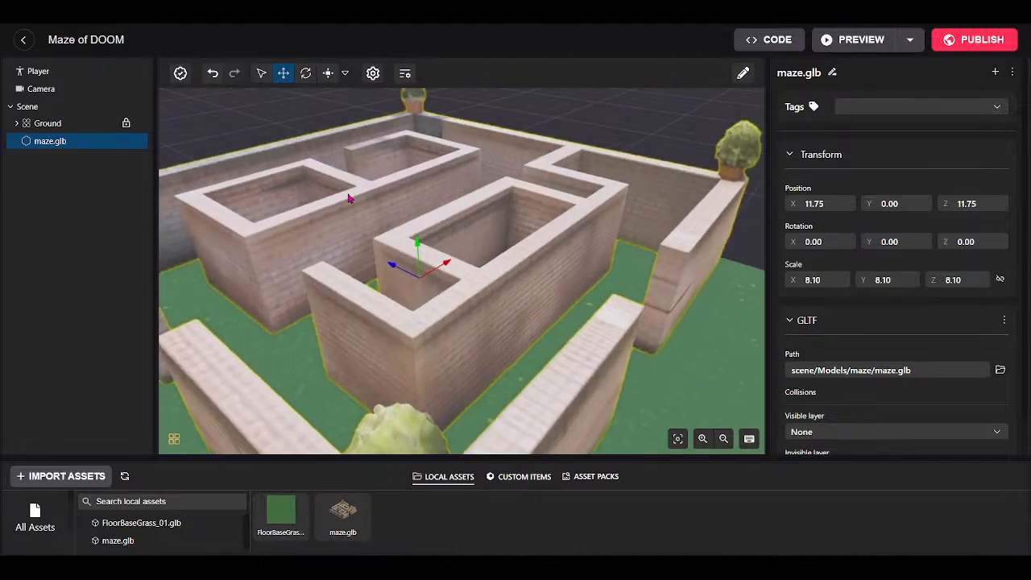
# Tilt the view down and make the assets panel taller.
pyautogui.scroll(-8, 350, 198)
pyautogui.scroll(-3, 359, 226)
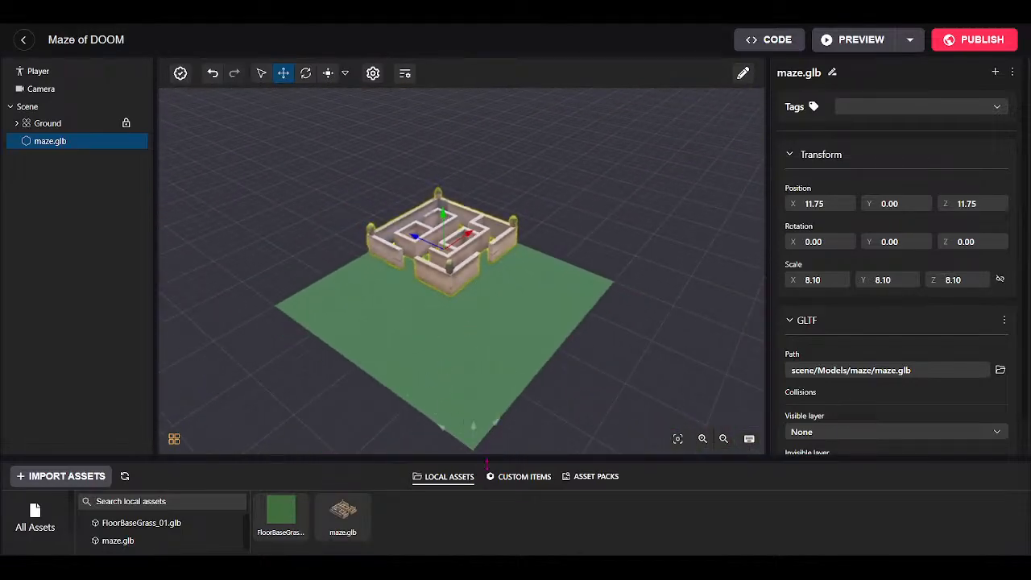
pyautogui.scroll(8, 473, 306)
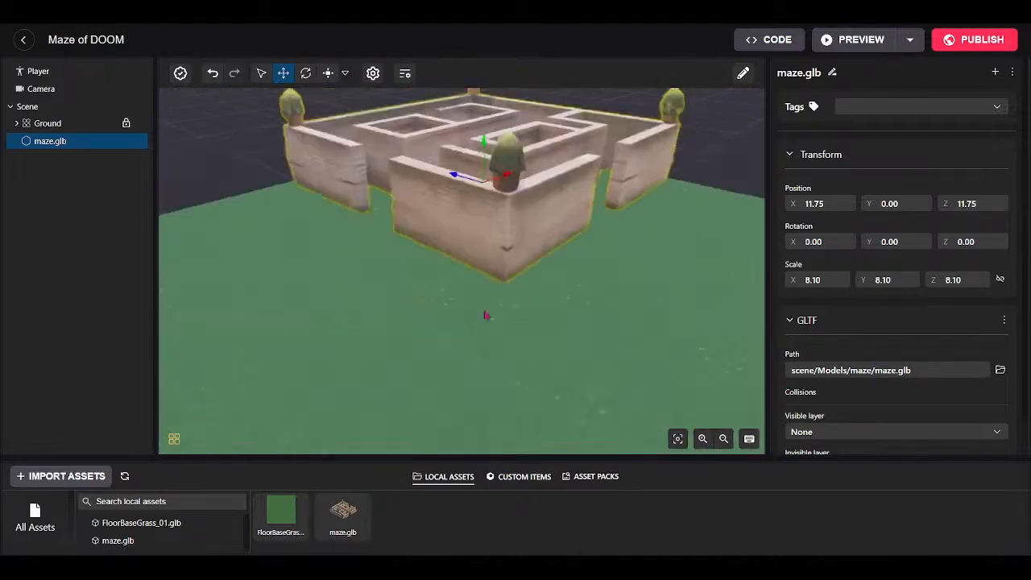
pyautogui.moveTo(287, 385); pyautogui.dragTo(291, 405)
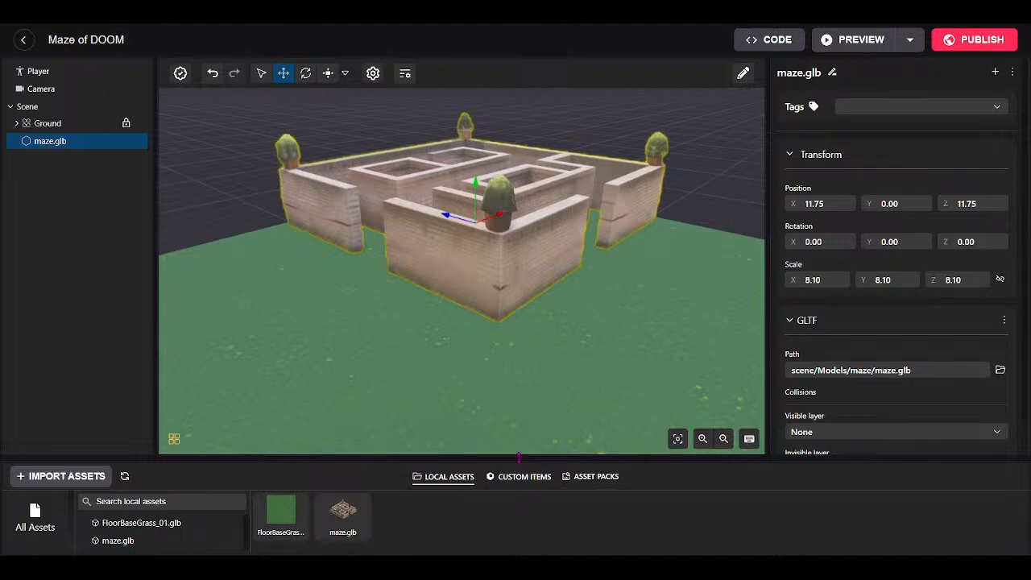
pyautogui.moveTo(518, 456); pyautogui.dragTo(522, 355)
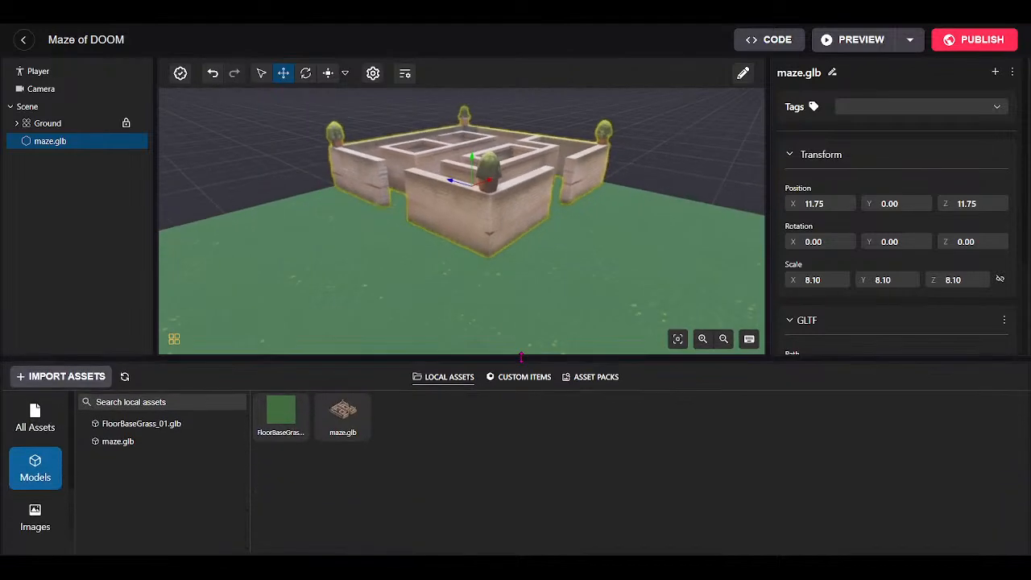
# Drop the Genesis City Blue Bicycle onto the grass near the maze.
pyautogui.click(596, 377)
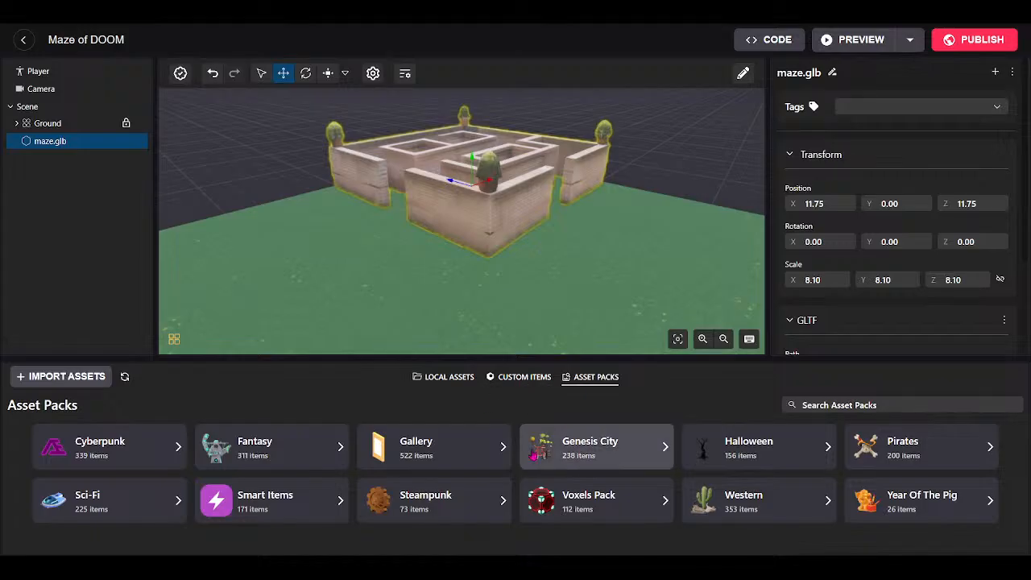
pyautogui.click(583, 453)
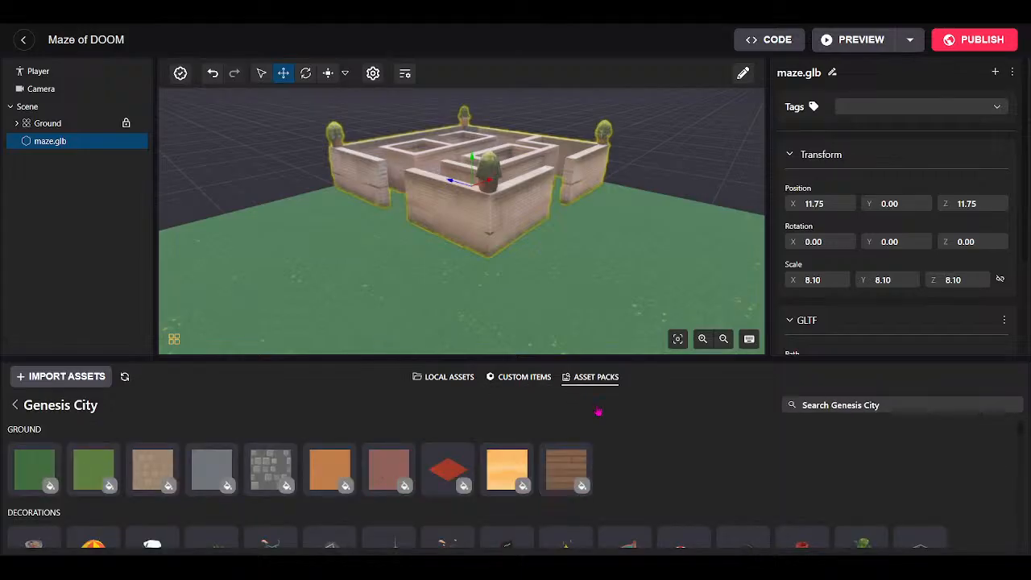
pyautogui.scroll(-1, 459, 510)
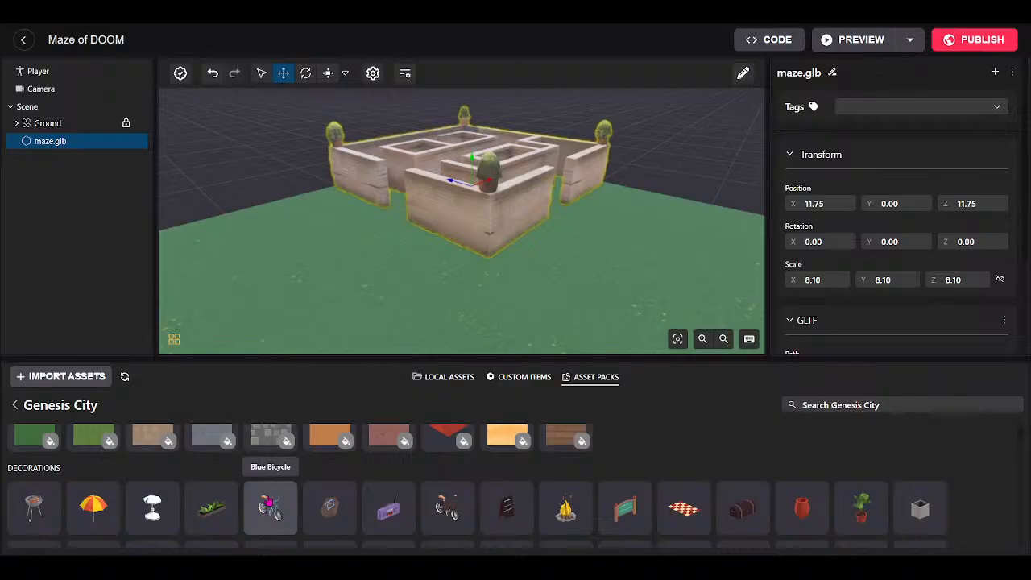
pyautogui.moveTo(270, 507); pyautogui.dragTo(489, 292)
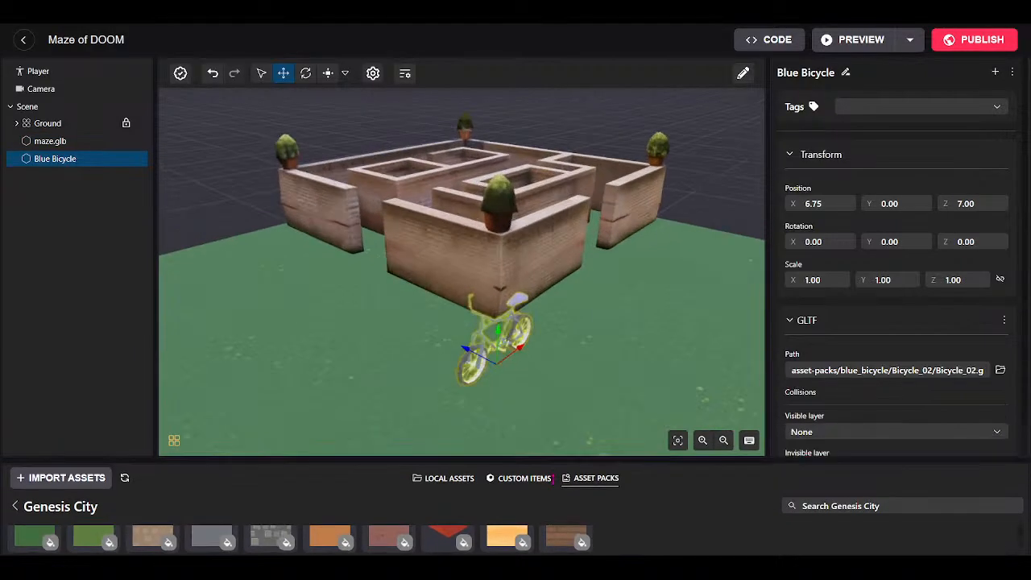
# Fly the camera around the bicycle and over the maze wall to inspect them.
pyautogui.moveTo(554, 479); pyautogui.dragTo(556, 528)
pyautogui.press('w')
pyautogui.moveTo(578, 416); pyautogui.dragTo(307, 298)
pyautogui.press('w')
pyautogui.press('s')
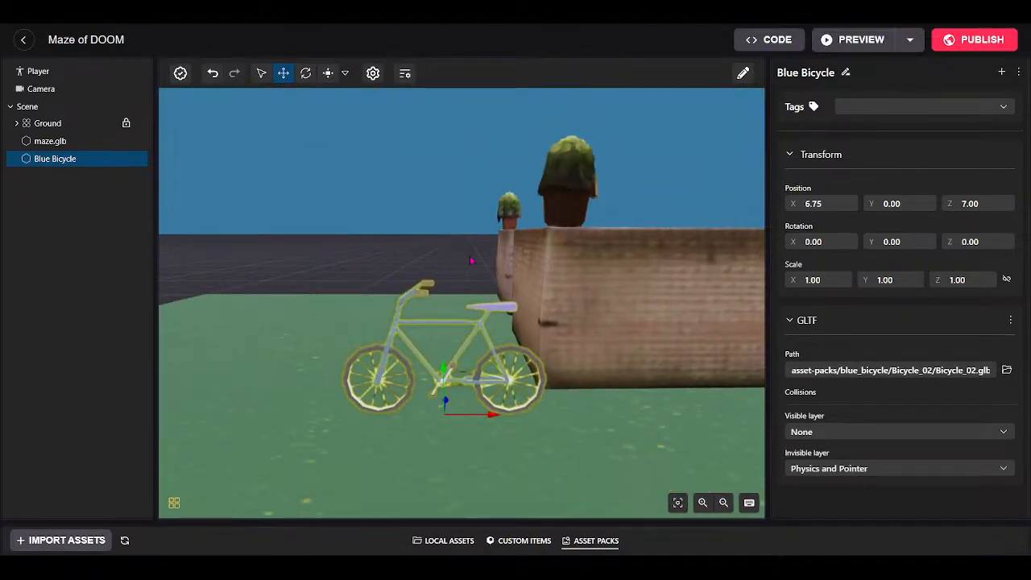
pyautogui.moveTo(500, 398); pyautogui.dragTo(626, 389)
pyautogui.press('w')
pyautogui.press('s')
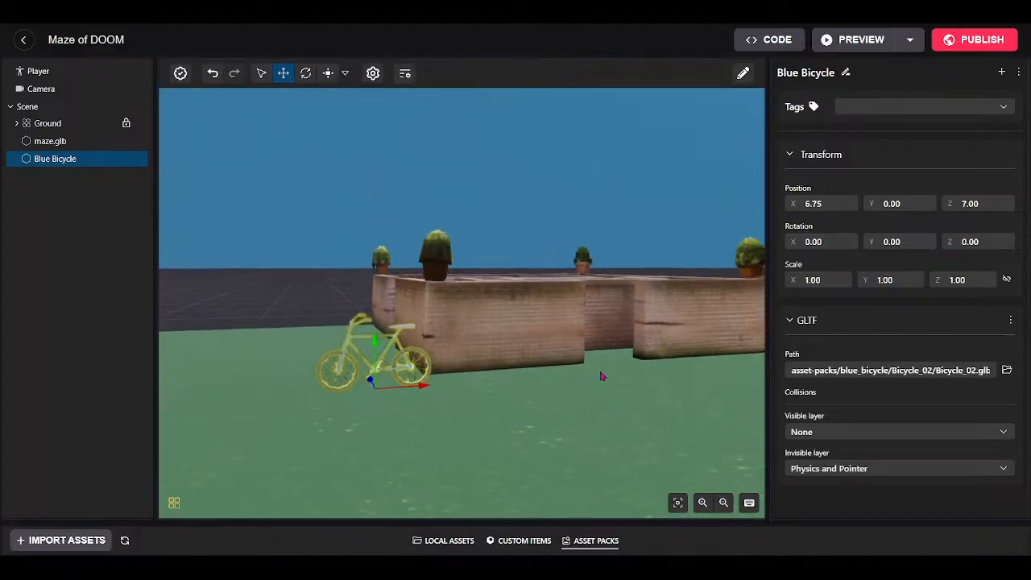
pyautogui.press('w')
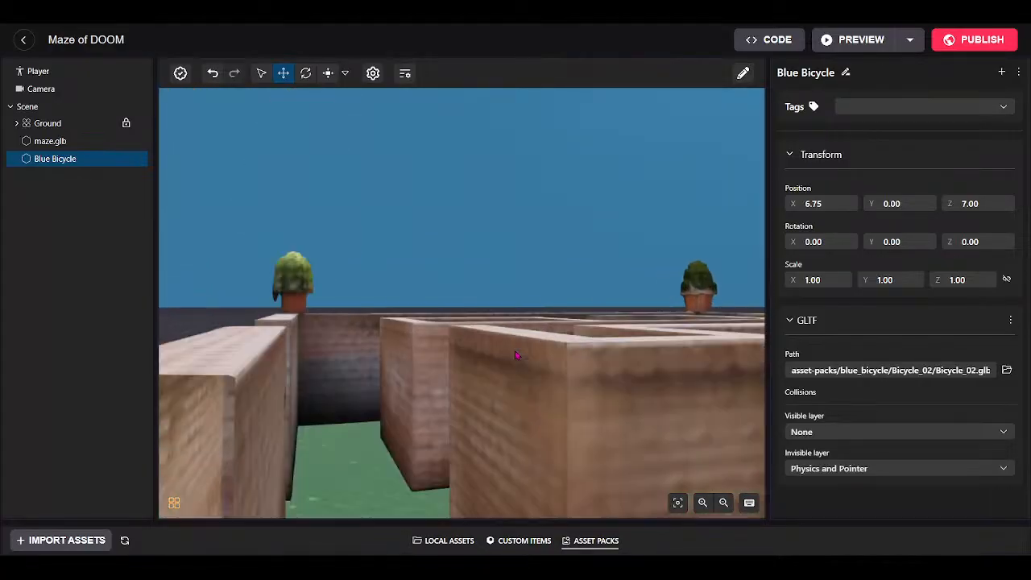
pyautogui.press('s')
pyautogui.moveTo(520, 356); pyautogui.dragTo(425, 423)
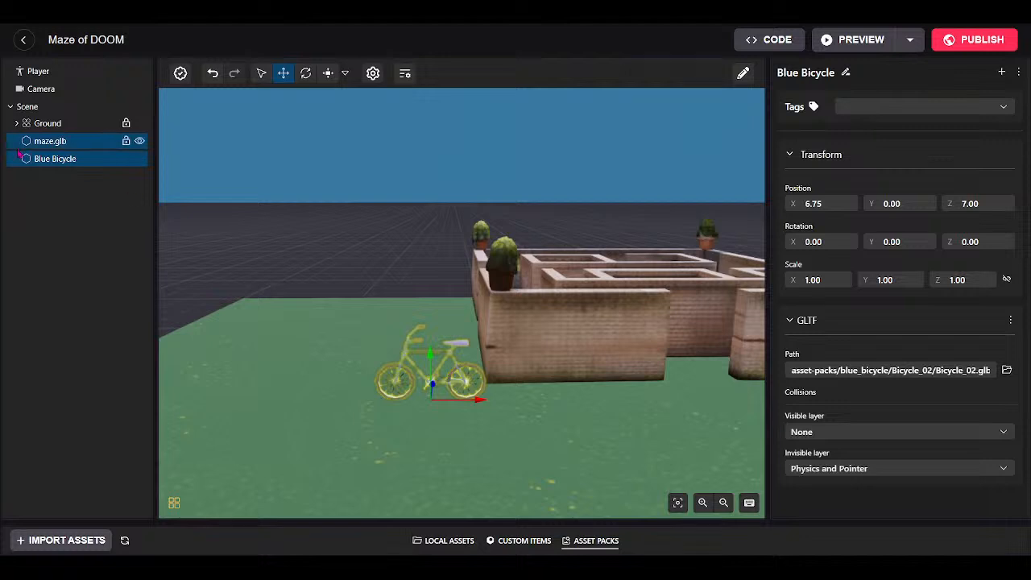
# Delete the Blue Bicycle from the hierarchy, then select maze.glb in the viewport.
pyautogui.rightClick(49, 164)
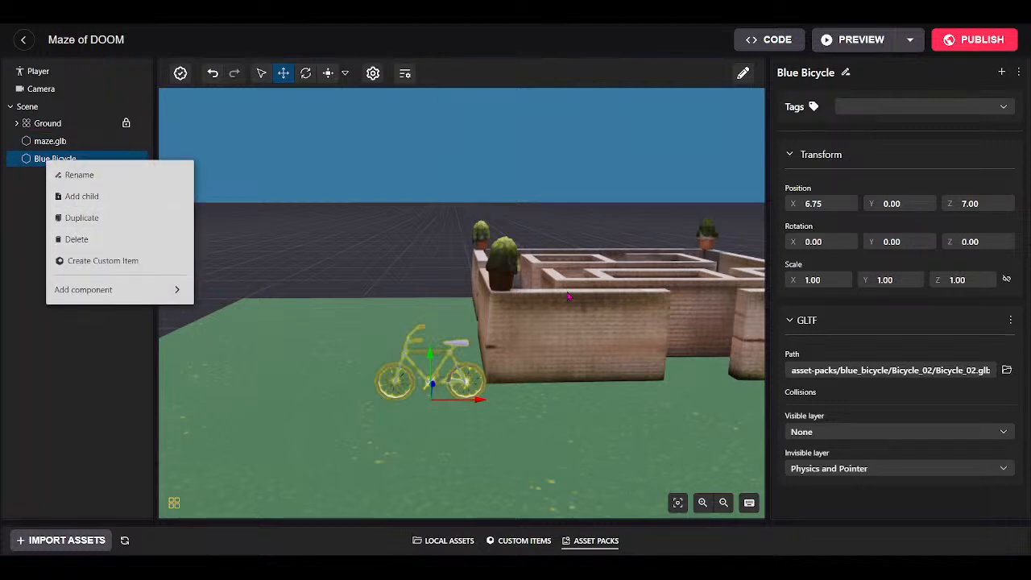
pyautogui.click(90, 241)
pyautogui.moveTo(495, 423); pyautogui.dragTo(612, 285)
pyautogui.press('w')
pyautogui.moveTo(545, 198); pyautogui.dragTo(477, 431)
pyautogui.scroll(-5, 459, 360)
pyautogui.click(460, 359)
pyautogui.moveTo(470, 311); pyautogui.dragTo(487, 332)
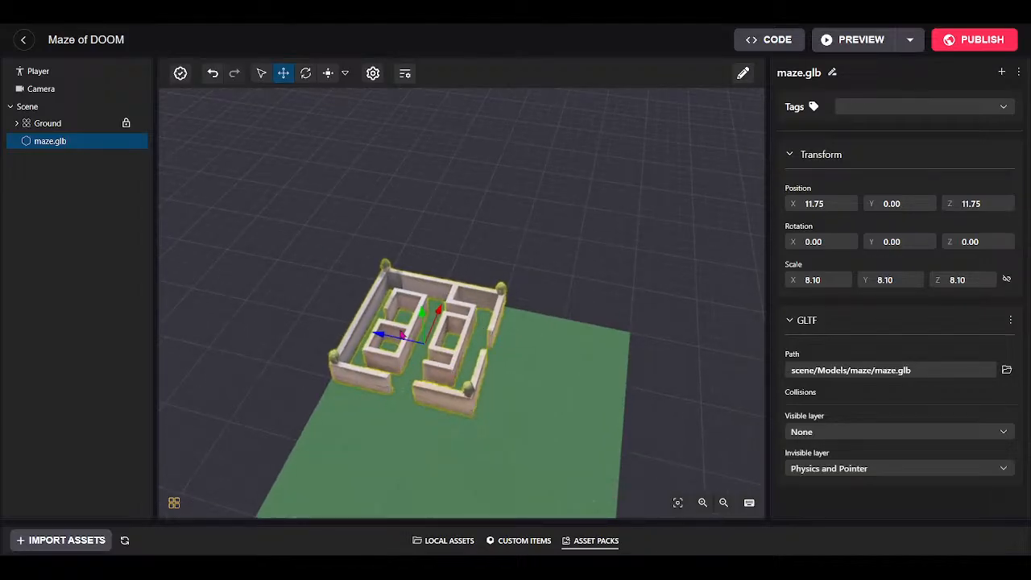
# Duplicate maze.glb and slide the copy beside the original.
pyautogui.rightClick(40, 142)
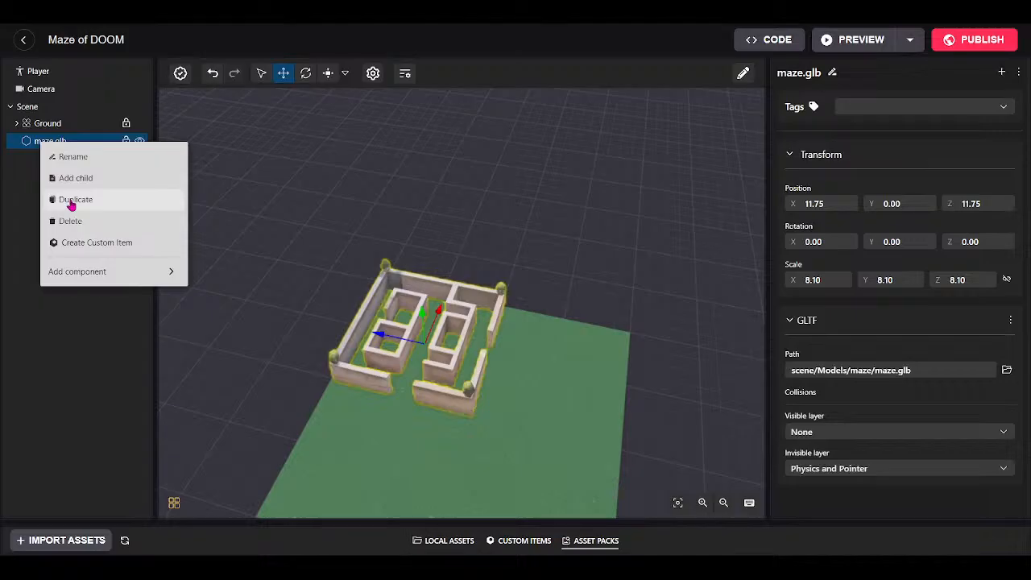
pyautogui.click(71, 205)
pyautogui.click(284, 74)
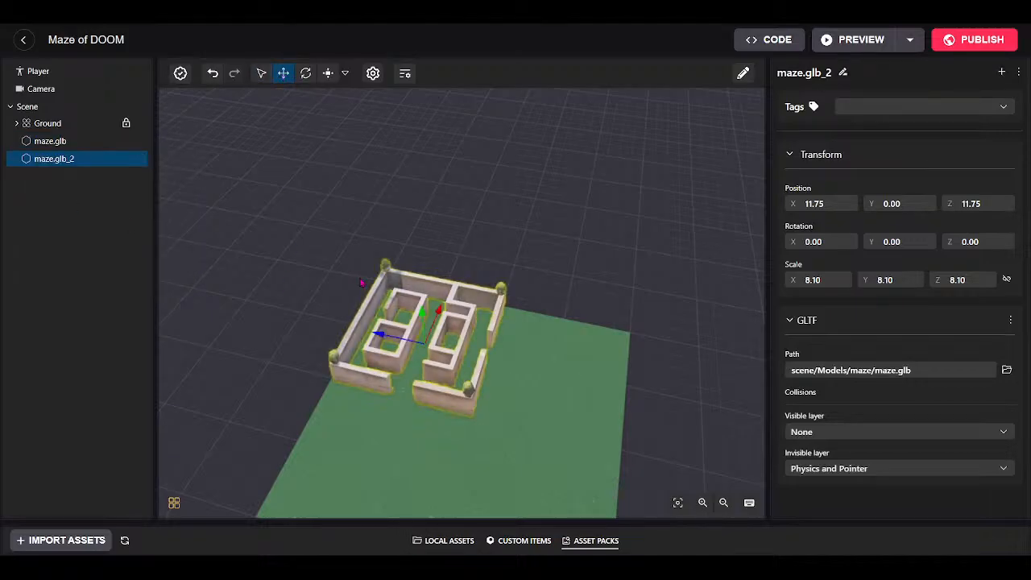
pyautogui.moveTo(385, 343); pyautogui.dragTo(497, 385)
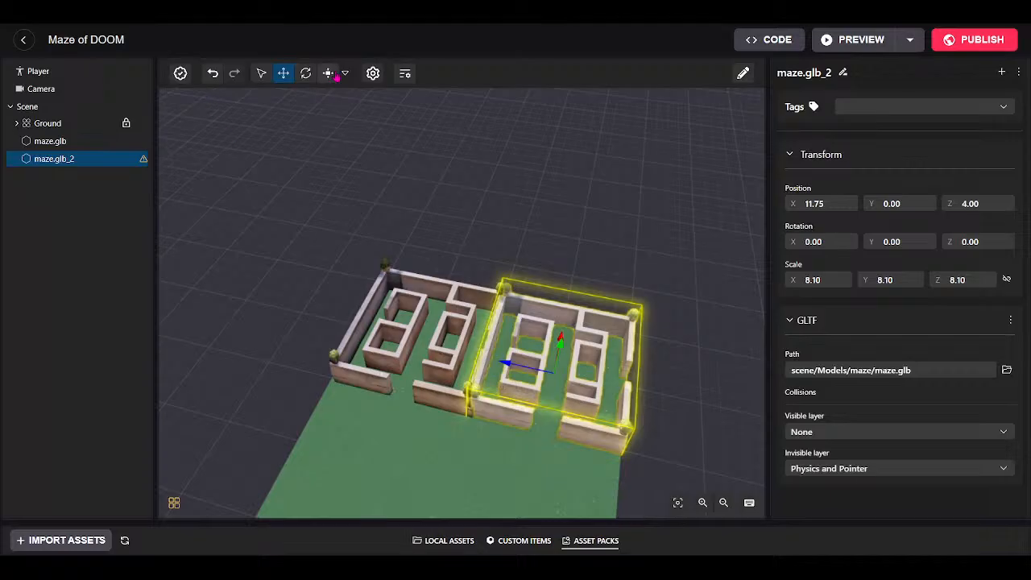
# Rotate the copy 90° on Y, then check the original and copied mazes.
pyautogui.press('r')
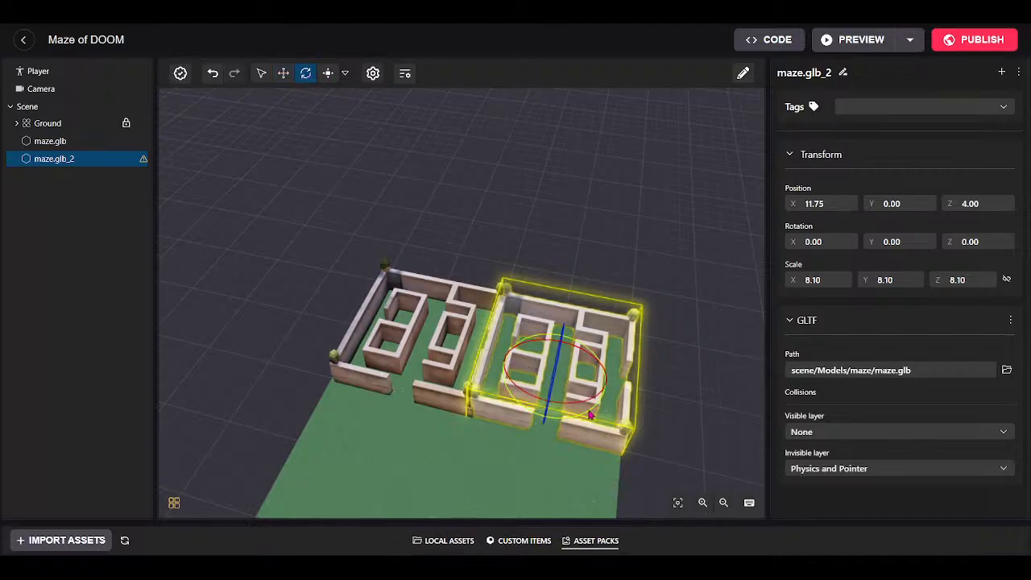
pyautogui.moveTo(580, 424); pyautogui.dragTo(407, 417)
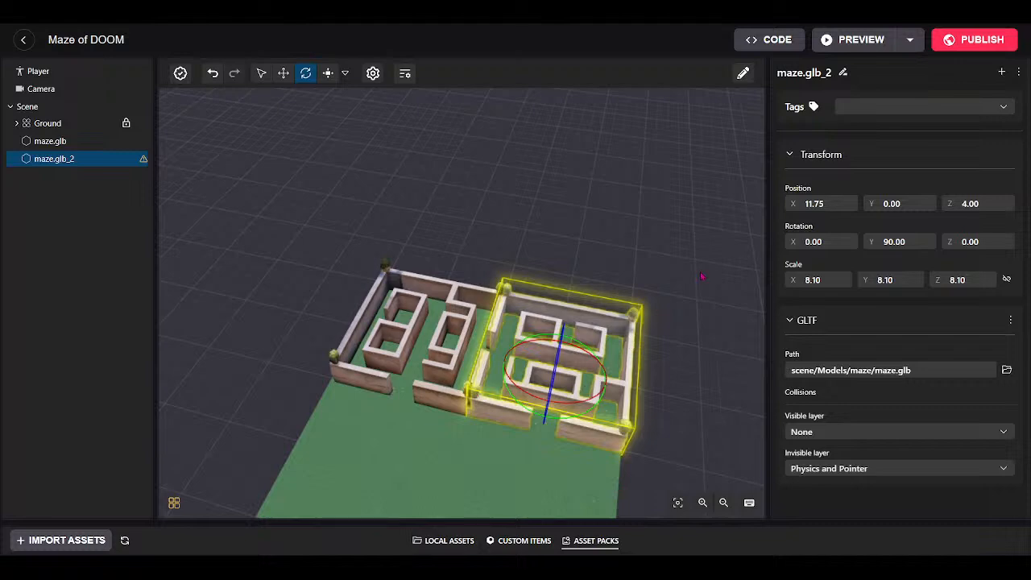
pyautogui.scroll(2, 688, 205)
pyautogui.moveTo(688, 204); pyautogui.dragTo(407, 227)
pyautogui.moveTo(341, 315); pyautogui.dragTo(336, 348)
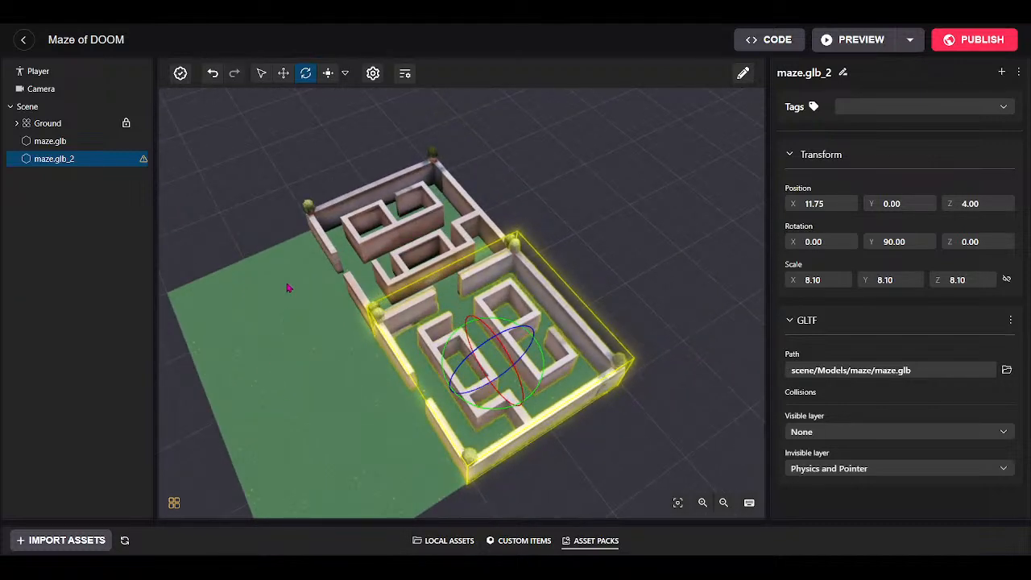
pyautogui.click(429, 207)
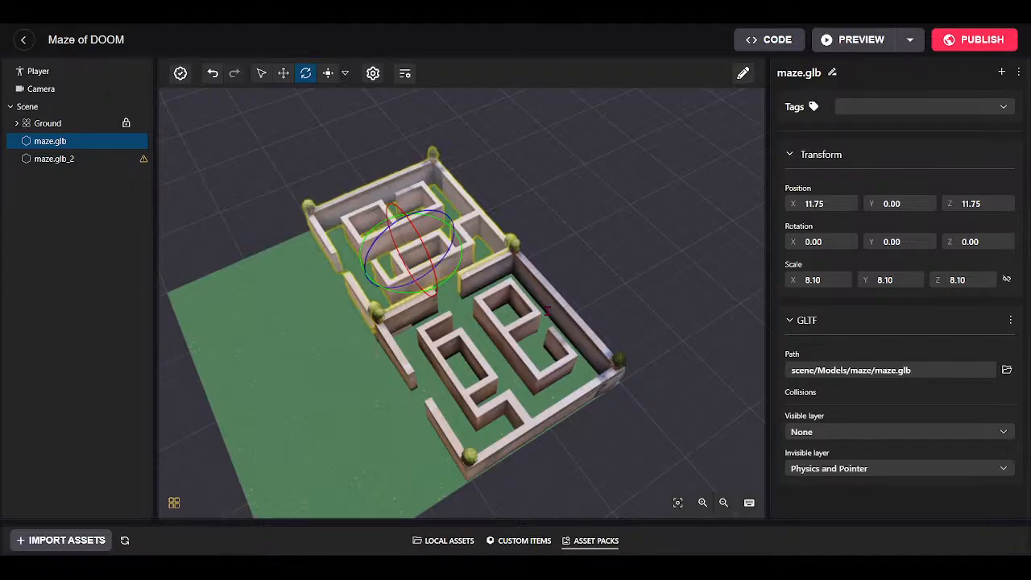
pyautogui.click(392, 341)
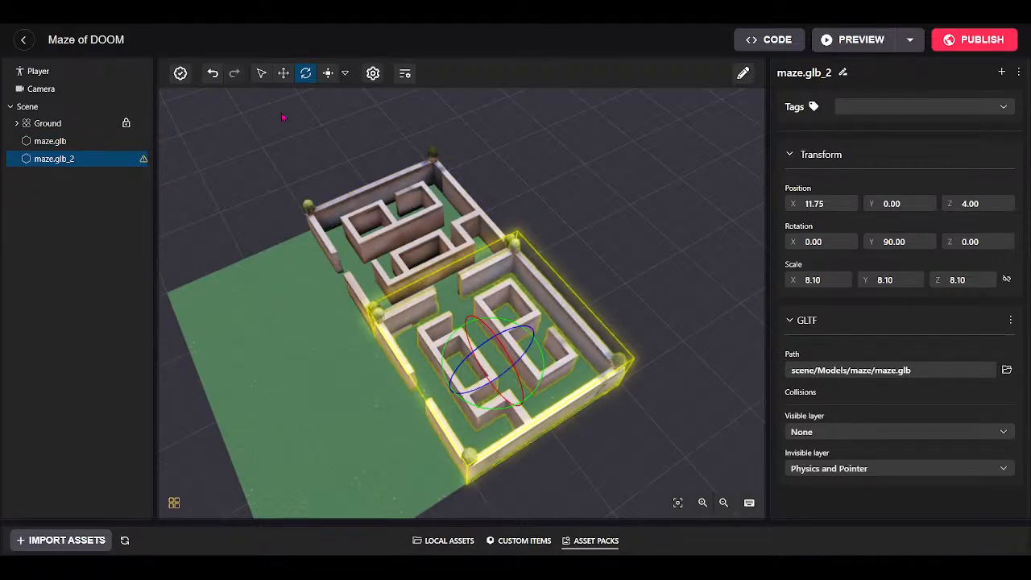
pyautogui.click(258, 73)
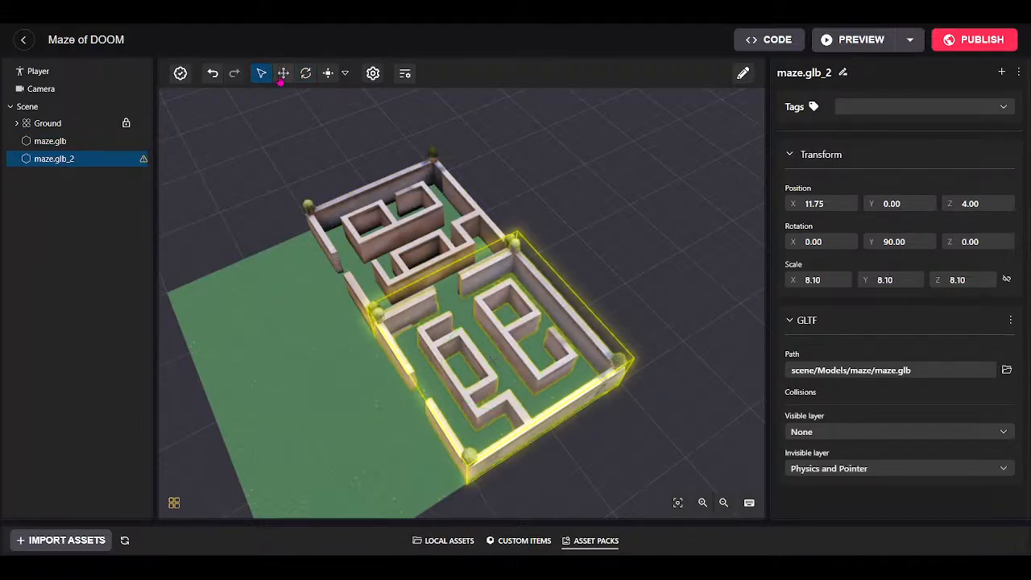
pyautogui.click(283, 74)
# Drop another Blue Bicycle onto the grass at 1.00, 0, 11.25.
pyautogui.moveTo(555, 522); pyautogui.dragTo(534, 471)
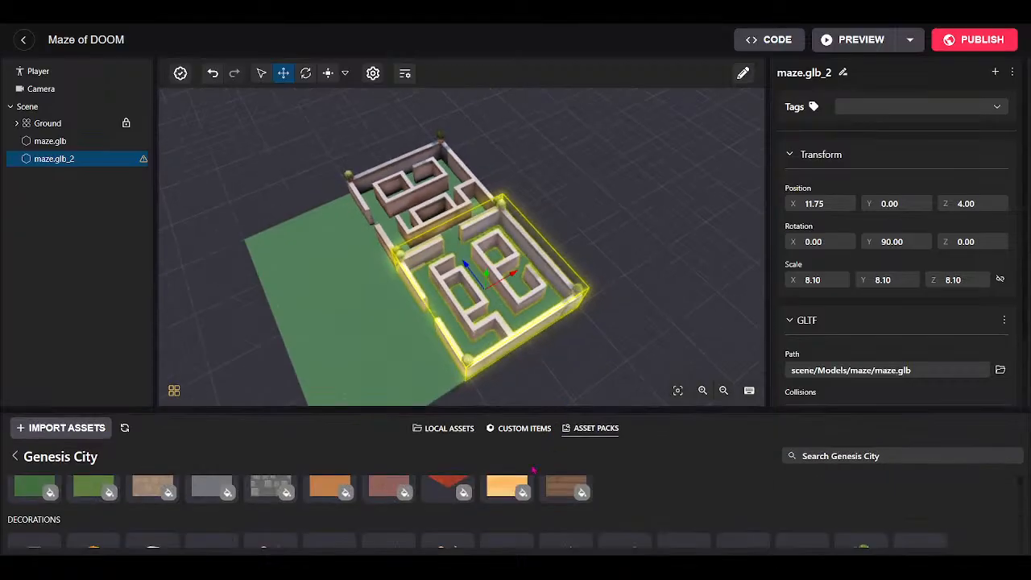
pyautogui.scroll(-1, 591, 537)
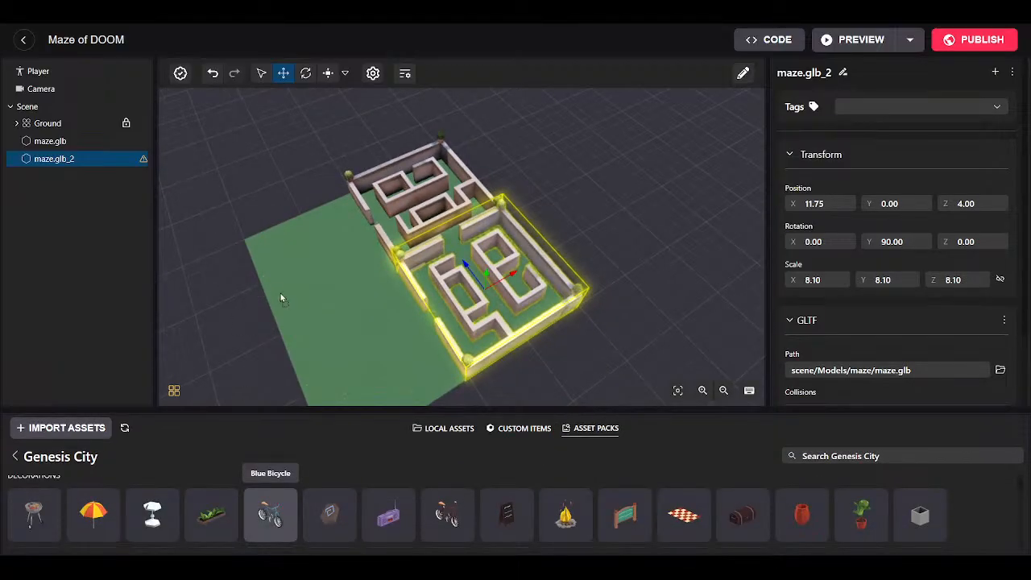
pyautogui.moveTo(281, 299); pyautogui.dragTo(282, 300)
pyautogui.moveTo(567, 413); pyautogui.dragTo(566, 496)
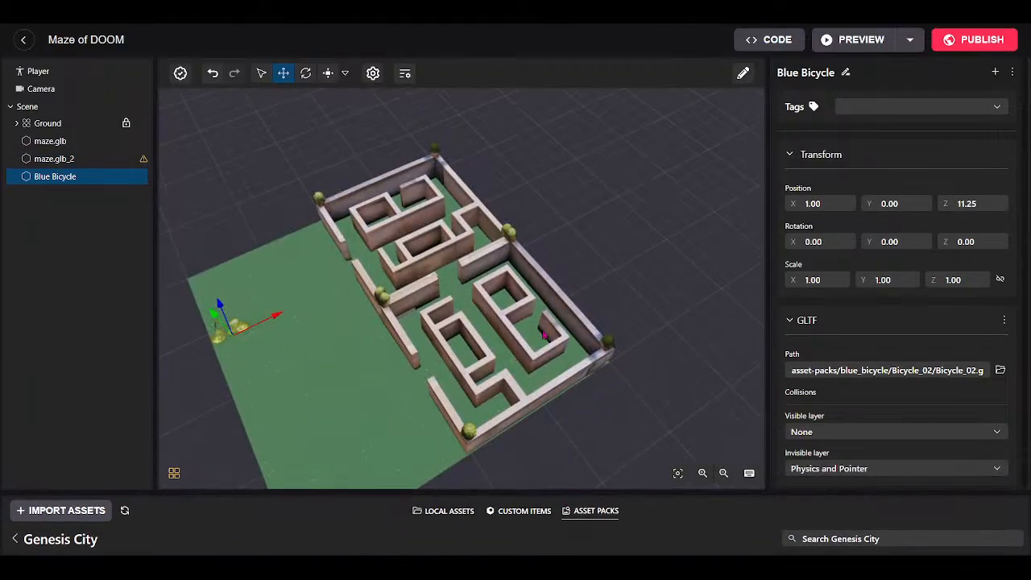
# Select the copied and original mazes in turn, then focus on the Blue Bicycle.
pyautogui.moveTo(708, 253); pyautogui.dragTo(656, 296)
pyautogui.click(520, 249)
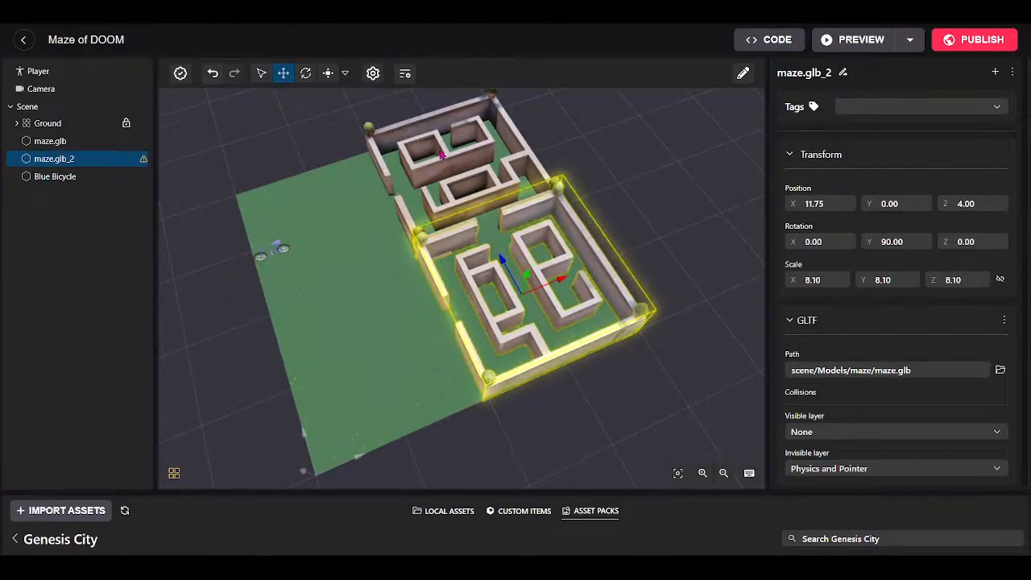
pyautogui.click(491, 211)
pyautogui.click(509, 223)
pyautogui.doubleClick(277, 248)
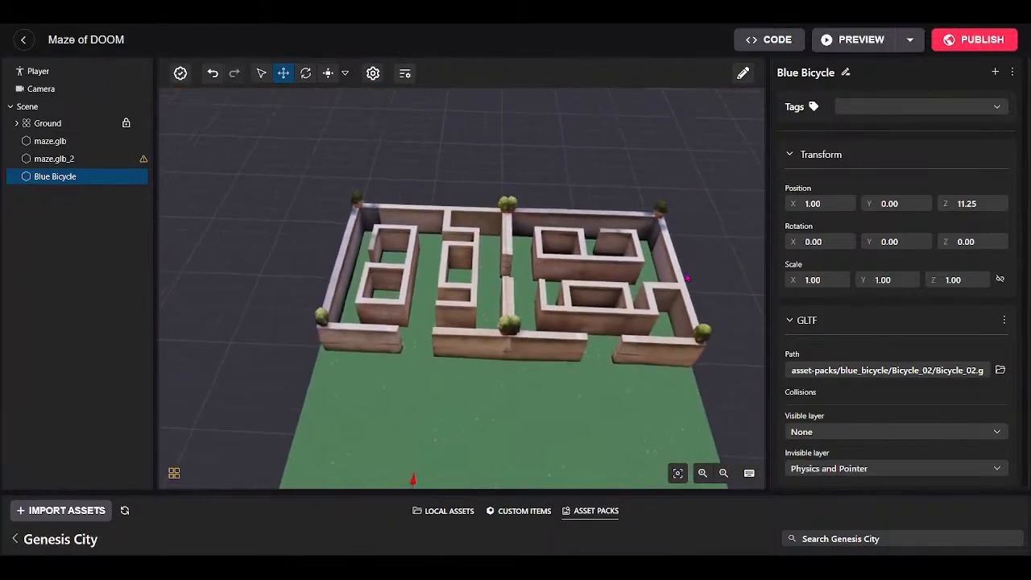
# Fly the camera over the maze for a front-on view.
pyautogui.press('w')
pyautogui.moveTo(687, 277); pyautogui.dragTo(649, 372)
pyautogui.press('s')
pyautogui.press('d')
pyautogui.press('w')
pyautogui.press('a')
pyautogui.press('s')
pyautogui.press('a')
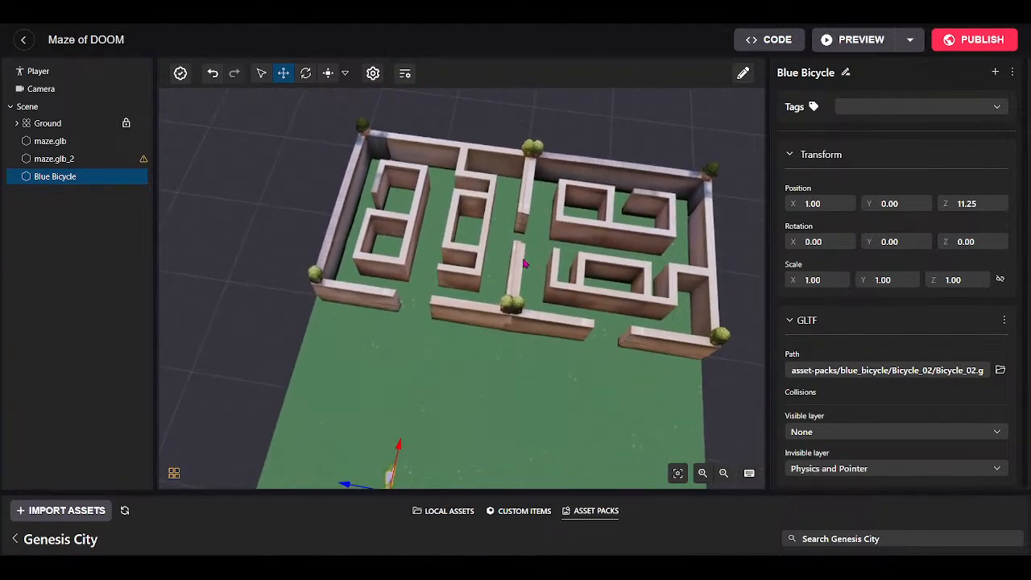
# Select maze.glb_2 again, now at Z 4.13, and view it up close.
pyautogui.click(524, 263)
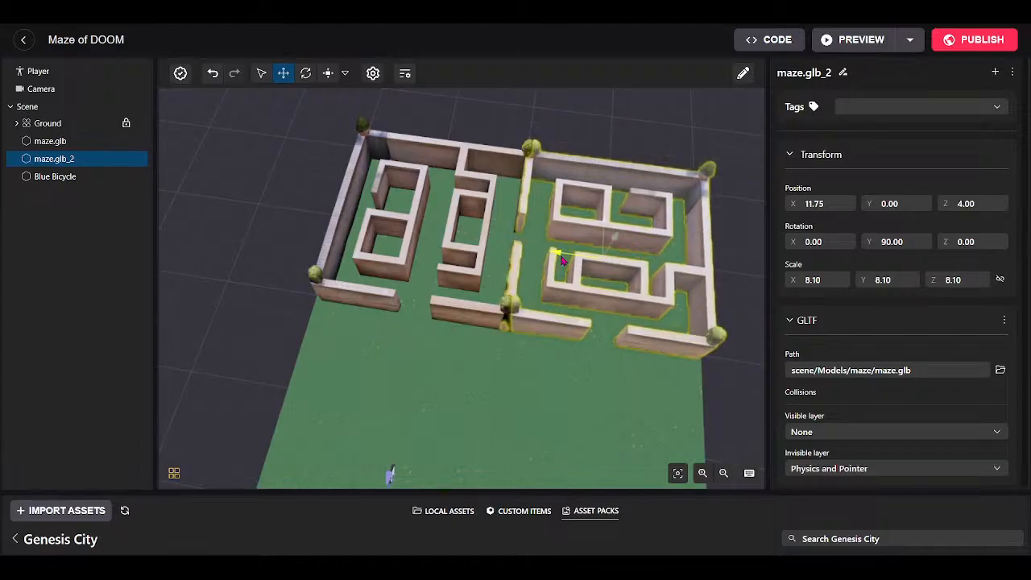
pyautogui.moveTo(423, 403); pyautogui.dragTo(551, 358)
pyautogui.press('w')
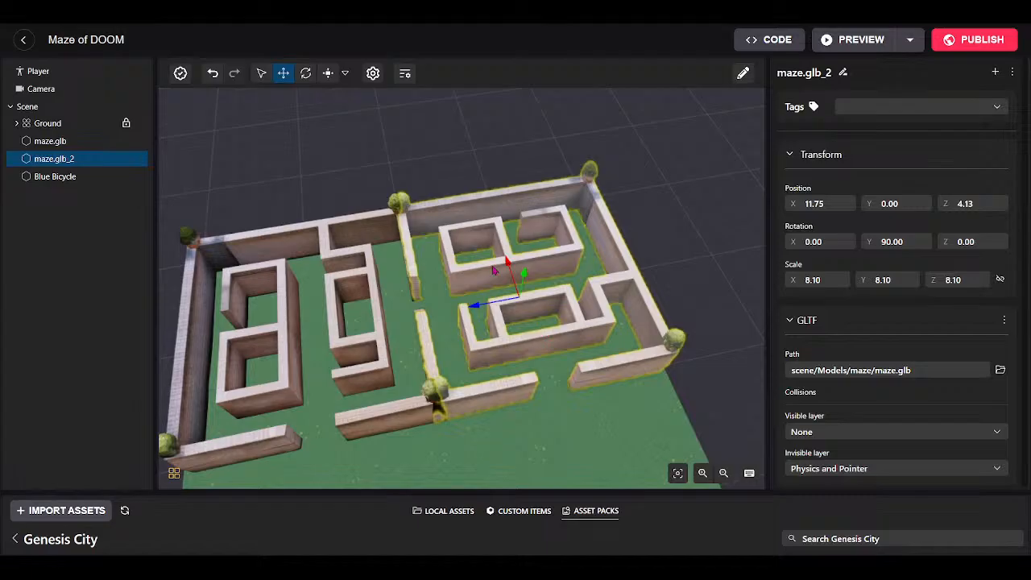
pyautogui.press('s')
pyautogui.moveTo(369, 349); pyautogui.dragTo(502, 395)
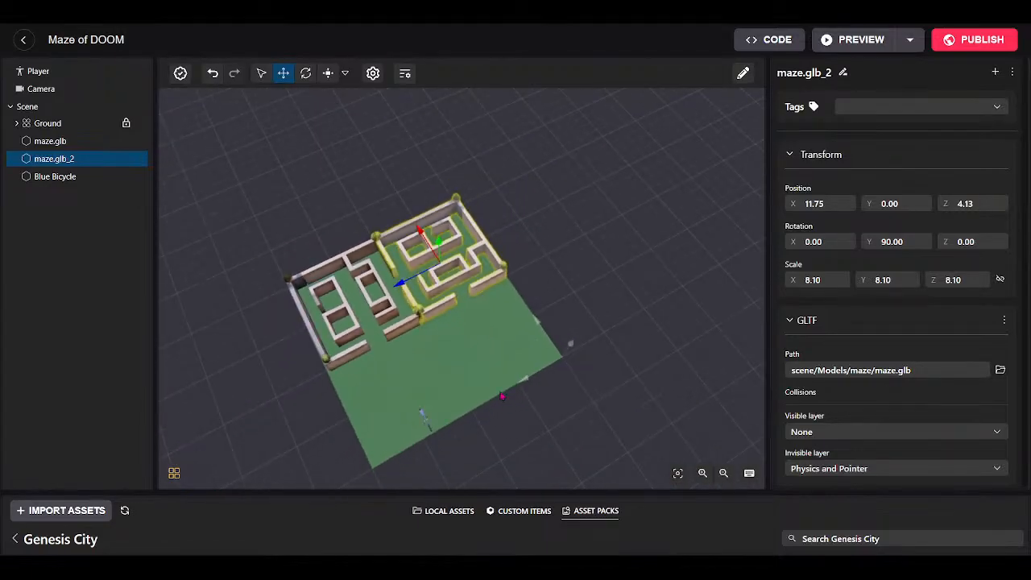
pyautogui.press('w')
pyautogui.moveTo(478, 348); pyautogui.dragTo(633, 315)
# Duplicate maze.glb_2 and shift the copy to 4.10, 0, 4.13.
pyautogui.rightClick(70, 158)
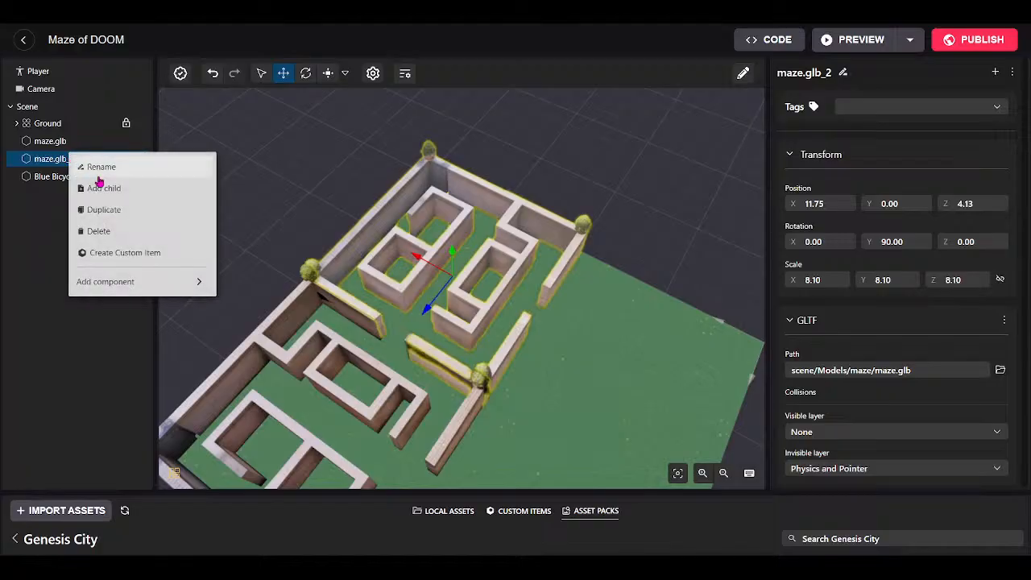
pyautogui.click(105, 210)
pyautogui.click(283, 81)
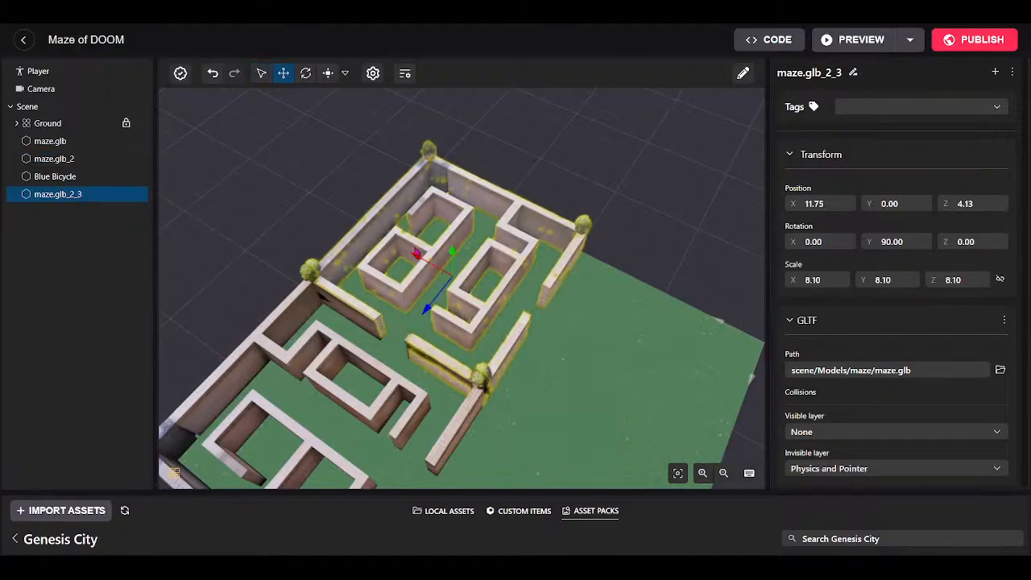
pyautogui.moveTo(422, 260); pyautogui.dragTo(332, 94)
# Turn maze.glb_2_3 to 180.59° on Y, then select the Blue Bicycle.
pyautogui.click(306, 74)
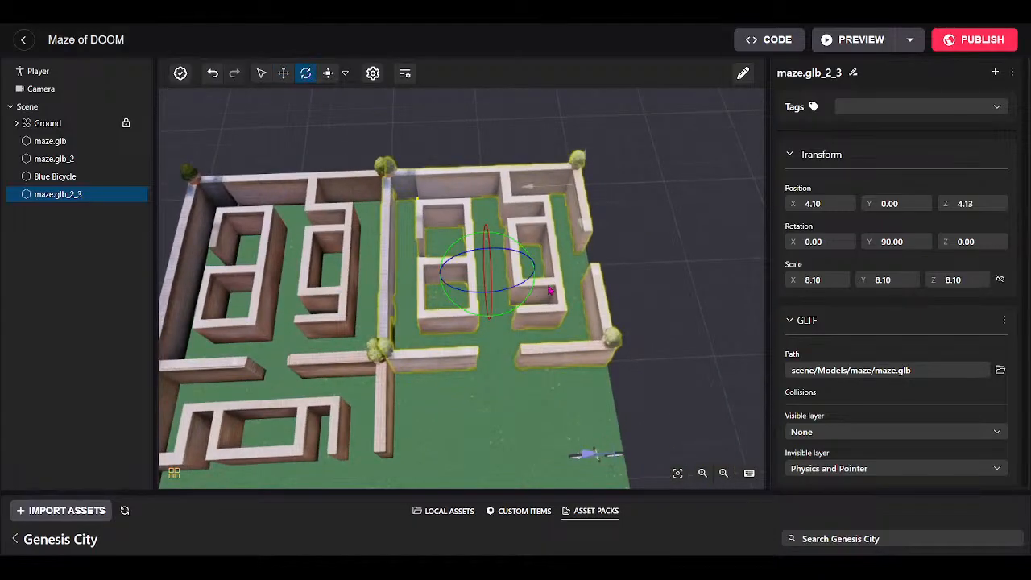
pyautogui.moveTo(536, 294); pyautogui.dragTo(453, 361)
pyautogui.moveTo(505, 435); pyautogui.dragTo(352, 467)
pyautogui.scroll(-3, 351, 468)
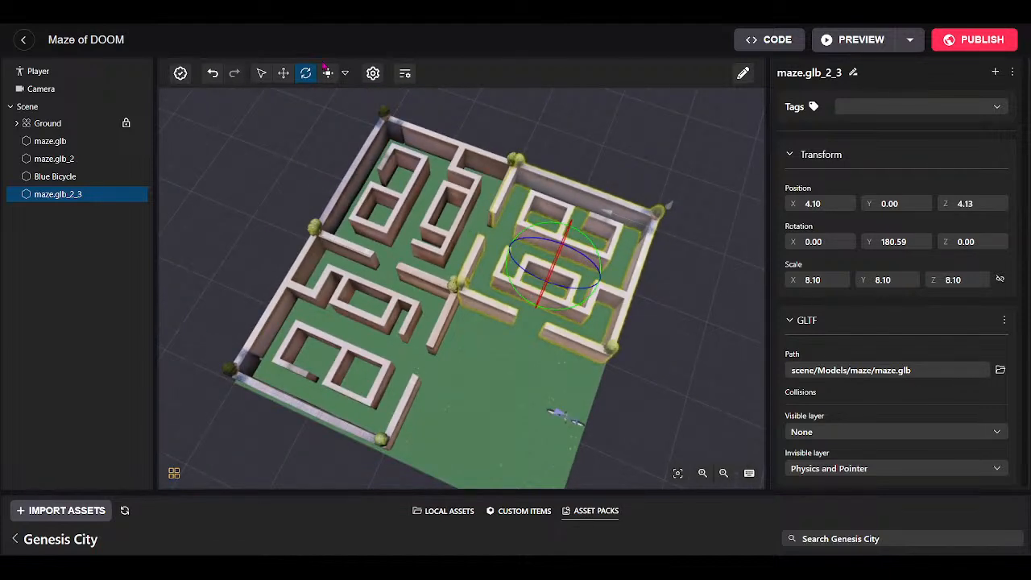
pyautogui.click(284, 73)
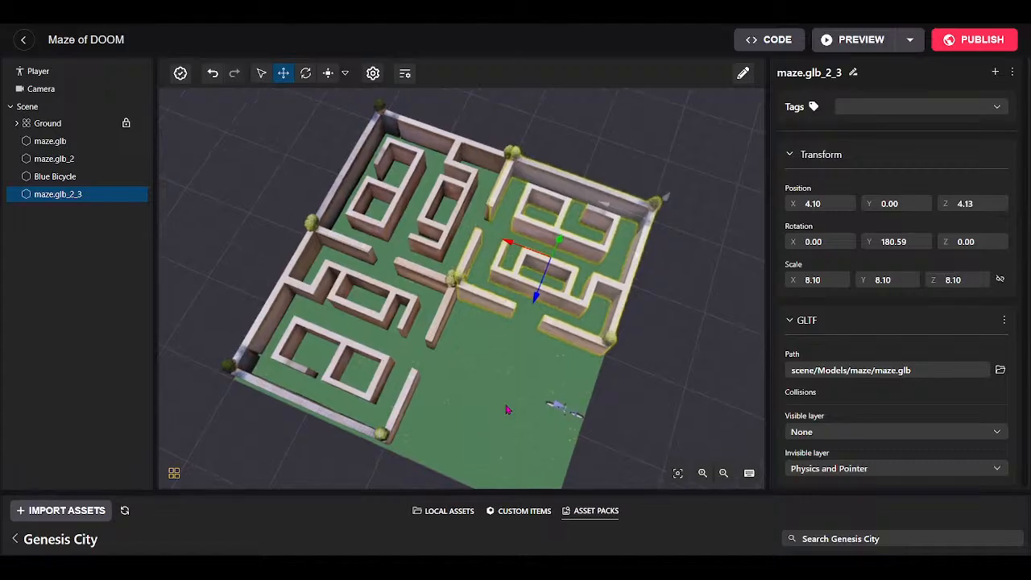
pyautogui.click(555, 408)
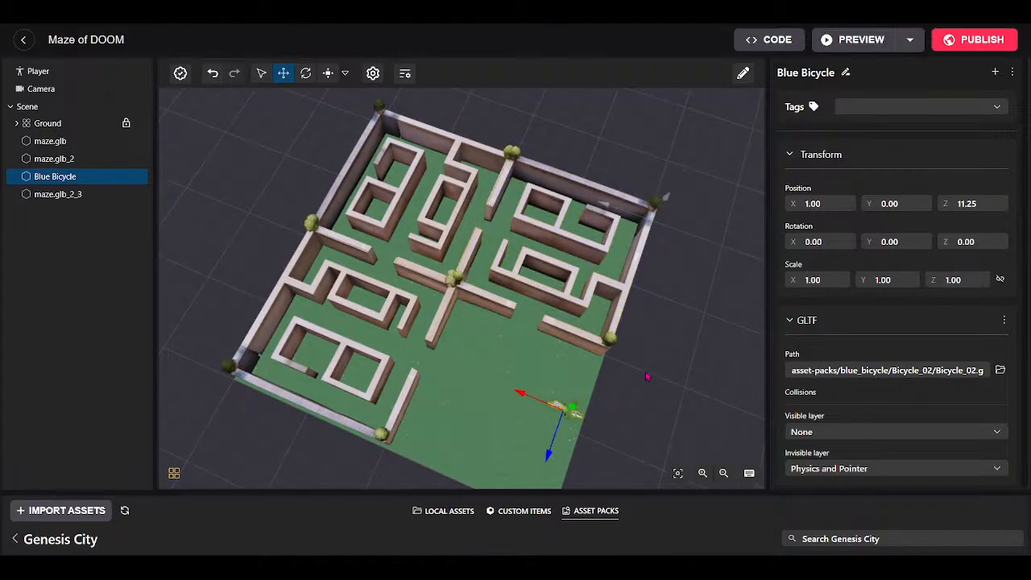
pyautogui.moveTo(648, 377); pyautogui.dragTo(267, 380)
pyautogui.scroll(4, 510, 389)
pyautogui.scroll(-5, 510, 390)
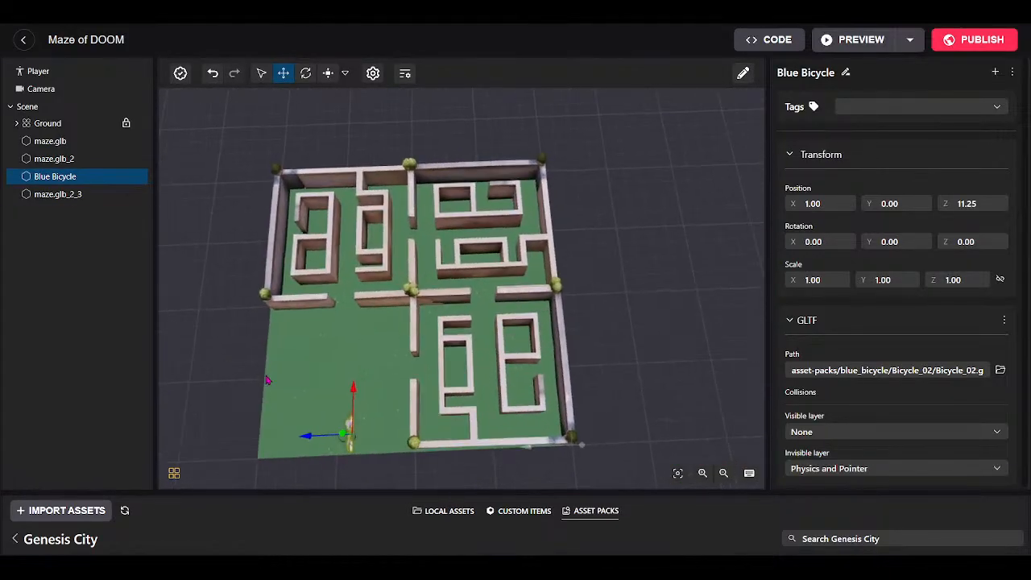
pyautogui.scroll(4, 266, 380)
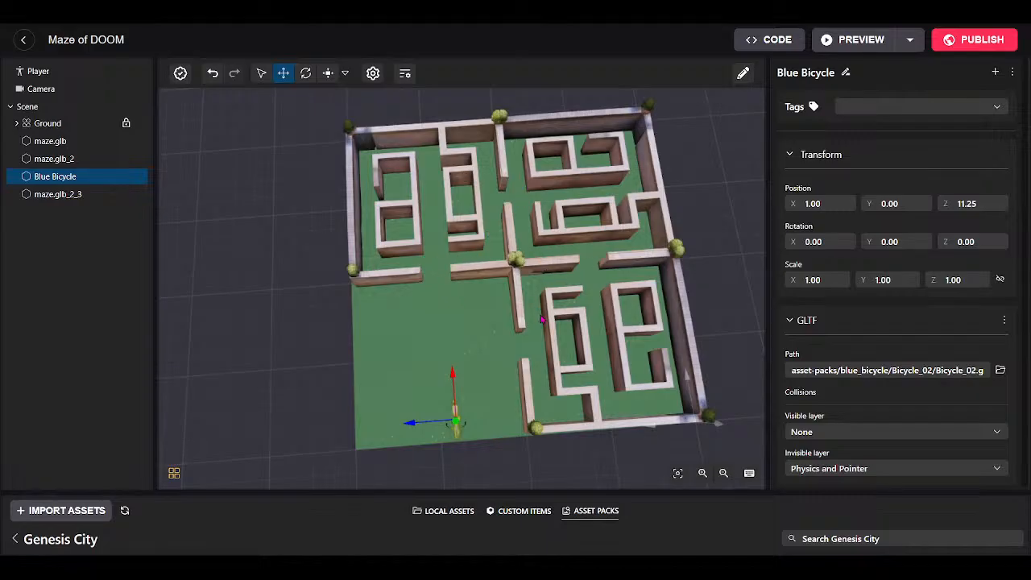
pyautogui.scroll(10, 482, 334)
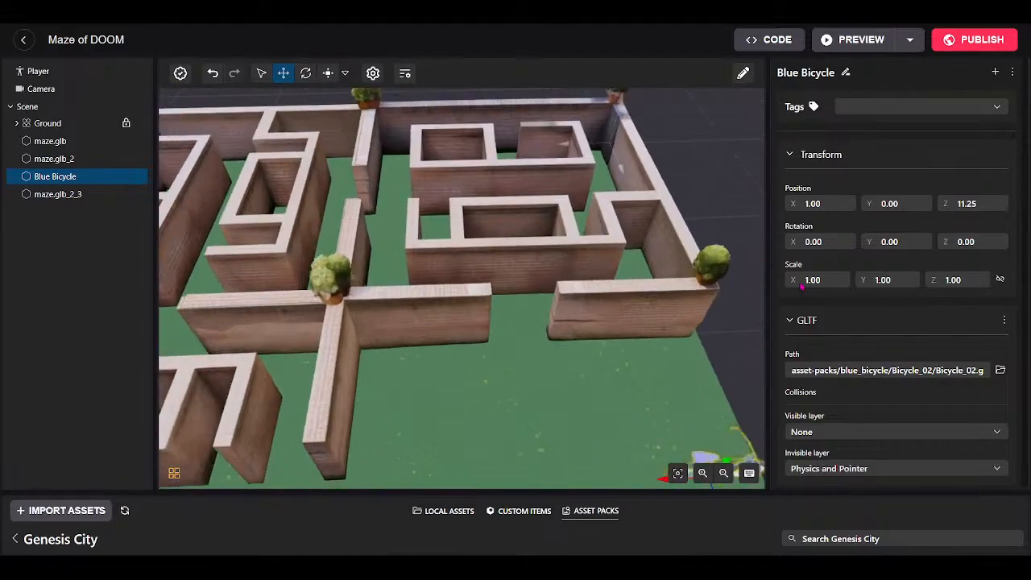
pyautogui.moveTo(801, 287); pyautogui.dragTo(700, 232)
pyautogui.scroll(-8, 615, 189)
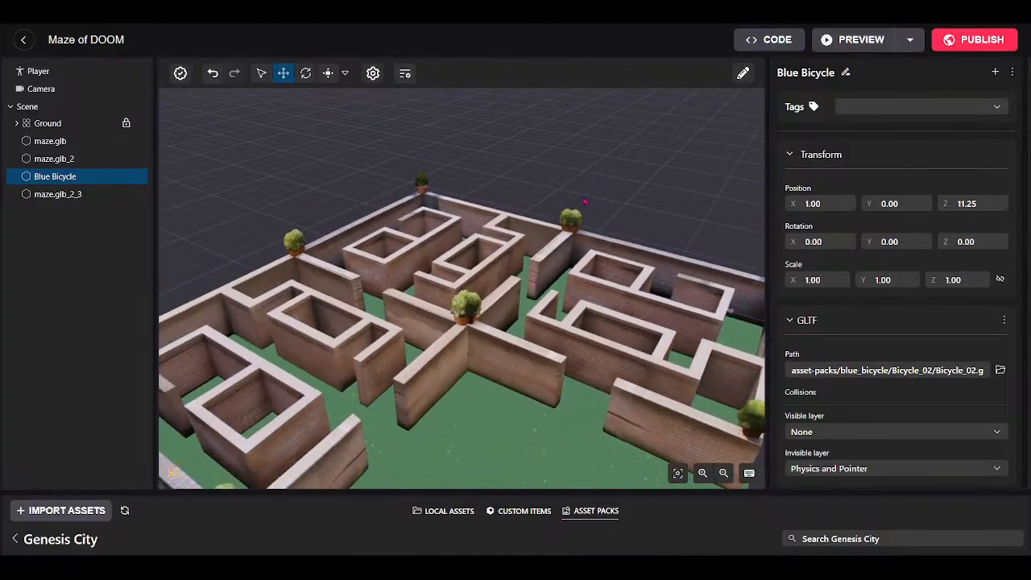
pyautogui.scroll(6, 638, 363)
pyautogui.moveTo(639, 363); pyautogui.dragTo(541, 98)
pyautogui.scroll(-8, 531, 123)
pyautogui.scroll(3, 541, 97)
pyautogui.scroll(-5, 503, 326)
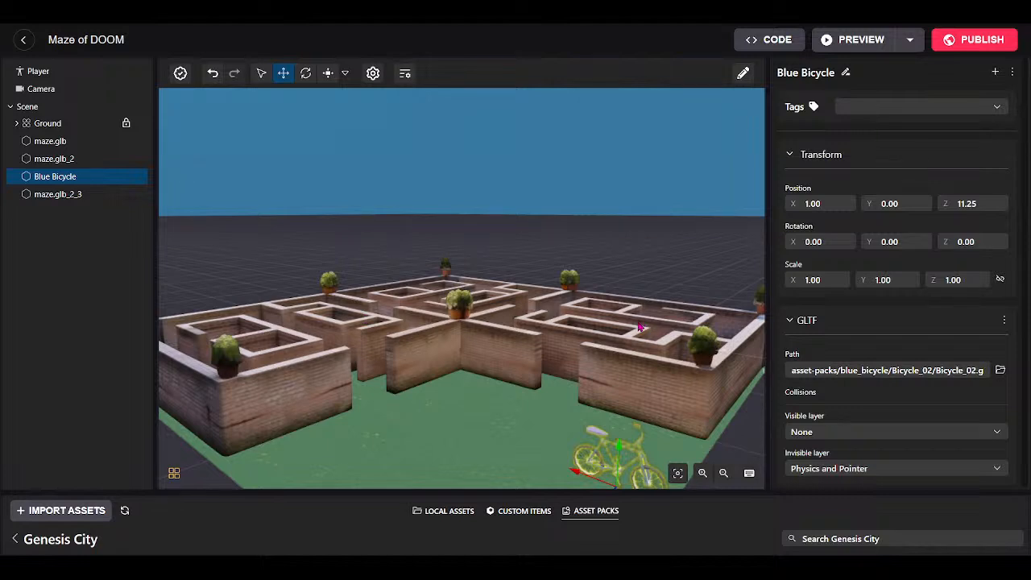
pyautogui.moveTo(511, 454); pyautogui.dragTo(443, 385)
pyautogui.press('r')
pyautogui.press('w')
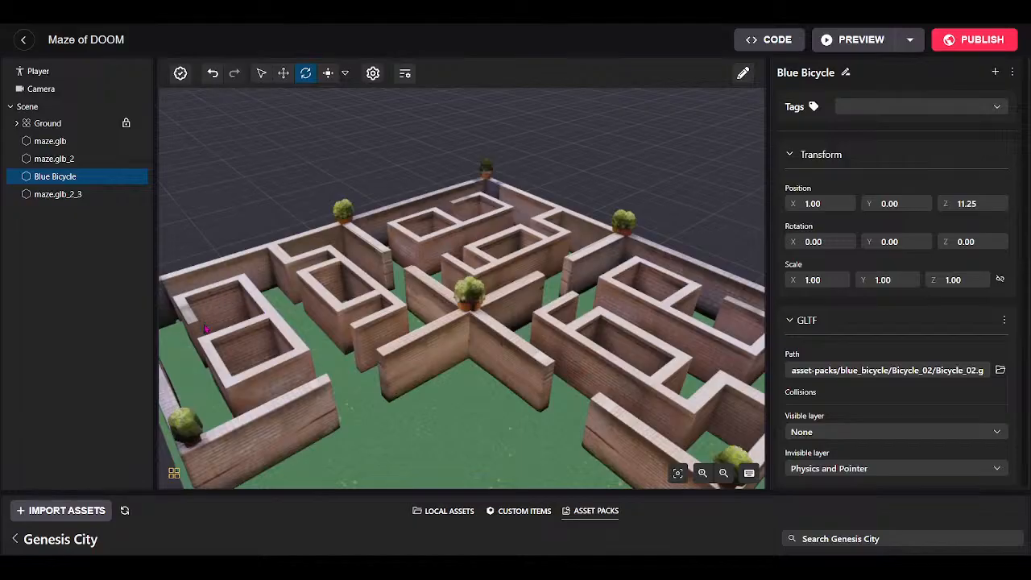
pyautogui.moveTo(387, 331); pyautogui.dragTo(531, 339)
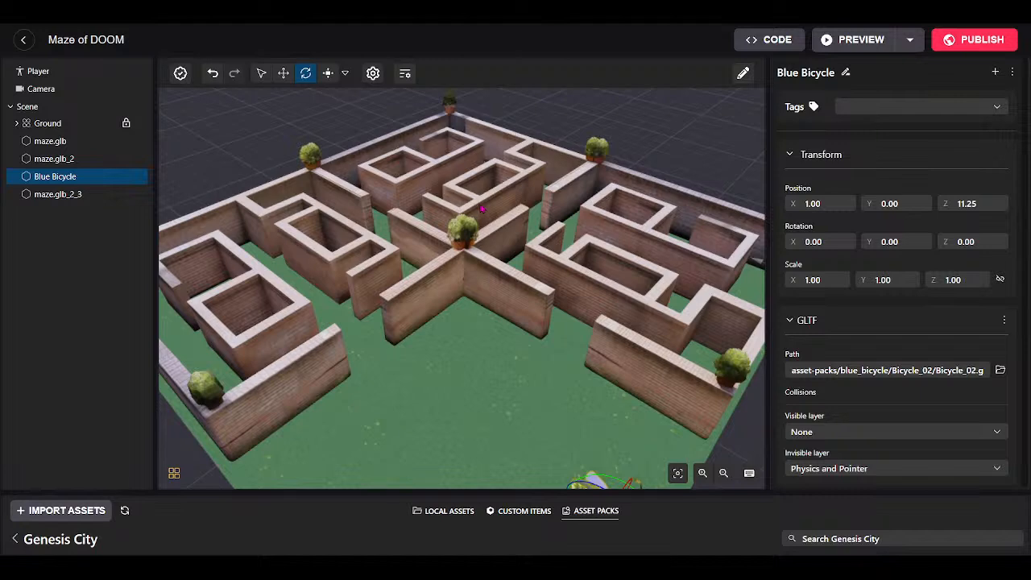
pyautogui.press('w')
pyautogui.moveTo(497, 319)
pyautogui.mouseDown()
pyautogui.moveTo(478, 322)
pyautogui.moveTo(510, 309)
pyautogui.mouseUp()
pyautogui.press('a')
pyautogui.press('s')
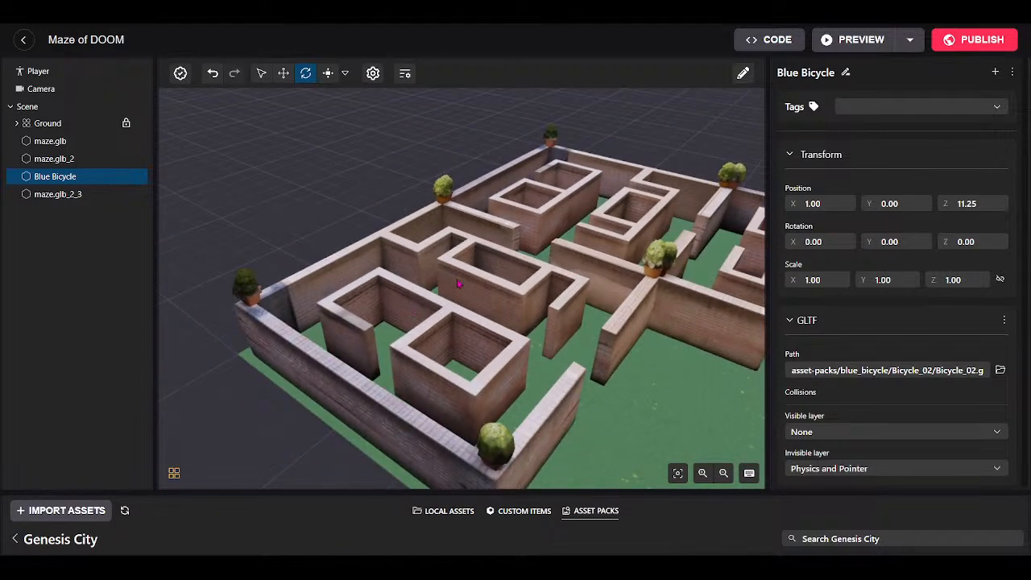
pyautogui.moveTo(646, 353); pyautogui.dragTo(515, 392)
pyautogui.press('s')
pyautogui.press('d')
pyautogui.press('w')
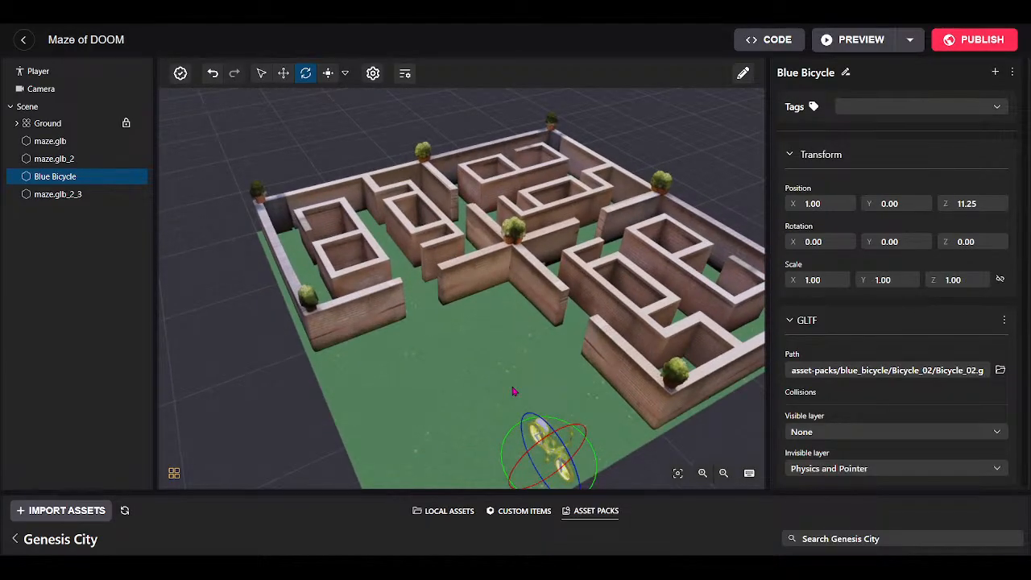
pyautogui.press('w')
pyautogui.moveTo(483, 343); pyautogui.dragTo(849, 338)
pyautogui.press('a')
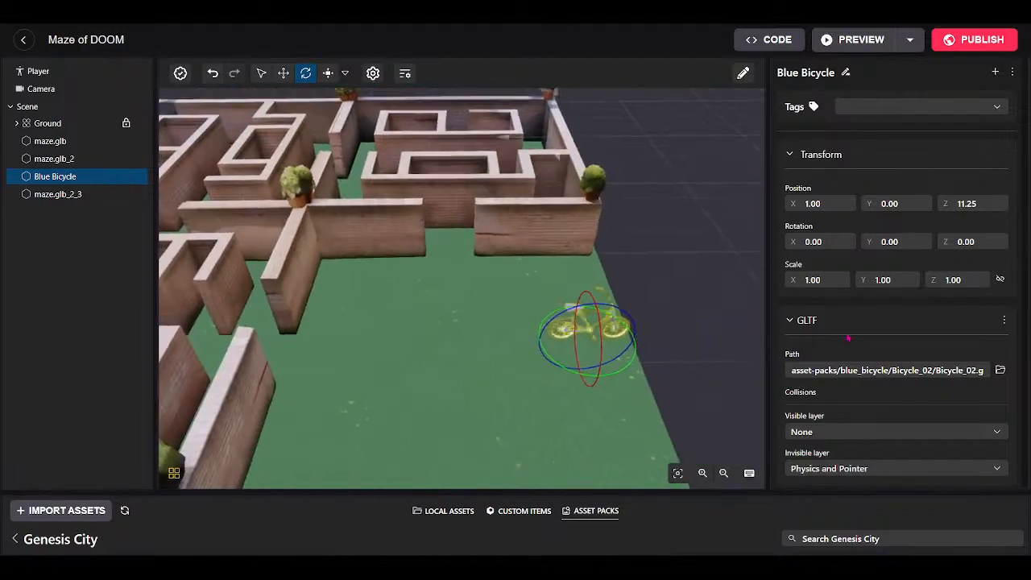
pyautogui.press('w')
pyautogui.moveTo(466, 348); pyautogui.dragTo(465, 250)
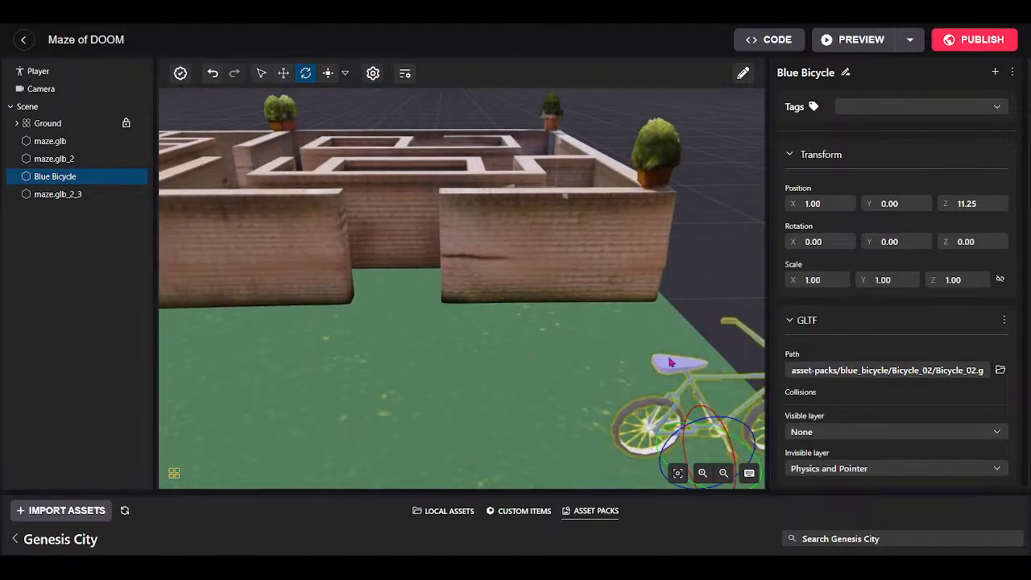
pyautogui.press('d')
pyautogui.moveTo(450, 395); pyautogui.dragTo(371, 407)
pyautogui.moveTo(648, 342); pyautogui.dragTo(502, 354)
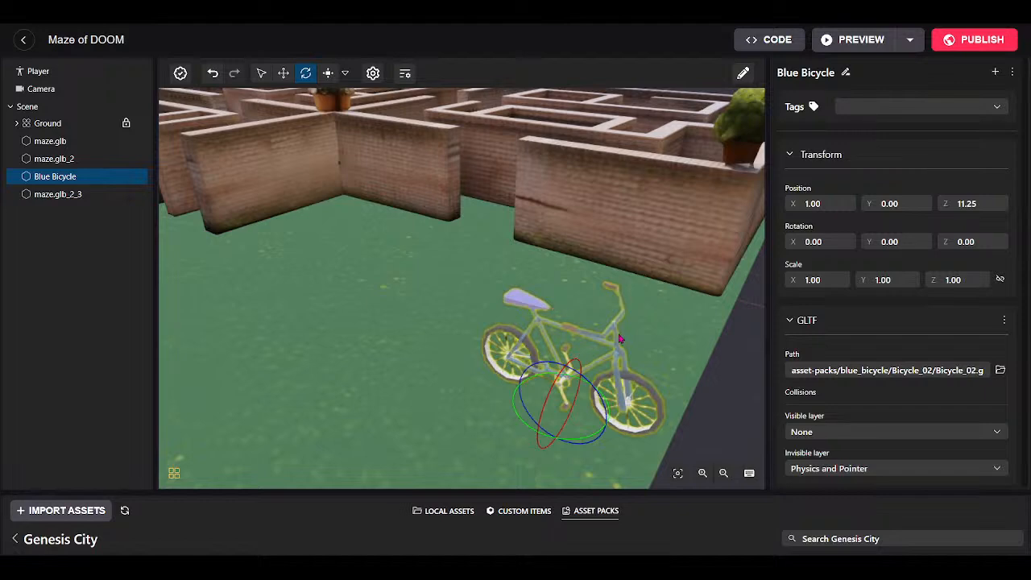
pyautogui.moveTo(451, 359); pyautogui.dragTo(276, 241)
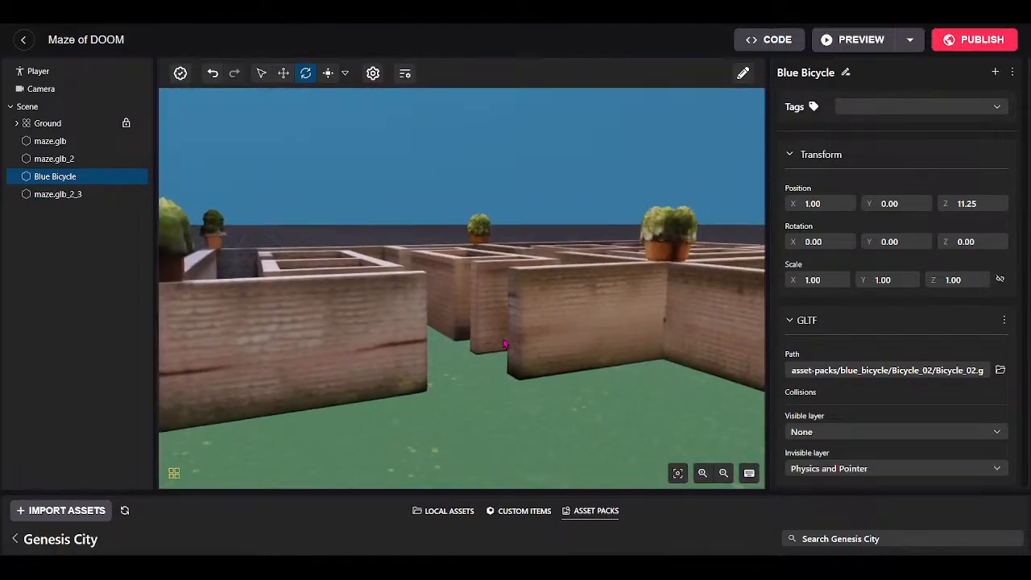
# Select maze.glb and pull the camera back to see the whole maze.
pyautogui.click(570, 302)
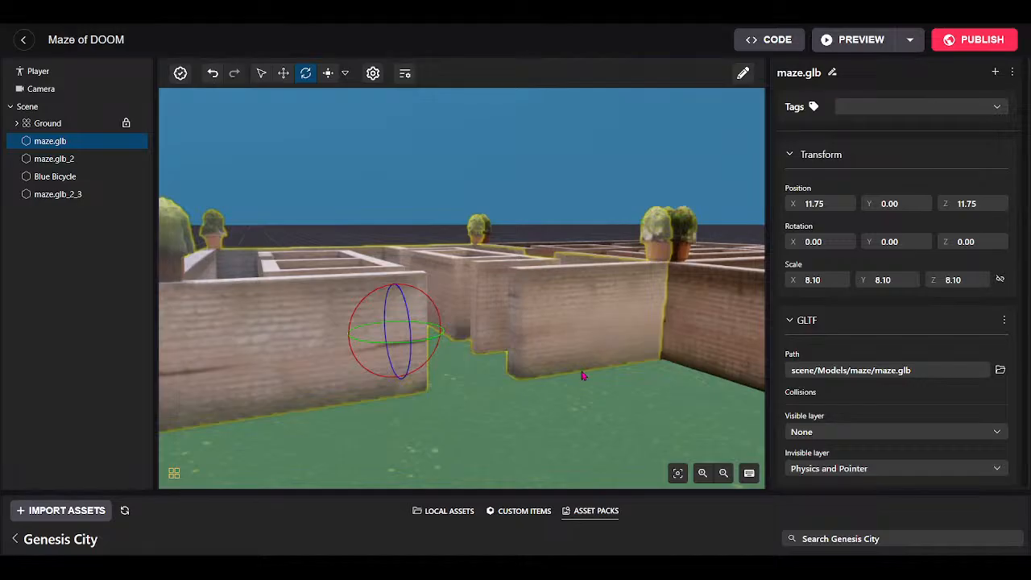
pyautogui.moveTo(587, 378); pyautogui.dragTo(571, 456)
pyautogui.press('s')
pyautogui.press('w')
pyautogui.press('s')
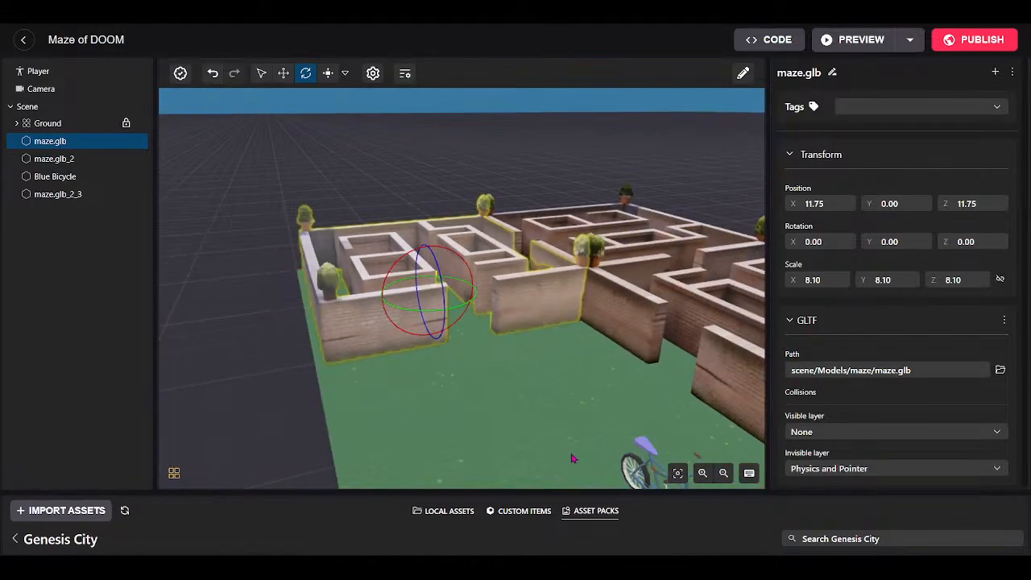
pyautogui.scroll(-1, 928, 390)
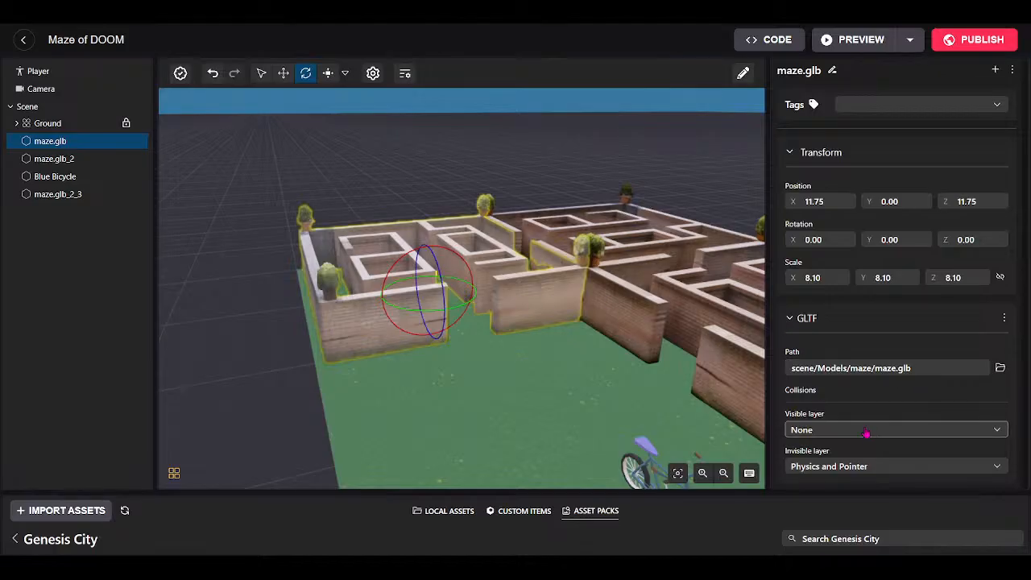
pyautogui.moveTo(485, 381); pyautogui.dragTo(562, 393)
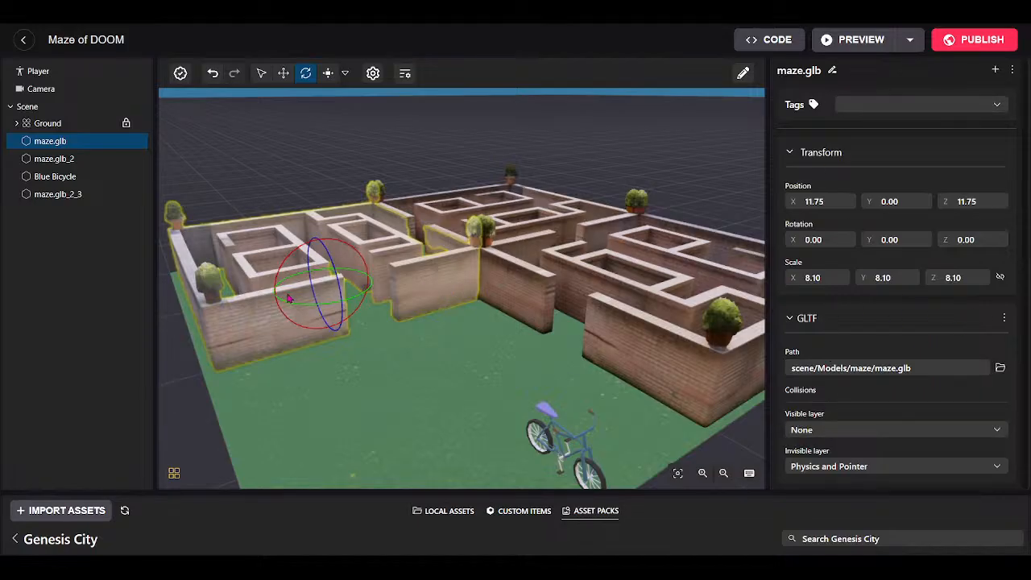
# Set the GLTF Visible layer to Physics and Pointer and Invisible layer to None.
pyautogui.click(818, 432)
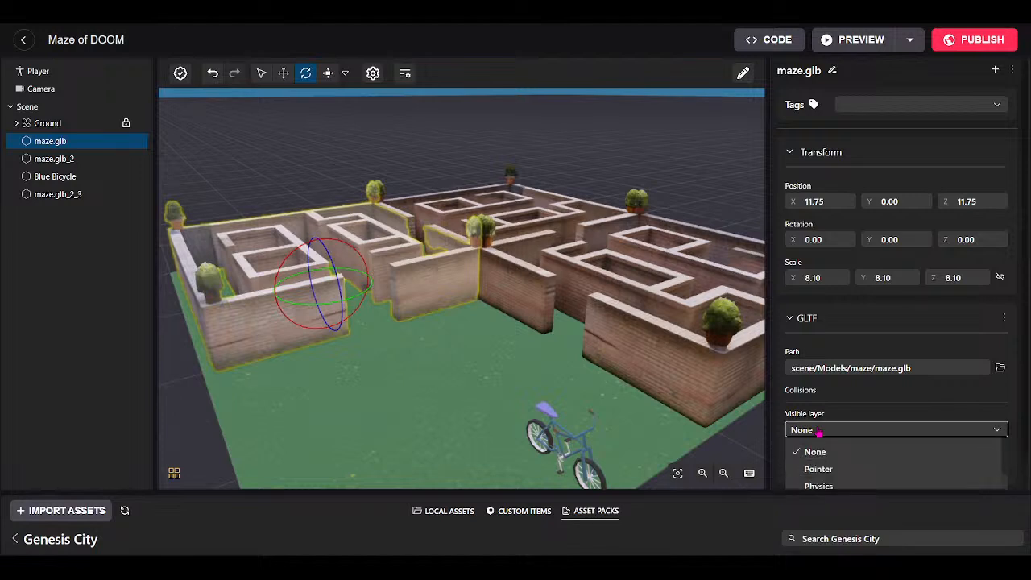
pyautogui.scroll(-2, 856, 460)
pyautogui.click(857, 459)
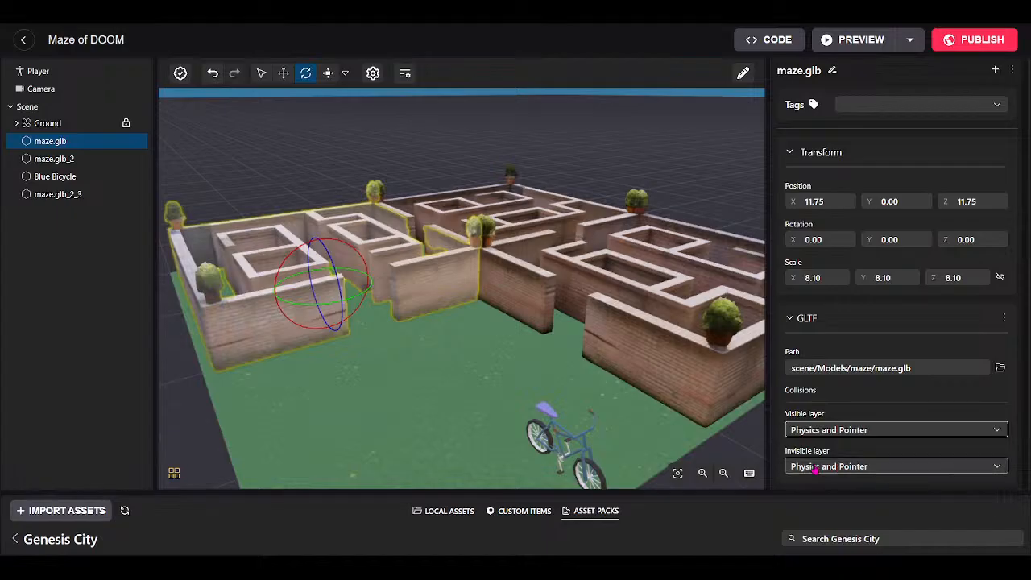
pyautogui.click(837, 467)
pyautogui.click(824, 486)
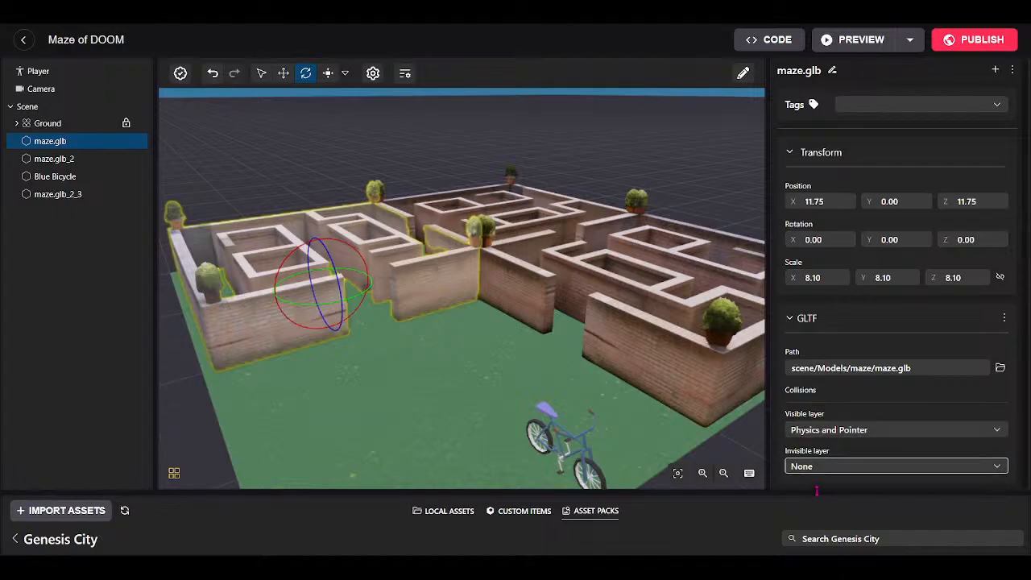
# Enlarge the 3D view and move the camera for a higher look at the maze.
pyautogui.moveTo(816, 490); pyautogui.dragTo(819, 521)
pyautogui.moveTo(459, 409); pyautogui.dragTo(475, 414)
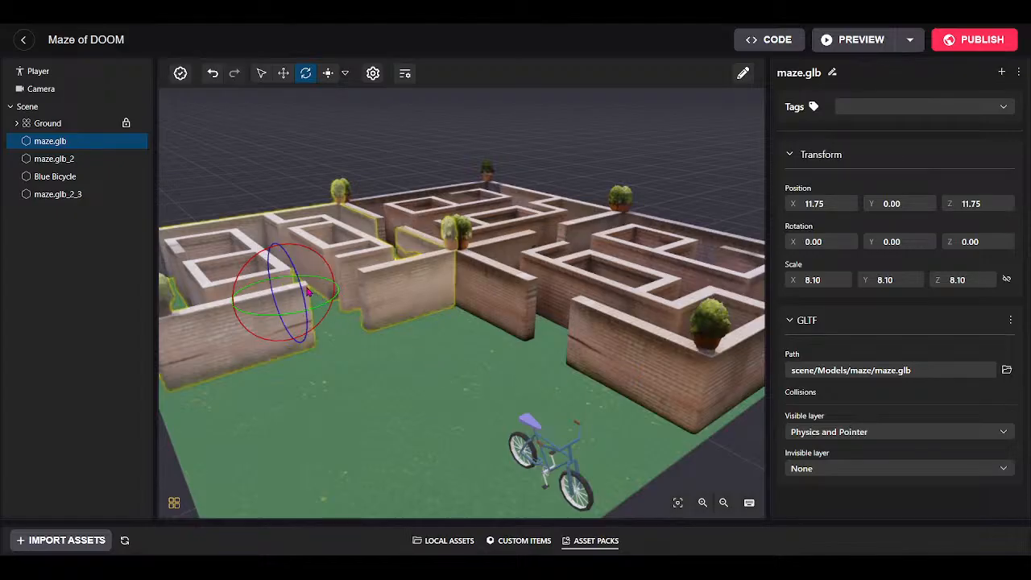
pyautogui.moveTo(365, 404); pyautogui.dragTo(342, 366)
pyautogui.press('w')
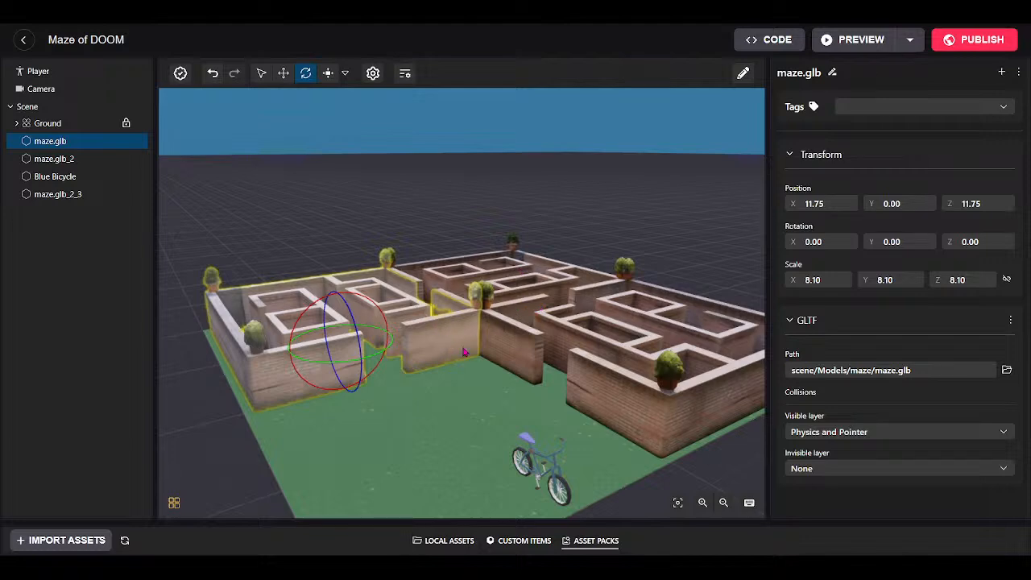
pyautogui.moveTo(476, 378); pyautogui.dragTo(498, 437)
pyautogui.scroll(3, 501, 293)
pyautogui.scroll(-4, 498, 437)
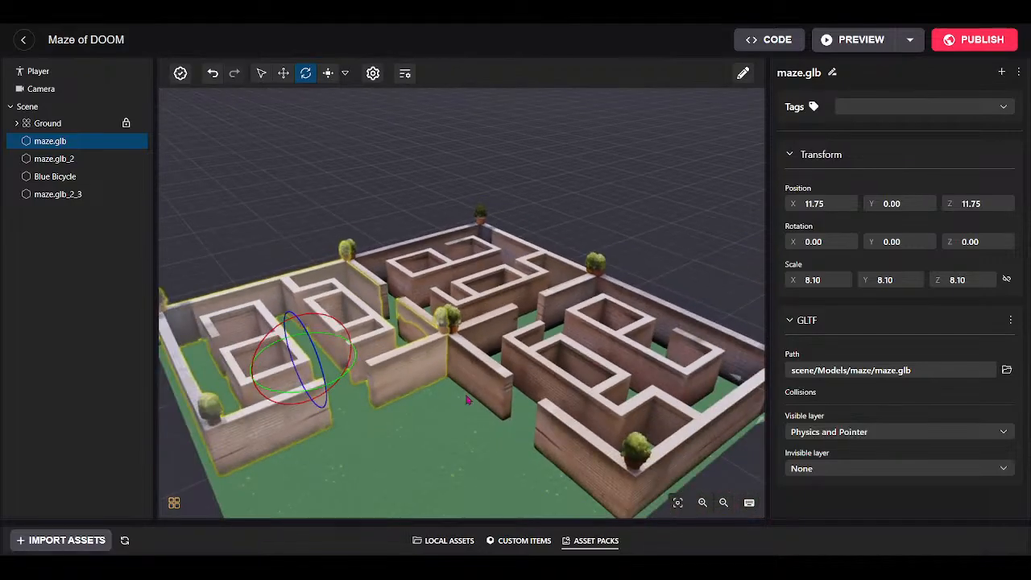
# Set the visible collision layer to Physics and Pointer on the maze pieces.
pyautogui.click(442, 284)
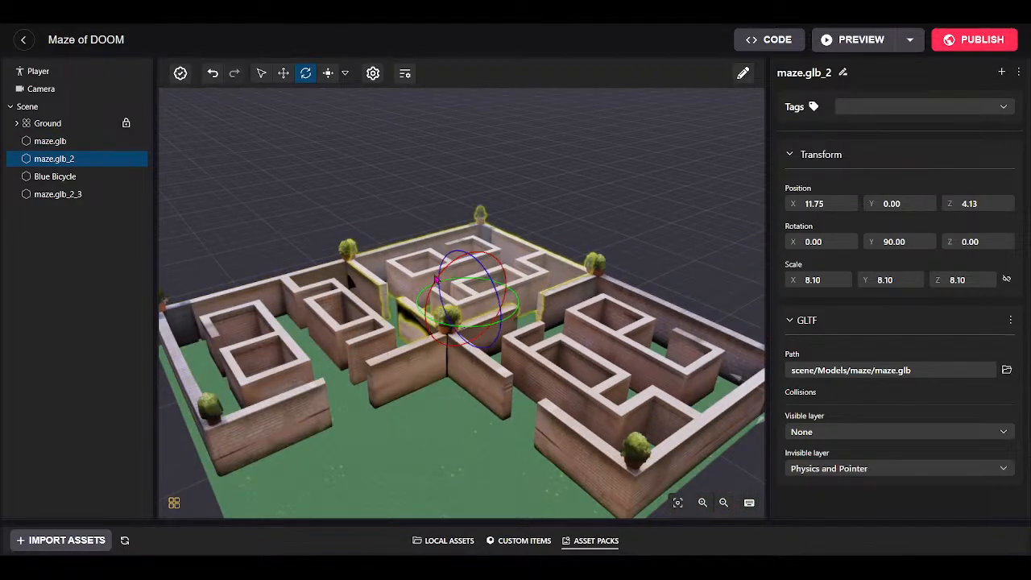
pyautogui.click(345, 332)
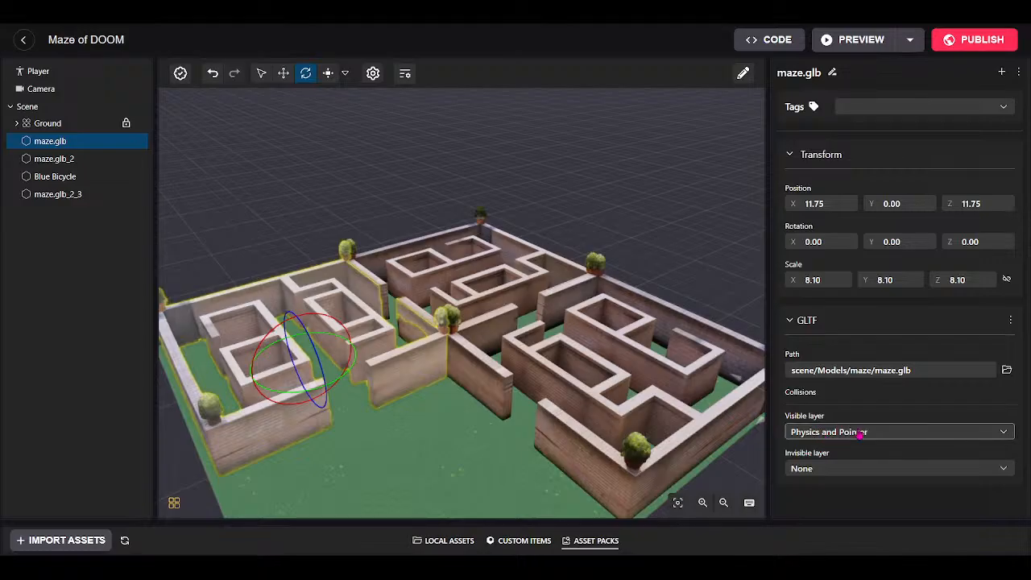
pyautogui.click(473, 292)
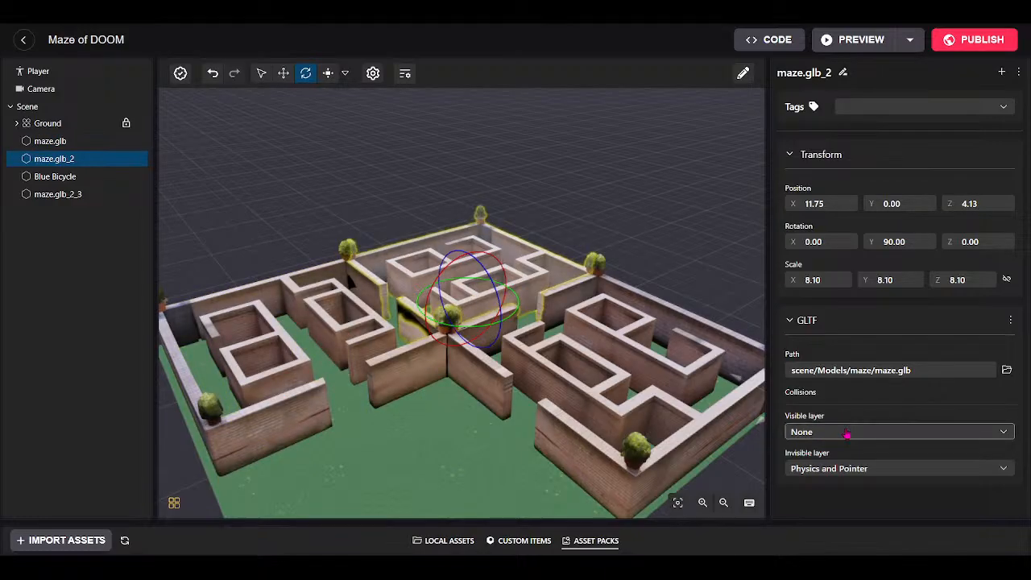
pyautogui.click(846, 430)
pyautogui.click(851, 506)
pyautogui.click(652, 372)
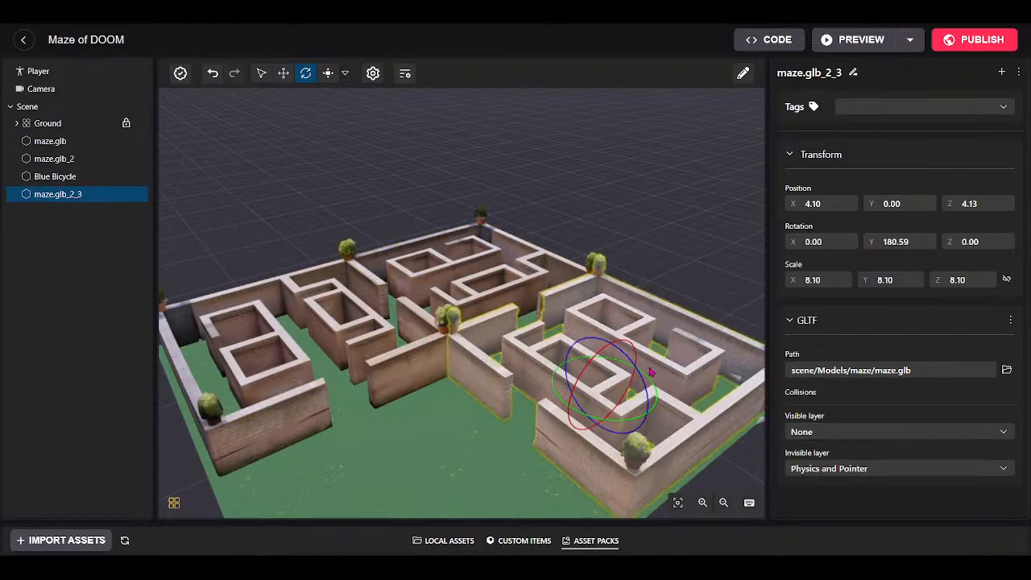
pyautogui.click(818, 433)
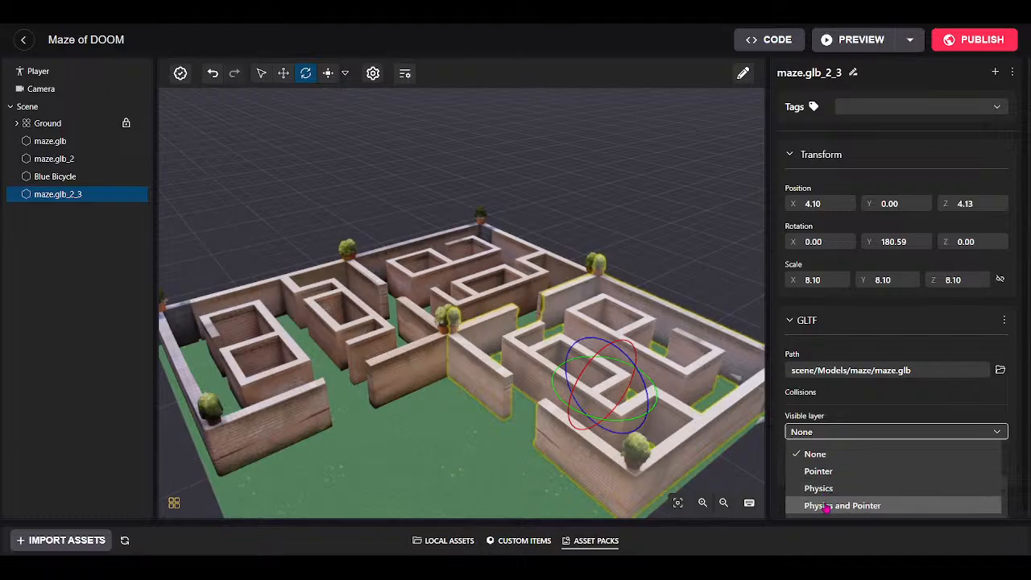
pyautogui.click(826, 505)
# Set the invisible collision layer to None on maze.glb_2 and maze.glb_2_3, then select the Blue Bicycle.
pyautogui.click(349, 323)
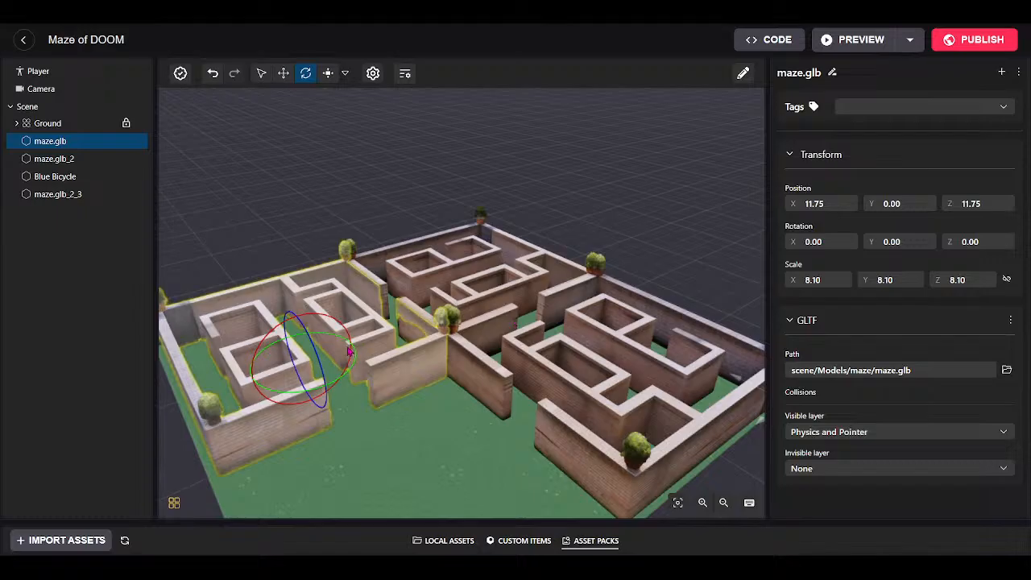
pyautogui.click(455, 269)
pyautogui.click(879, 474)
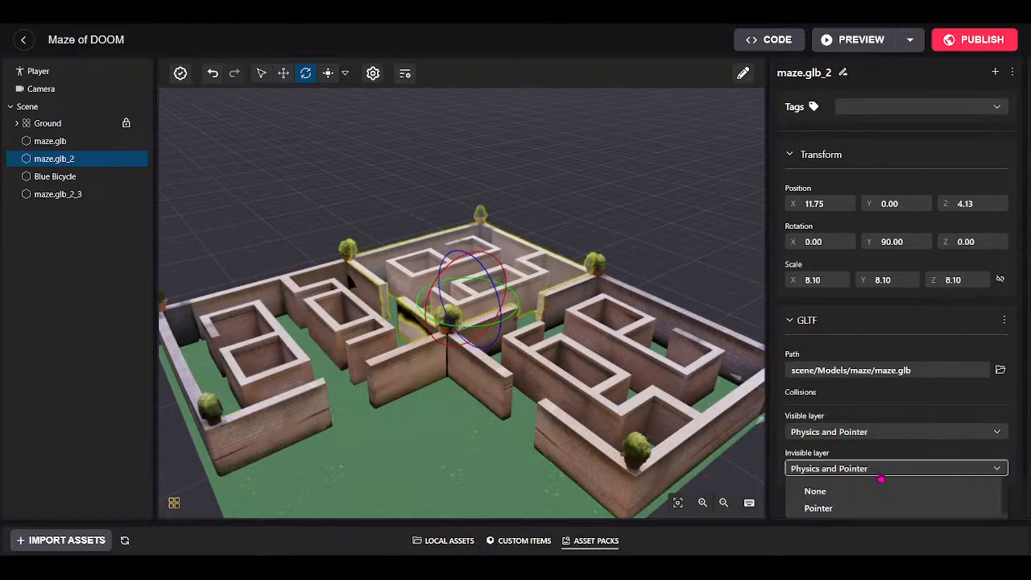
pyautogui.click(826, 490)
pyautogui.click(821, 468)
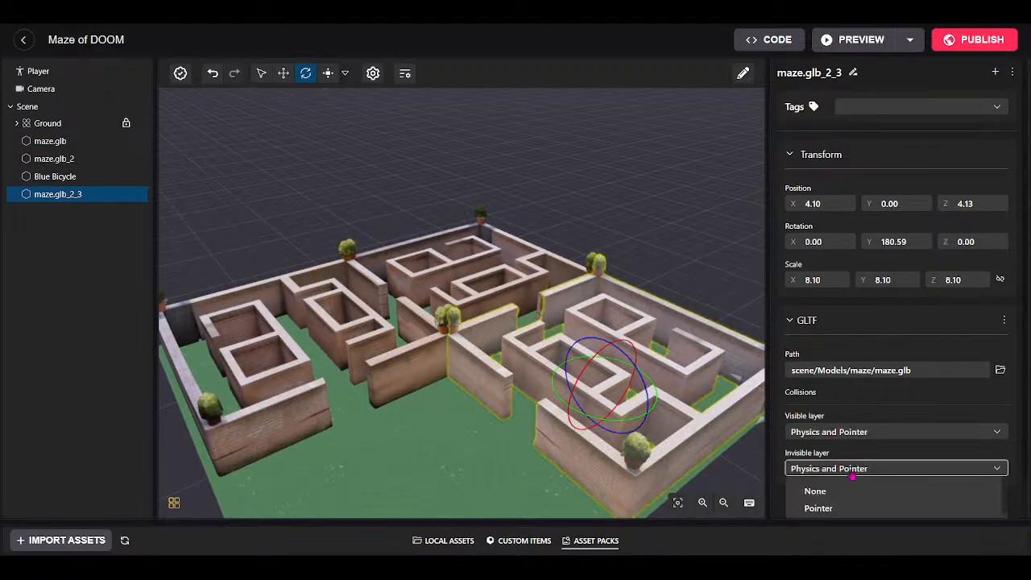
pyautogui.click(826, 489)
pyautogui.moveTo(423, 448); pyautogui.dragTo(611, 451, button='right')
pyautogui.click(588, 366)
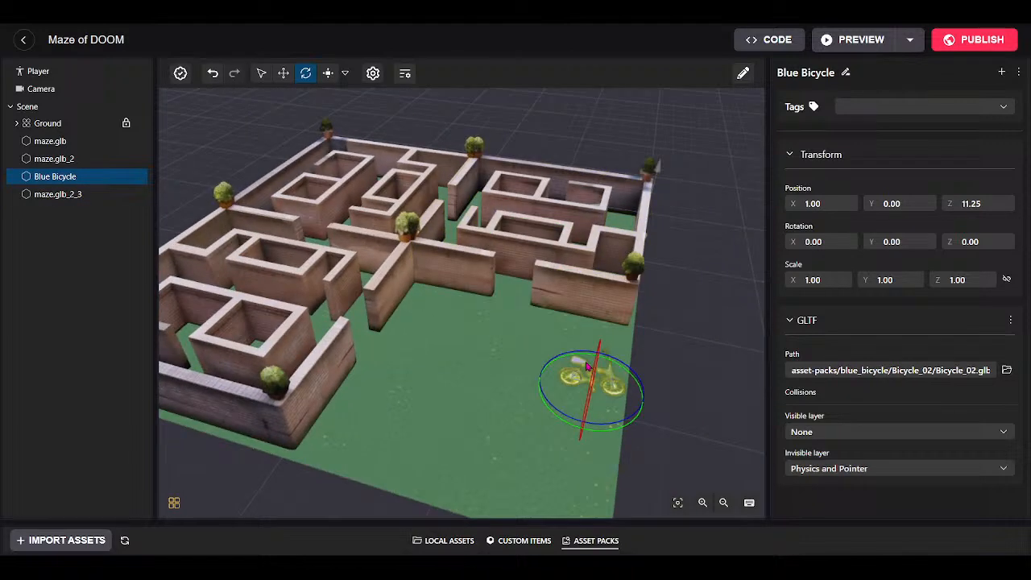
# Move the Blue Bicycle to X 6.32, Z 11.71 in front of the maze centre.
pyautogui.click(284, 73)
pyautogui.moveTo(593, 426); pyautogui.dragTo(416, 388)
pyautogui.moveTo(470, 398); pyautogui.dragTo(299, 419, button='right')
pyautogui.scroll(4, 340, 386)
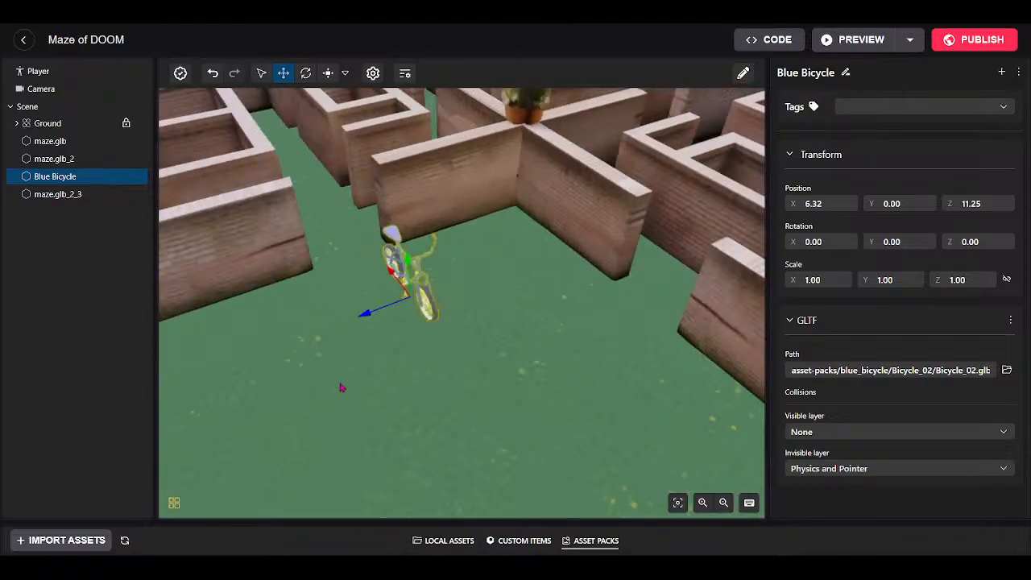
pyautogui.moveTo(497, 366); pyautogui.dragTo(393, 263, button='right')
# Rotate the bicycle to 69.35° on X and 182.80° on Y so it lies tipped over.
pyautogui.click(306, 73)
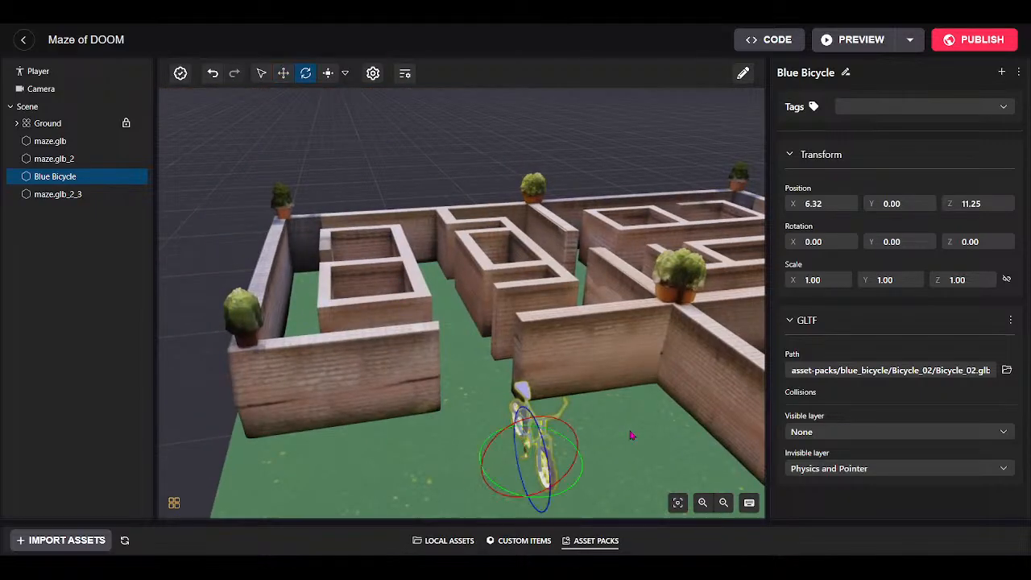
pyautogui.moveTo(513, 440); pyautogui.dragTo(495, 486)
pyautogui.moveTo(576, 489); pyautogui.dragTo(382, 513)
# Fly the camera back out to view the whole maze with the tipped bicycle.
pyautogui.press('m')
pyautogui.press('d')
pyautogui.press('w')
pyautogui.moveTo(409, 379); pyautogui.dragTo(729, 346)
pyautogui.press('a')
pyautogui.press('a')
pyautogui.press('s')
pyautogui.press('a')
# Raise the Genesis City asset pack panel and browse Decorations, Structures, Furniture and Nature.
pyautogui.moveTo(623, 519); pyautogui.dragTo(649, 294)
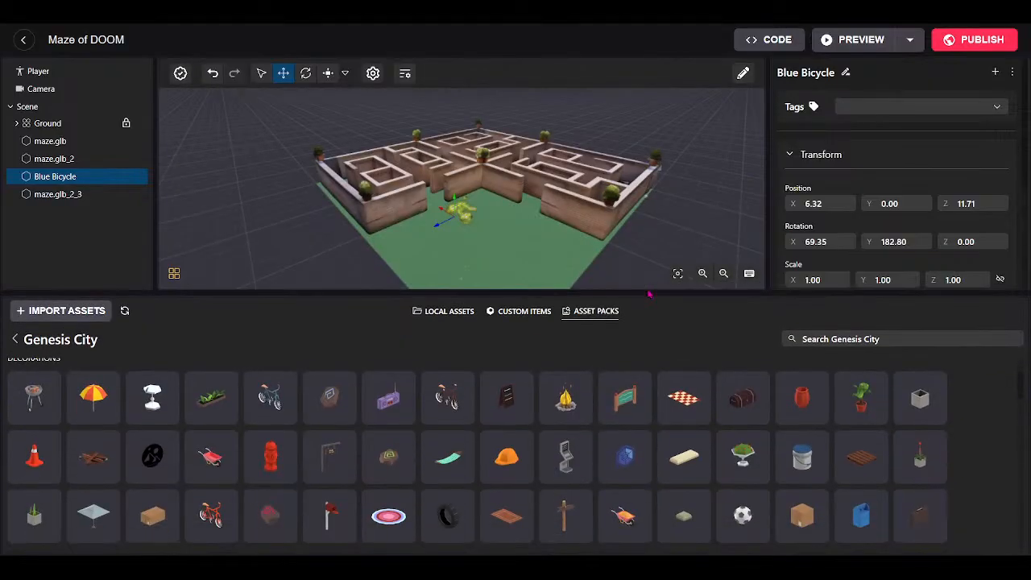
pyautogui.scroll(-3, 471, 488)
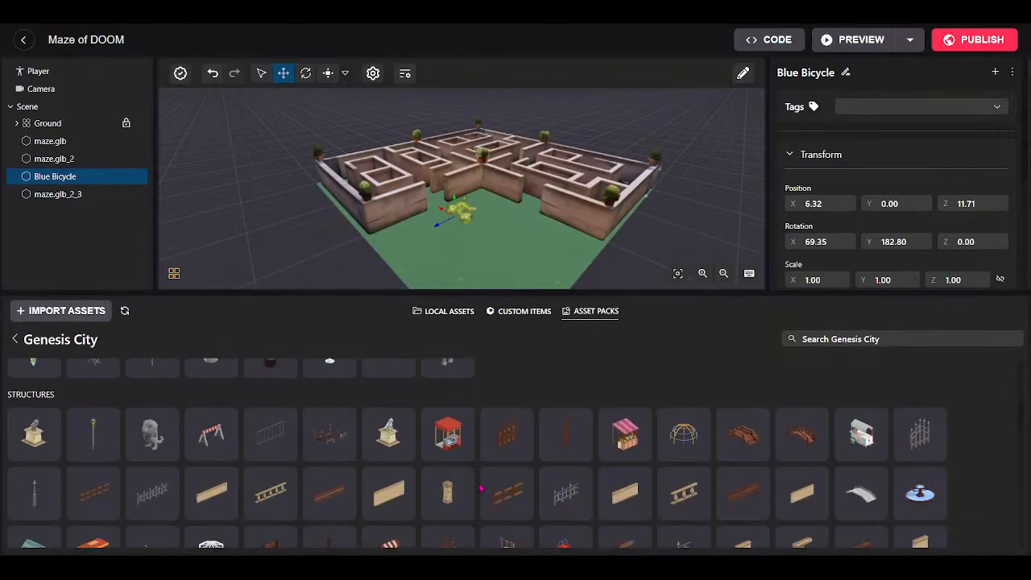
pyautogui.scroll(-3, 467, 488)
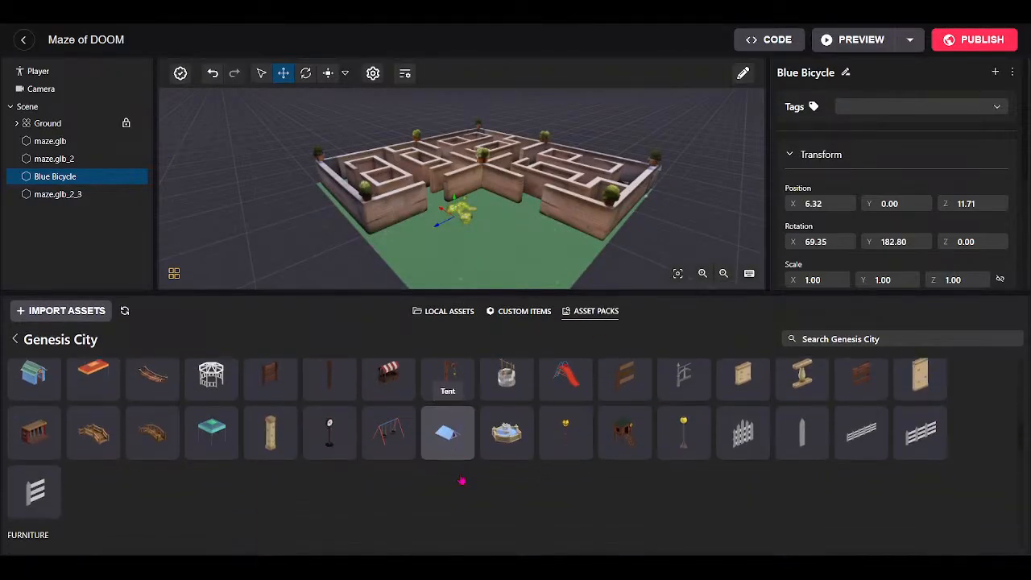
pyautogui.scroll(-6, 461, 479)
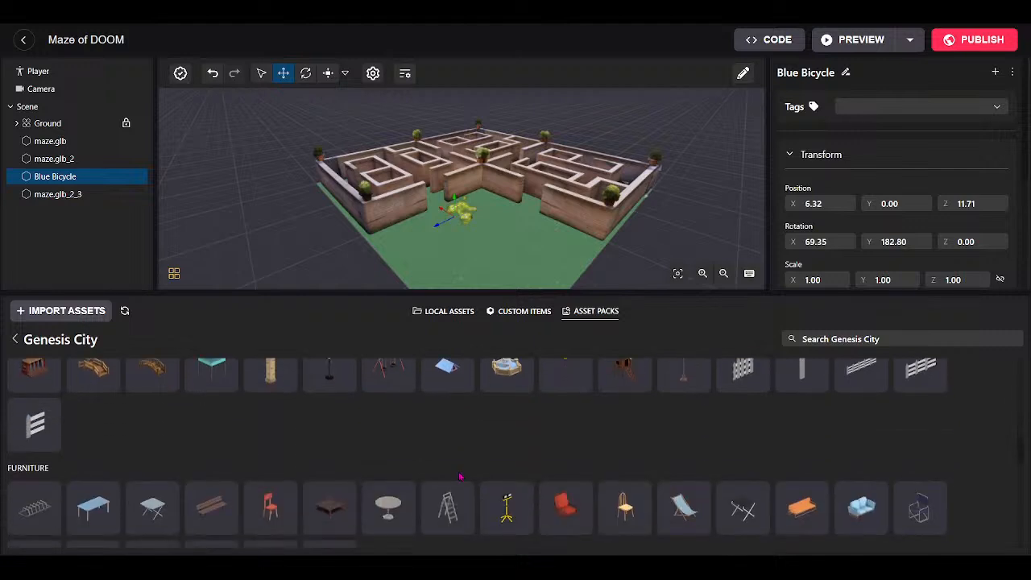
pyautogui.scroll(-10, 456, 475)
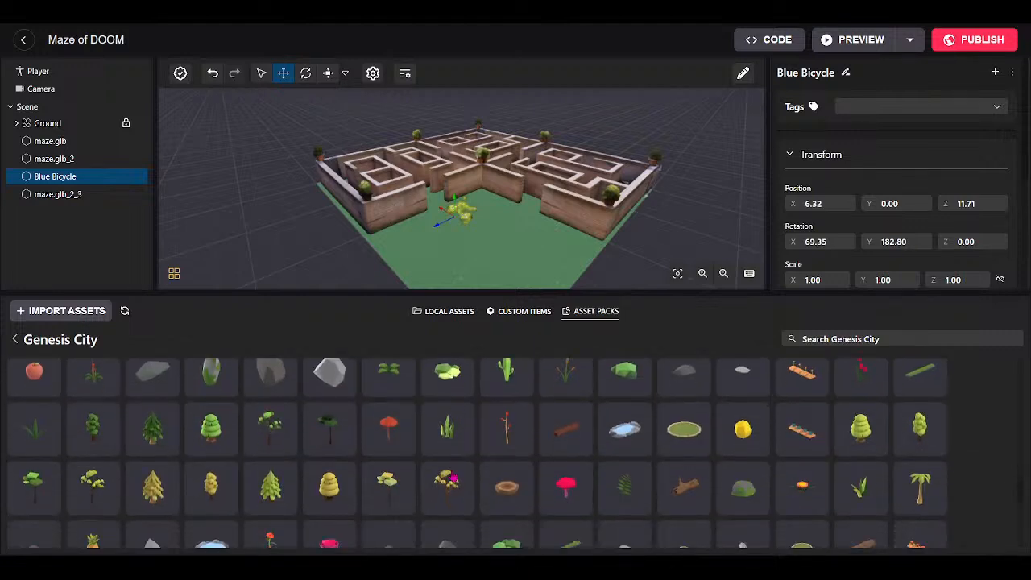
pyautogui.scroll(8, 439, 480)
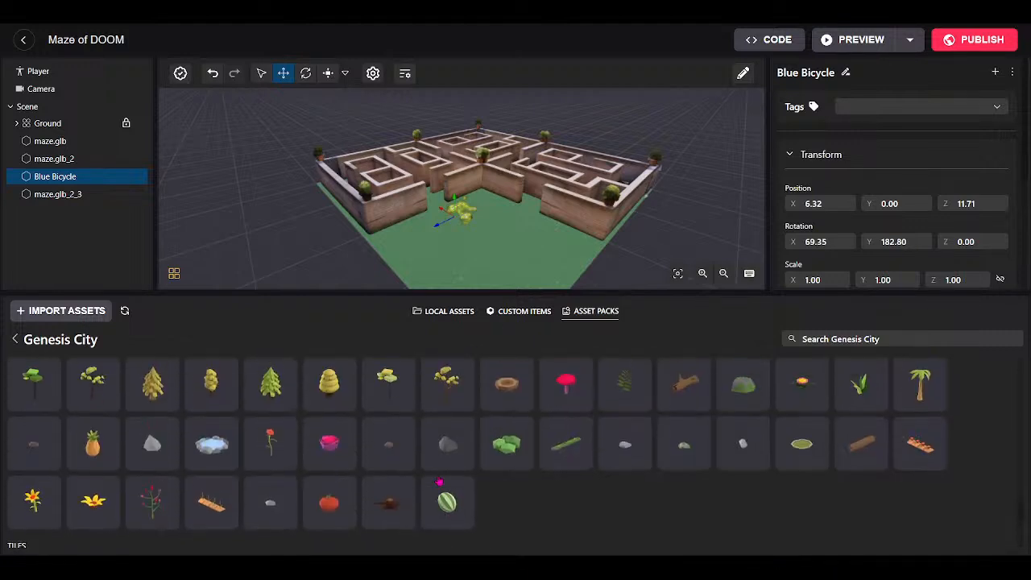
pyautogui.scroll(6, 439, 481)
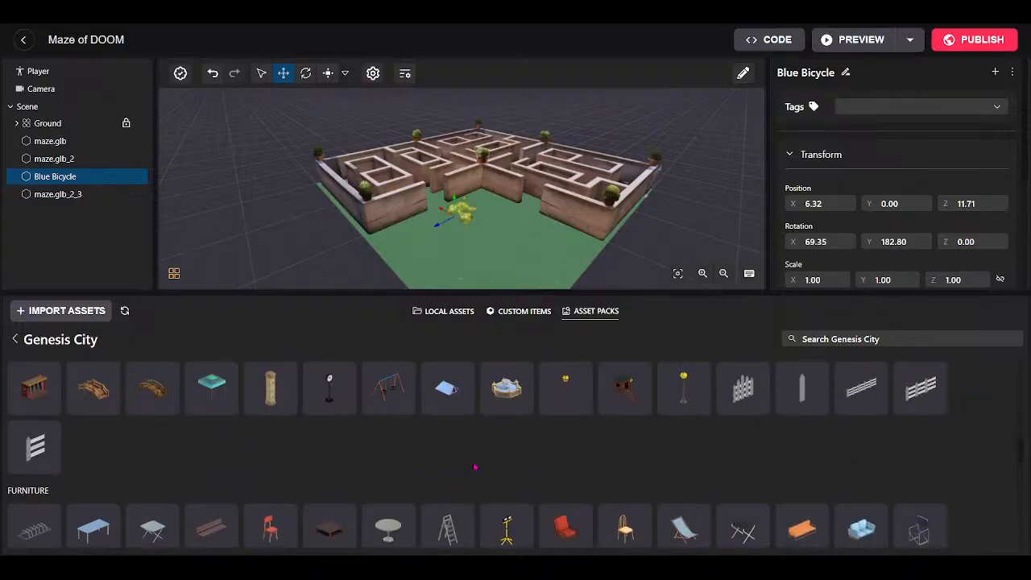
pyautogui.scroll(5, 474, 478)
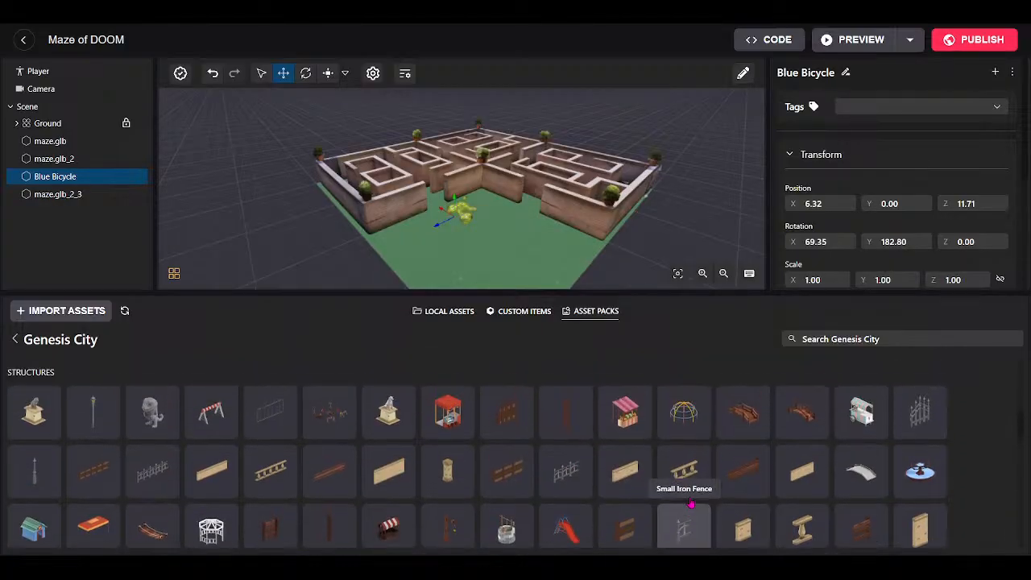
pyautogui.scroll(2, 684, 497)
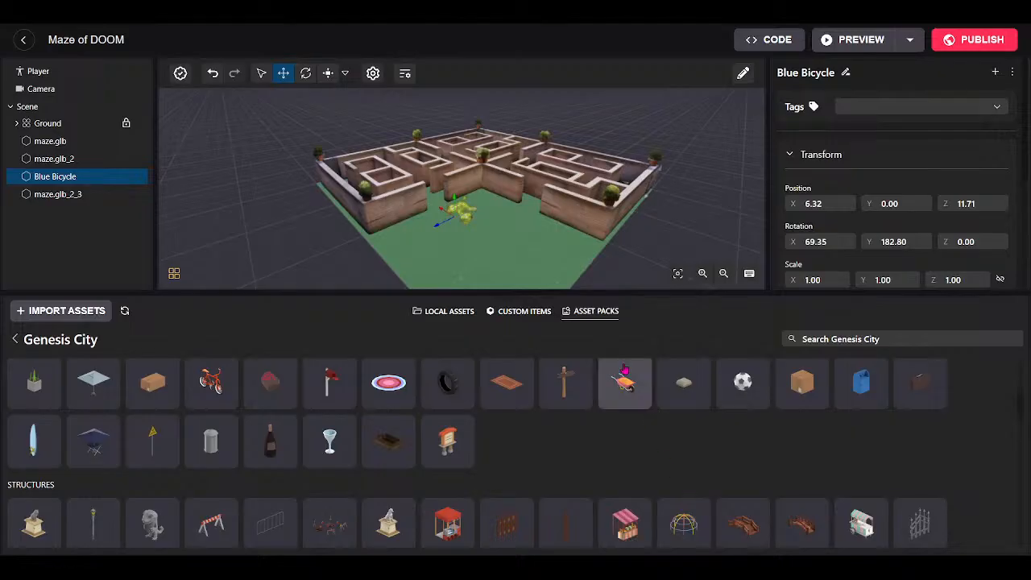
pyautogui.scroll(2, 525, 457)
pyautogui.scroll(2, 612, 500)
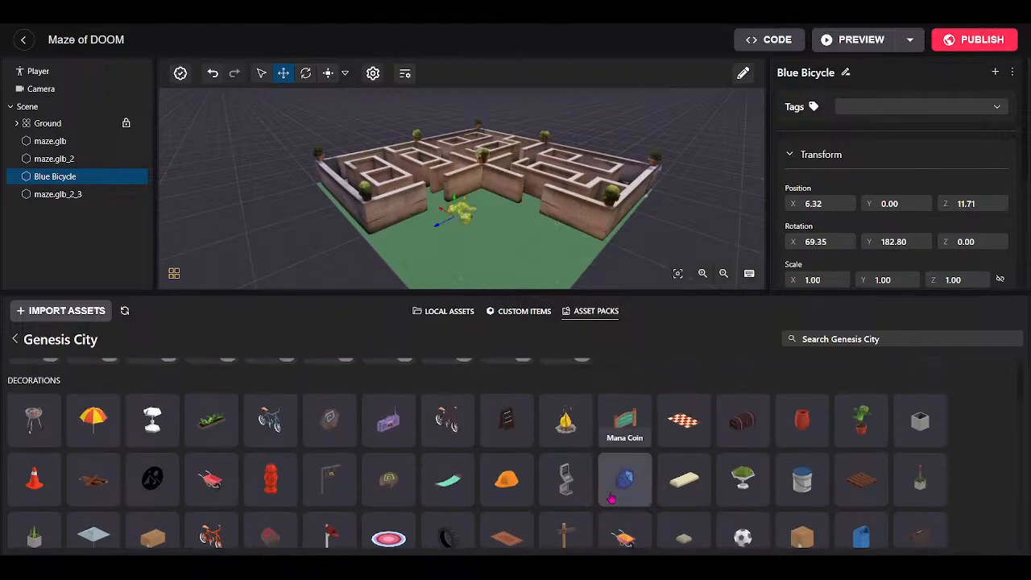
pyautogui.scroll(2, 612, 483)
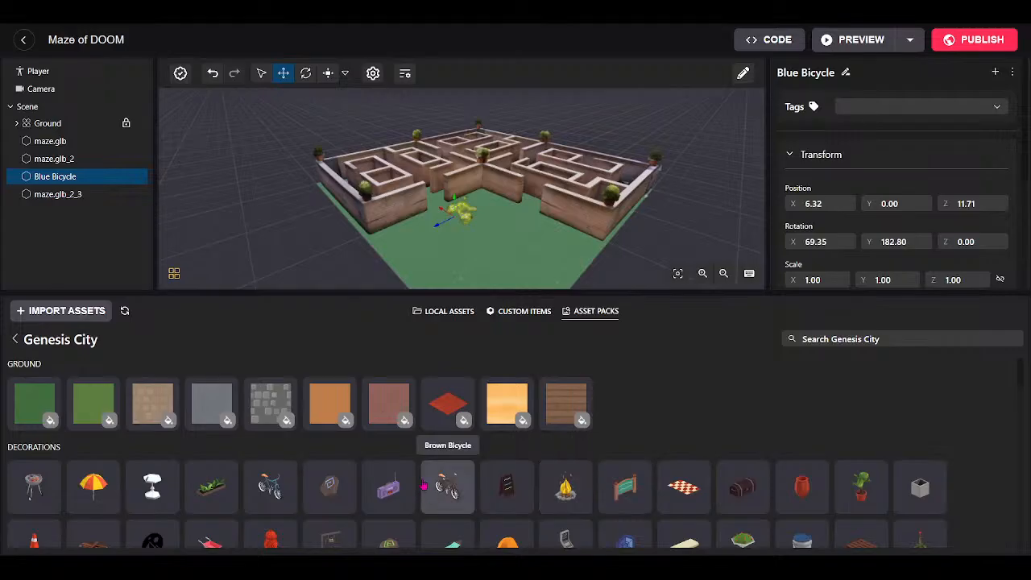
# Collapse the asset panel so the scene fills the editor, and orbit around the maze.
pyautogui.moveTo(628, 289); pyautogui.dragTo(608, 505)
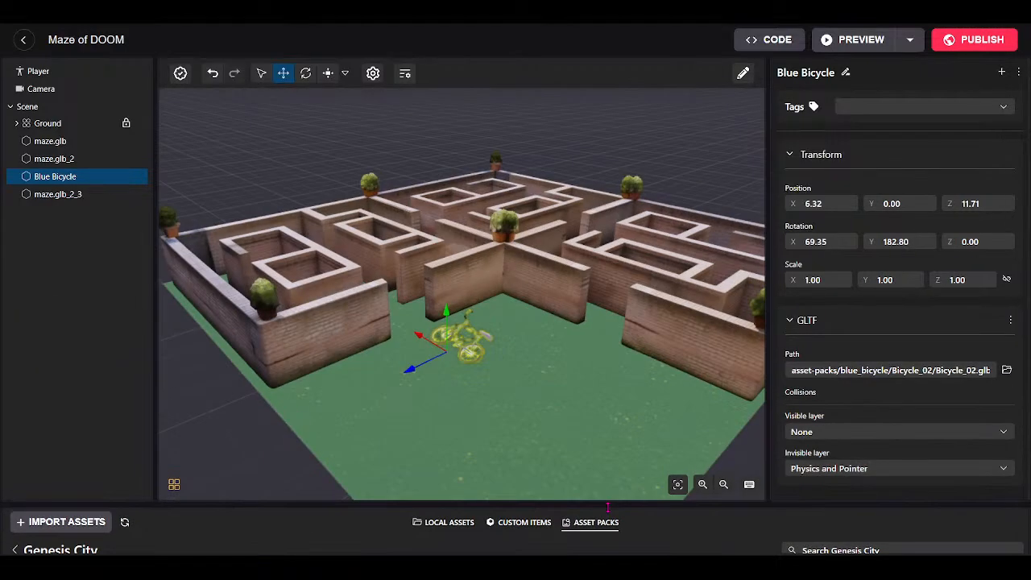
pyautogui.moveTo(487, 384); pyautogui.dragTo(524, 398)
pyautogui.moveTo(539, 469); pyautogui.dragTo(396, 408)
pyautogui.scroll(3, 476, 449)
pyautogui.scroll(-6, 475, 449)
pyautogui.scroll(4, 397, 408)
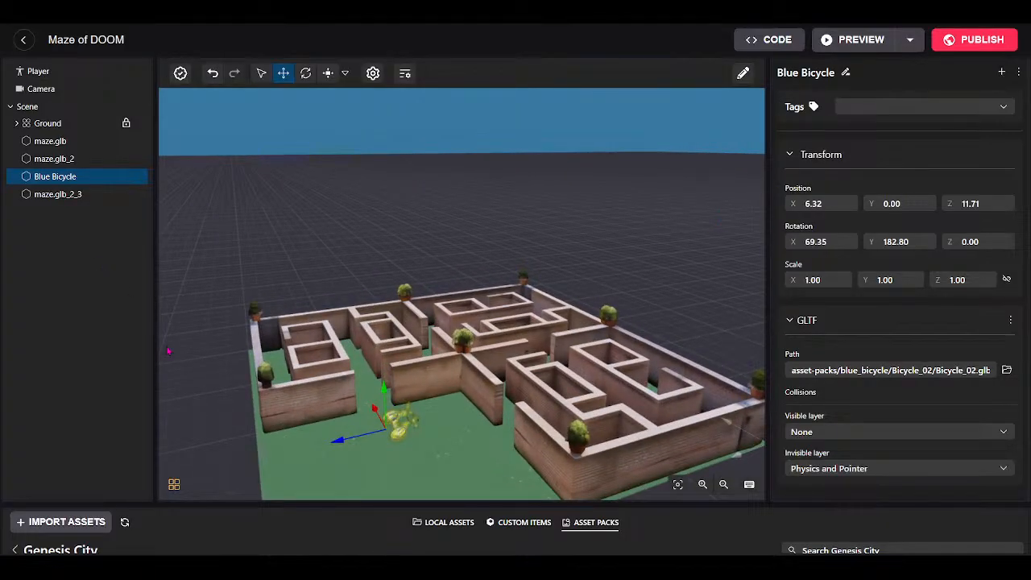
pyautogui.moveTo(230, 342); pyautogui.dragTo(352, 507)
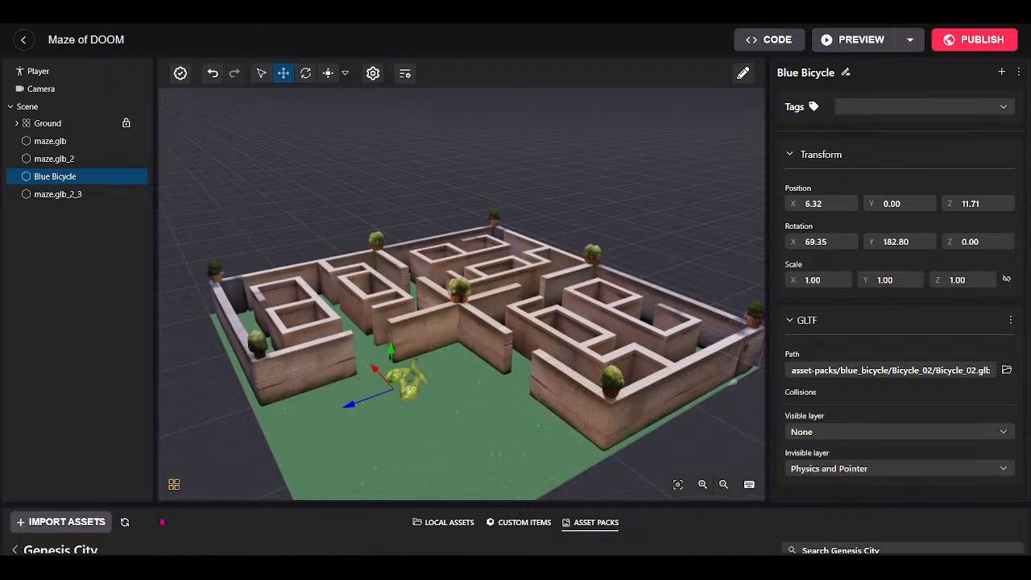
# Check the triangle, entity and material counts in Scene Optimization, then close it.
pyautogui.click(176, 493)
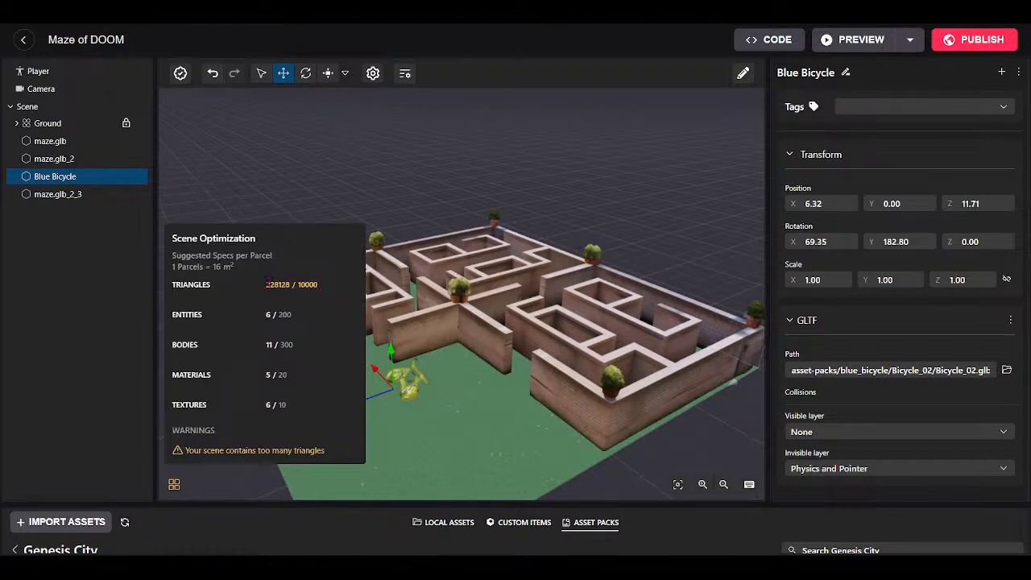
pyautogui.moveTo(267, 284); pyautogui.dragTo(279, 285)
pyautogui.click(518, 424)
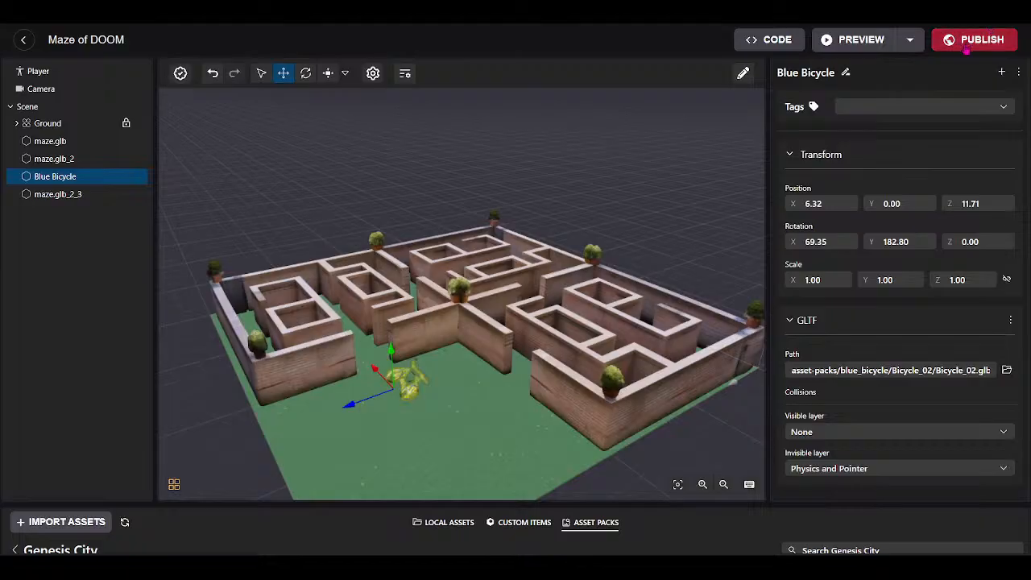
# Publish the Maze of DOOM scene to land parcel -146,98, accepting the upload warning.
pyautogui.click(966, 44)
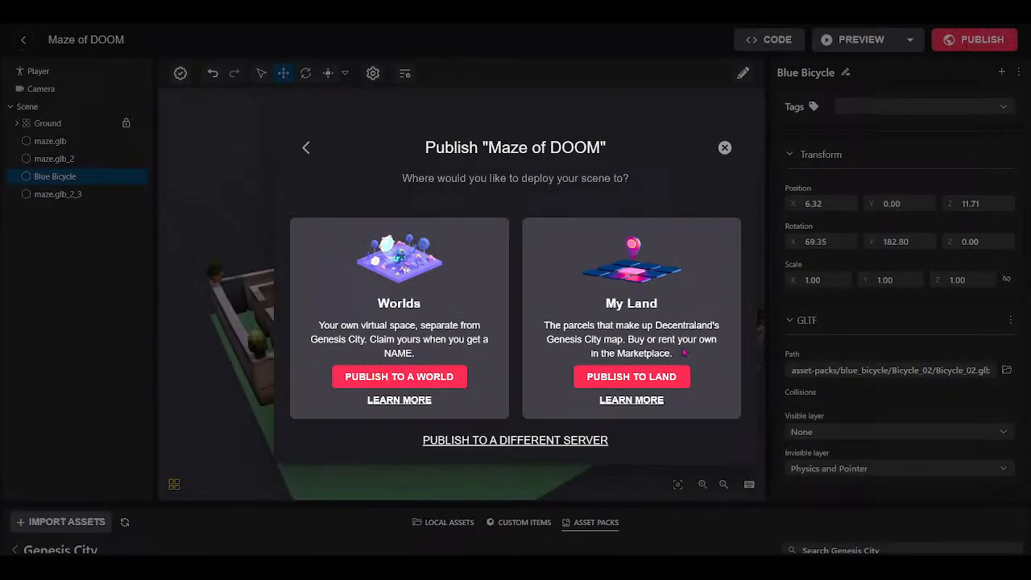
pyautogui.click(631, 376)
pyautogui.moveTo(492, 210); pyautogui.dragTo(443, 288)
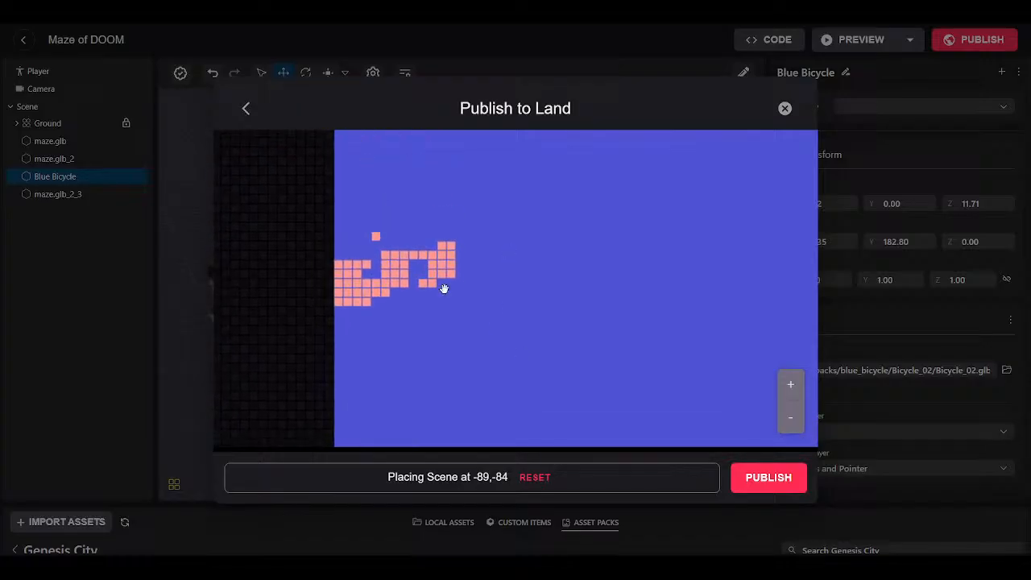
pyautogui.click(377, 245)
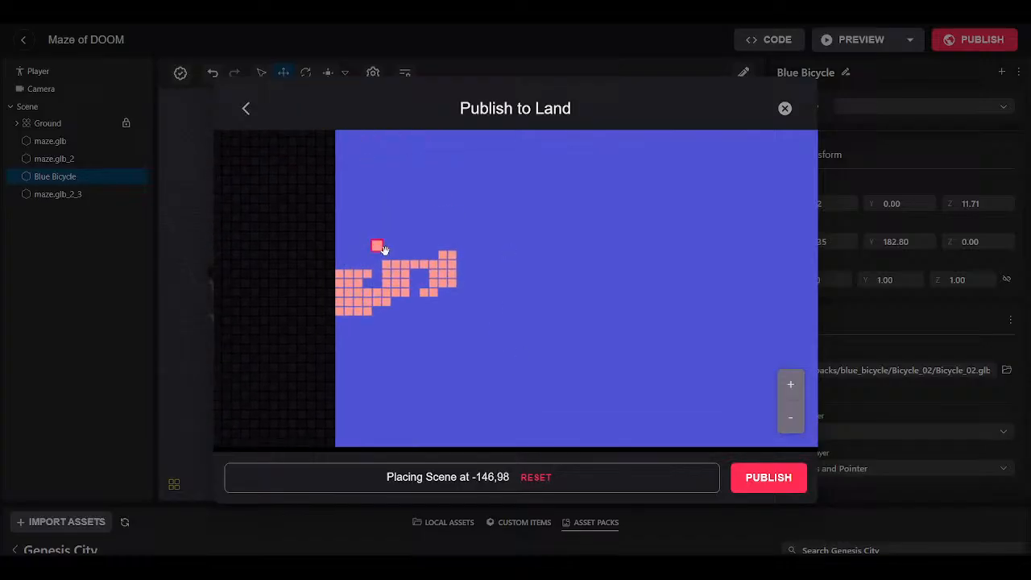
pyautogui.click(768, 477)
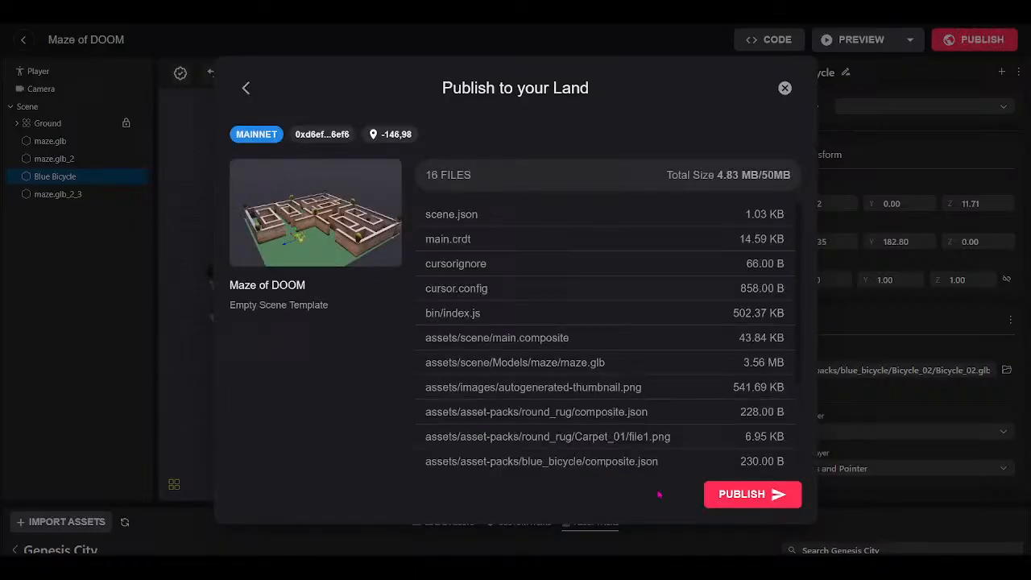
pyautogui.click(731, 494)
pyautogui.click(655, 373)
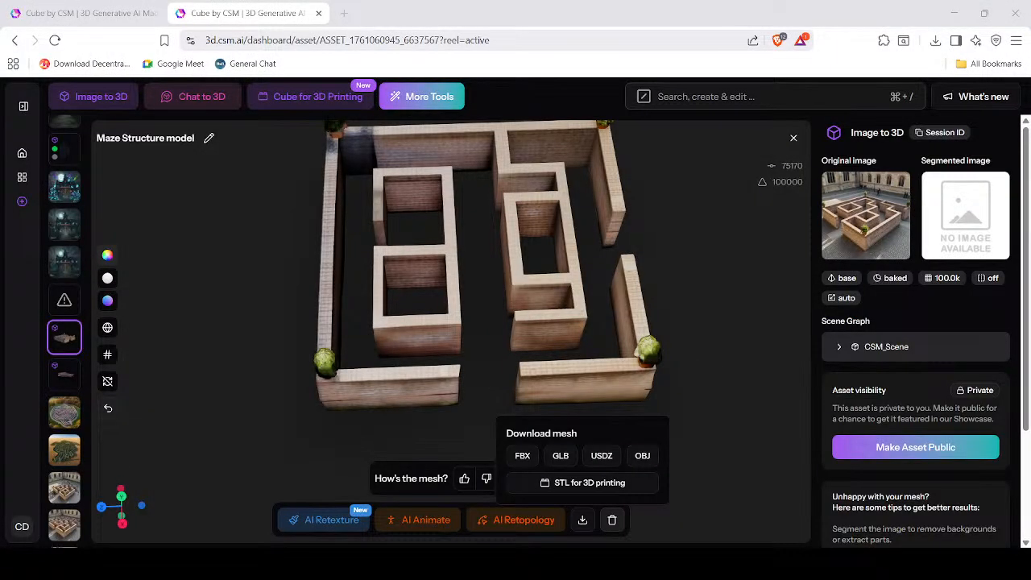
# Open the glowing blue Shadowblind Estate haunted-house image from the asset strip.
pyautogui.scroll(-5, 574, 287)
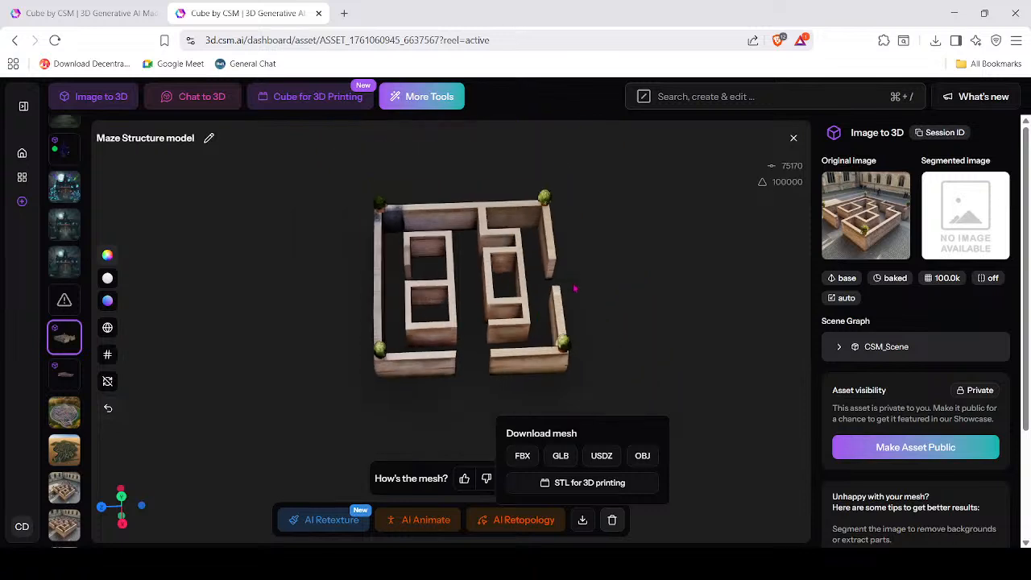
pyautogui.moveTo(584, 306); pyautogui.dragTo(534, 333)
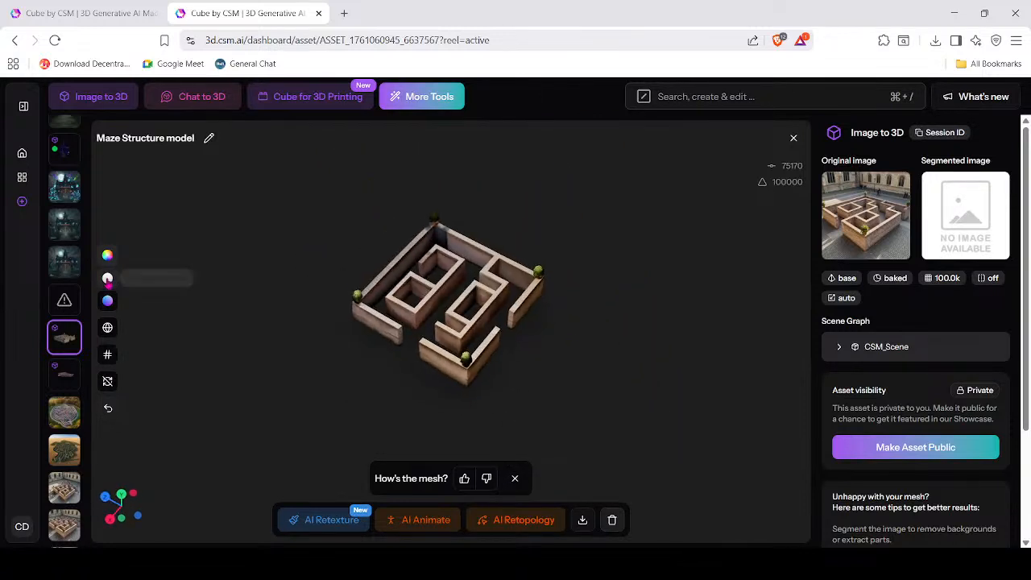
pyautogui.scroll(1, 73, 249)
pyautogui.scroll(3, 73, 249)
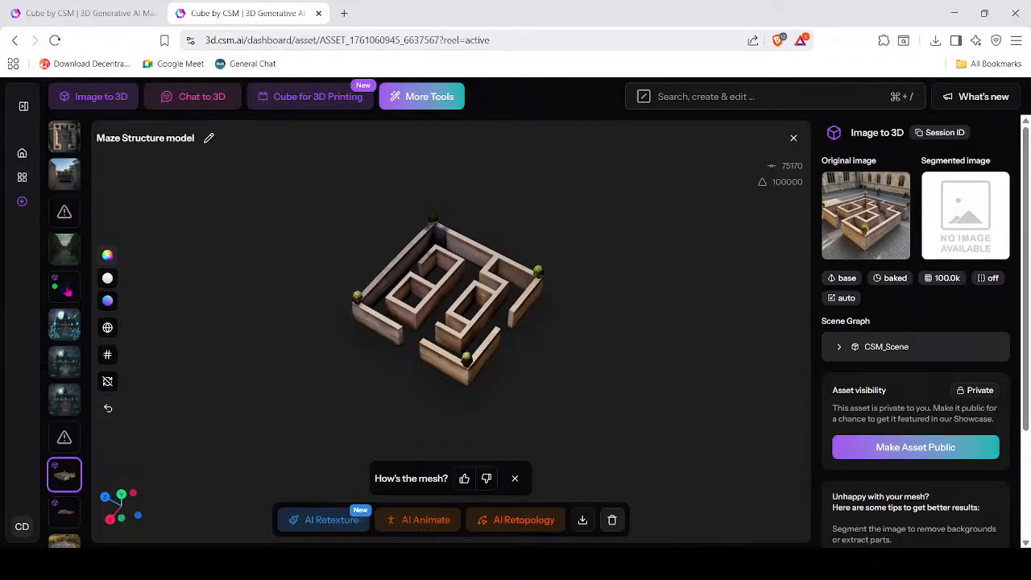
pyautogui.click(69, 333)
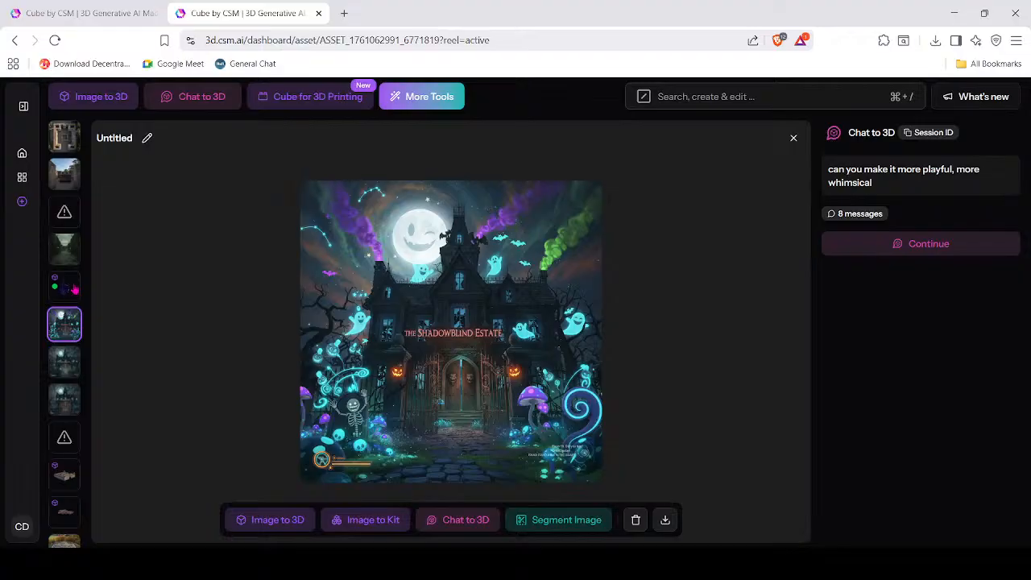
# Open the haunted-estate 3D model and orbit it to view its back and left side.
pyautogui.click(72, 289)
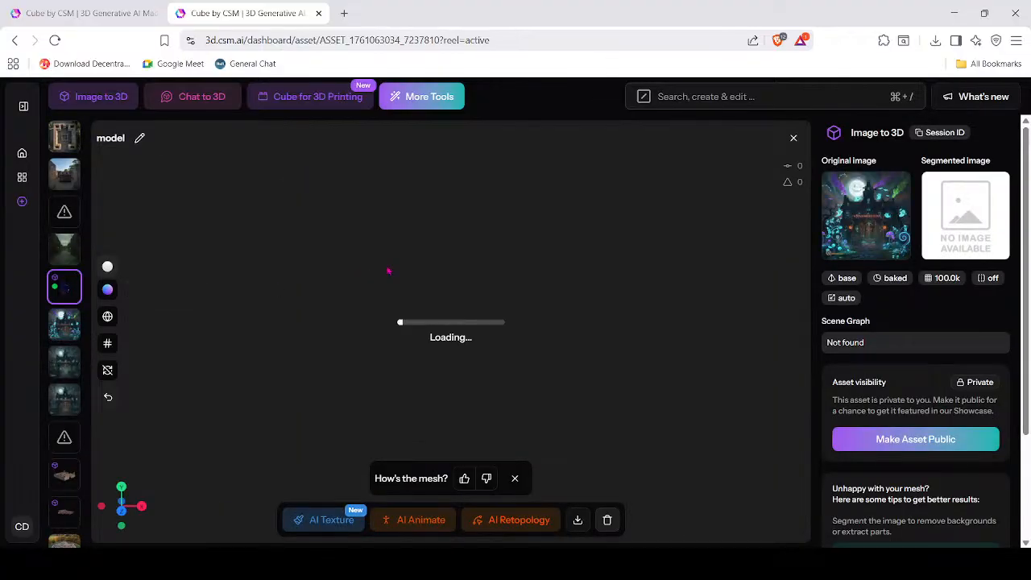
pyautogui.scroll(5, 581, 380)
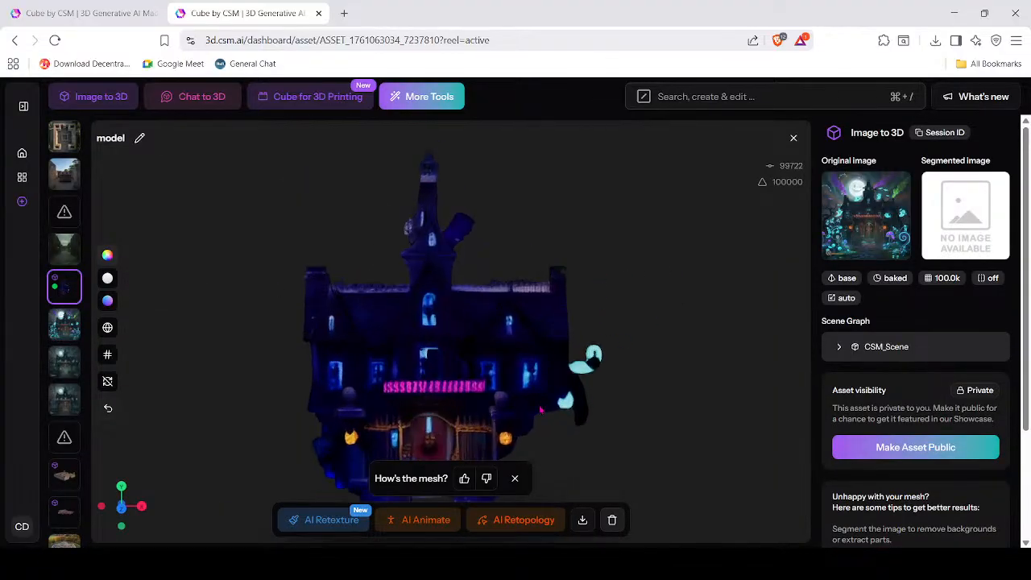
pyautogui.moveTo(461, 386); pyautogui.dragTo(527, 411)
pyautogui.click(463, 395)
pyautogui.moveTo(621, 424)
pyautogui.mouseDown()
pyautogui.moveTo(621, 409)
pyautogui.moveTo(626, 426)
pyautogui.mouseUp()
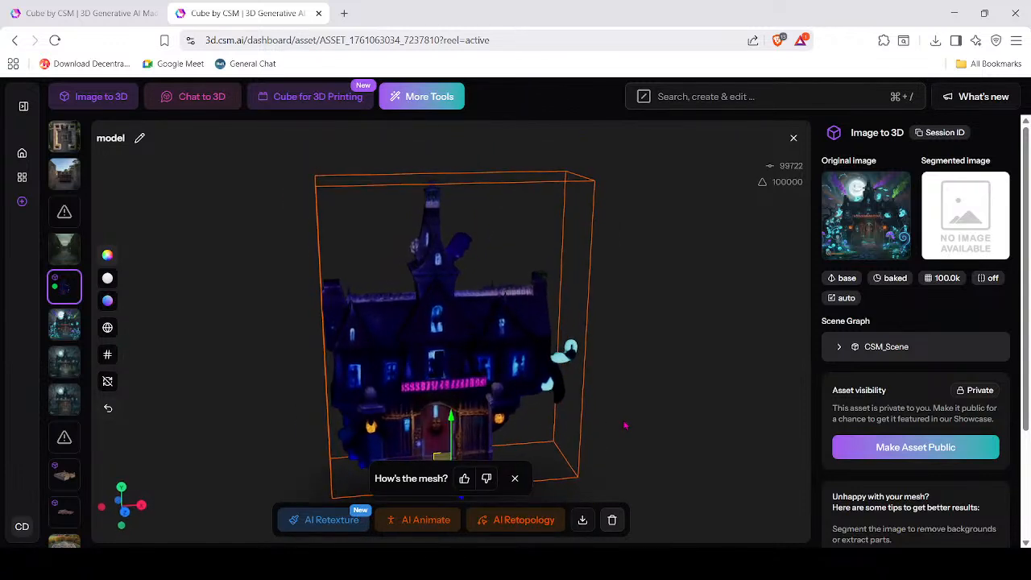
pyautogui.scroll(3, 450, 428)
pyautogui.moveTo(473, 413)
pyautogui.mouseDown()
pyautogui.moveTo(523, 408)
pyautogui.moveTo(465, 407)
pyautogui.mouseUp()
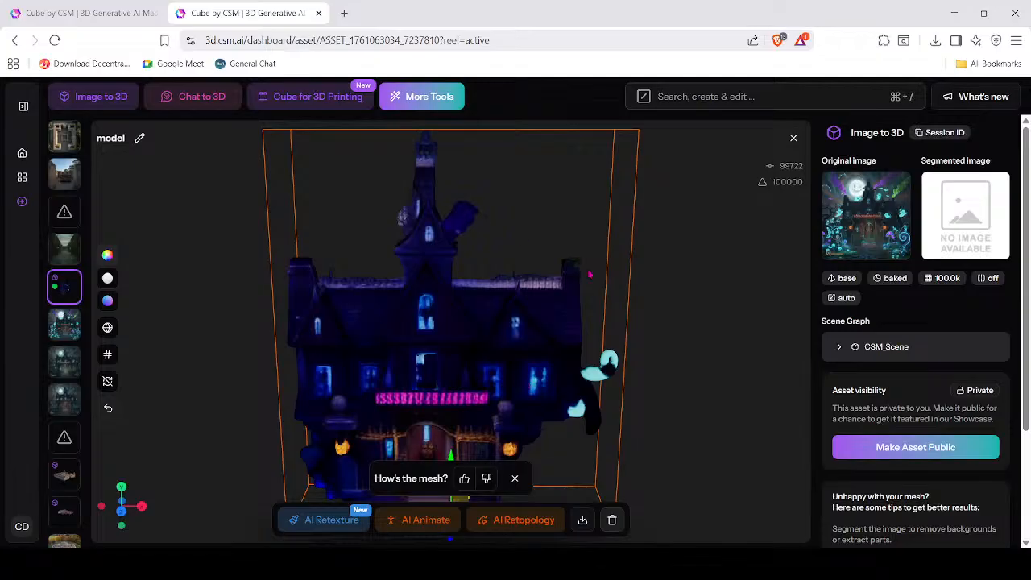
# Orbit and zoom the mansion through its rear, both sides and front.
pyautogui.moveTo(481, 372); pyautogui.dragTo(445, 388)
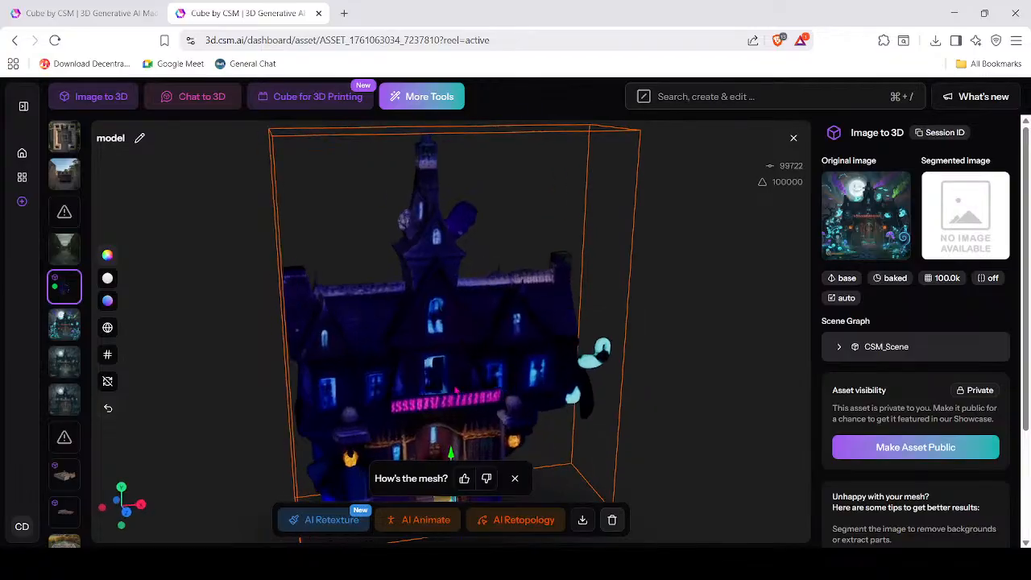
pyautogui.scroll(-5, 658, 446)
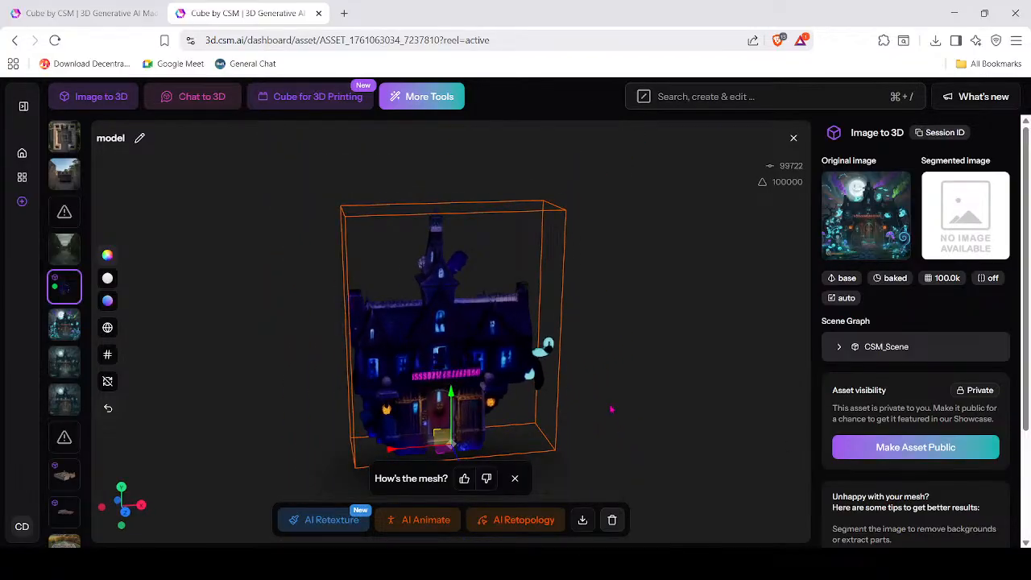
pyautogui.scroll(3, 612, 396)
pyautogui.moveTo(709, 390)
pyautogui.mouseDown()
pyautogui.moveTo(667, 416)
pyautogui.moveTo(594, 398)
pyautogui.moveTo(766, 392)
pyautogui.moveTo(683, 400)
pyautogui.moveTo(722, 405)
pyautogui.moveTo(727, 387)
pyautogui.mouseUp()
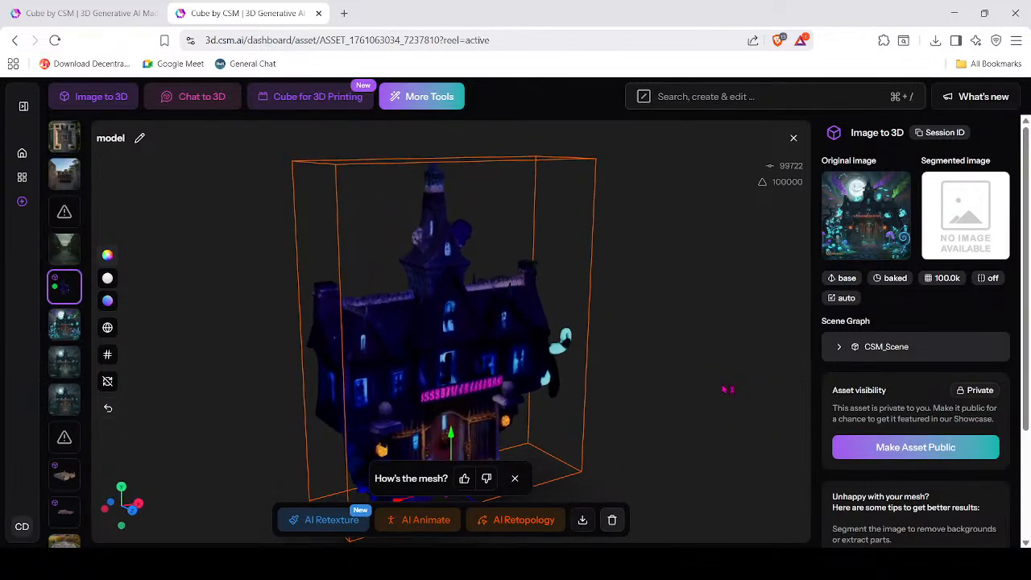
pyautogui.scroll(3, 653, 438)
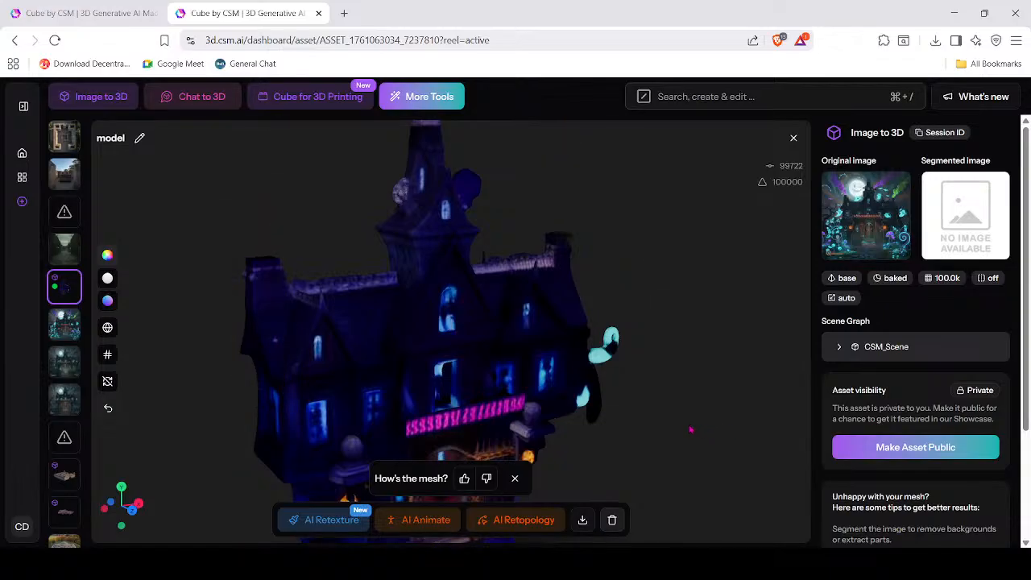
pyautogui.scroll(-2, 684, 430)
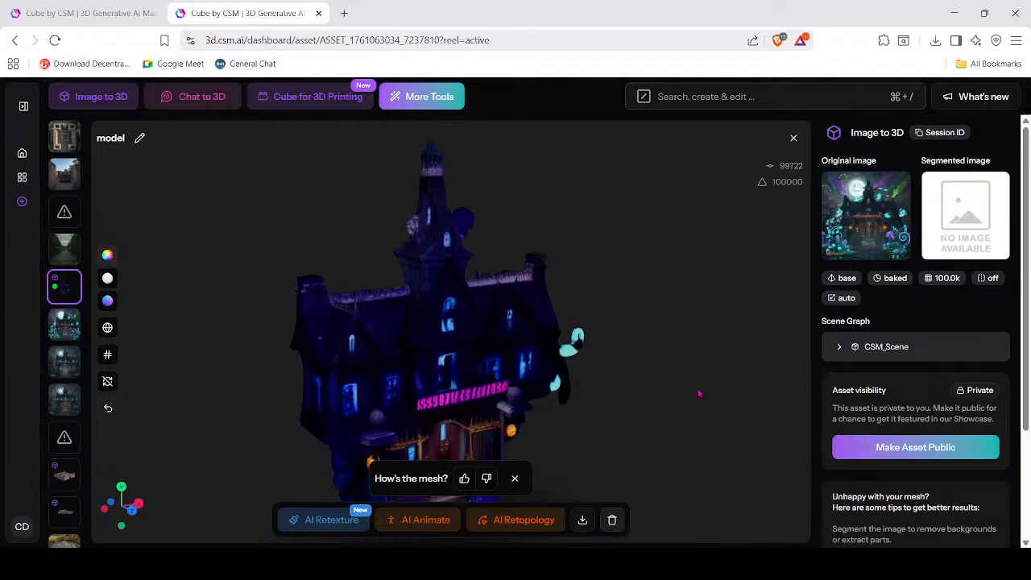
pyautogui.moveTo(715, 391); pyautogui.dragTo(674, 389)
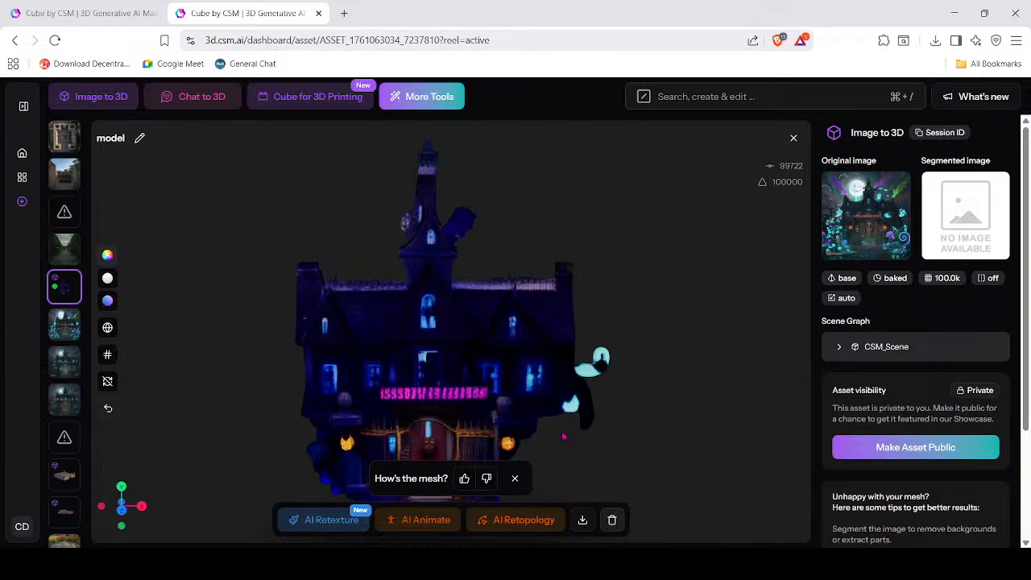
pyautogui.moveTo(612, 452); pyautogui.dragTo(567, 385)
pyautogui.scroll(5, 483, 427)
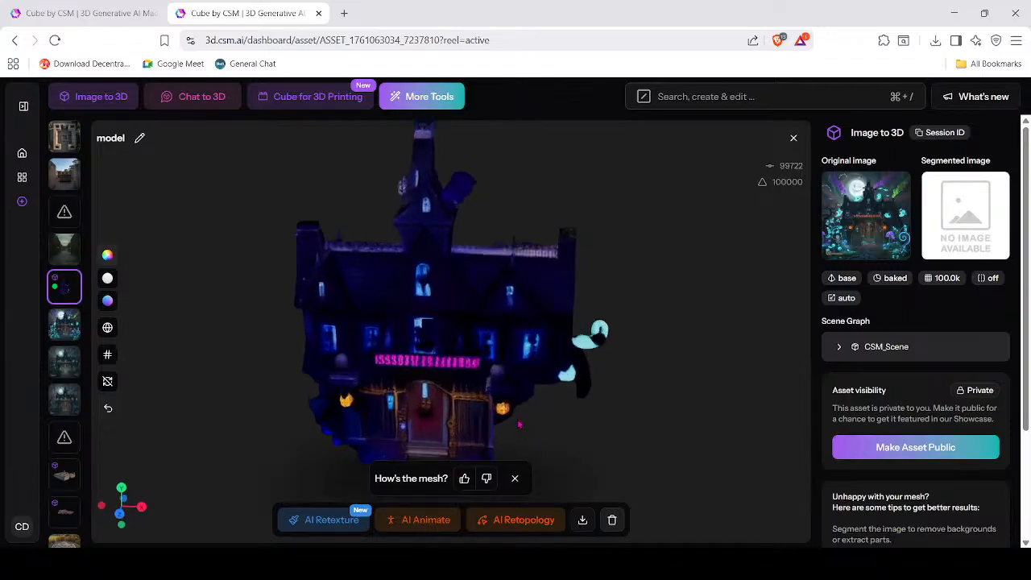
pyautogui.moveTo(453, 433); pyautogui.dragTo(488, 384)
pyautogui.scroll(-3, 548, 403)
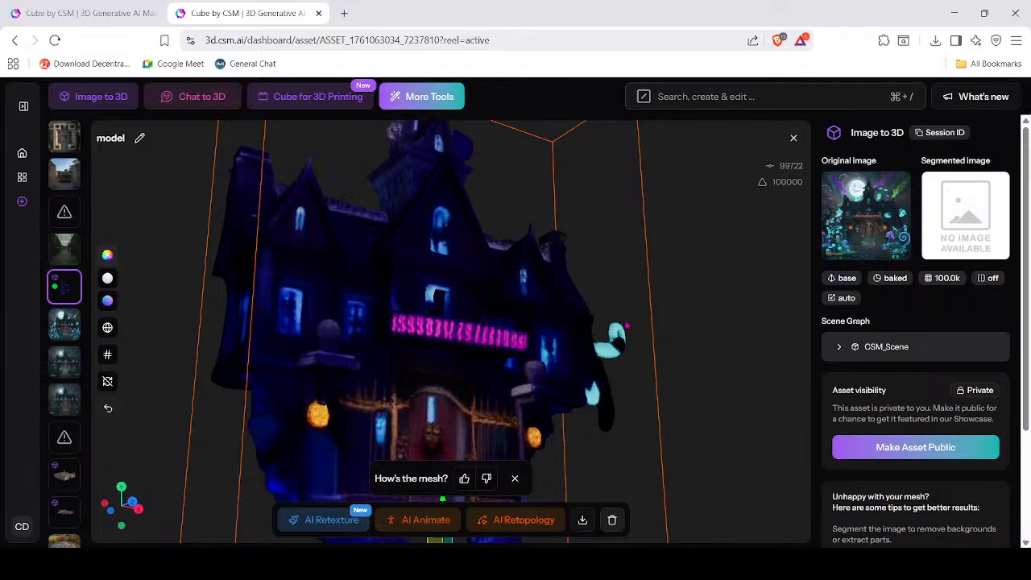
pyautogui.scroll(-4, 627, 326)
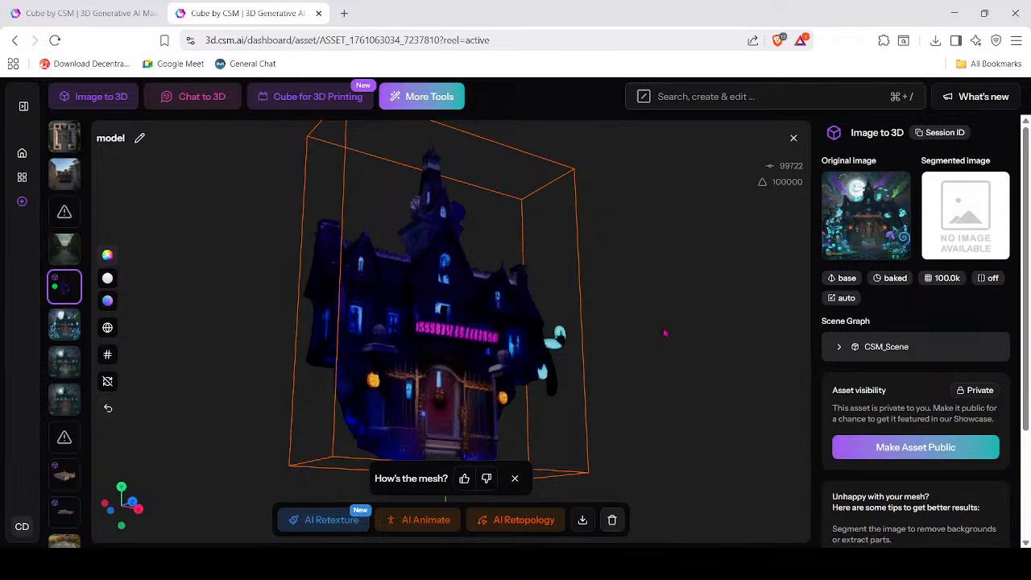
pyautogui.moveTo(651, 374); pyautogui.dragTo(631, 409)
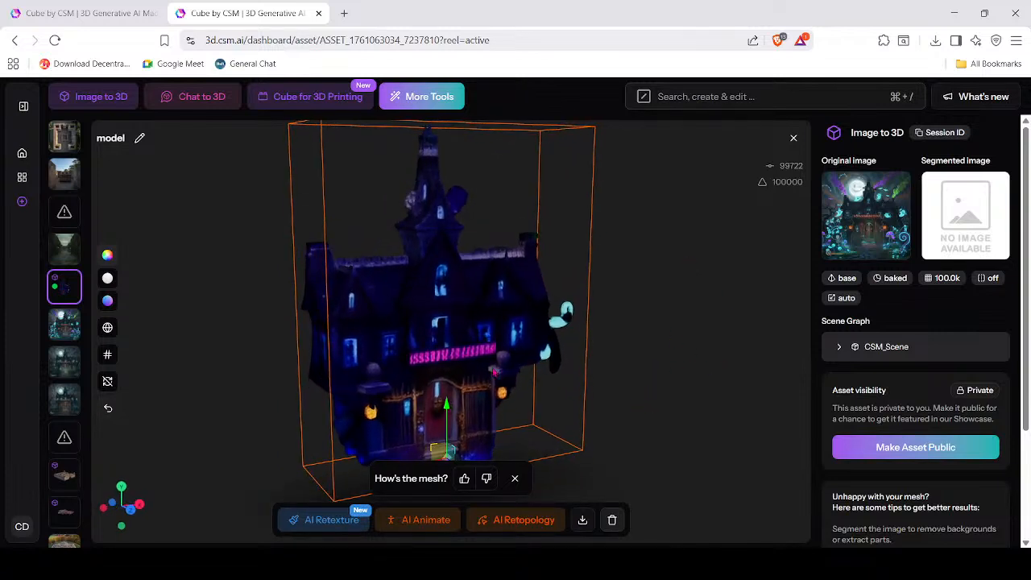
pyautogui.scroll(3, 451, 331)
pyautogui.moveTo(755, 417); pyautogui.dragTo(685, 400)
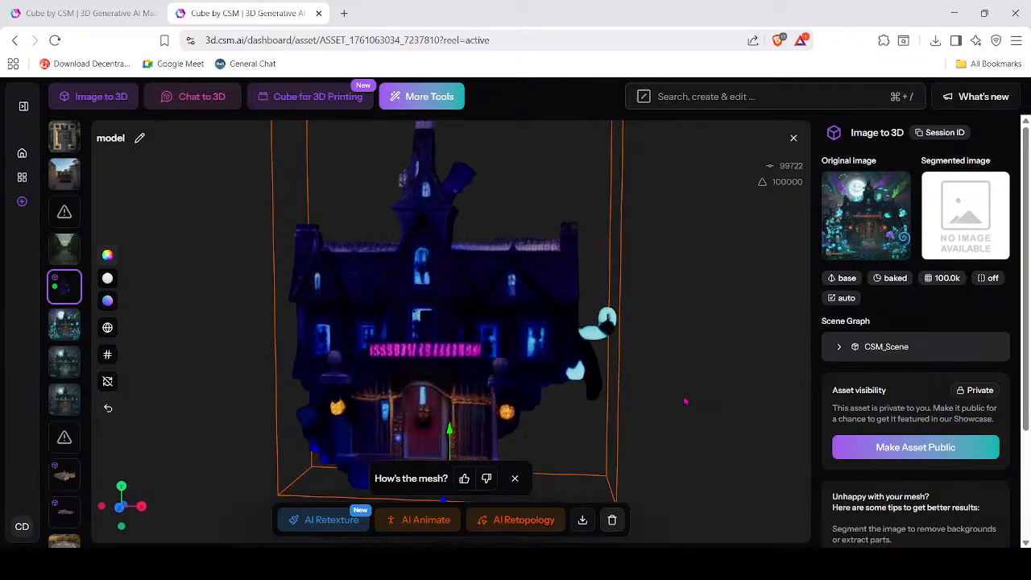
# Return to the house model, give its mesh a thumbs-down, and close the feedback bar.
pyautogui.click(64, 325)
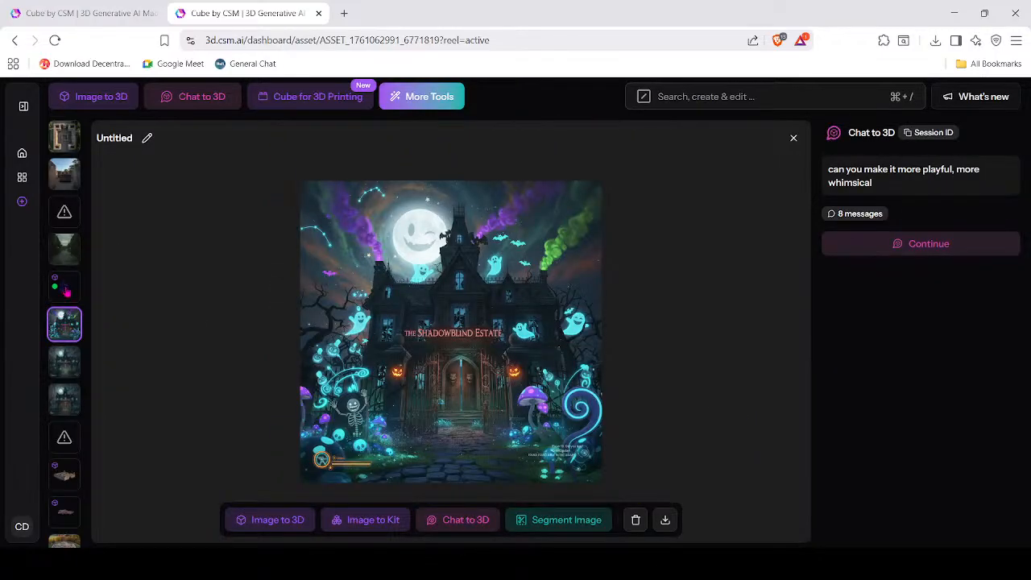
pyautogui.click(66, 289)
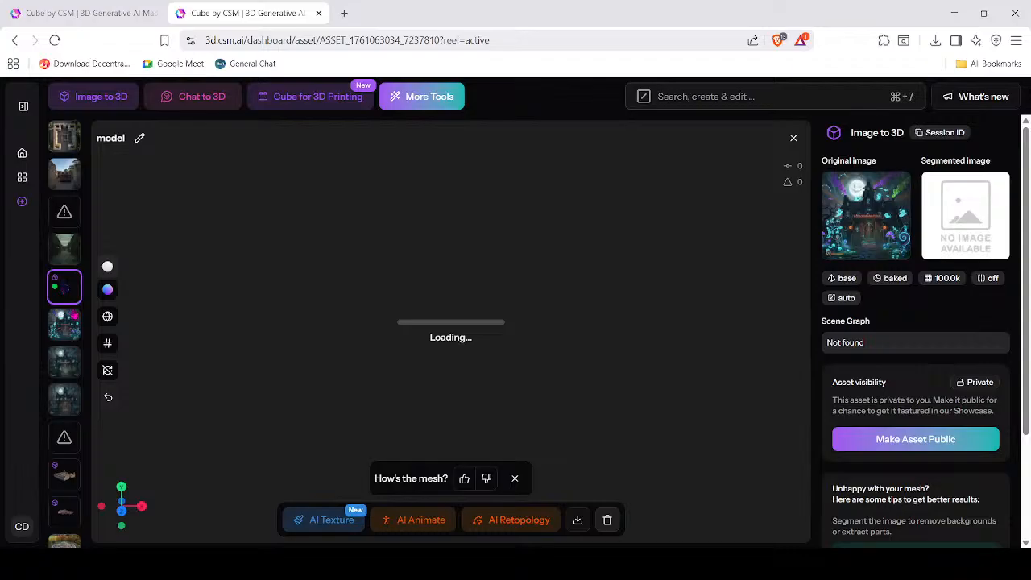
pyautogui.scroll(6, 478, 368)
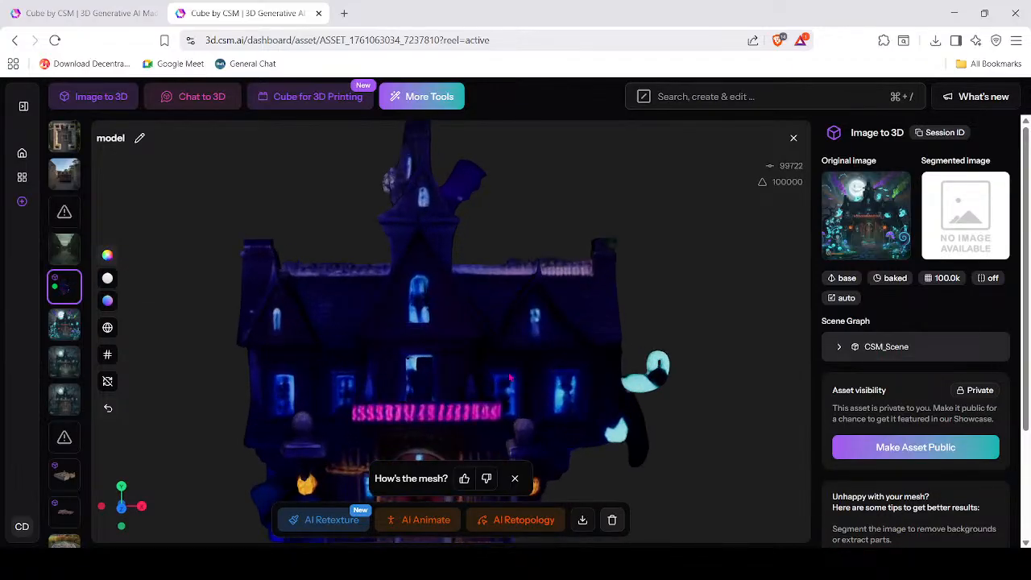
pyautogui.moveTo(483, 366); pyautogui.dragTo(495, 341)
pyautogui.scroll(-6, 524, 408)
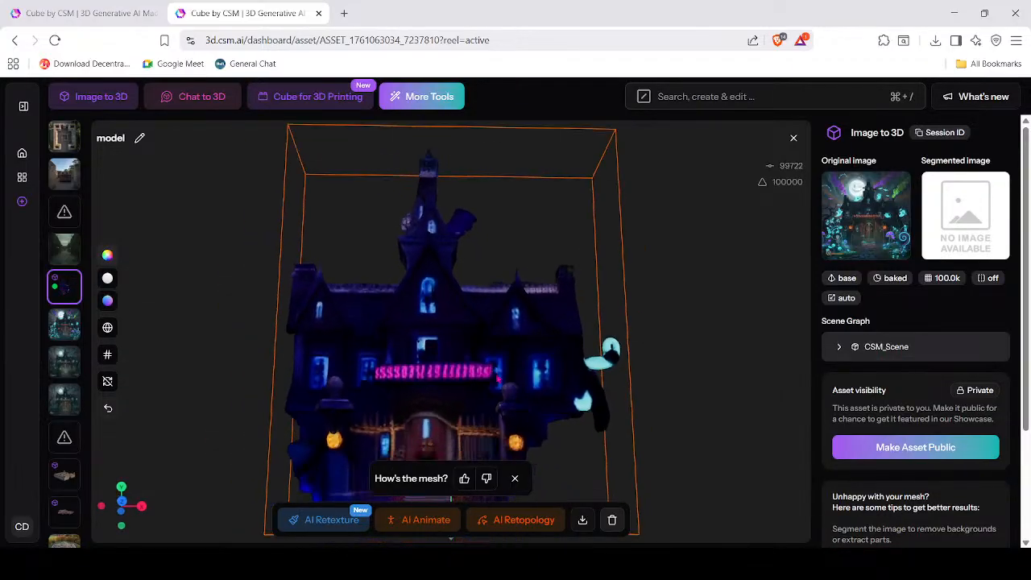
pyautogui.click(488, 481)
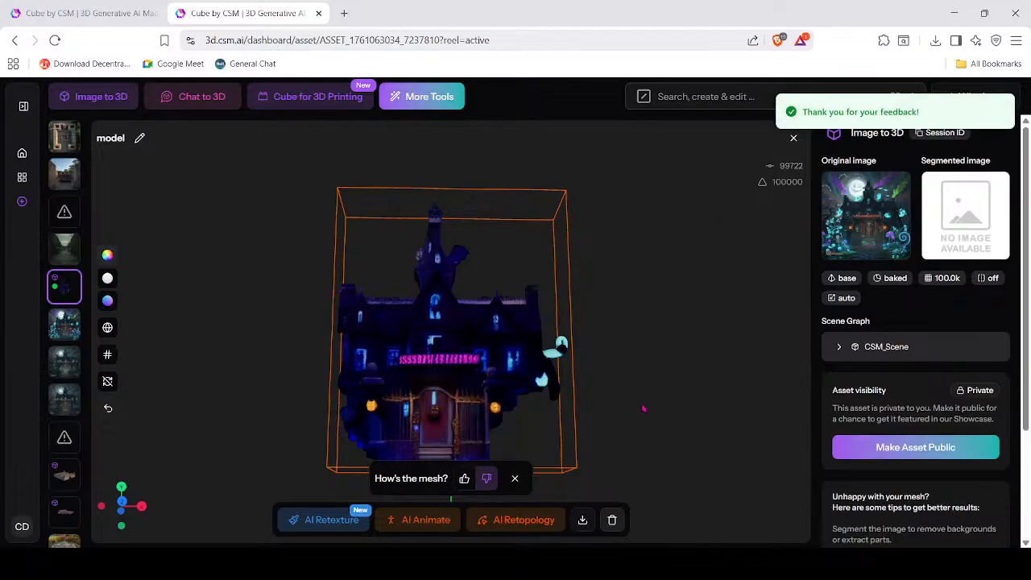
pyautogui.click(515, 478)
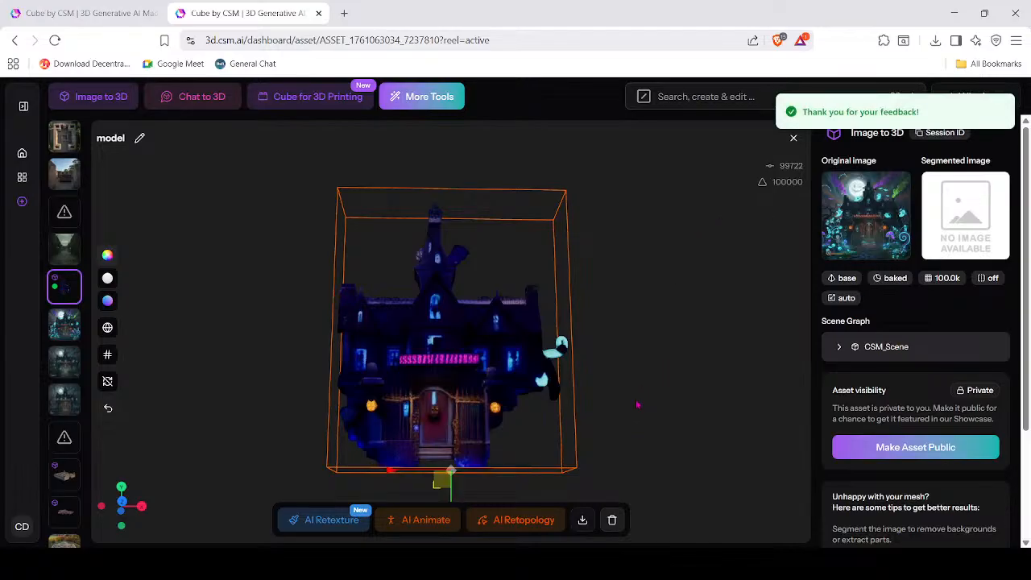
# Orbit and zoom the house from its left side, then open the full assets library.
pyautogui.scroll(2, 635, 401)
pyautogui.scroll(-4, 628, 390)
pyautogui.scroll(7, 604, 378)
pyautogui.moveTo(581, 374); pyautogui.dragTo(402, 392)
pyautogui.scroll(-3, 397, 392)
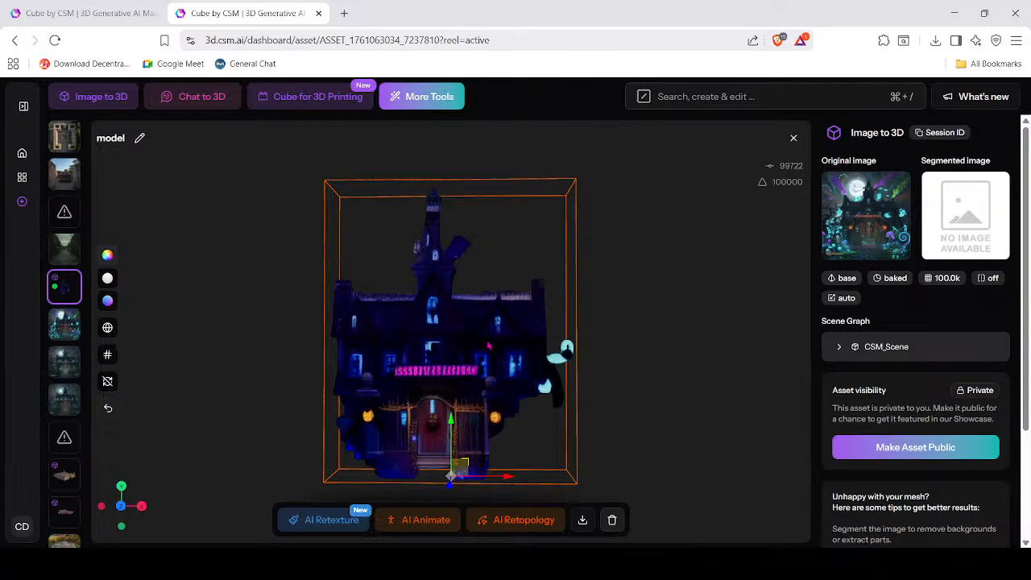
pyautogui.moveTo(519, 384); pyautogui.dragTo(510, 410)
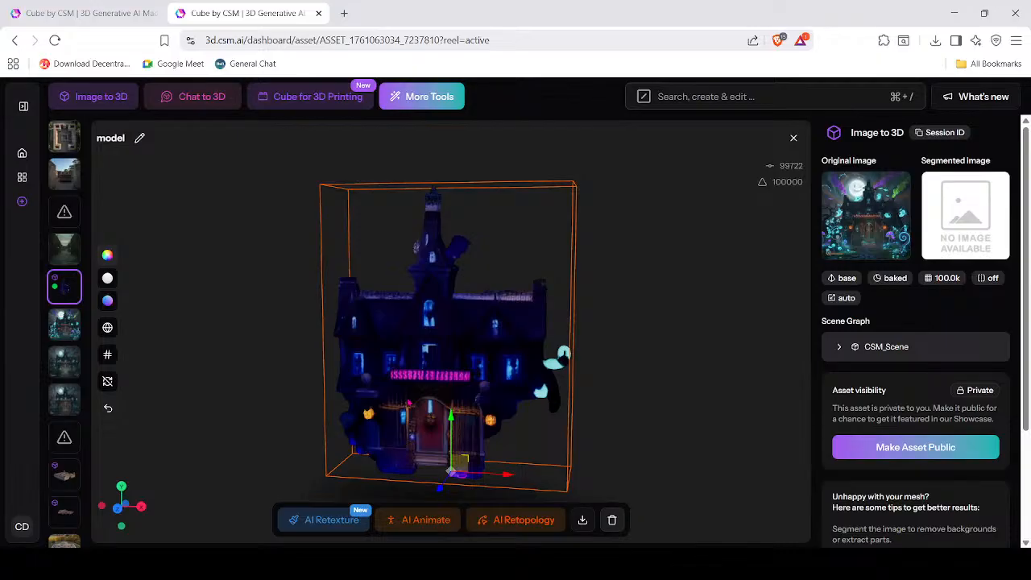
pyautogui.moveTo(408, 403); pyautogui.dragTo(459, 336)
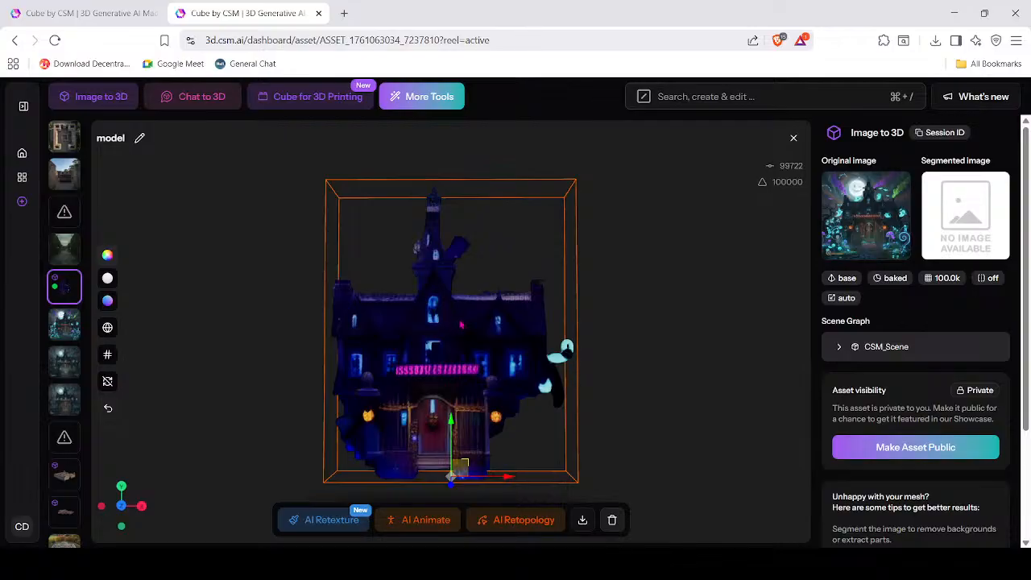
pyautogui.scroll(5, 462, 325)
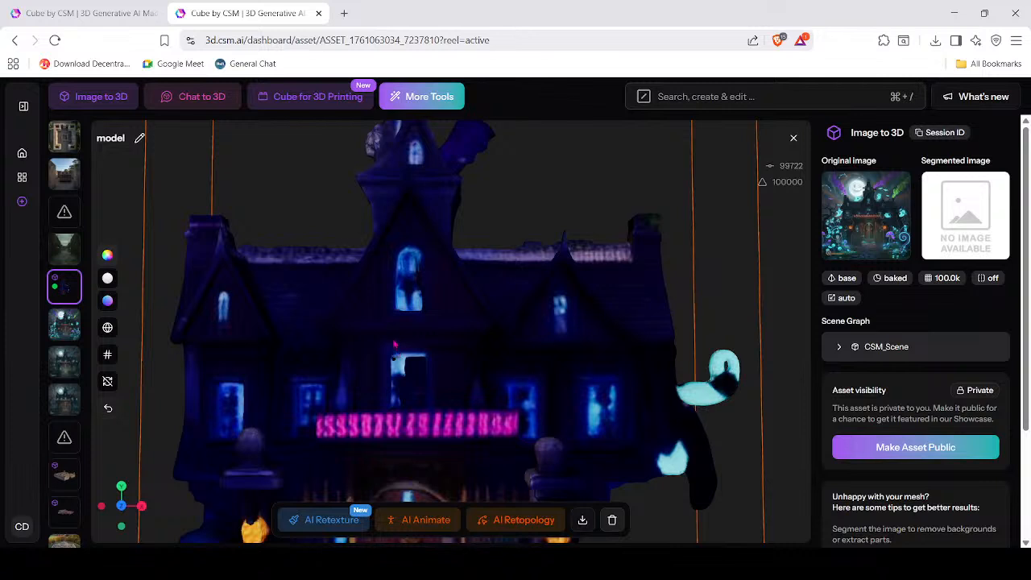
pyautogui.scroll(-10, 78, 397)
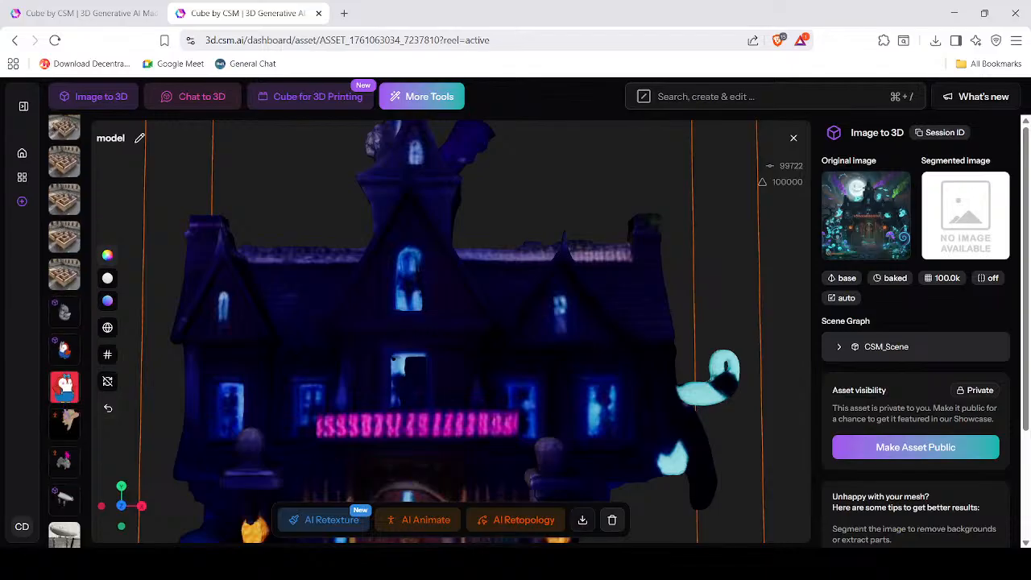
pyautogui.click(22, 177)
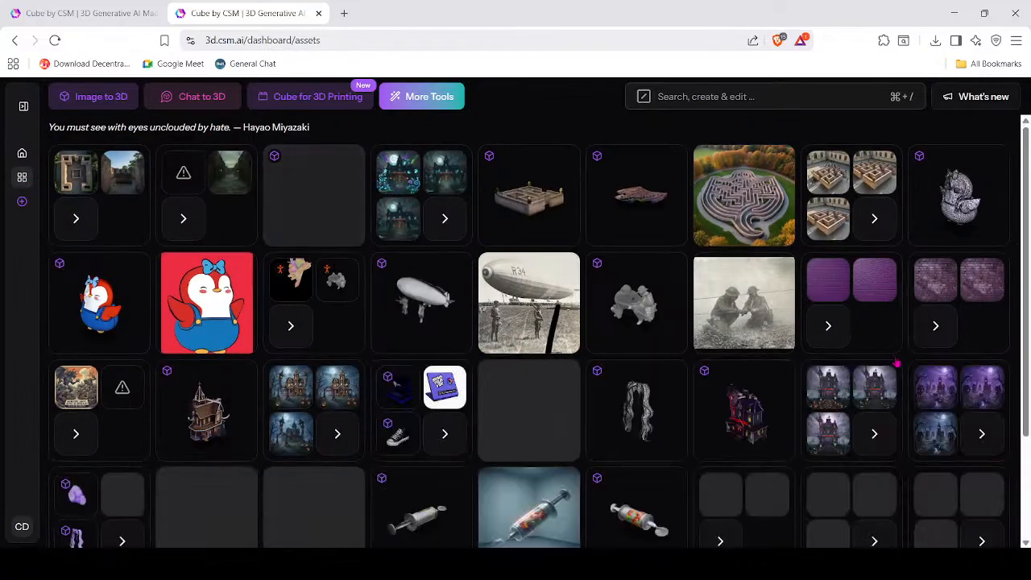
pyautogui.scroll(-4, 731, 468)
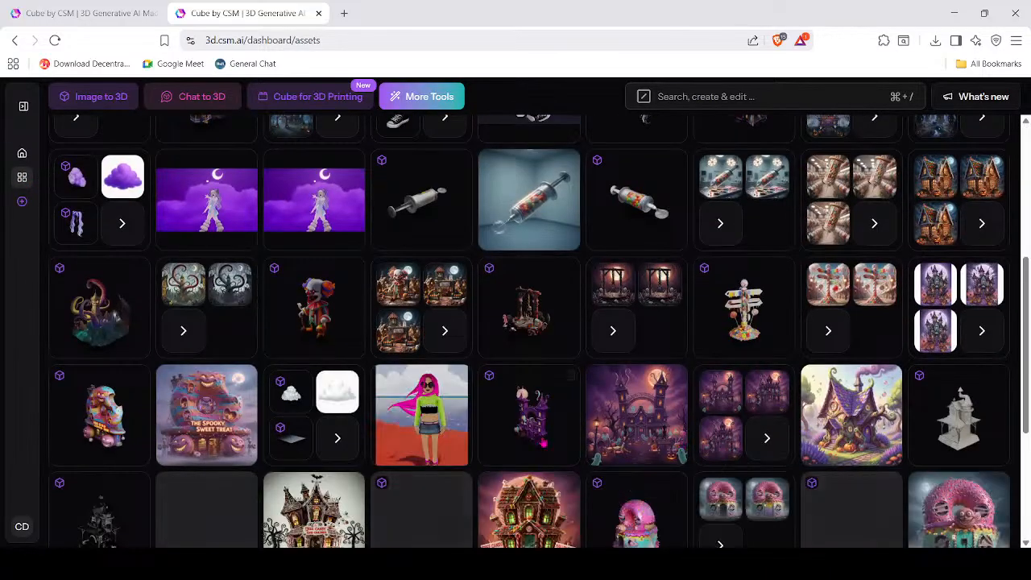
pyautogui.scroll(-2, 948, 391)
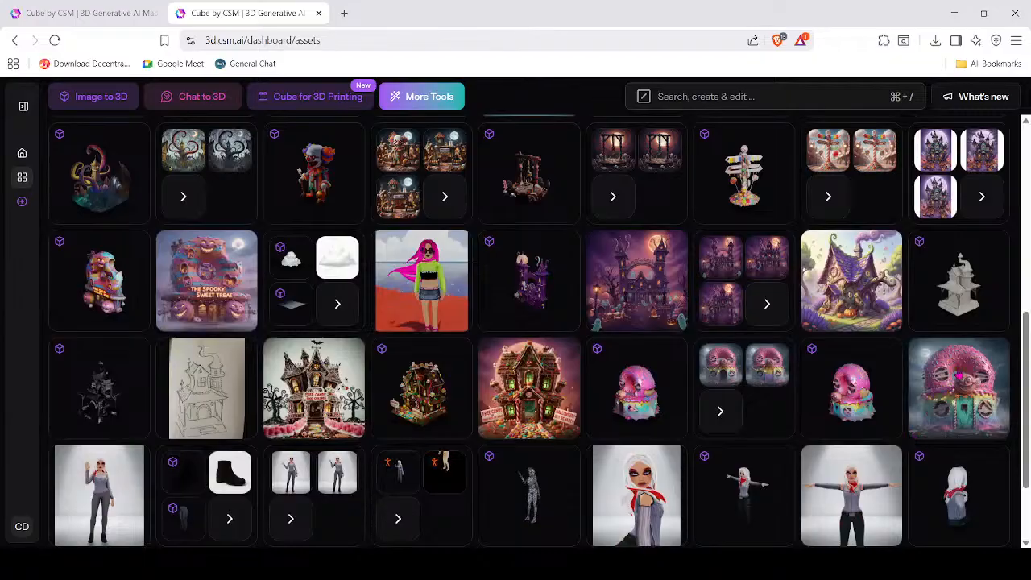
pyautogui.click(948, 393)
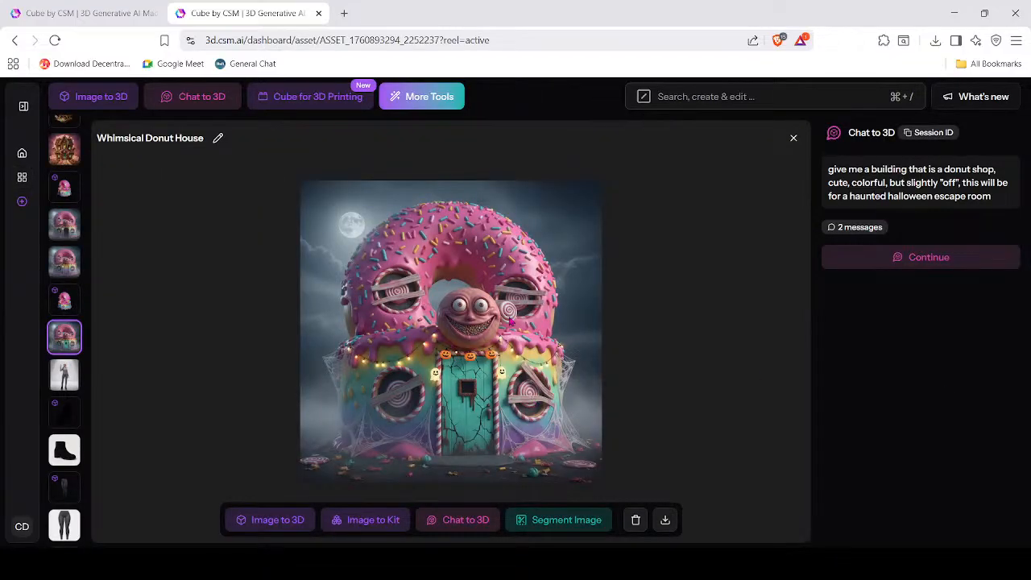
pyautogui.keyDown('ctrl'); pyautogui.scroll(3, 511, 321); pyautogui.keyUp('ctrl')
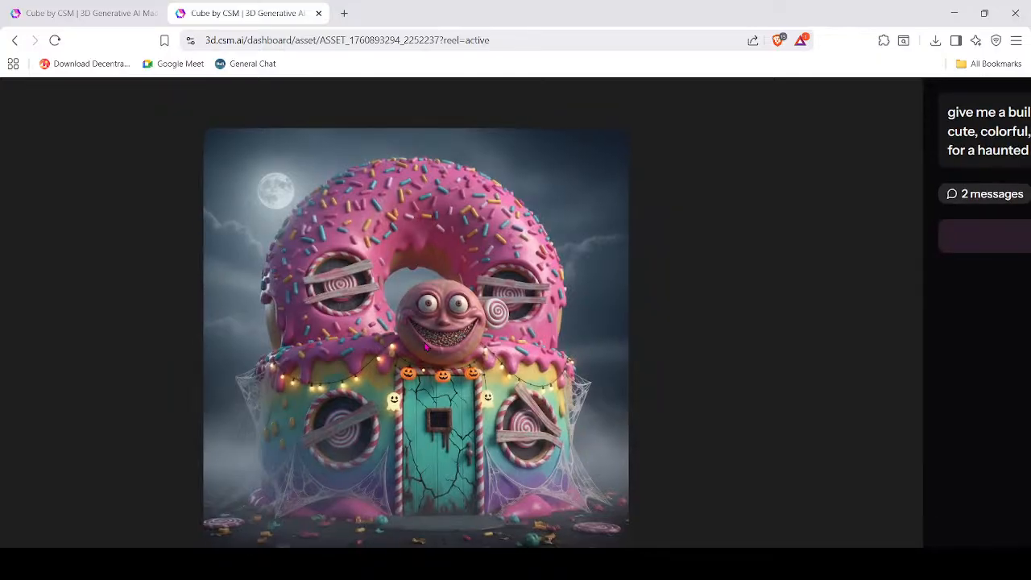
pyautogui.keyDown('ctrl'); pyautogui.scroll(-3, 427, 347); pyautogui.keyUp('ctrl')
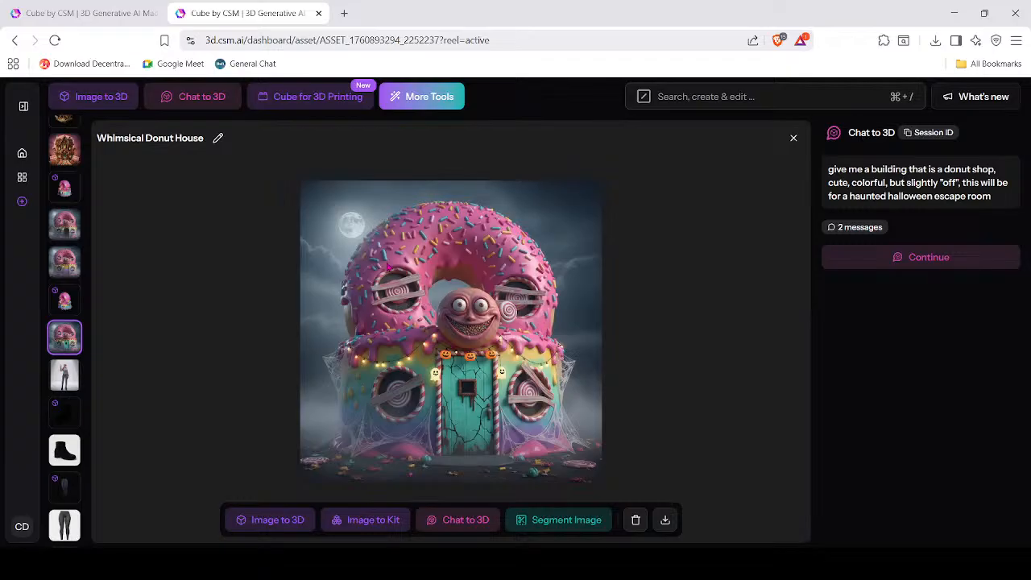
# Open the Whimsical Donut House 3D model and spin it to see the back.
pyautogui.click(66, 300)
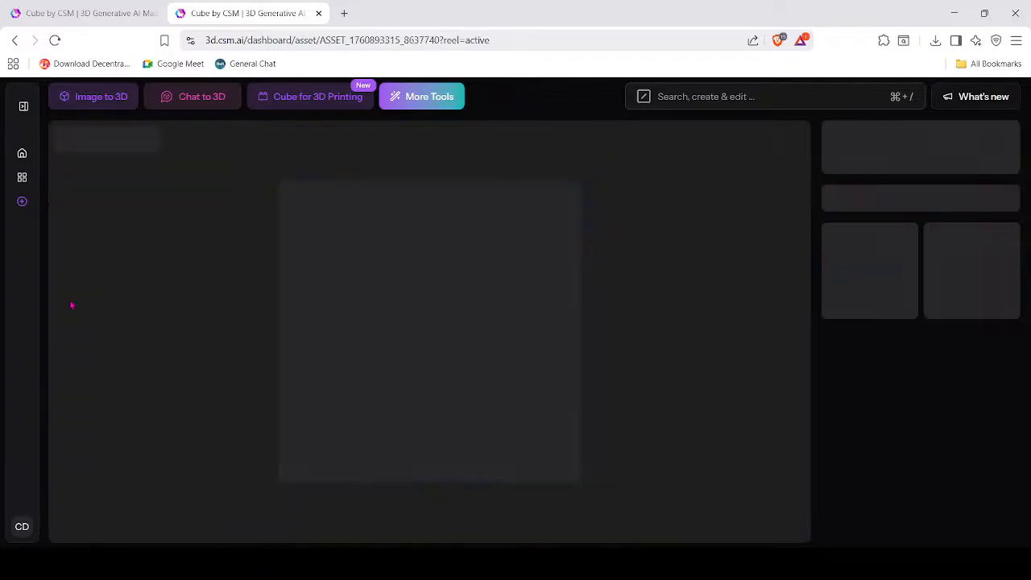
pyautogui.moveTo(498, 393); pyautogui.dragTo(483, 367)
pyautogui.scroll(10, 483, 366)
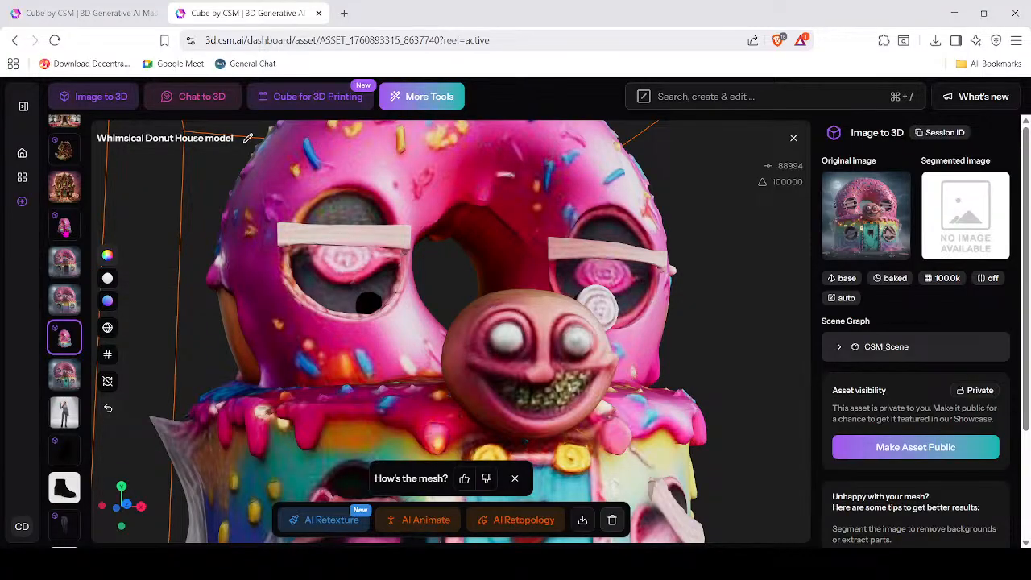
# Inspect the second donut house model from the front, then open the Haunted Gingerbread House.
pyautogui.click(66, 231)
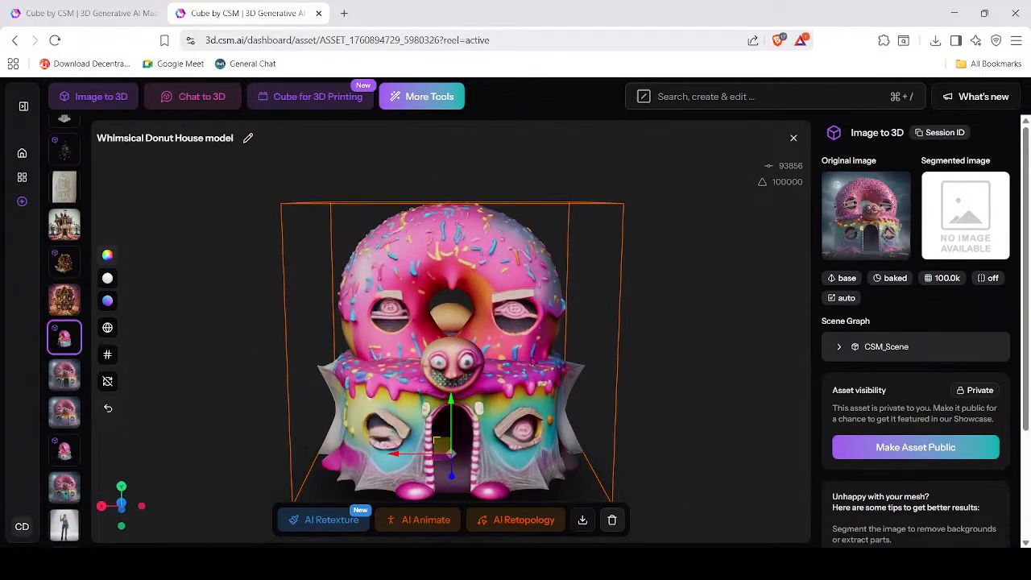
pyautogui.scroll(5, 556, 310)
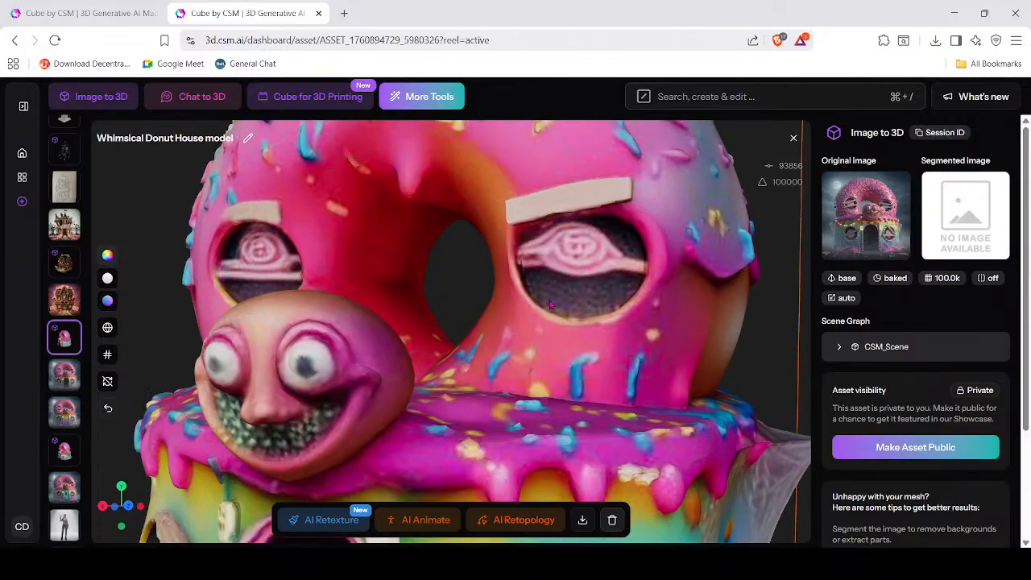
pyautogui.scroll(-4, 550, 306)
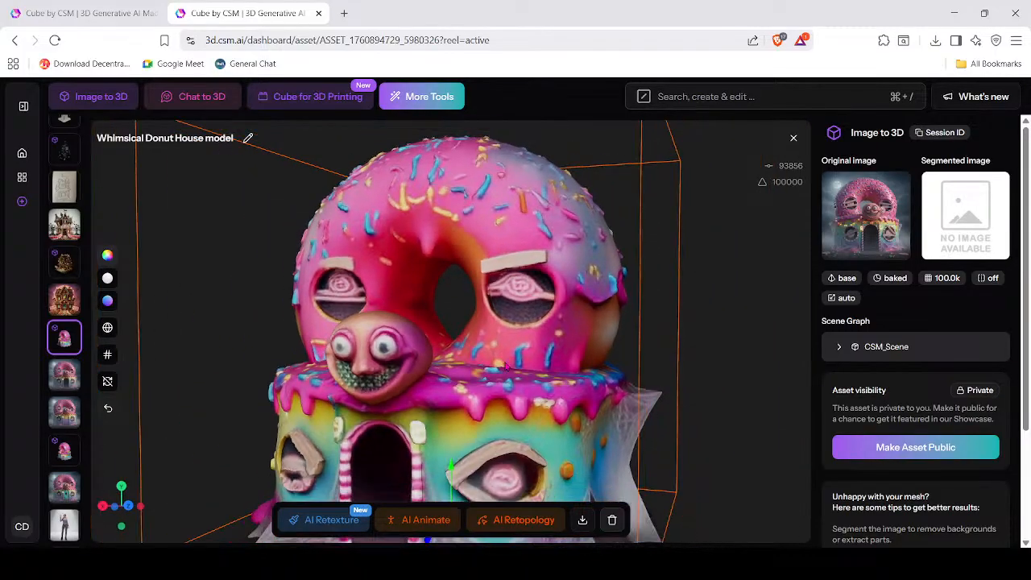
pyautogui.scroll(-2, 504, 355)
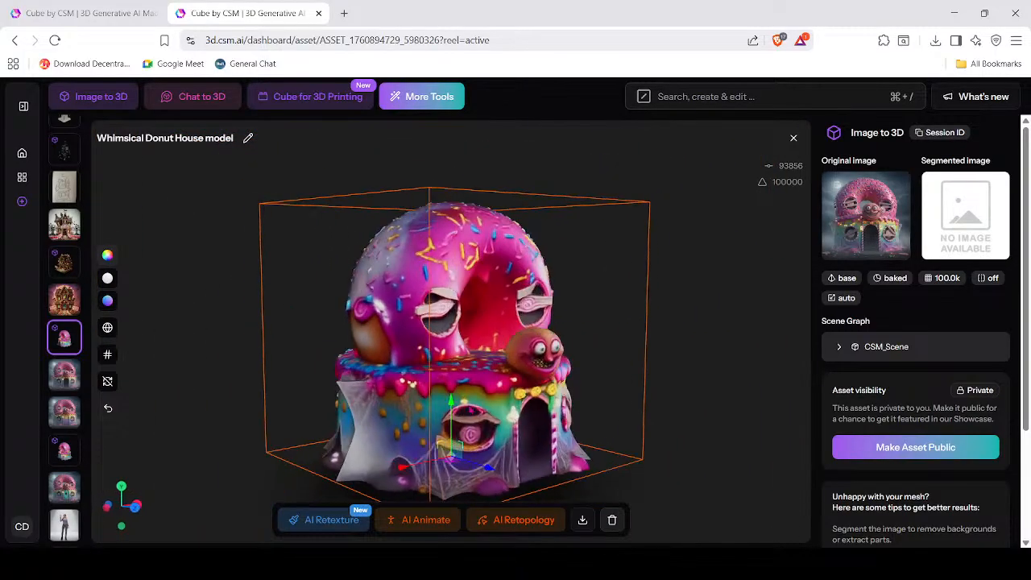
pyautogui.moveTo(442, 399); pyautogui.dragTo(451, 397)
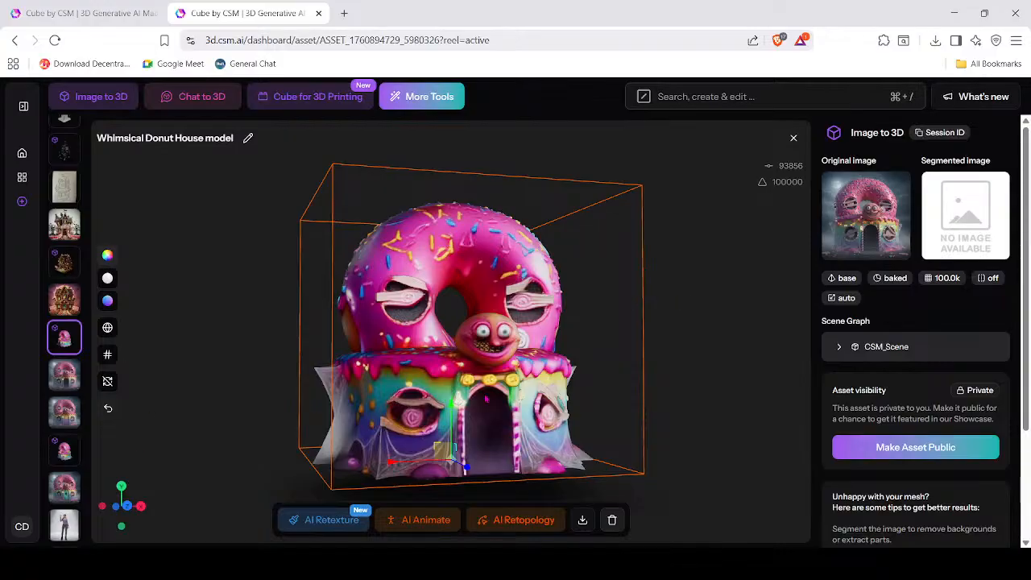
pyautogui.moveTo(487, 396); pyautogui.dragTo(683, 411)
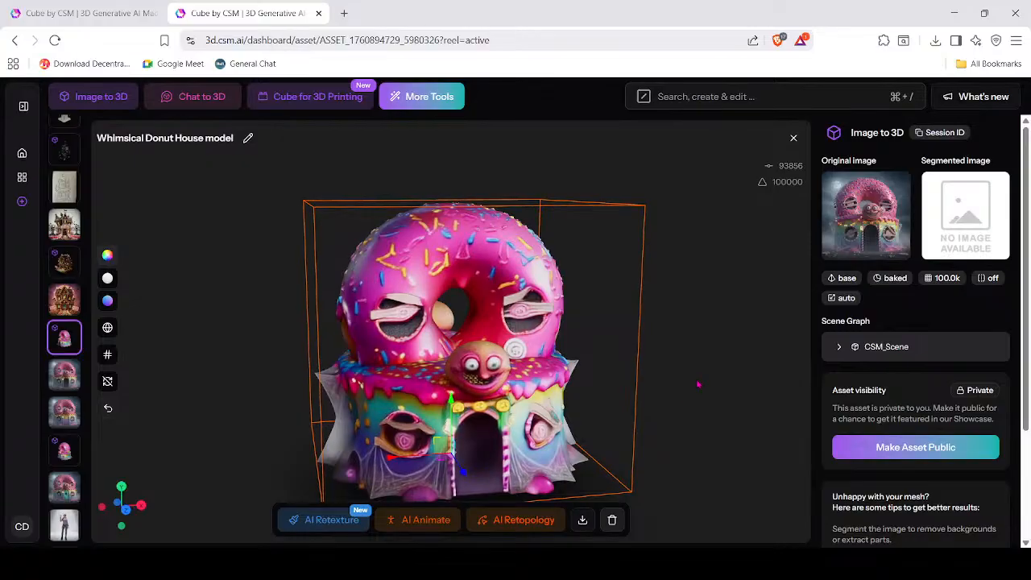
pyautogui.scroll(2, 588, 418)
pyautogui.scroll(3, 581, 416)
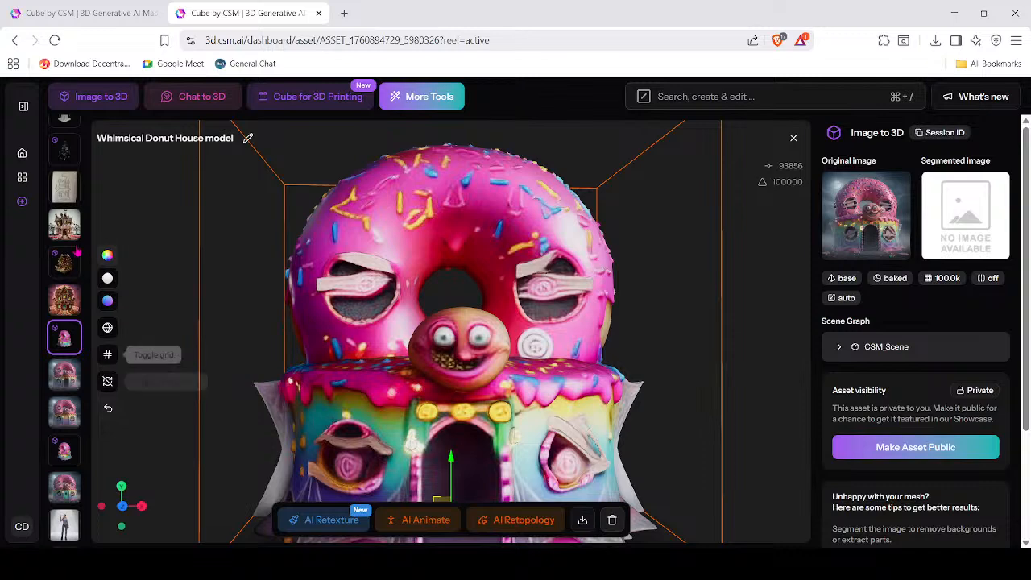
pyautogui.scroll(2, 50, 378)
pyautogui.scroll(-2, 49, 378)
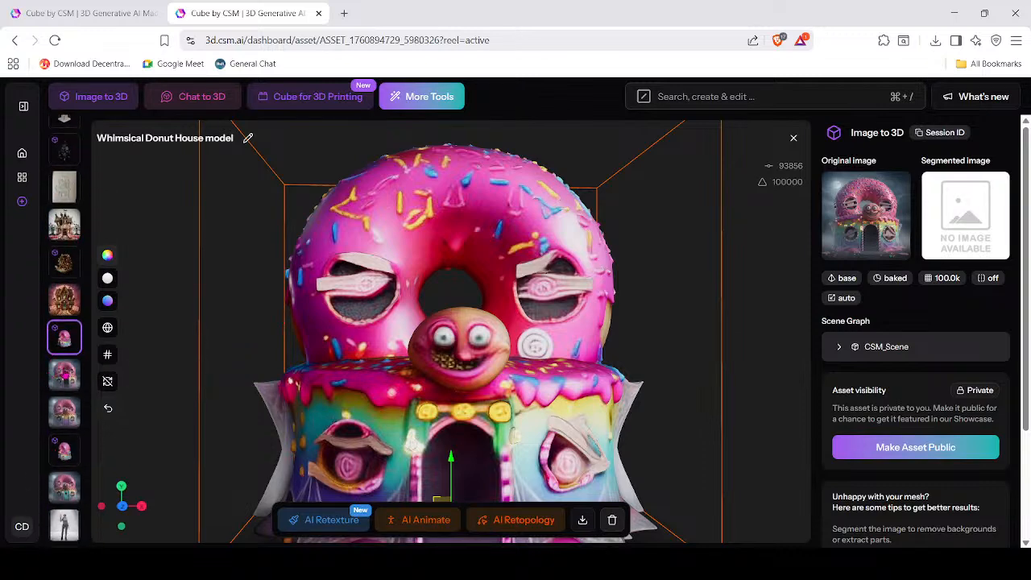
pyautogui.click(63, 301)
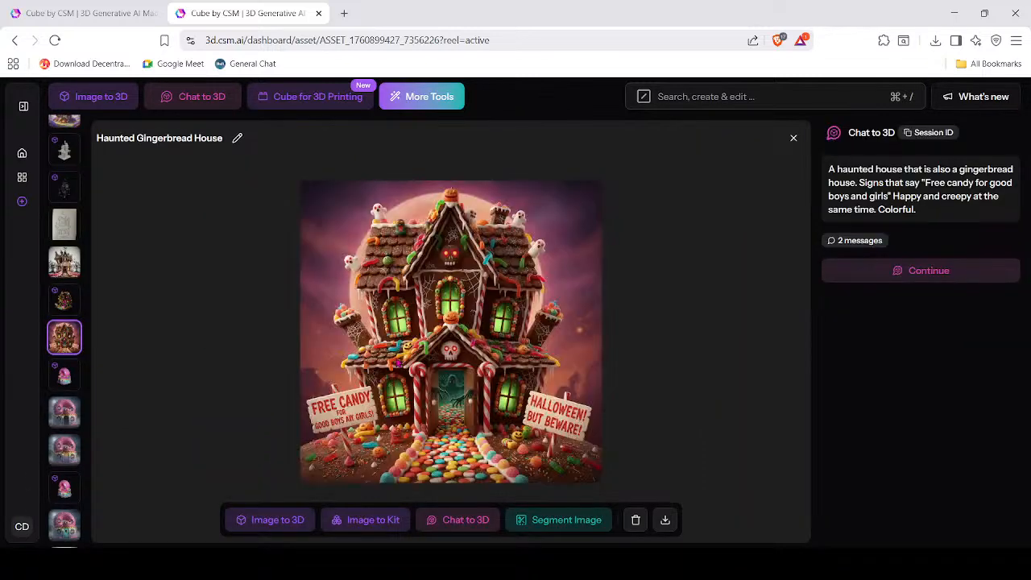
# View the Haunted Gingerbread House image enlarged, then open its 3D model.
pyautogui.click(485, 312)
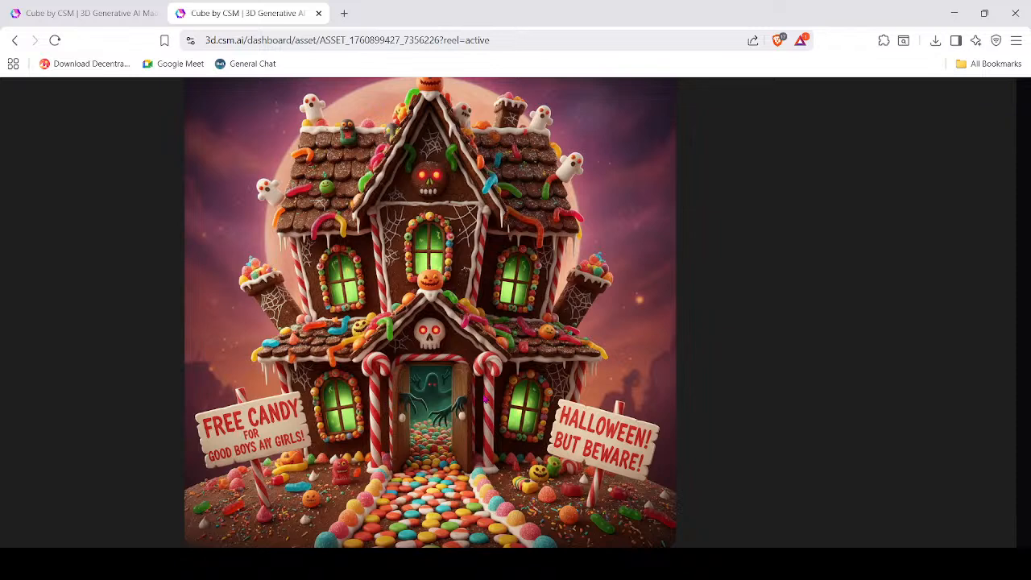
pyautogui.keyDown('ctrl'); pyautogui.scroll(-5, 485, 400); pyautogui.keyUp('ctrl')
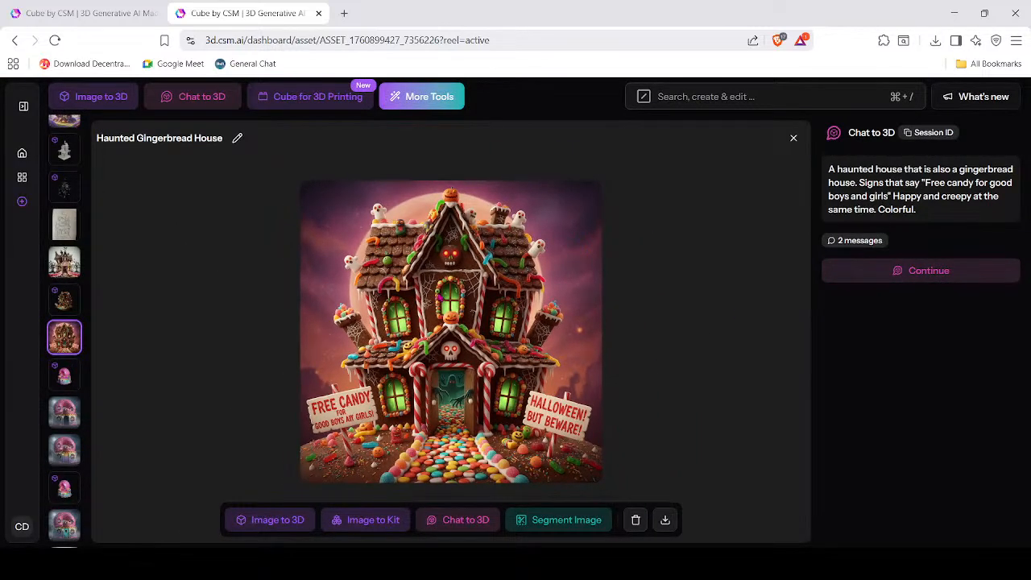
pyautogui.click(67, 300)
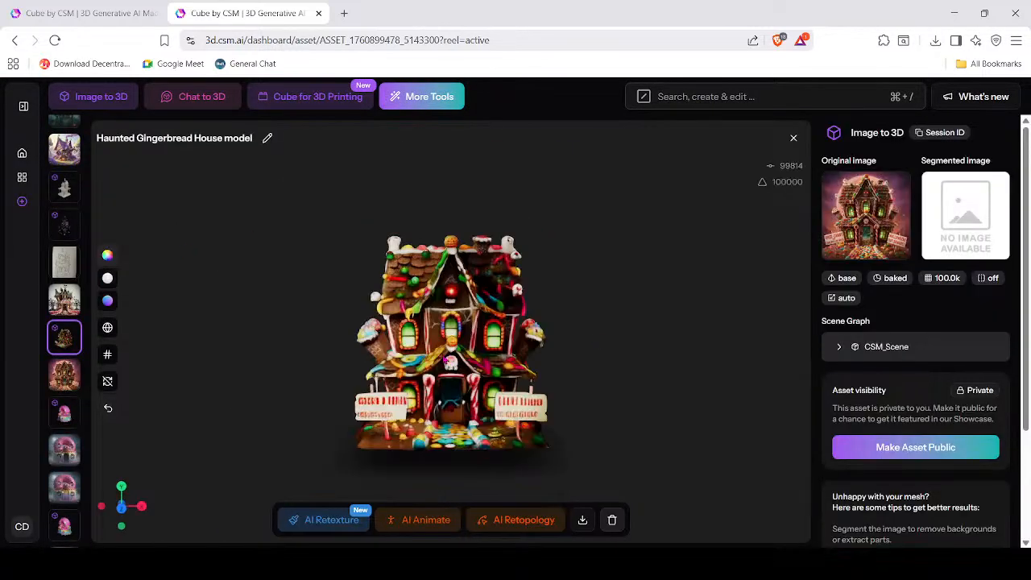
# Orbit and zoom the Haunted Gingerbread House from its back round to a nearly frontal view.
pyautogui.scroll(4, 453, 368)
pyautogui.moveTo(453, 368); pyautogui.dragTo(501, 387)
pyautogui.moveTo(545, 374); pyautogui.dragTo(613, 267)
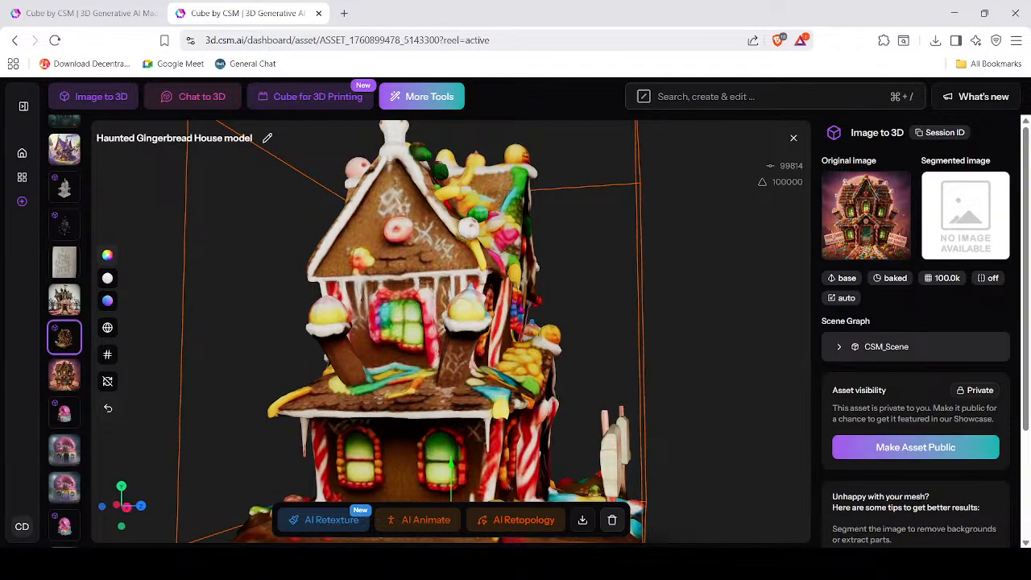
pyautogui.scroll(-3, 522, 308)
pyautogui.moveTo(503, 296); pyautogui.dragTo(446, 298)
pyautogui.scroll(8, 446, 298)
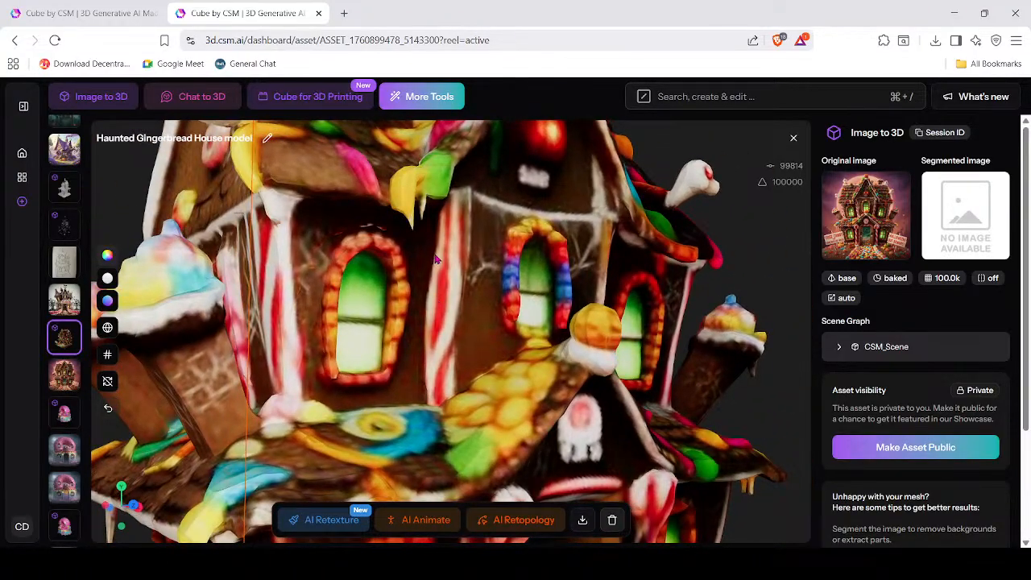
pyautogui.moveTo(443, 277); pyautogui.dragTo(401, 291)
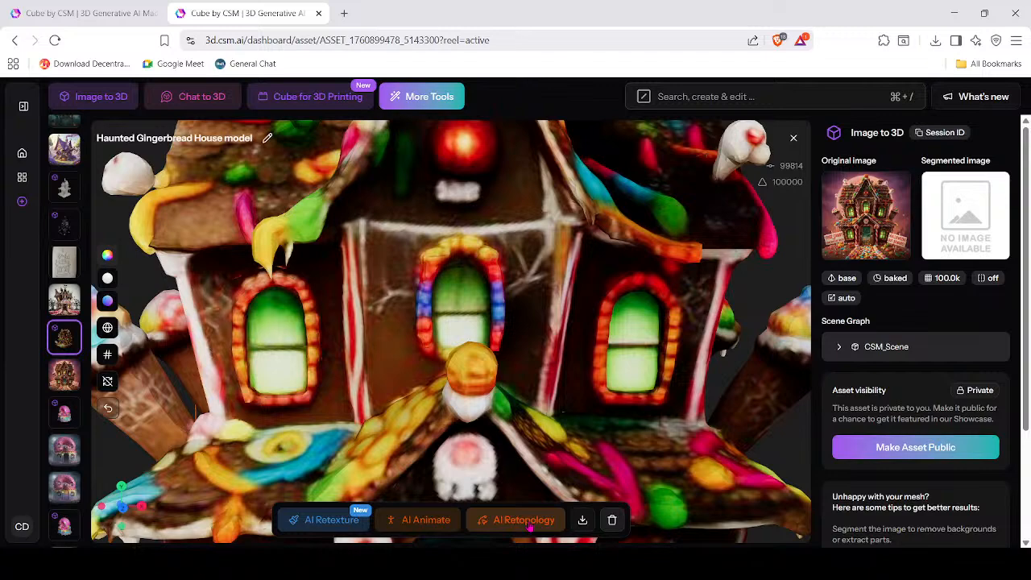
# View the gingerbread house's left side and low front, then open the Haunted Candy House image.
pyautogui.scroll(-5, 493, 327)
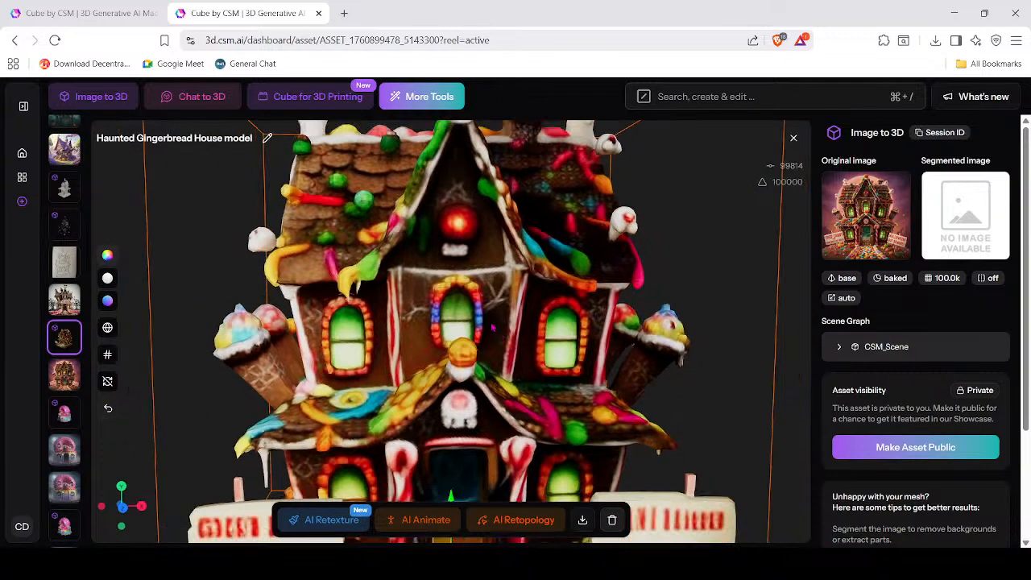
pyautogui.scroll(-3, 493, 327)
pyautogui.moveTo(469, 293); pyautogui.dragTo(490, 303)
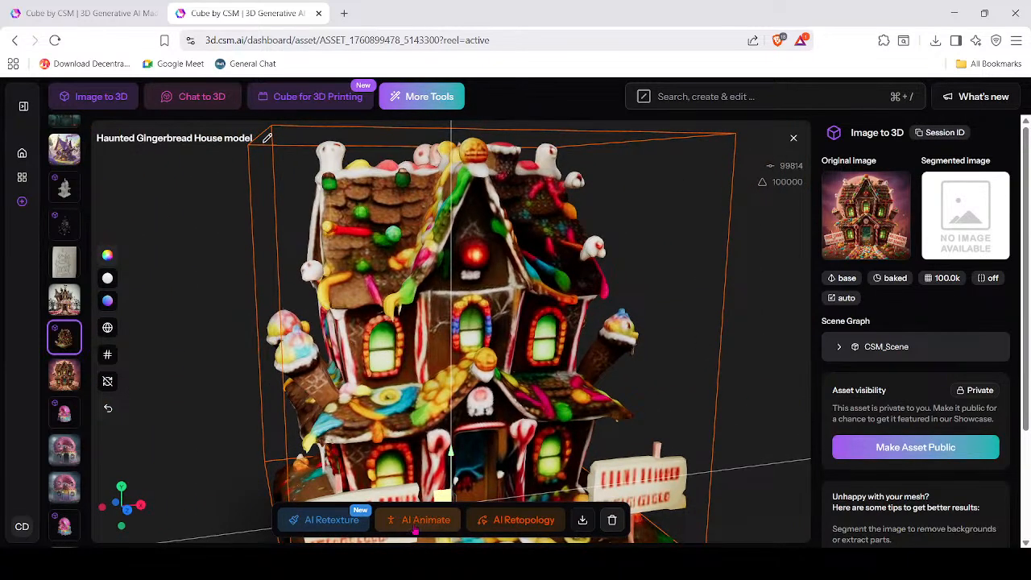
pyautogui.scroll(-5, 475, 409)
pyautogui.moveTo(475, 409)
pyautogui.mouseDown()
pyautogui.moveTo(501, 417)
pyautogui.moveTo(483, 397)
pyautogui.moveTo(489, 419)
pyautogui.moveTo(508, 425)
pyautogui.moveTo(492, 415)
pyautogui.mouseUp()
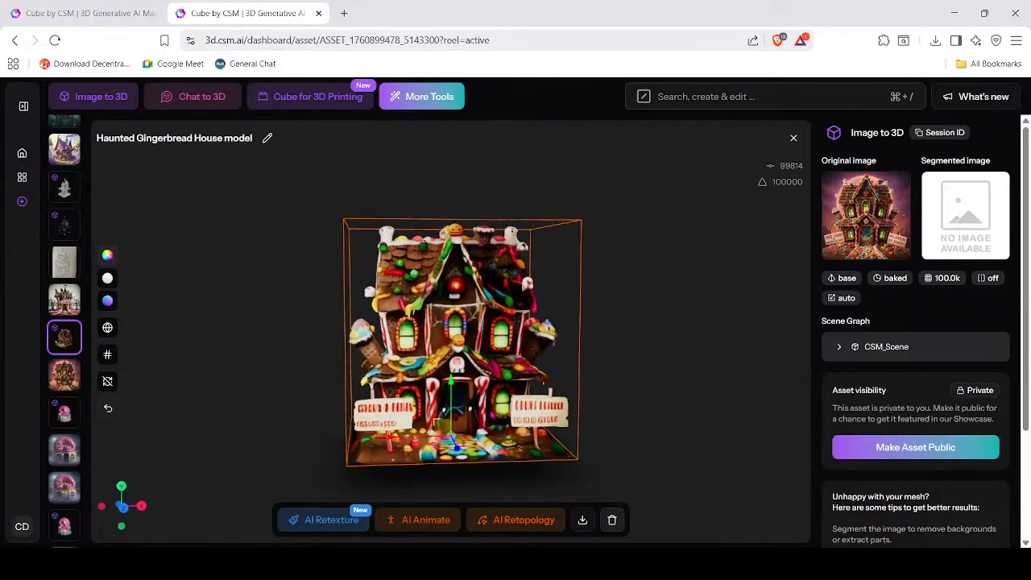
pyautogui.scroll(3, 492, 415)
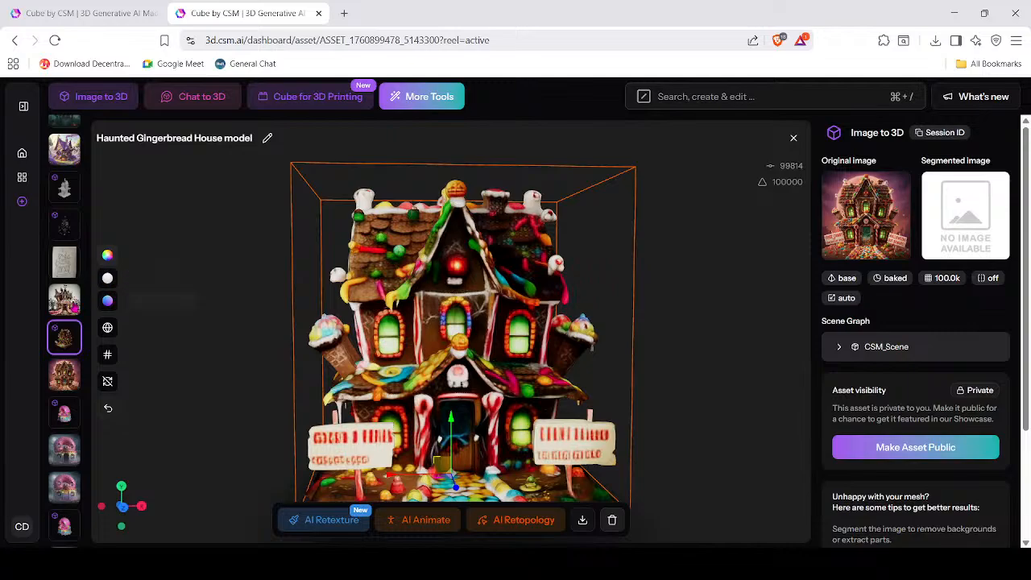
pyautogui.click(69, 305)
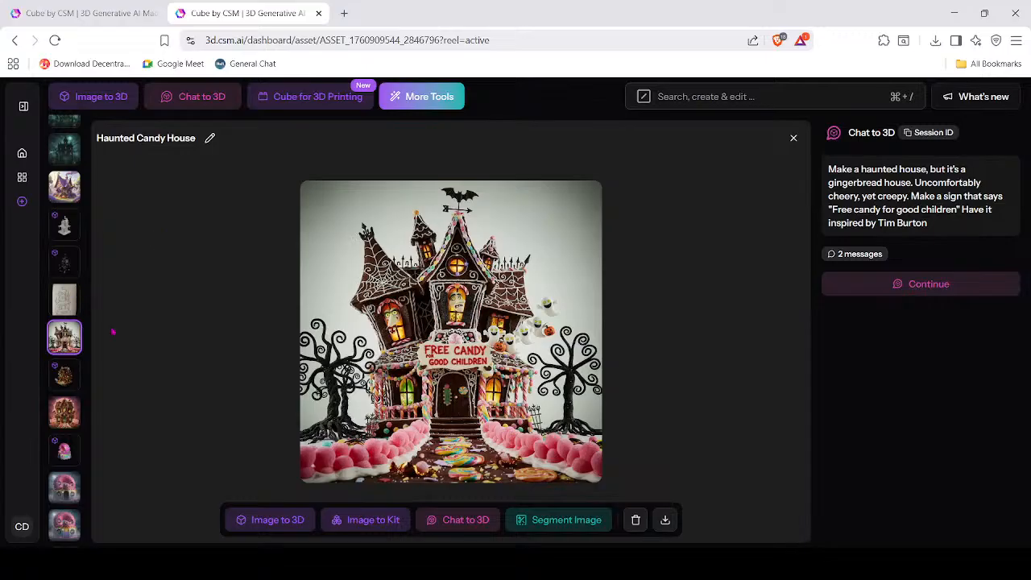
# Open the Untitled uploaded pencil sketch of a twisted-tower haunted house and enlarge it.
pyautogui.scroll(-10, 71, 379)
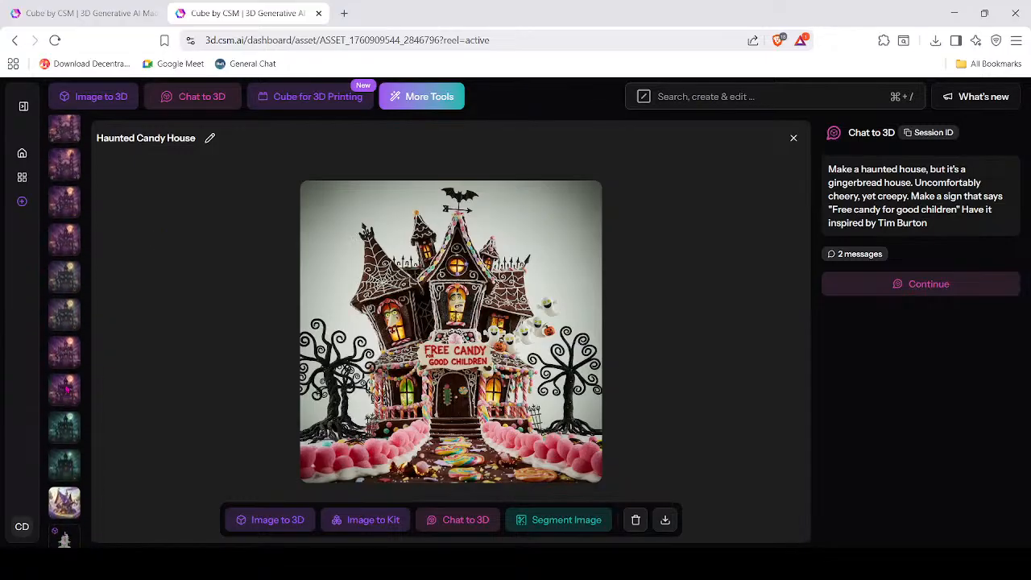
pyautogui.scroll(-8, 67, 391)
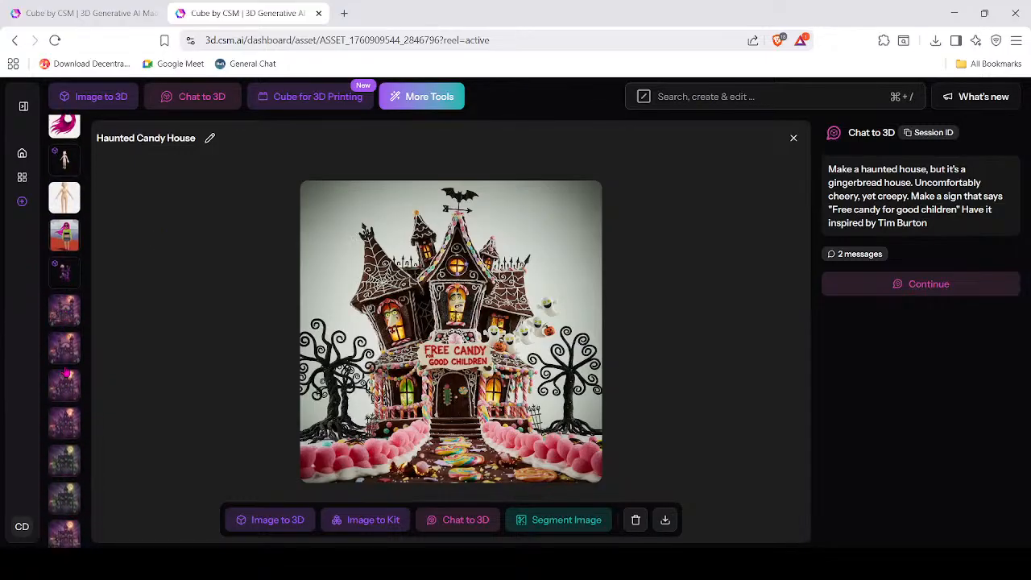
pyautogui.scroll(-4, 66, 379)
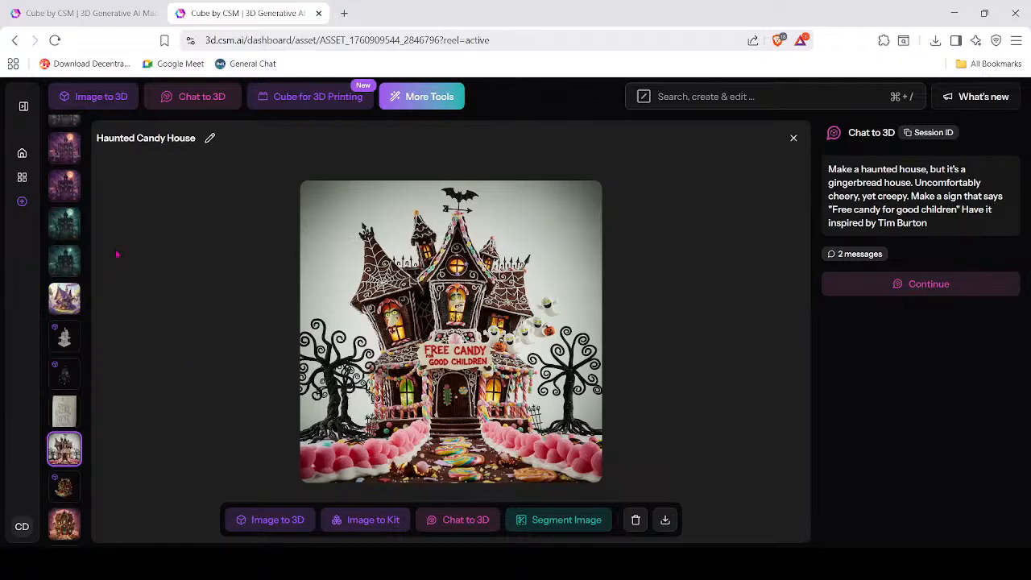
pyautogui.click(66, 410)
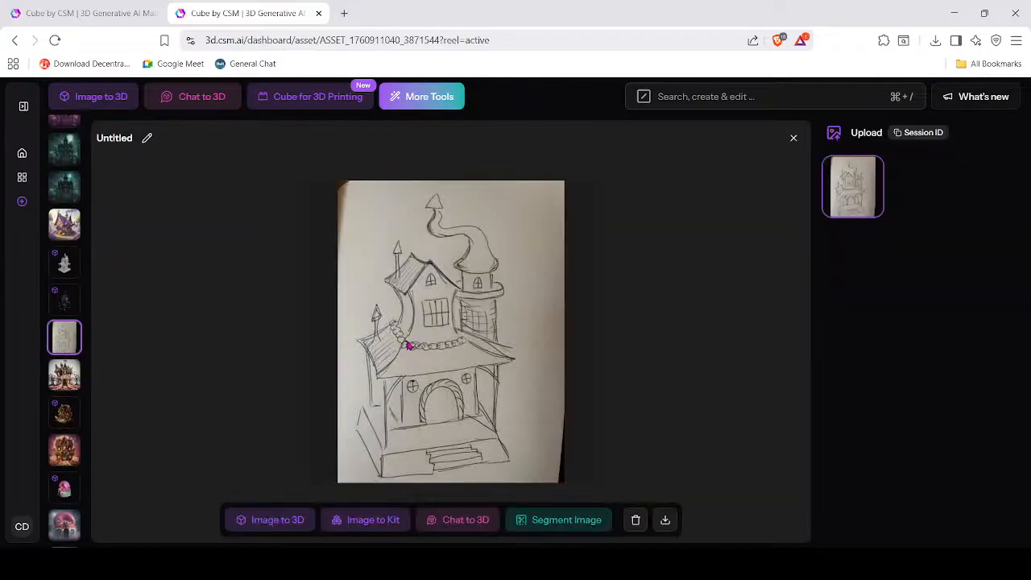
pyautogui.click(465, 352)
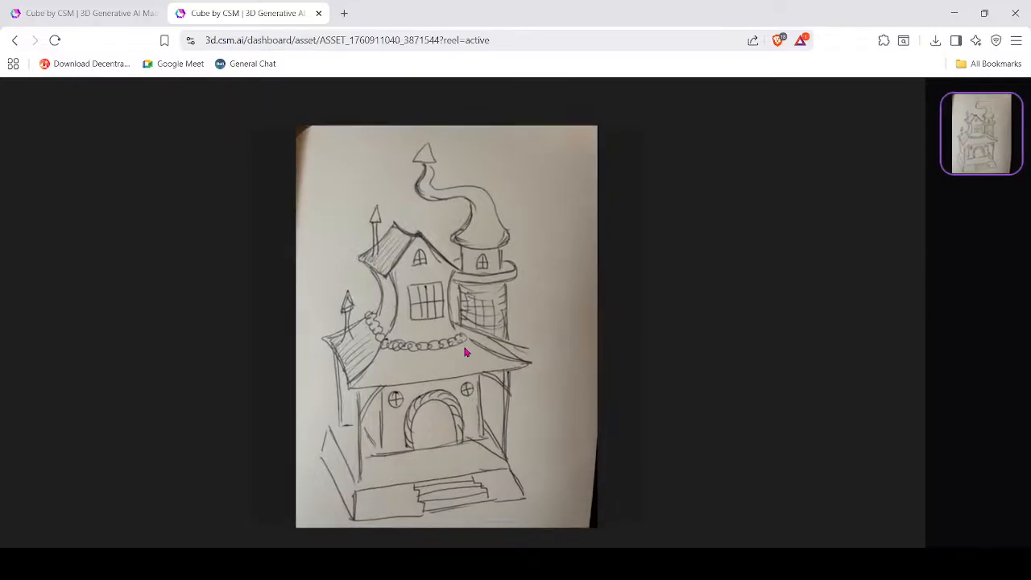
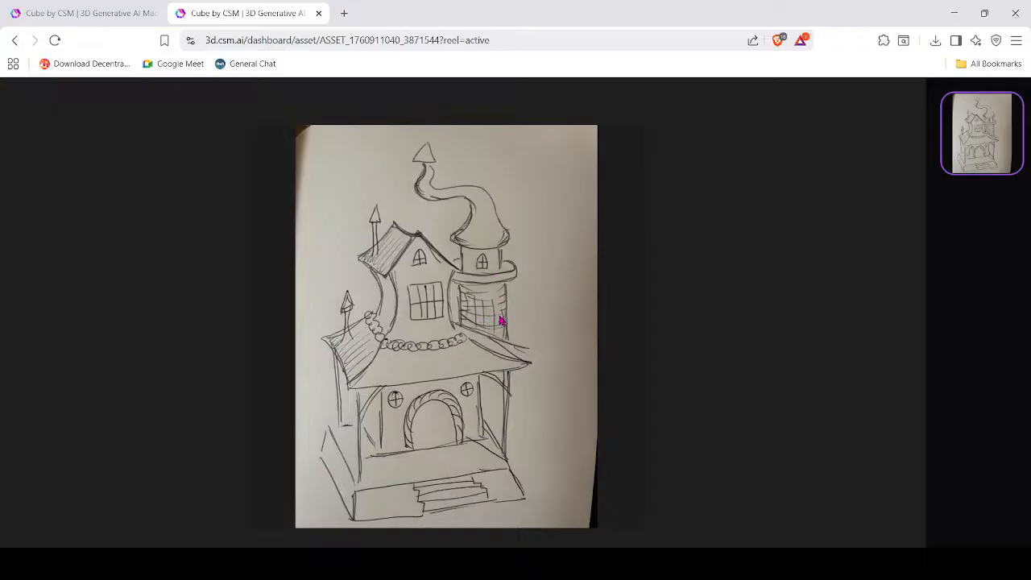
# View the textured 3D house from its side, base and front, then return to the pencil sketch.
pyautogui.press('Escape')
pyautogui.click(69, 266)
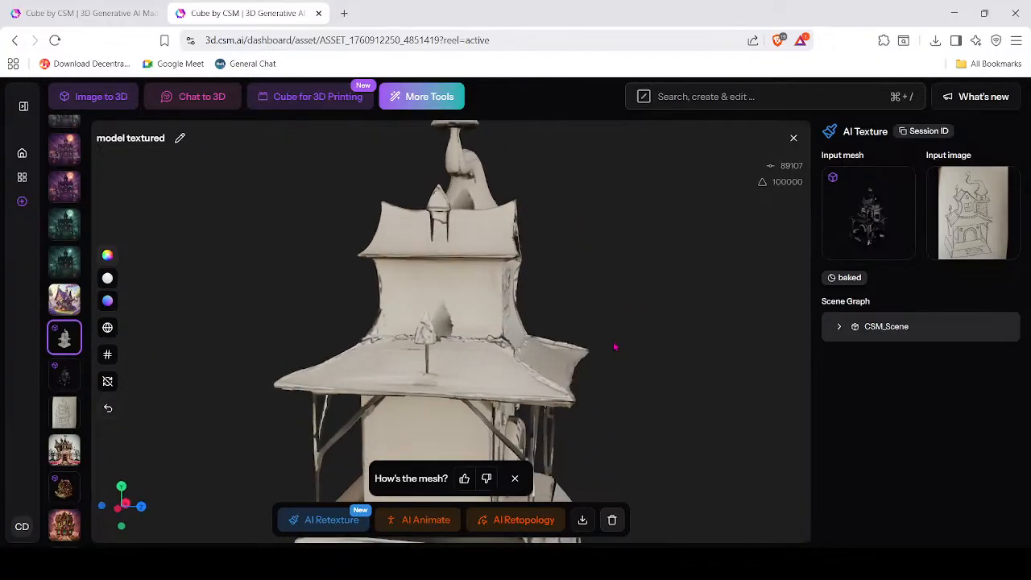
pyautogui.click(514, 479)
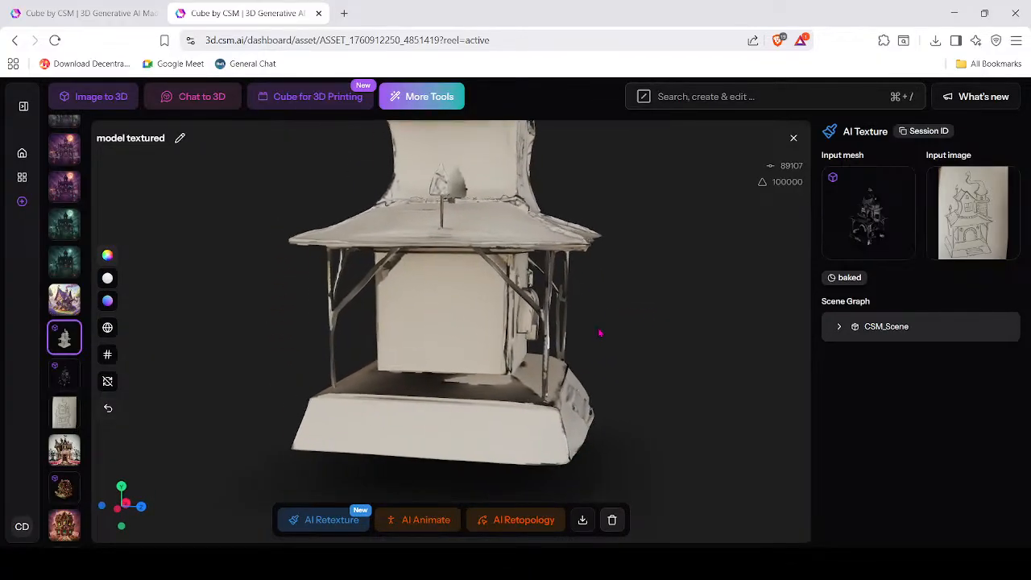
pyautogui.moveTo(653, 341); pyautogui.dragTo(524, 368)
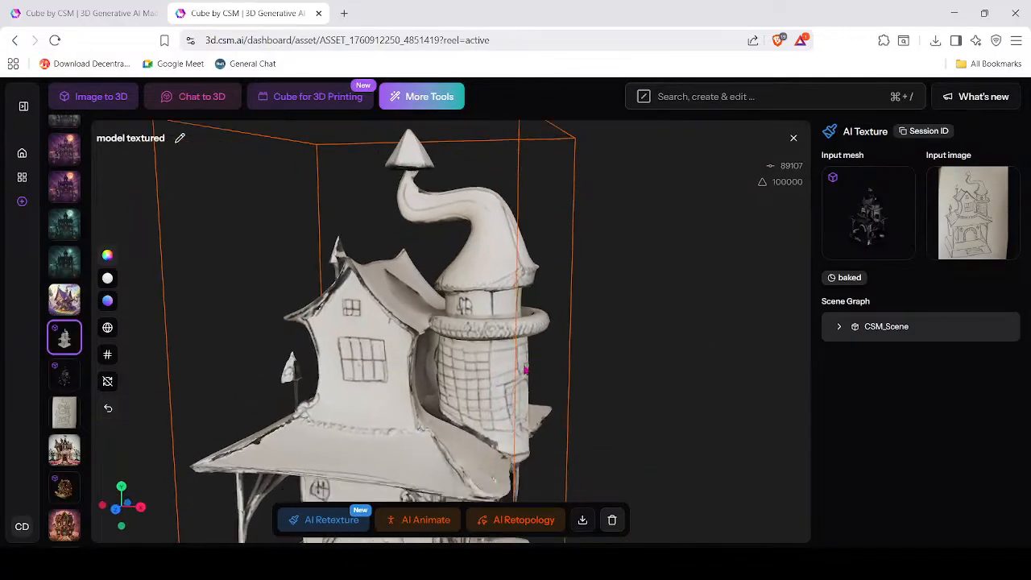
pyautogui.moveTo(524, 368); pyautogui.dragTo(571, 237, button='right')
pyautogui.moveTo(571, 237); pyautogui.dragTo(546, 271)
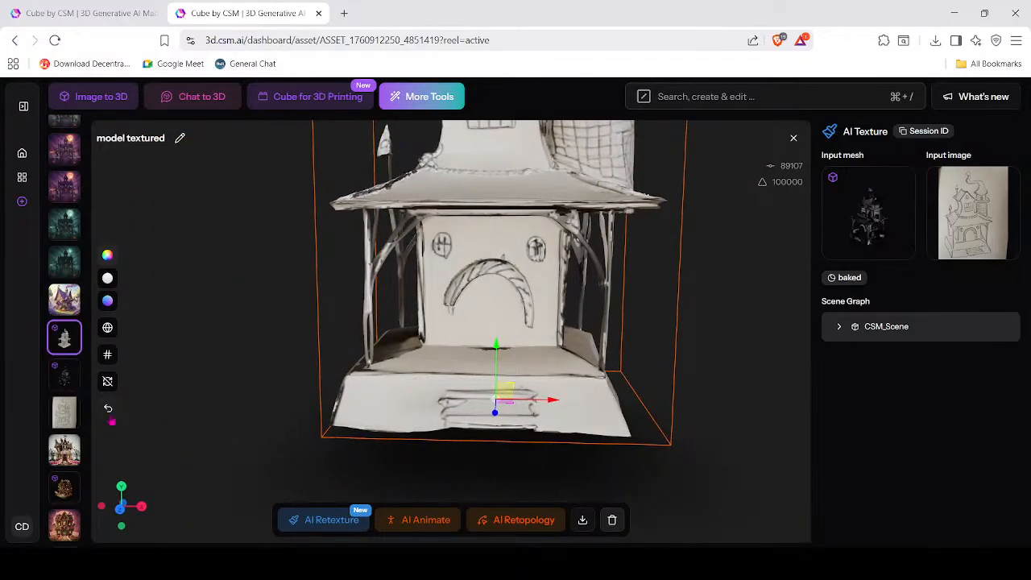
pyautogui.click(64, 415)
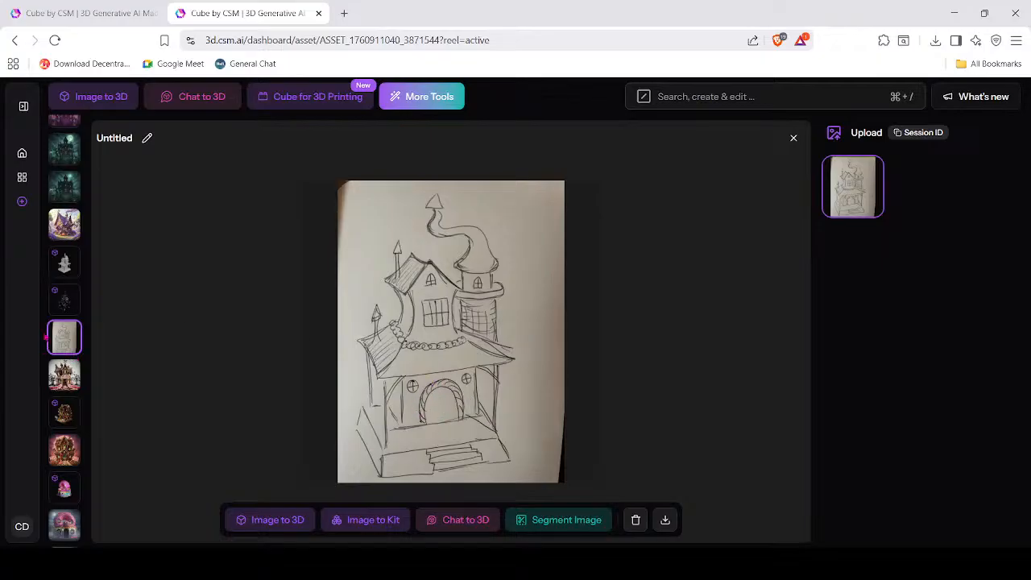
# Reopen the textured 3D house and zoom and pan along it, dismissing the mesh feedback prompt.
pyautogui.click(65, 263)
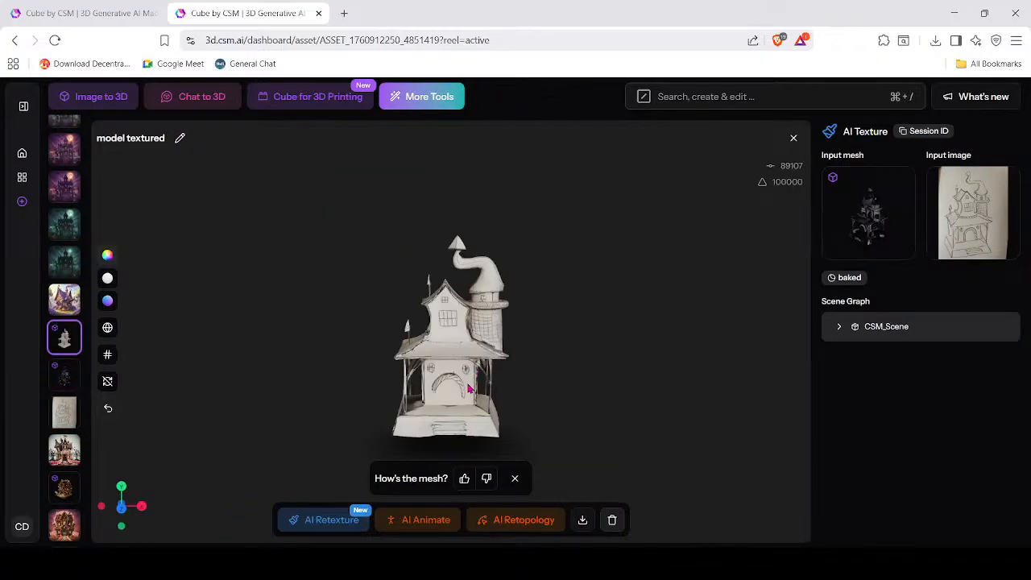
pyautogui.scroll(3, 470, 388)
pyautogui.moveTo(578, 409); pyautogui.dragTo(584, 301, button='right')
pyautogui.scroll(-6, 579, 346)
pyautogui.scroll(3, 559, 323)
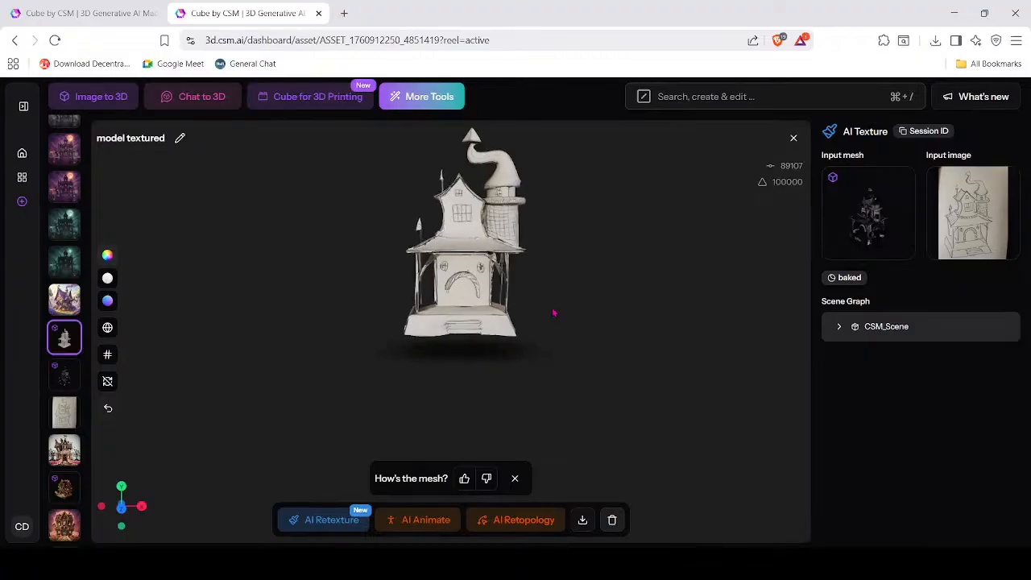
pyautogui.scroll(5, 555, 289)
pyautogui.moveTo(558, 262); pyautogui.dragTo(545, 353, button='right')
pyautogui.scroll(5, 530, 383)
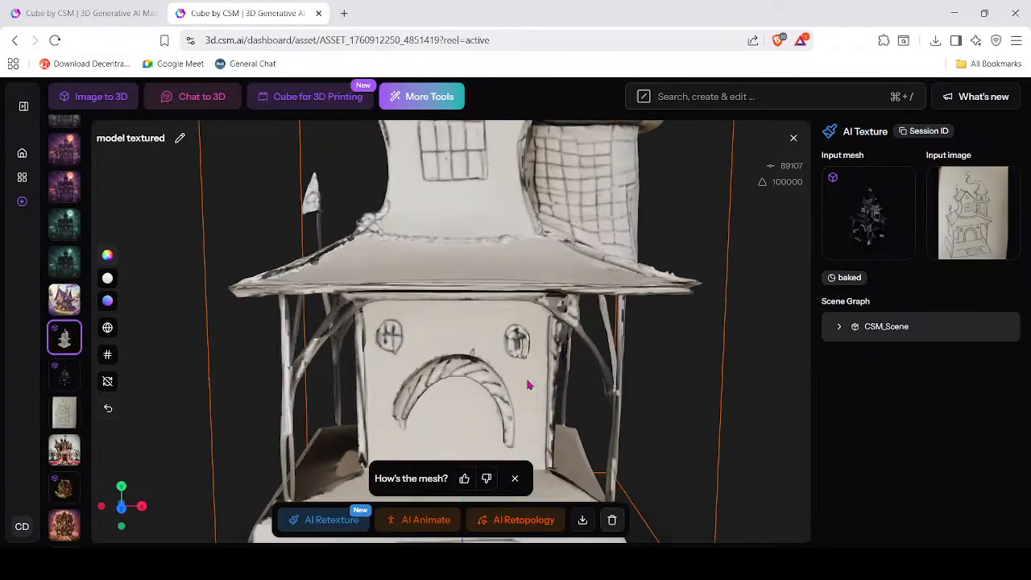
pyautogui.moveTo(527, 385)
pyautogui.mouseDown()
pyautogui.moveTo(472, 368)
pyautogui.moveTo(430, 379)
pyautogui.moveTo(537, 385)
pyautogui.mouseUp()
pyautogui.click(516, 479)
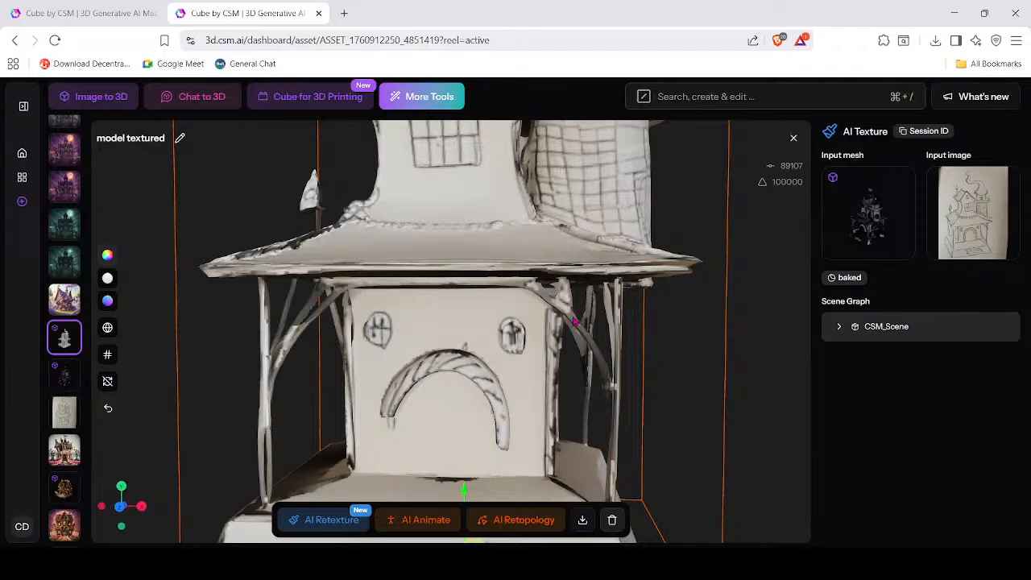
pyautogui.scroll(-5, 574, 322)
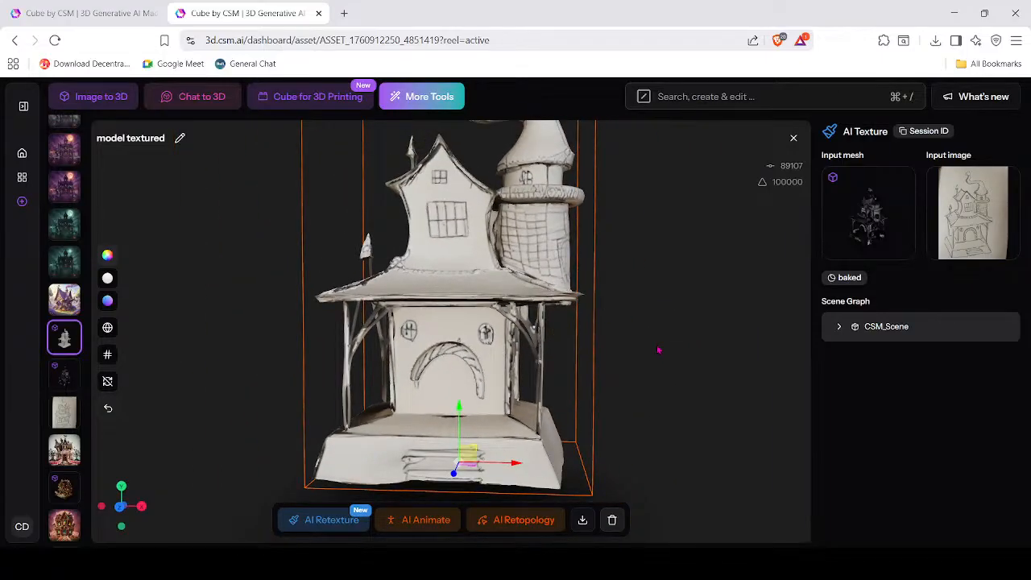
pyautogui.click(658, 349)
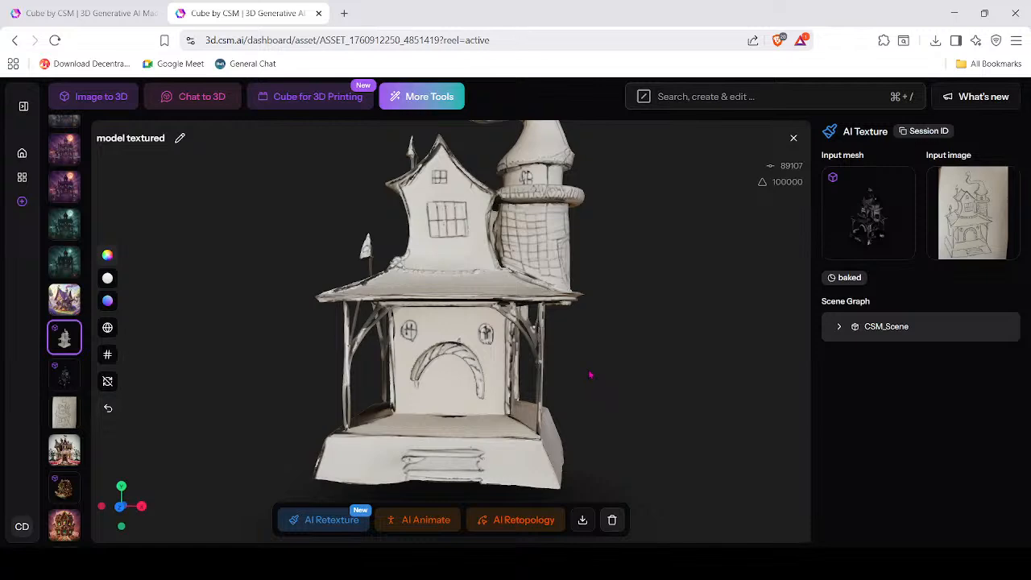
# Orbit the house from several angles to inspect its details and tower side.
pyautogui.moveTo(590, 382); pyautogui.dragTo(492, 369)
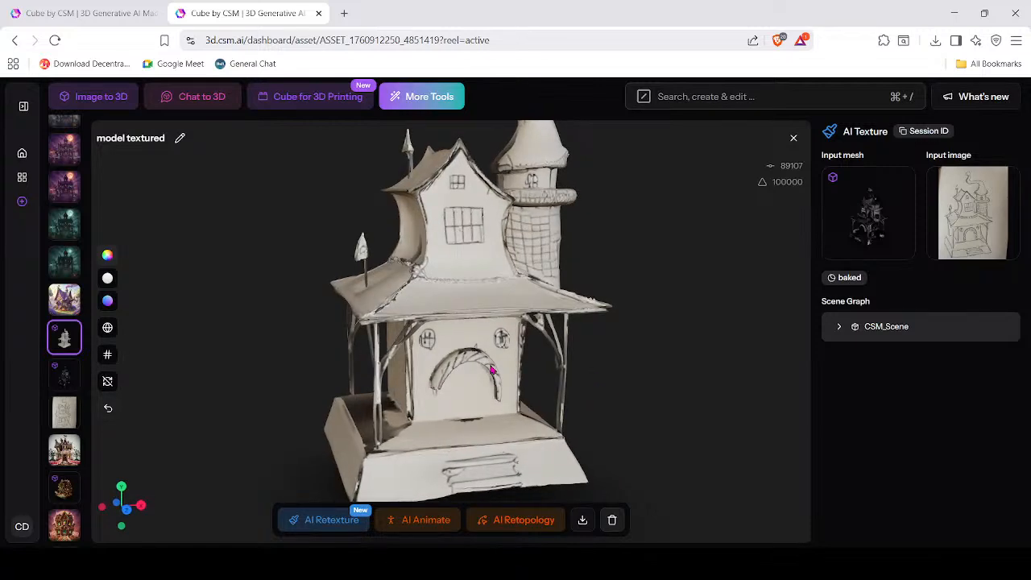
pyautogui.moveTo(620, 384); pyautogui.dragTo(497, 294)
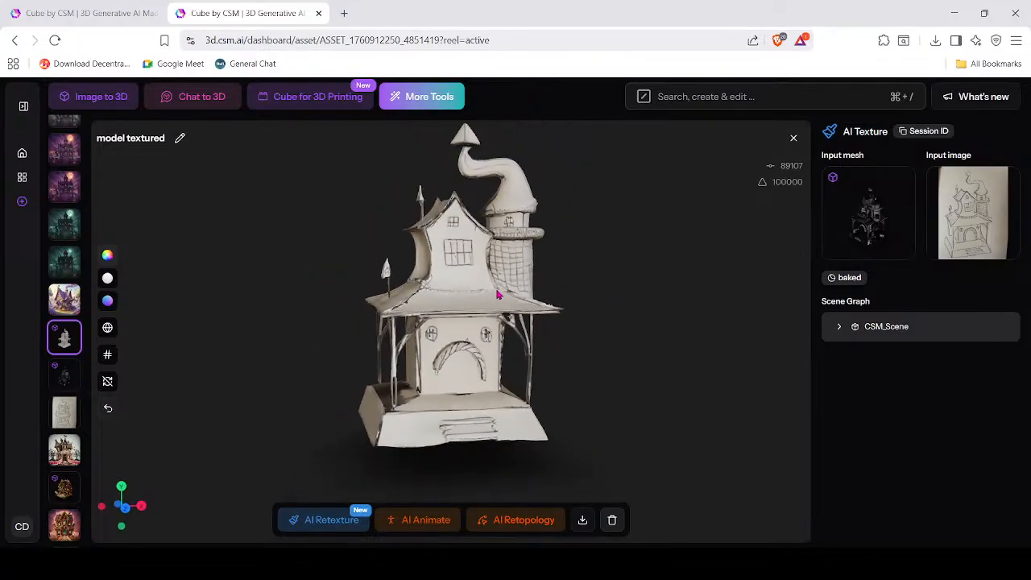
pyautogui.scroll(-4, 535, 302)
pyautogui.scroll(4, 517, 325)
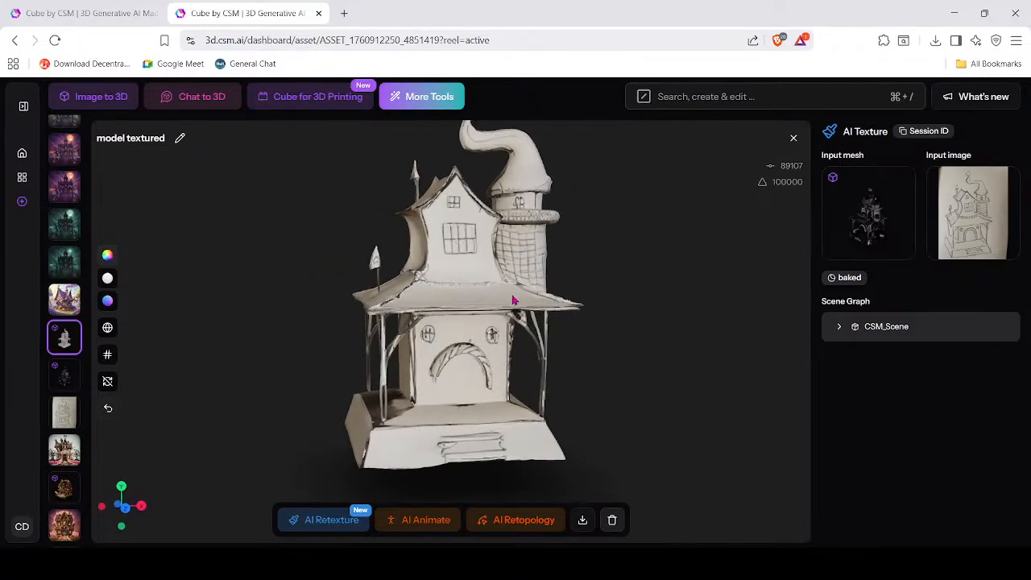
pyautogui.scroll(-2, 538, 367)
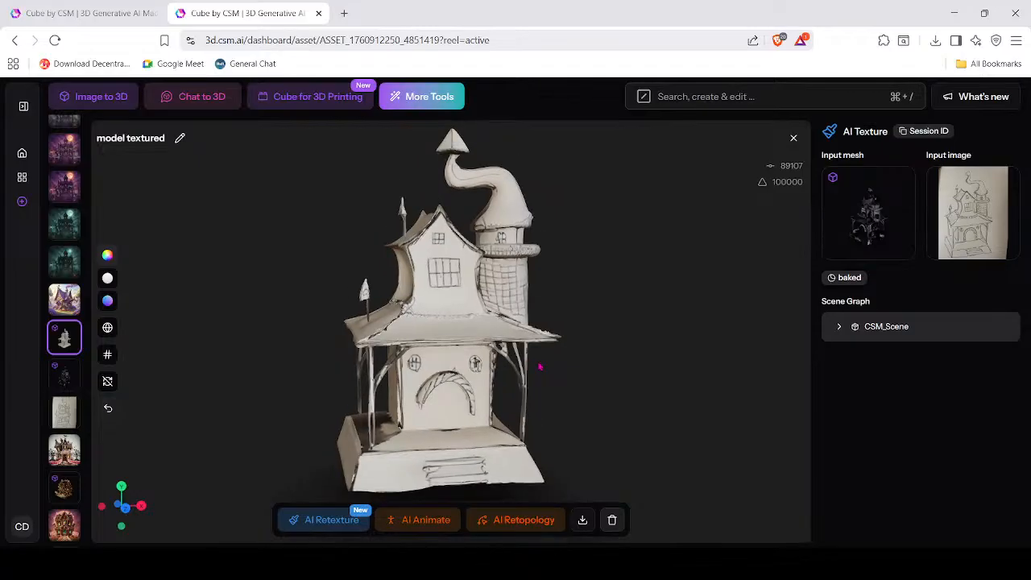
pyautogui.moveTo(569, 400)
pyautogui.mouseDown()
pyautogui.moveTo(430, 417)
pyautogui.moveTo(501, 430)
pyautogui.moveTo(610, 408)
pyautogui.moveTo(484, 415)
pyautogui.moveTo(583, 398)
pyautogui.mouseUp()
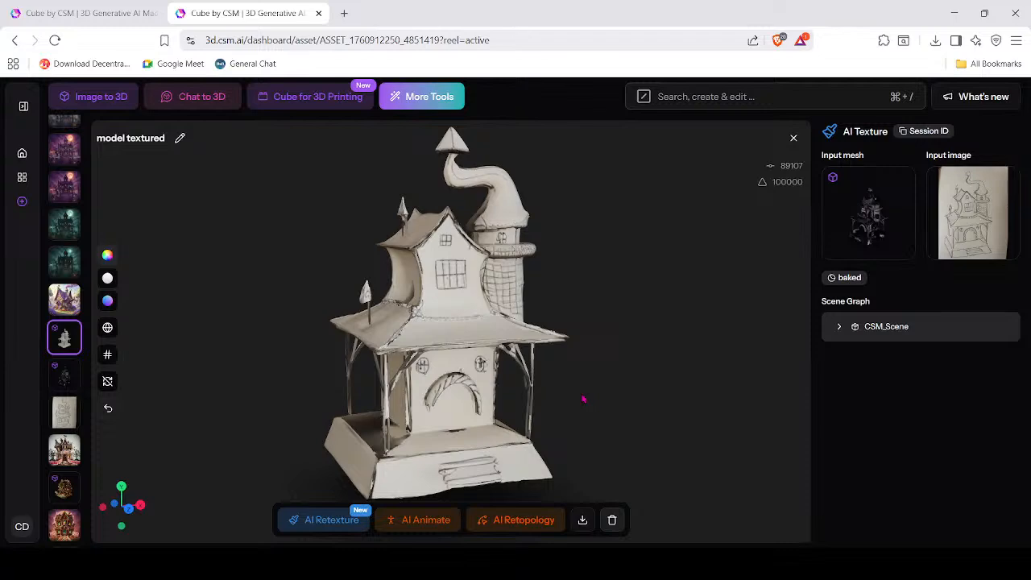
pyautogui.moveTo(554, 362); pyautogui.dragTo(455, 313)
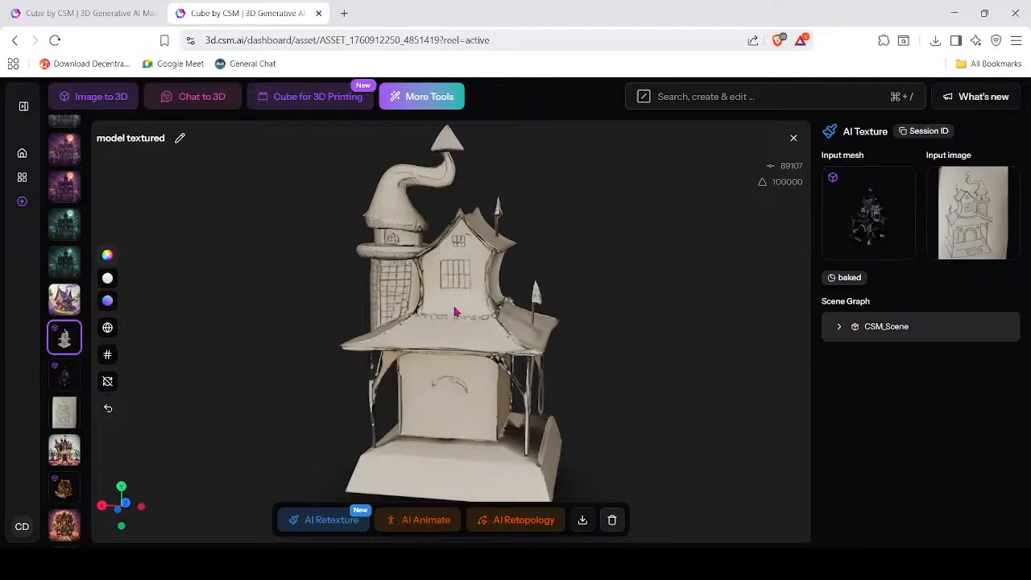
pyautogui.moveTo(572, 328); pyautogui.dragTo(382, 334)
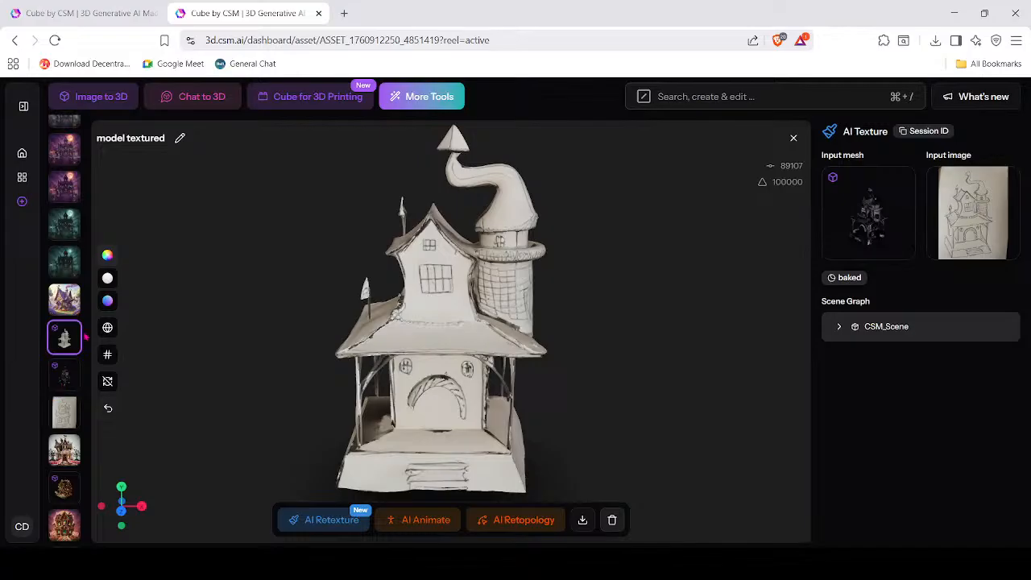
pyautogui.scroll(2, 72, 338)
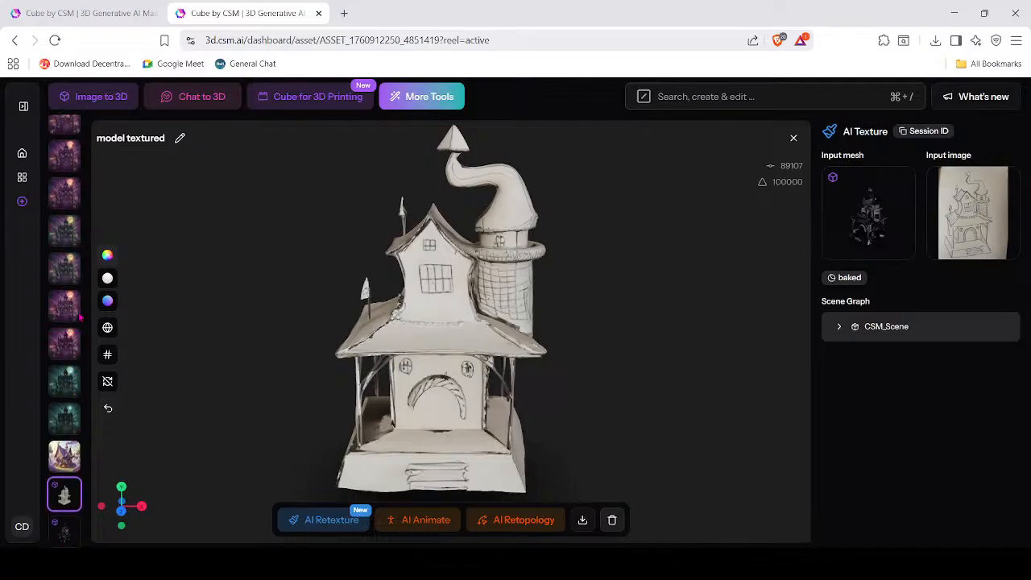
# Review the Haunted Mansion image, then its purple, Manor, twin-tower and candy-filled variations.
pyautogui.click(60, 425)
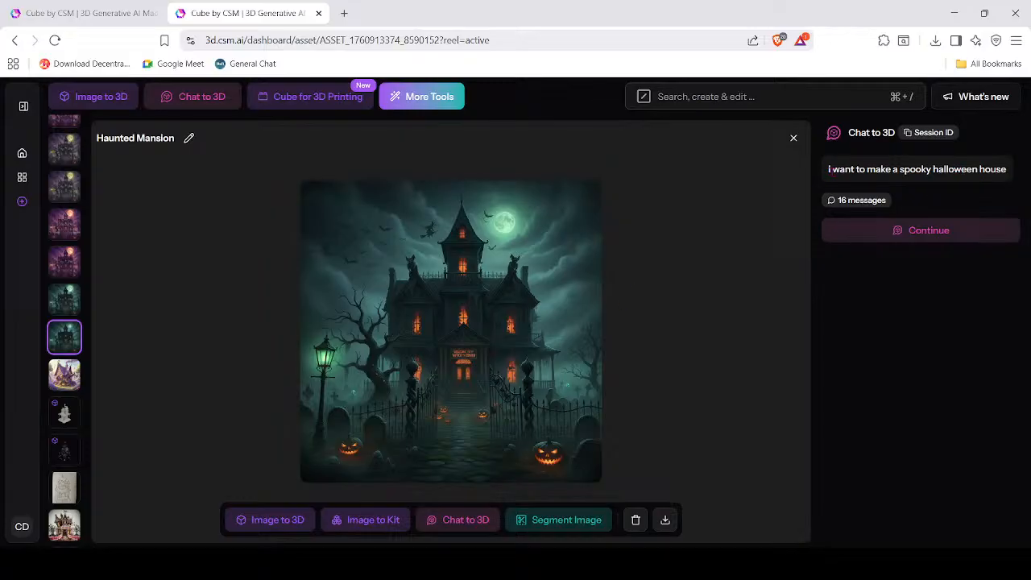
pyautogui.moveTo(829, 169); pyautogui.dragTo(1006, 169)
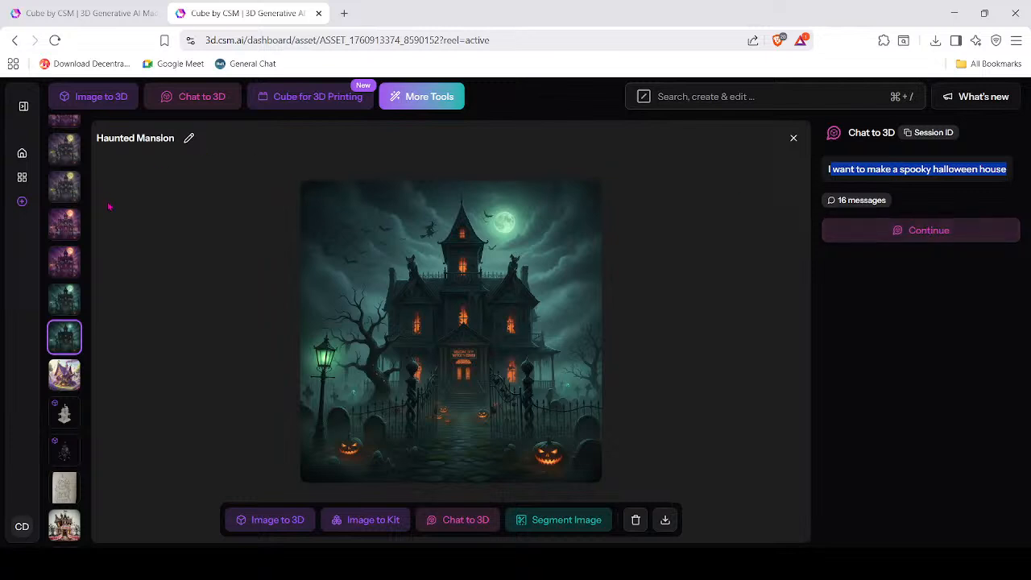
pyautogui.click(68, 265)
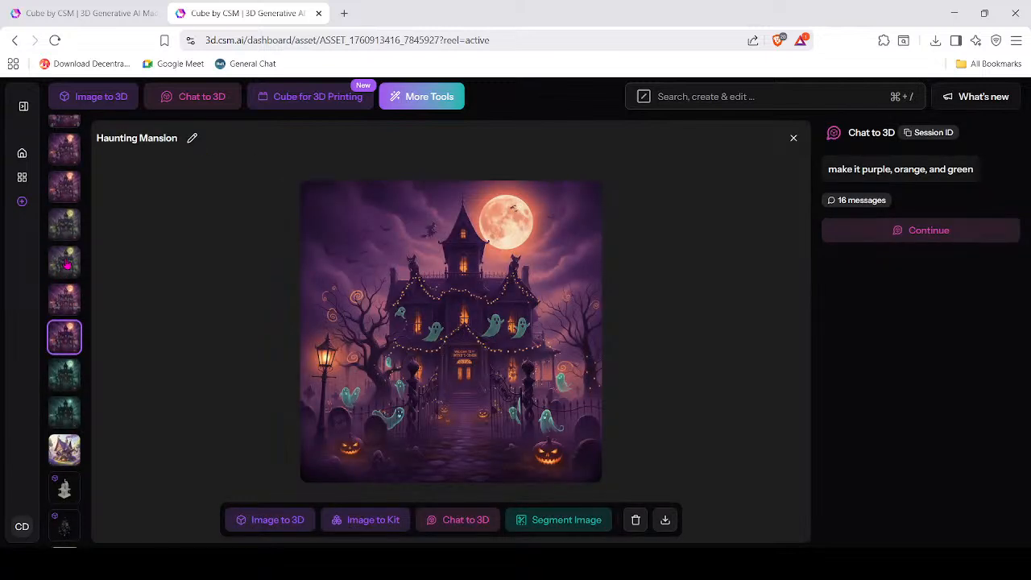
pyautogui.scroll(-6, 68, 265)
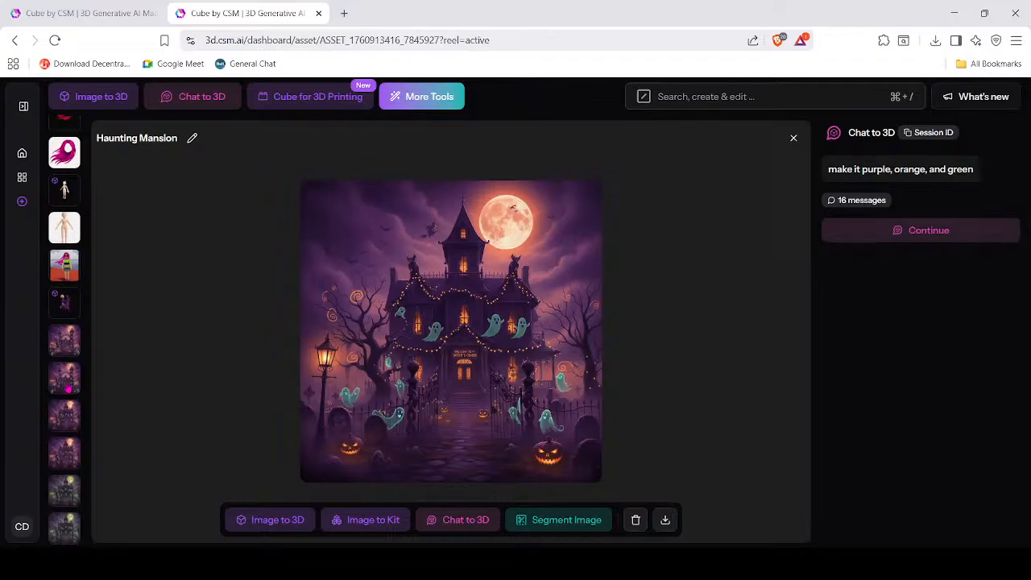
pyautogui.scroll(-2, 68, 388)
pyautogui.click(66, 336)
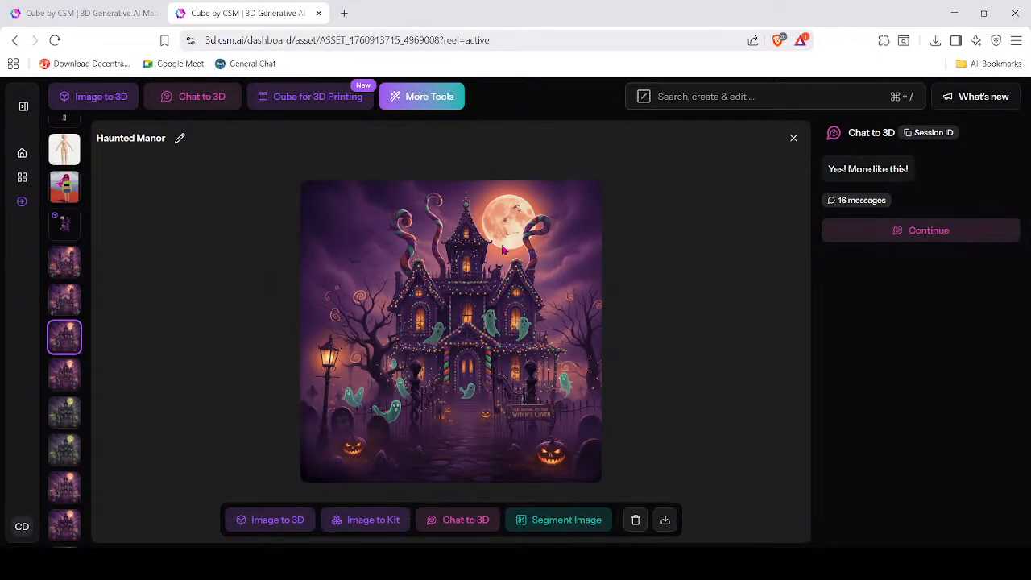
pyautogui.click(64, 306)
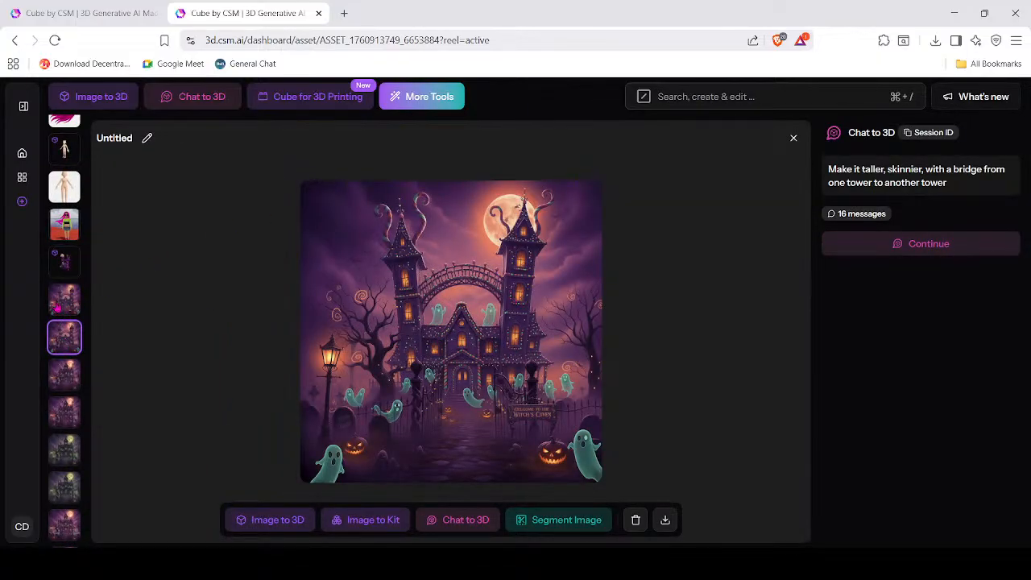
pyautogui.click(59, 307)
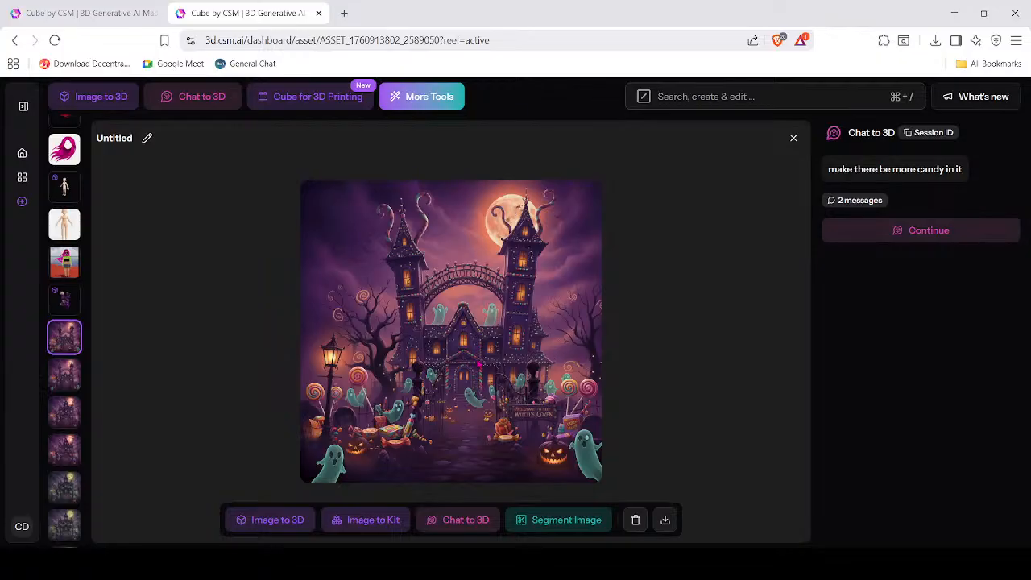
# Show the My Assets gallery of all saved generations.
pyautogui.click(22, 177)
pyautogui.scroll(-10, 209, 252)
pyautogui.scroll(5, 210, 251)
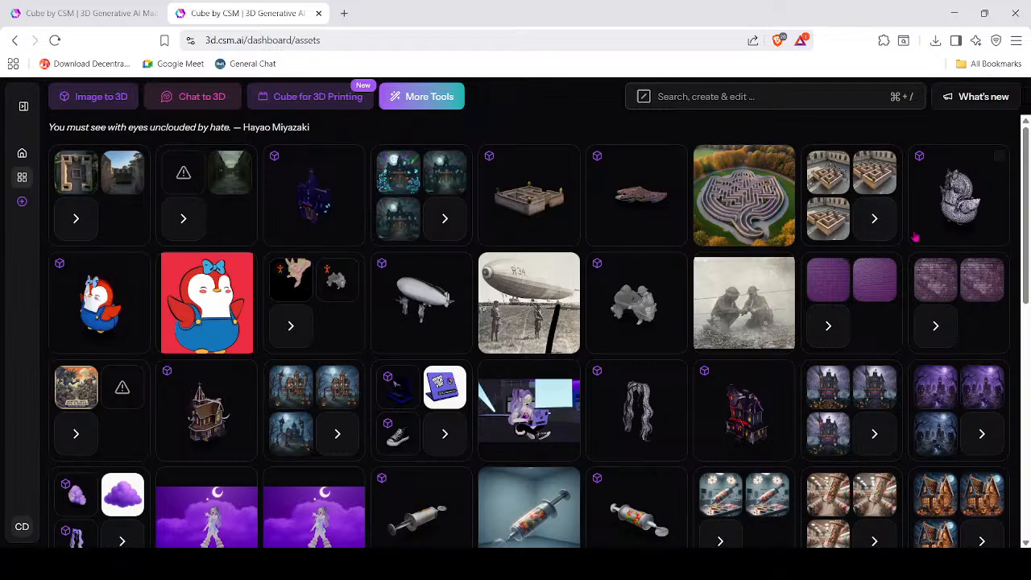
# Expand the maze image group and show the Autumn Maze image full-window.
pyautogui.click(874, 218)
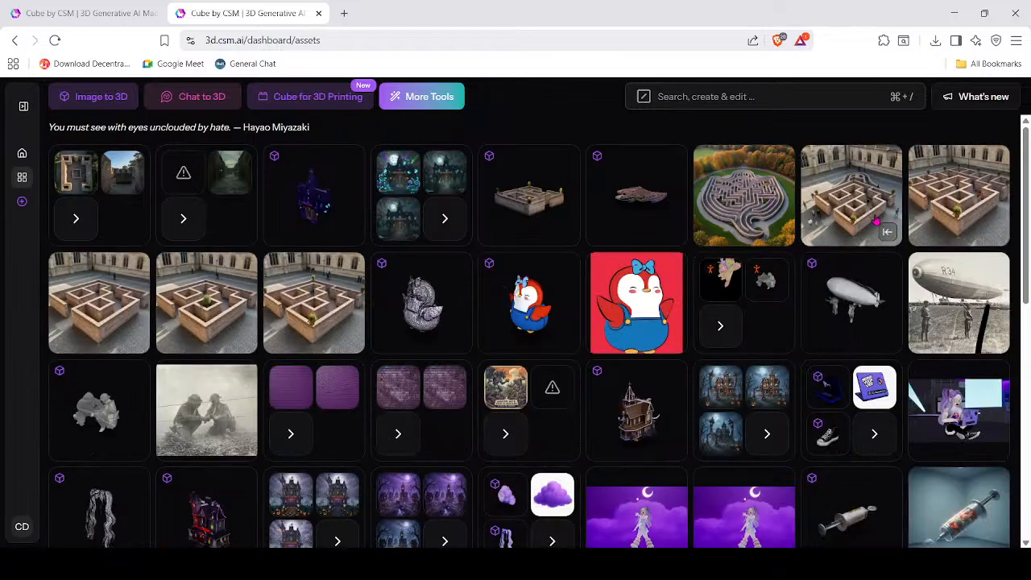
pyautogui.click(745, 214)
pyautogui.click(493, 322)
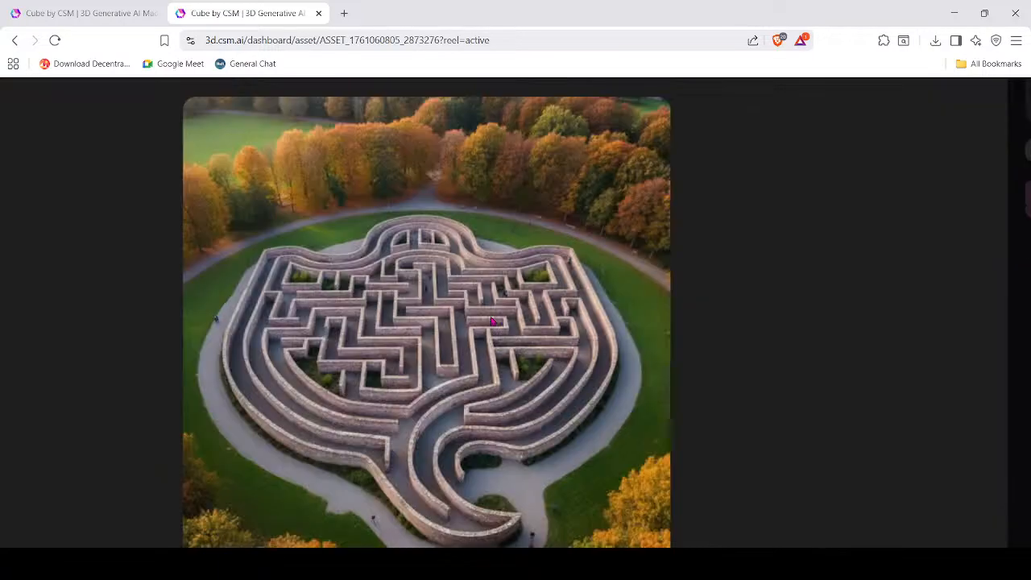
pyautogui.scroll(-1, 477, 318)
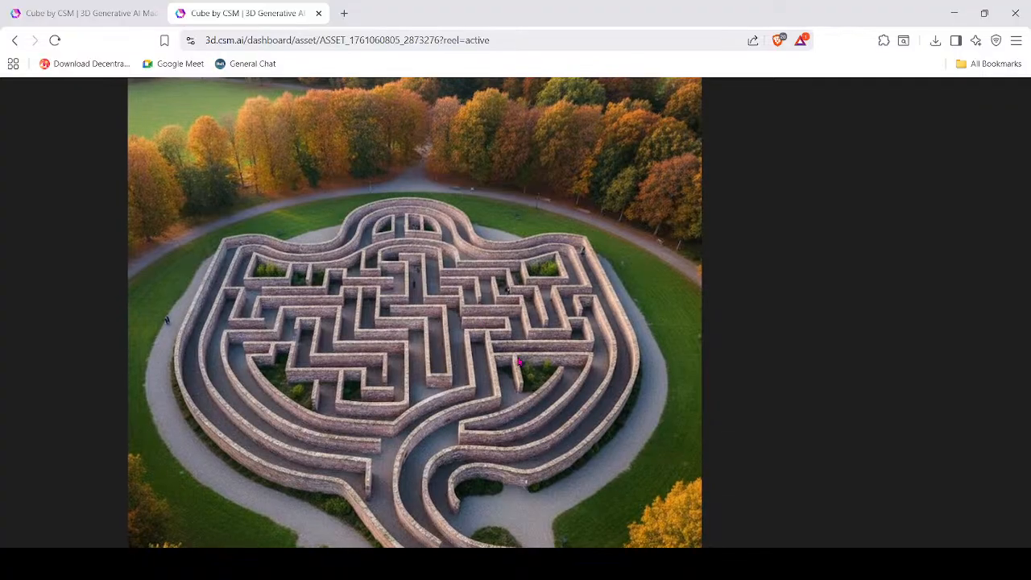
pyautogui.scroll(-3, 476, 414)
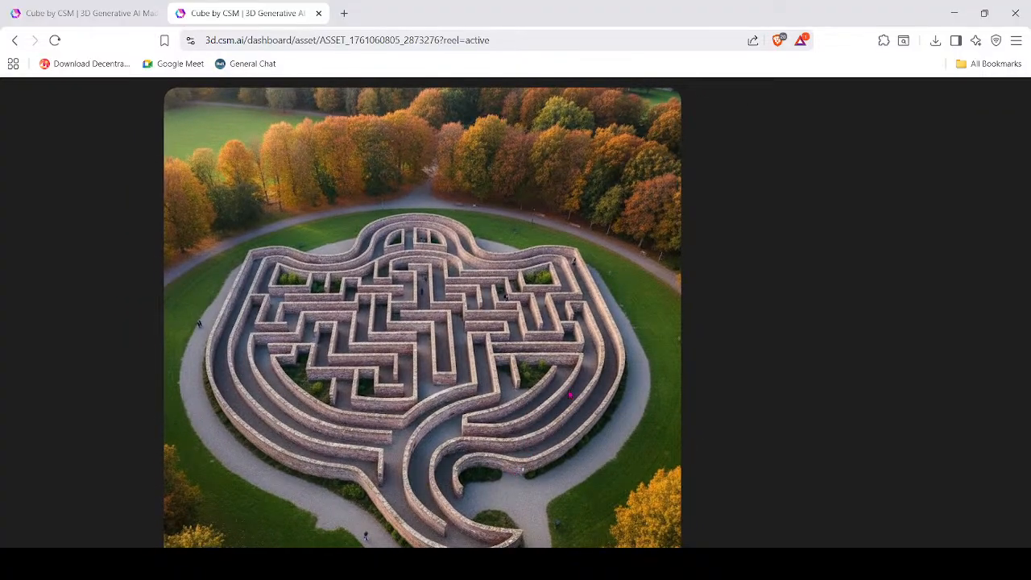
pyautogui.scroll(-1, 579, 396)
pyautogui.scroll(1, 566, 371)
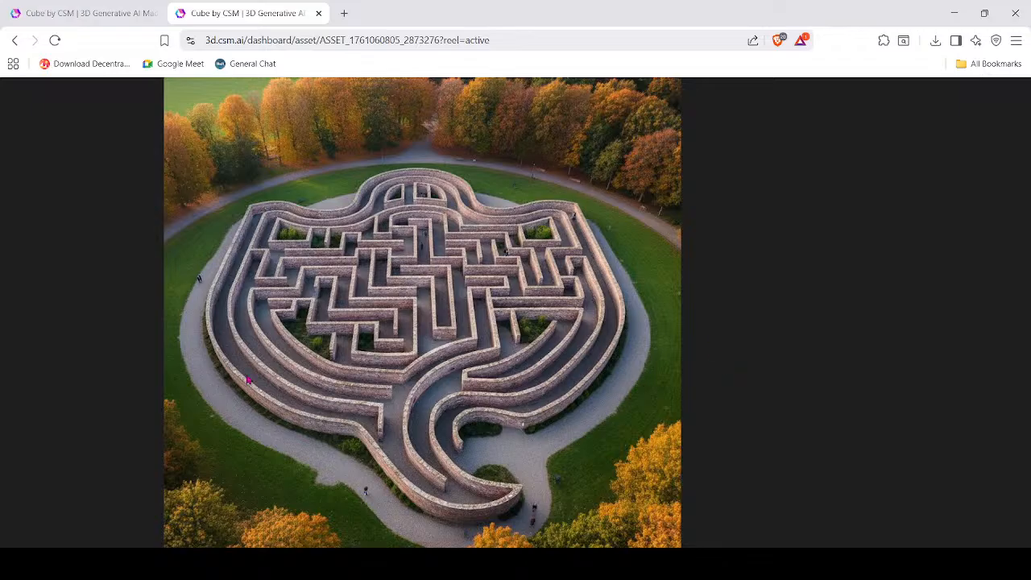
pyautogui.keyDown('ctrl'); pyautogui.scroll(-5, 354, 388); pyautogui.keyUp('ctrl')
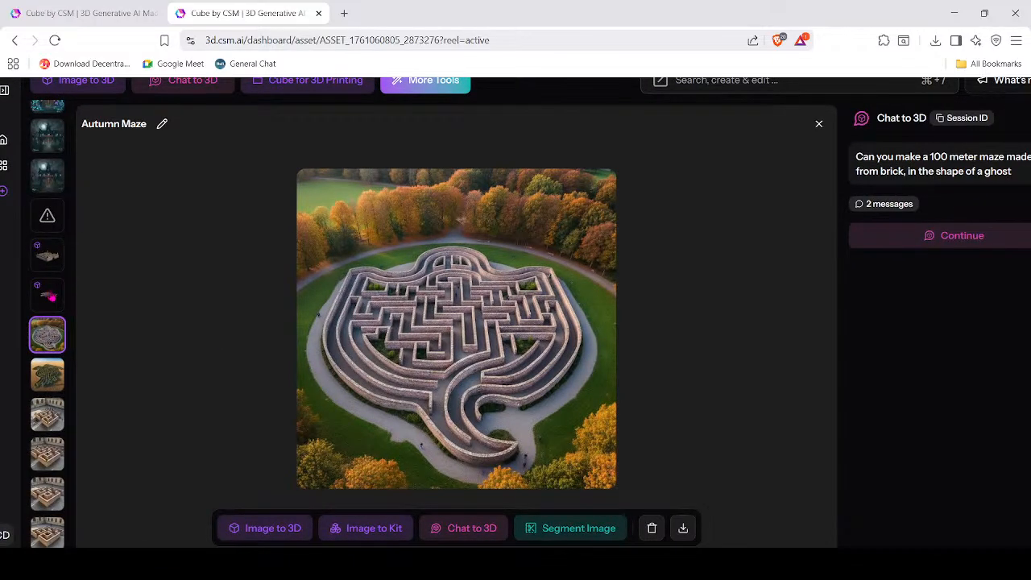
# Open the Autumn Maze 3D model and orbit it from top-down and side-on wall views.
pyautogui.click(47, 295)
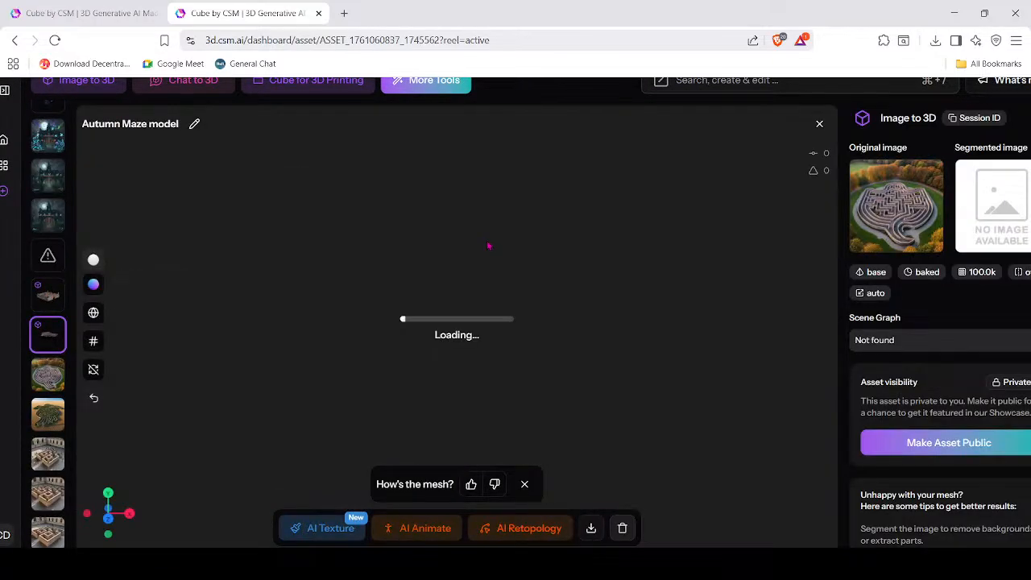
pyautogui.moveTo(571, 334); pyautogui.dragTo(610, 376)
pyautogui.scroll(4, 554, 414)
pyautogui.scroll(8, 511, 395)
pyautogui.moveTo(510, 395); pyautogui.dragTo(382, 404)
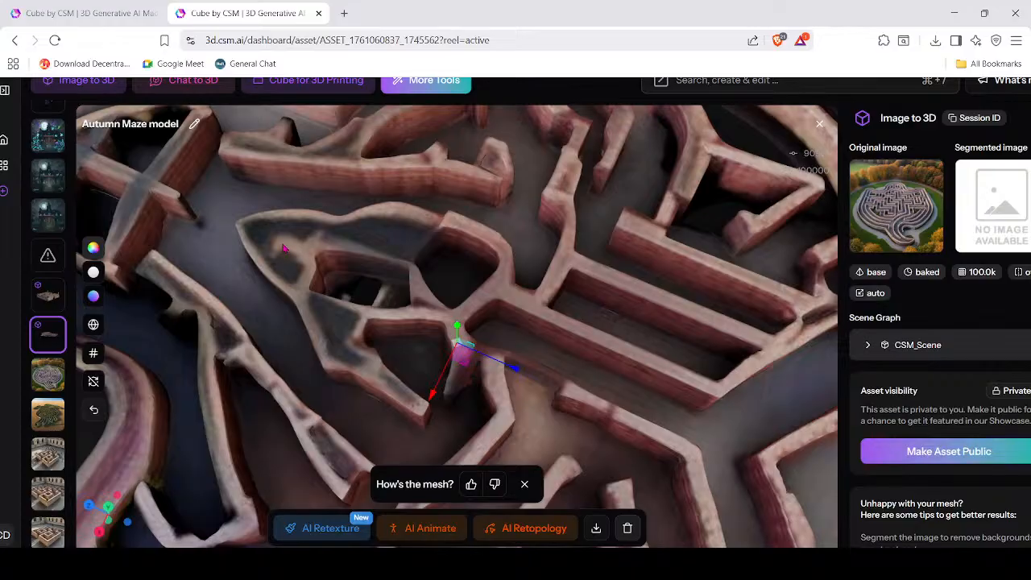
pyautogui.moveTo(283, 248); pyautogui.dragTo(410, 337)
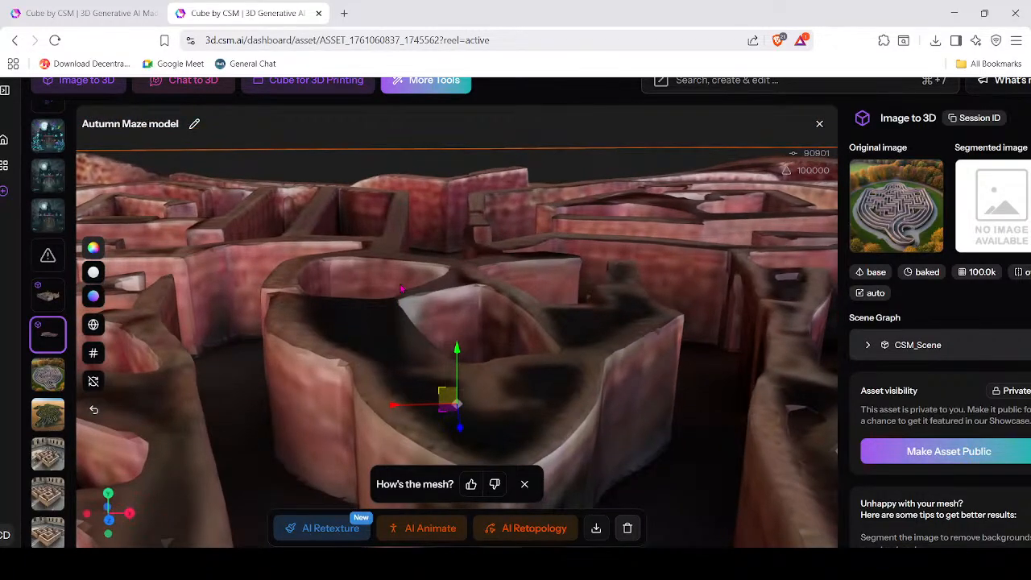
pyautogui.moveTo(525, 324); pyautogui.dragTo(319, 264)
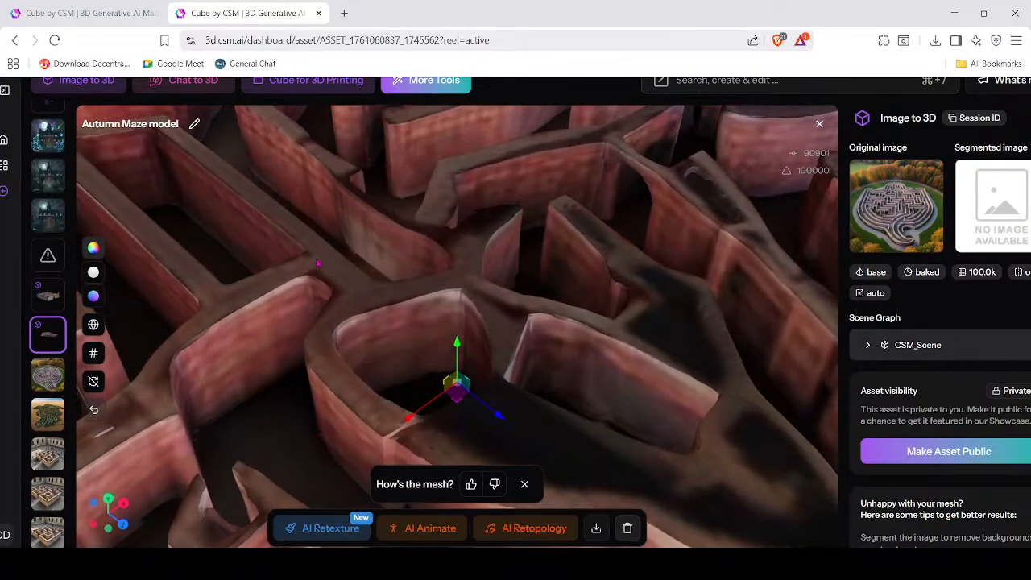
pyautogui.moveTo(274, 323); pyautogui.dragTo(488, 230)
pyautogui.scroll(-8, 488, 230)
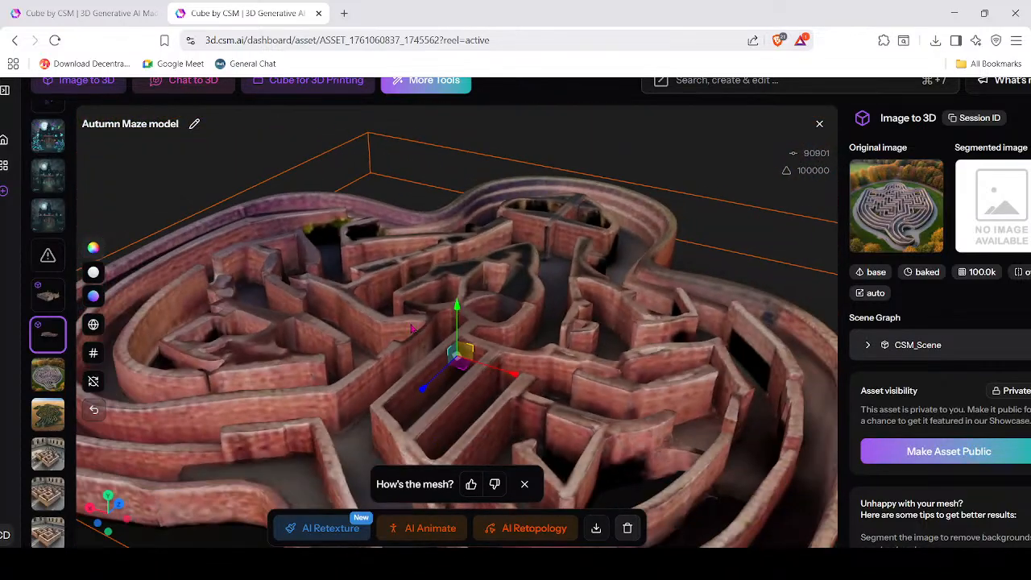
pyautogui.moveTo(411, 329); pyautogui.dragTo(589, 357)
pyautogui.scroll(-7, 590, 357)
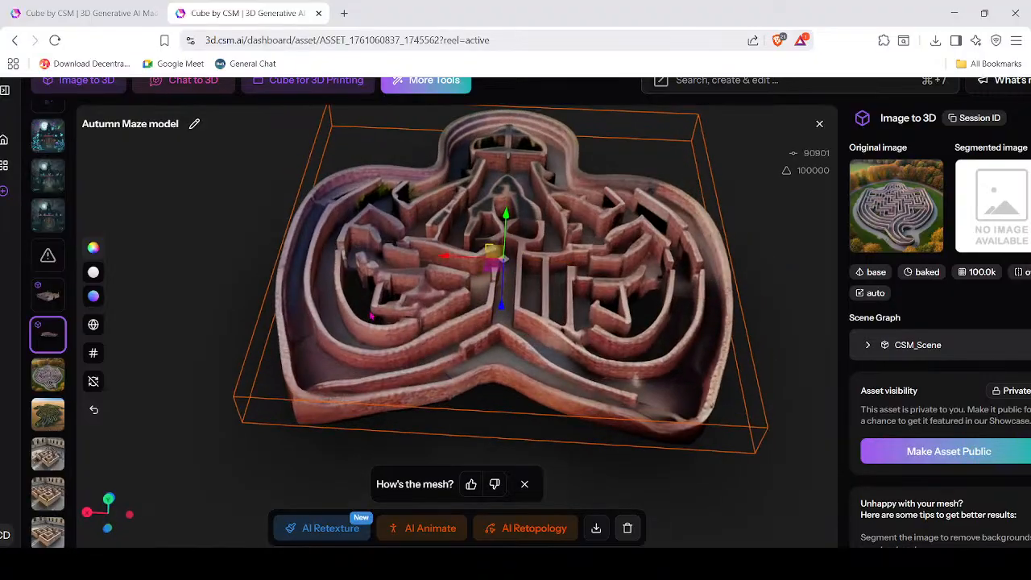
pyautogui.scroll(7, 372, 316)
# View the maze from a low corner and from above, then download its mesh as GLB.
pyautogui.moveTo(409, 338); pyautogui.dragTo(415, 274)
pyautogui.scroll(-4, 435, 280)
pyautogui.moveTo(572, 336); pyautogui.dragTo(547, 388)
pyautogui.scroll(-3, 547, 388)
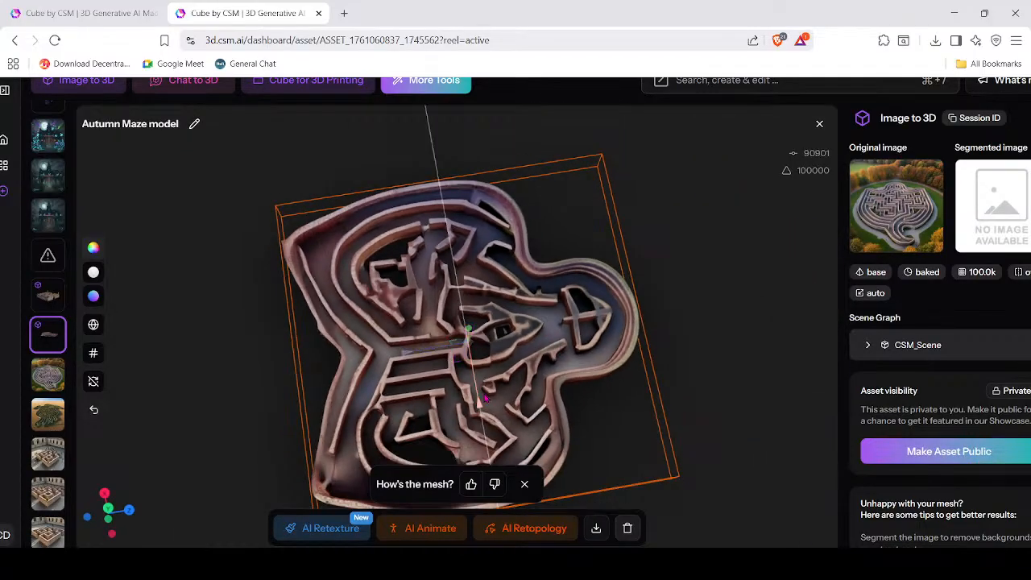
pyautogui.moveTo(485, 398); pyautogui.dragTo(575, 326)
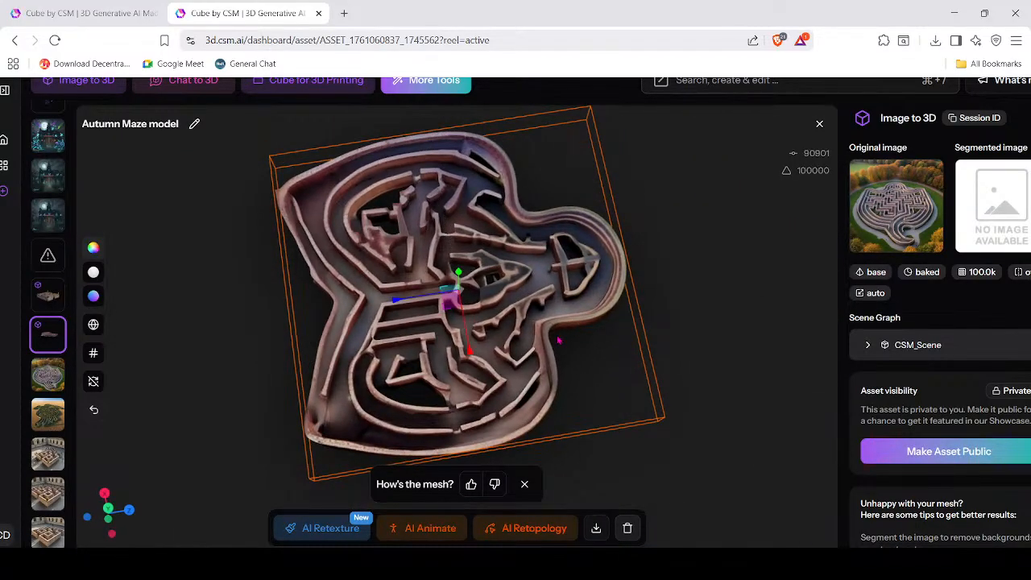
pyautogui.click(595, 529)
pyautogui.click(574, 460)
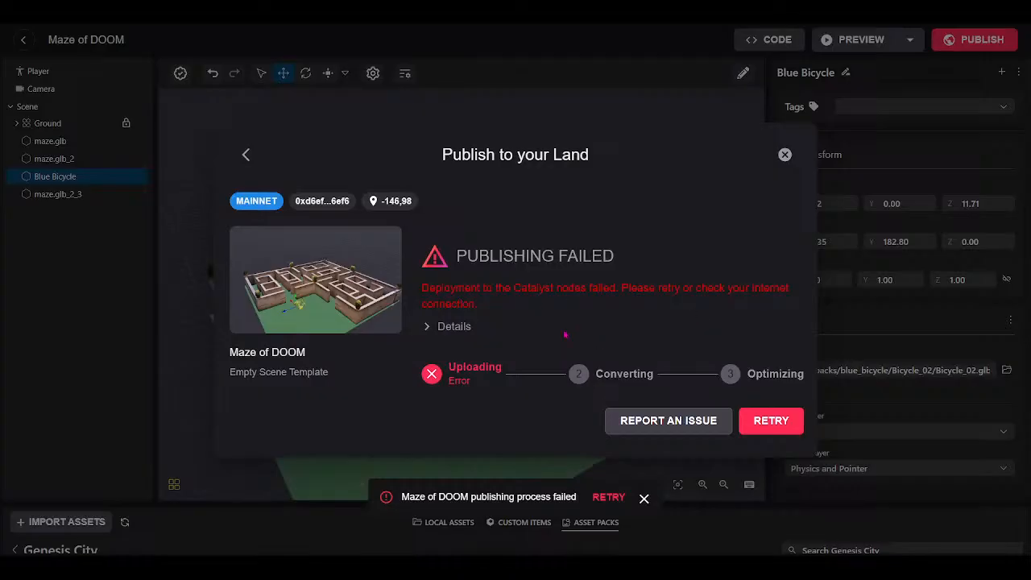
# Retry publishing Maze of DOOM to land -146,98, continuing past the processing warning.
pyautogui.click(760, 420)
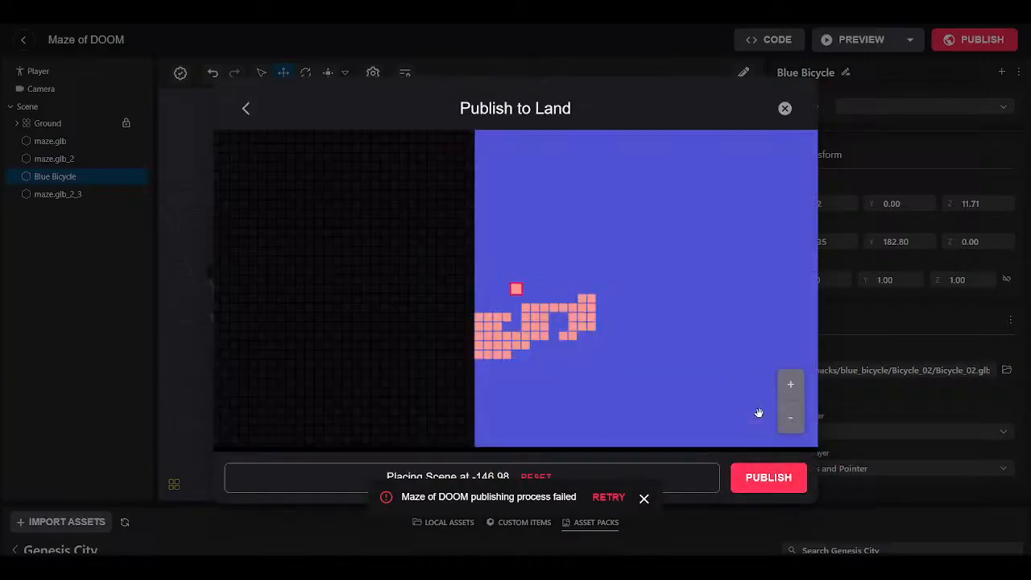
pyautogui.click(747, 482)
pyautogui.click(643, 499)
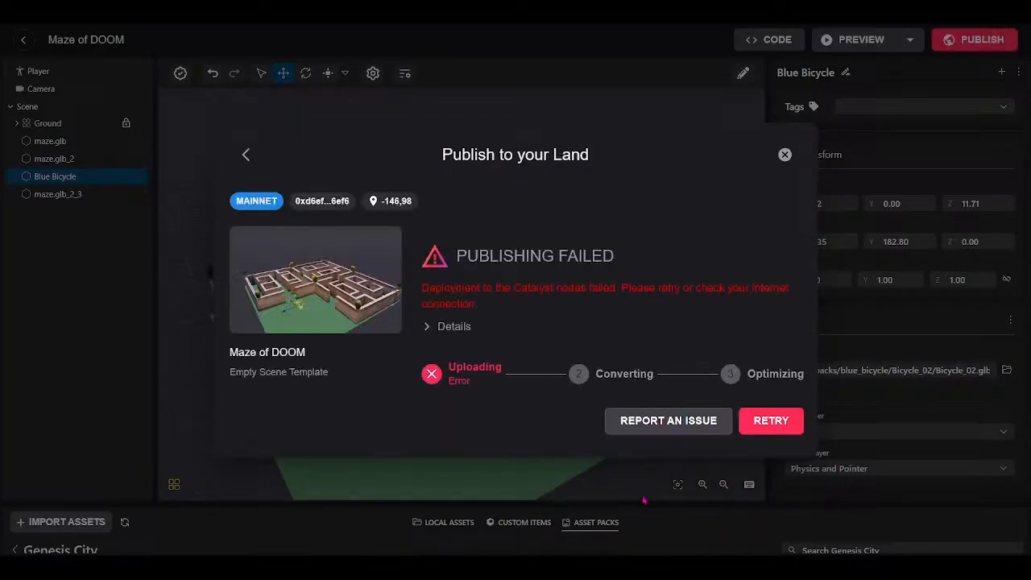
pyautogui.click(751, 501)
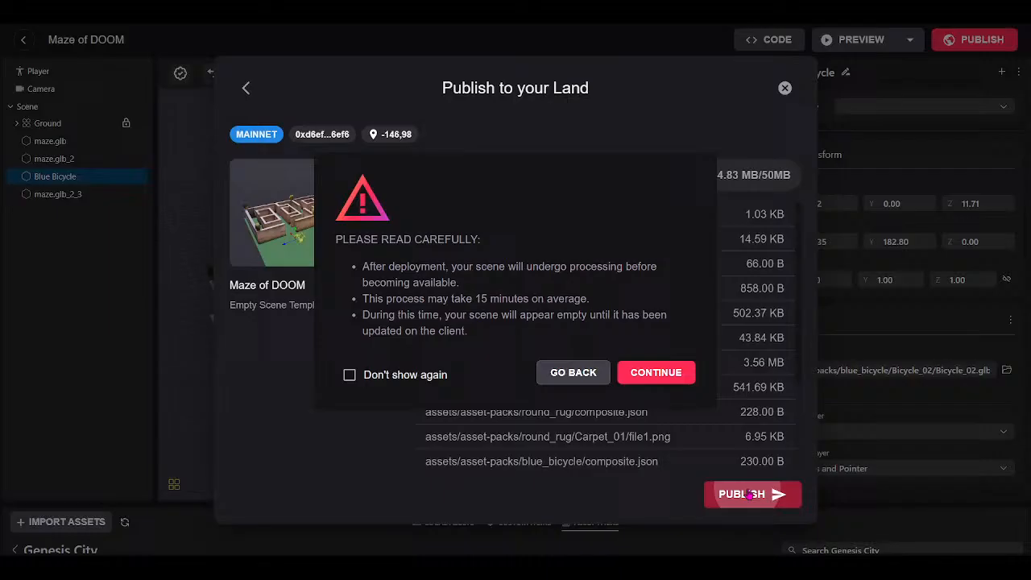
pyautogui.click(655, 371)
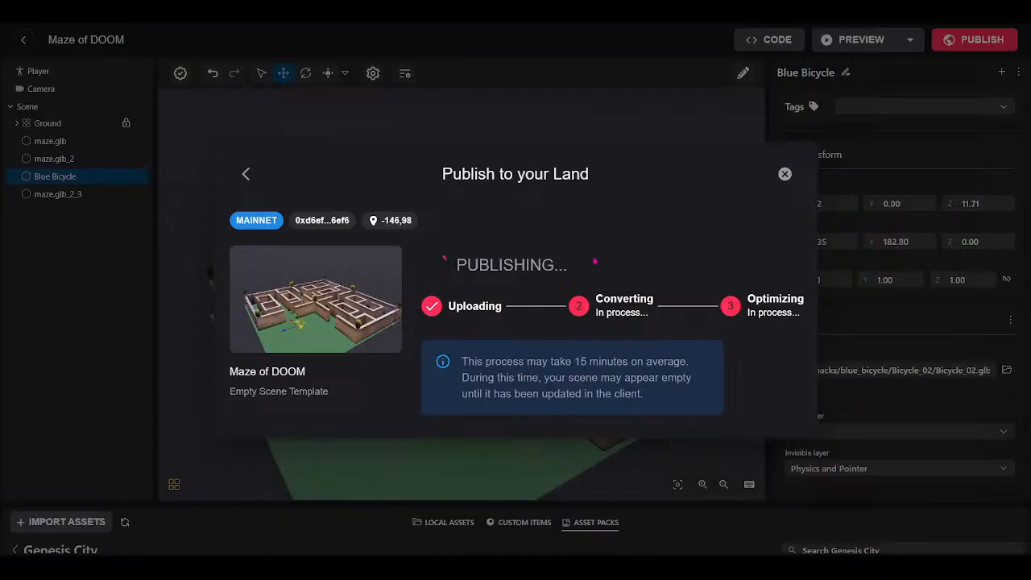
# Close the publishing progress window, look around the maze, and return to My Scenes.
pyautogui.click(784, 174)
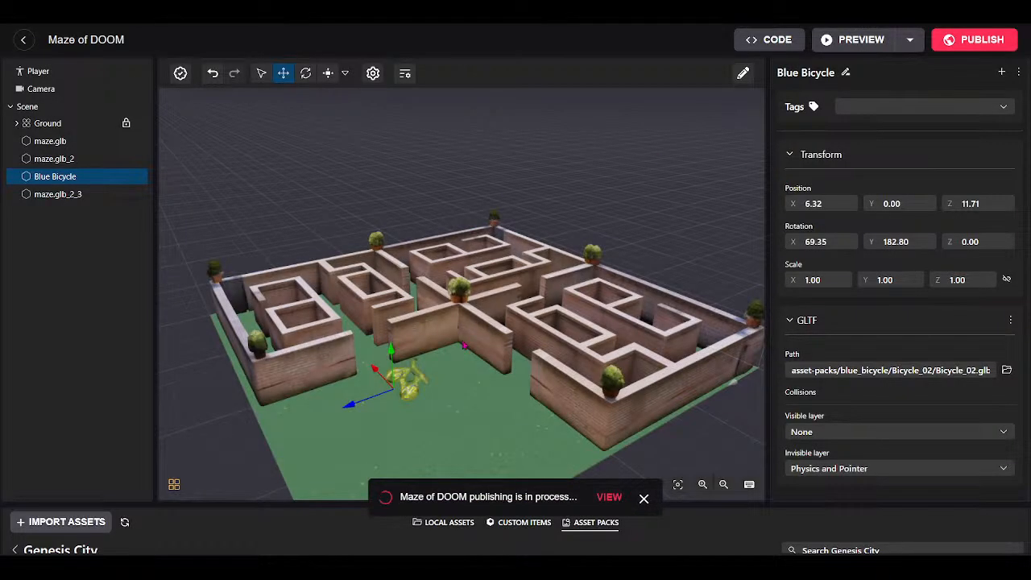
pyautogui.scroll(-5, 464, 345)
pyautogui.moveTo(500, 413); pyautogui.dragTo(556, 444)
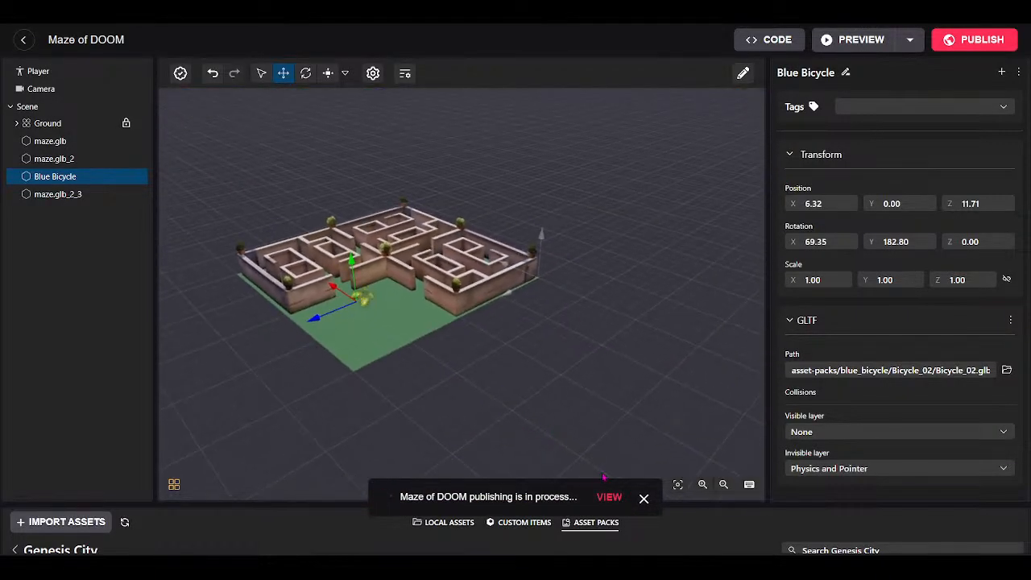
pyautogui.moveTo(464, 311); pyautogui.dragTo(487, 423)
pyautogui.scroll(5, 435, 338)
pyautogui.scroll(-2, 516, 426)
pyautogui.scroll(-5, 516, 426)
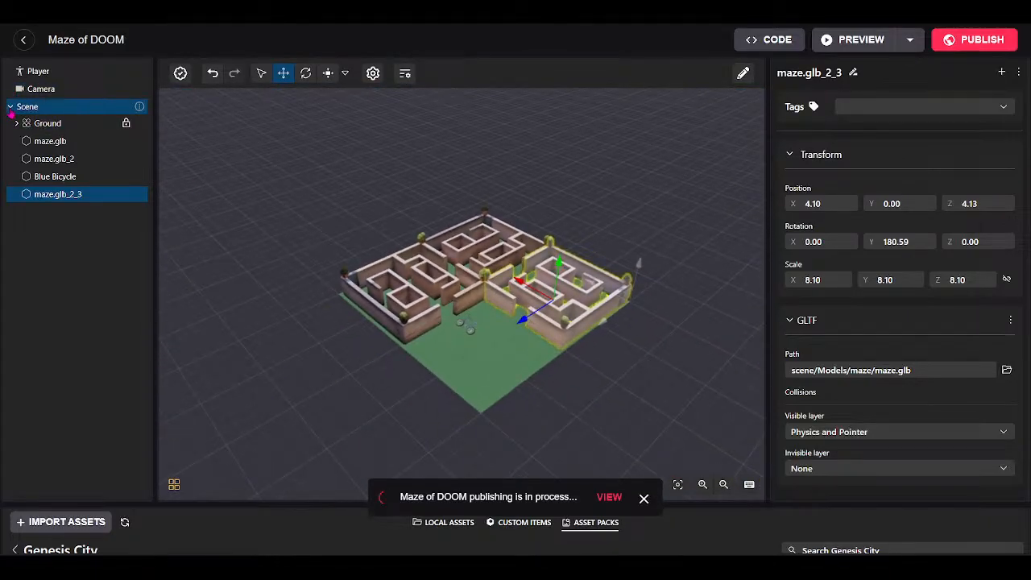
pyautogui.click(10, 108)
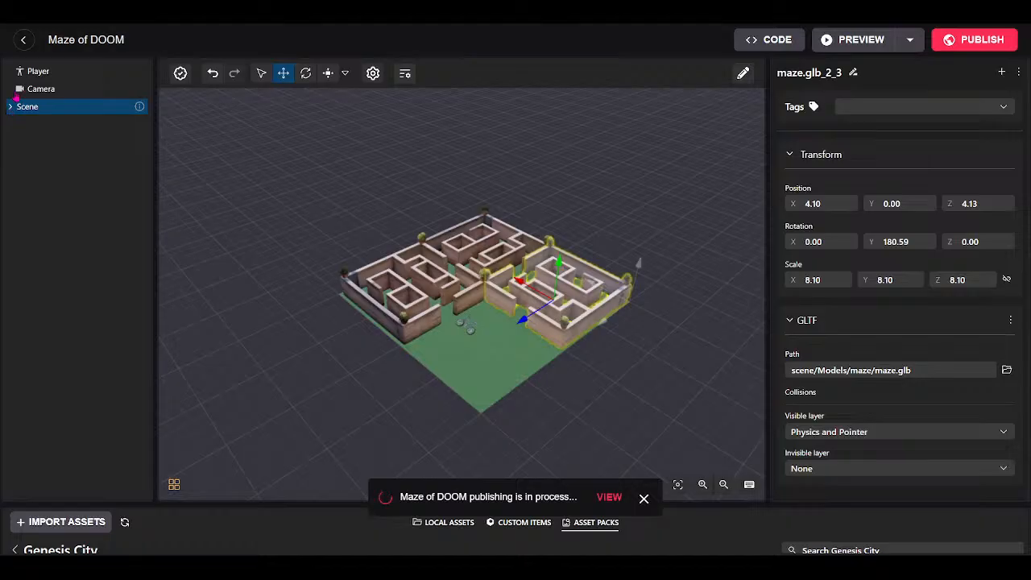
pyautogui.click(23, 42)
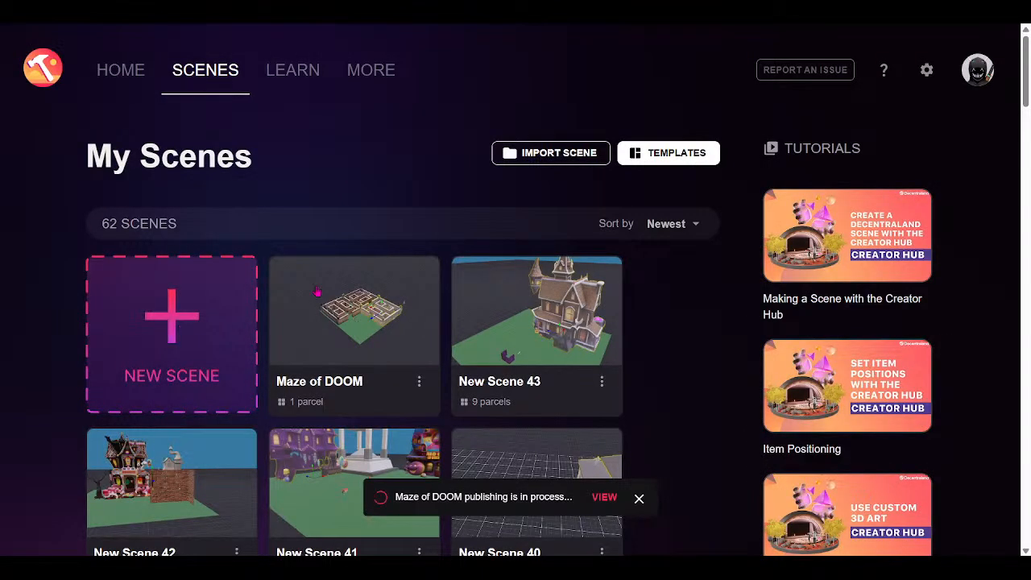
# Open the Donut Scene from My Scenes, dismiss the publishing notice, and collapse its object tree.
pyautogui.scroll(-3, 450, 374)
pyautogui.scroll(-3, 450, 374)
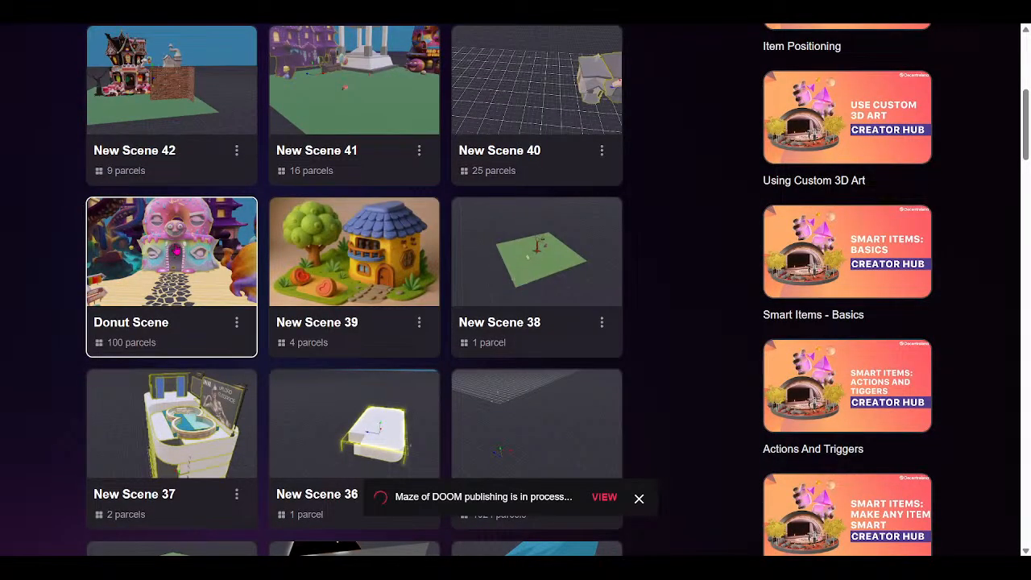
pyautogui.click(176, 255)
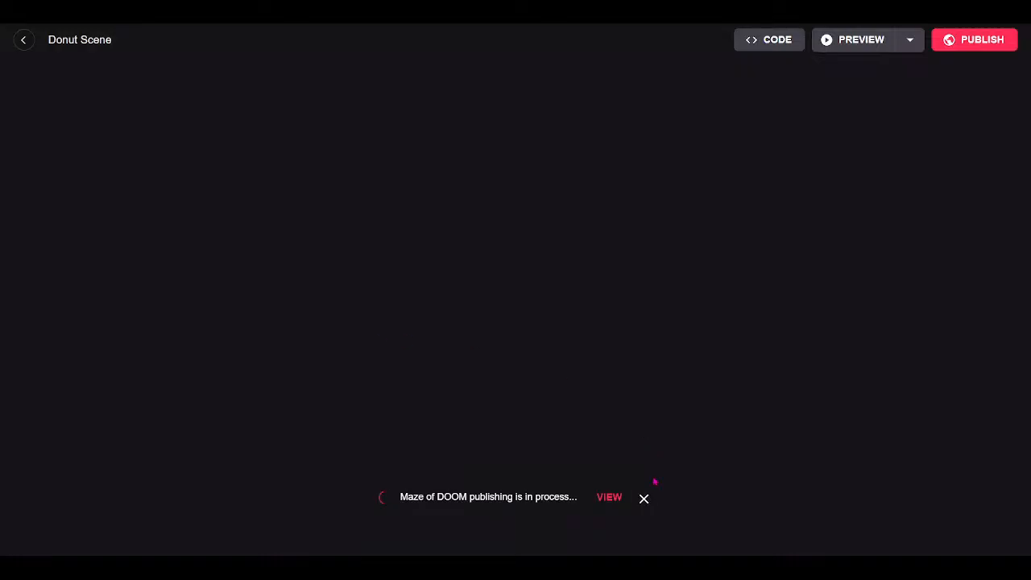
pyautogui.click(645, 499)
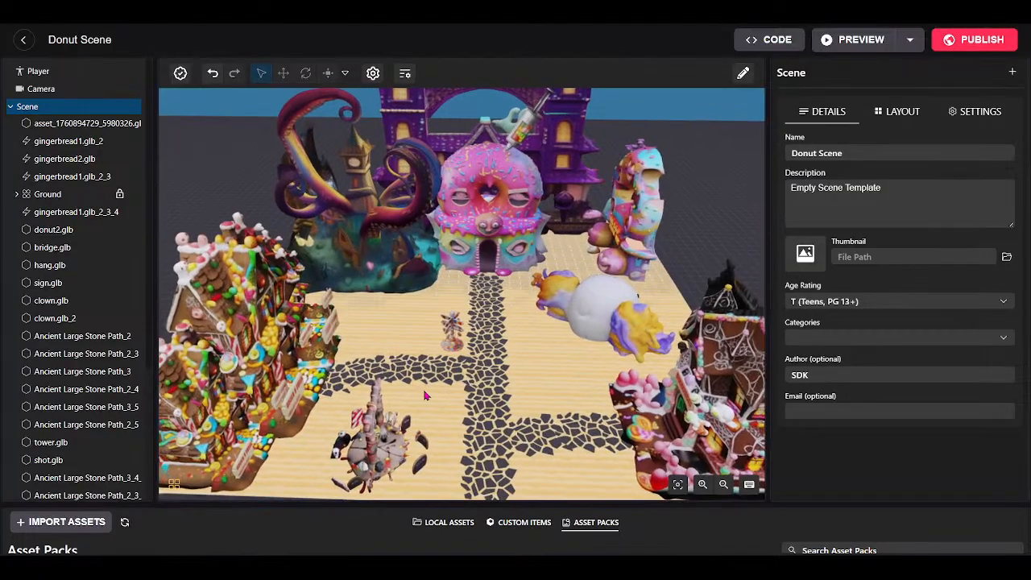
pyautogui.click(10, 106)
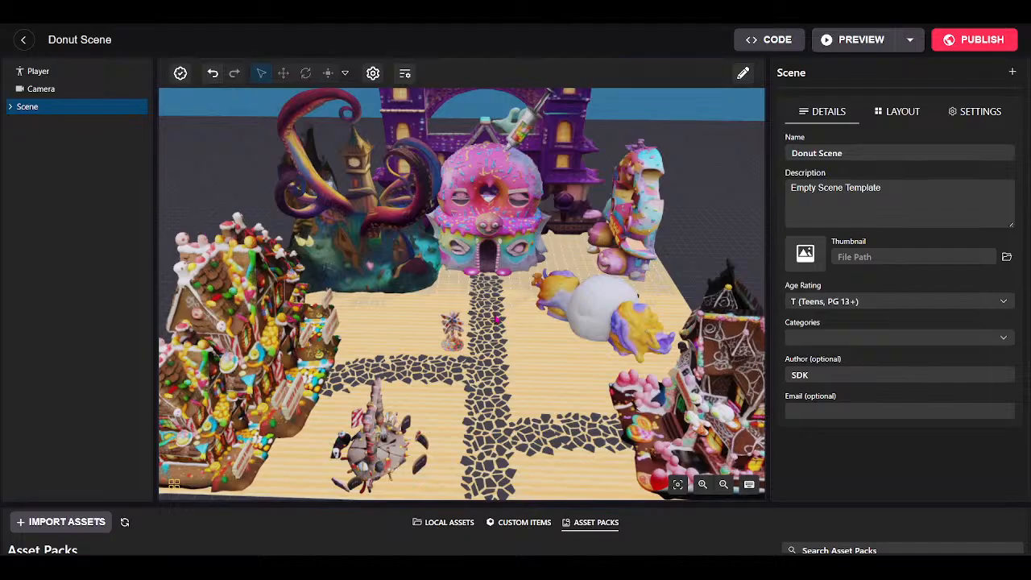
pyautogui.moveTo(460, 372)
pyautogui.mouseDown(button='right')
pyautogui.moveTo(461, 400)
pyautogui.moveTo(473, 376)
pyautogui.mouseUp(button='right')
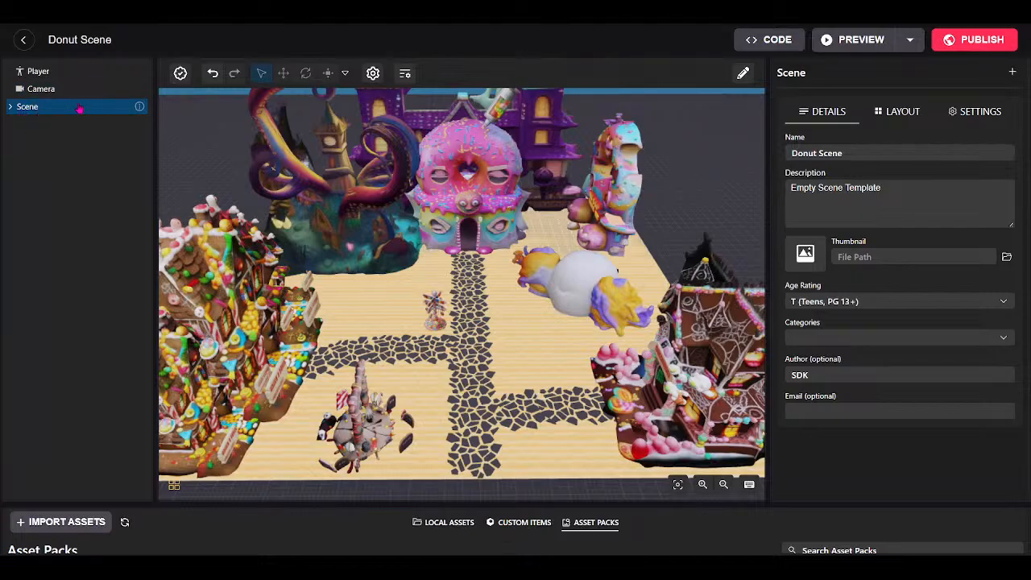
# In the Layout settings, set the parcel grid to 10 columns.
pyautogui.click(895, 115)
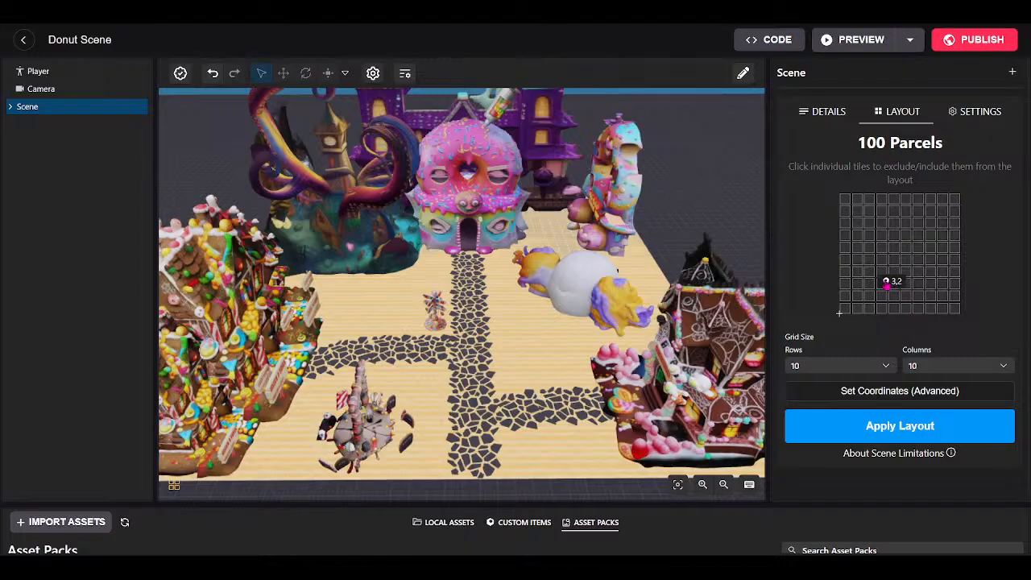
pyautogui.click(1004, 365)
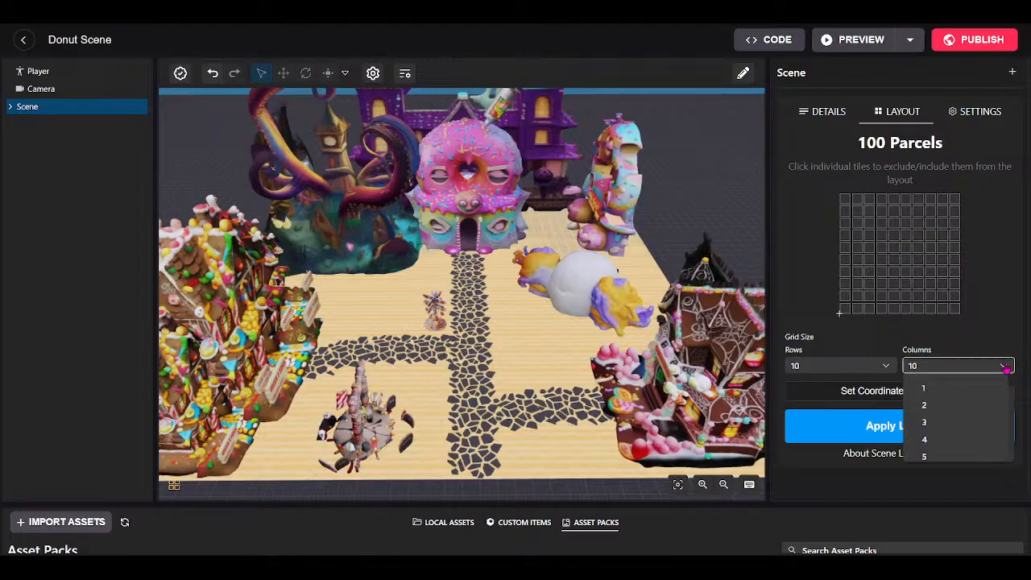
pyautogui.scroll(-5, 956, 440)
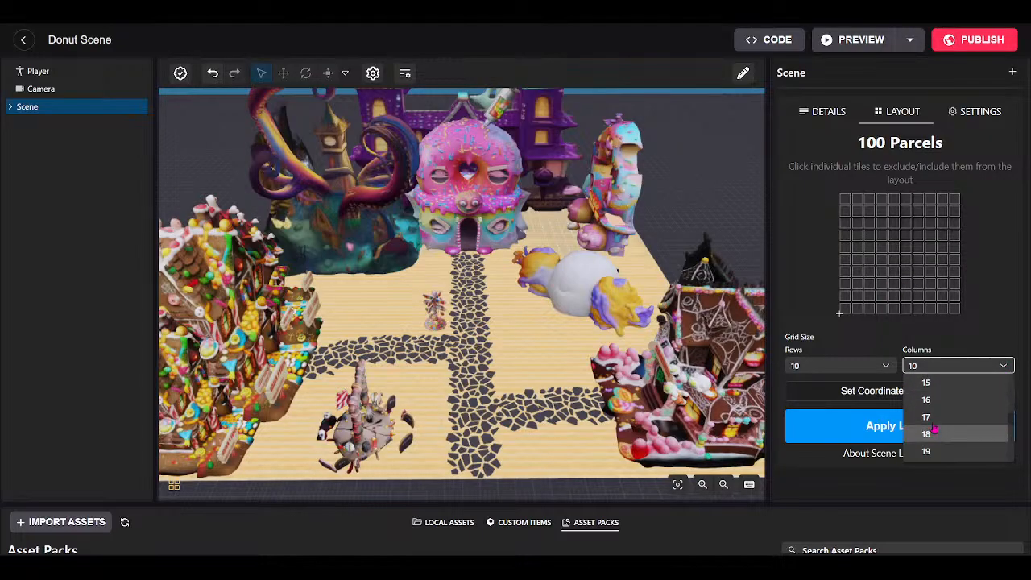
pyautogui.scroll(-2, 934, 443)
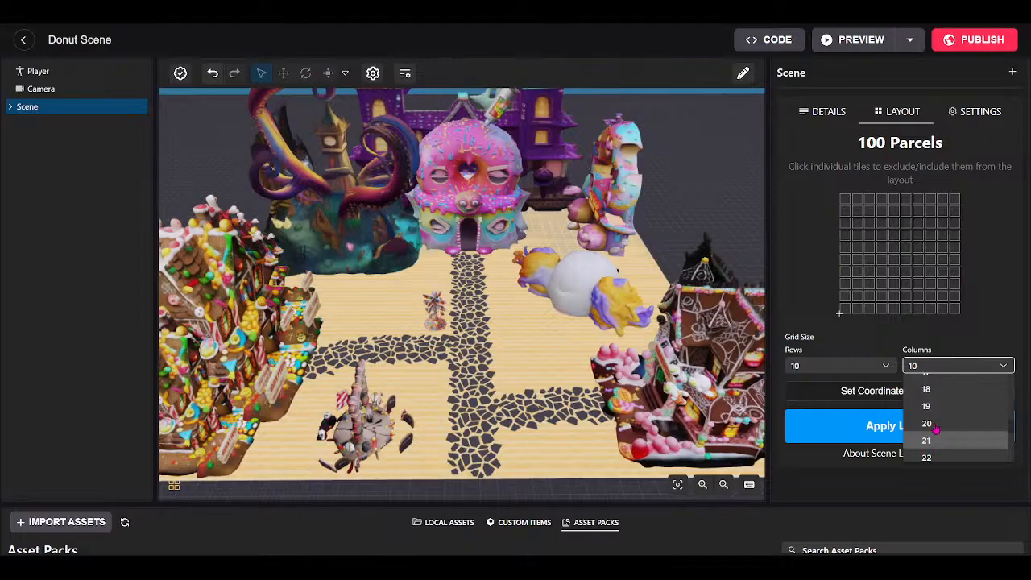
pyautogui.click(934, 424)
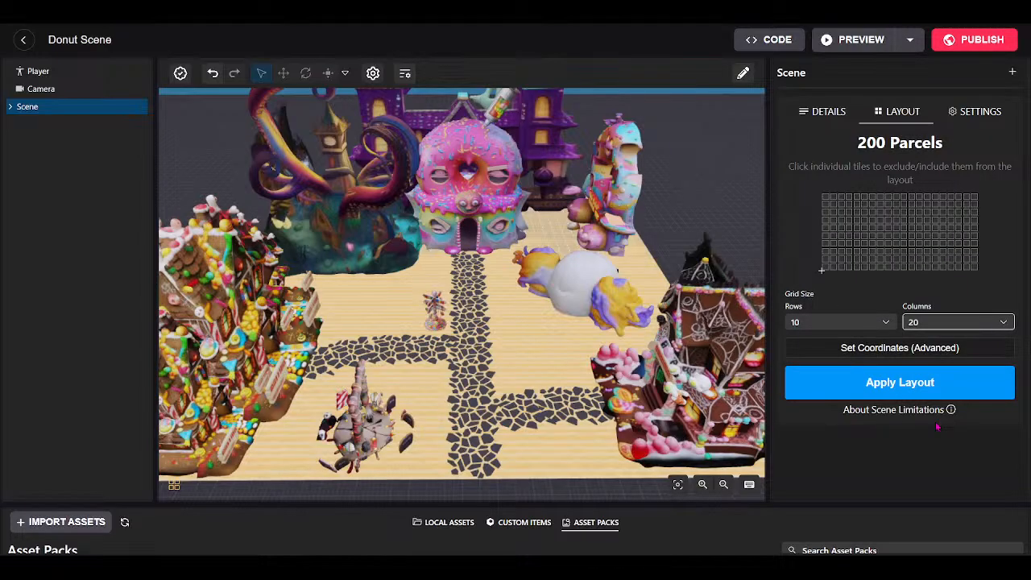
pyautogui.click(972, 326)
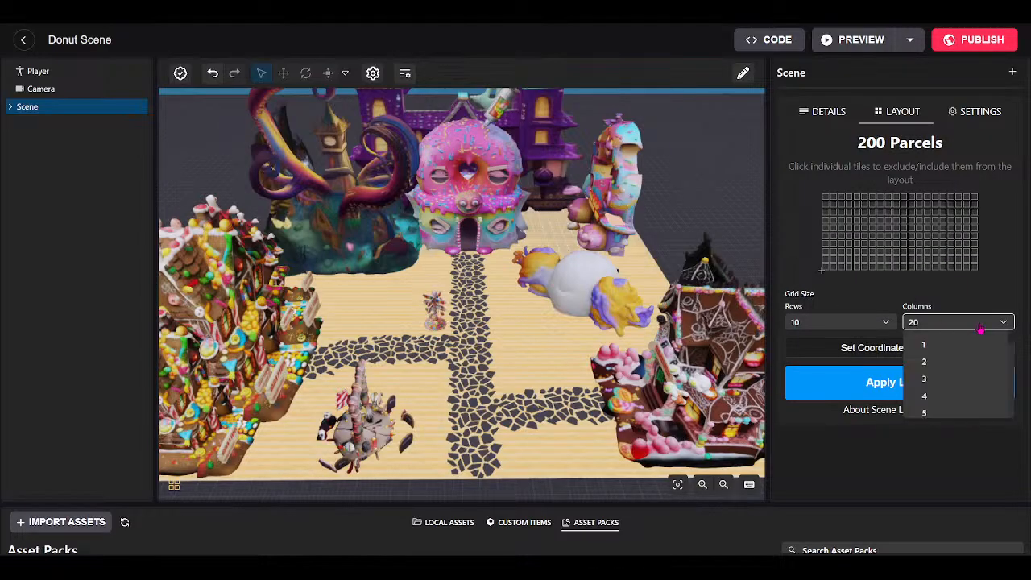
pyautogui.scroll(-2, 958, 370)
pyautogui.click(946, 389)
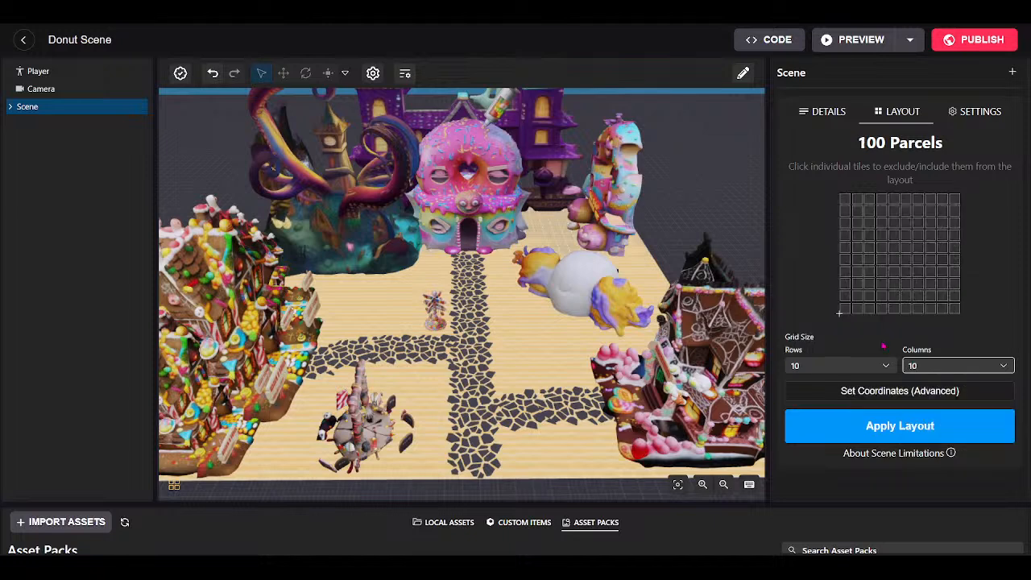
# Set the grid to 20 rows and apply the 200-parcel layout.
pyautogui.click(884, 366)
pyautogui.scroll(-3, 851, 420)
pyautogui.scroll(-5, 845, 415)
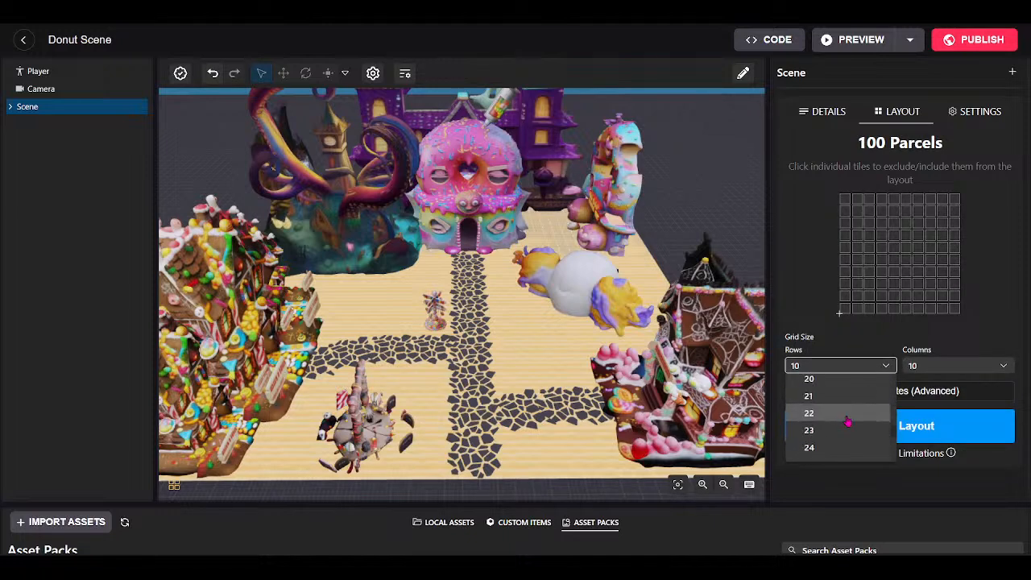
pyautogui.click(833, 390)
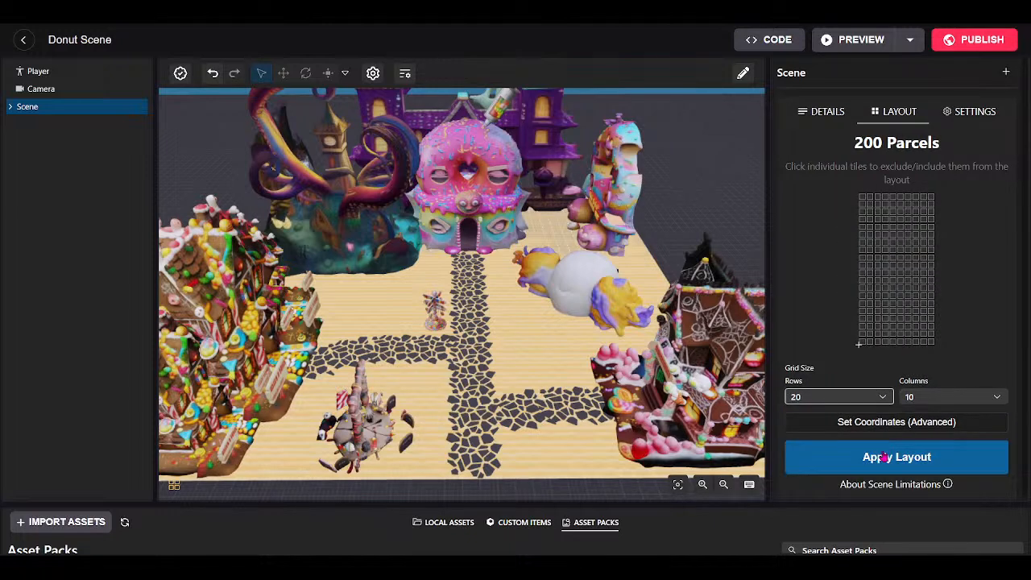
pyautogui.click(881, 456)
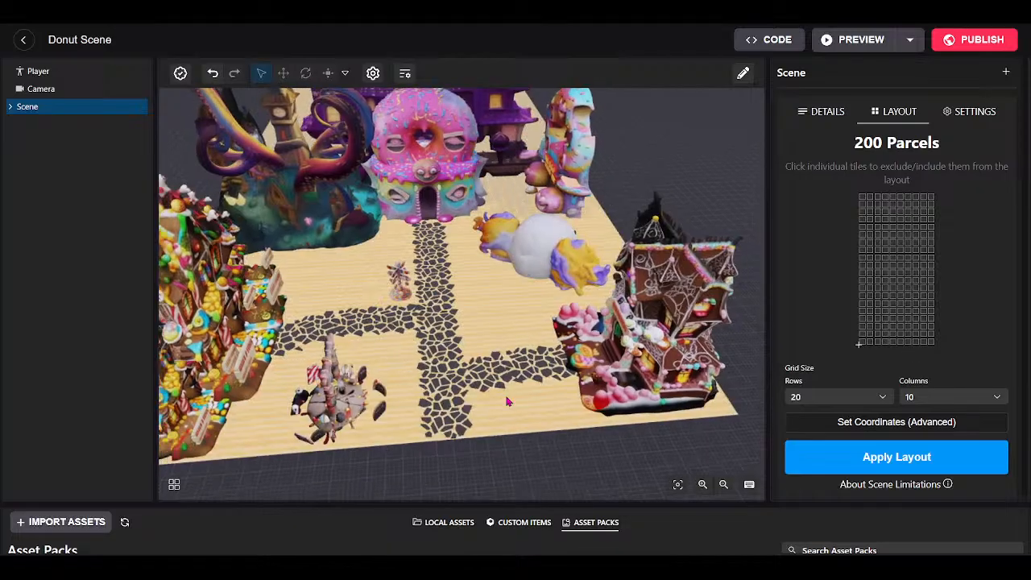
pyautogui.scroll(-3, 508, 416)
# Expand the Scene object list, turn the view onto the empty sand, and enlarge the asset pack panel.
pyautogui.moveTo(493, 355); pyautogui.dragTo(329, 204)
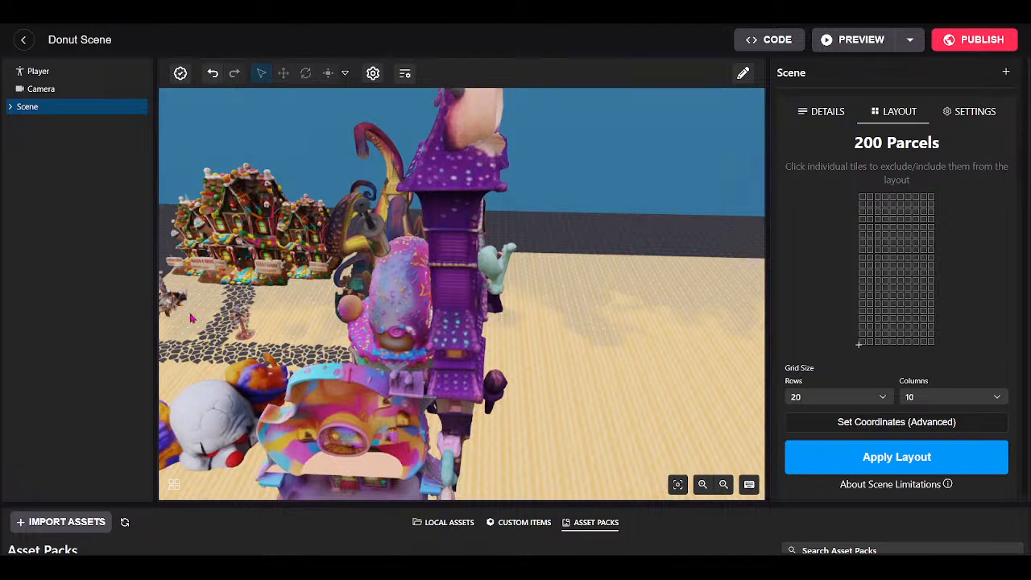
pyautogui.click(10, 106)
pyautogui.moveTo(592, 377); pyautogui.dragTo(527, 372)
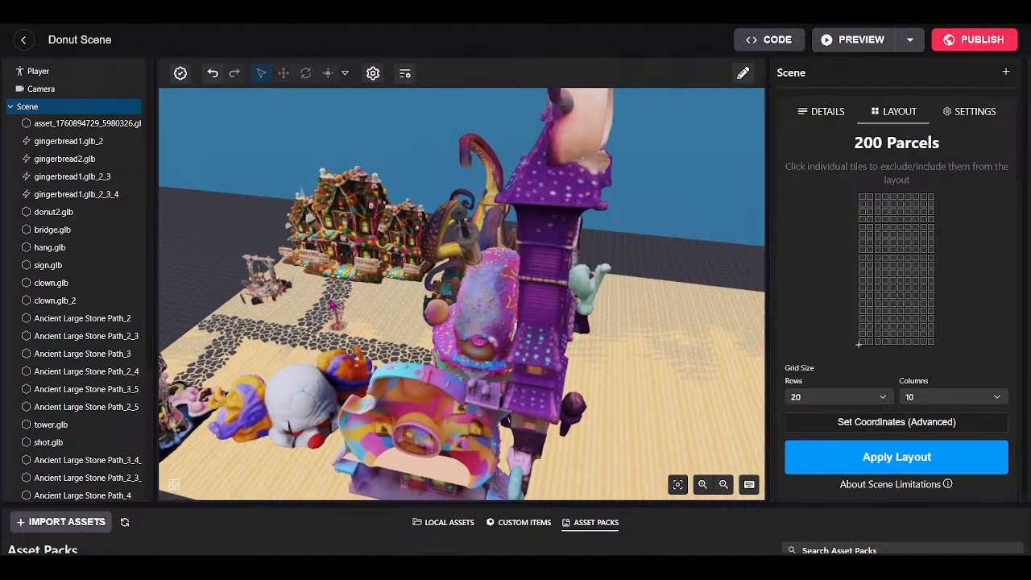
pyautogui.moveTo(545, 359); pyautogui.dragTo(245, 232)
pyautogui.moveTo(420, 269); pyautogui.dragTo(462, 262)
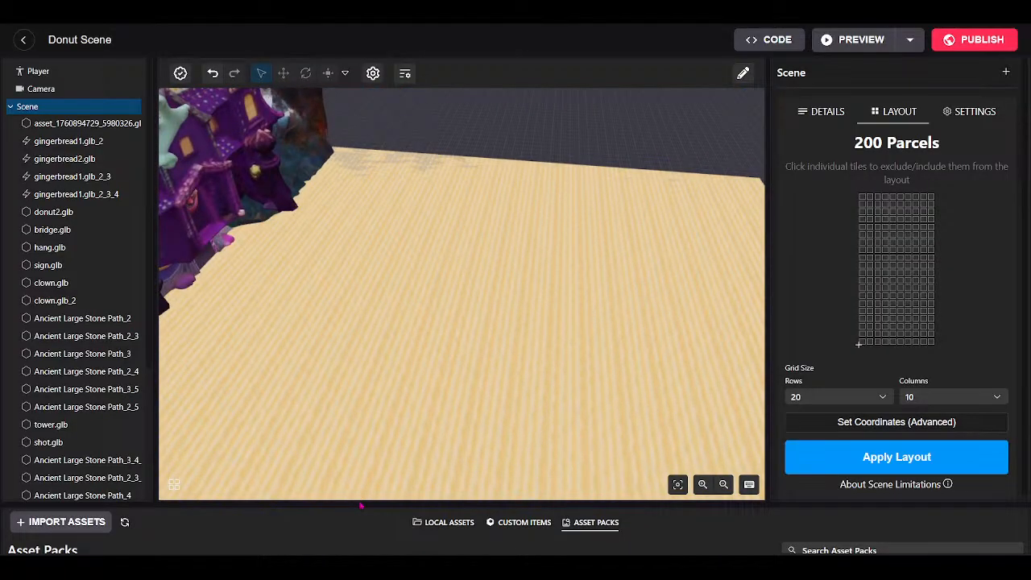
pyautogui.moveTo(359, 503); pyautogui.dragTo(357, 421)
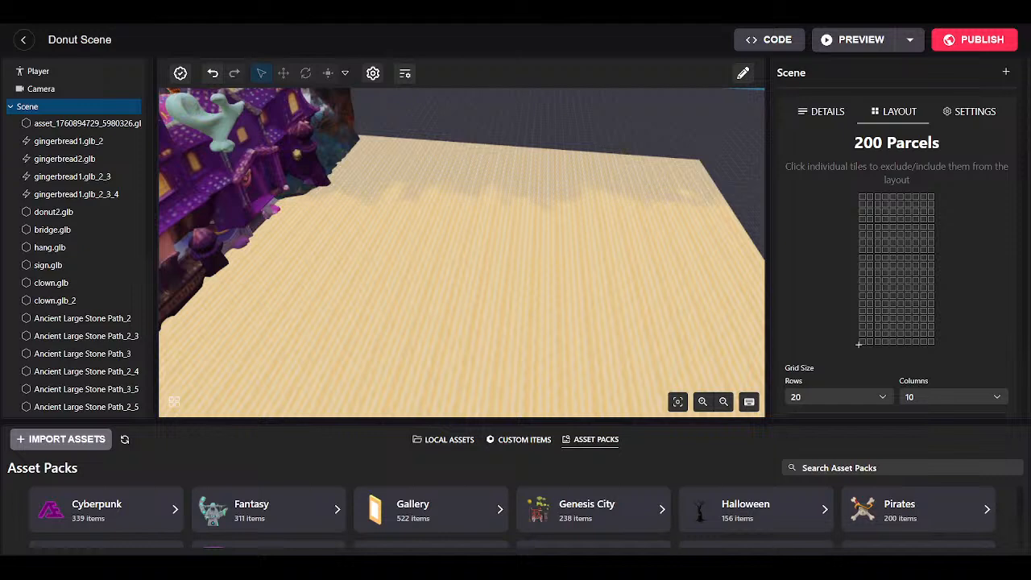
# Import the ghostmaze model and list ghostmaze.glb among the local models.
pyautogui.click(925, 432)
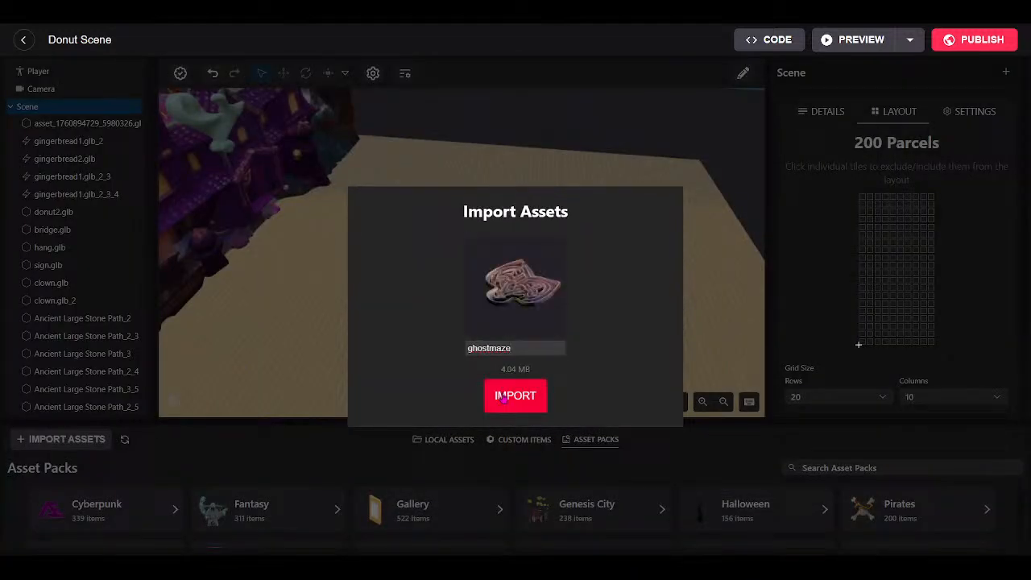
pyautogui.click(503, 397)
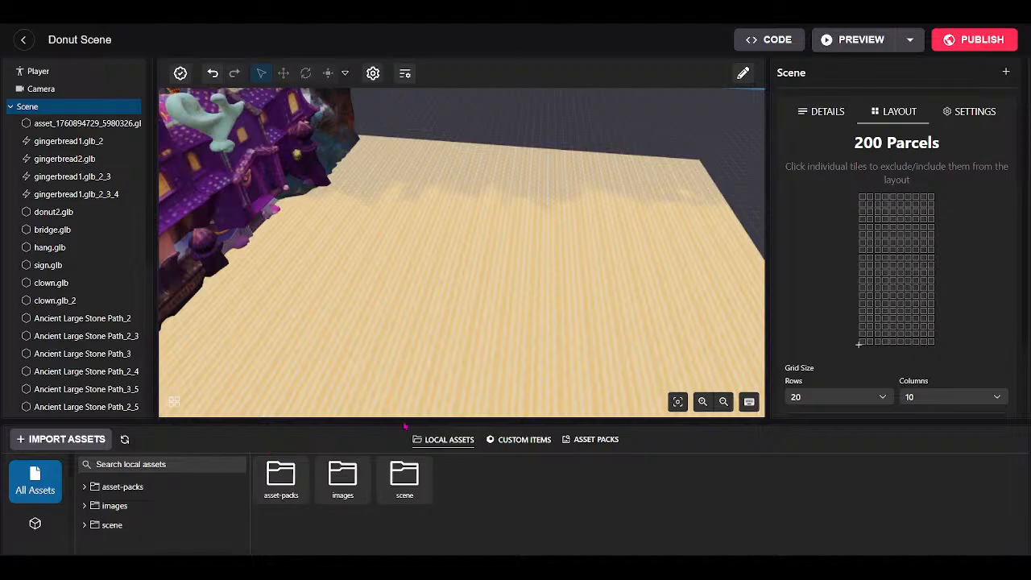
pyautogui.scroll(-1, 496, 332)
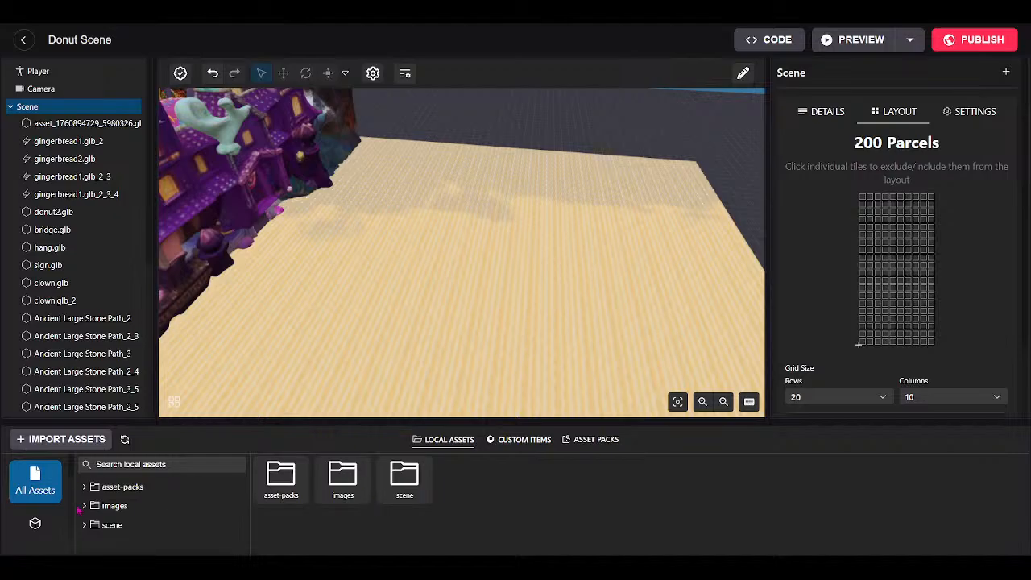
pyautogui.click(35, 524)
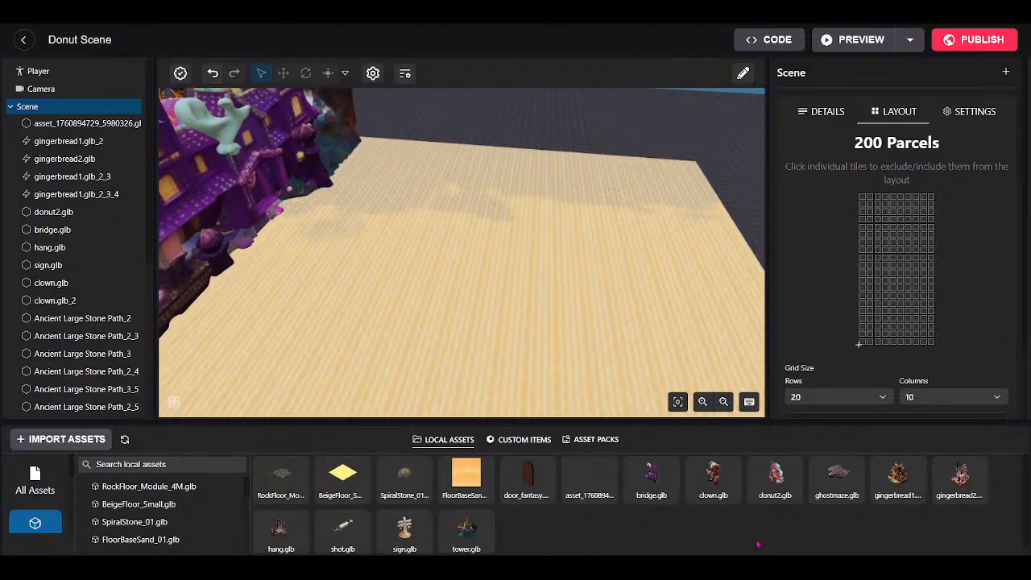
pyautogui.scroll(-1, 758, 545)
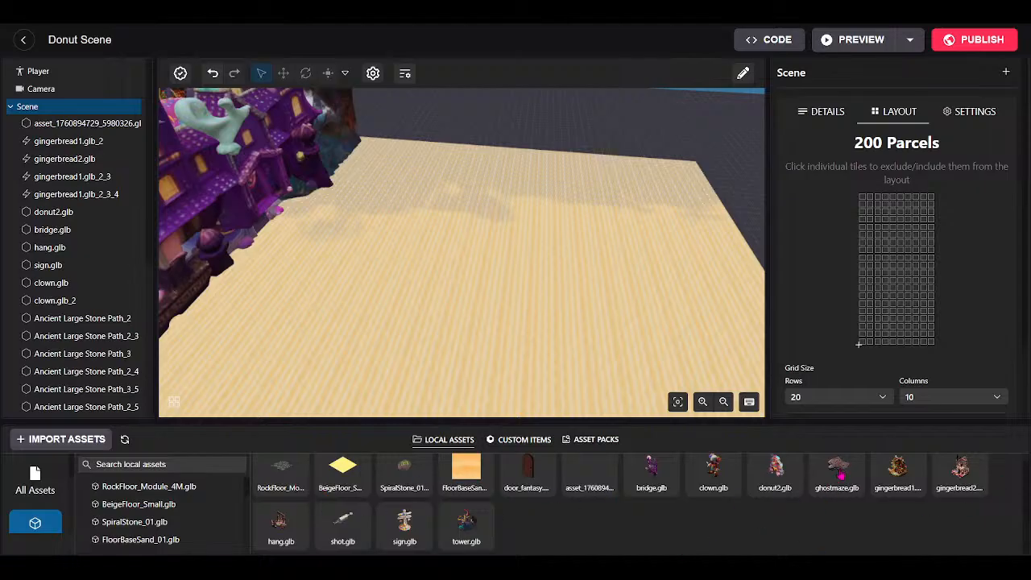
# Place ghostmaze.glb on the empty sand of the Donut Scene.
pyautogui.click(524, 279)
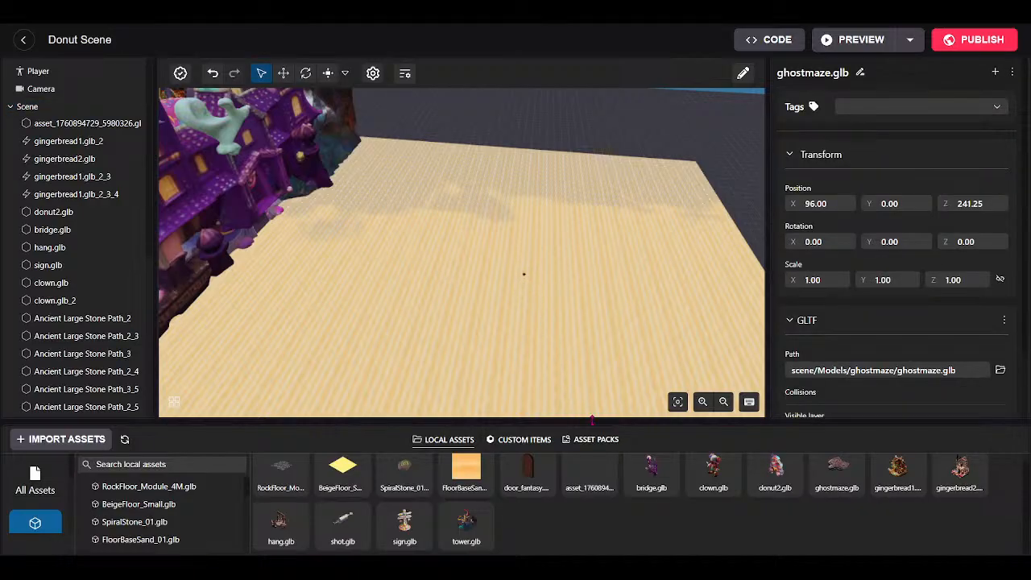
pyautogui.moveTo(591, 420); pyautogui.dragTo(583, 512)
pyautogui.moveTo(559, 377); pyautogui.dragTo(600, 404, button='right')
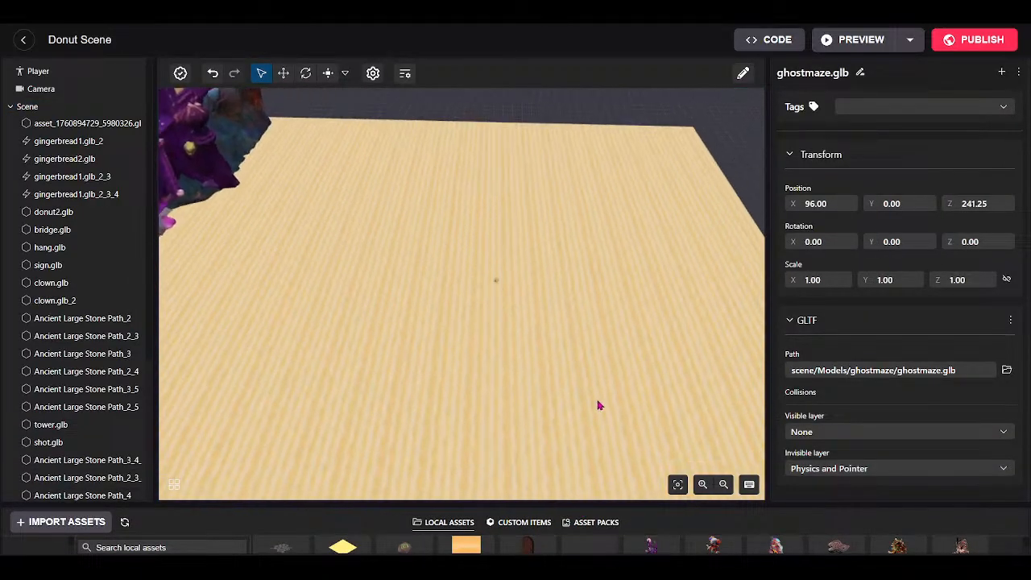
pyautogui.scroll(3, 599, 404)
# Scale the ghost maze up uniformly through 48.90 and 107.30 to 127.
pyautogui.click(327, 74)
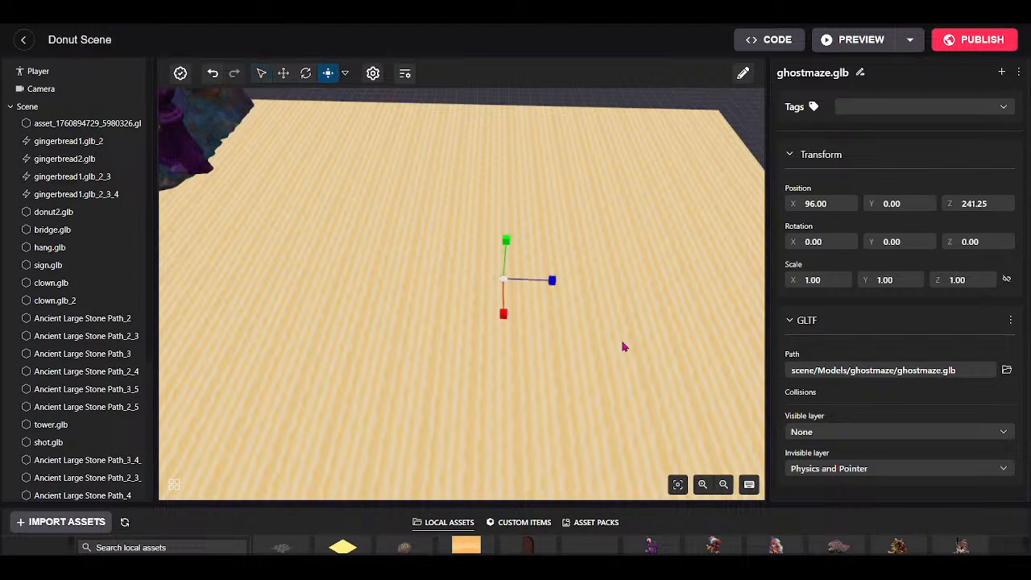
pyautogui.scroll(-2, 621, 314)
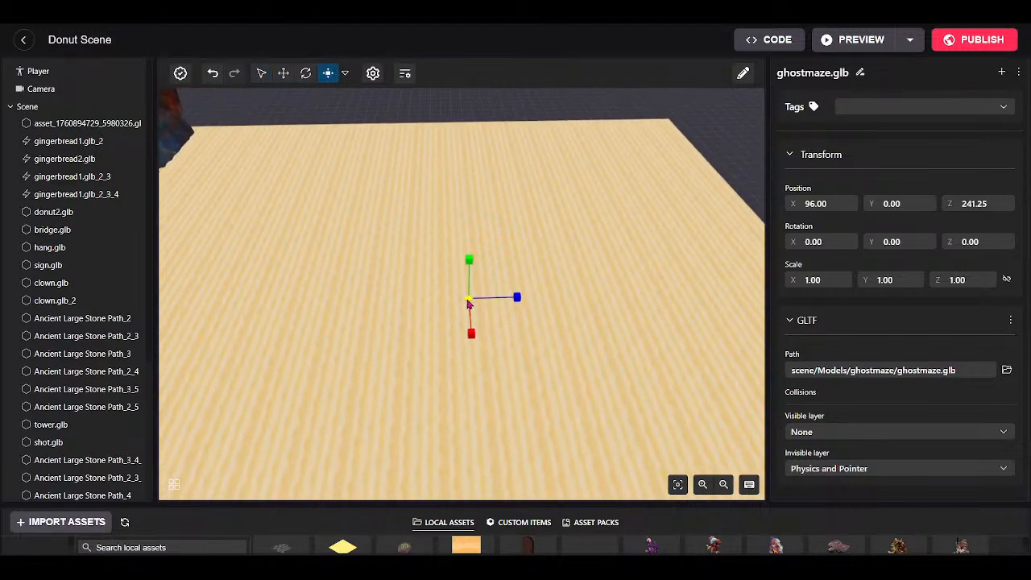
pyautogui.moveTo(471, 303); pyautogui.dragTo(545, 248)
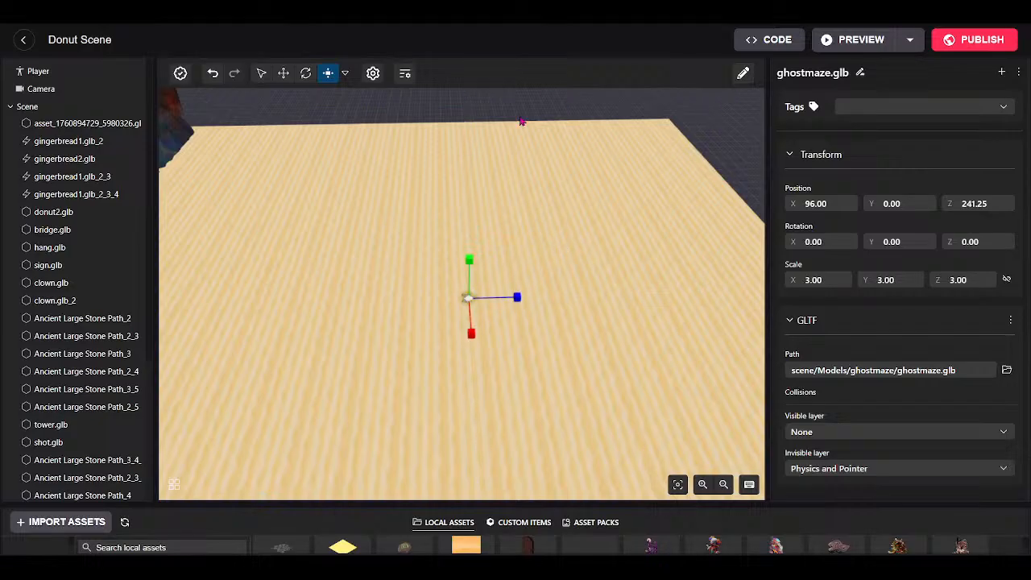
pyautogui.moveTo(467, 302); pyautogui.dragTo(591, 174)
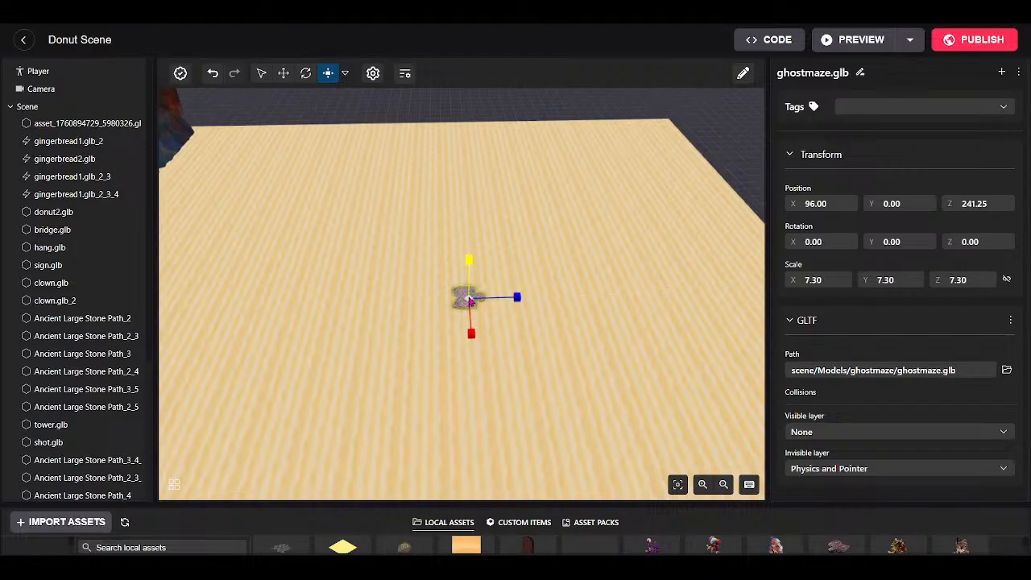
pyautogui.moveTo(469, 300); pyautogui.dragTo(409, 335)
pyautogui.moveTo(470, 303); pyautogui.dragTo(545, 296)
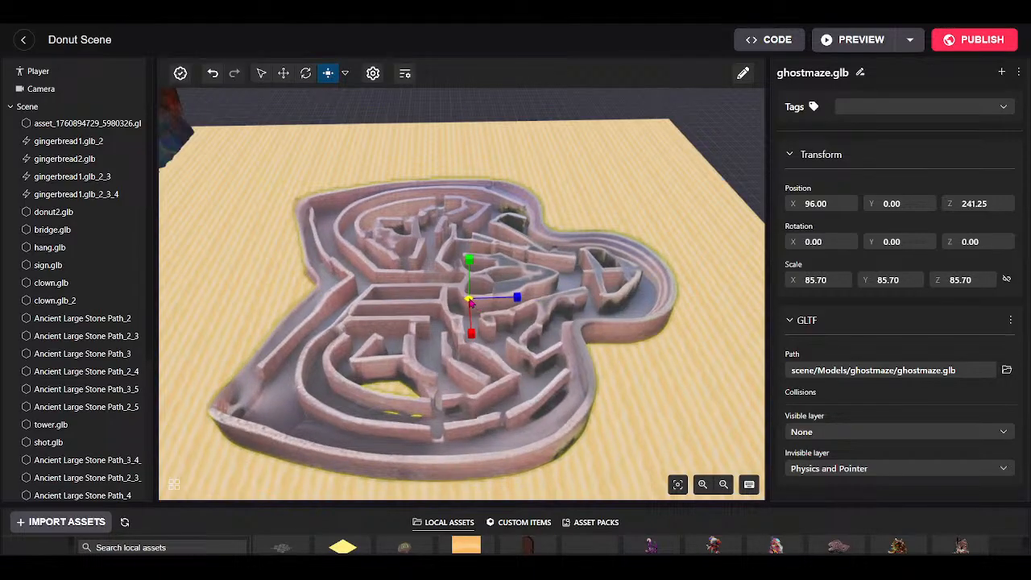
pyautogui.moveTo(469, 303); pyautogui.dragTo(516, 300)
pyautogui.moveTo(540, 362); pyautogui.dragTo(379, 360)
# Move the maze to X 83.75 and Z 230.
pyautogui.click(285, 74)
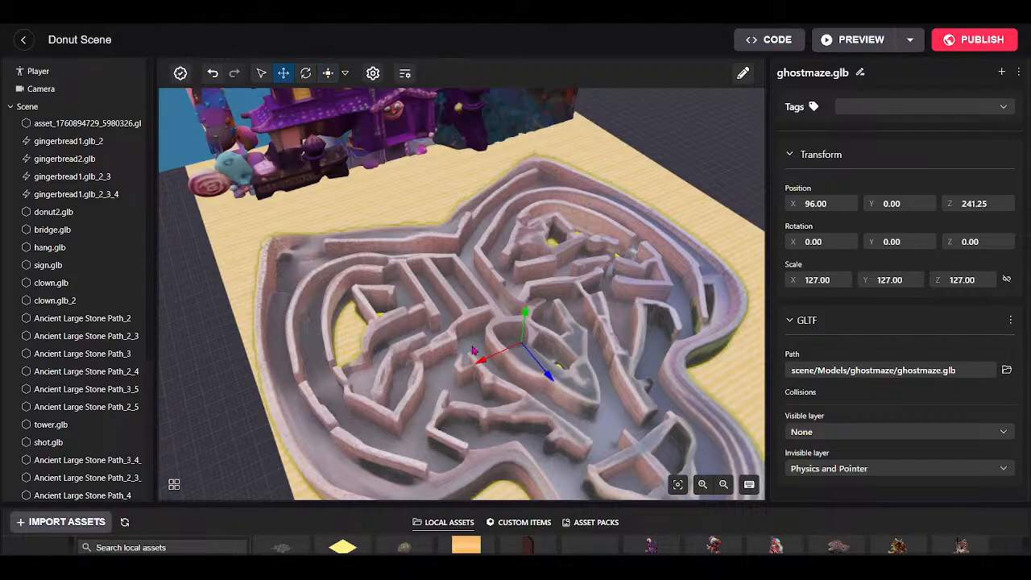
pyautogui.moveTo(483, 364); pyautogui.dragTo(520, 344)
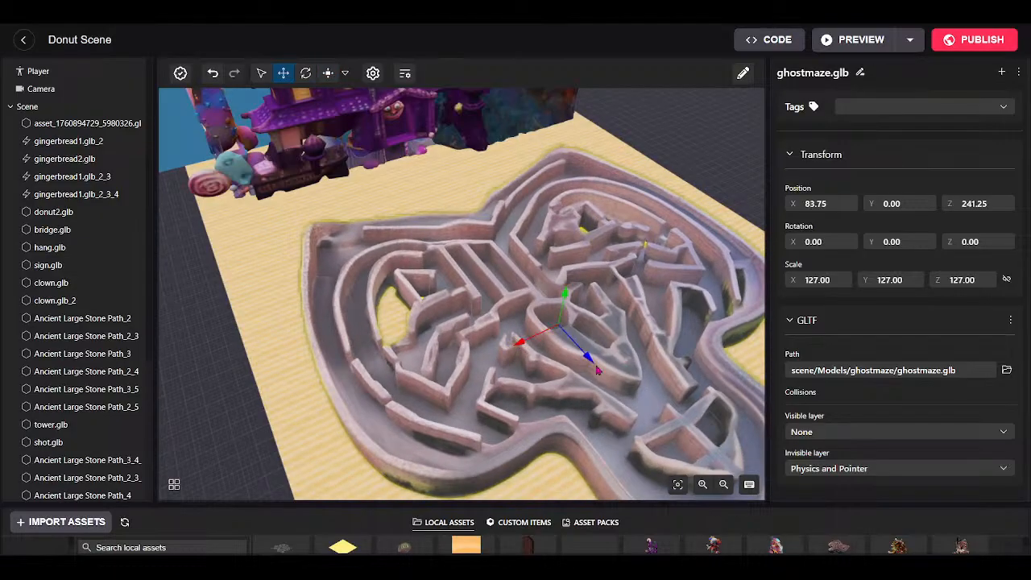
pyautogui.moveTo(589, 364); pyautogui.dragTo(558, 339)
pyautogui.press('w')
pyautogui.moveTo(409, 388); pyautogui.dragTo(432, 313)
pyautogui.moveTo(352, 397); pyautogui.dragTo(486, 439)
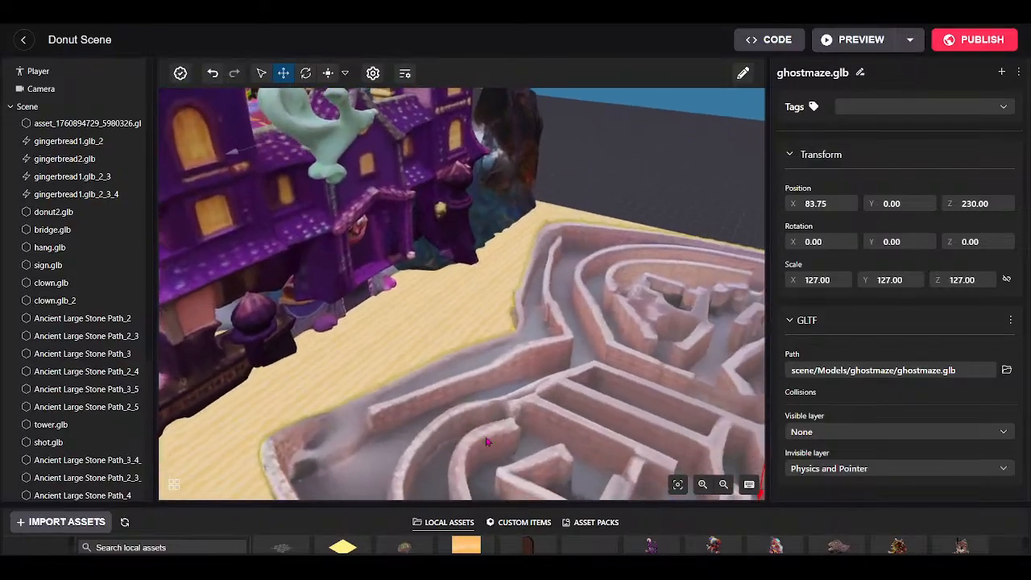
pyautogui.moveTo(410, 389); pyautogui.dragTo(628, 387)
pyautogui.press('w')
pyautogui.moveTo(427, 383); pyautogui.dragTo(385, 120)
pyautogui.press('s')
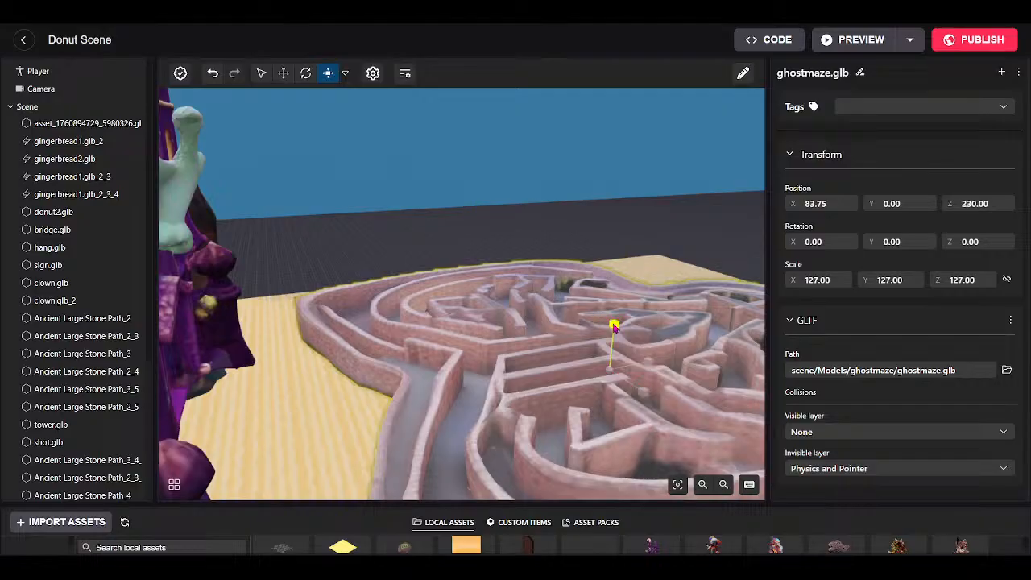
# Stretch the maze's height to Y scale 169.
pyautogui.moveTo(625, 221); pyautogui.dragTo(625, 222)
pyautogui.moveTo(323, 331); pyautogui.dragTo(295, 383)
pyautogui.press('s')
pyautogui.press('w')
pyautogui.press('w')
pyautogui.press('s')
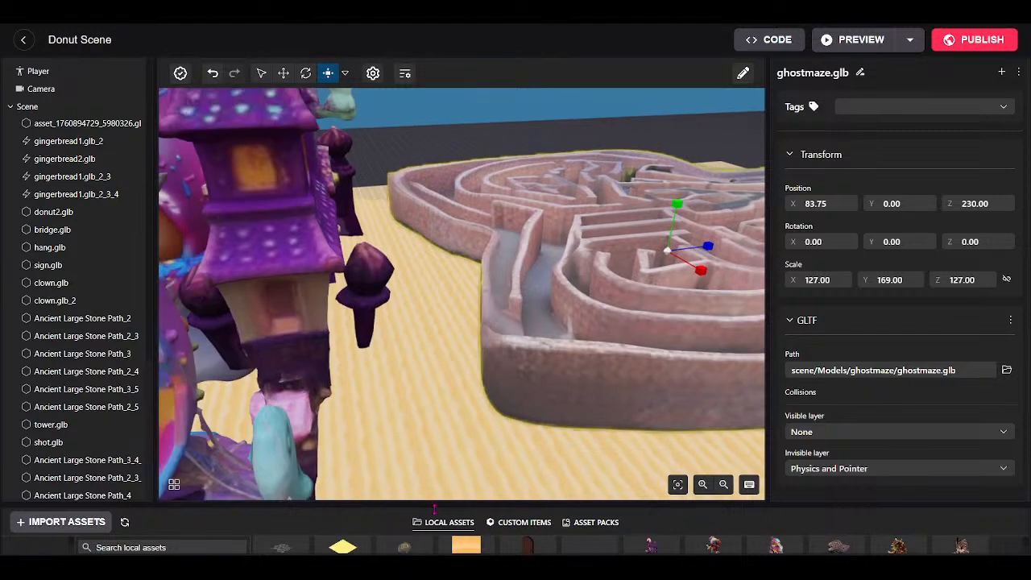
pyautogui.moveTo(649, 503); pyautogui.dragTo(627, 417)
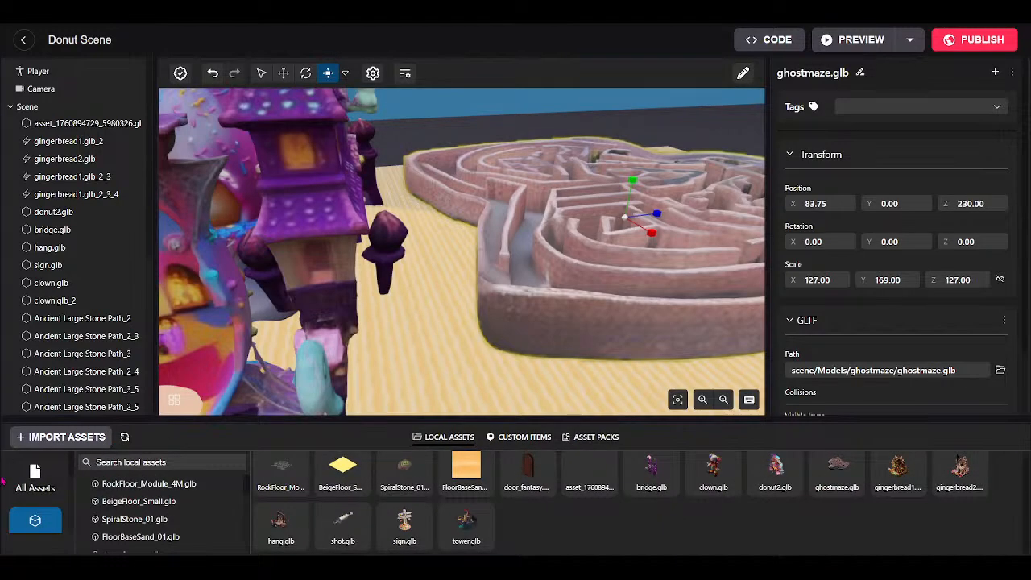
# Search the asset packs for 'st' and place Wooden Dock Stairs beside the maze at 115.50, 0, 165.50.
pyautogui.click(34, 478)
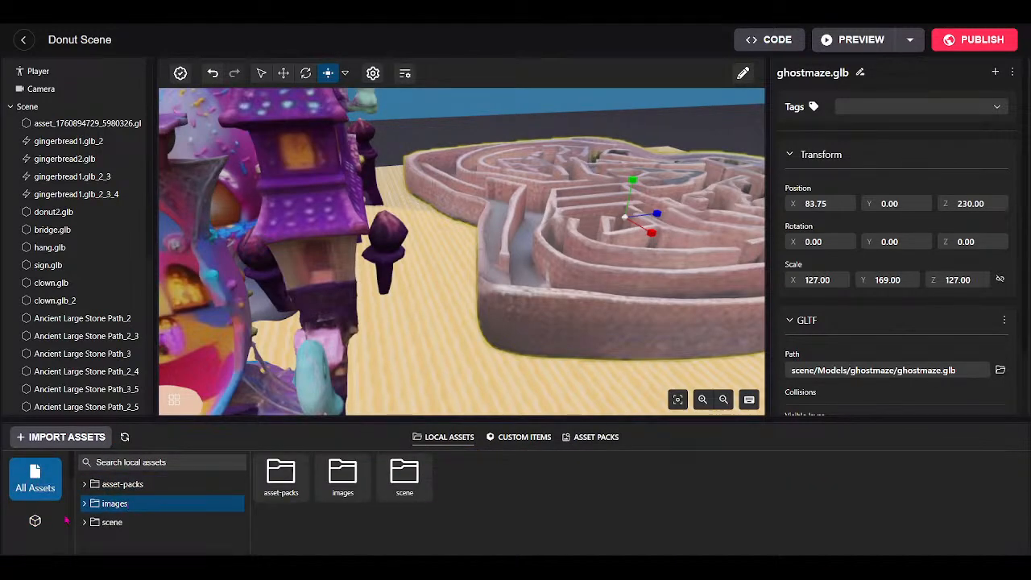
pyautogui.click(594, 439)
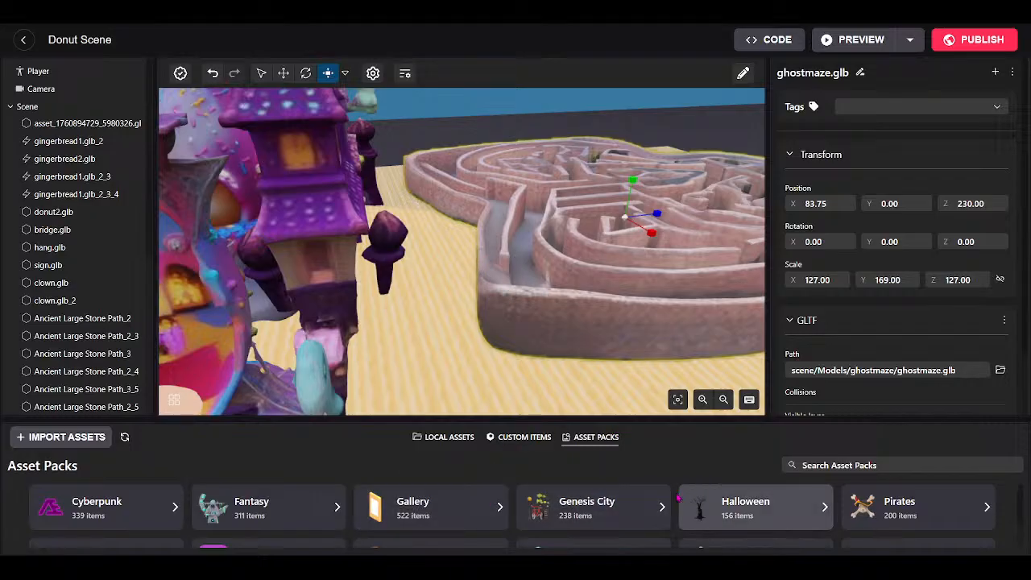
pyautogui.click(876, 465)
pyautogui.write('stairs')
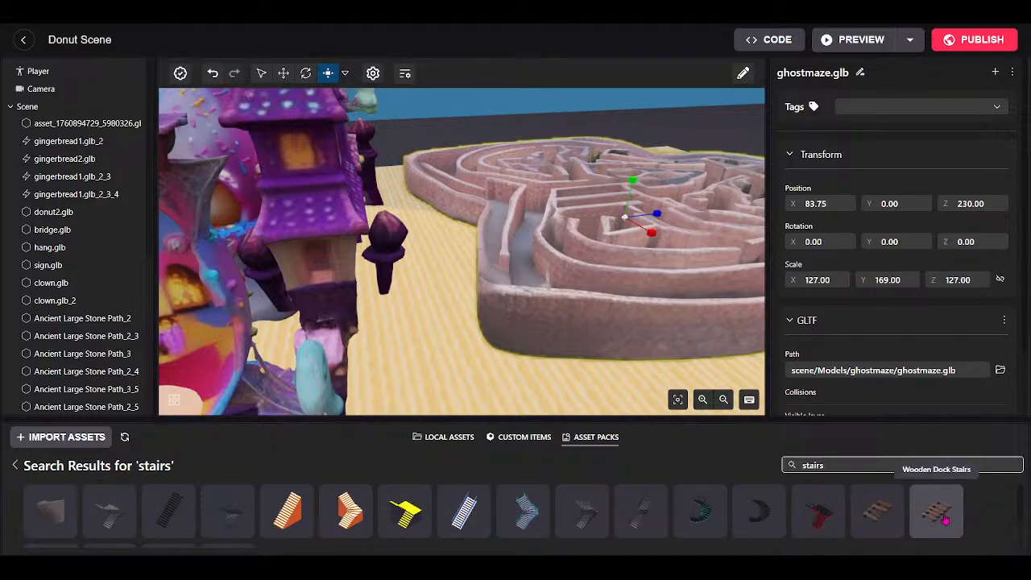
pyautogui.moveTo(940, 516); pyautogui.dragTo(457, 306)
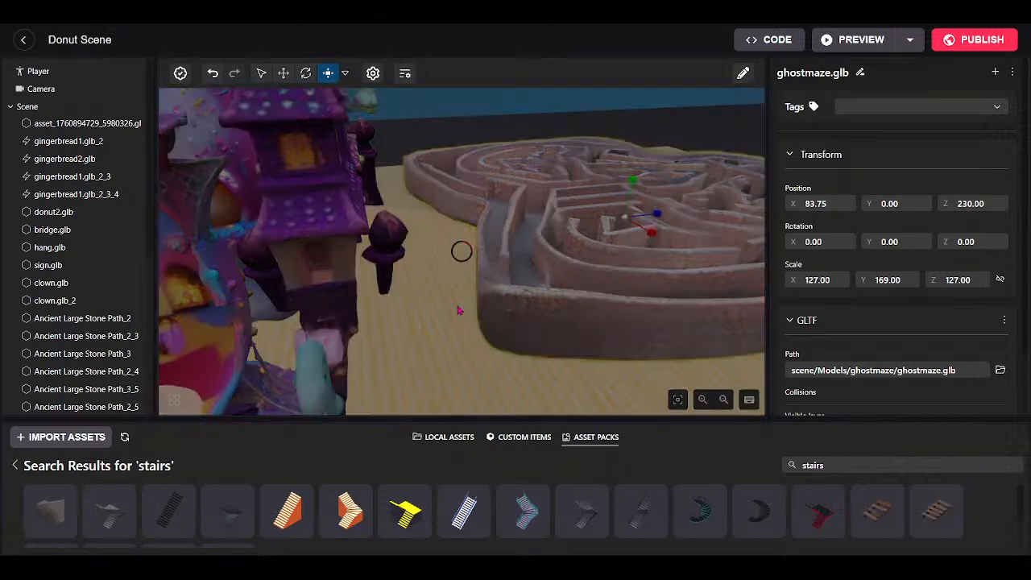
pyautogui.moveTo(637, 417); pyautogui.dragTo(633, 521)
pyautogui.moveTo(564, 435); pyautogui.dragTo(623, 406)
pyautogui.scroll(3, 520, 478)
pyautogui.scroll(3, 521, 479)
pyautogui.scroll(3, 617, 468)
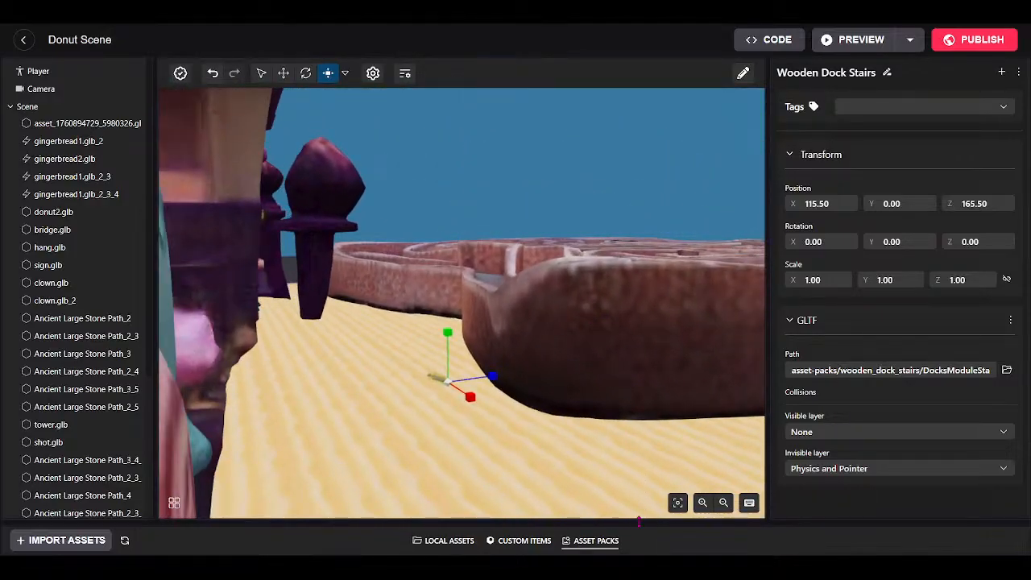
# Add the Mini Bicycle from the Genesis City asset pack to the scene.
pyautogui.moveTo(638, 521); pyautogui.dragTo(642, 426)
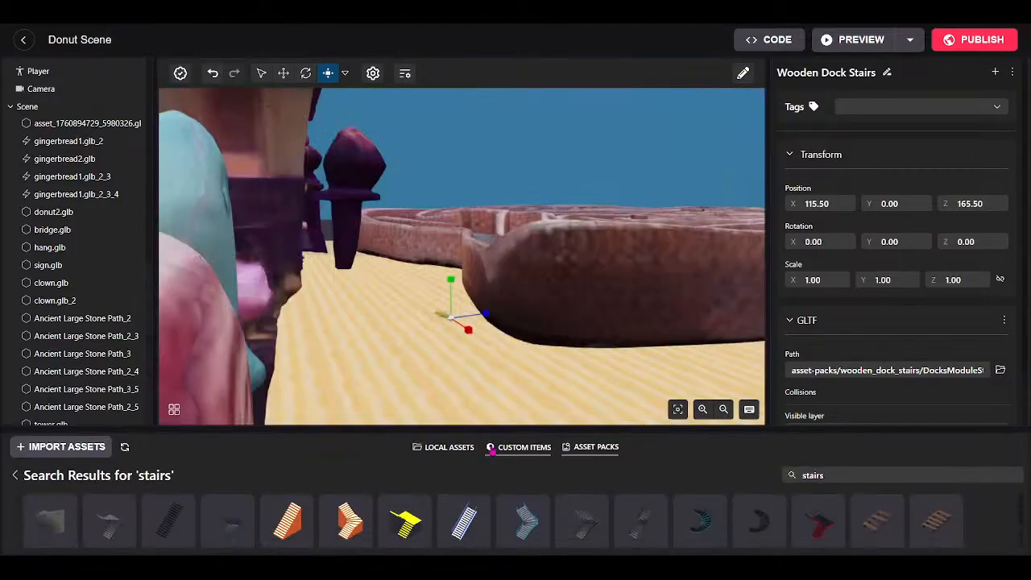
pyautogui.click(15, 475)
pyautogui.click(603, 515)
pyautogui.scroll(-3, 419, 524)
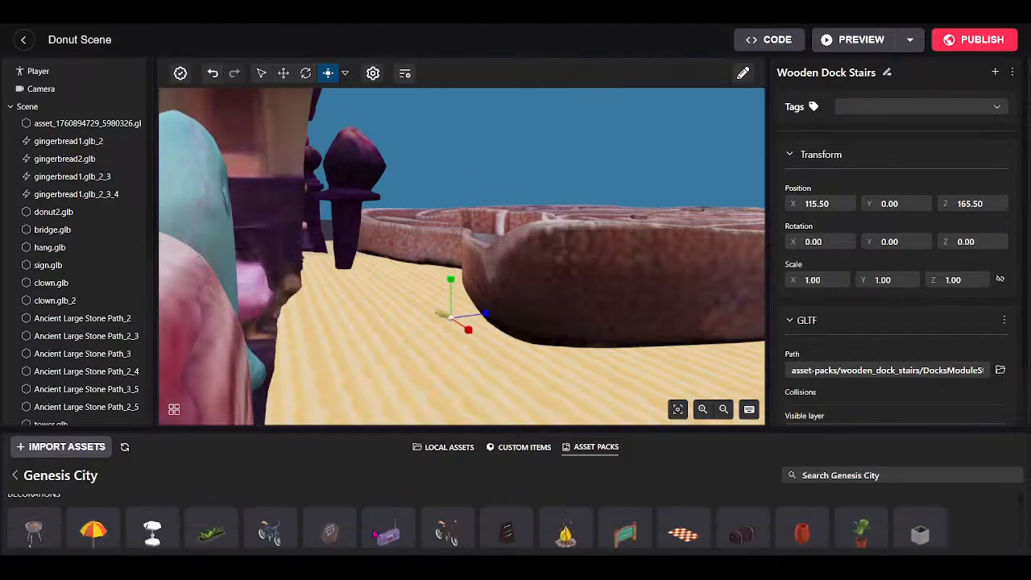
pyautogui.moveTo(272, 515); pyautogui.dragTo(456, 338)
pyautogui.moveTo(529, 432); pyautogui.dragTo(517, 507)
pyautogui.press('w')
pyautogui.moveTo(507, 453); pyautogui.dragTo(546, 443)
pyautogui.press('w')
pyautogui.press('s')
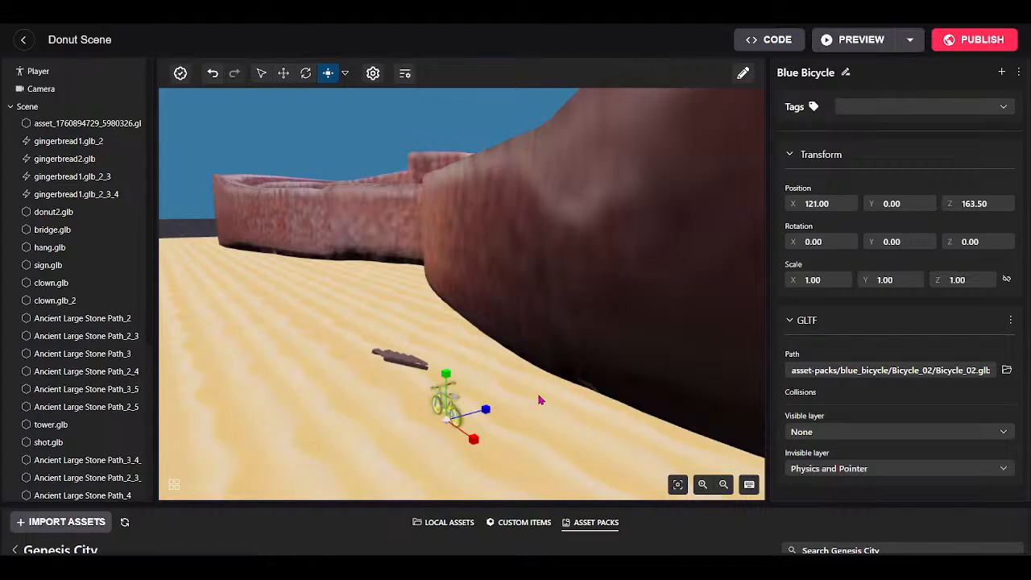
# Rotate the Wooden Dock Stairs to 195° and scale them to Y 2.10, Z 1.60.
pyautogui.click(398, 364)
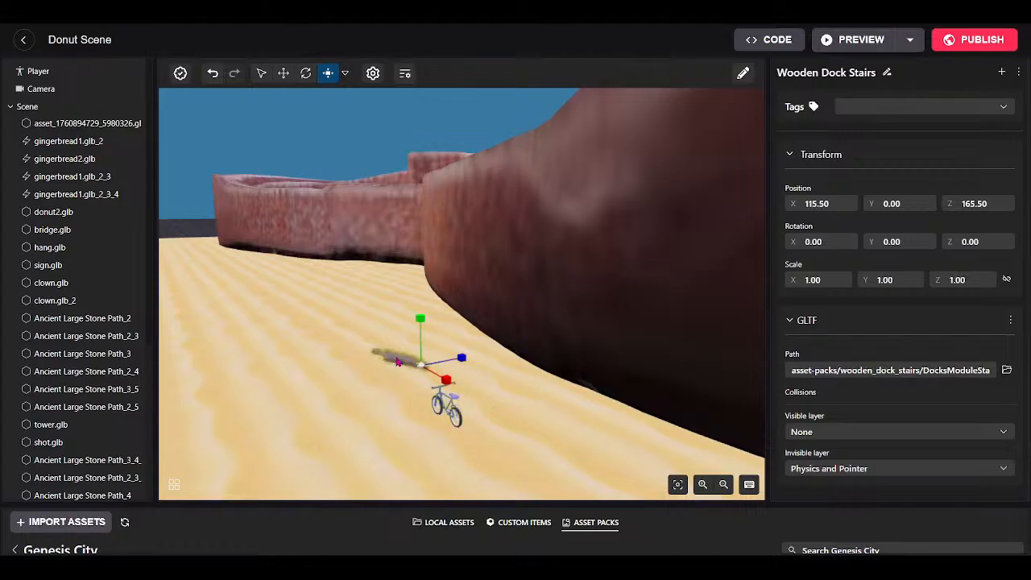
pyautogui.click(306, 76)
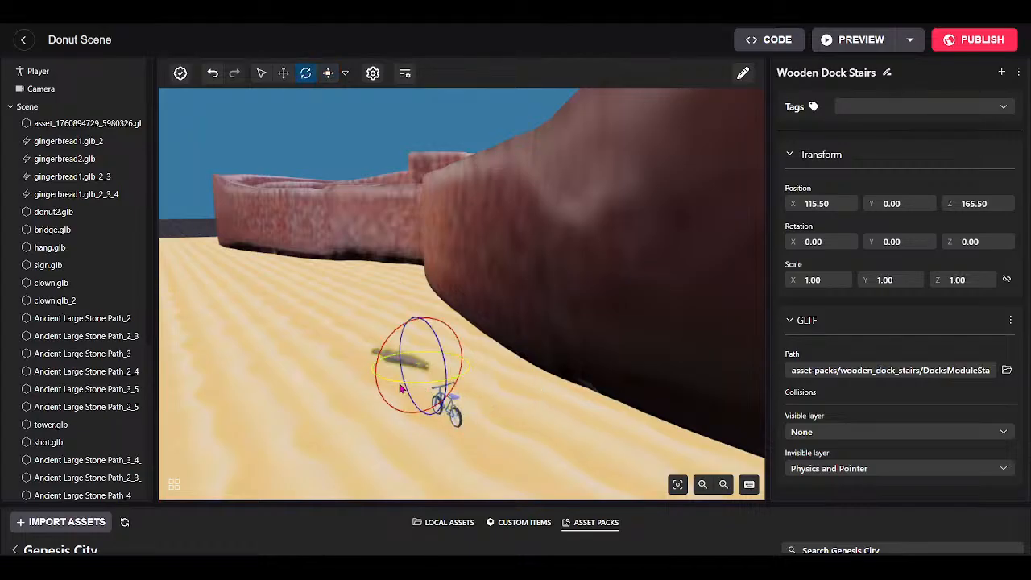
pyautogui.moveTo(393, 389); pyautogui.dragTo(463, 367)
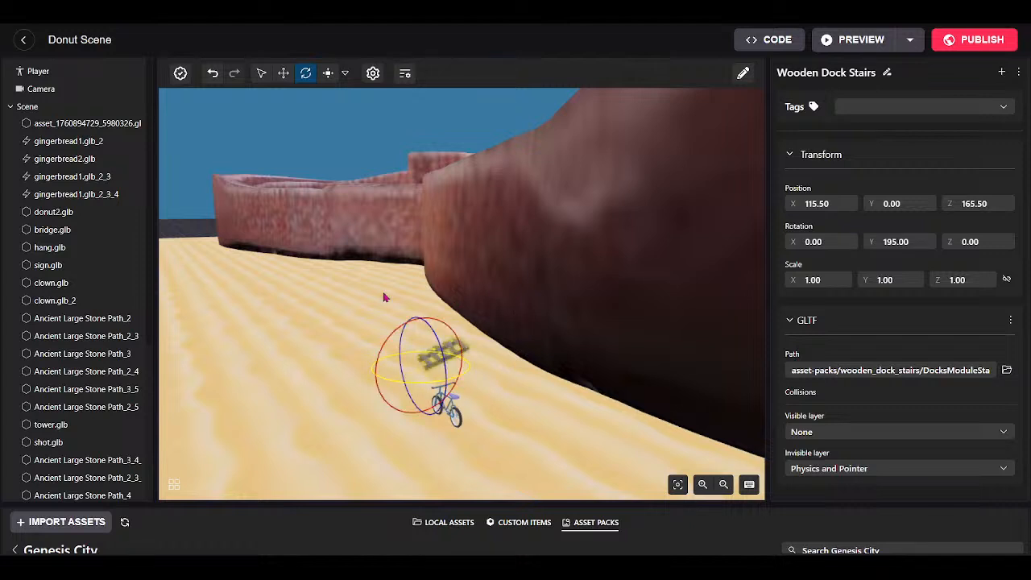
pyautogui.click(328, 73)
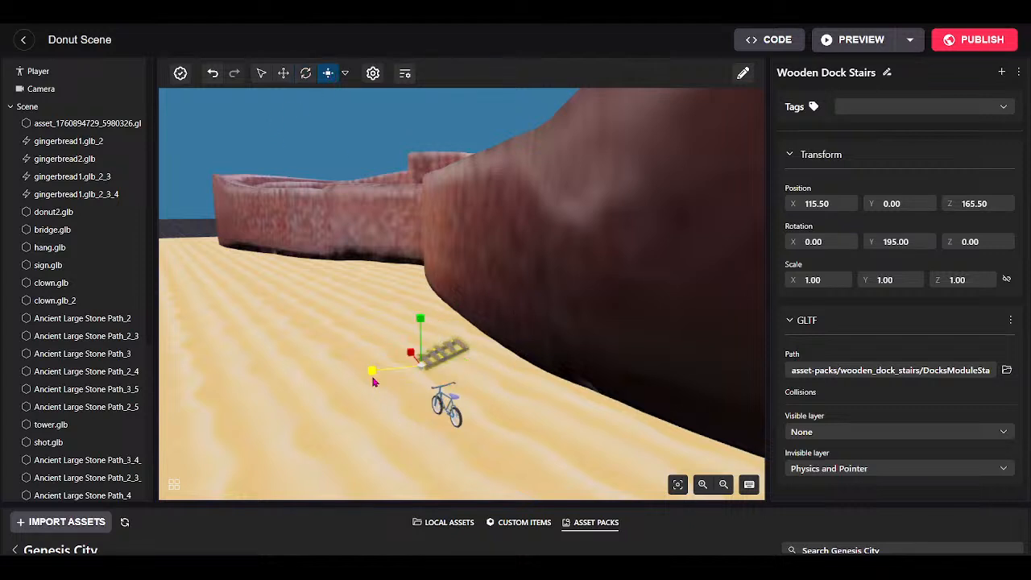
pyautogui.moveTo(370, 370); pyautogui.dragTo(535, 322)
pyautogui.moveTo(419, 319); pyautogui.dragTo(416, 90)
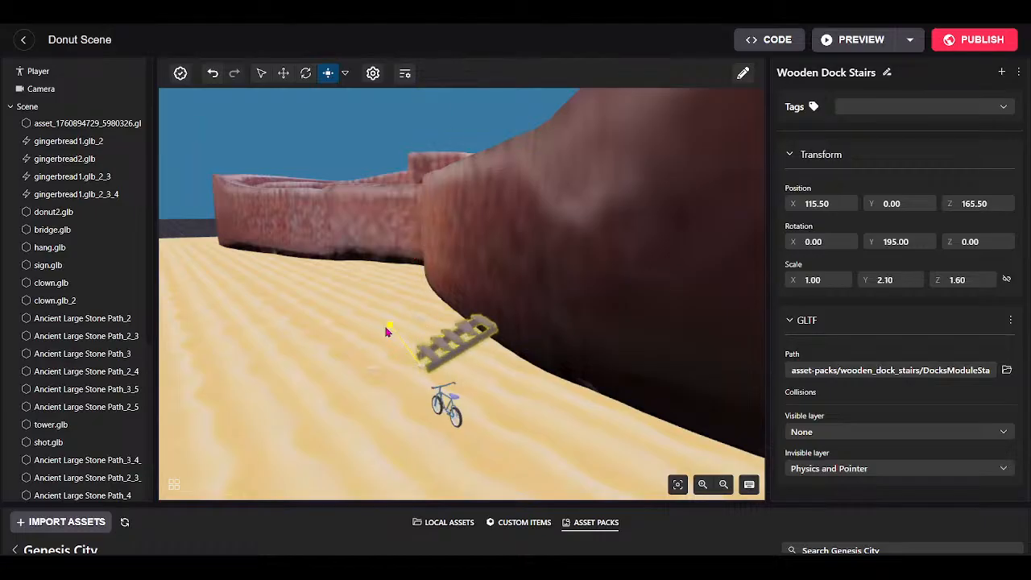
pyautogui.click(635, 312)
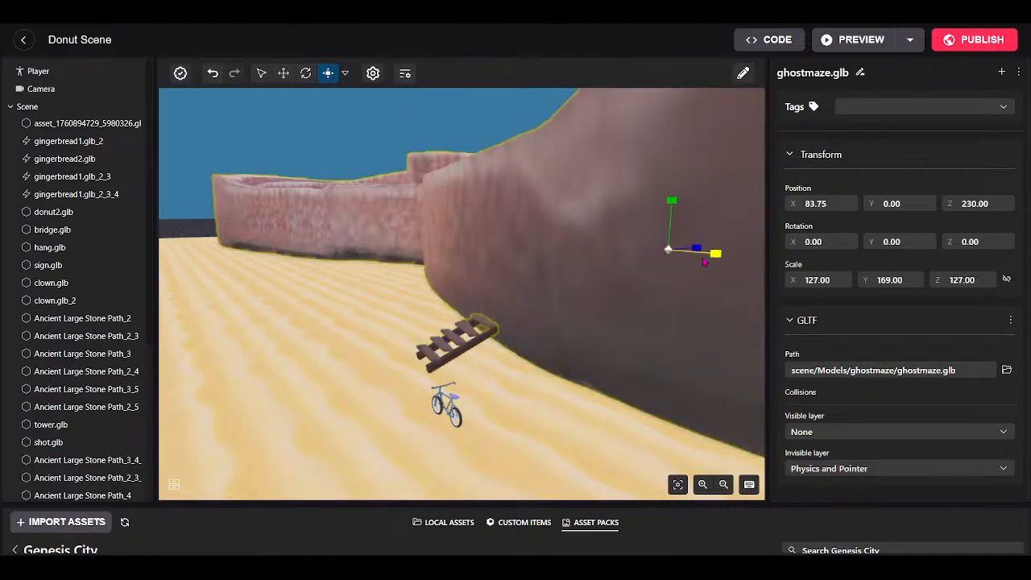
# Roughly shrink the maze and slide it along Z and X toward the stairs.
pyautogui.moveTo(668, 250); pyautogui.dragTo(515, 378)
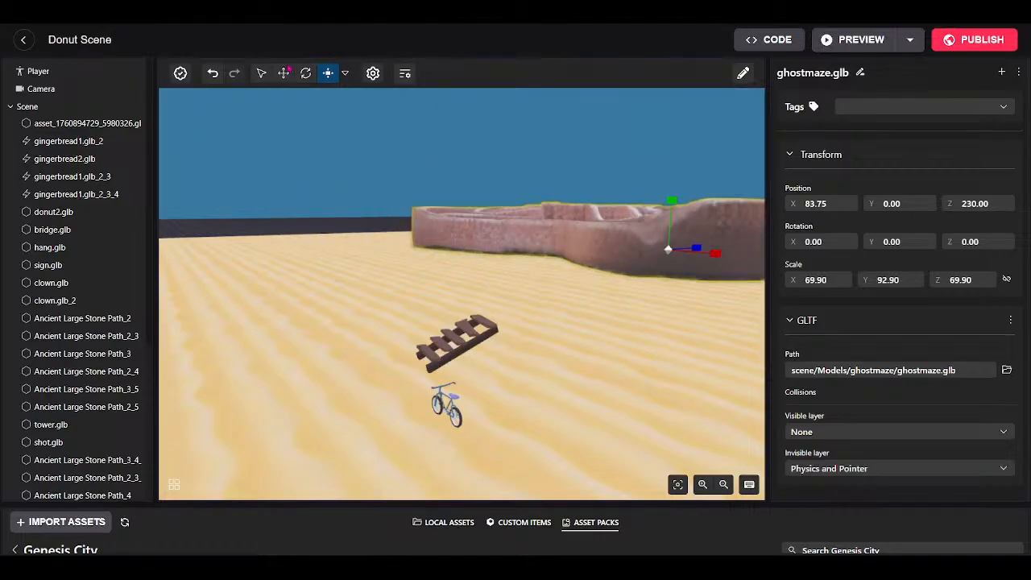
pyautogui.click(286, 71)
pyautogui.moveTo(709, 304); pyautogui.dragTo(559, 306)
pyautogui.press('s')
pyautogui.press('d')
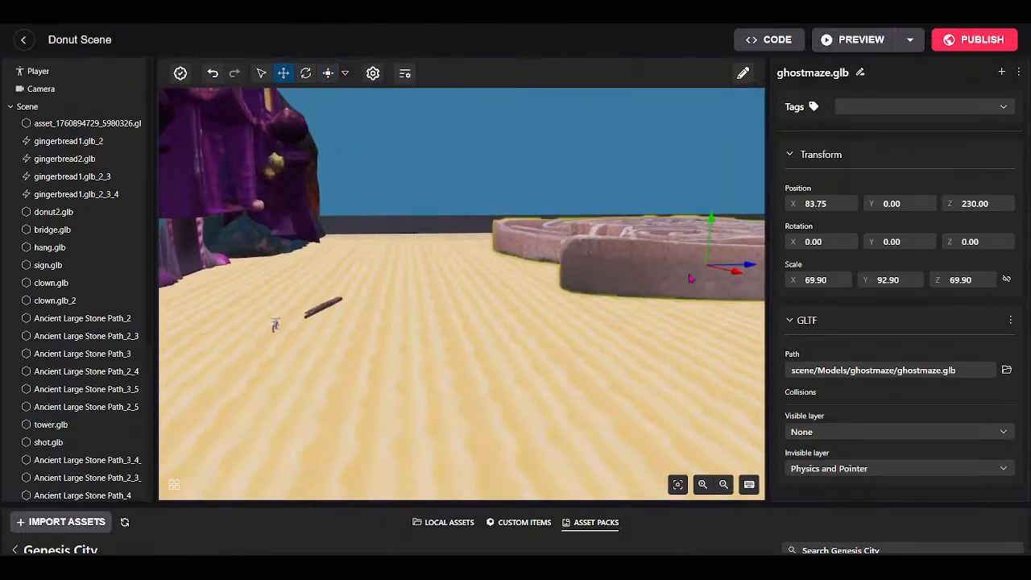
pyautogui.moveTo(742, 267); pyautogui.dragTo(600, 285)
pyautogui.moveTo(576, 329); pyautogui.dragTo(658, 327)
pyautogui.press('a')
pyautogui.moveTo(519, 290); pyautogui.dragTo(485, 342)
pyautogui.press('w')
# Shrink the maze to 45.80 × 60.90 × 45.80 and place it at 107.75, 0, 189.25.
pyautogui.click(329, 77)
pyautogui.click(284, 75)
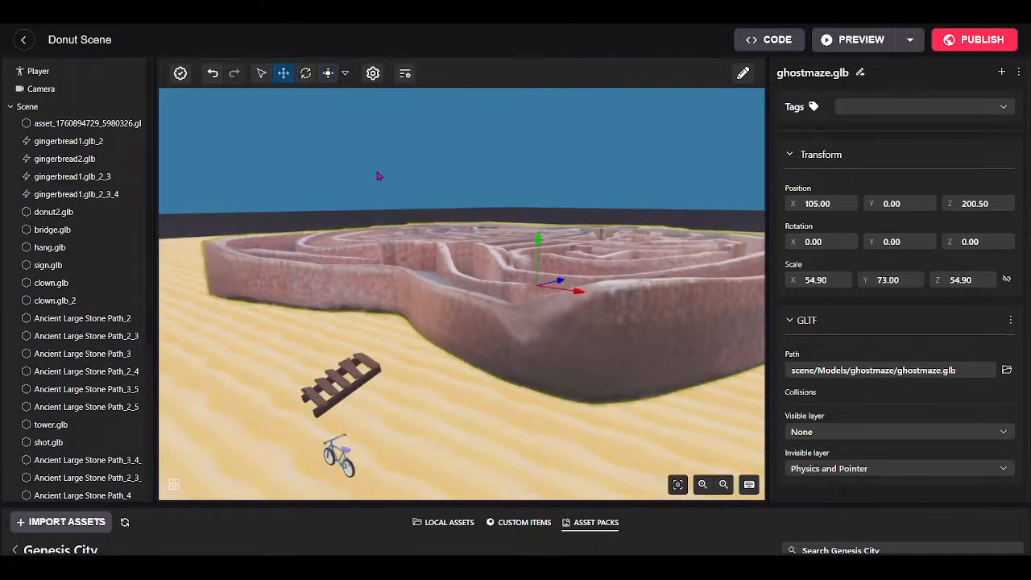
pyautogui.moveTo(561, 285); pyautogui.dragTo(558, 331)
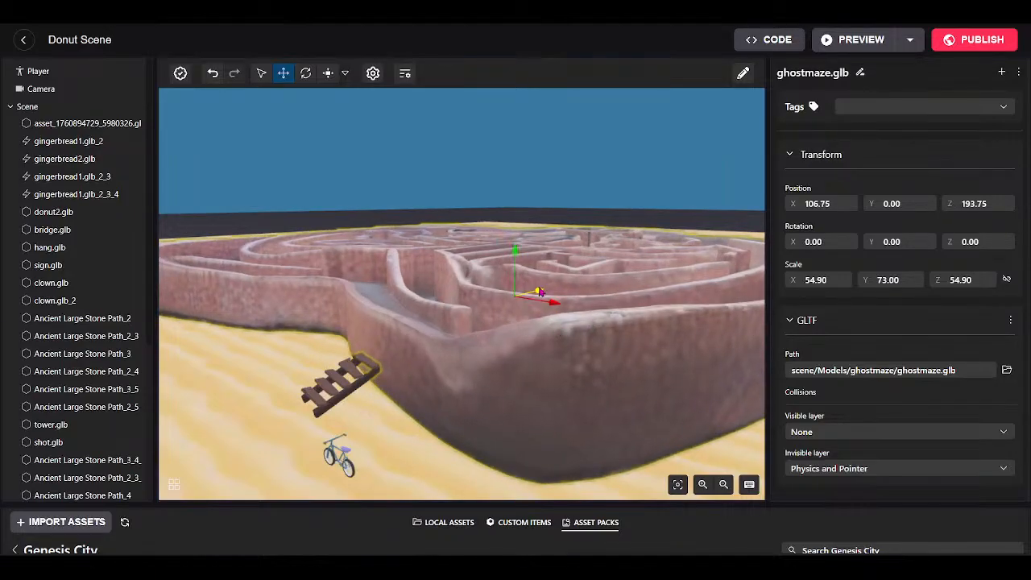
pyautogui.moveTo(540, 291); pyautogui.dragTo(550, 311)
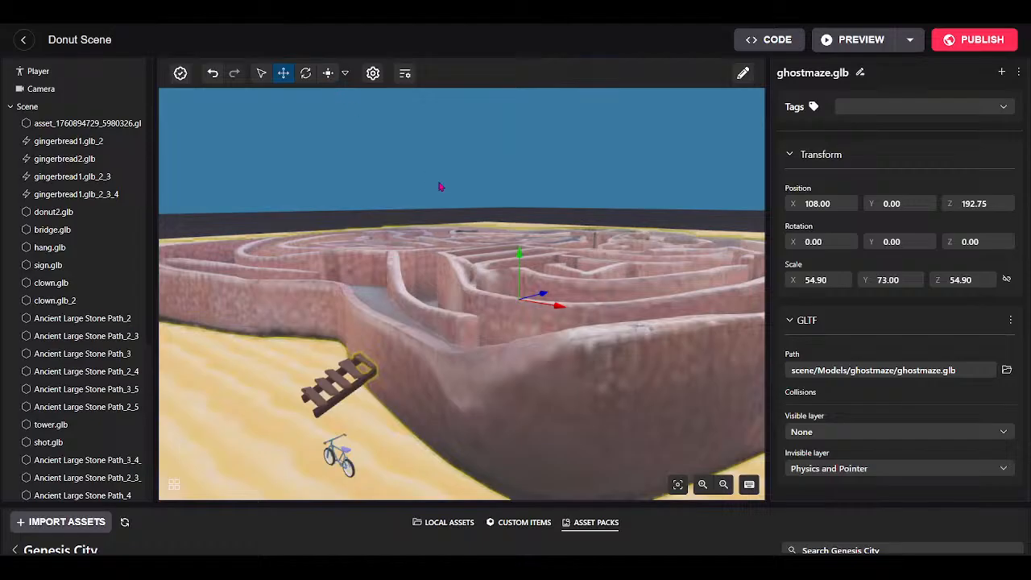
pyautogui.click(326, 74)
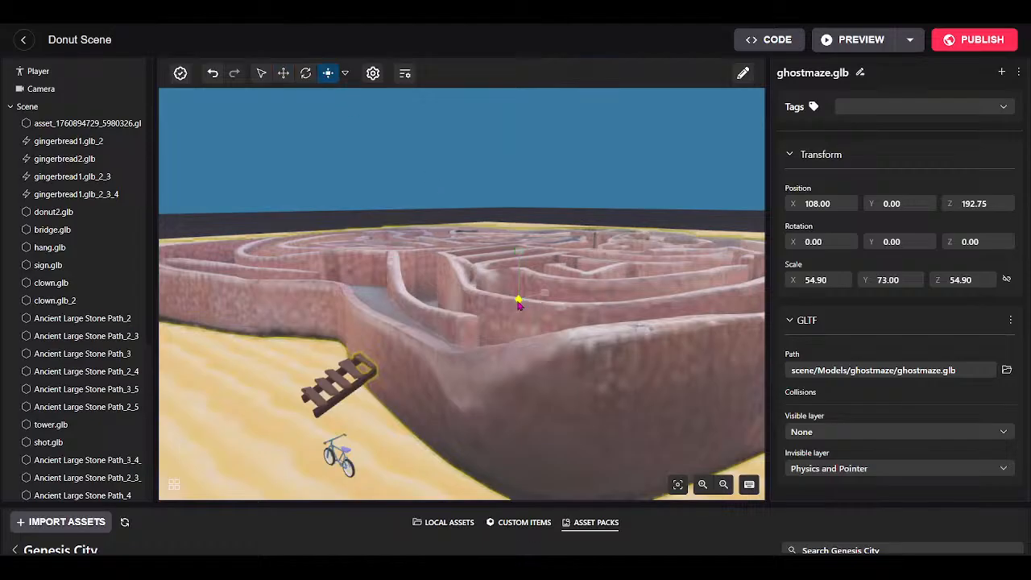
pyautogui.moveTo(522, 301); pyautogui.dragTo(469, 351)
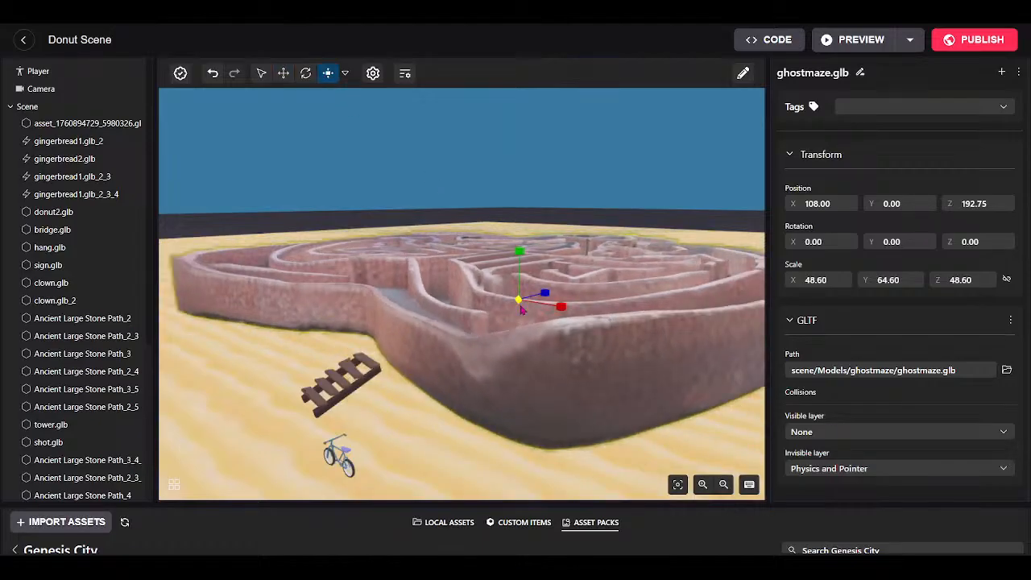
pyautogui.moveTo(522, 310); pyautogui.dragTo(481, 354)
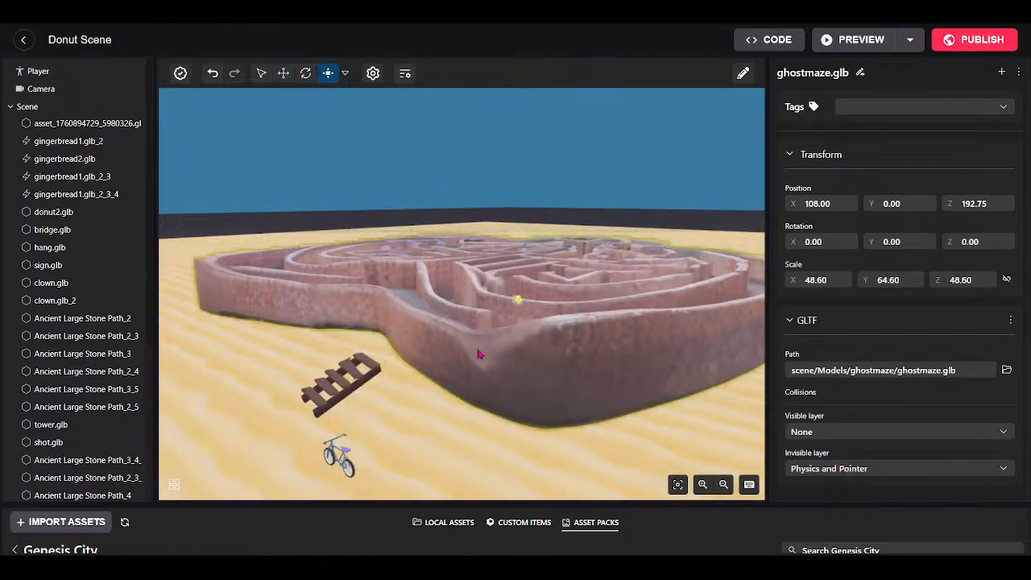
pyautogui.click(285, 74)
pyautogui.moveTo(545, 295); pyautogui.dragTo(528, 325)
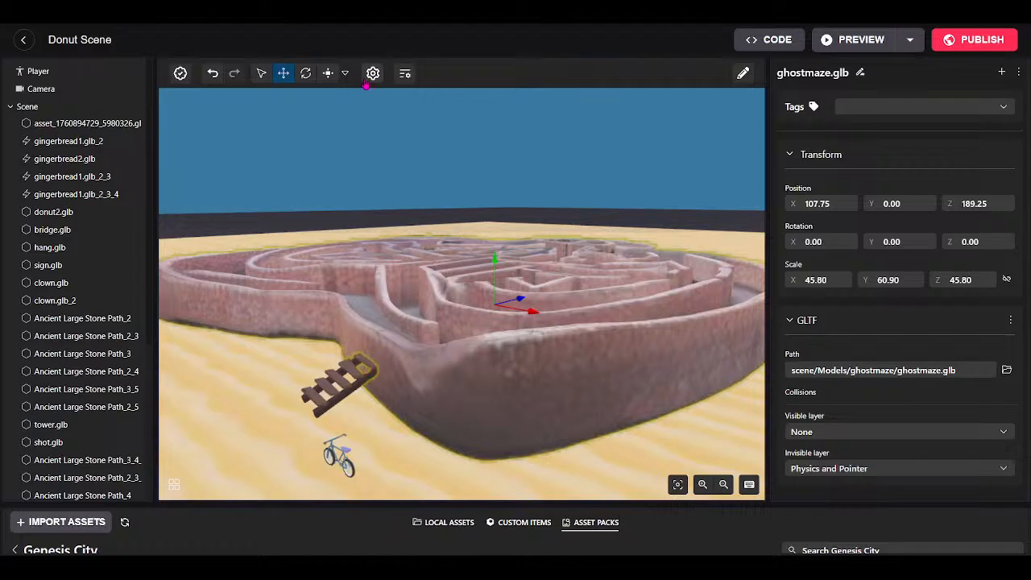
pyautogui.click(357, 372)
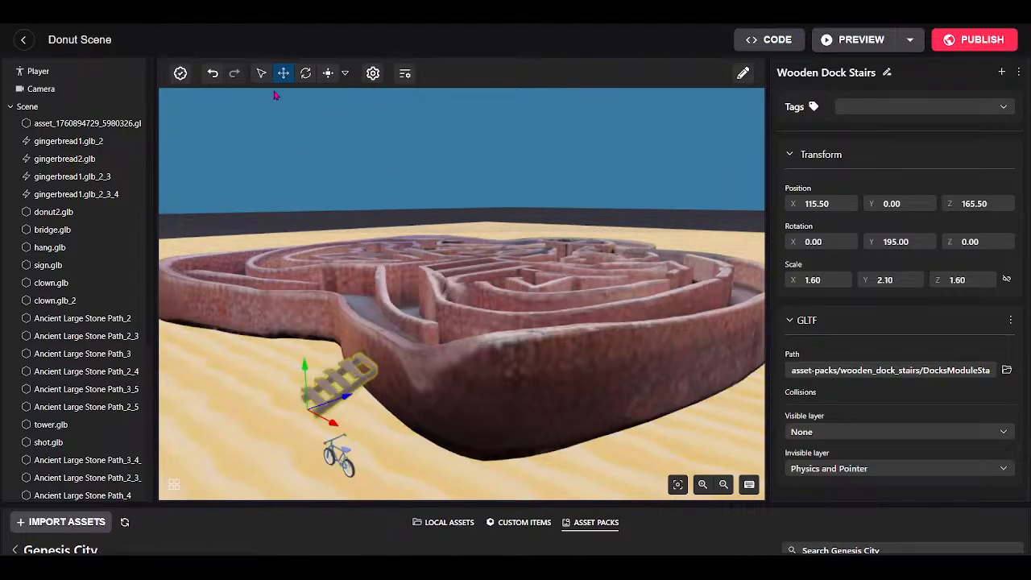
# Scale the dock stairs to X 2.30, Y 3.10 and move them to X 117.
pyautogui.click(327, 74)
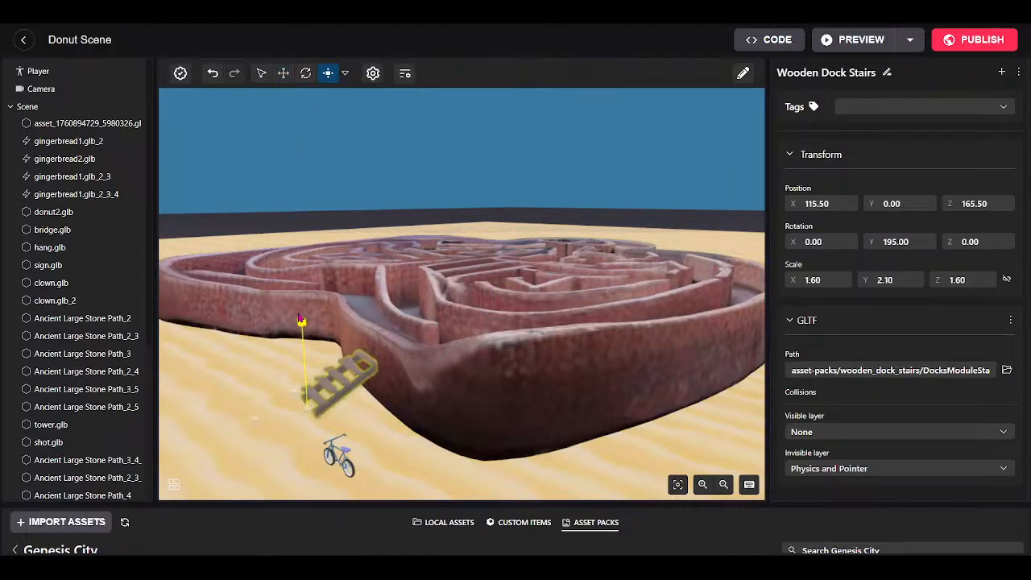
pyautogui.moveTo(305, 243); pyautogui.dragTo(304, 226)
pyautogui.moveTo(296, 396); pyautogui.dragTo(271, 351)
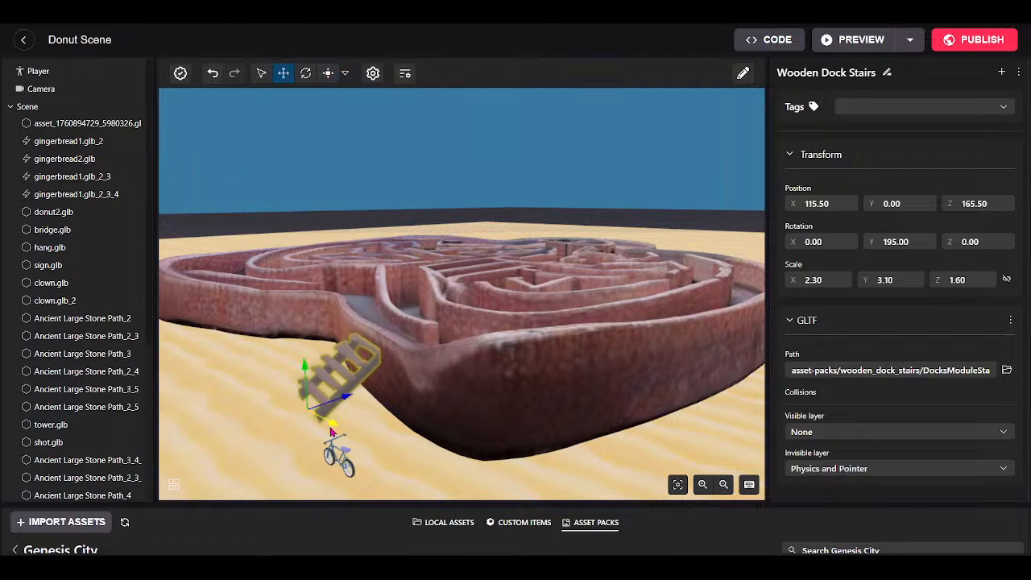
pyautogui.moveTo(335, 432); pyautogui.dragTo(365, 462)
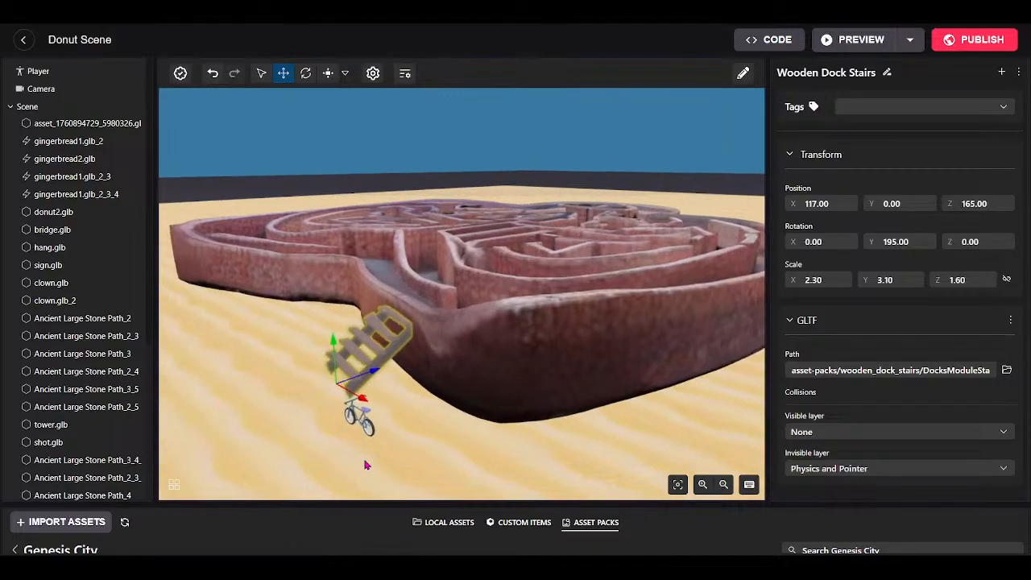
# Tip the Blue Bicycle over to 75° X rotation.
pyautogui.click(361, 422)
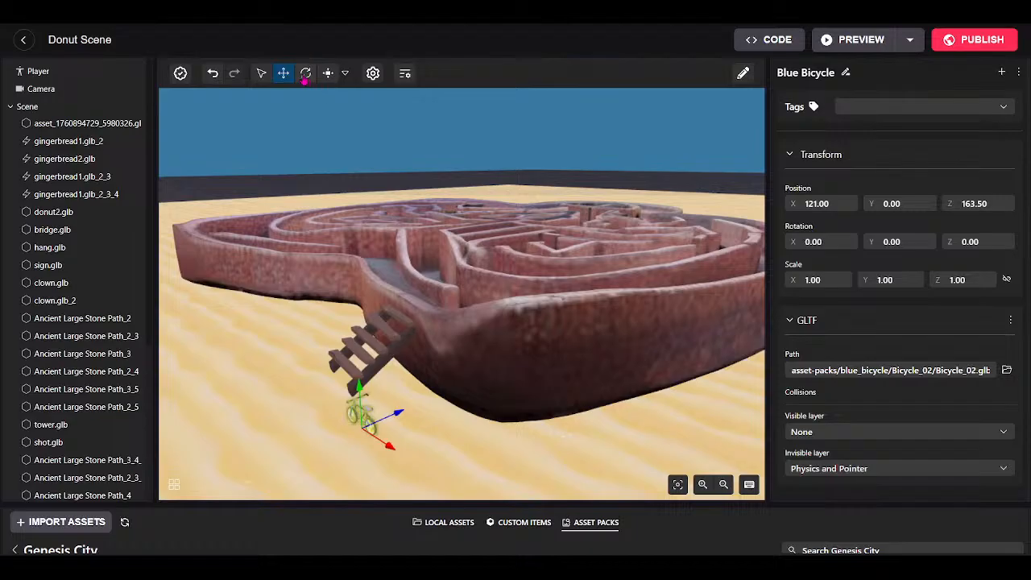
pyautogui.click(305, 73)
pyautogui.moveTo(340, 400); pyautogui.dragTo(391, 388)
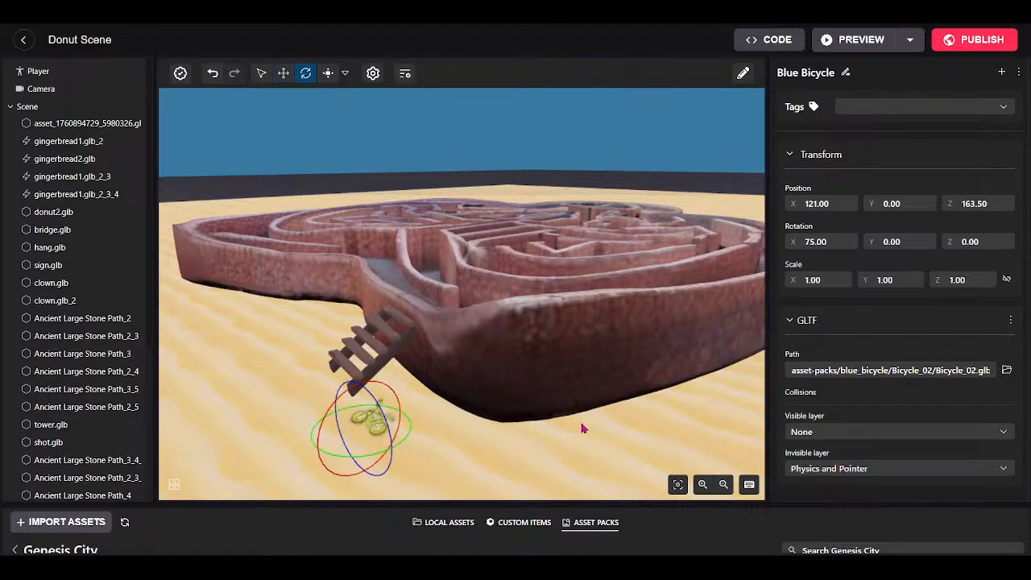
pyautogui.moveTo(668, 414); pyautogui.dragTo(630, 447)
pyautogui.press('d')
pyautogui.press('a')
pyautogui.press('w')
pyautogui.press('s')
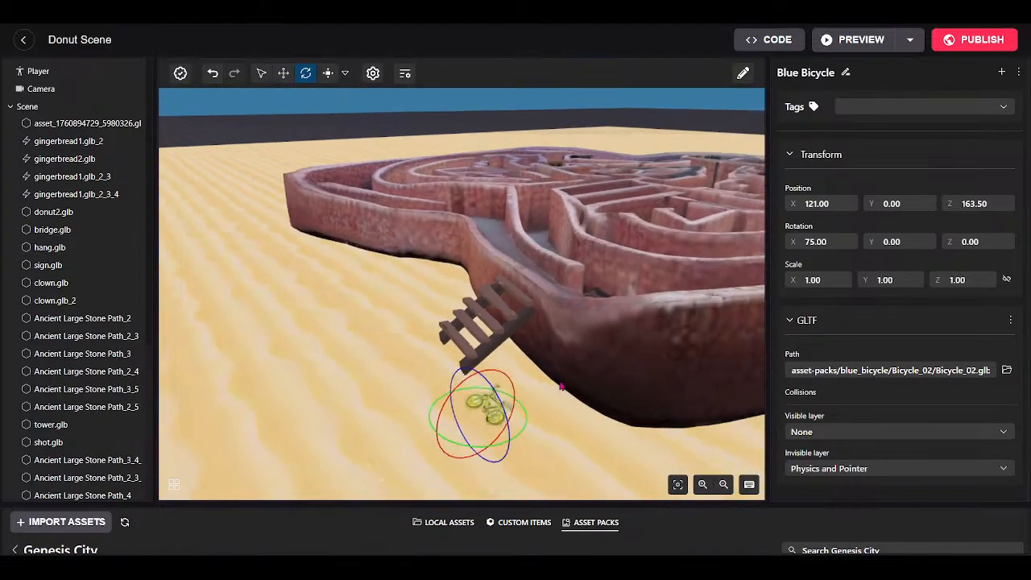
pyautogui.press('d')
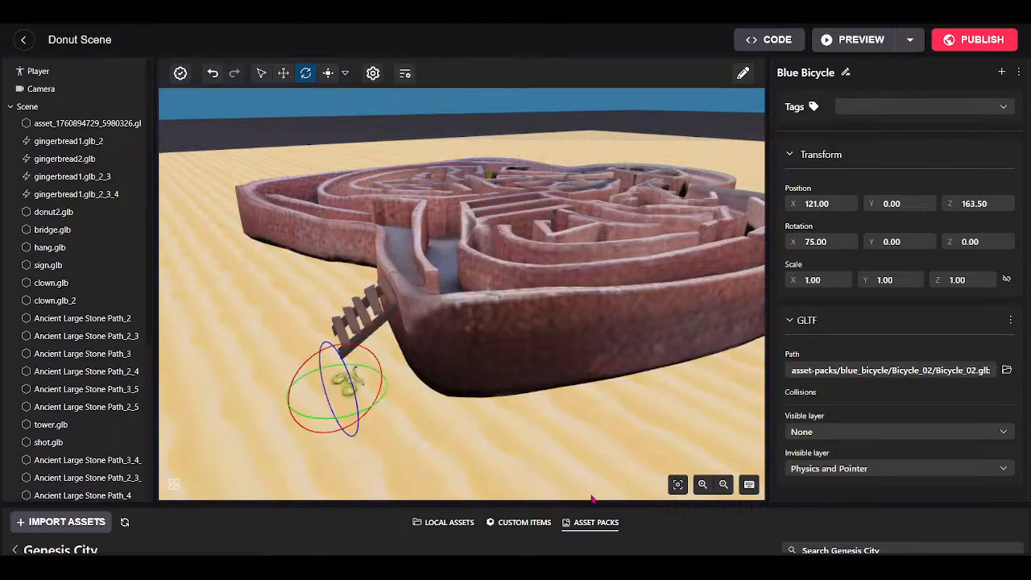
pyautogui.press('w')
pyautogui.moveTo(505, 441); pyautogui.dragTo(565, 428)
pyautogui.press('a')
# Nudge the dock stairs along Z to sit at 117, 0, 164.75.
pyautogui.click(415, 368)
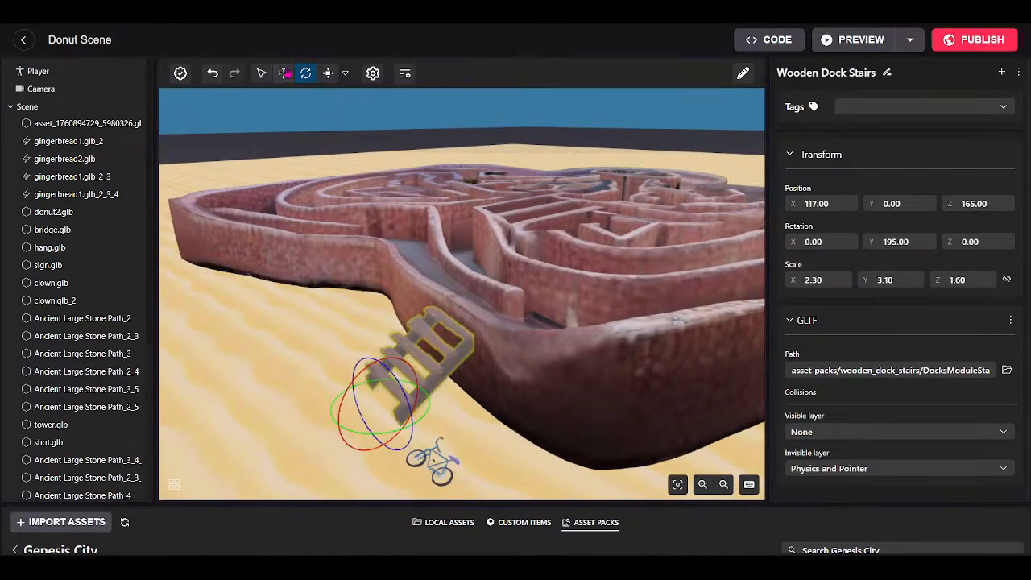
pyautogui.click(283, 73)
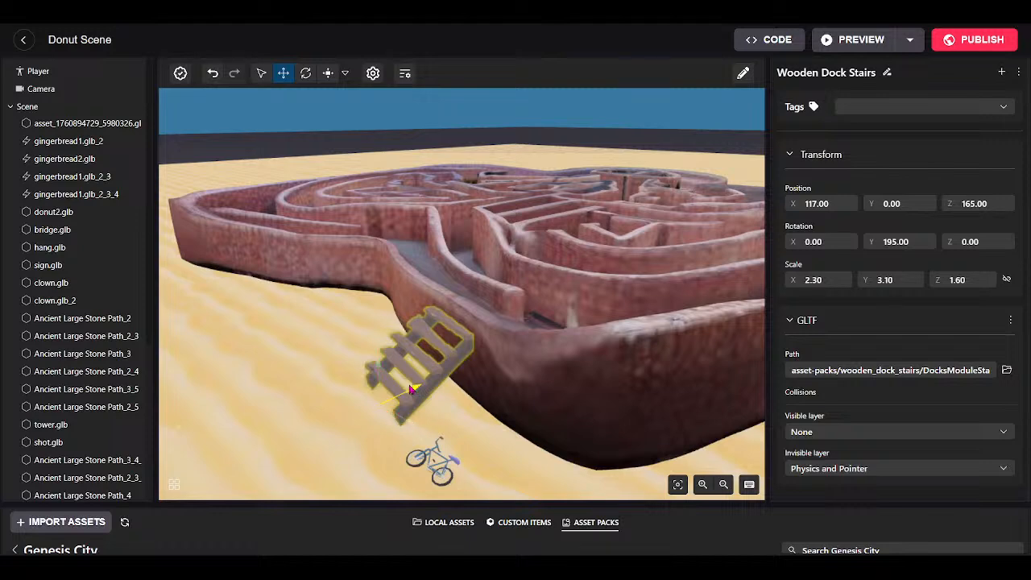
pyautogui.moveTo(411, 390); pyautogui.dragTo(405, 393)
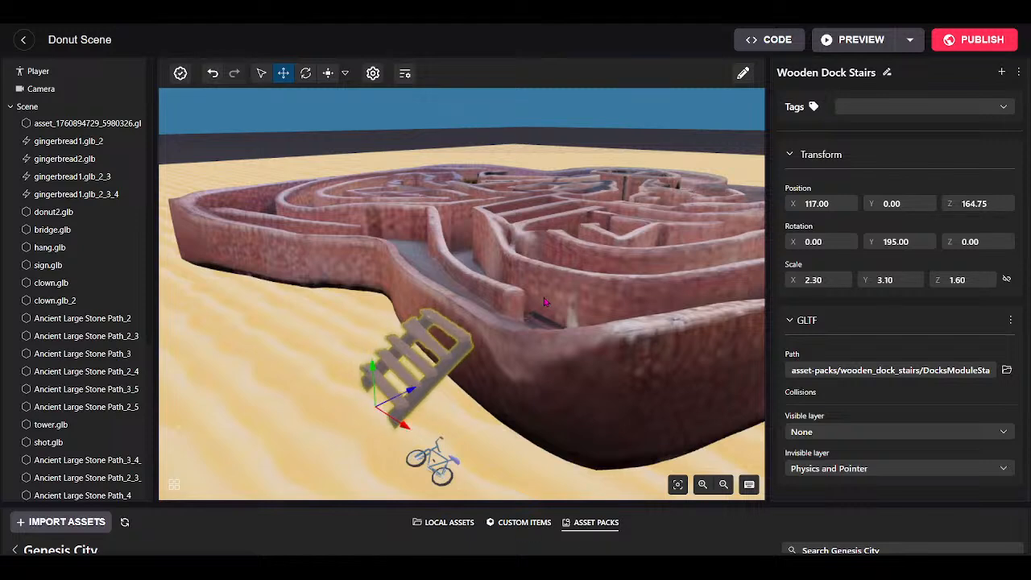
pyautogui.scroll(-4, 545, 302)
pyautogui.moveTo(545, 302); pyautogui.dragTo(400, 352)
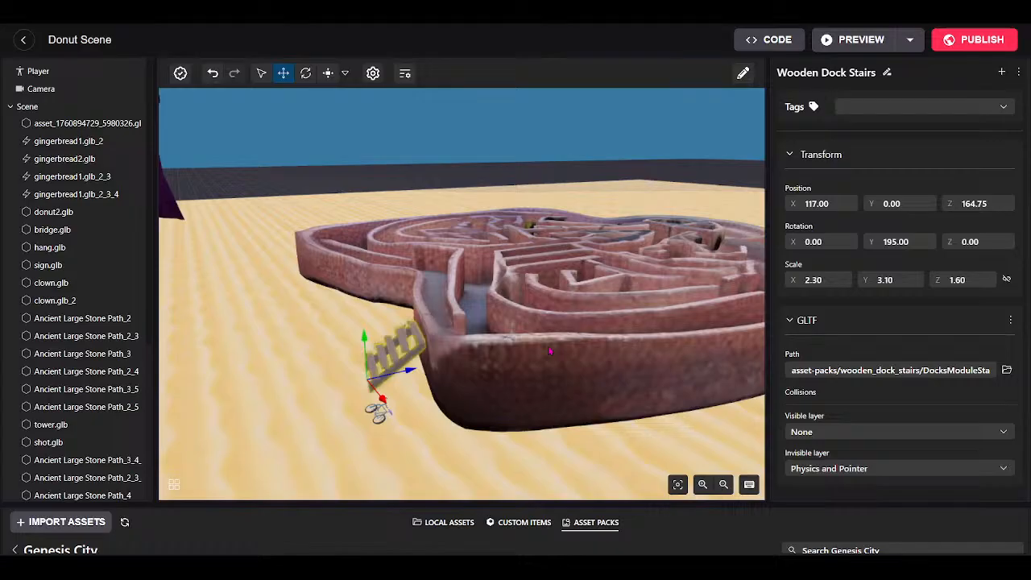
pyautogui.click(489, 299)
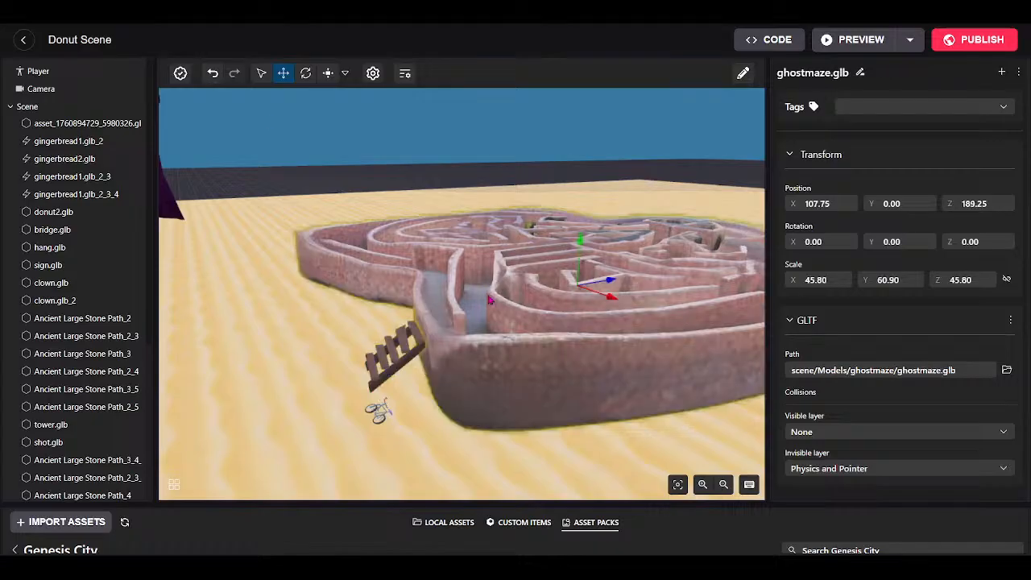
# Set ghostmaze's visible-layer collisions to Physics and Pointer and its invisible-layer collisions to None.
pyautogui.click(822, 430)
pyautogui.scroll(-3, 841, 475)
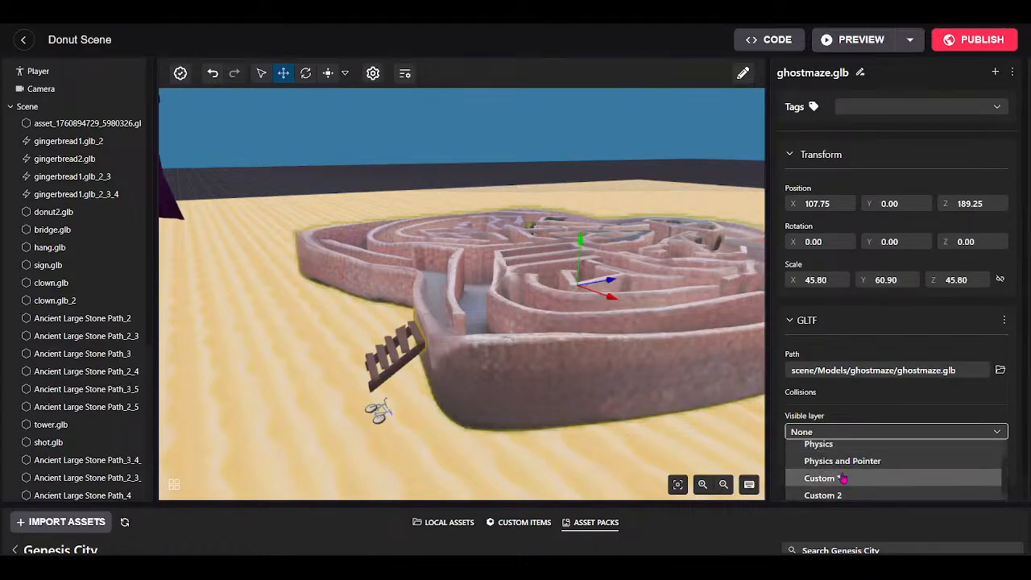
pyautogui.click(843, 465)
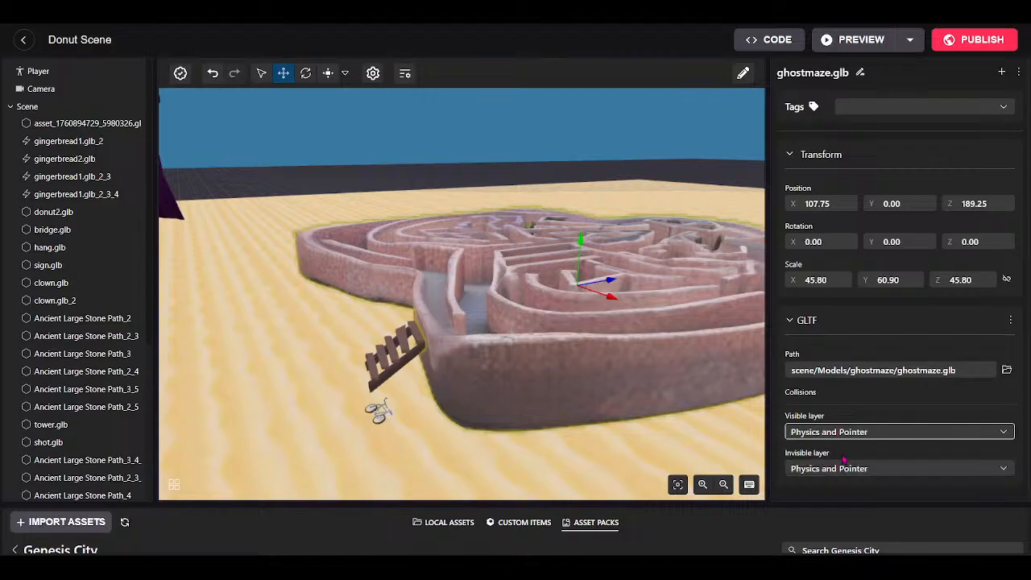
pyautogui.click(839, 471)
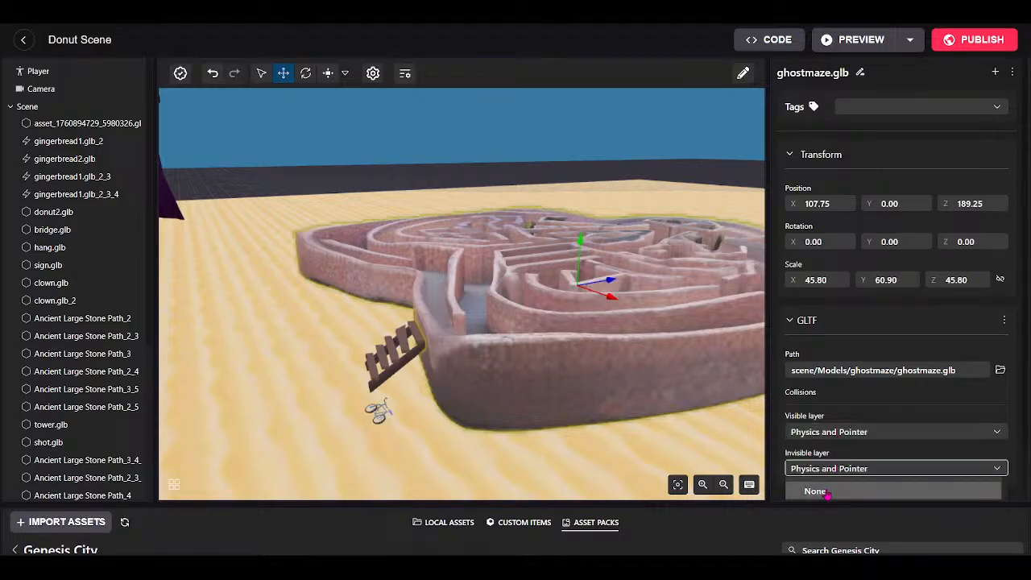
pyautogui.click(828, 492)
pyautogui.moveTo(646, 432); pyautogui.dragTo(659, 349)
pyautogui.press('e')
pyautogui.press('q')
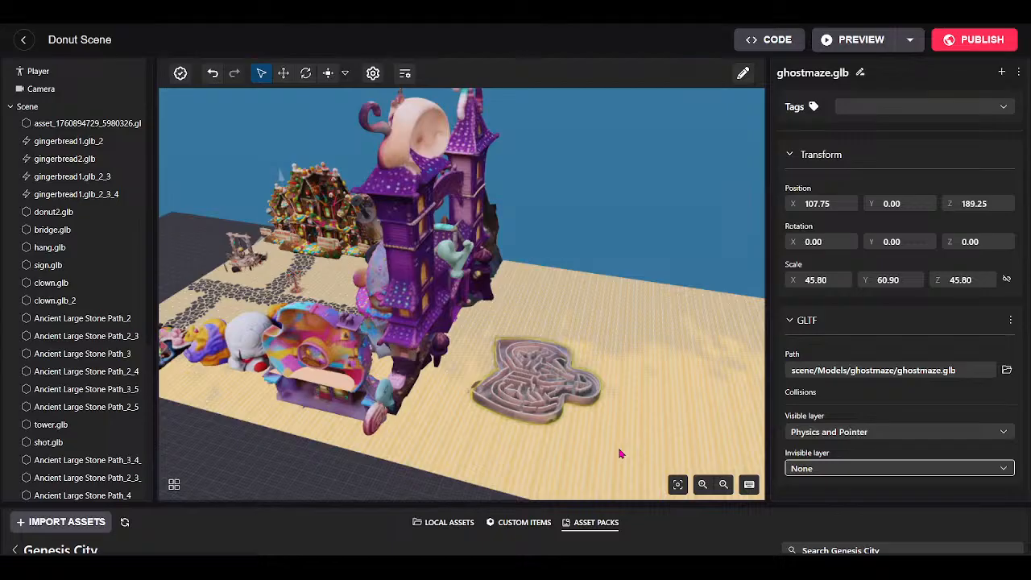
# Orbit around the castle and fly in until the ghostmaze walls fill the view.
pyautogui.moveTo(662, 354); pyautogui.dragTo(527, 366)
pyautogui.scroll(3, 425, 393)
pyautogui.scroll(2, 425, 393)
pyautogui.moveTo(425, 393); pyautogui.dragTo(587, 404)
pyautogui.press('s')
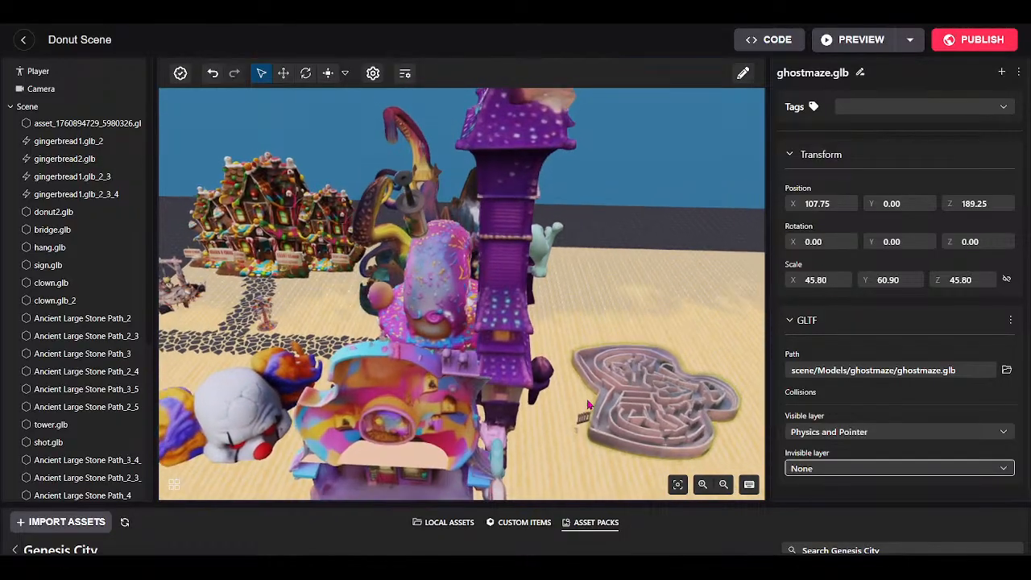
pyautogui.press('d')
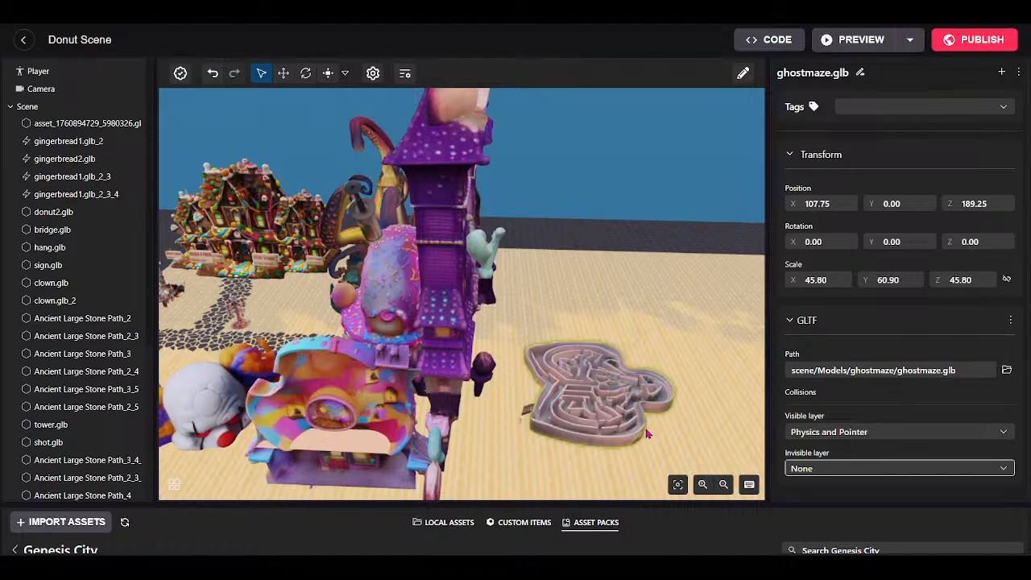
pyautogui.moveTo(648, 374); pyautogui.dragTo(414, 453)
pyautogui.press('w')
pyautogui.press('w')
pyautogui.press('w')
pyautogui.press('s')
pyautogui.press('s')
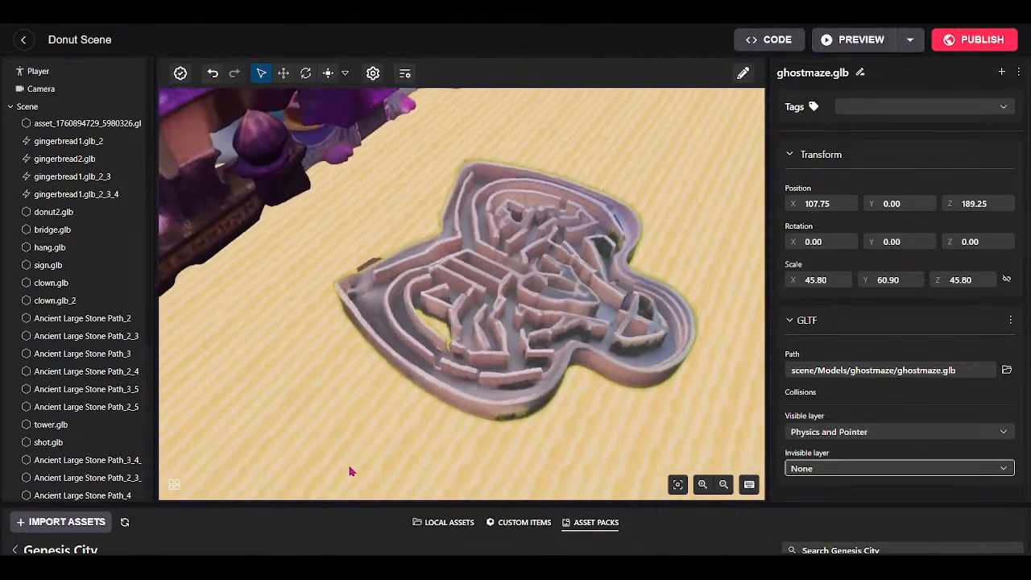
# Switch the asset browser to Local Assets and filter to Models, showing clown.glb and ghostmaze.glb.
pyautogui.moveTo(343, 504); pyautogui.dragTo(362, 443)
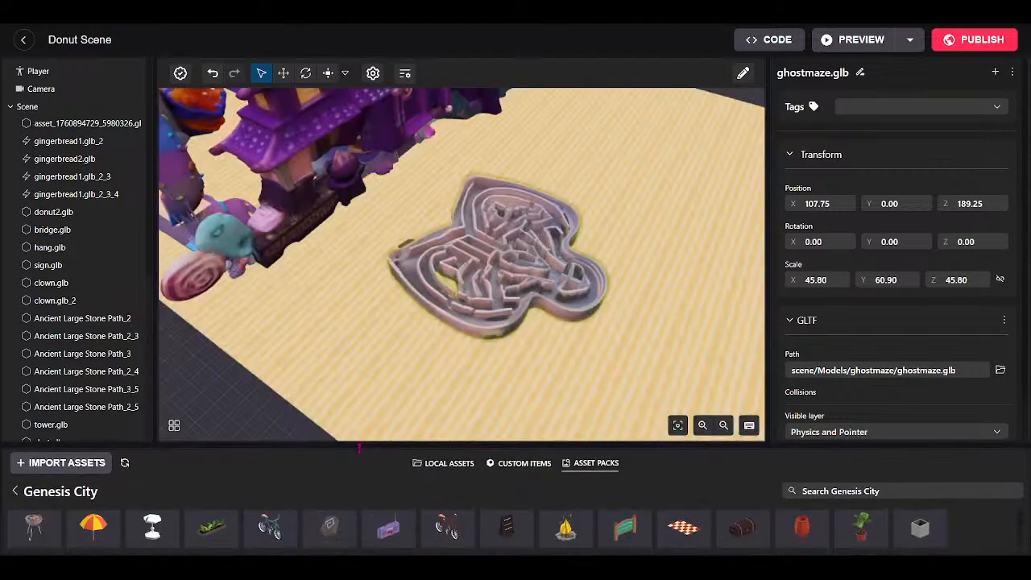
pyautogui.click(16, 488)
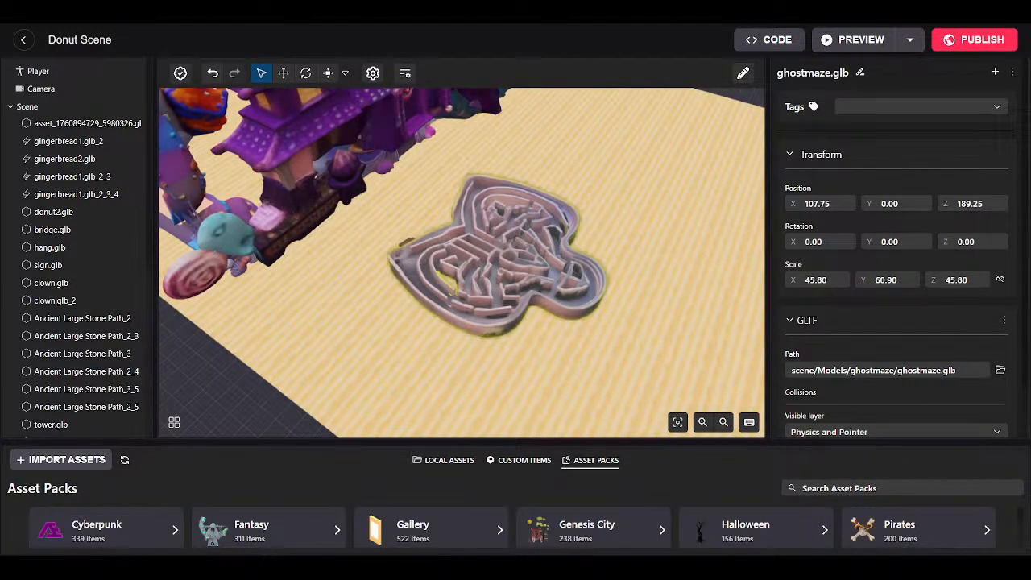
pyautogui.moveTo(435, 343); pyautogui.dragTo(392, 194)
pyautogui.moveTo(309, 225); pyautogui.dragTo(435, 360)
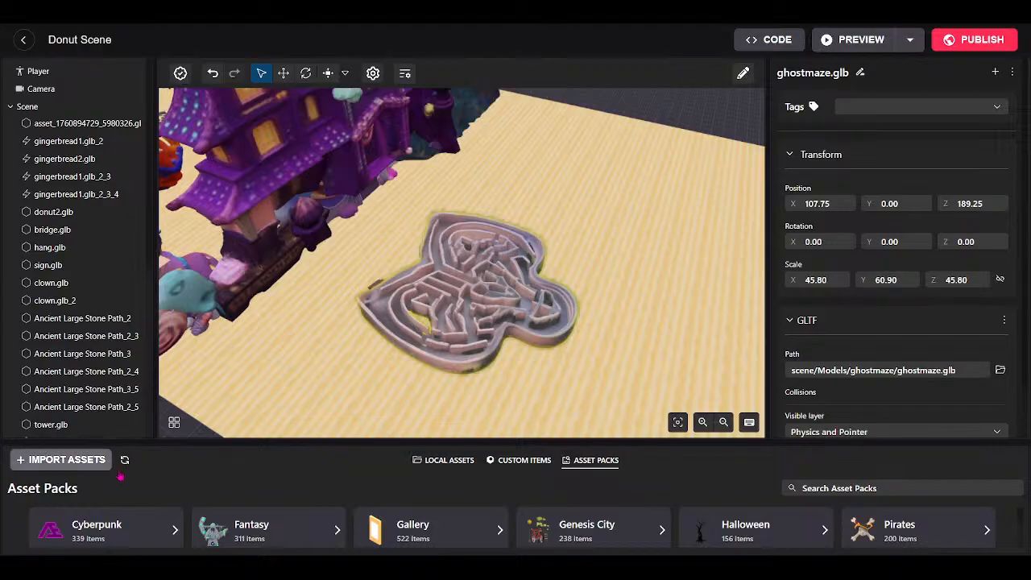
pyautogui.click(463, 460)
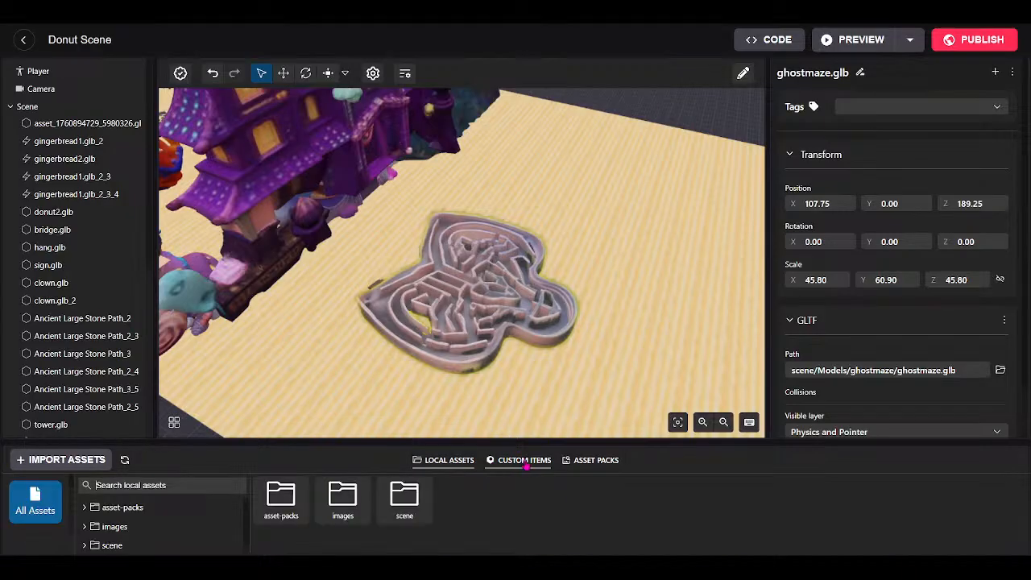
pyautogui.click(517, 462)
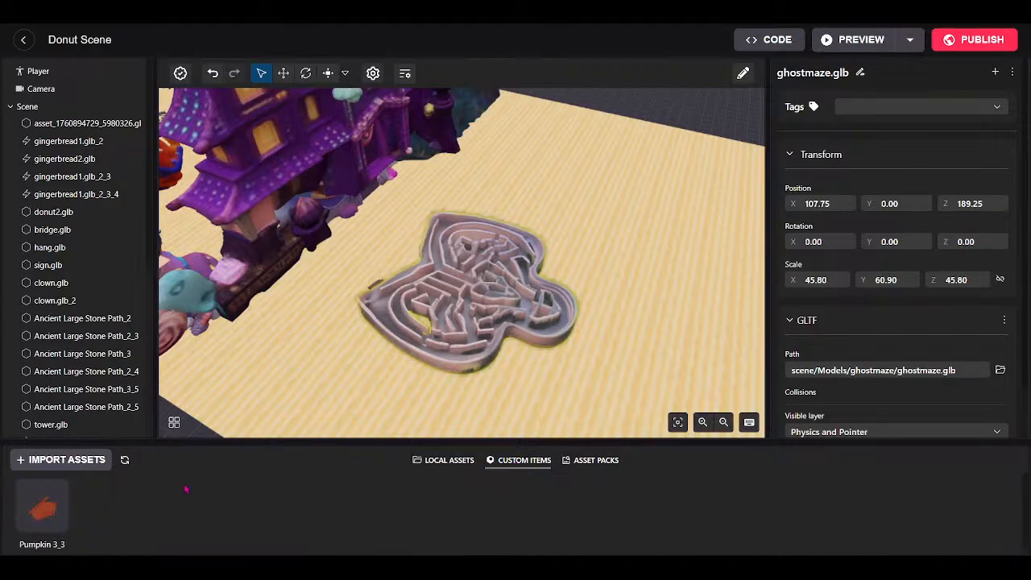
pyautogui.click(443, 460)
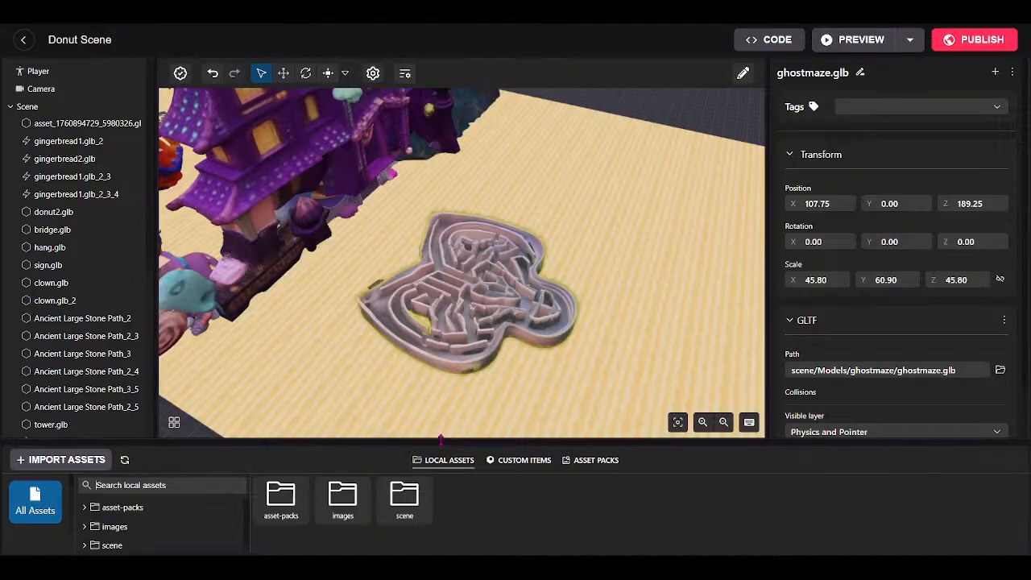
pyautogui.moveTo(440, 439); pyautogui.dragTo(440, 389)
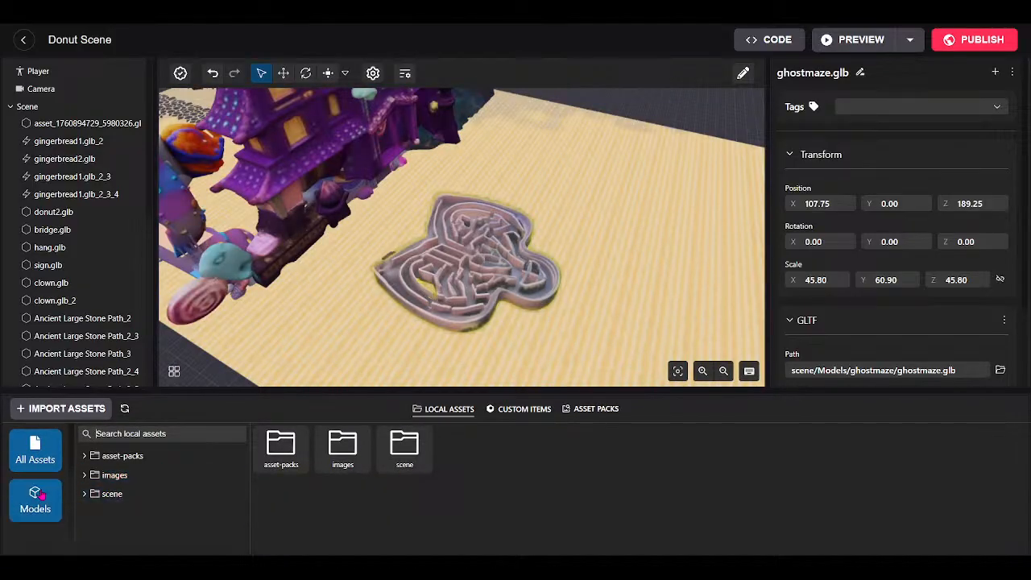
pyautogui.click(38, 495)
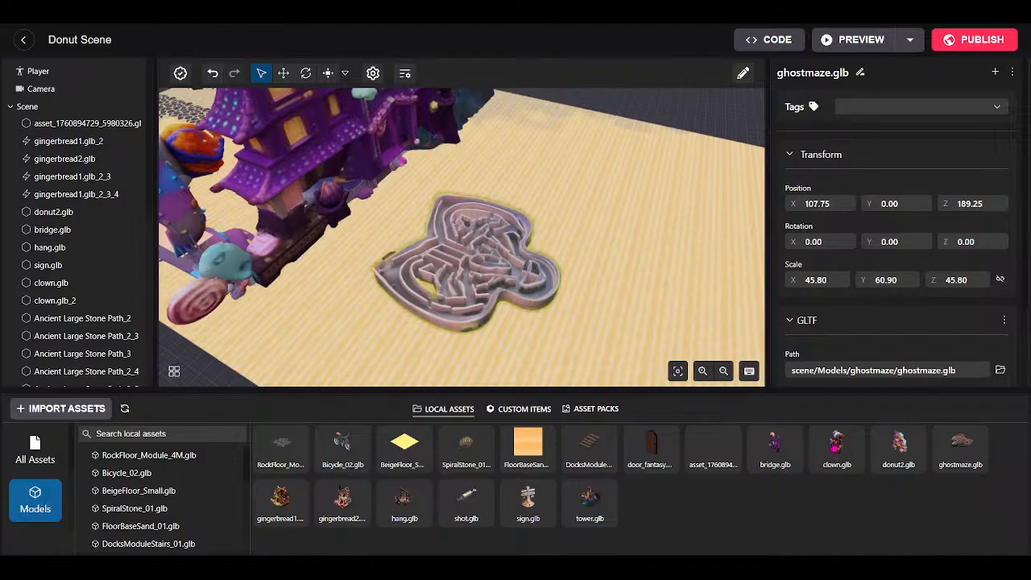
# Place clown.glb from Local Assets beside the maze as clown.glb_3.
pyautogui.moveTo(835, 442); pyautogui.dragTo(395, 321)
pyautogui.moveTo(476, 388); pyautogui.dragTo(471, 522)
pyautogui.moveTo(446, 448); pyautogui.dragTo(344, 501)
pyautogui.press('w')
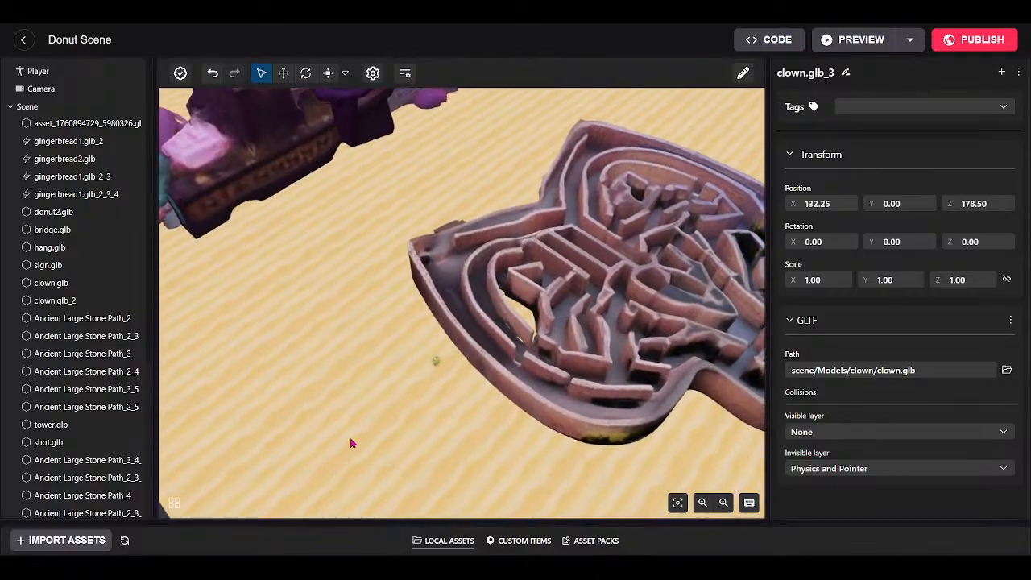
pyautogui.moveTo(352, 444); pyautogui.dragTo(361, 70)
pyautogui.press('s')
# Scale the new clown evenly to 7.20, undoing an accidental height-only stretch.
pyautogui.click(327, 74)
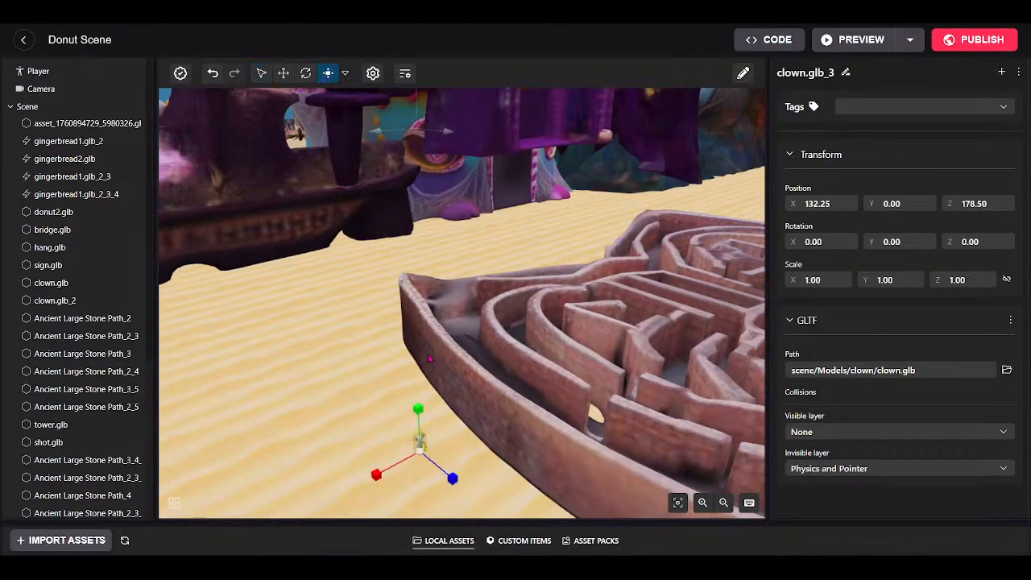
pyautogui.moveTo(420, 455); pyautogui.dragTo(484, 345)
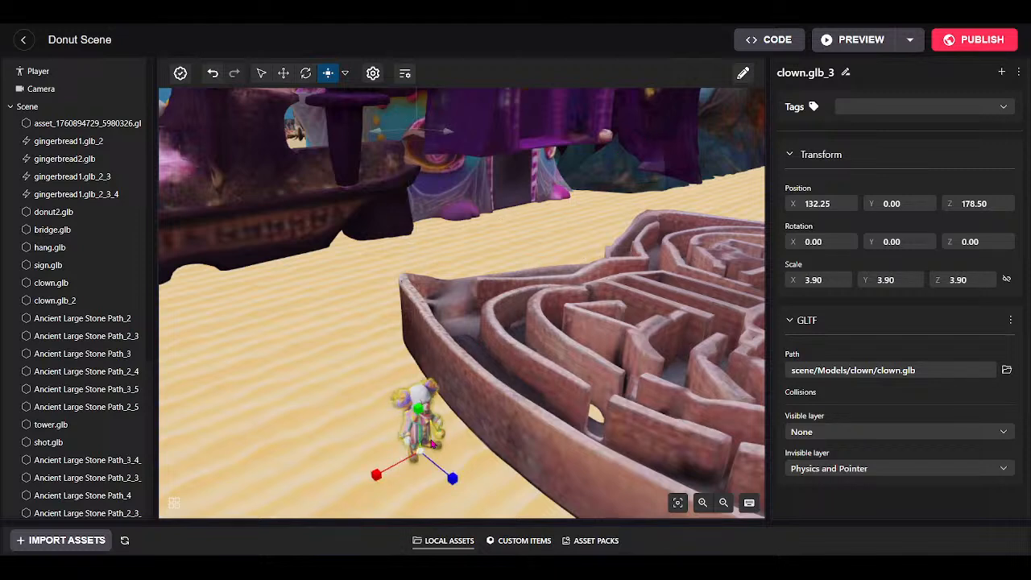
pyautogui.moveTo(418, 409); pyautogui.dragTo(408, 169)
pyautogui.hotkey('ctrl', 'z')
pyautogui.moveTo(423, 455); pyautogui.dragTo(406, 171)
pyautogui.moveTo(484, 370); pyautogui.dragTo(542, 402)
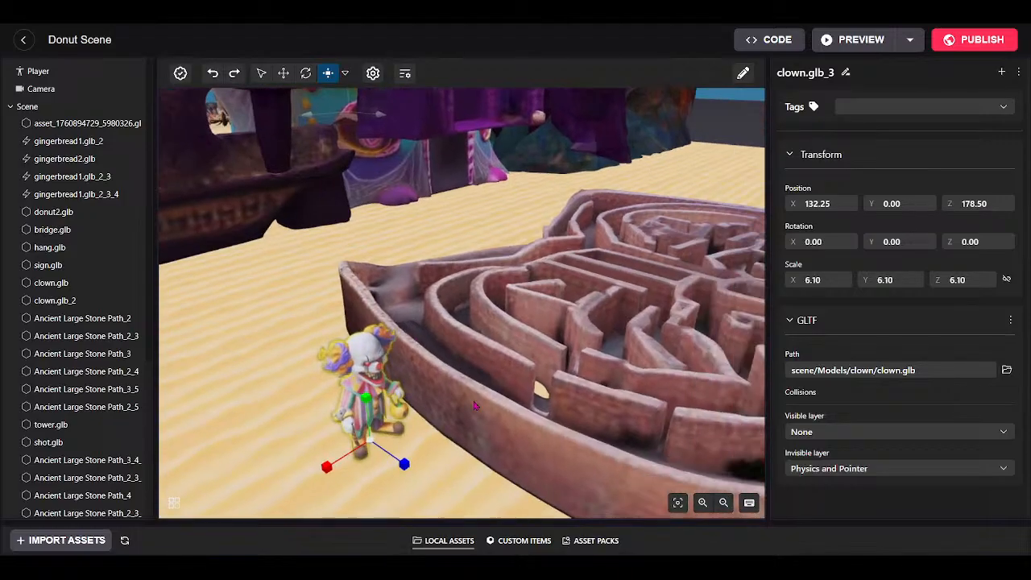
pyautogui.moveTo(372, 443); pyautogui.dragTo(353, 292)
pyautogui.moveTo(388, 419); pyautogui.dragTo(460, 446)
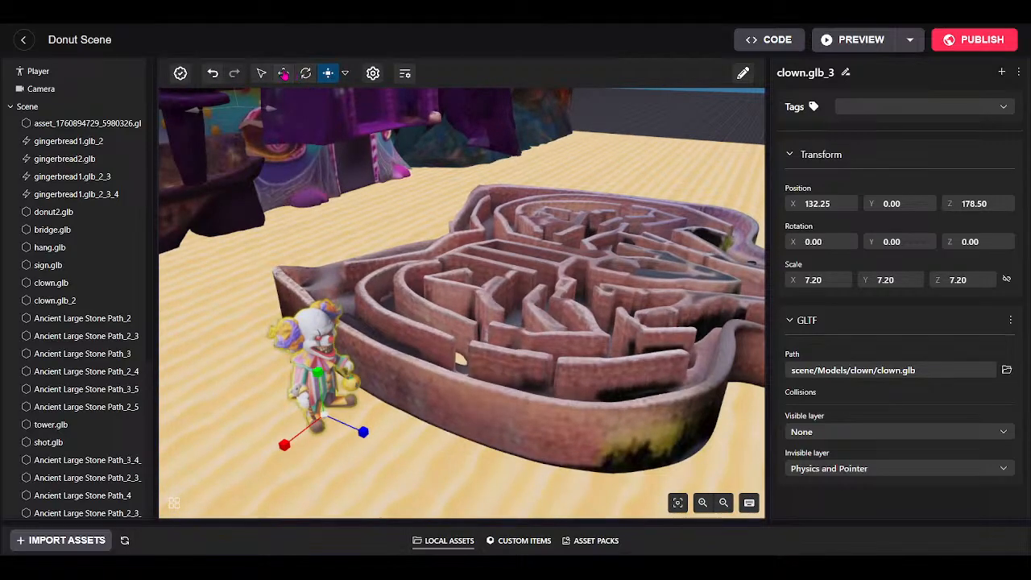
pyautogui.click(283, 73)
# Drag the clown onto the maze centre and raise it up onto the centre walls.
pyautogui.moveTo(372, 395); pyautogui.dragTo(656, 307)
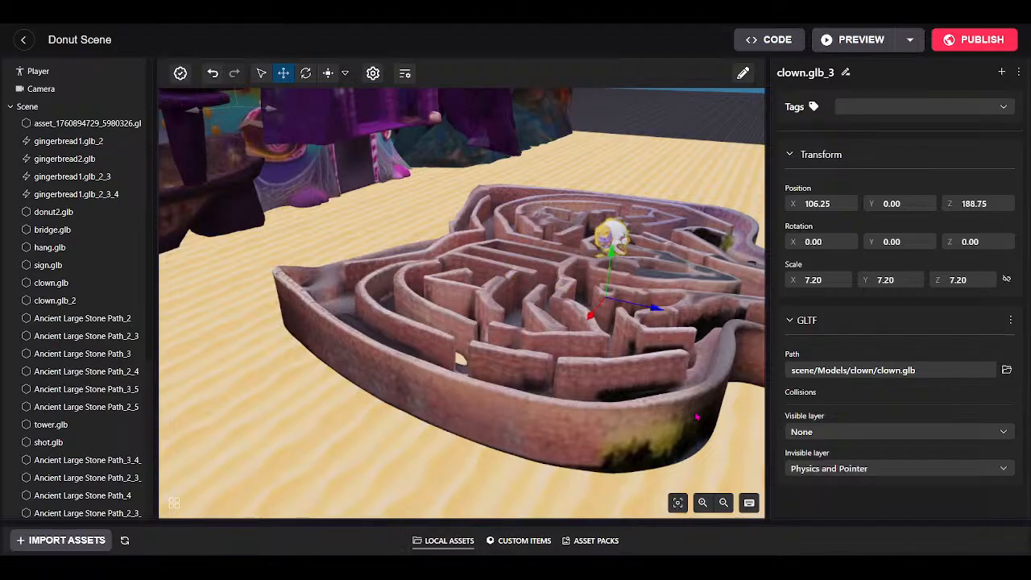
pyautogui.moveTo(696, 416); pyautogui.dragTo(337, 465)
pyautogui.scroll(3, 684, 342)
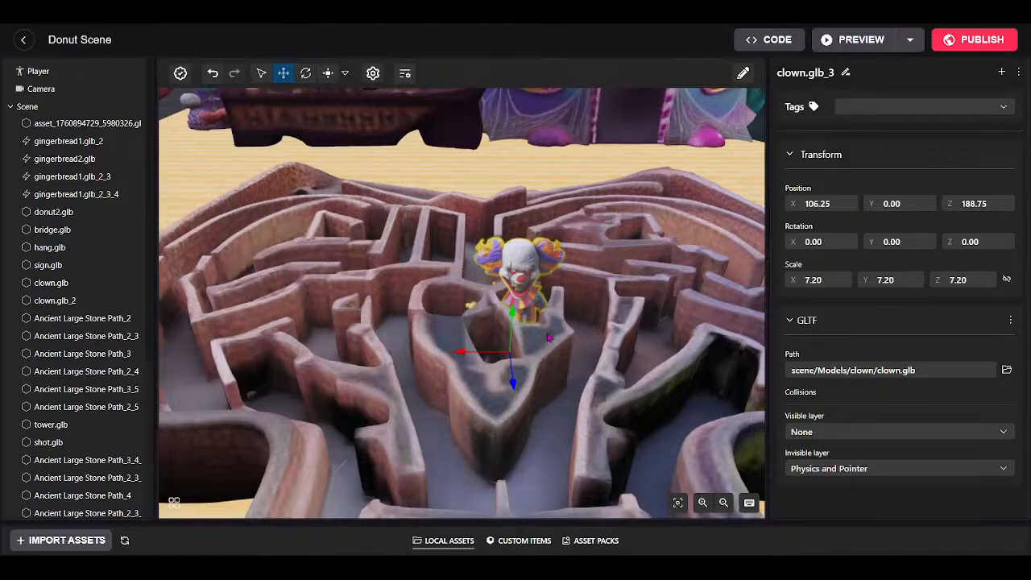
pyautogui.moveTo(514, 320); pyautogui.dragTo(516, 248)
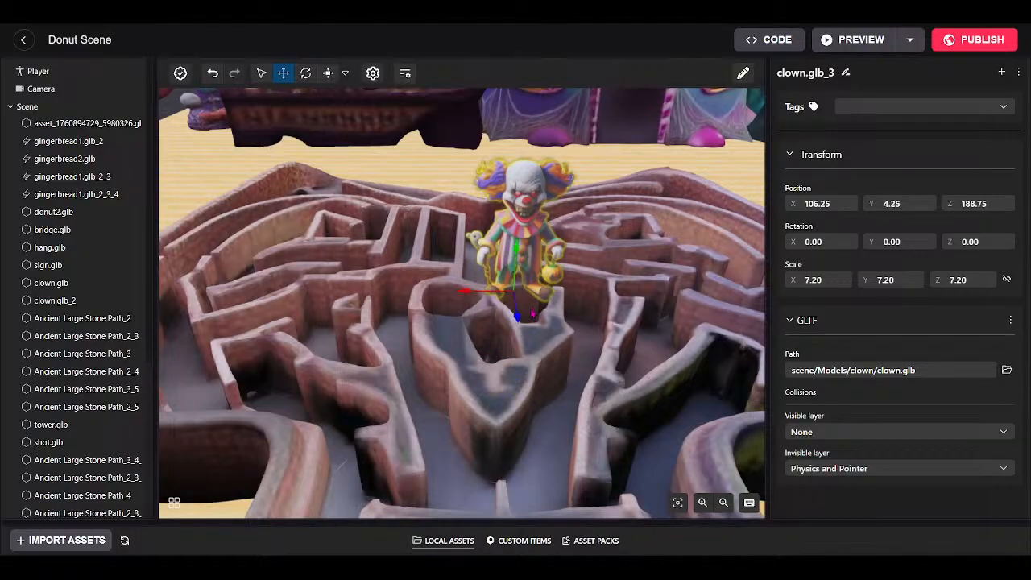
pyautogui.moveTo(460, 292); pyautogui.dragTo(435, 281)
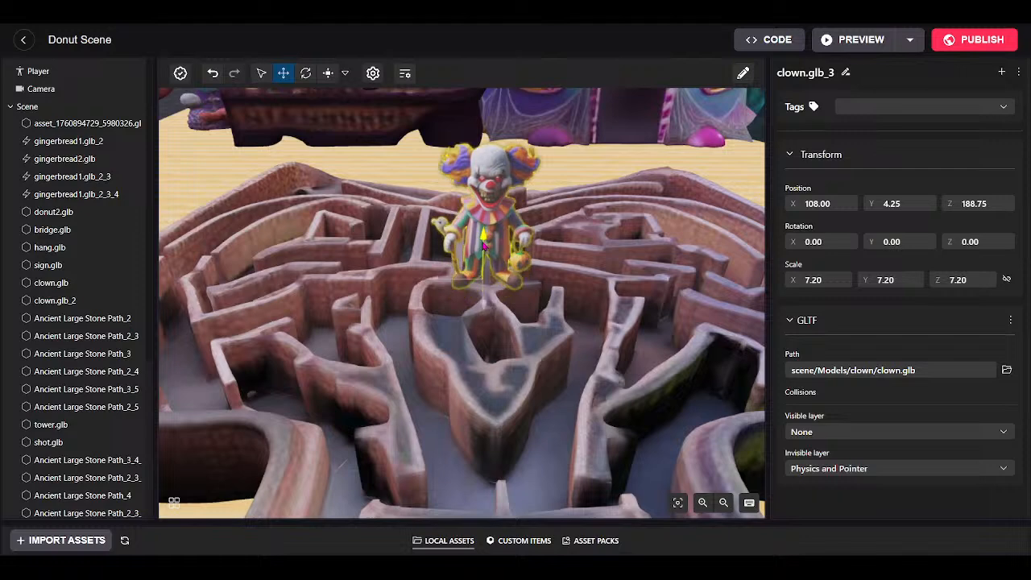
pyautogui.moveTo(484, 318); pyautogui.dragTo(484, 325)
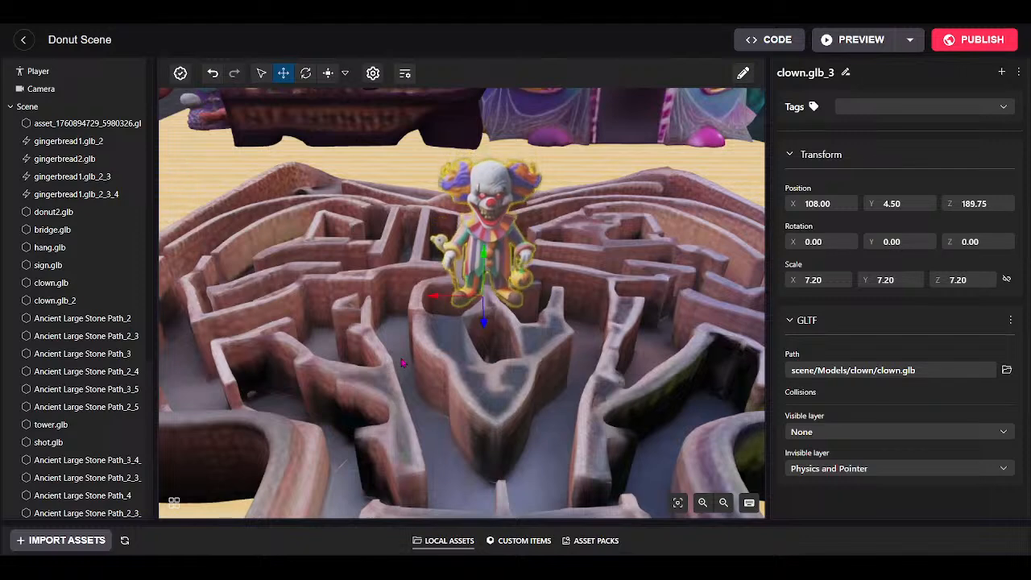
pyautogui.moveTo(402, 360); pyautogui.dragTo(400, 130)
# Turn the clown 90 degrees on Y, then fine-tune it to Z 190.14 and height 4.59.
pyautogui.click(306, 75)
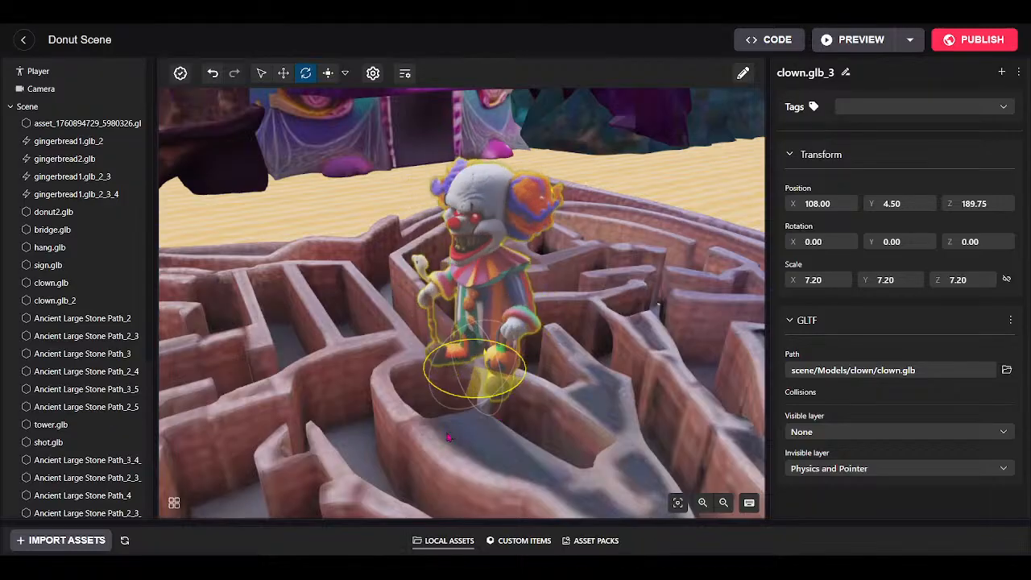
pyautogui.moveTo(437, 438); pyautogui.dragTo(644, 469)
pyautogui.click(286, 75)
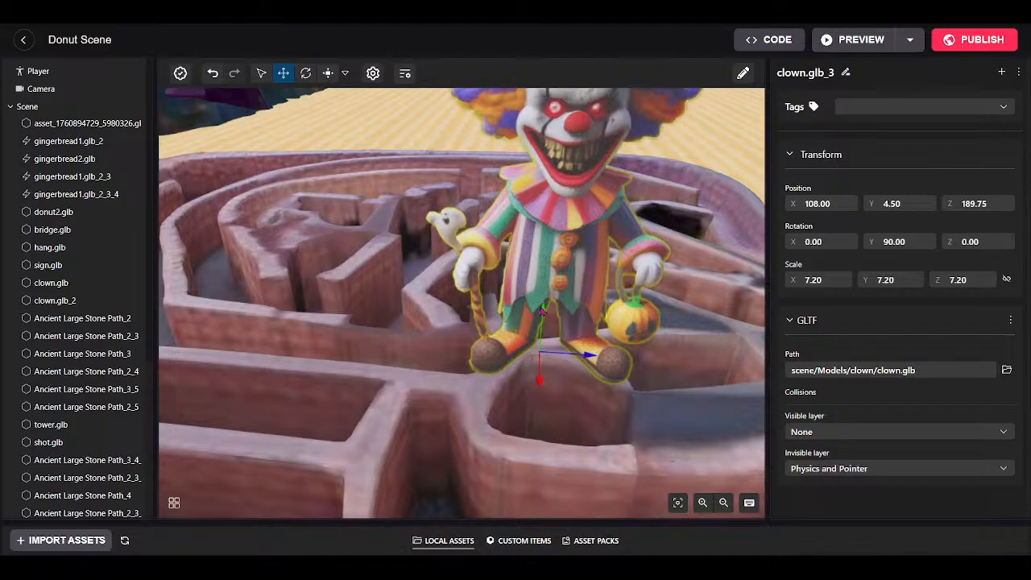
pyautogui.moveTo(587, 358); pyautogui.dragTo(604, 359)
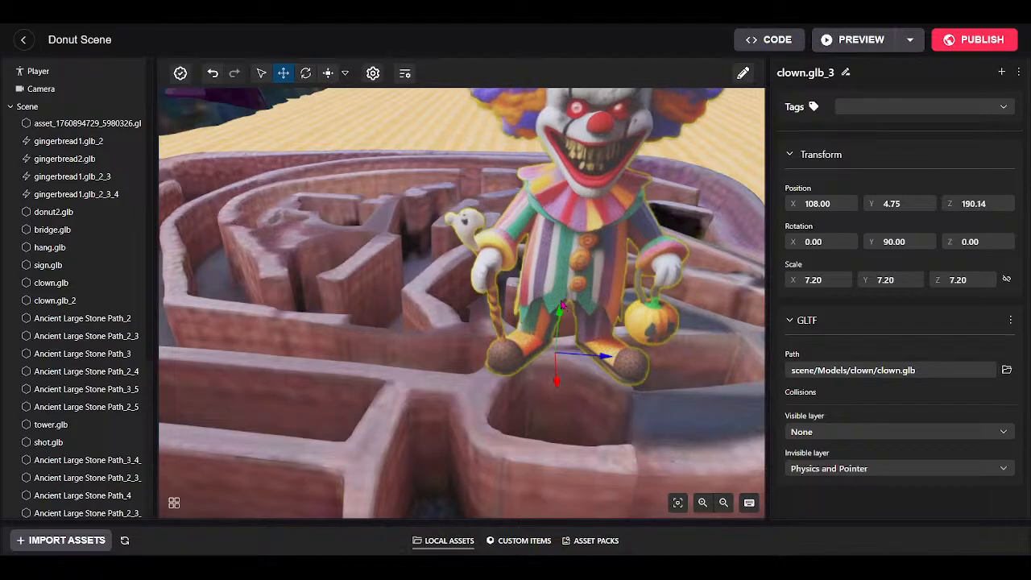
pyautogui.moveTo(561, 322); pyautogui.dragTo(561, 329)
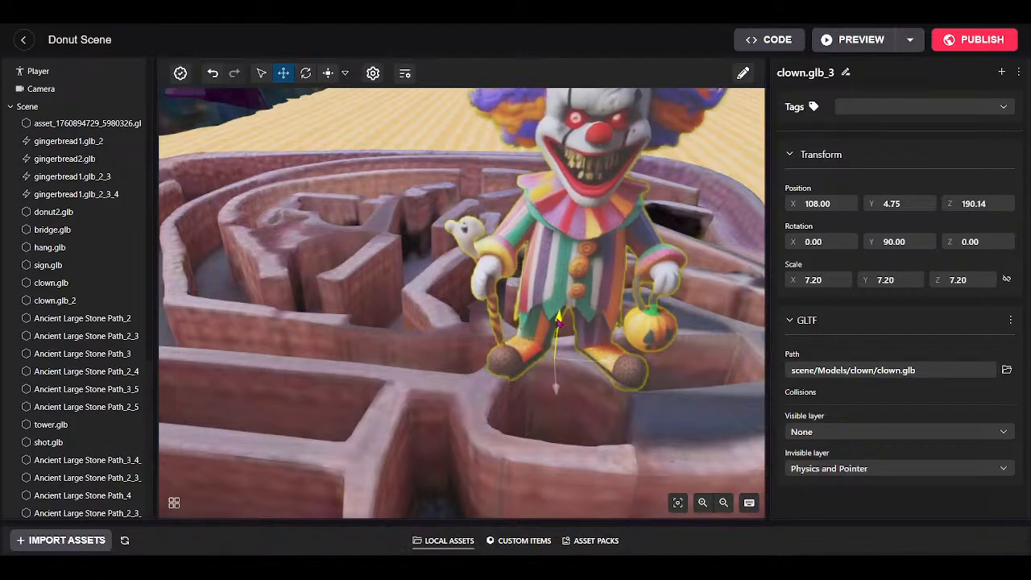
# Orbit and zoom around the maze to check the clown's placement before publishing.
pyautogui.scroll(-3, 666, 432)
pyautogui.scroll(-5, 667, 432)
pyautogui.moveTo(667, 433); pyautogui.dragTo(551, 299)
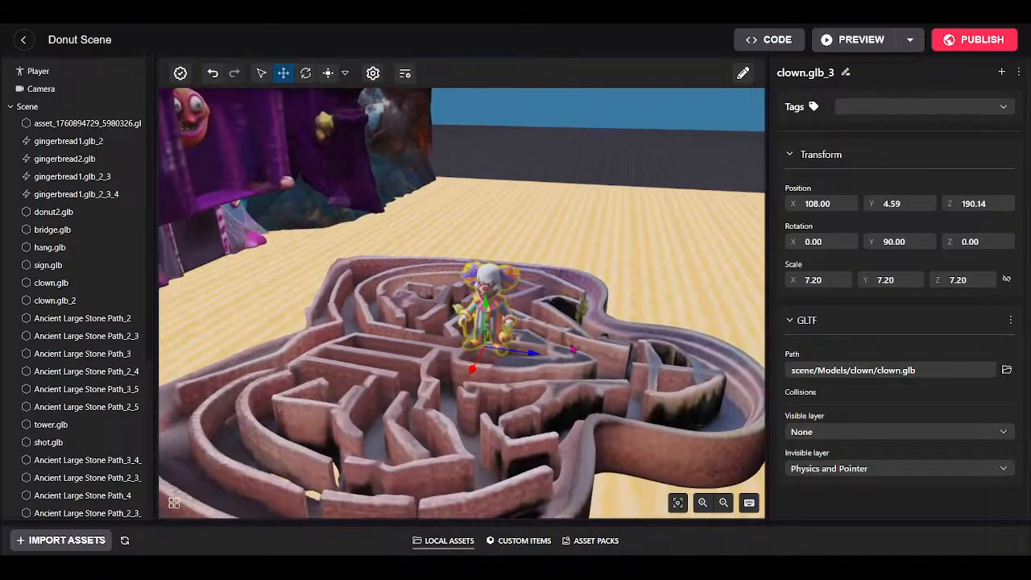
pyautogui.scroll(6, 552, 300)
pyautogui.scroll(2, 552, 300)
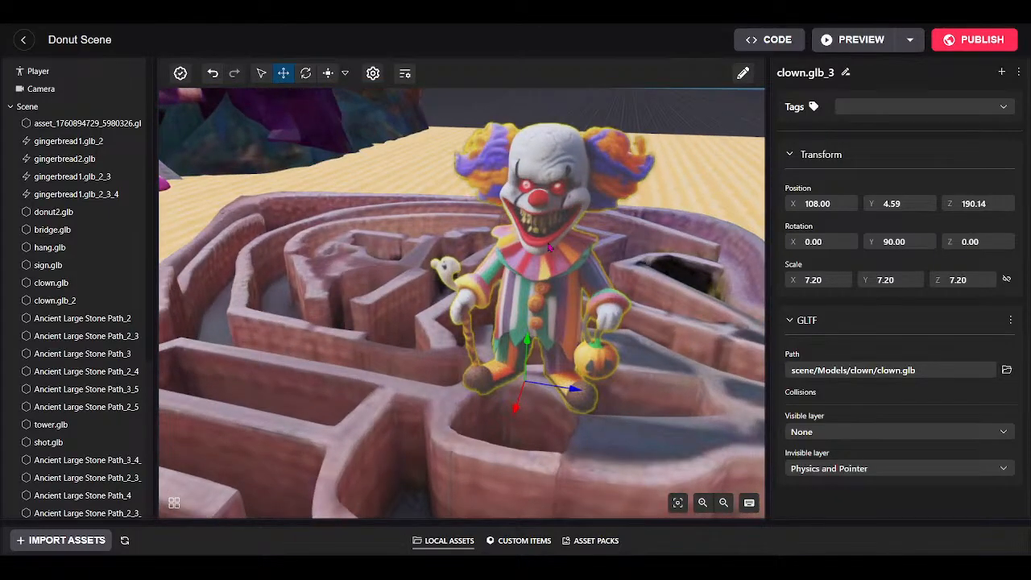
pyautogui.scroll(-5, 539, 223)
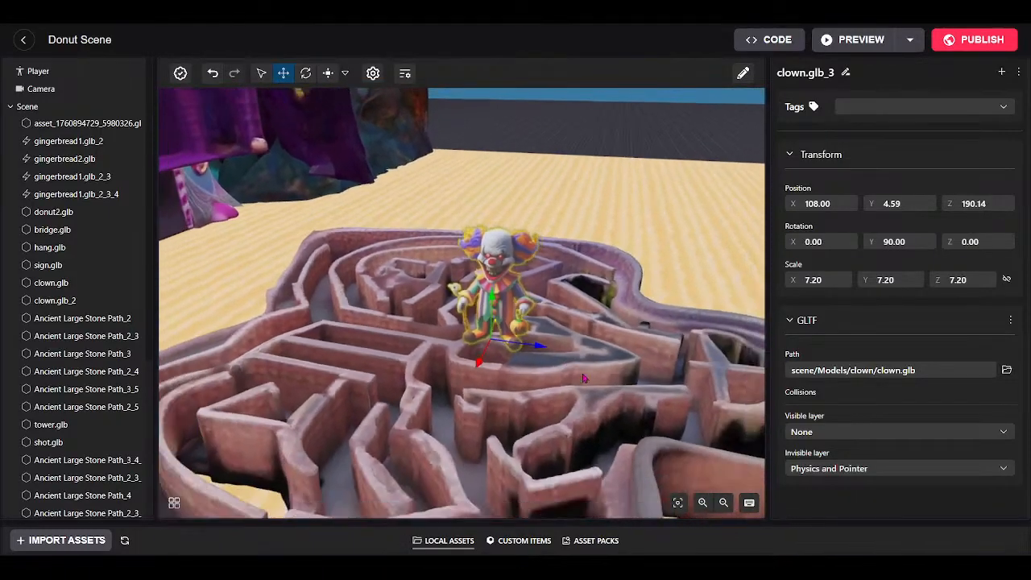
pyautogui.moveTo(539, 223); pyautogui.dragTo(441, 417)
pyautogui.scroll(-6, 441, 417)
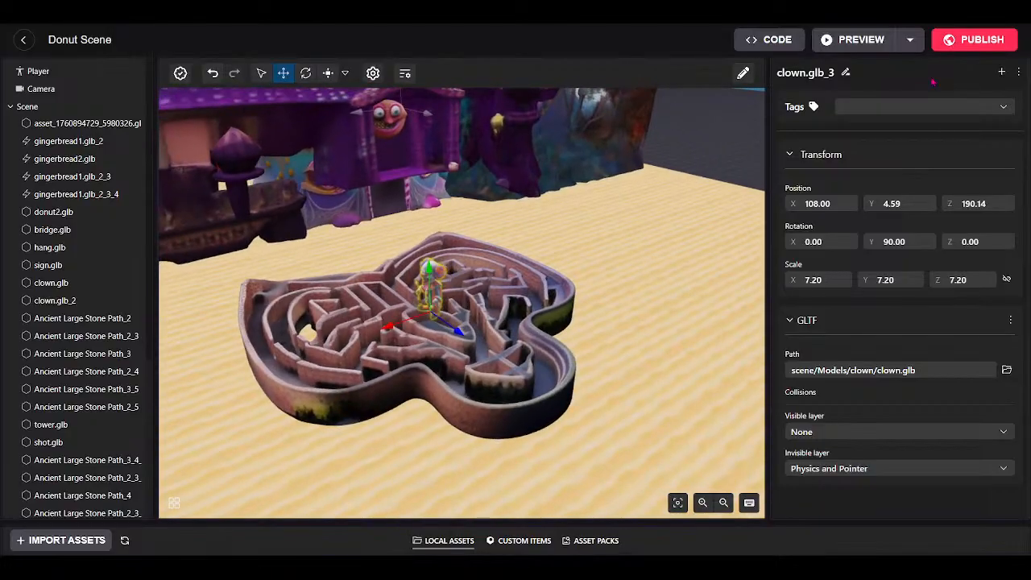
pyautogui.click(973, 40)
# Publish the Donut Scene to a Decentraland World, acknowledging that replacing it is irreversible.
pyautogui.click(616, 377)
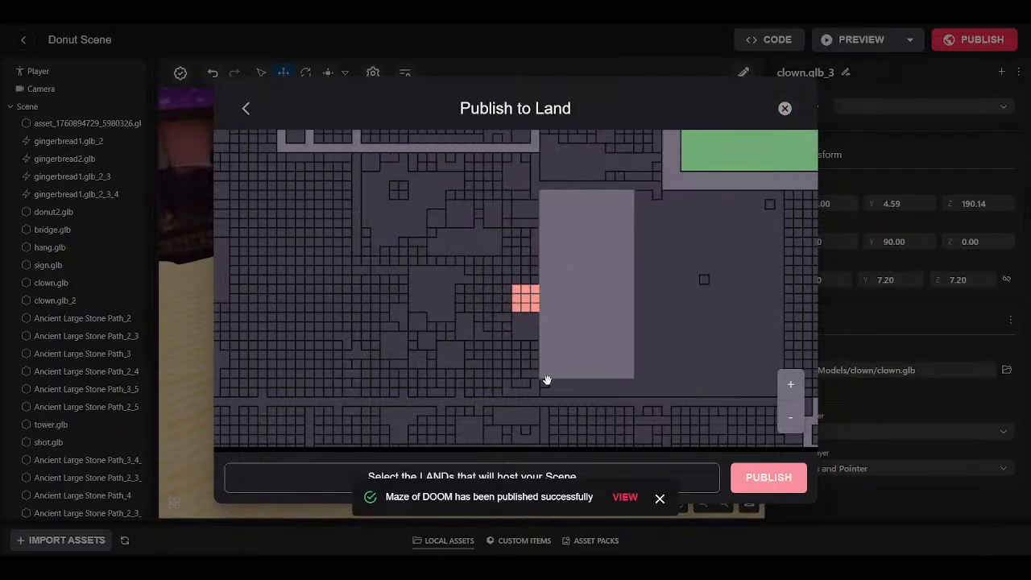
pyautogui.click(786, 108)
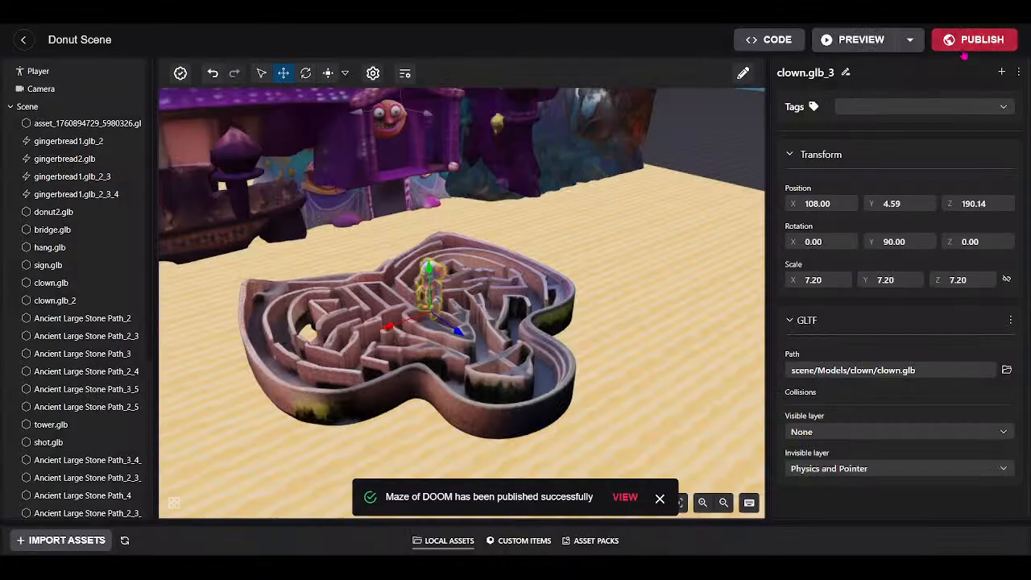
pyautogui.click(974, 39)
pyautogui.click(390, 378)
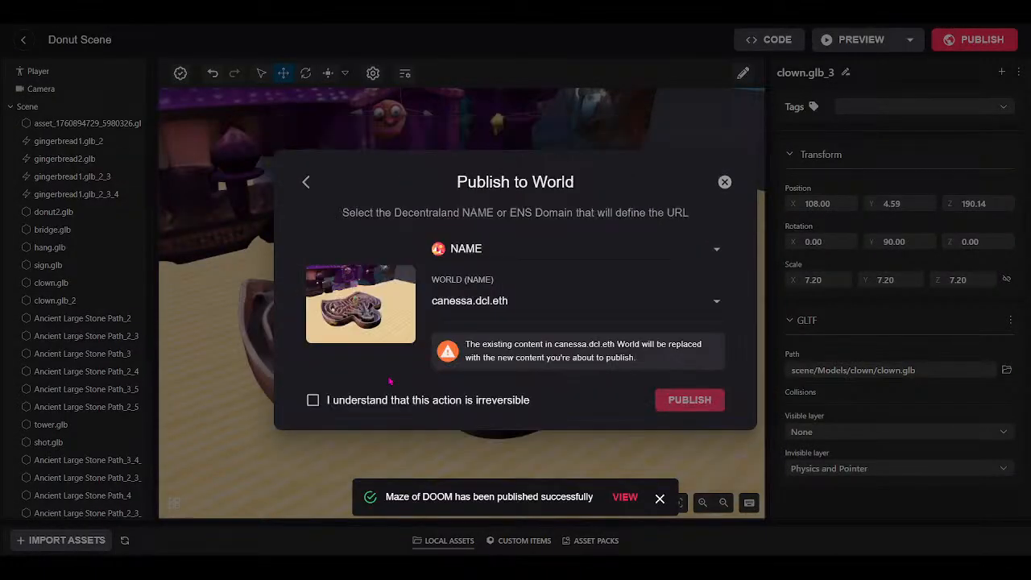
pyautogui.click(316, 402)
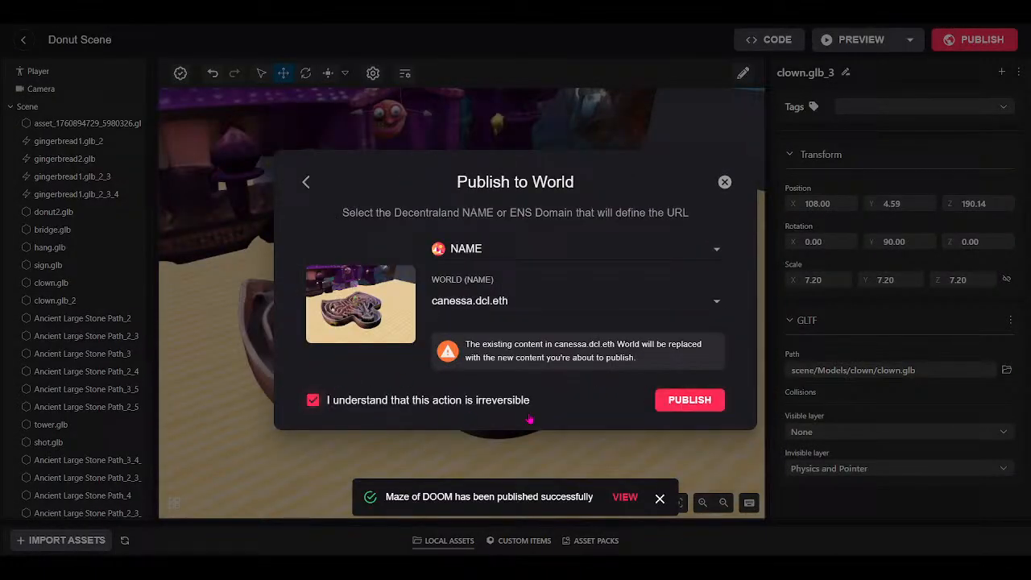
pyautogui.click(686, 400)
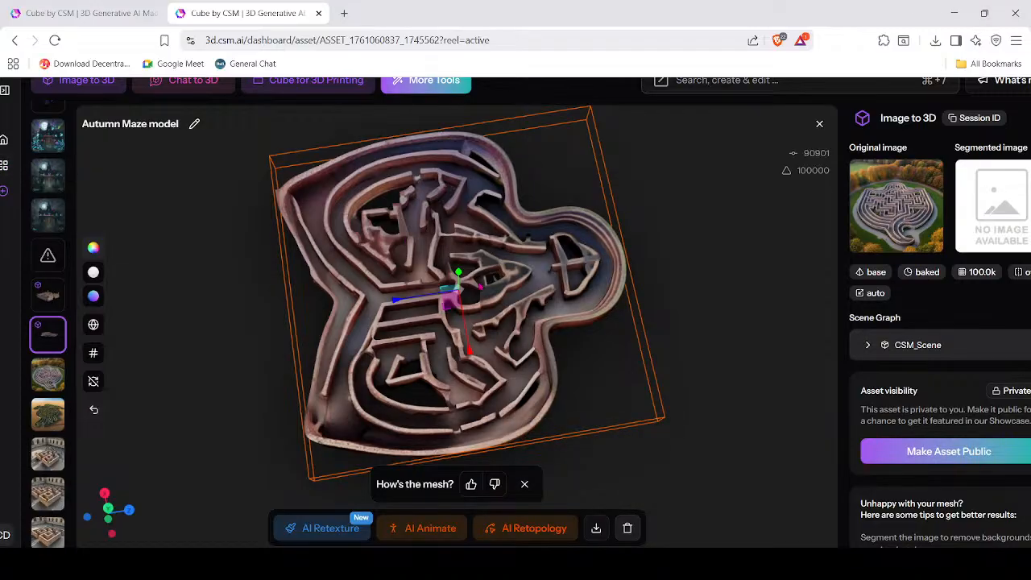
# Return to the asset library, open the clown model and orbit it to a side view.
pyautogui.scroll(-4, 480, 287)
pyautogui.scroll(-3, 168, 218)
pyautogui.scroll(5, 580, 328)
pyautogui.click(4, 165)
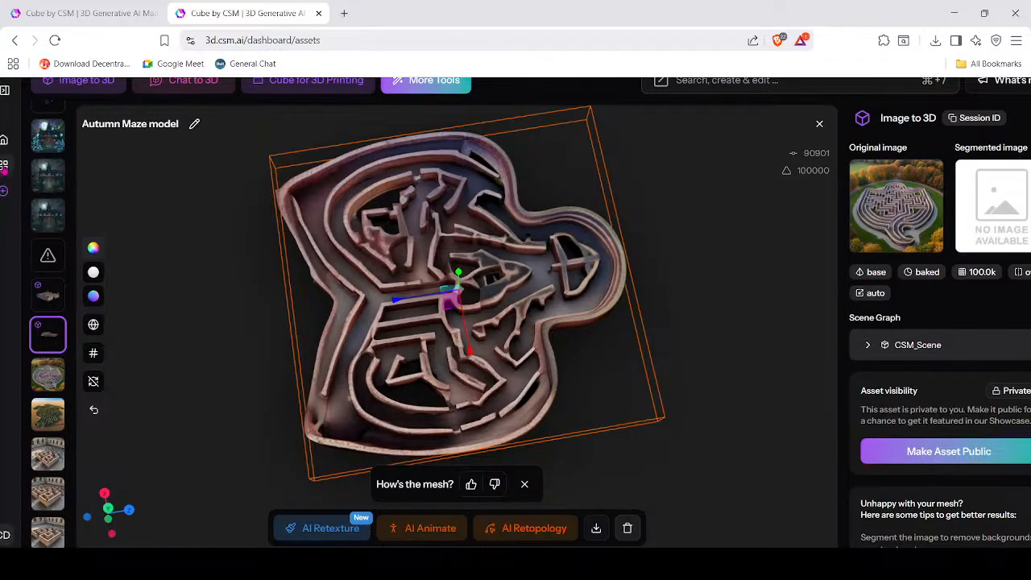
pyautogui.scroll(-4, 834, 436)
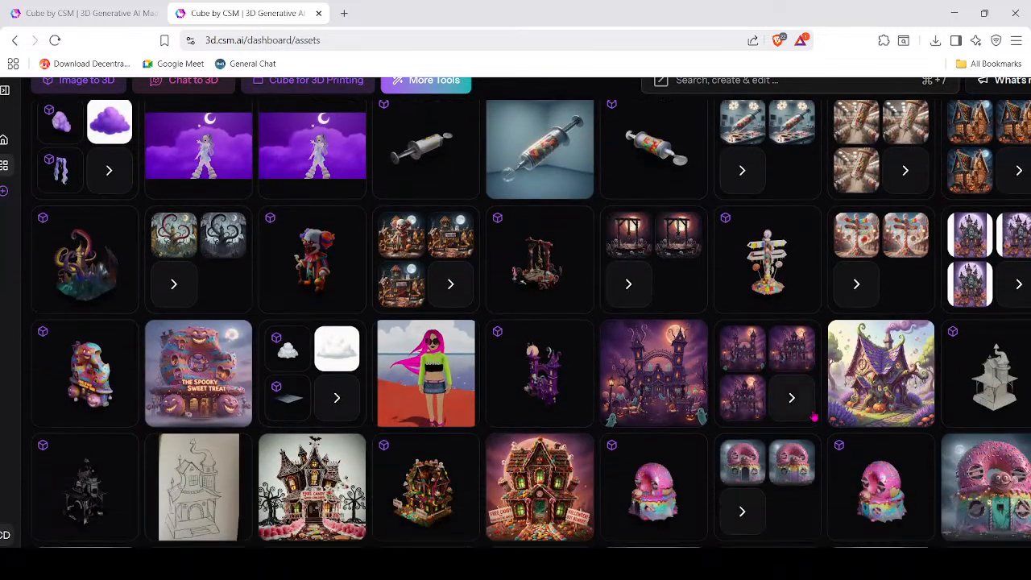
pyautogui.click(306, 272)
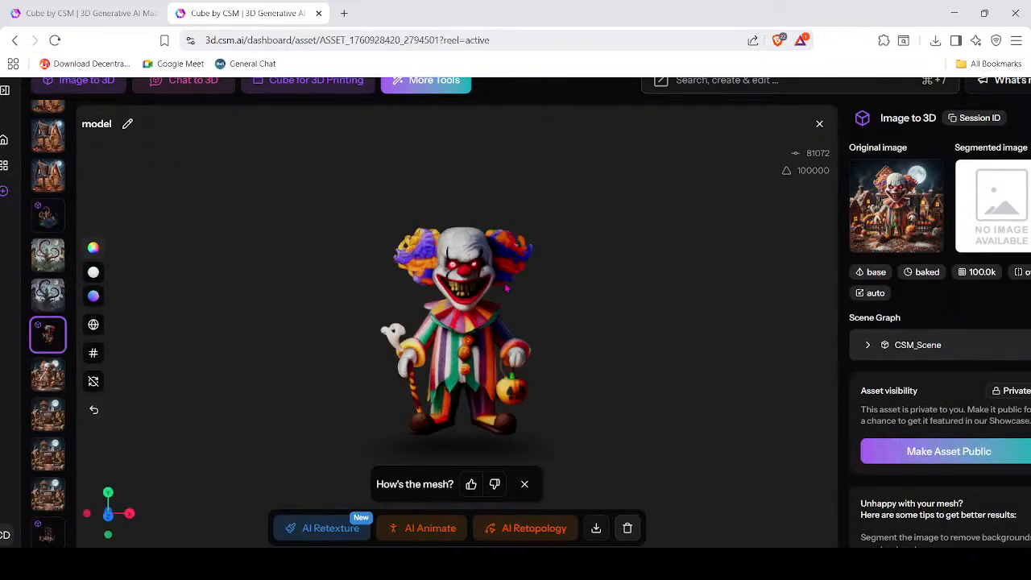
pyautogui.moveTo(639, 414)
pyautogui.mouseDown()
pyautogui.moveTo(548, 405)
pyautogui.moveTo(616, 415)
pyautogui.moveTo(713, 368)
pyautogui.moveTo(719, 391)
pyautogui.moveTo(644, 416)
pyautogui.mouseUp()
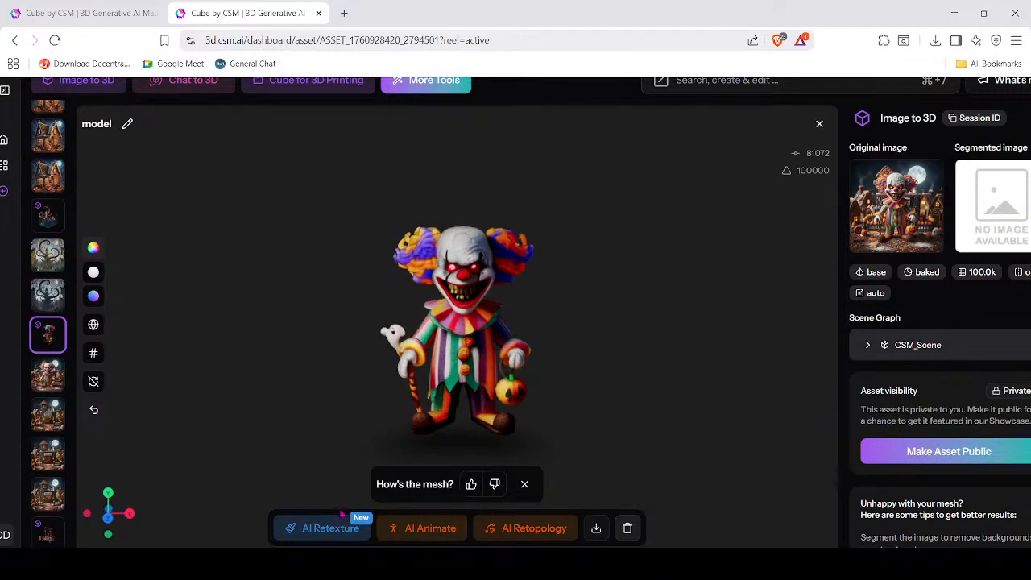
pyautogui.moveTo(438, 288); pyautogui.dragTo(436, 312)
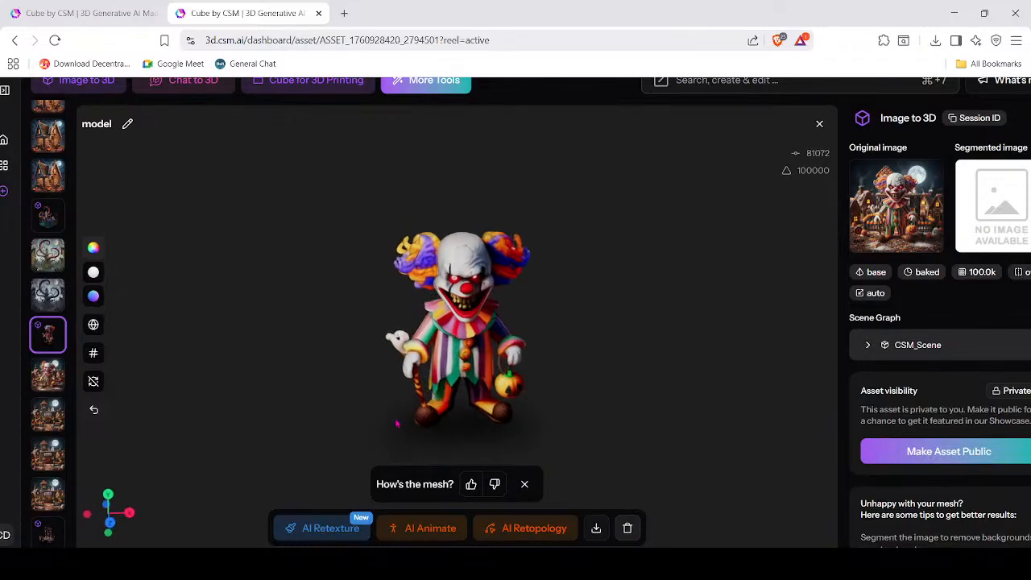
# Open AI Animate for the clown and try the Punching, Waving, Jumping and Running presets.
pyautogui.click(413, 537)
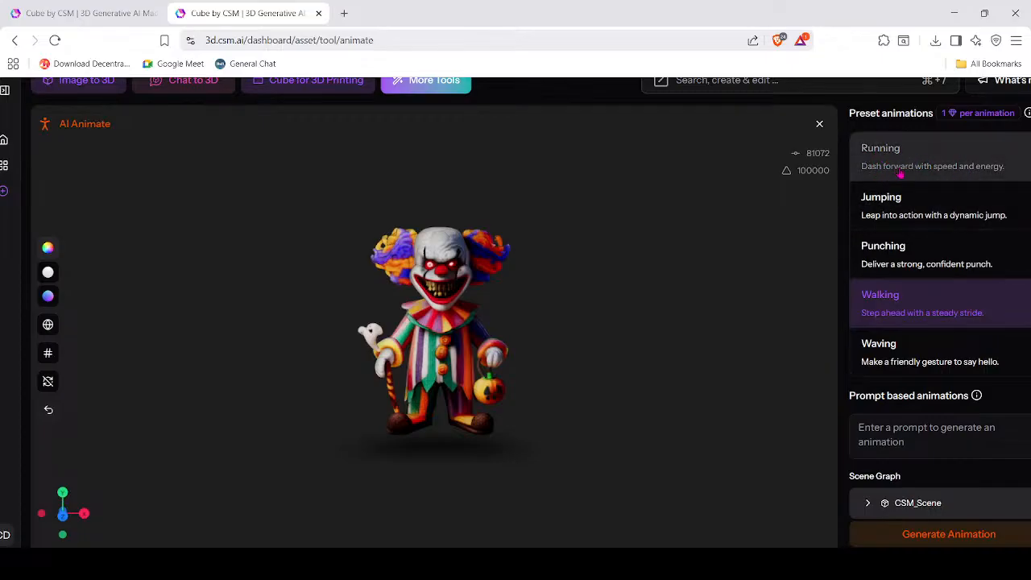
pyautogui.click(997, 167)
pyautogui.click(926, 263)
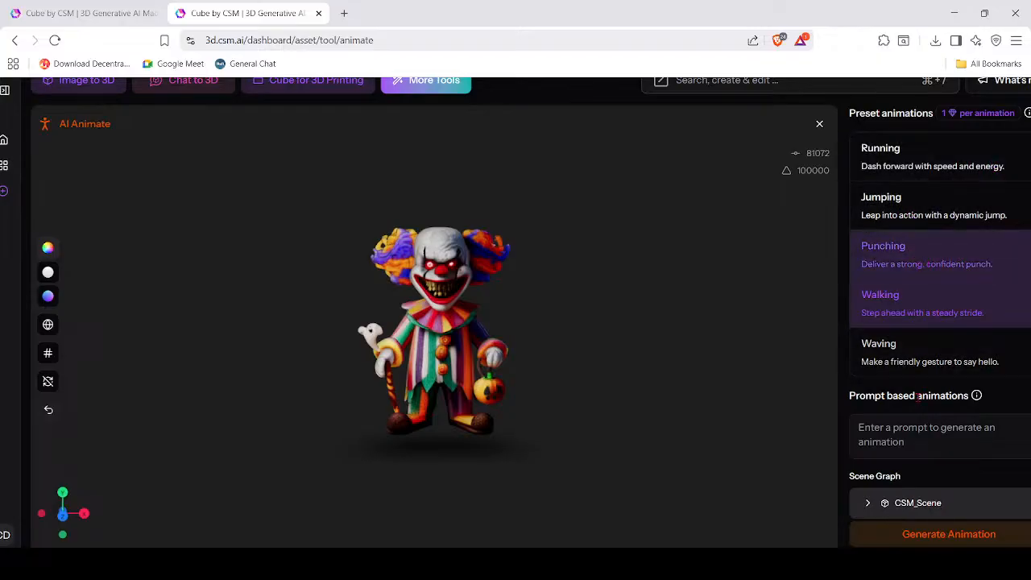
pyautogui.click(887, 357)
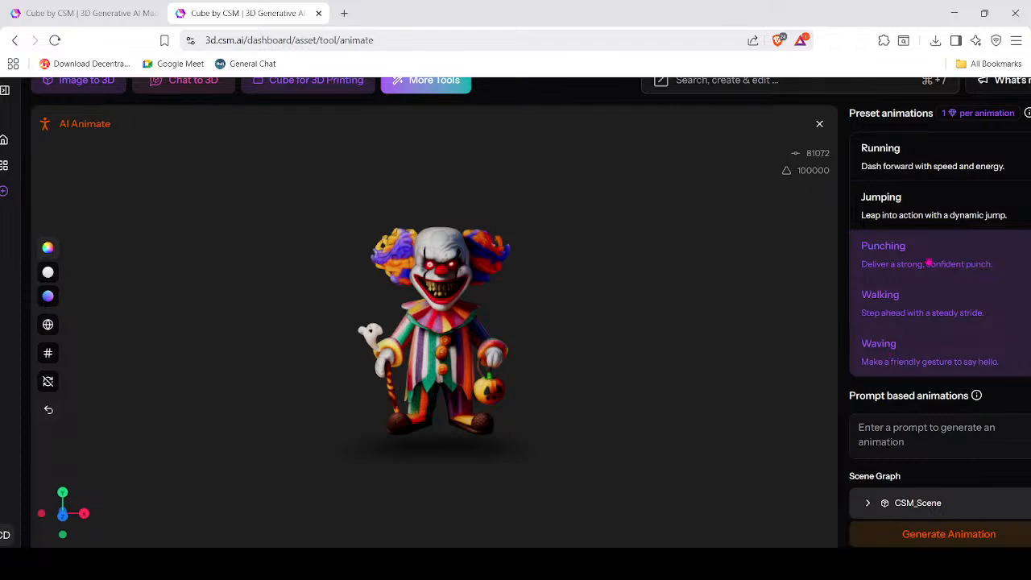
pyautogui.click(894, 211)
pyautogui.click(892, 153)
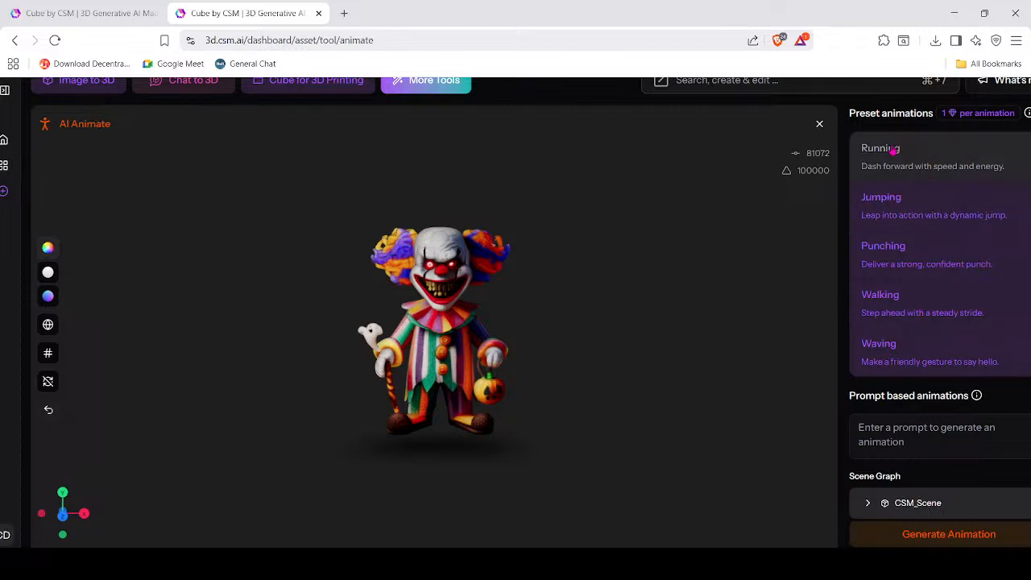
# Narrow the preset selection to Punching alone and generate the punching animation.
pyautogui.click(899, 217)
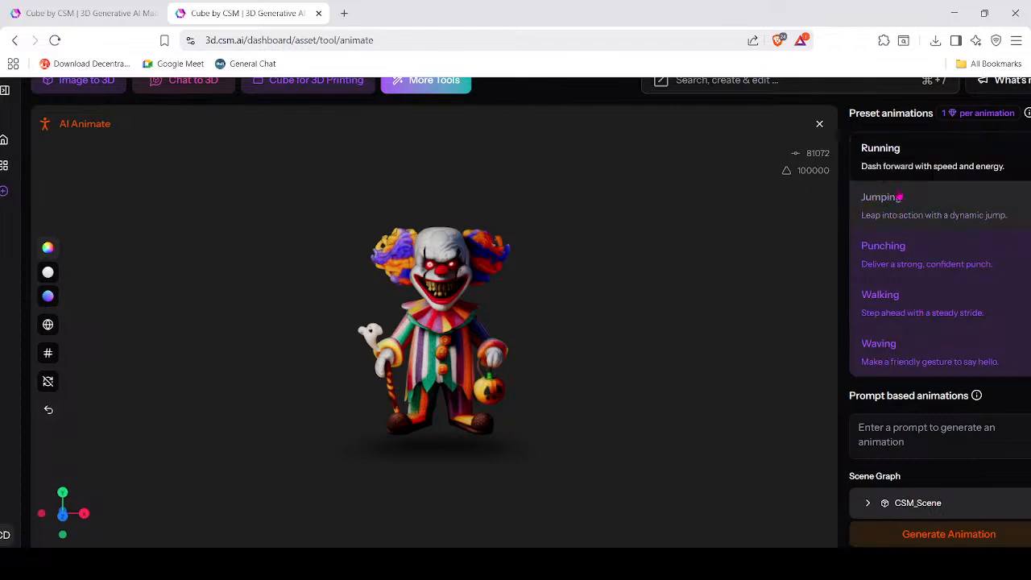
pyautogui.click(899, 258)
pyautogui.click(894, 252)
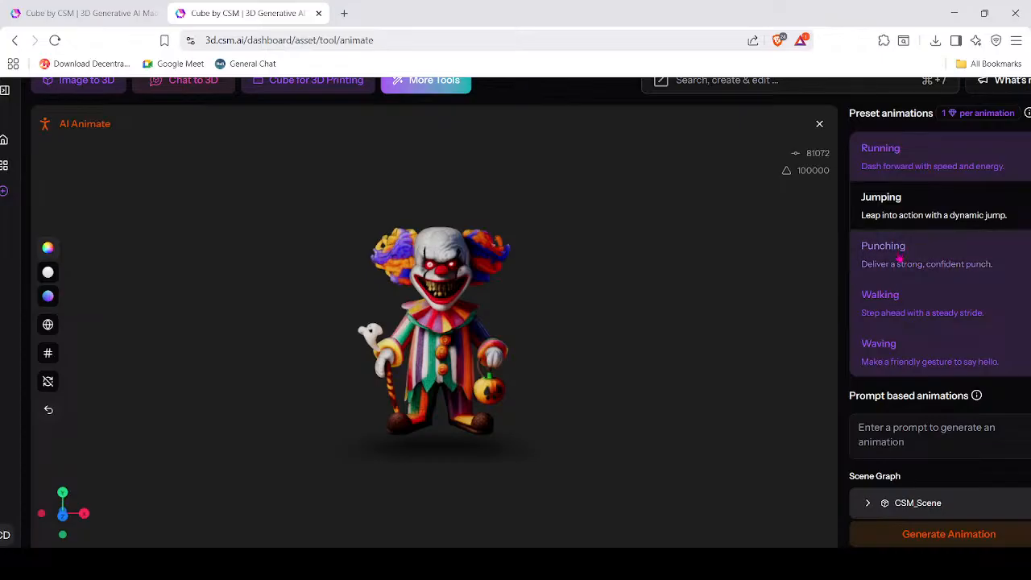
pyautogui.click(893, 300)
pyautogui.click(898, 355)
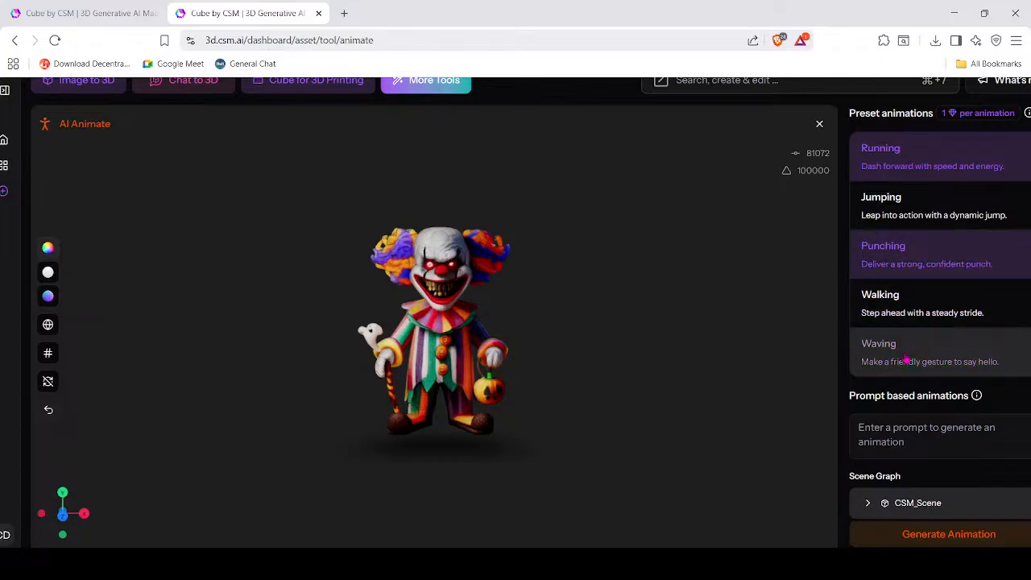
pyautogui.click(908, 251)
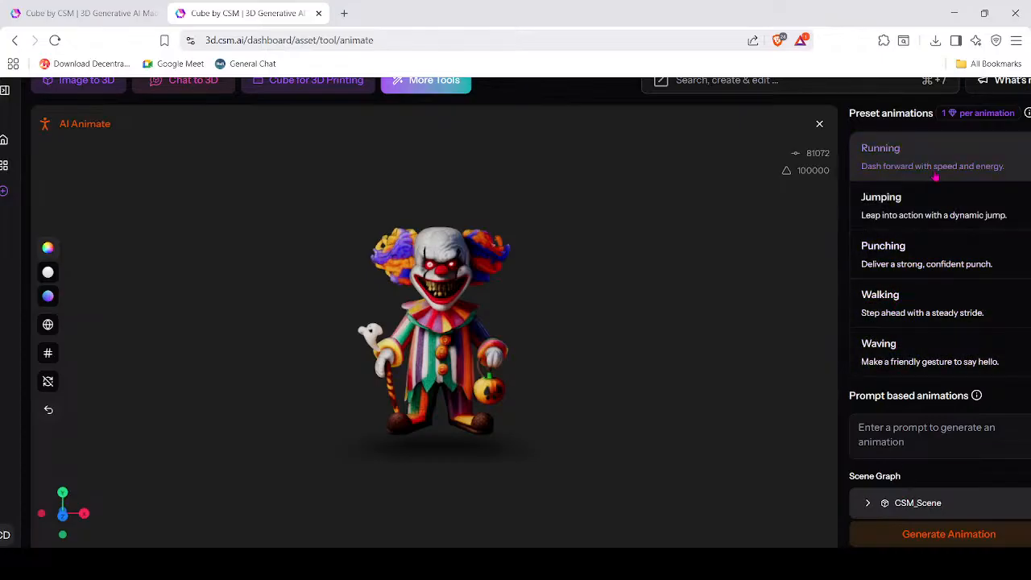
pyautogui.click(908, 250)
pyautogui.click(944, 535)
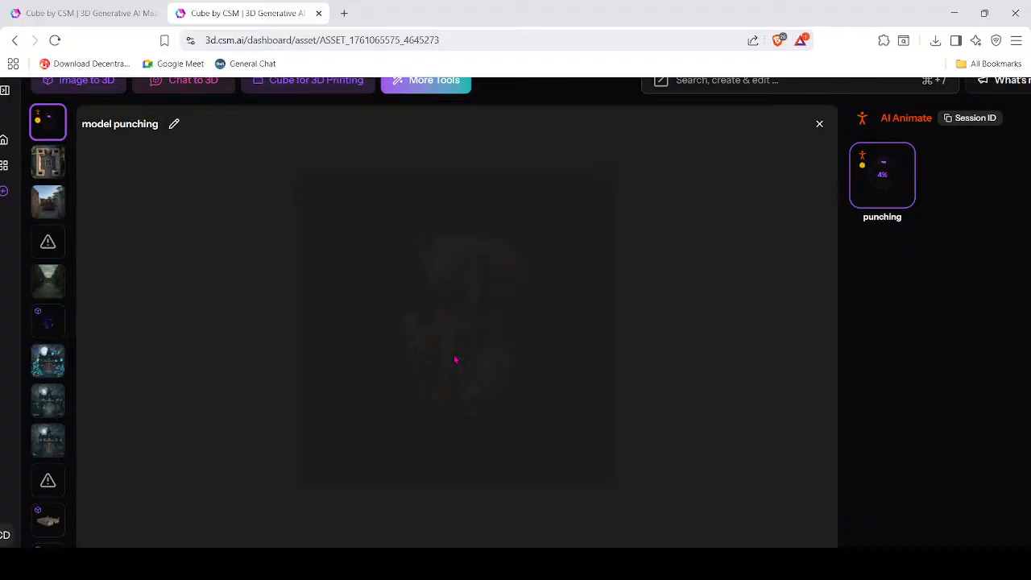
# Go back to My assets while the model punching animation is still at 4%.
pyautogui.click(4, 165)
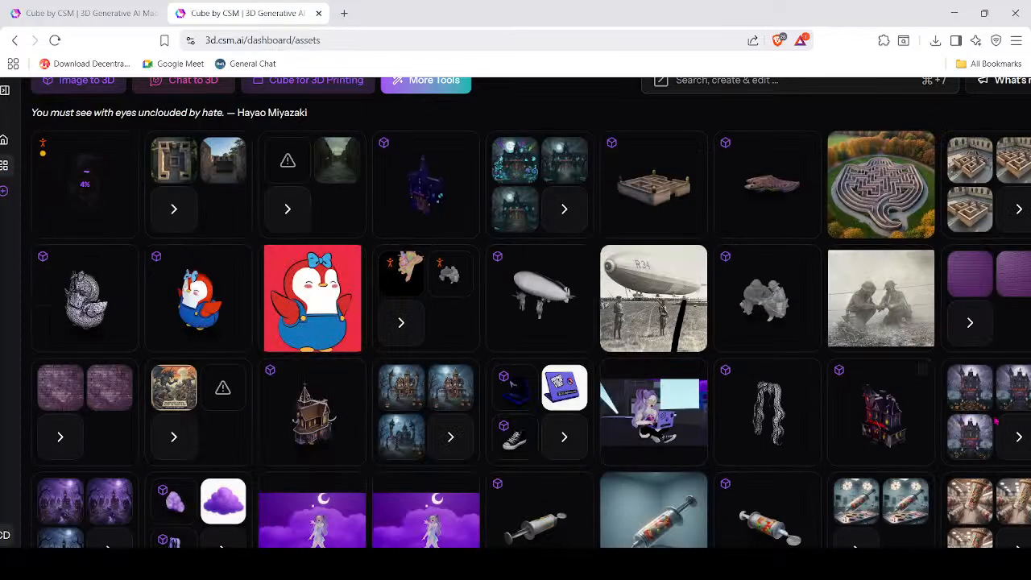
# Scroll the assets grid and open the white-haired character image with the red scarf.
pyautogui.scroll(-8, 510, 386)
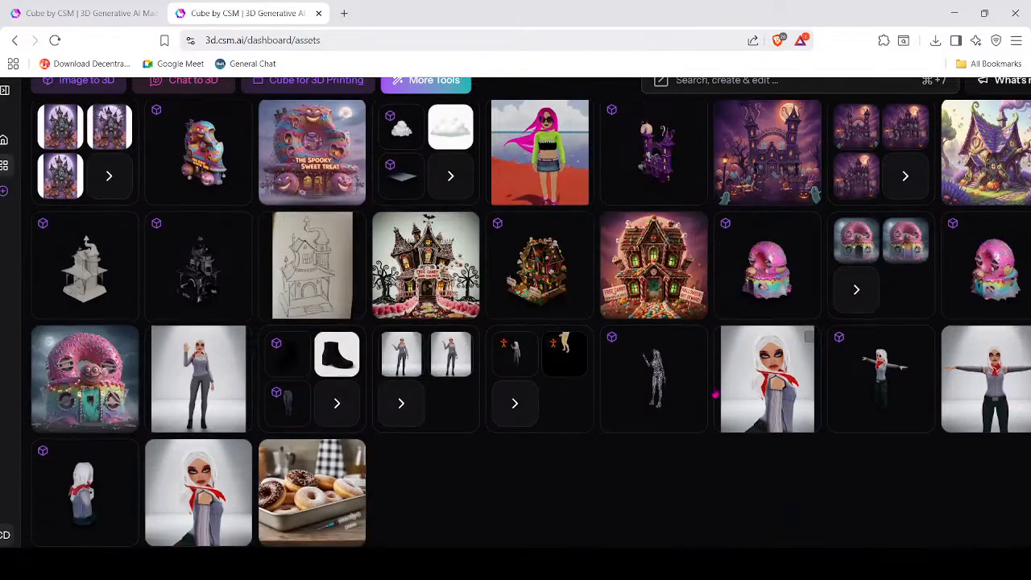
pyautogui.click(769, 391)
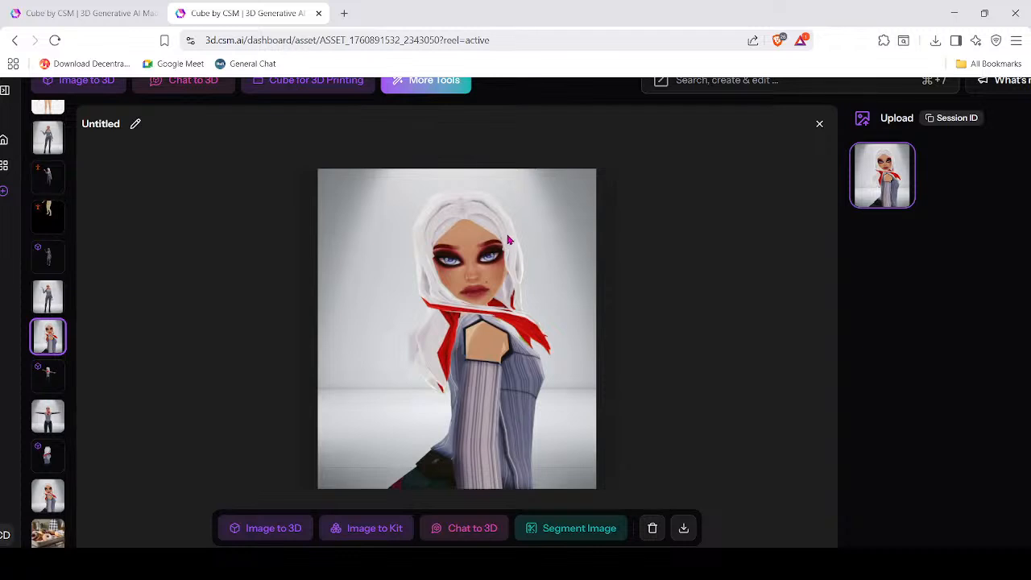
# Open the Chat to 3D image, then orbit the model retopo1 grey mesh with 3121 faces.
pyautogui.click(49, 299)
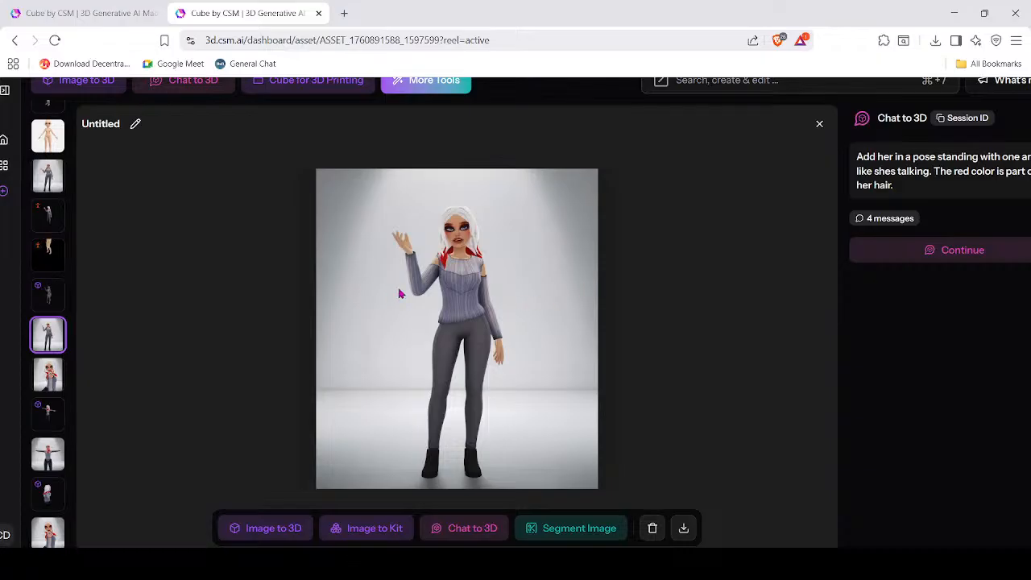
pyautogui.click(50, 297)
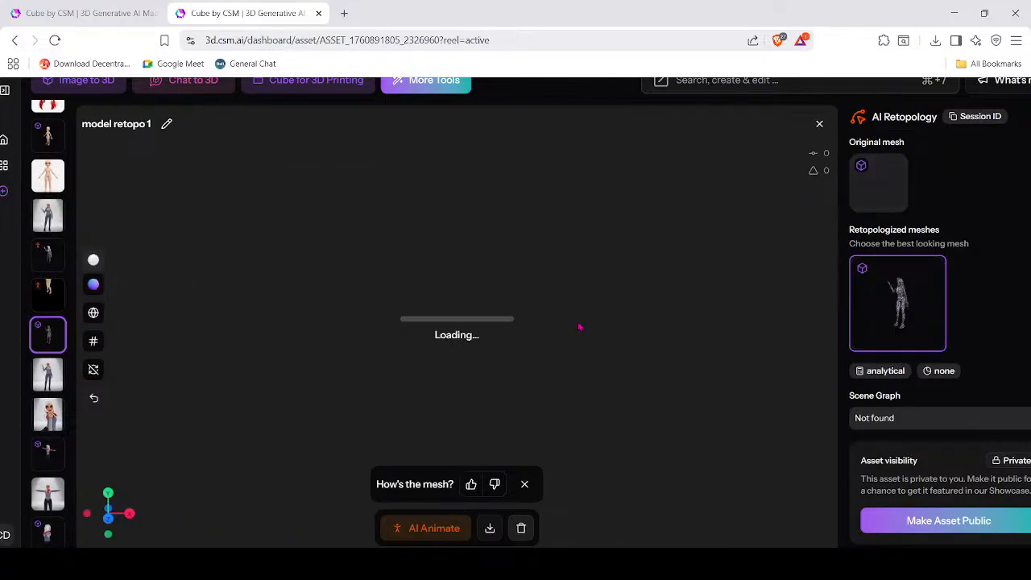
pyautogui.moveTo(542, 352)
pyautogui.mouseDown()
pyautogui.moveTo(458, 368)
pyautogui.moveTo(340, 356)
pyautogui.moveTo(576, 351)
pyautogui.moveTo(515, 354)
pyautogui.moveTo(572, 346)
pyautogui.moveTo(534, 364)
pyautogui.moveTo(578, 354)
pyautogui.moveTo(504, 379)
pyautogui.moveTo(547, 354)
pyautogui.moveTo(533, 362)
pyautogui.mouseUp()
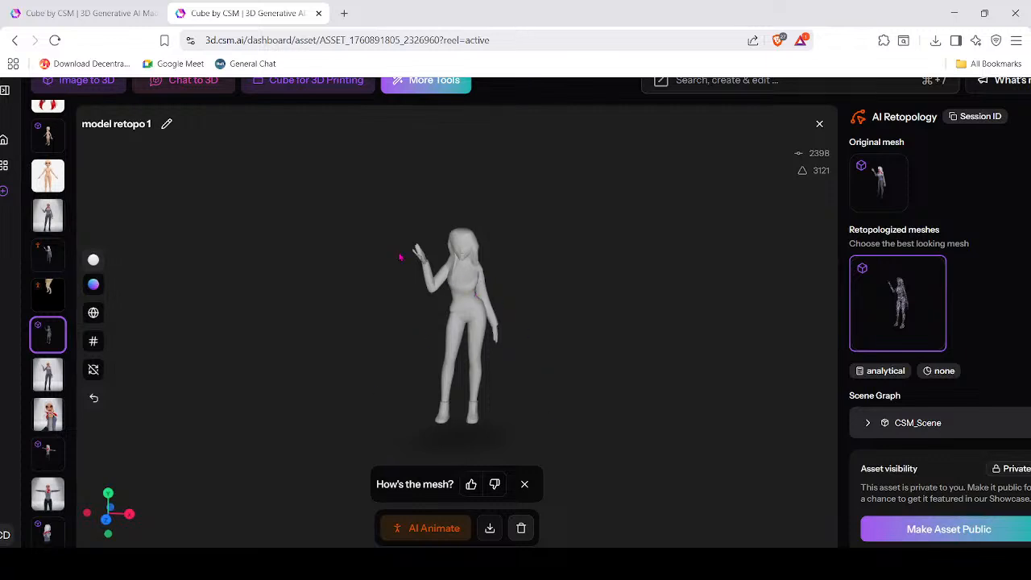
# Orbit the talking and walking animations, then open the Stylish Character image.
pyautogui.click(50, 296)
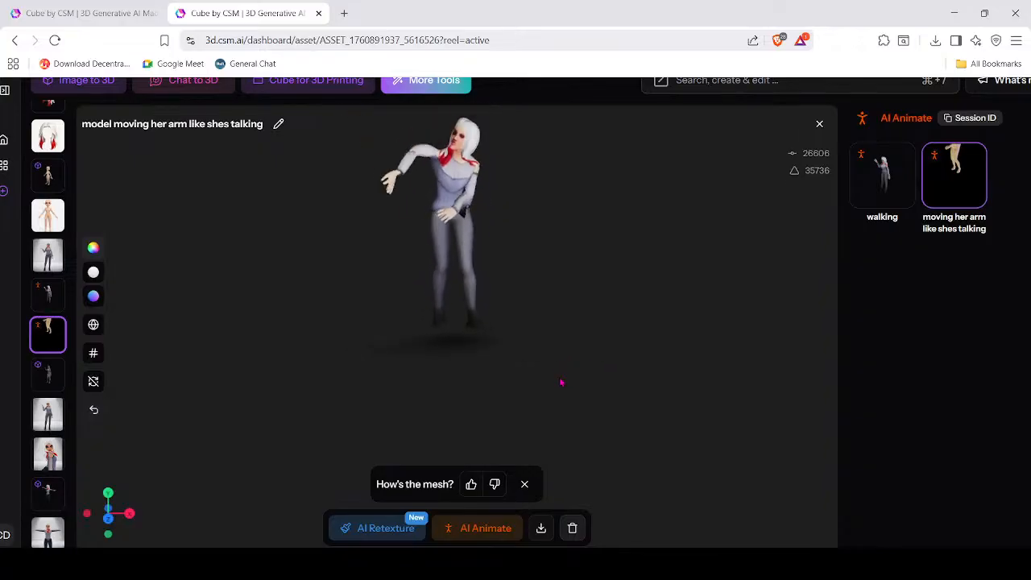
pyautogui.moveTo(568, 355); pyautogui.dragTo(567, 376)
pyautogui.click(49, 297)
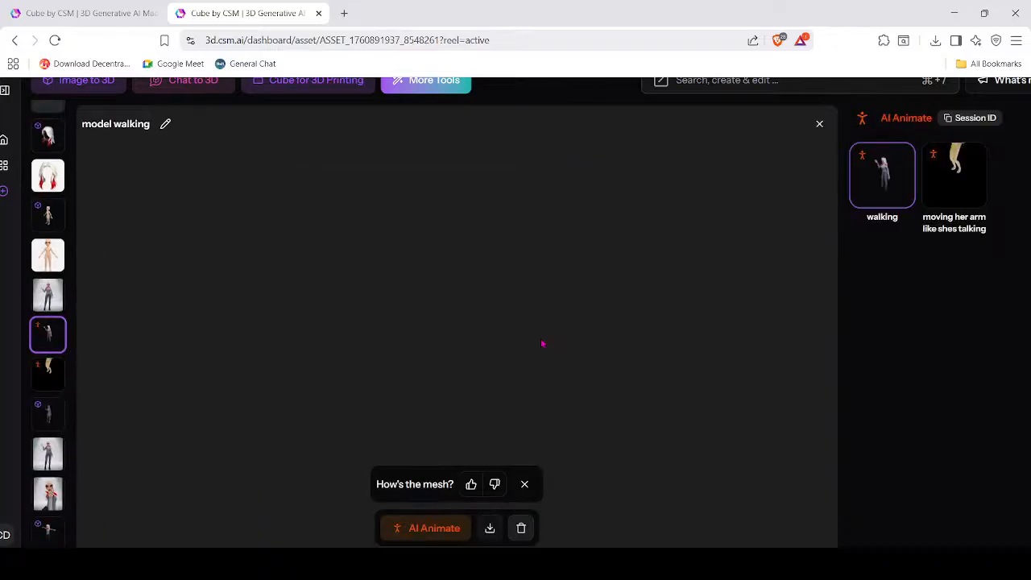
pyautogui.moveTo(519, 419); pyautogui.dragTo(563, 421)
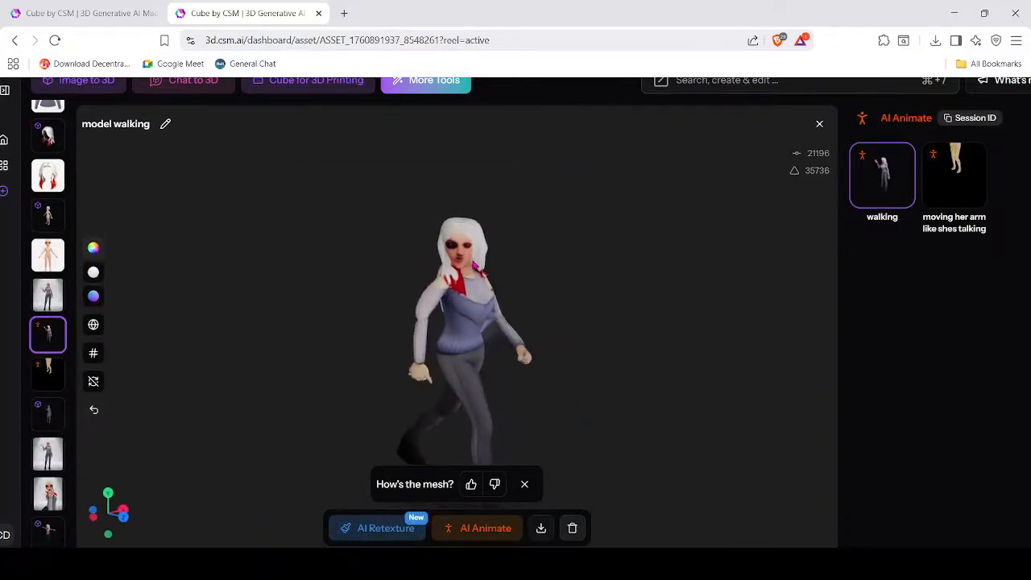
pyautogui.moveTo(588, 354); pyautogui.dragTo(640, 362)
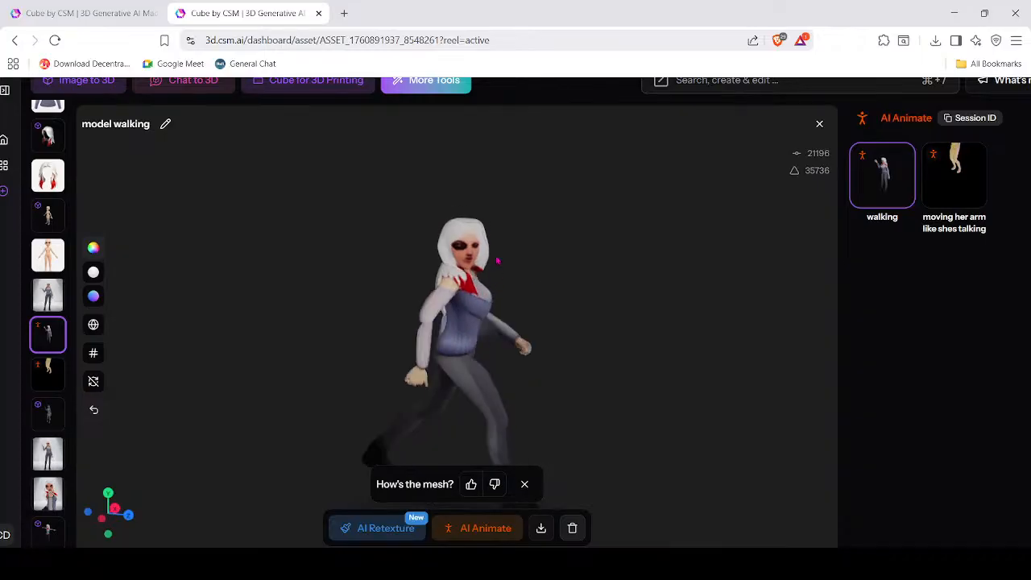
pyautogui.scroll(3, 46, 390)
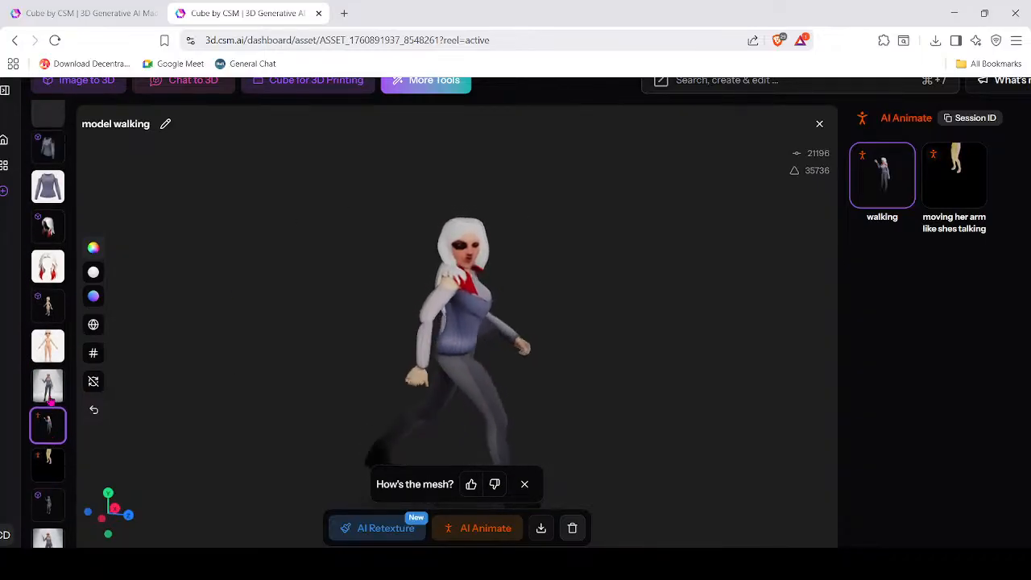
pyautogui.click(44, 413)
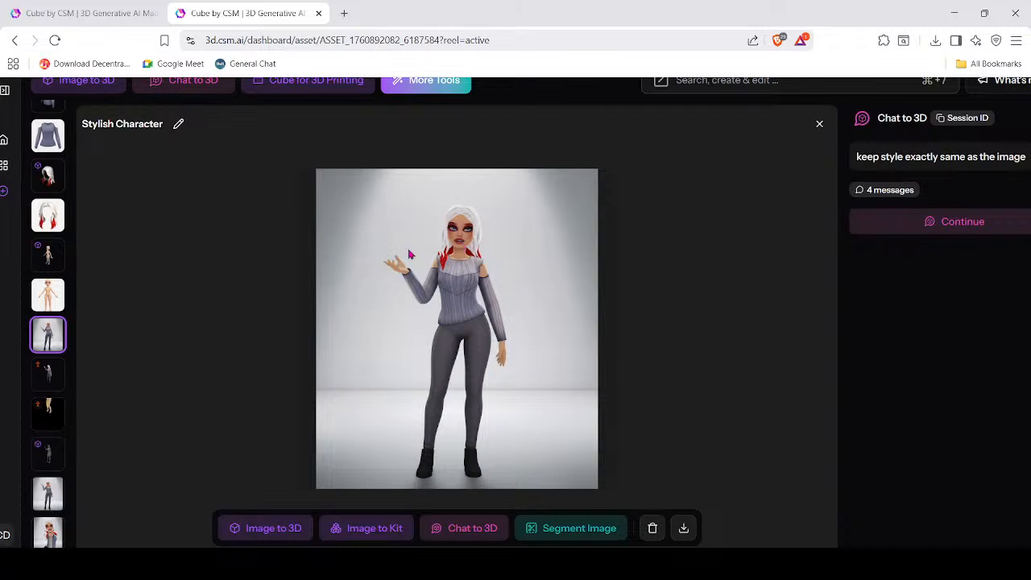
# Inspect the kit's body, hair (100,000 polygons) and sweater models, then return to My assets.
pyautogui.click(48, 295)
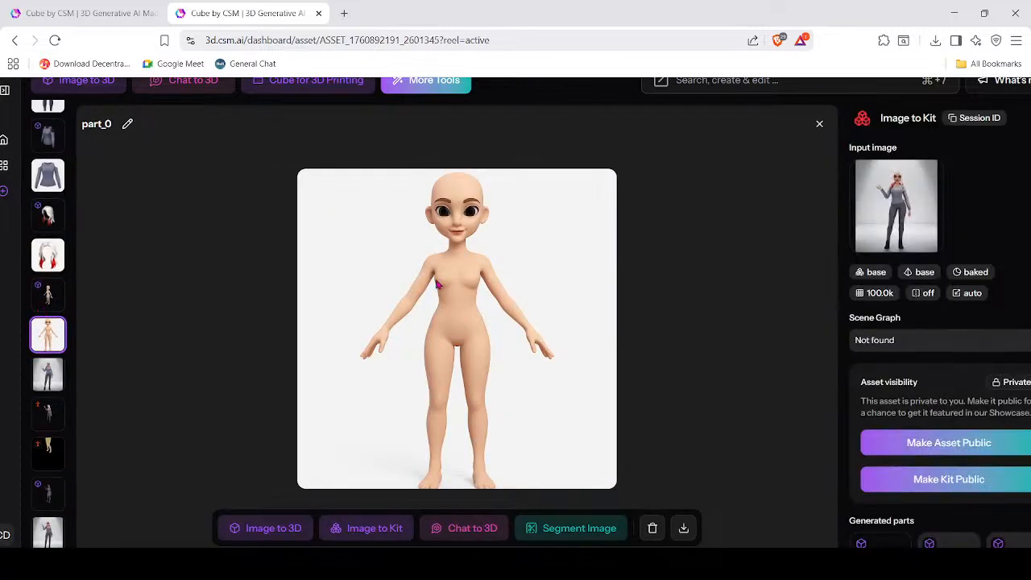
pyautogui.click(50, 296)
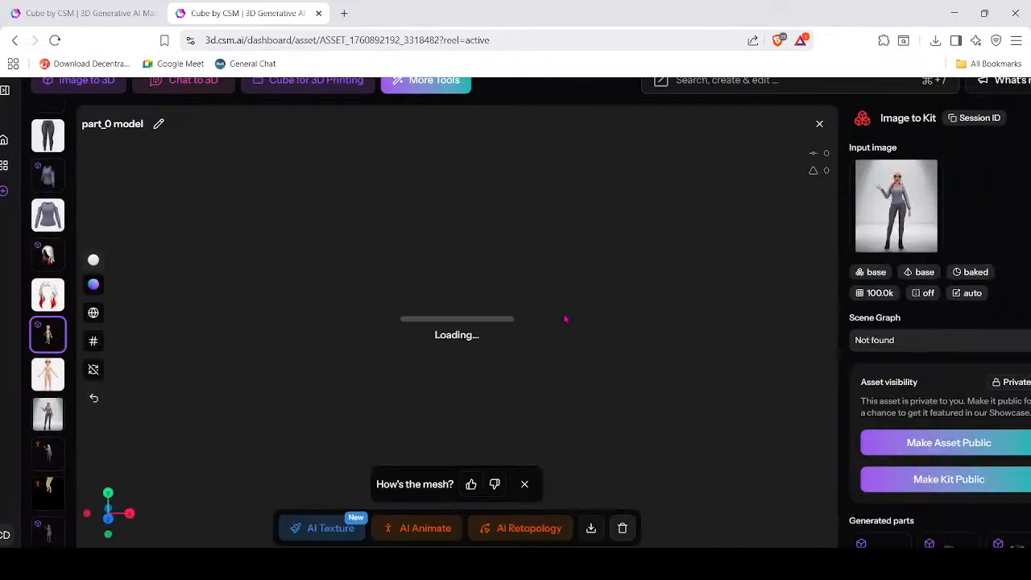
pyautogui.click(48, 295)
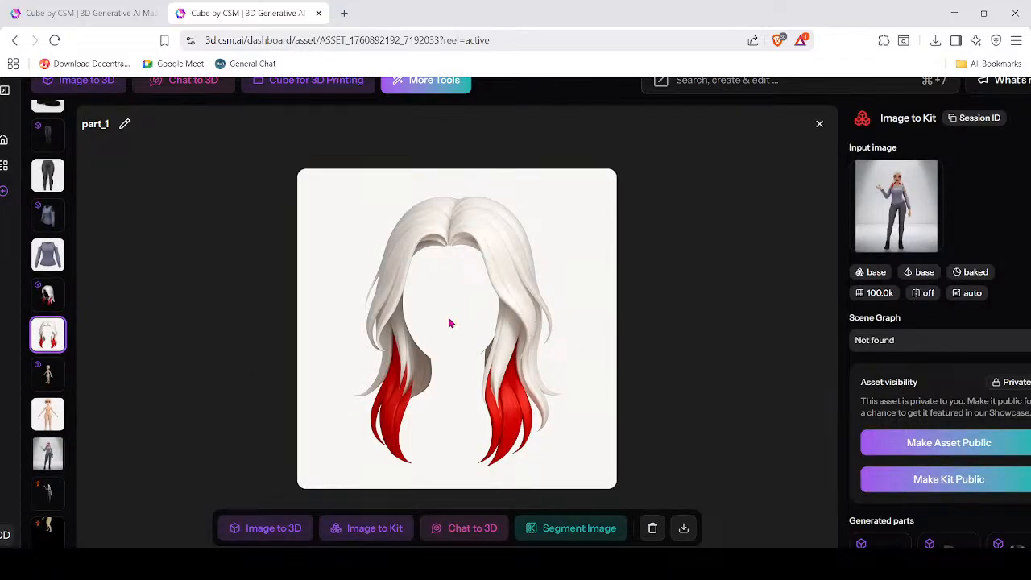
pyautogui.click(50, 295)
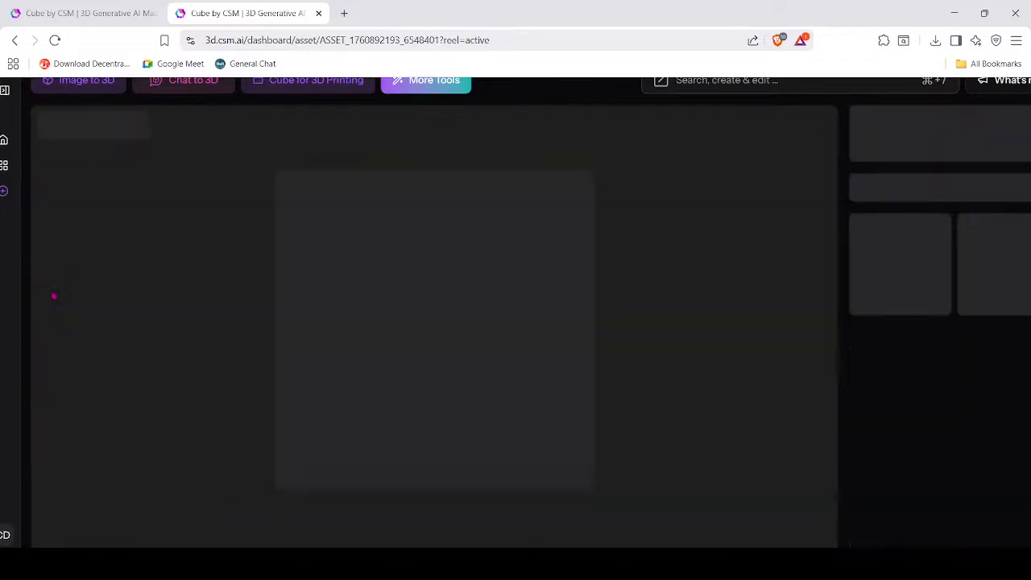
pyautogui.moveTo(472, 371); pyautogui.dragTo(516, 348)
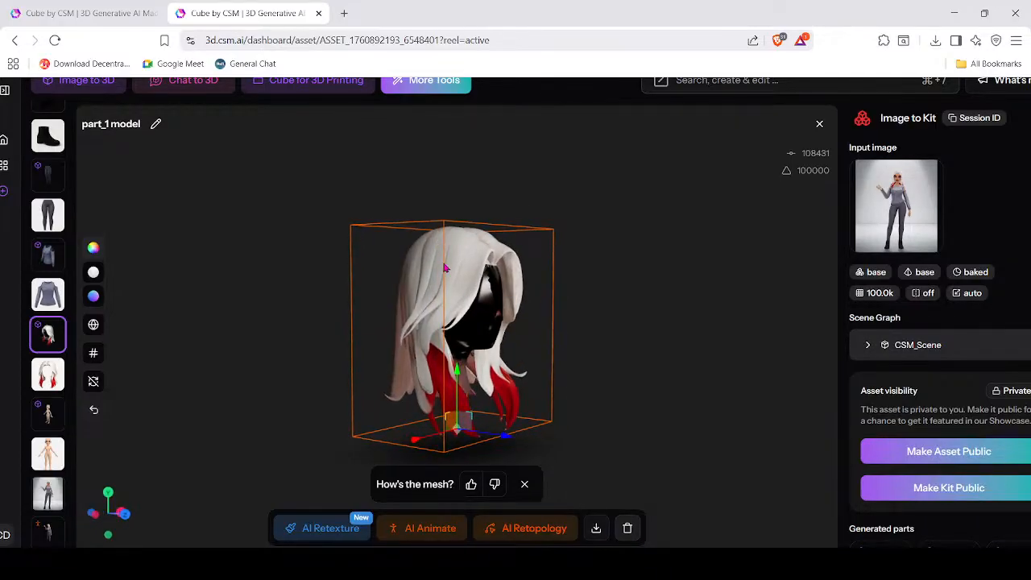
pyautogui.doubleClick(813, 170)
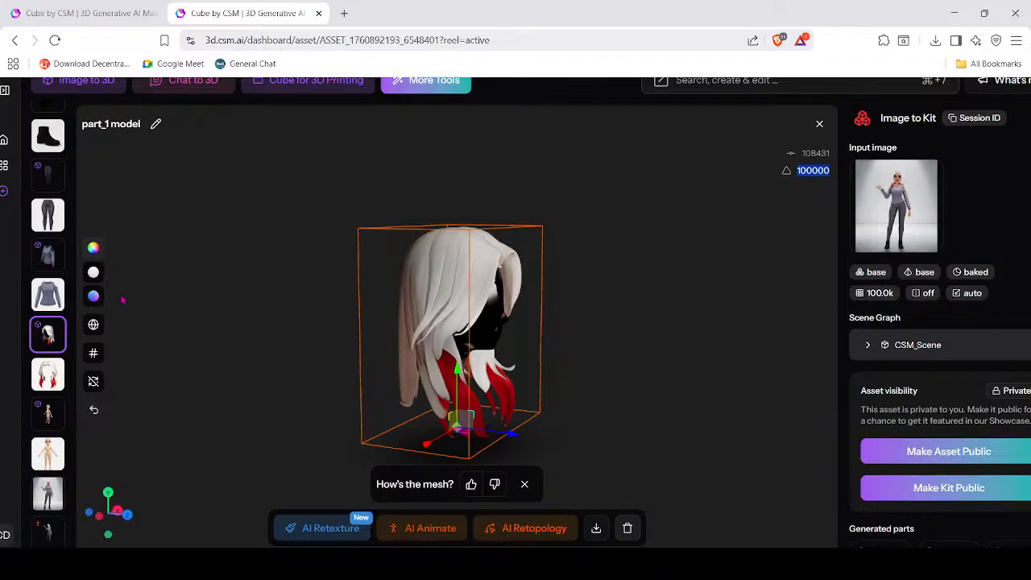
pyautogui.click(48, 254)
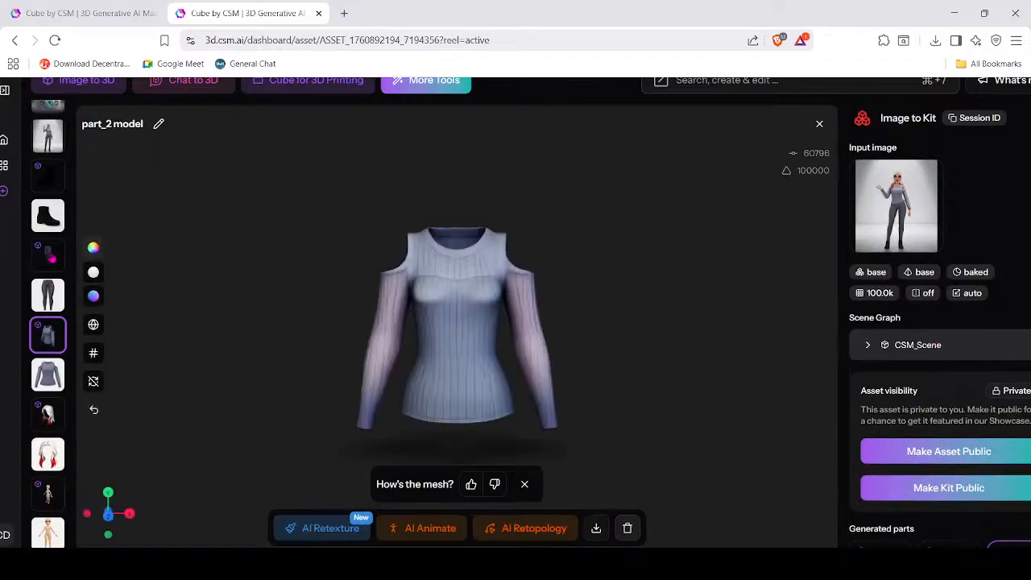
pyautogui.moveTo(531, 406); pyautogui.dragTo(609, 394)
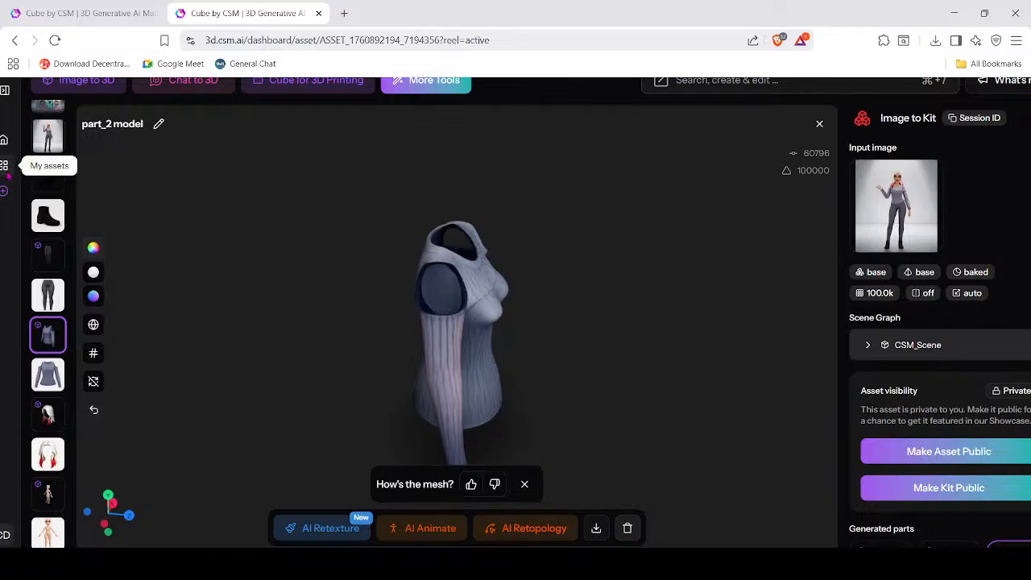
pyautogui.click(4, 165)
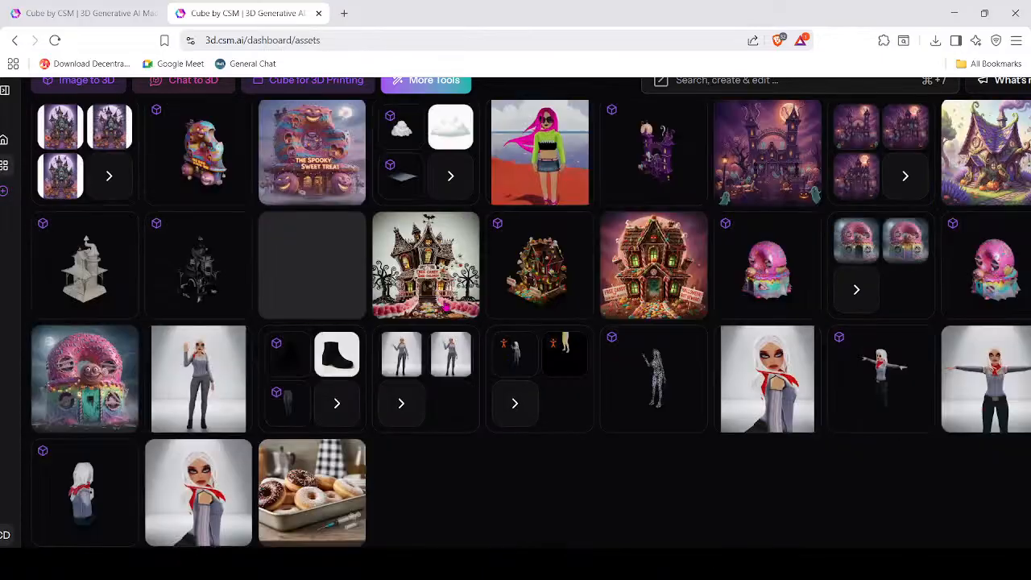
# Open the pink-haired girl image and its part_1 flowing magenta hair piece.
pyautogui.click(546, 173)
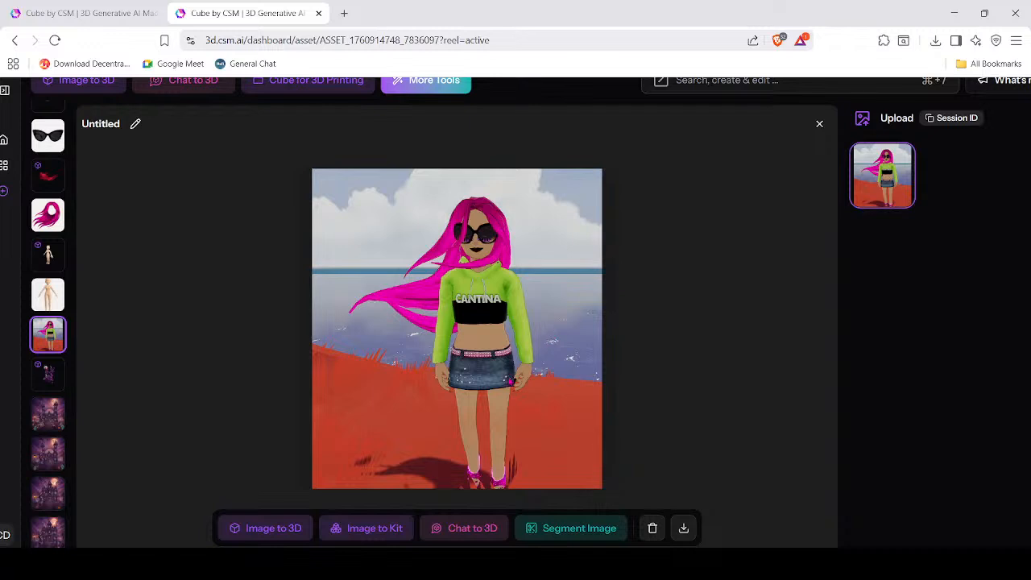
pyautogui.scroll(1, 481, 366)
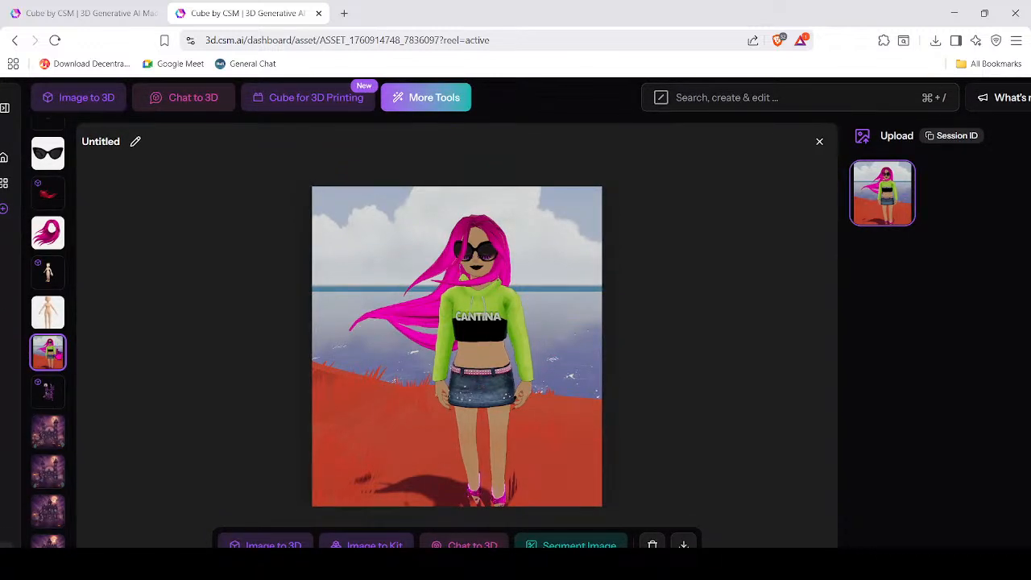
pyautogui.scroll(1, 53, 333)
pyautogui.click(42, 263)
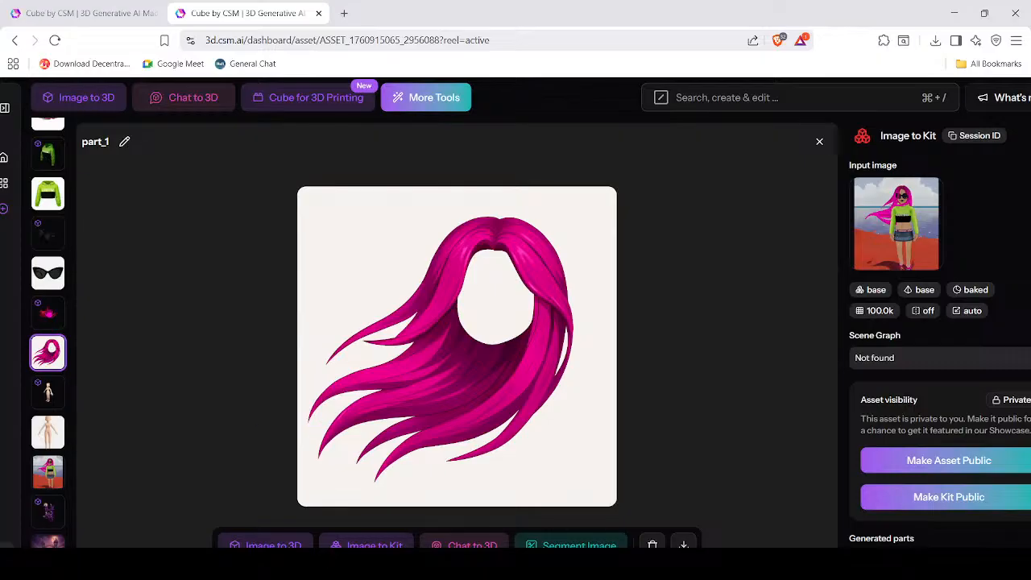
# Load and orbit the pink-haired girl's hair and sunglasses 3D models.
pyautogui.click(48, 312)
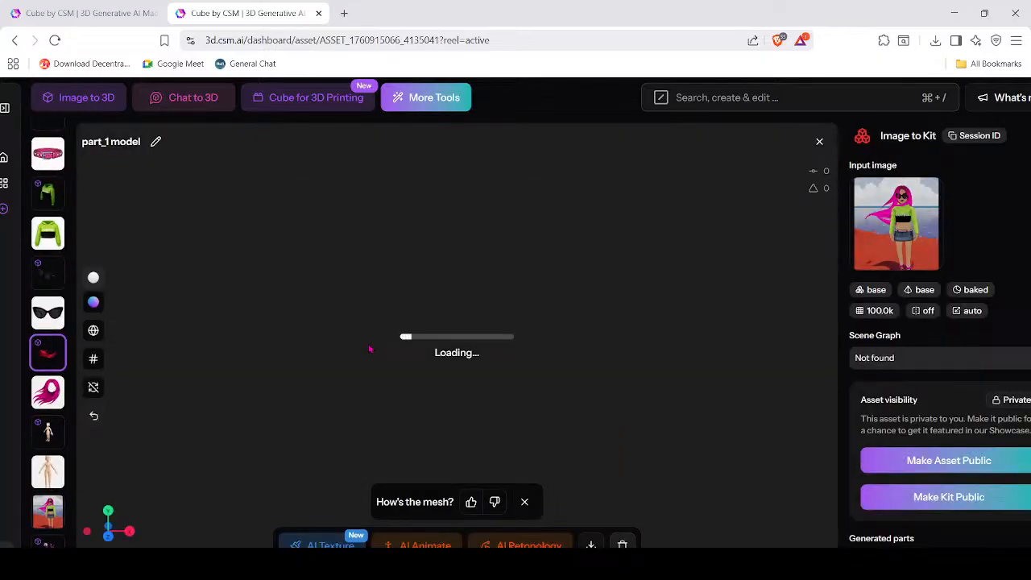
pyautogui.moveTo(387, 382); pyautogui.dragTo(275, 387)
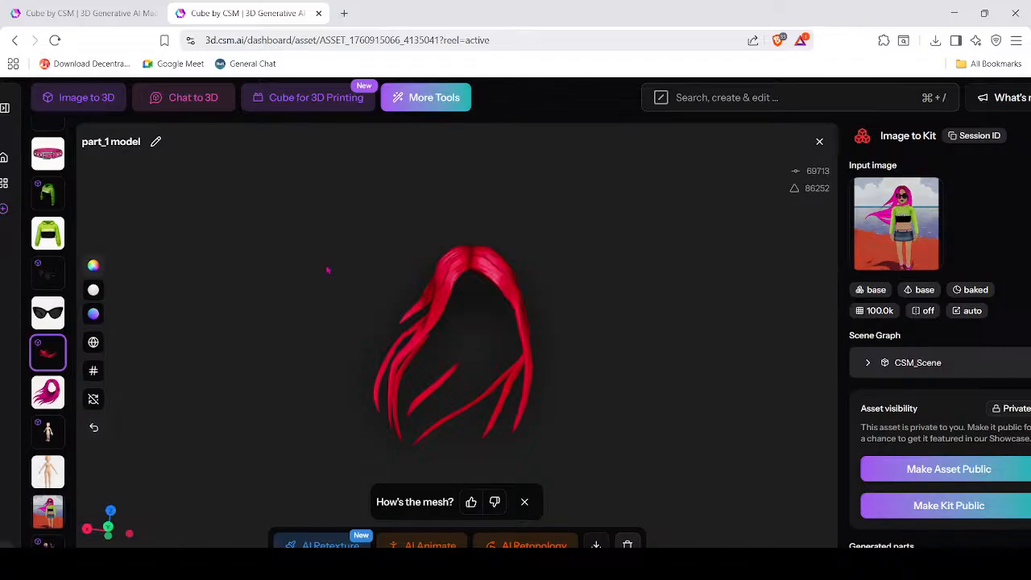
pyautogui.click(46, 282)
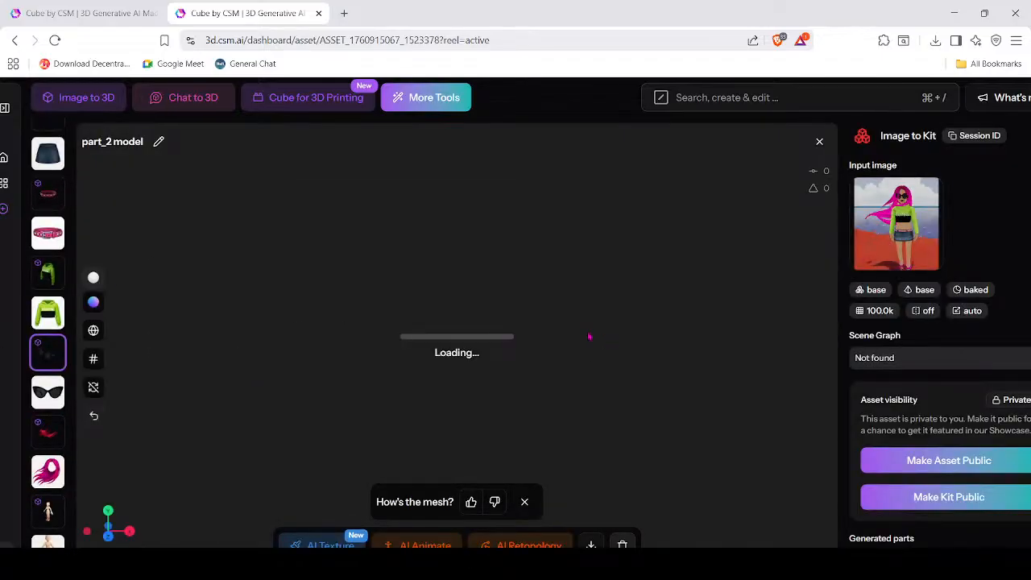
pyautogui.moveTo(602, 378)
pyautogui.mouseDown()
pyautogui.moveTo(483, 407)
pyautogui.moveTo(408, 410)
pyautogui.moveTo(598, 383)
pyautogui.mouseUp()
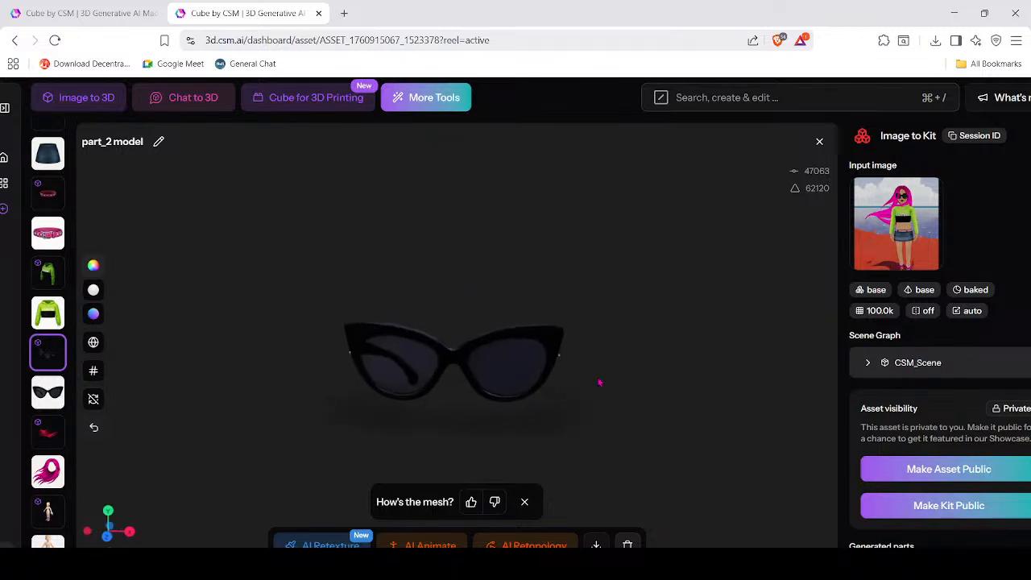
# Inspect the green hoodie's 3D model from front and back, checking its flat CANTINA image.
pyautogui.click(50, 273)
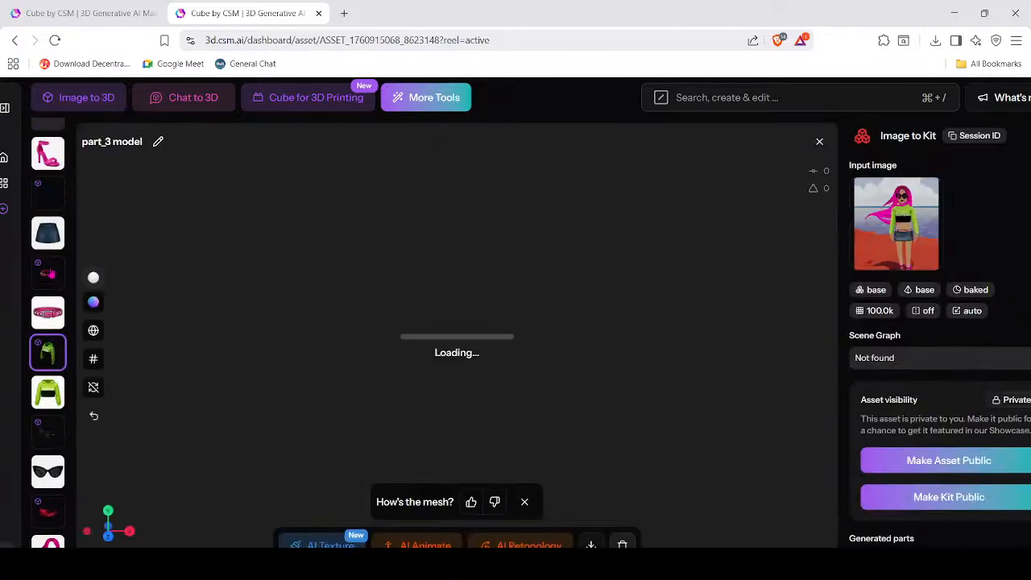
pyautogui.moveTo(321, 364); pyautogui.dragTo(508, 414)
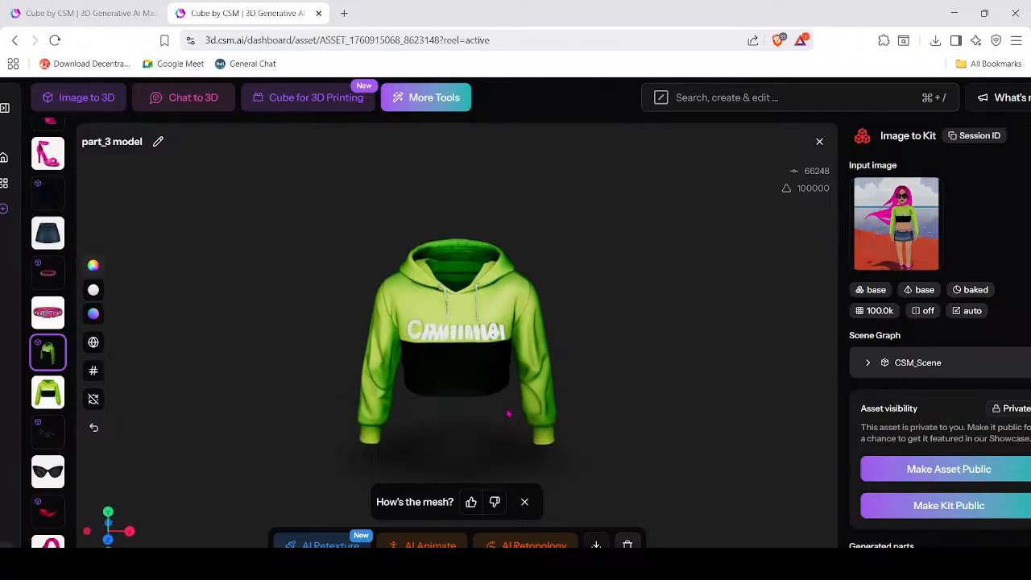
pyautogui.click(42, 392)
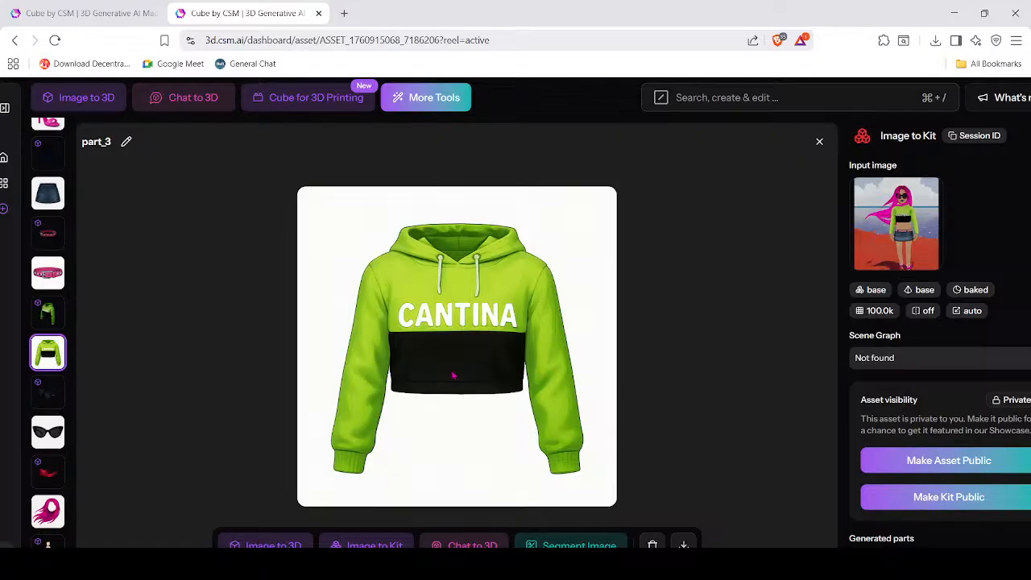
pyautogui.click(48, 313)
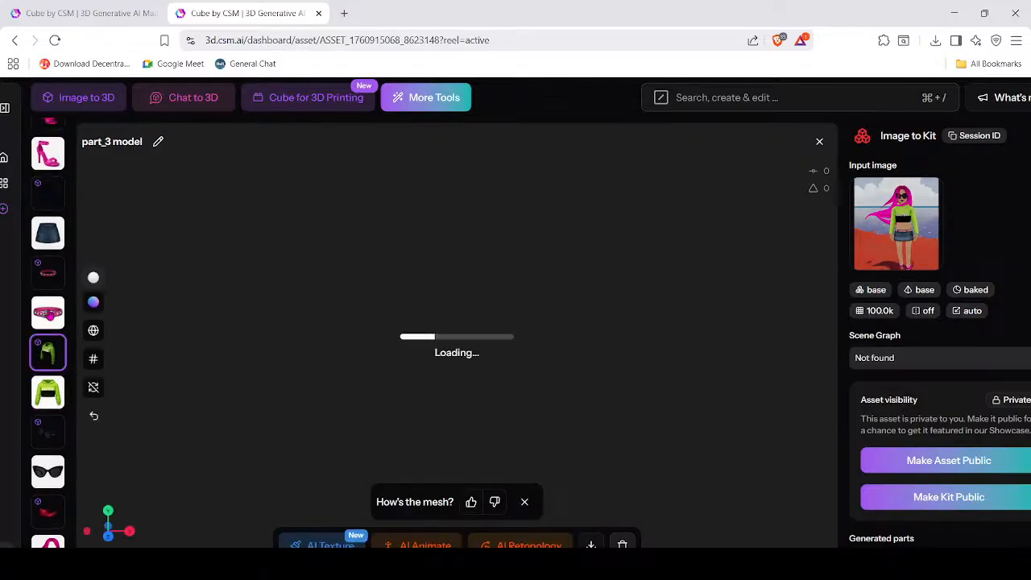
pyautogui.moveTo(552, 331)
pyautogui.mouseDown()
pyautogui.moveTo(302, 351)
pyautogui.moveTo(554, 345)
pyautogui.mouseUp()
pyautogui.scroll(2, 46, 351)
pyautogui.scroll(3, 45, 350)
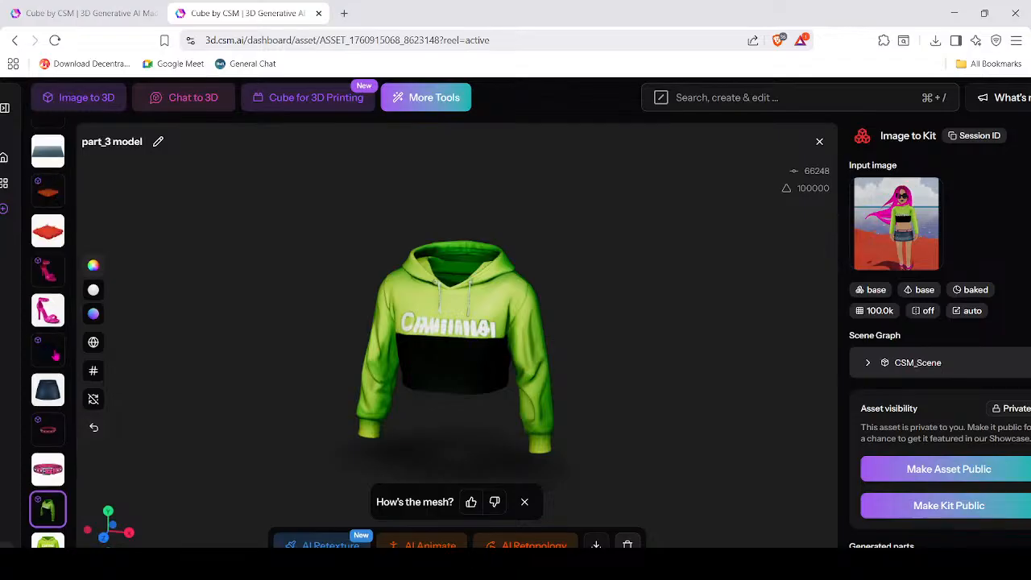
# View the red terrain model from above and the part_8 flat model at a tilt.
pyautogui.click(51, 344)
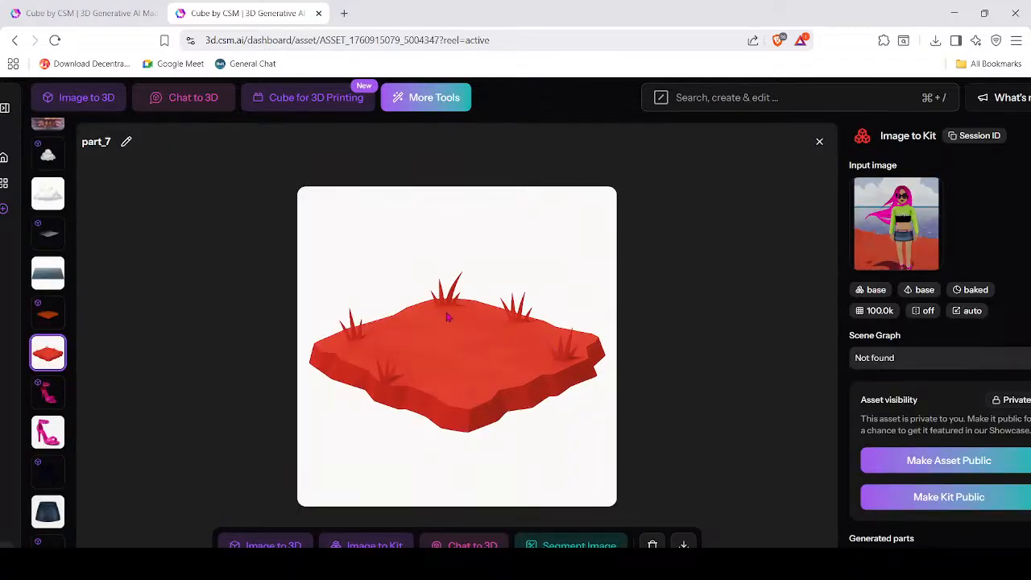
pyautogui.click(50, 317)
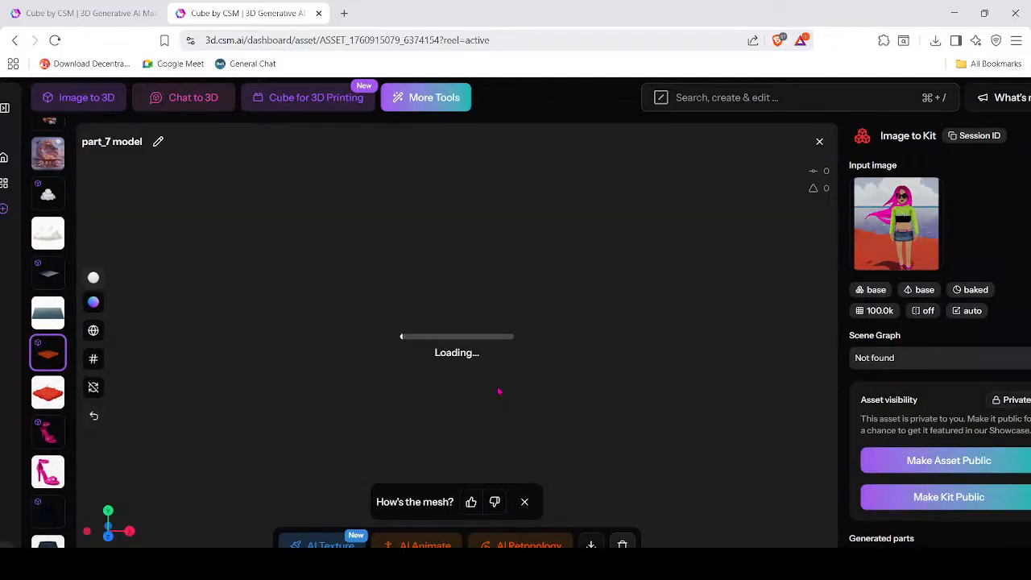
pyautogui.moveTo(498, 391); pyautogui.dragTo(572, 399)
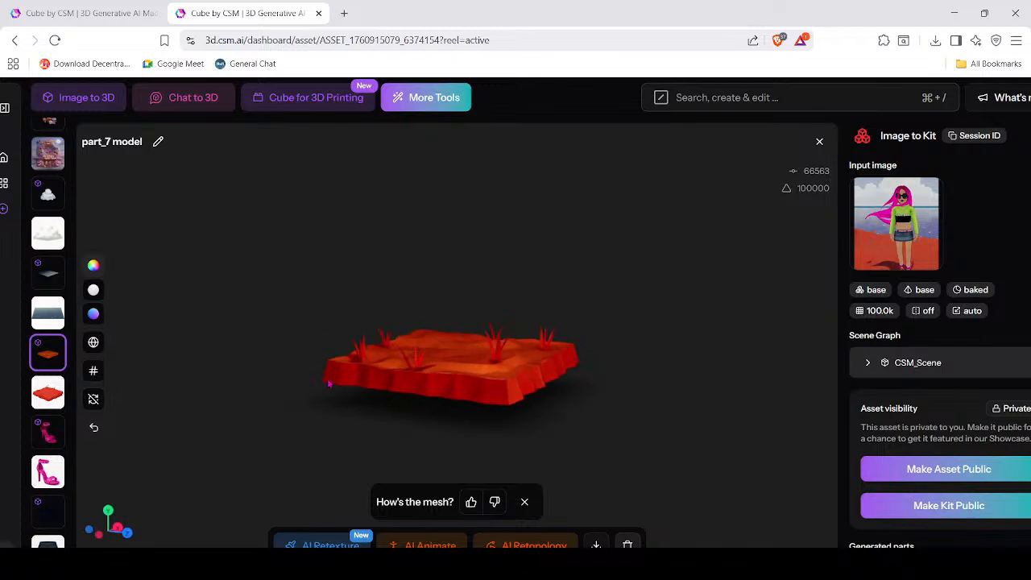
pyautogui.click(47, 289)
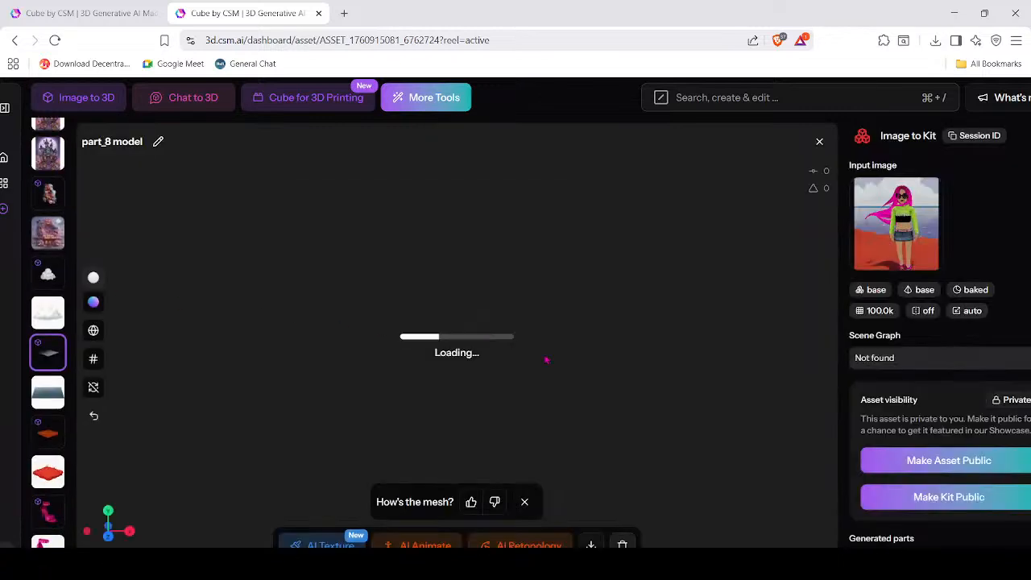
pyautogui.moveTo(473, 428); pyautogui.dragTo(656, 430)
# Orbit the puffy cloud 3D model, then go back to the My Assets gallery.
pyautogui.click(52, 311)
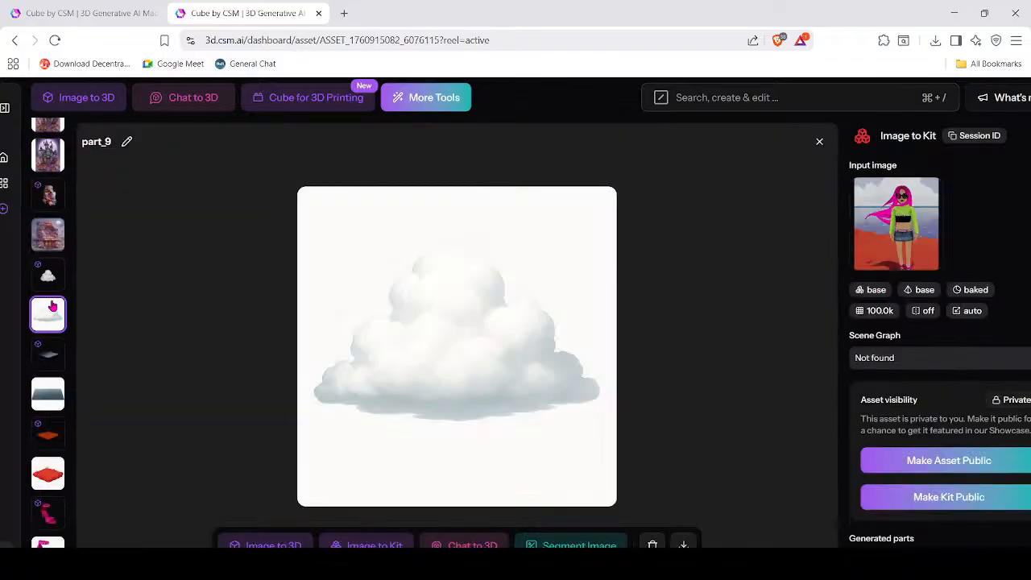
pyautogui.click(52, 319)
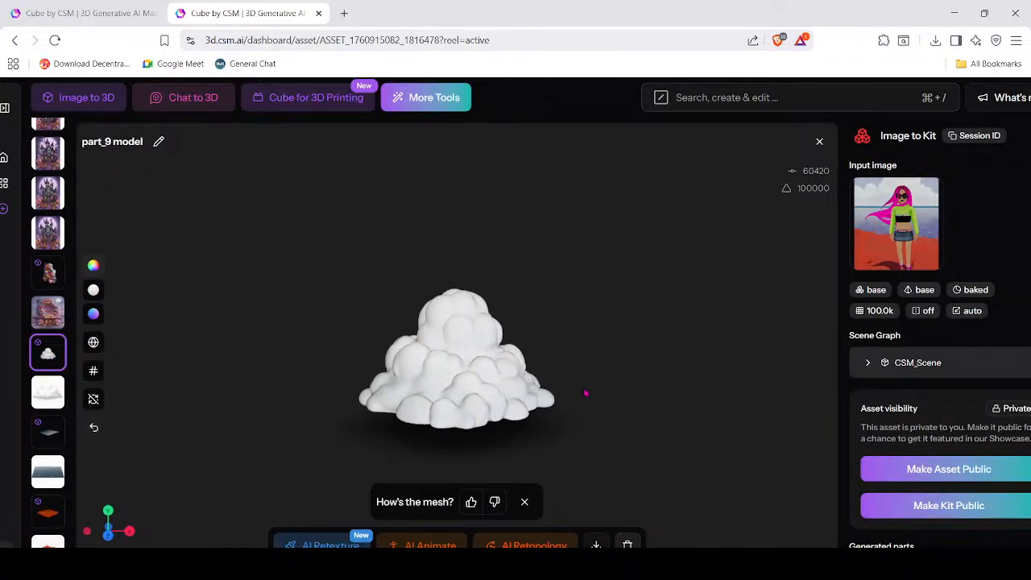
pyautogui.moveTo(584, 392); pyautogui.dragTo(956, 414)
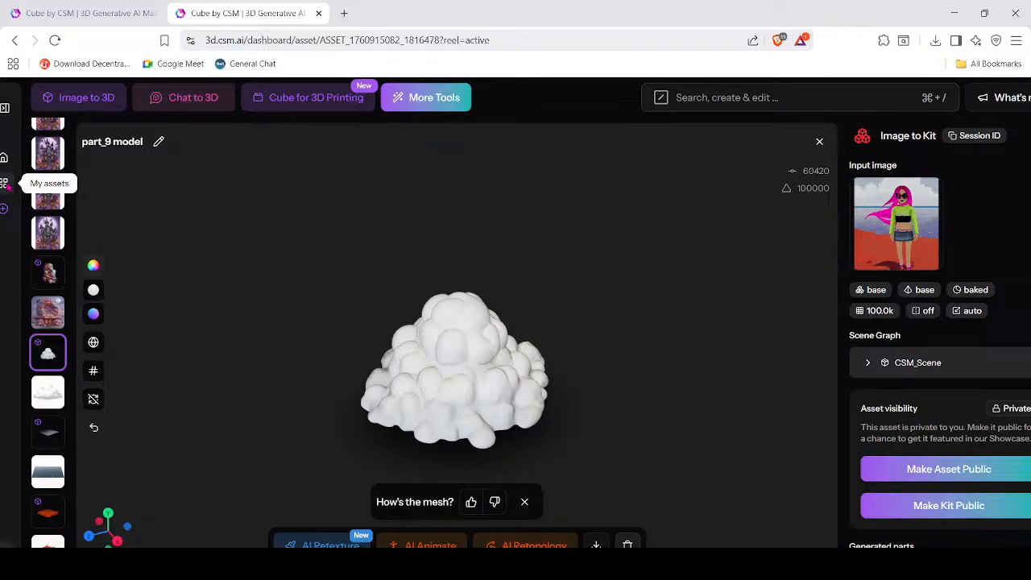
pyautogui.click(5, 183)
# Open the laptop girl character asset and turn its stage 3D model to face the screen.
pyautogui.scroll(-5, 701, 418)
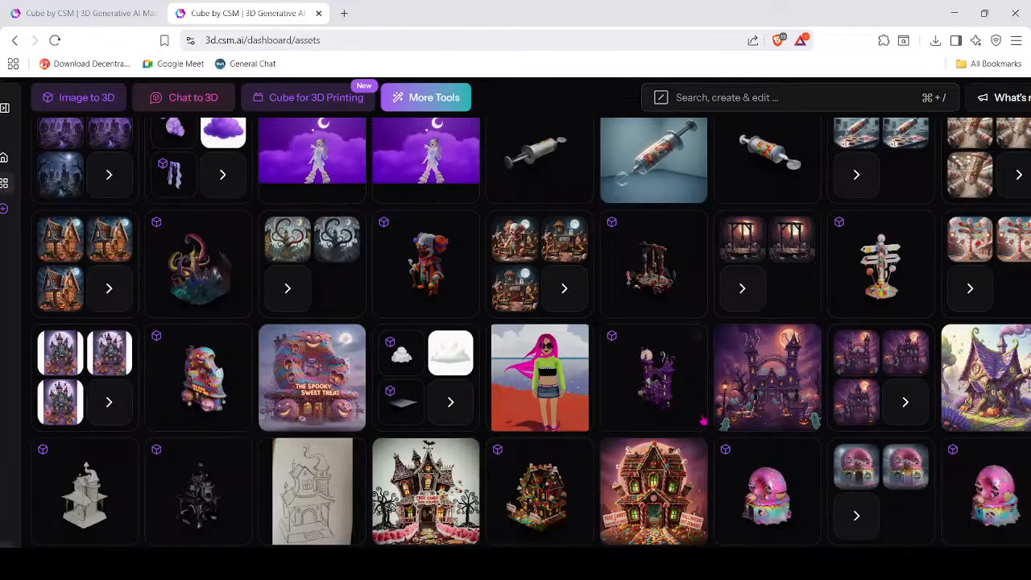
pyautogui.scroll(1, 608, 427)
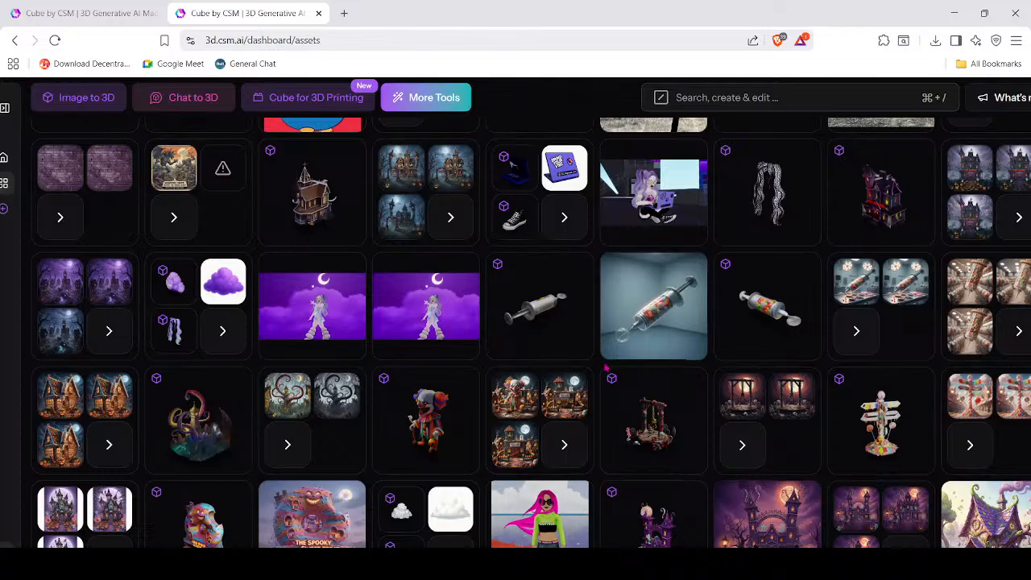
pyautogui.click(643, 209)
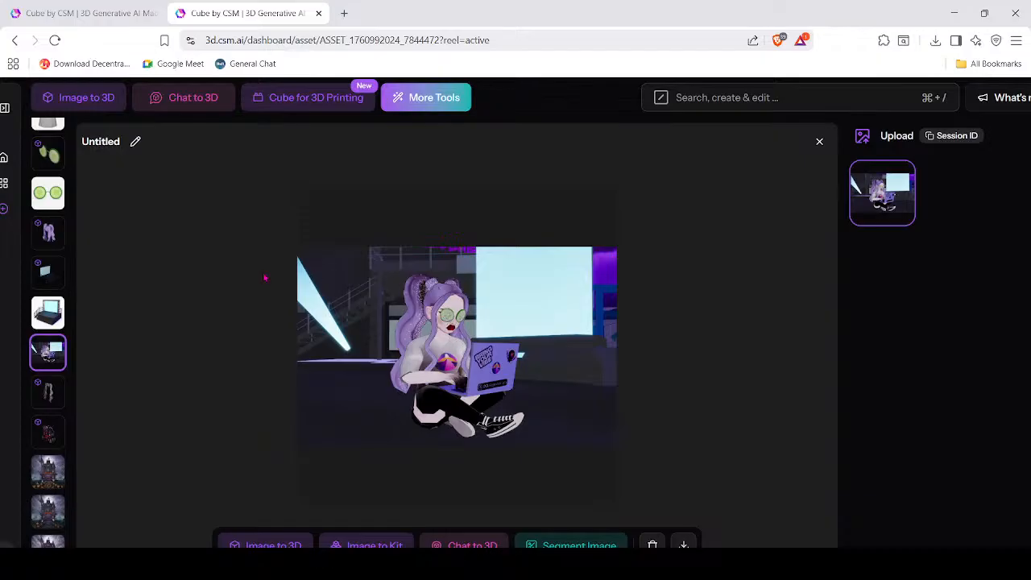
pyautogui.click(46, 314)
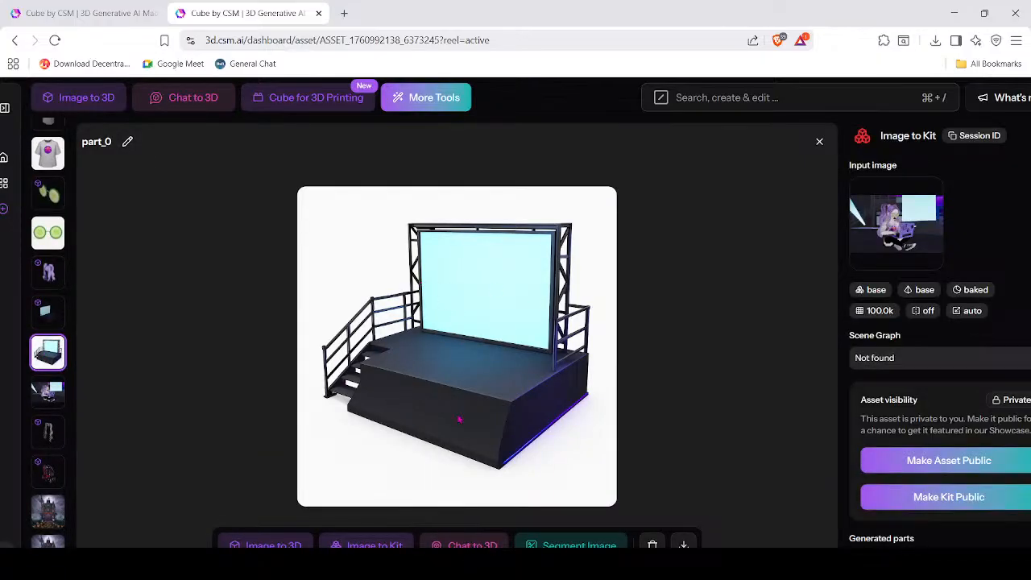
pyautogui.click(50, 396)
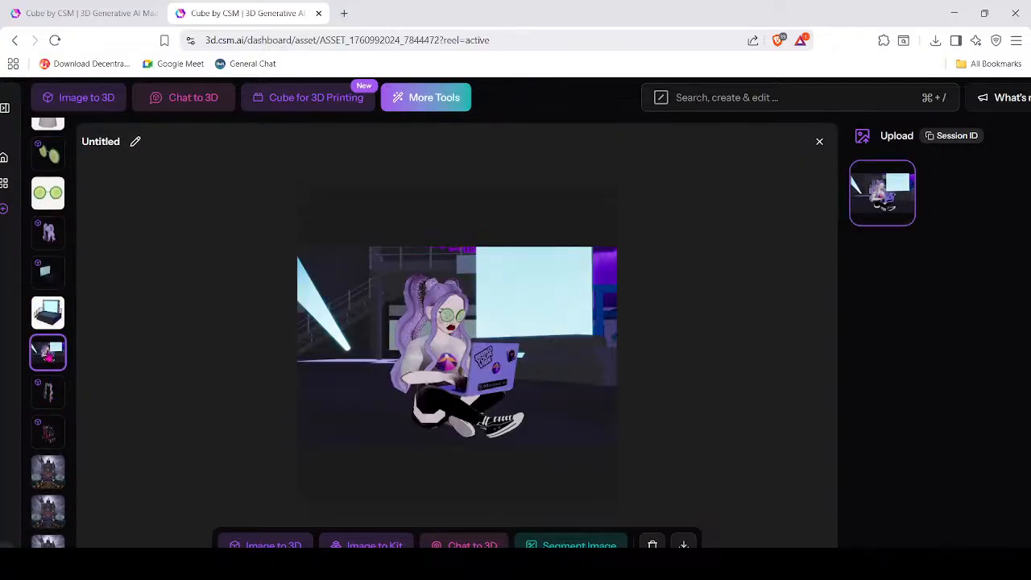
pyautogui.click(44, 321)
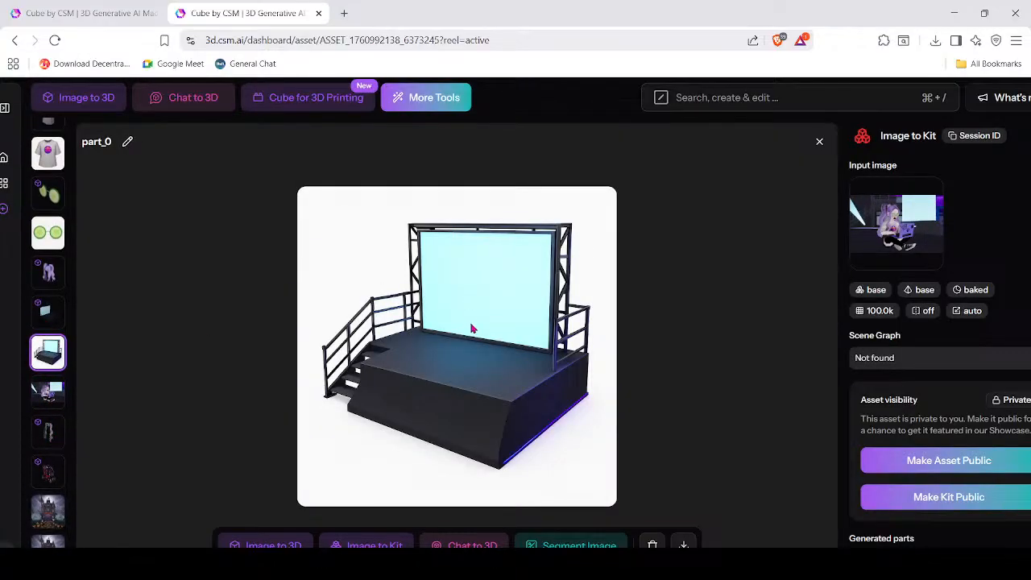
pyautogui.click(48, 316)
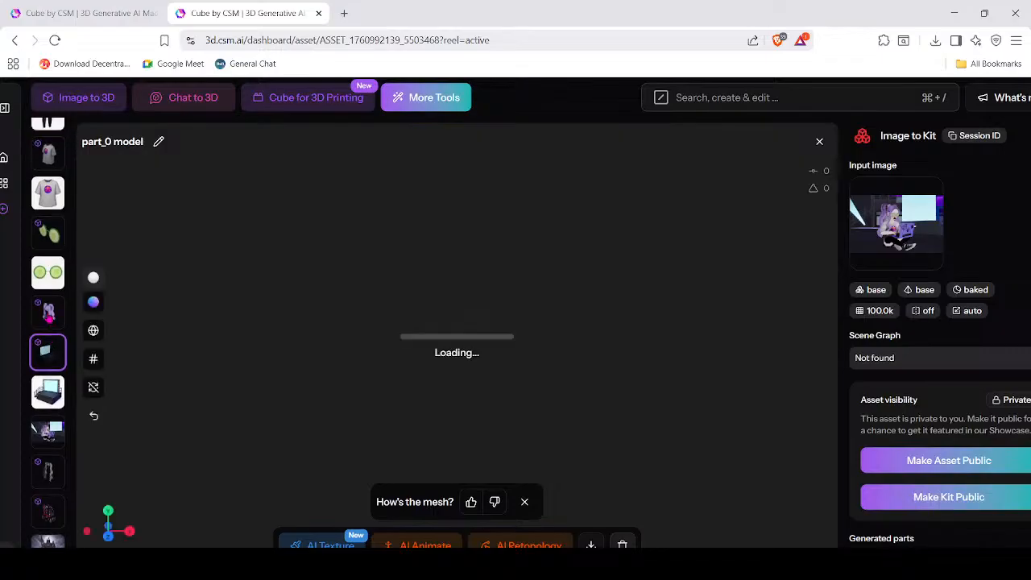
pyautogui.moveTo(679, 368); pyautogui.dragTo(426, 379)
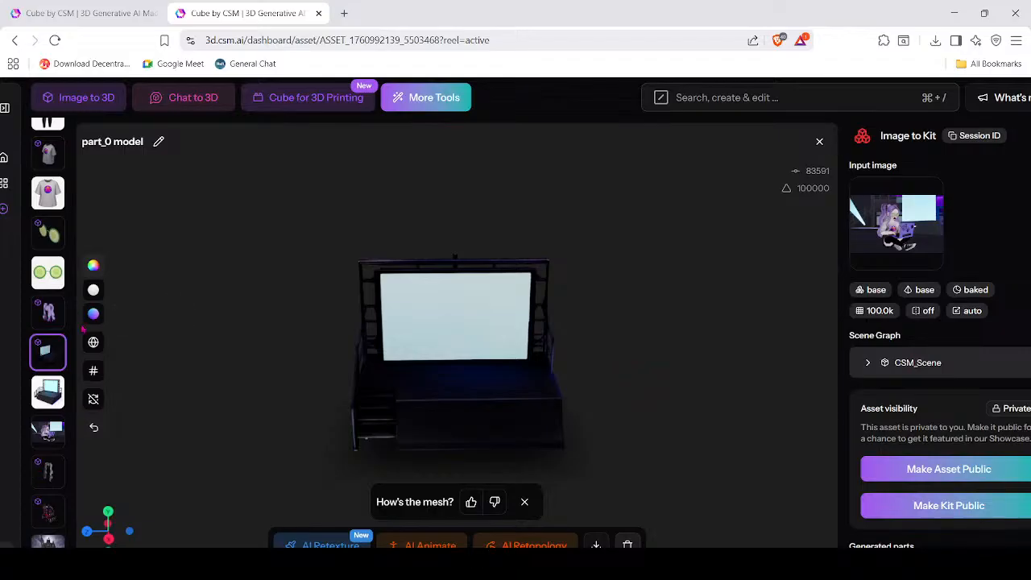
# Turn and select the purple twin-tail hair model, then open the part_5 sneaker image.
pyautogui.click(53, 317)
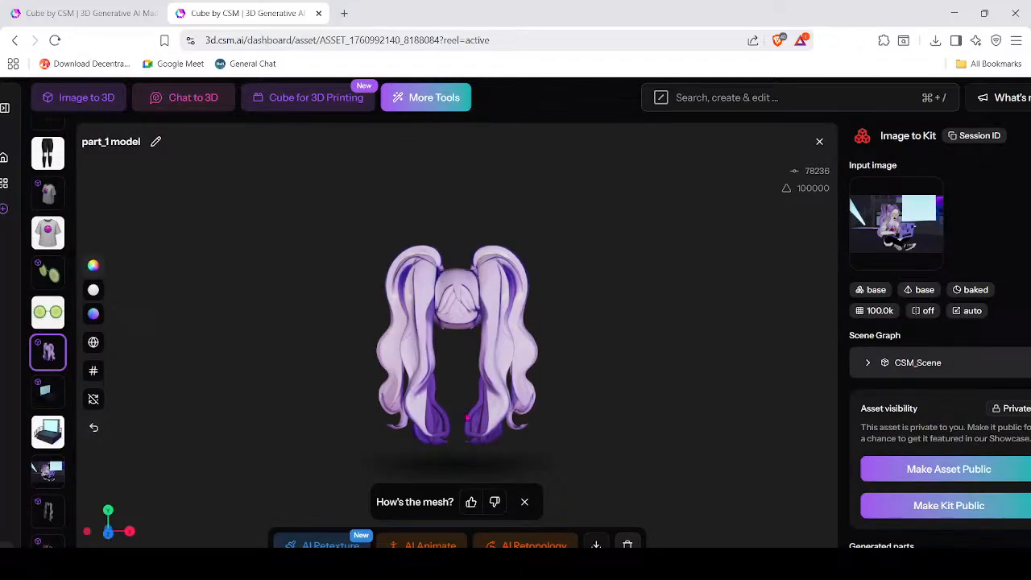
pyautogui.moveTo(411, 412)
pyautogui.mouseDown()
pyautogui.moveTo(665, 417)
pyautogui.moveTo(448, 436)
pyautogui.moveTo(419, 417)
pyautogui.mouseUp()
pyautogui.click(418, 407)
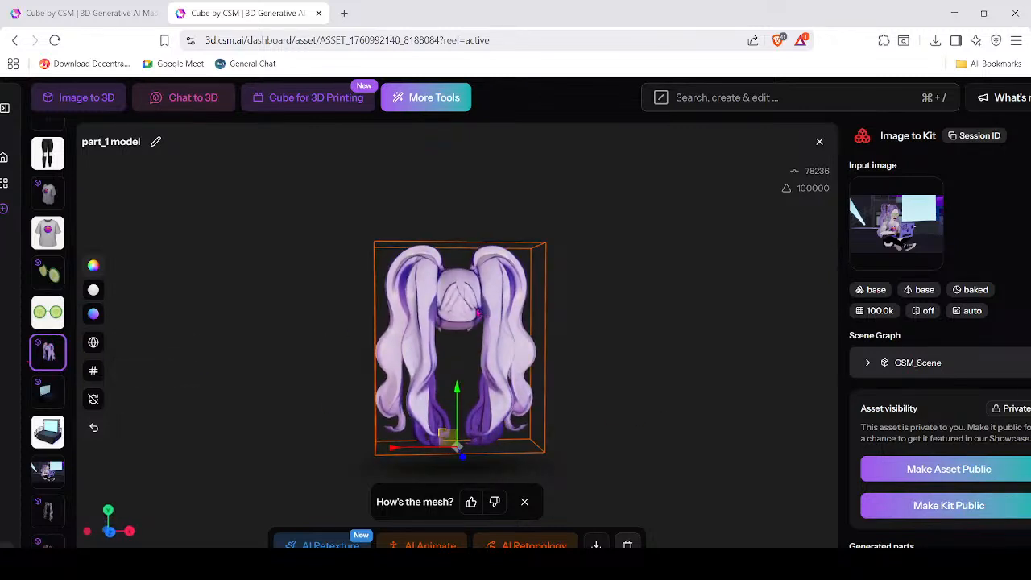
pyautogui.scroll(1, 49, 380)
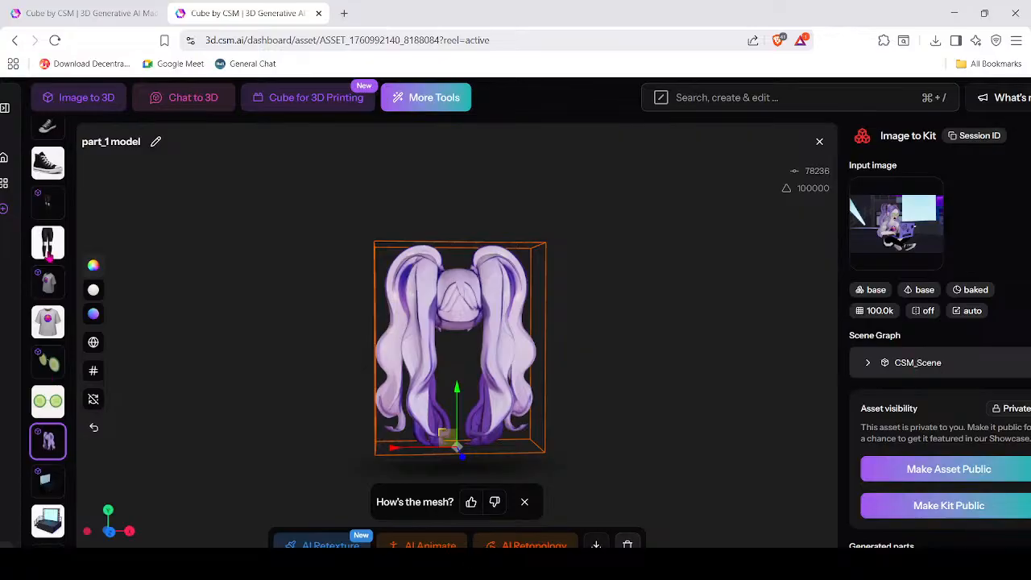
pyautogui.click(48, 161)
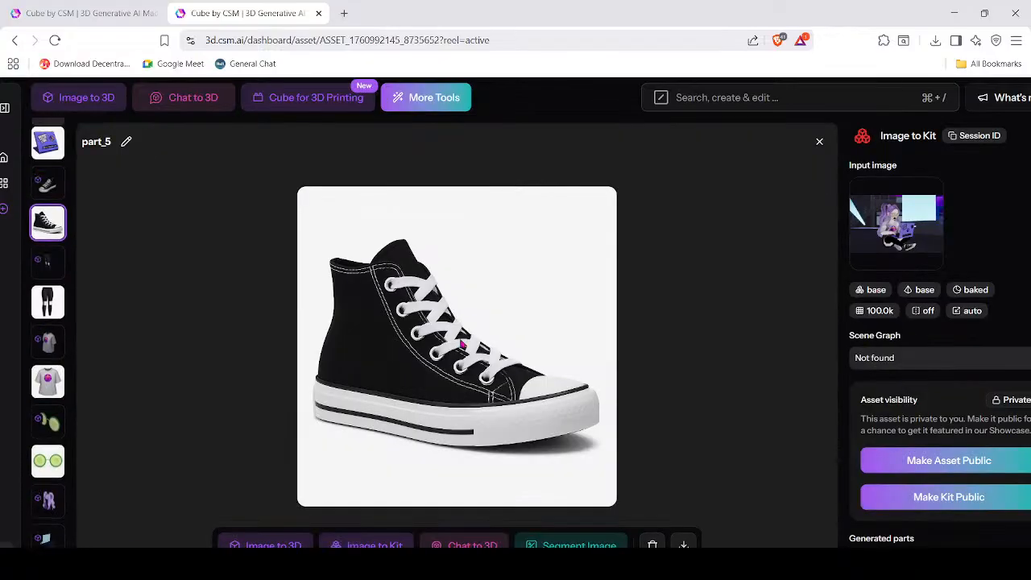
# Review the part_5 sneaker and part_6 laptop 3D models, then return to the Cube home dashboard.
pyautogui.click(52, 311)
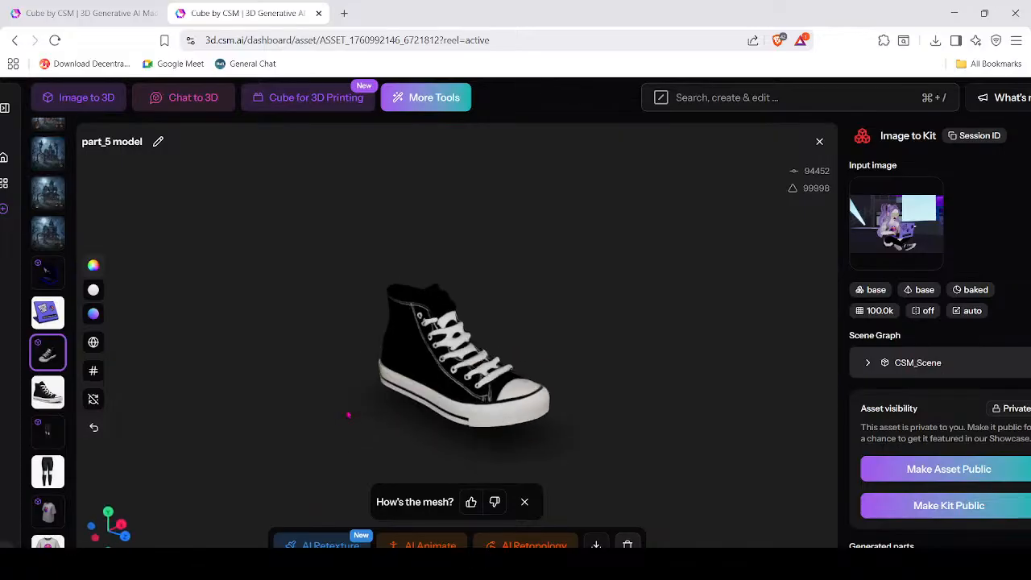
pyautogui.click(50, 316)
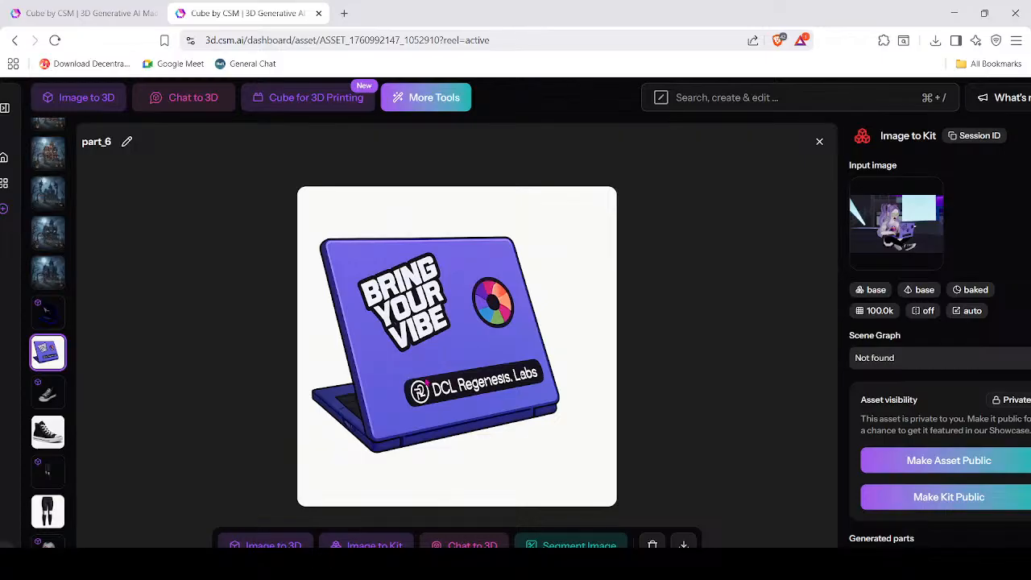
pyautogui.click(50, 314)
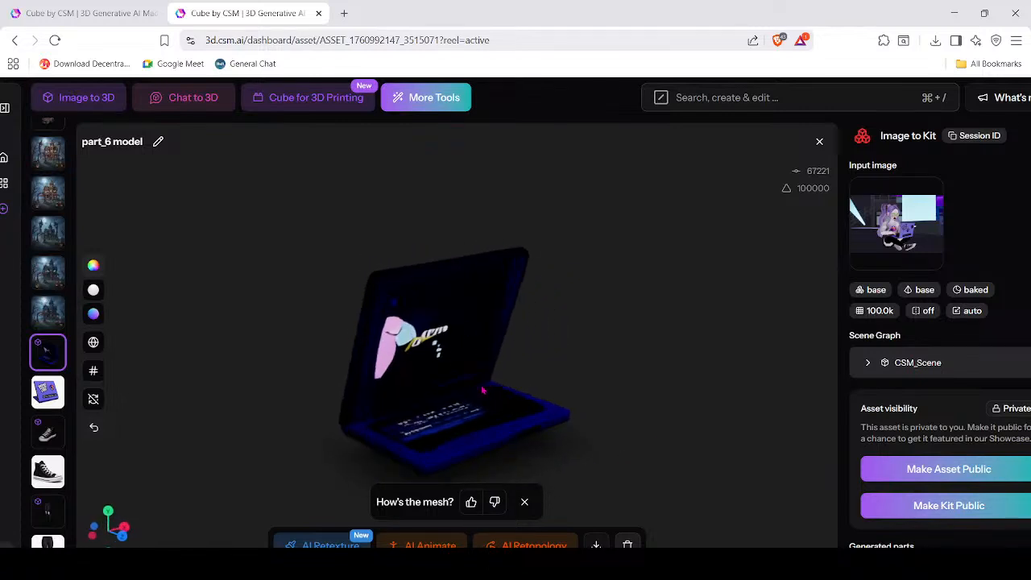
pyautogui.click(339, 414)
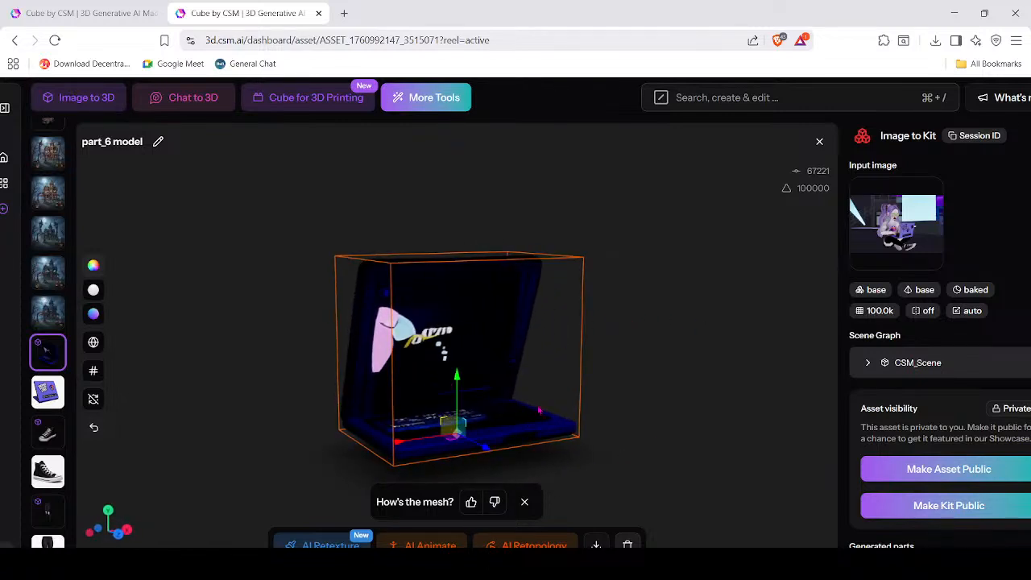
pyautogui.scroll(-4, 603, 334)
pyautogui.scroll(5, 538, 367)
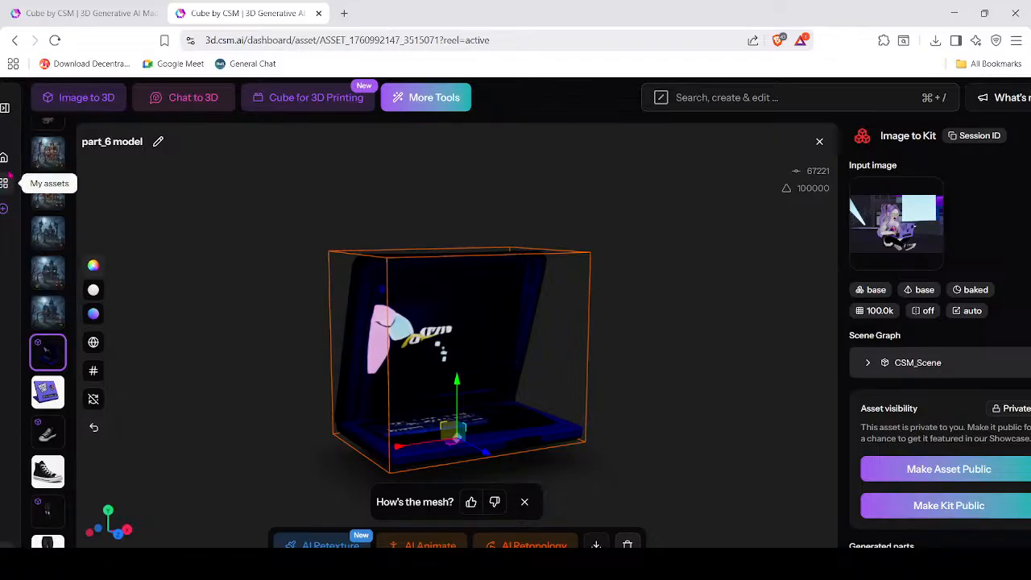
pyautogui.click(4, 157)
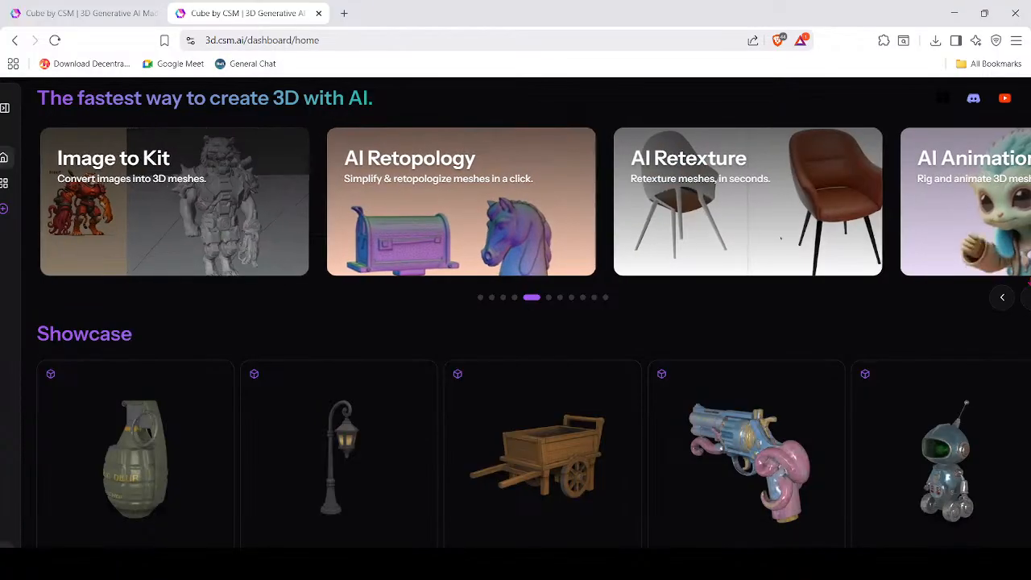
# Step the carousel back, look over the Image to Kit feature page, then return to My Assets.
pyautogui.click(1002, 297)
pyautogui.click(431, 179)
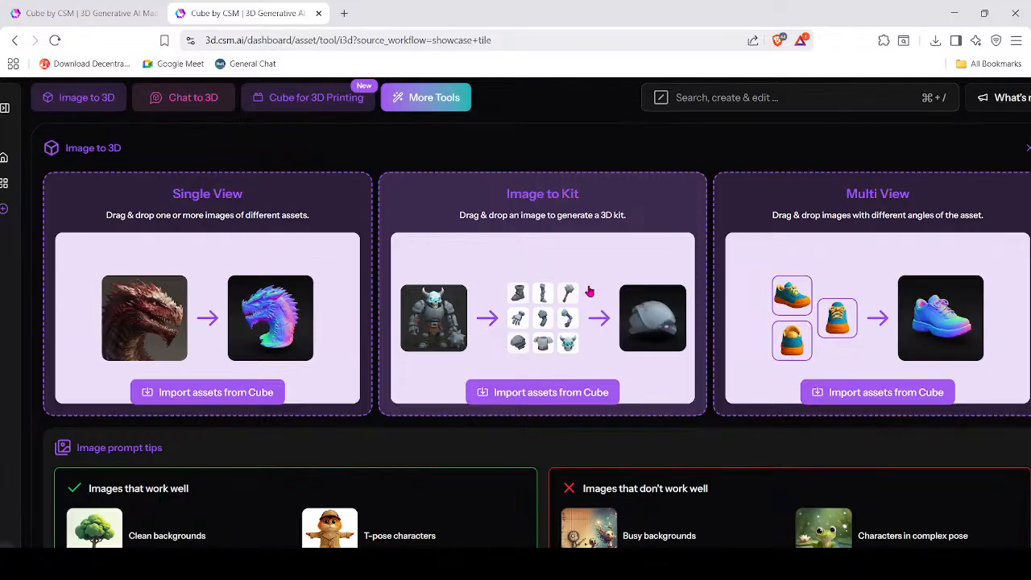
pyautogui.click(4, 184)
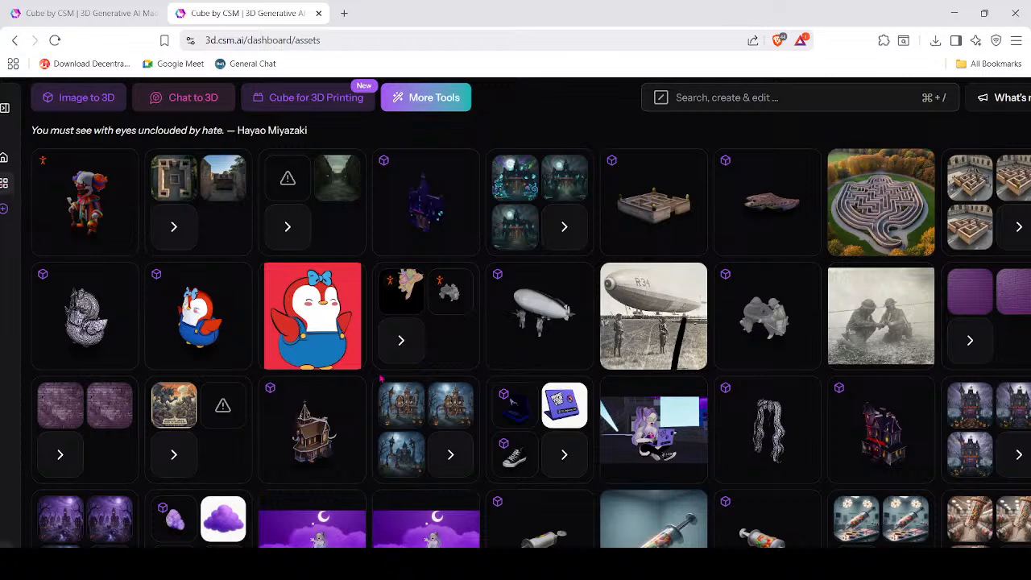
# Scroll the My Assets grid and open the R34 zeppelin airship photo.
pyautogui.scroll(-3, 426, 439)
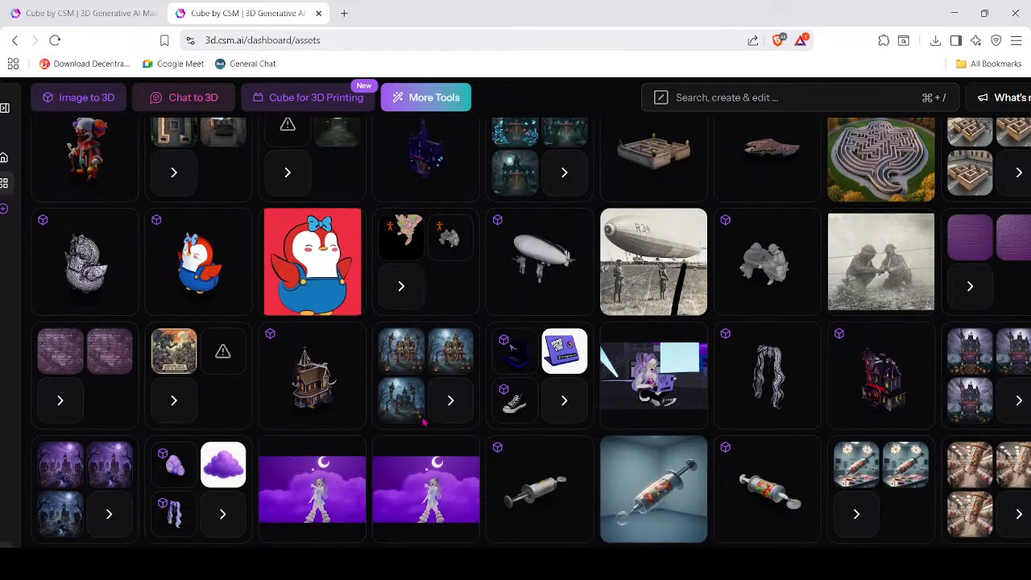
pyautogui.scroll(2, 413, 411)
pyautogui.scroll(1, 413, 411)
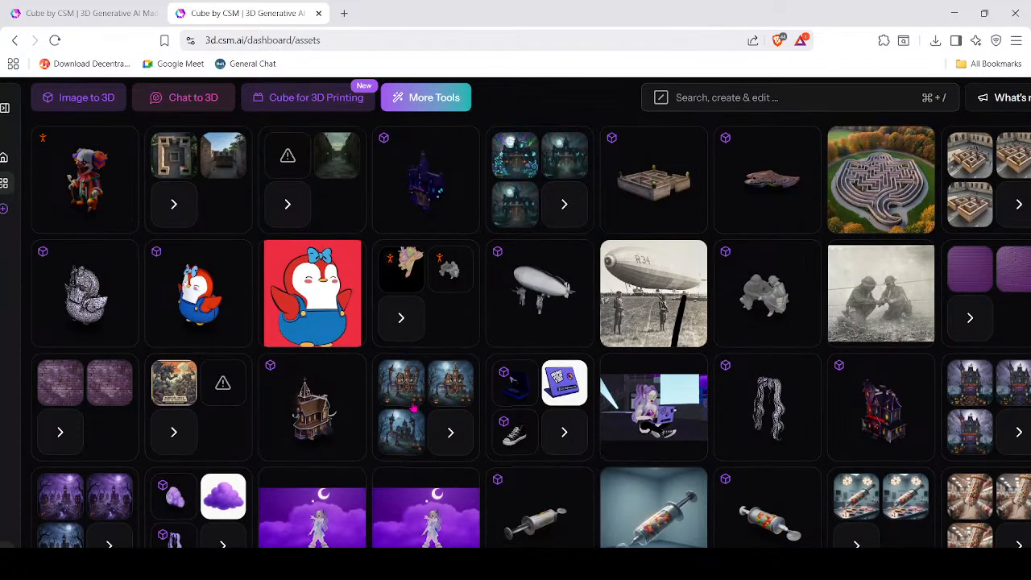
pyautogui.click(651, 295)
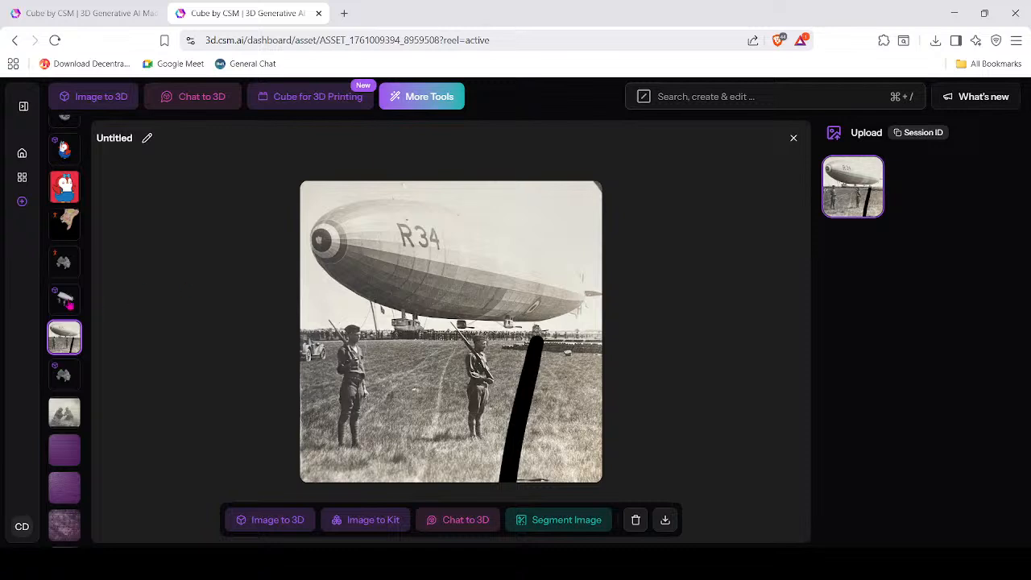
# Orbit and zoom the generated 3D zeppelin, then open the two kneeling soldiers photo.
pyautogui.click(68, 303)
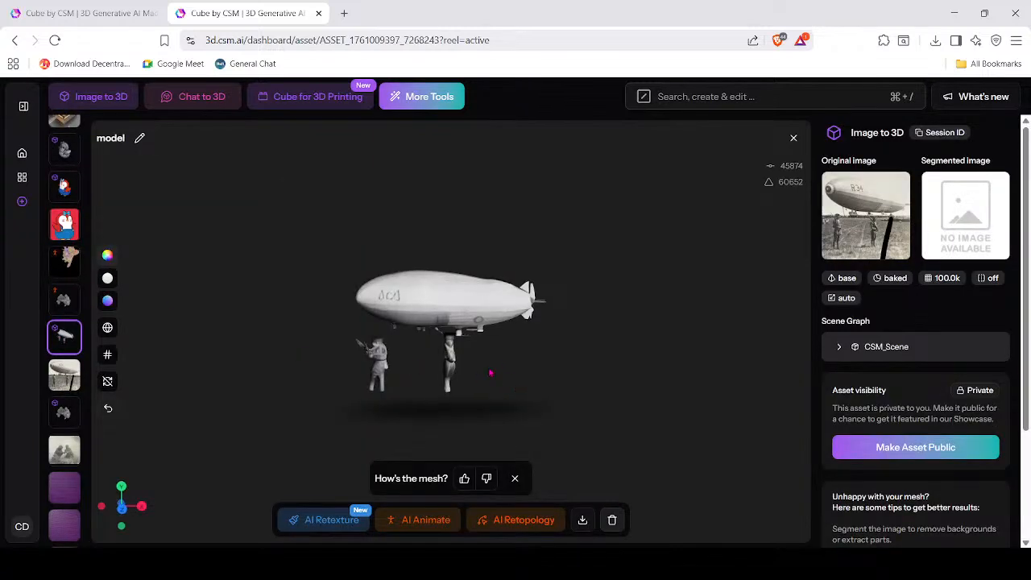
pyautogui.moveTo(490, 372); pyautogui.dragTo(469, 393)
pyautogui.scroll(6, 502, 354)
pyautogui.scroll(-5, 488, 354)
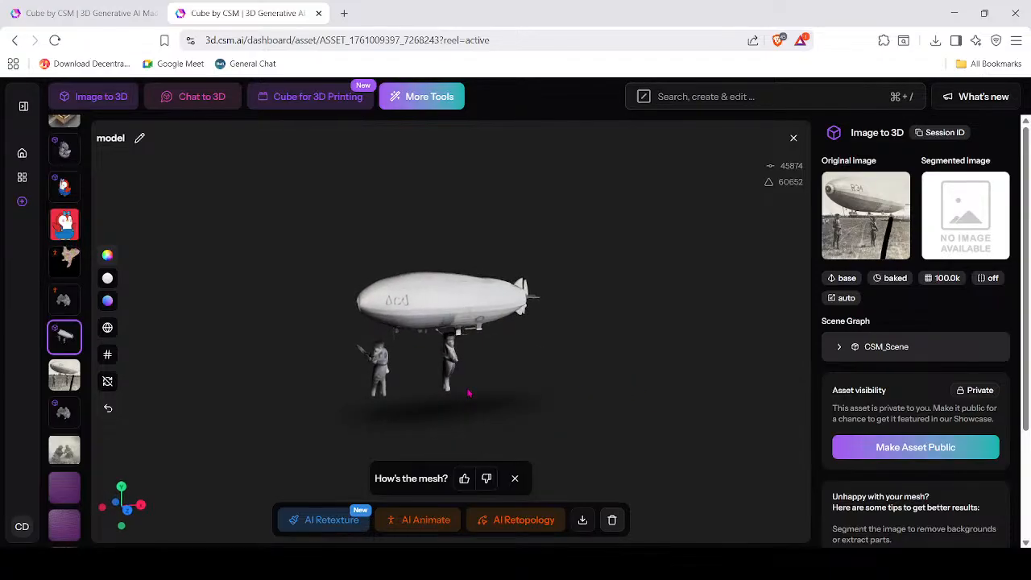
pyautogui.click(71, 458)
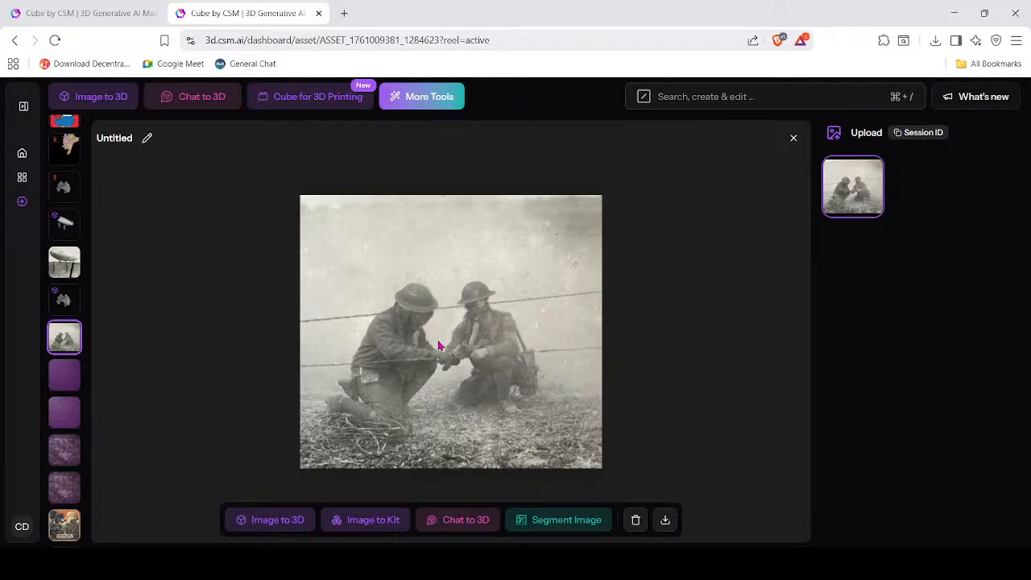
# Open the two soldiers' 3D model and orbit it to view them from behind.
pyautogui.click(66, 301)
pyautogui.scroll(8, 449, 388)
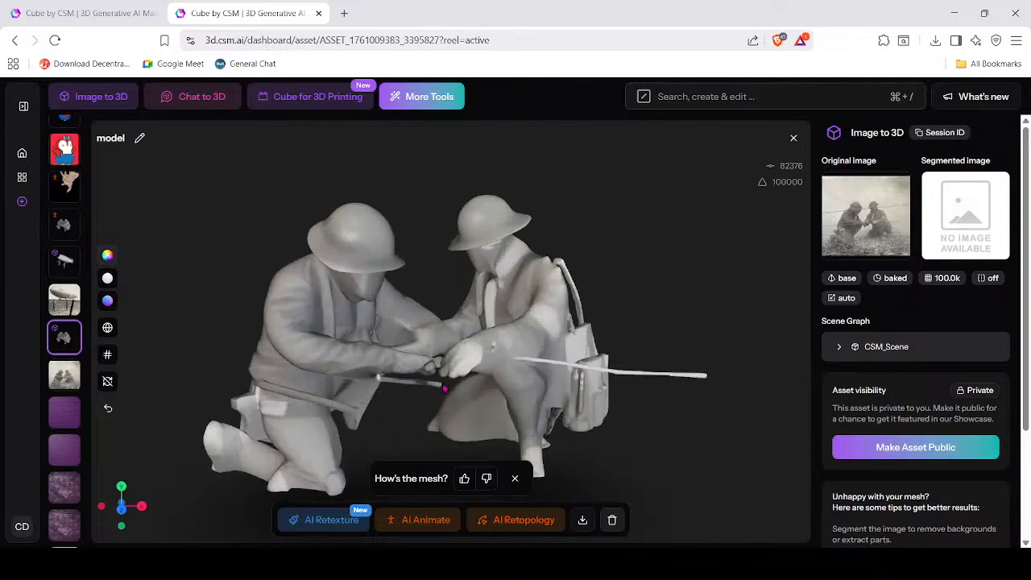
pyautogui.moveTo(447, 387)
pyautogui.mouseDown()
pyautogui.moveTo(533, 375)
pyautogui.moveTo(588, 382)
pyautogui.moveTo(561, 393)
pyautogui.moveTo(314, 392)
pyautogui.moveTo(467, 377)
pyautogui.moveTo(430, 382)
pyautogui.mouseUp()
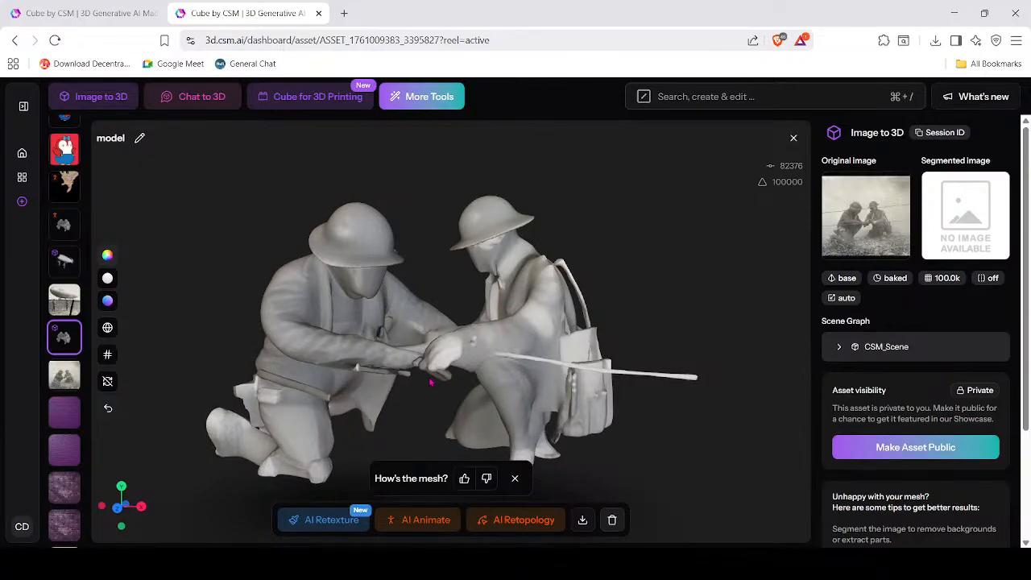
pyautogui.moveTo(431, 382); pyautogui.dragTo(452, 391)
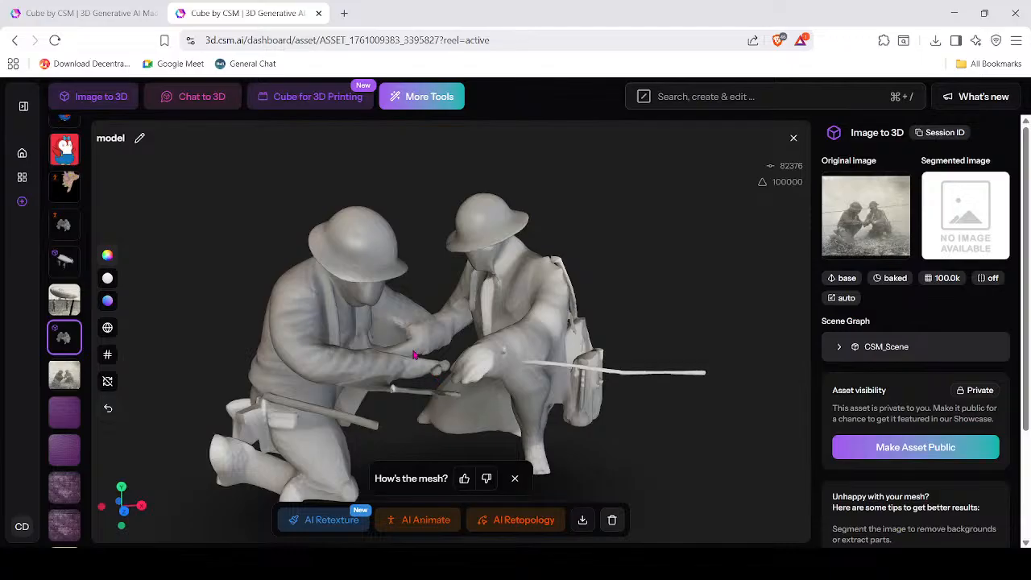
# Zoom and rotate to show the right soldier's back, then open Chat to 3D's prompting tips.
pyautogui.scroll(-3, 443, 344)
pyautogui.scroll(5, 463, 386)
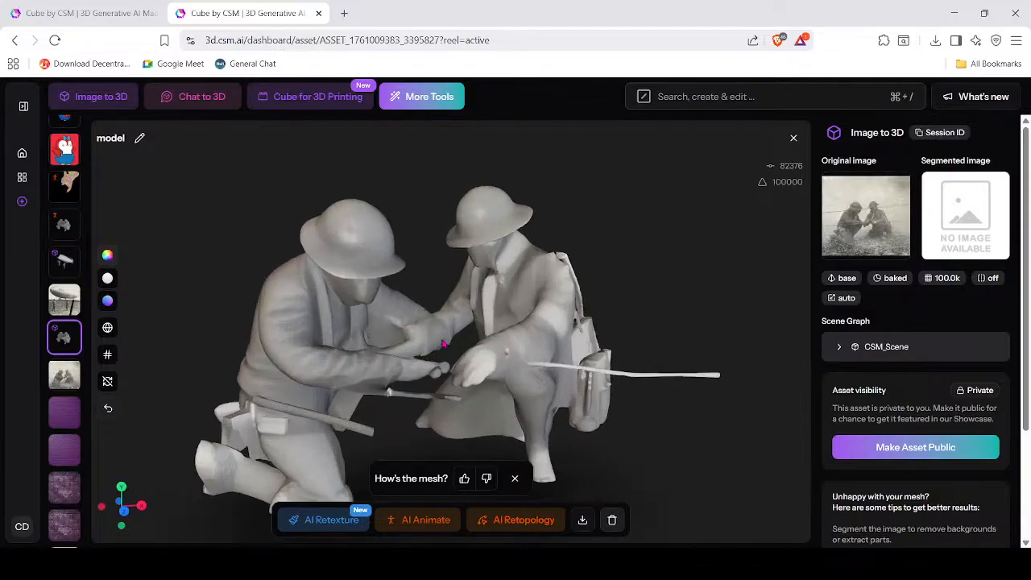
pyautogui.scroll(-5, 481, 430)
pyautogui.scroll(6, 487, 429)
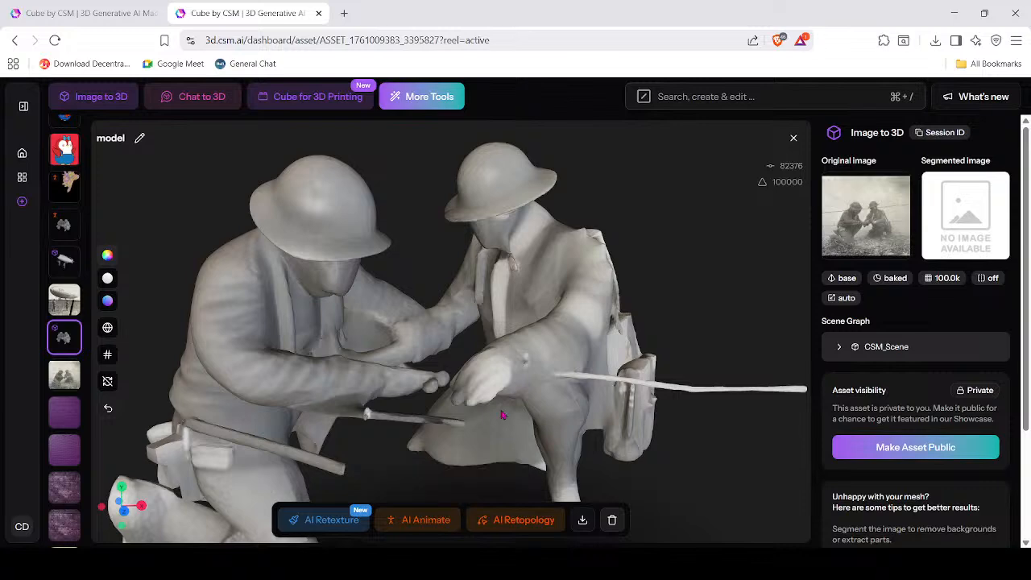
pyautogui.scroll(-3, 433, 363)
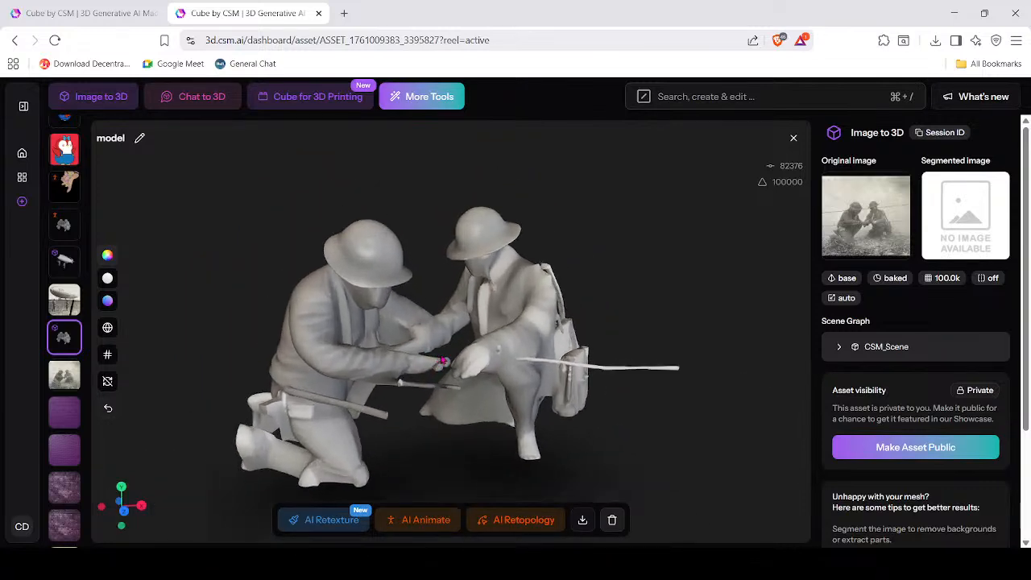
pyautogui.moveTo(431, 363); pyautogui.dragTo(402, 357)
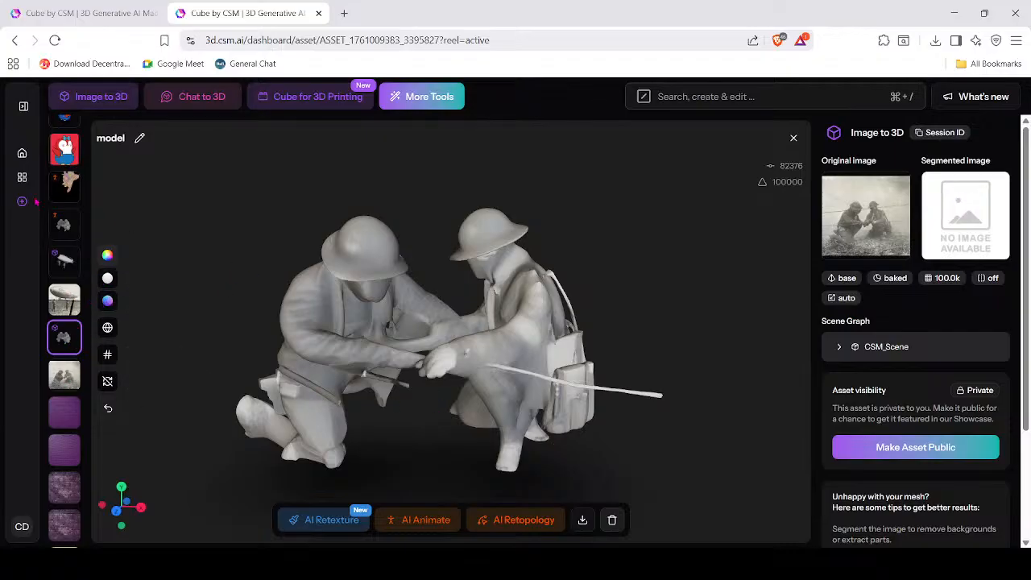
pyautogui.click(22, 177)
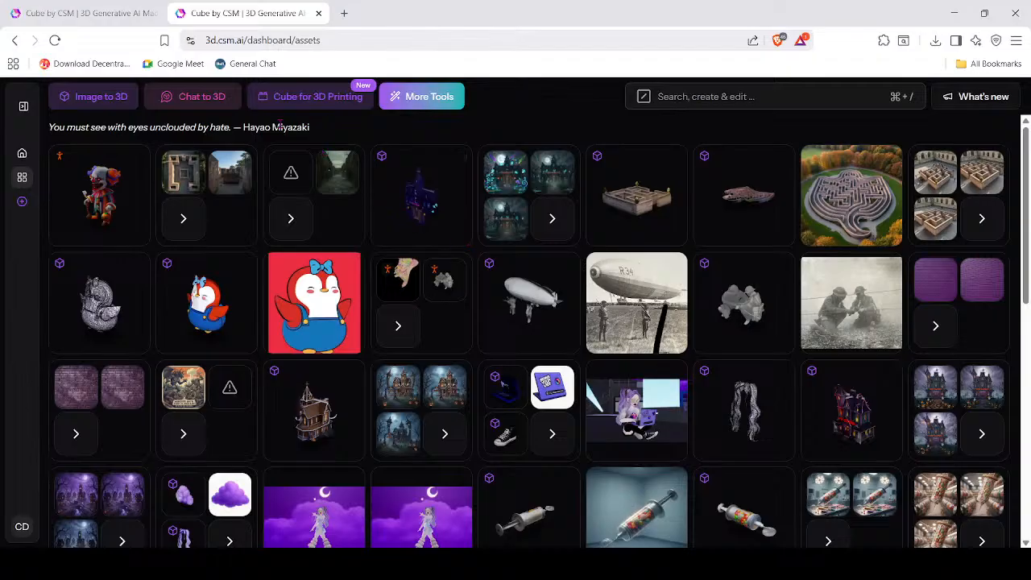
pyautogui.click(193, 98)
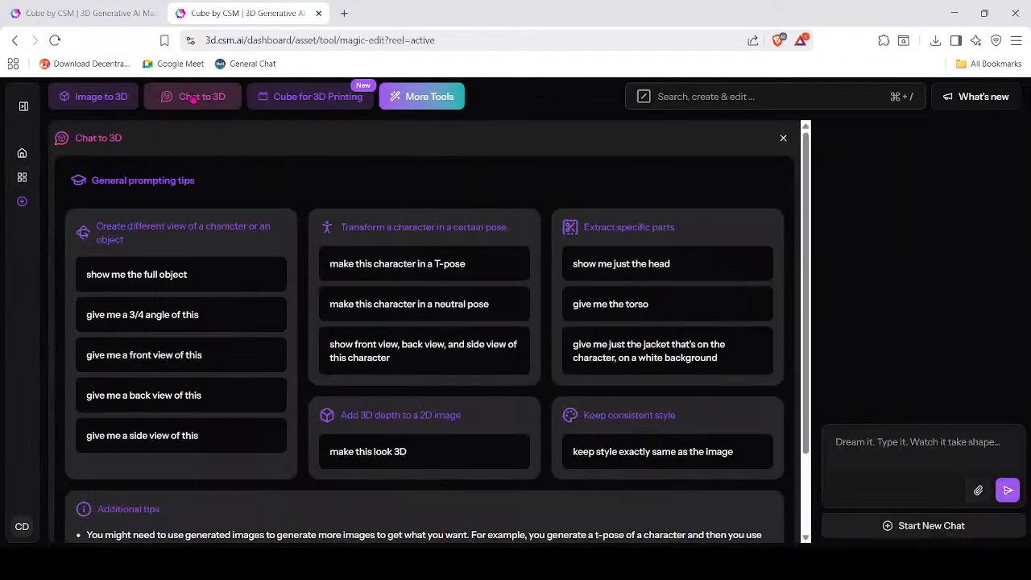
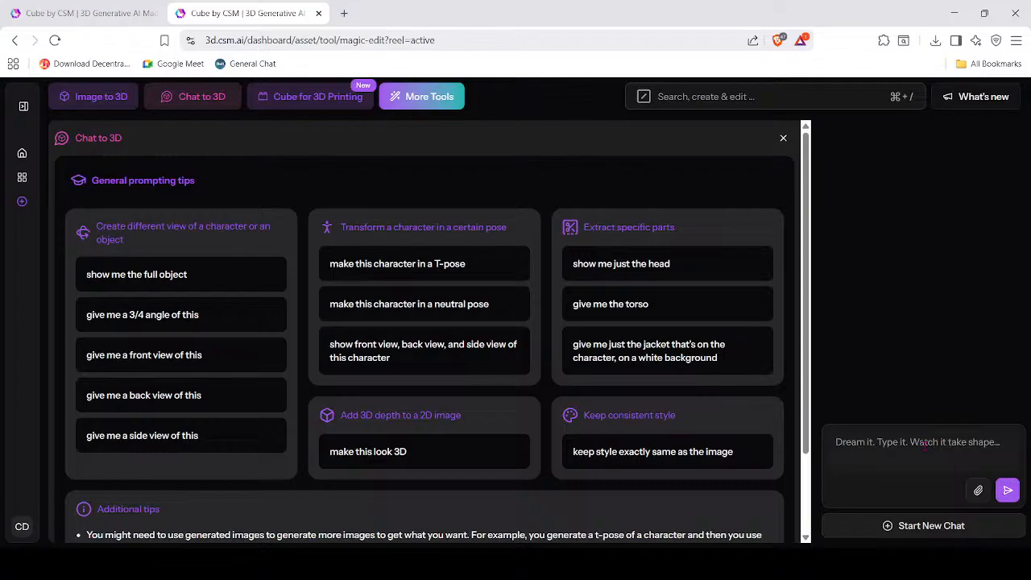
# Submit the Chat to 3D prompt 'Fancy vintage scarlet curtain' to generate a red curtain image.
pyautogui.write('Fa')
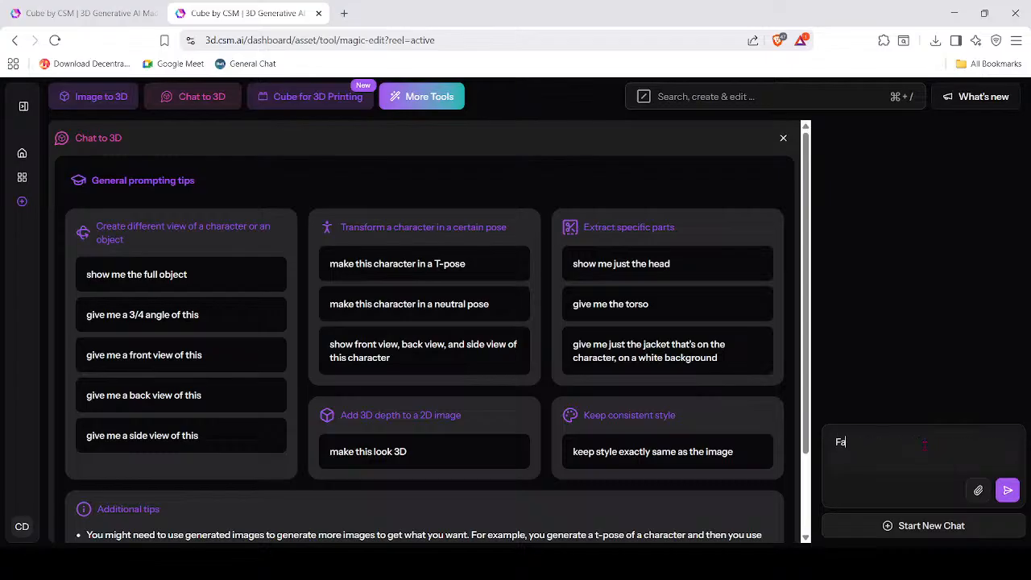
pyautogui.write('ncy vintage hotel')
pyautogui.press('BackSpace')
pyautogui.press('BackSpace')
pyautogui.press('BackSpace')
pyautogui.press('BackSpace')
pyautogui.press('BackSpace')
pyautogui.write('scarle*t curtain')
pyautogui.press('Delete')
pyautogui.click(1007, 489)
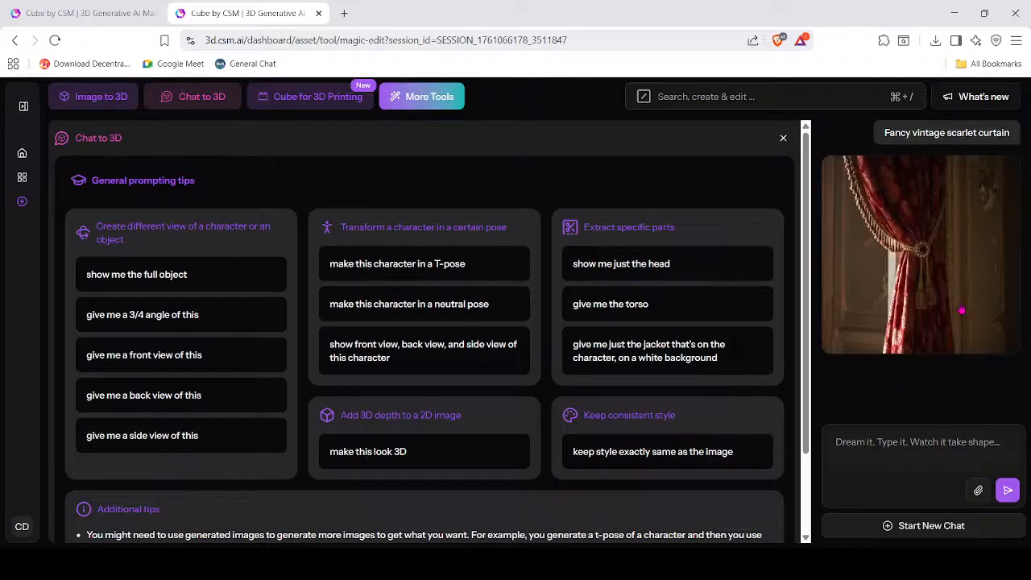
# In a new chat, generate 'red vintage wallpaper' and download the resulting Elegant Damask Pattern image.
pyautogui.click(920, 525)
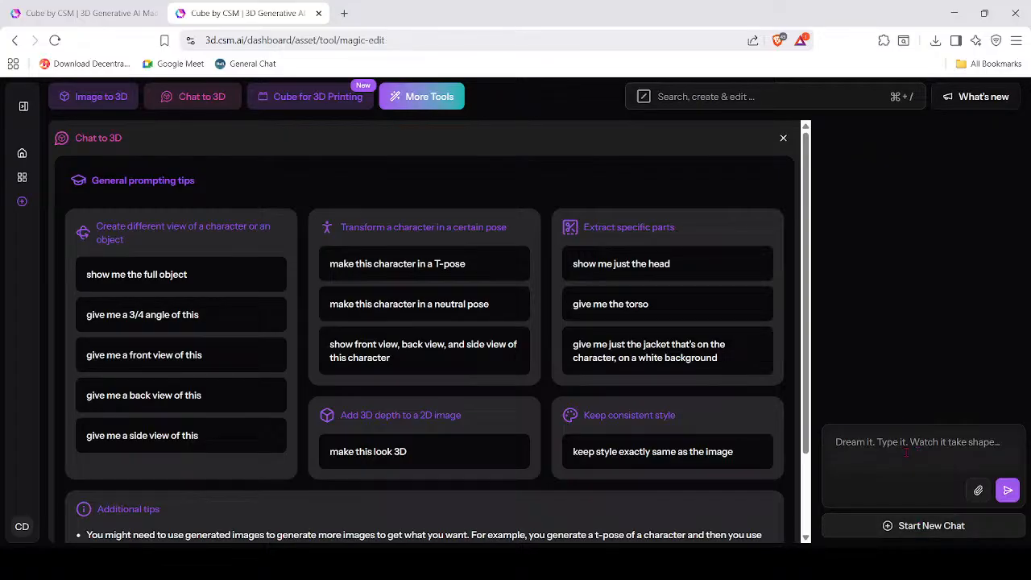
pyautogui.write('red ')
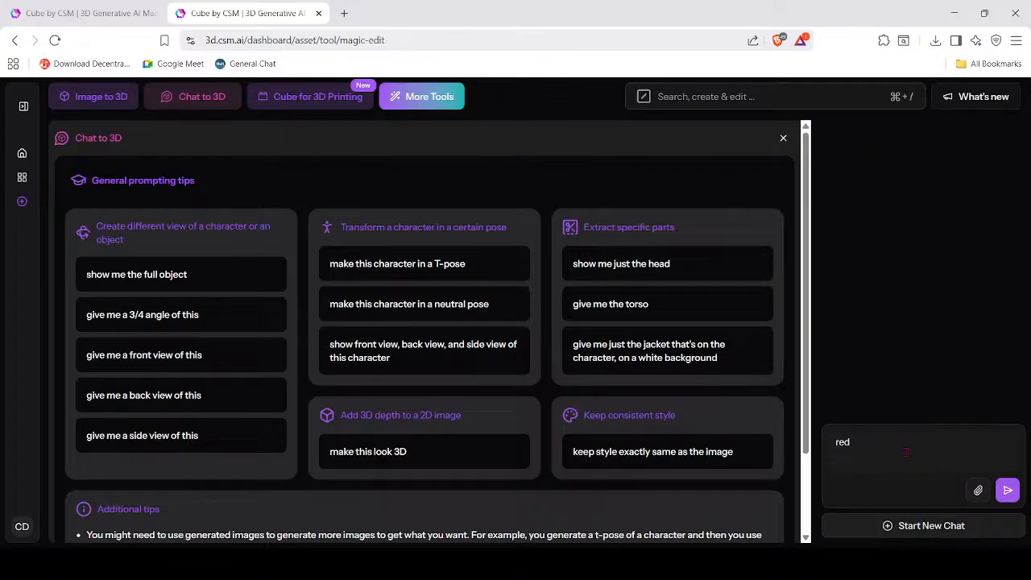
pyautogui.write('vintage wallpaper')
pyautogui.press('Return')
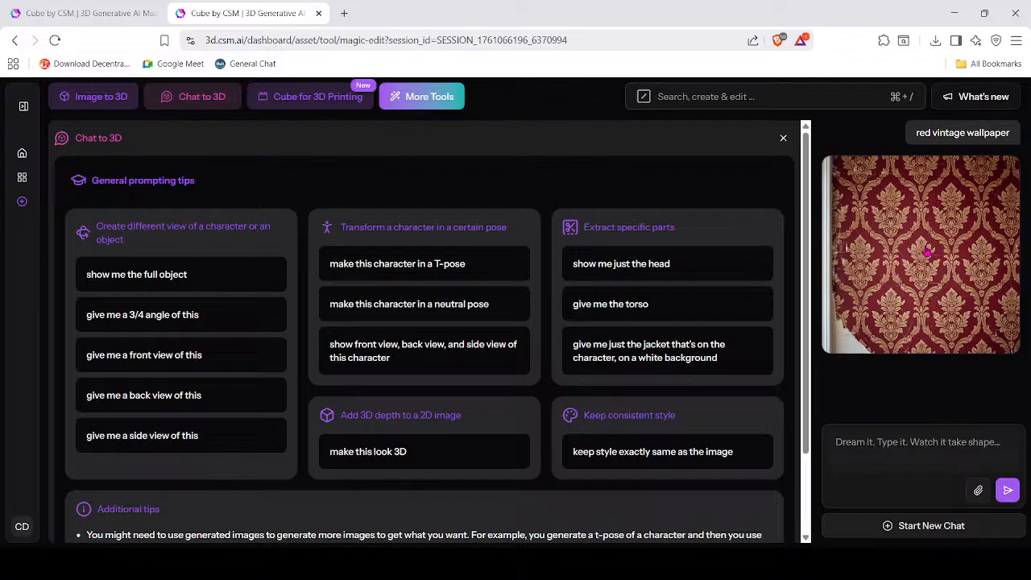
pyautogui.click(928, 248)
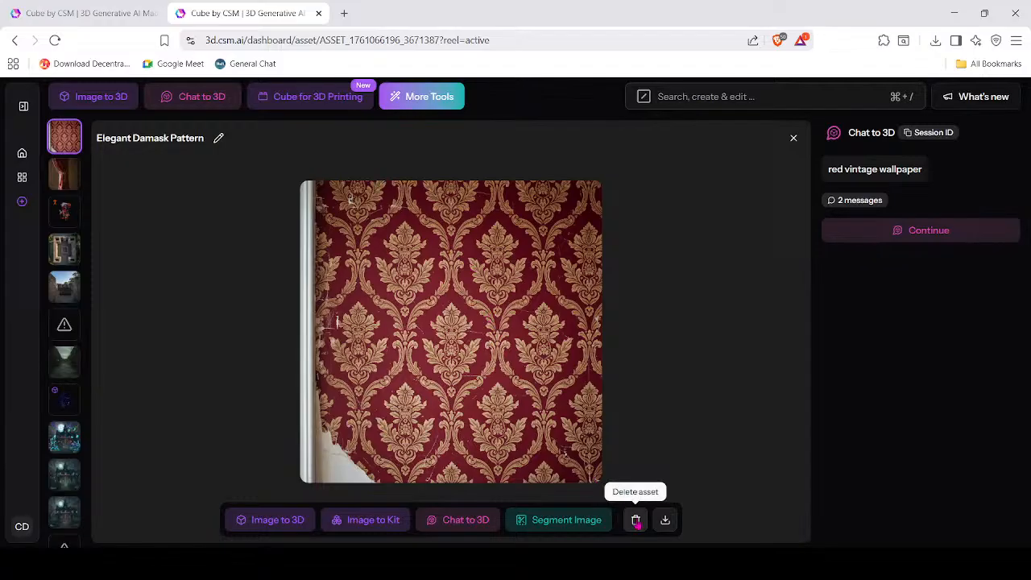
pyautogui.click(662, 522)
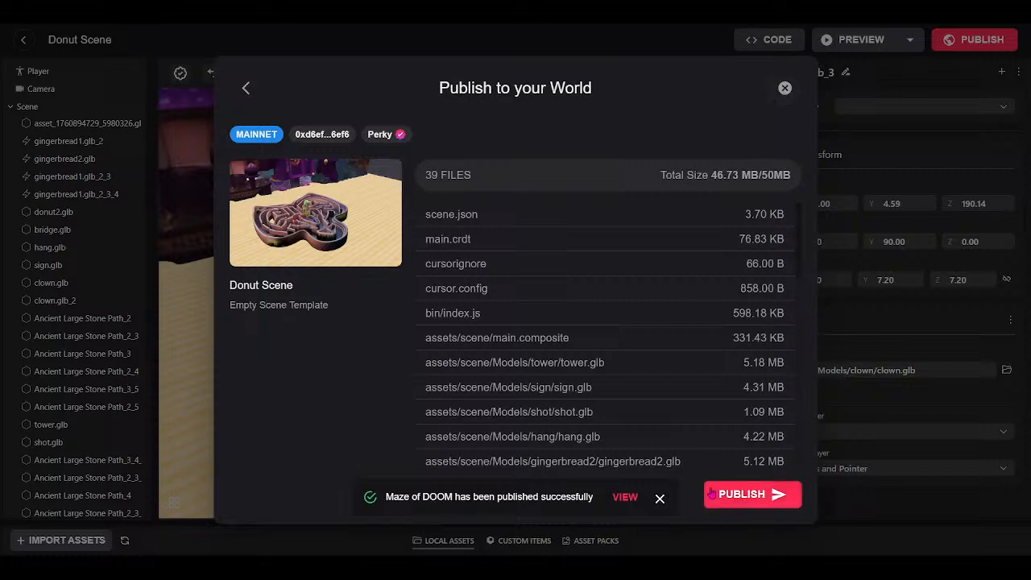
# Close the Publish to World dialog and its success notice, turning the view away from the maze.
pyautogui.click(784, 88)
pyautogui.click(660, 500)
pyautogui.moveTo(653, 439); pyautogui.dragTo(426, 357)
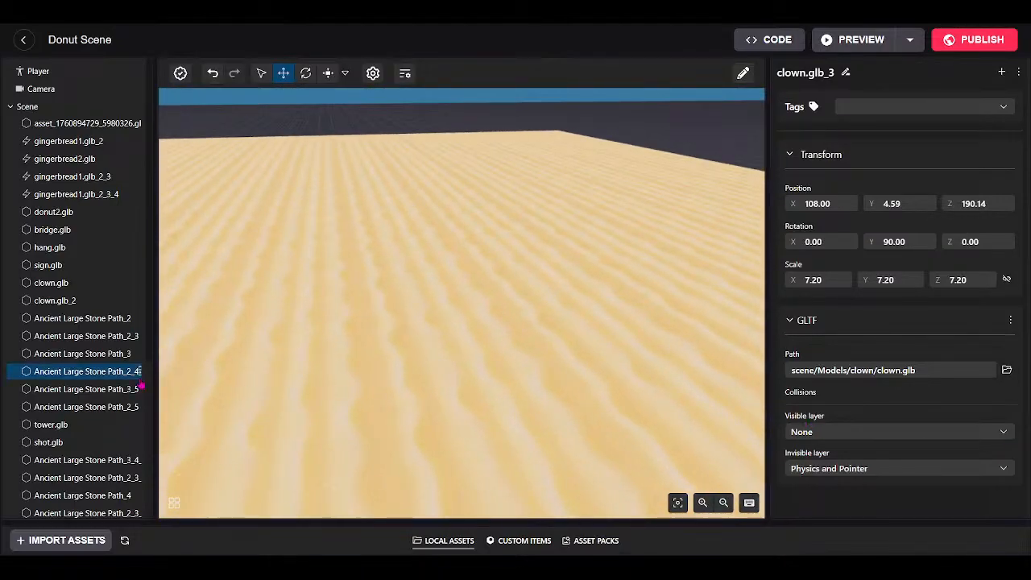
# Enlarge the bottom assets panel and show the asset packs list (Cyberpunk, Fantasy, Gallery, Halloween, Pirates).
pyautogui.moveTo(285, 521); pyautogui.dragTo(288, 438)
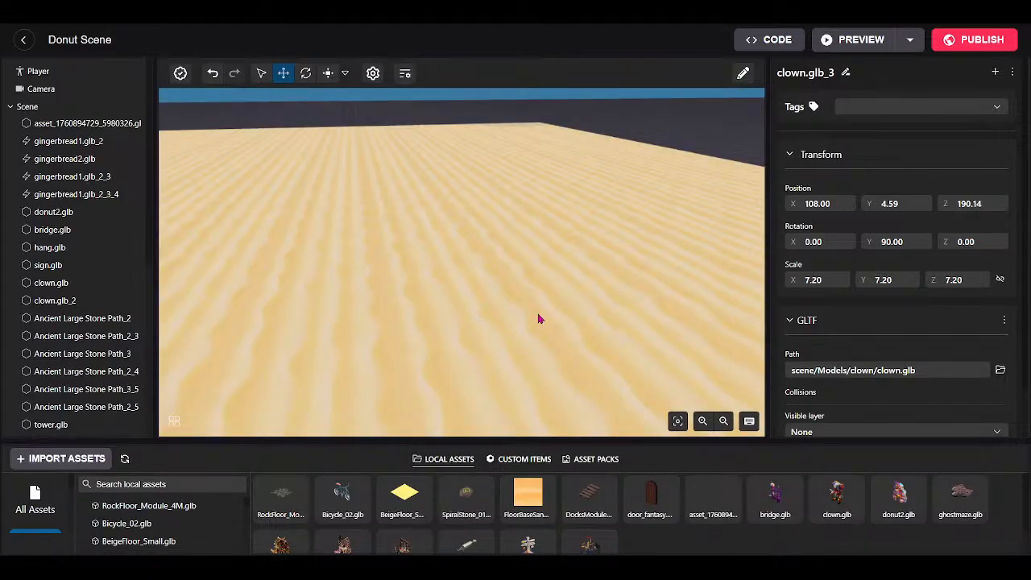
pyautogui.scroll(2, 497, 287)
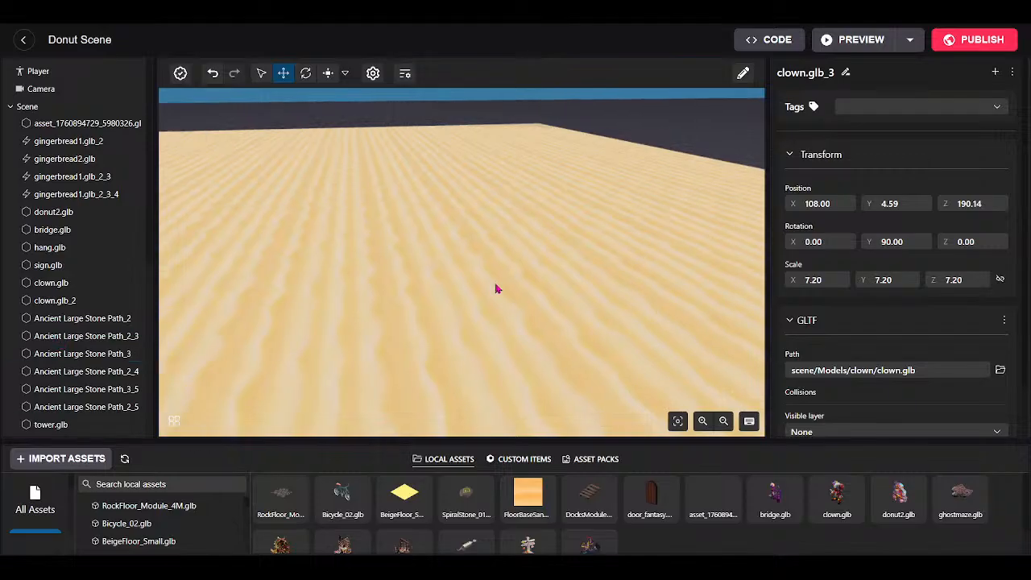
pyautogui.scroll(-4, 444, 280)
pyautogui.scroll(-2, 725, 87)
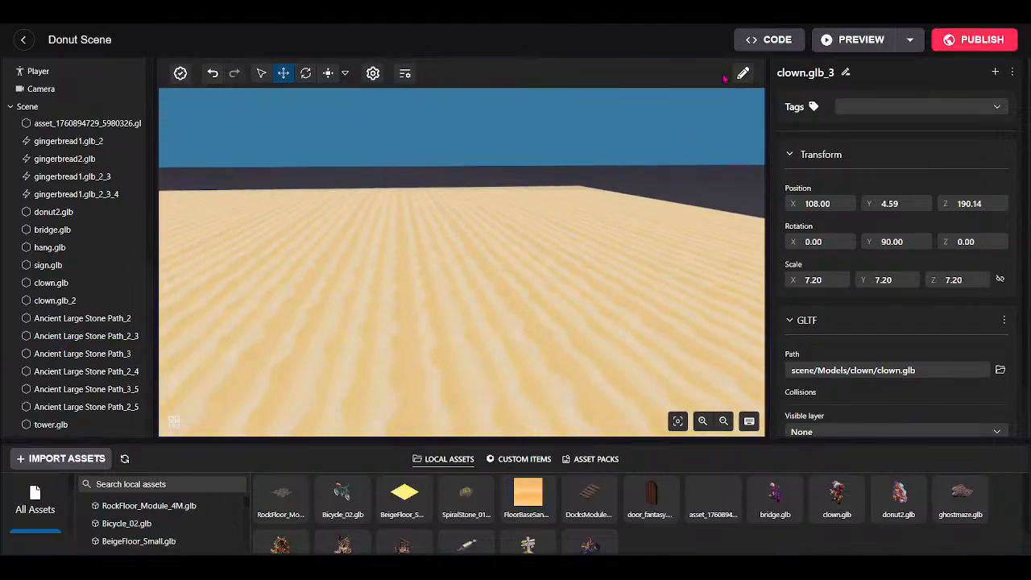
pyautogui.scroll(-2, 419, 332)
pyautogui.scroll(3, 451, 334)
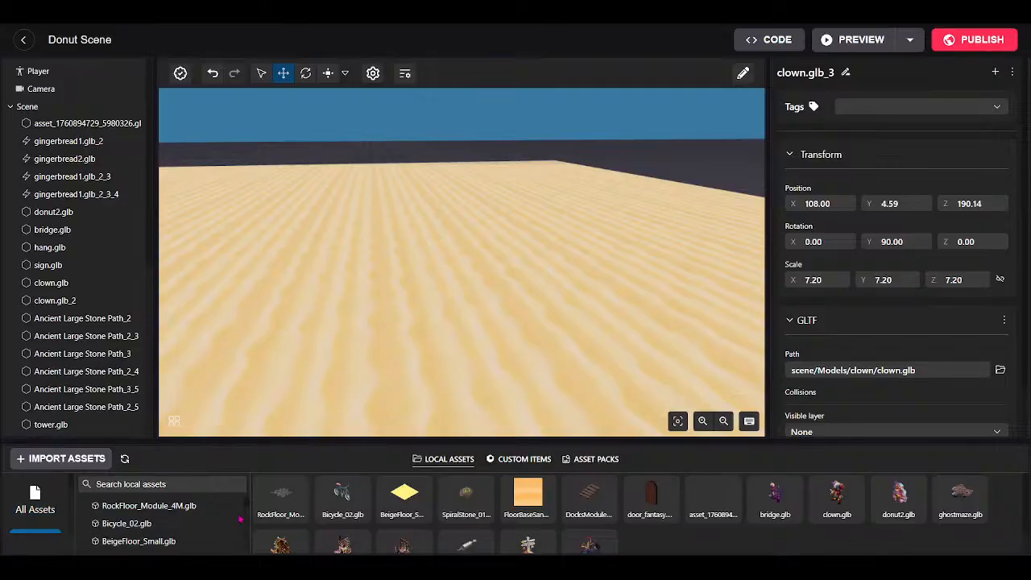
pyautogui.moveTo(326, 443); pyautogui.dragTo(320, 423)
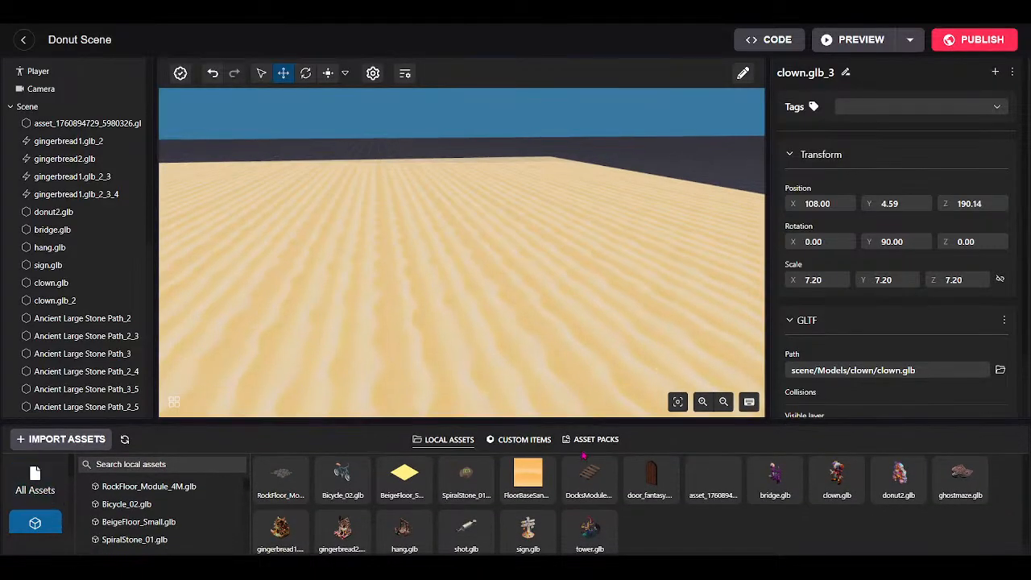
pyautogui.click(594, 441)
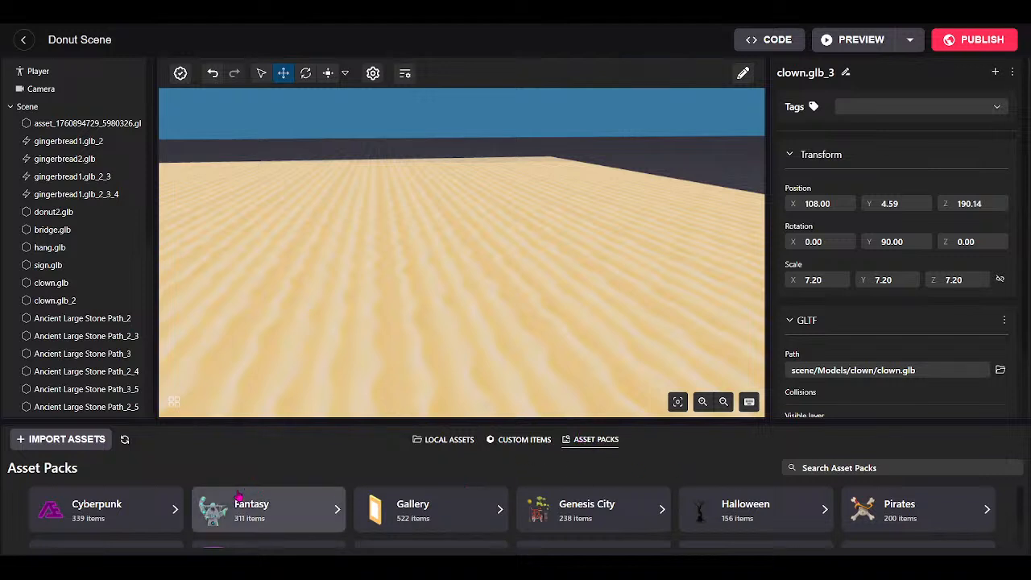
# Drag the Image item from Smart Items' MEDIA section into the scene, then shrink the panel back down.
pyautogui.scroll(-1, 274, 519)
pyautogui.click(278, 526)
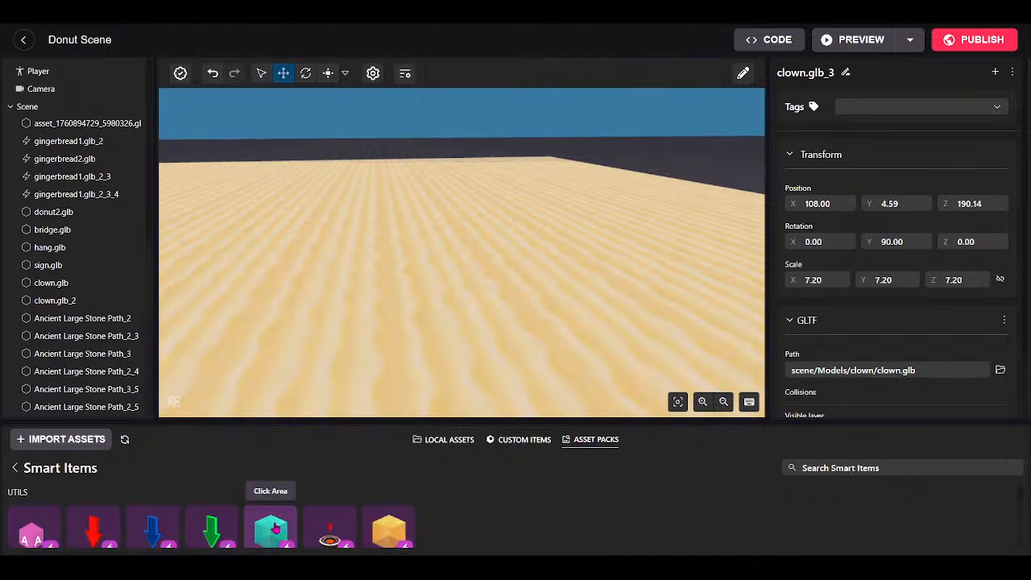
pyautogui.moveTo(626, 420); pyautogui.dragTo(626, 287)
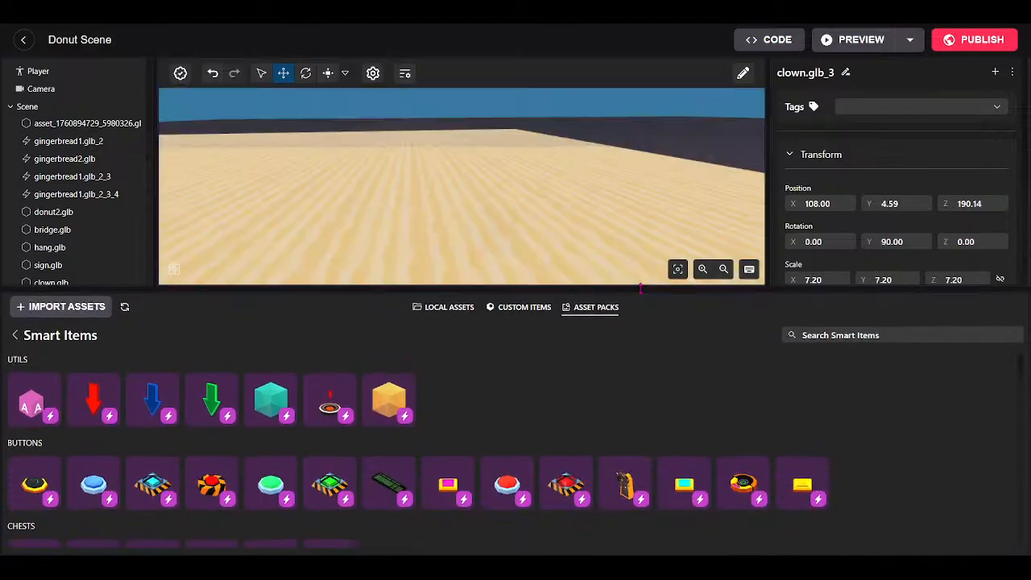
pyautogui.scroll(-5, 270, 419)
pyautogui.scroll(-10, 100, 419)
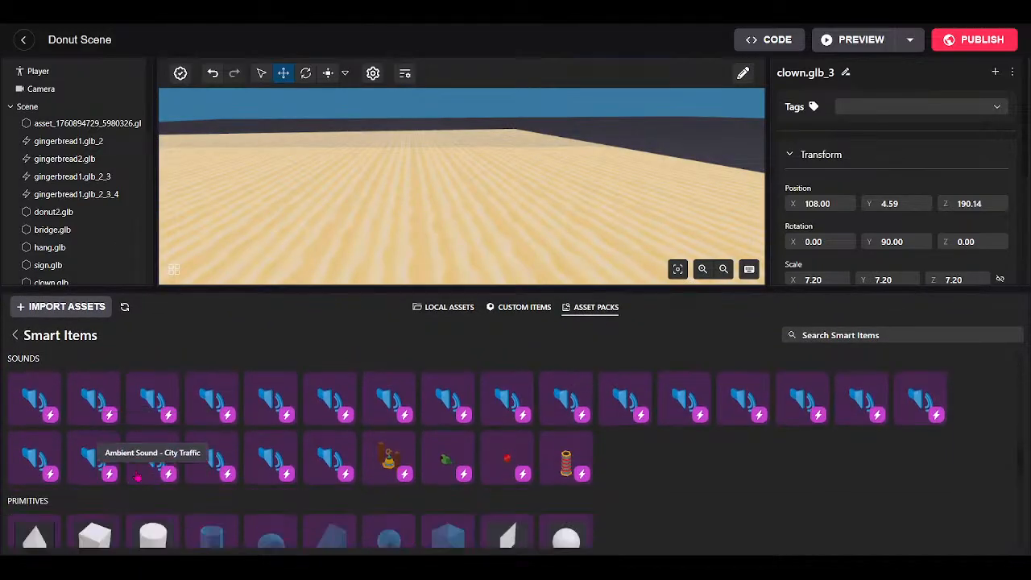
pyautogui.moveTo(107, 435)
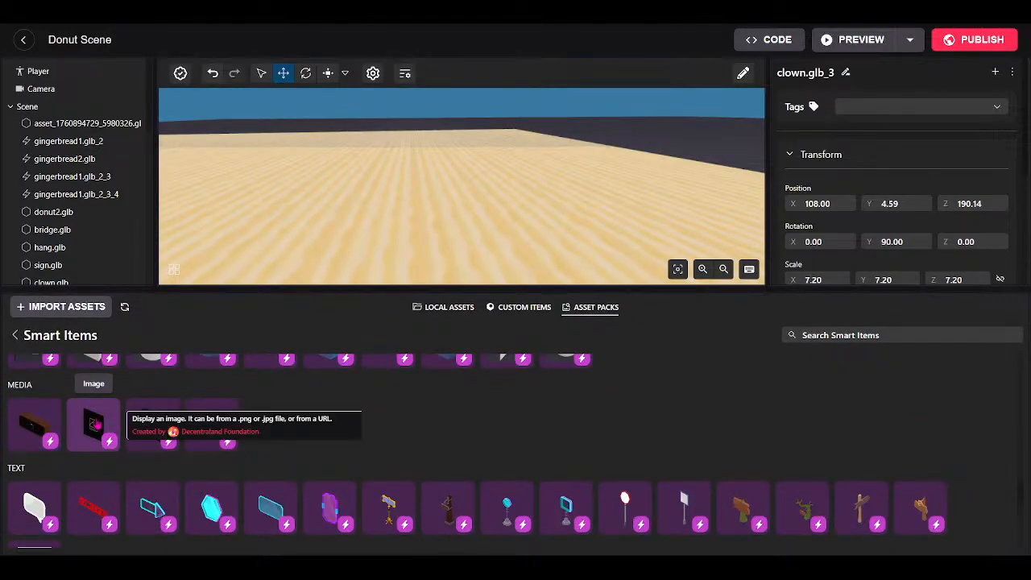
pyautogui.moveTo(95, 422); pyautogui.dragTo(553, 245)
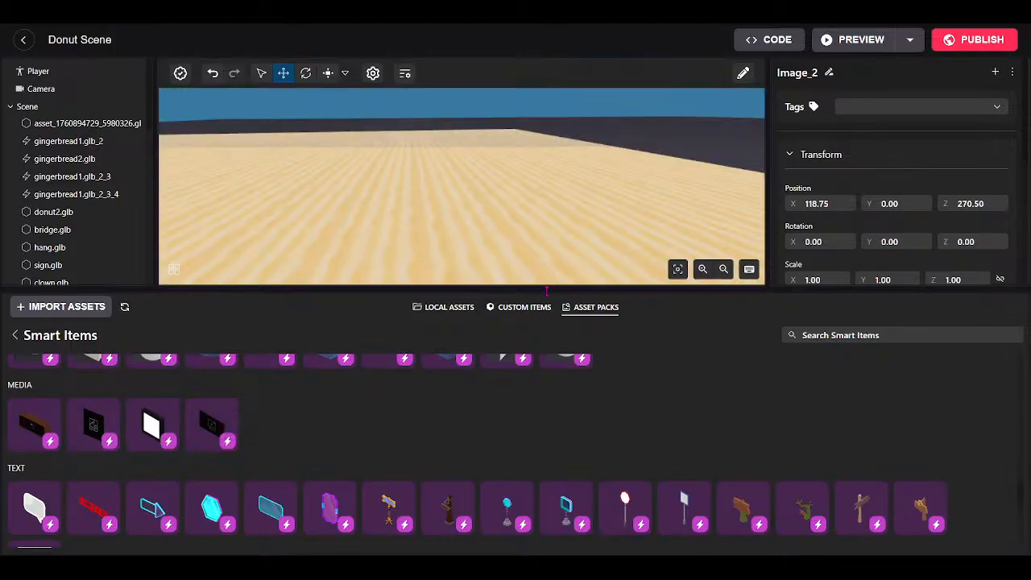
pyautogui.moveTo(546, 287); pyautogui.dragTo(550, 497)
pyautogui.moveTo(588, 374); pyautogui.dragTo(471, 415, button='right')
pyautogui.scroll(-5, 56, 363)
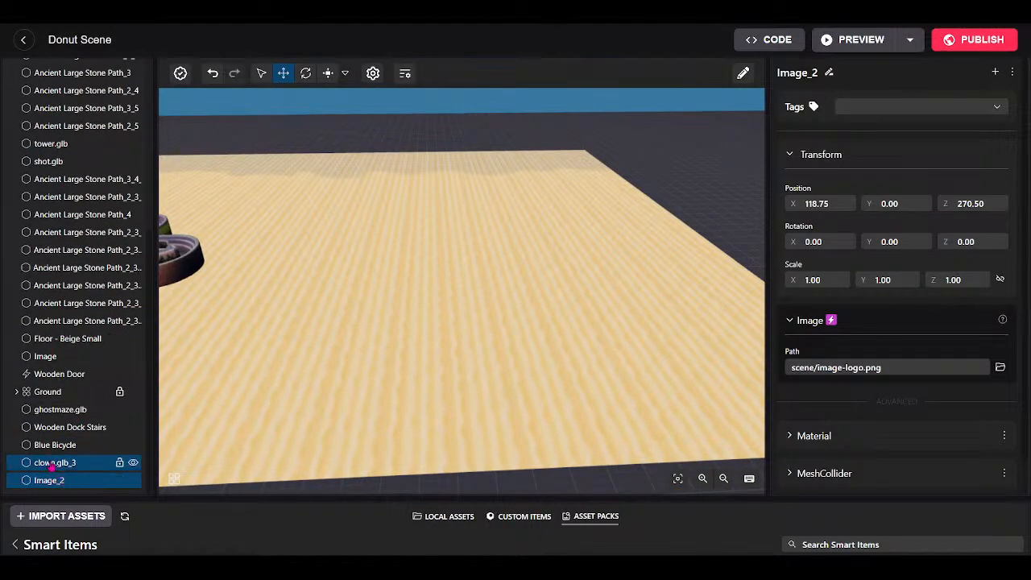
# Select Image_2 and raise it to Position Y 2.00, at X 118.75, Z 270.50.
pyautogui.doubleClick(48, 462)
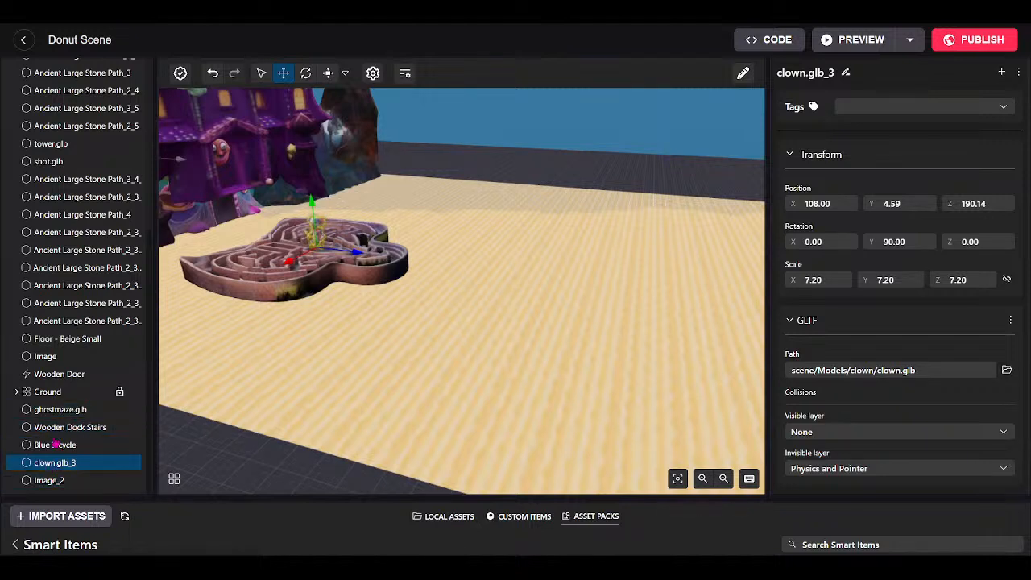
pyautogui.click(120, 444)
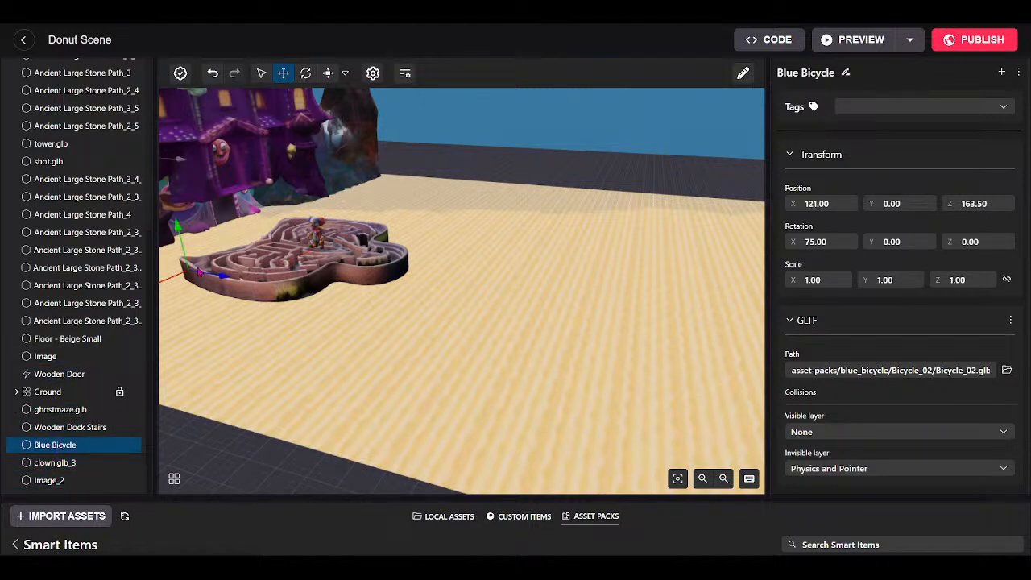
pyautogui.click(50, 481)
pyautogui.moveTo(379, 394); pyautogui.dragTo(557, 430)
pyautogui.press('w')
pyautogui.press('w')
pyautogui.moveTo(505, 293); pyautogui.dragTo(529, 132)
pyautogui.moveTo(554, 306); pyautogui.dragTo(432, 253)
pyautogui.moveTo(624, 366); pyautogui.dragTo(393, 359)
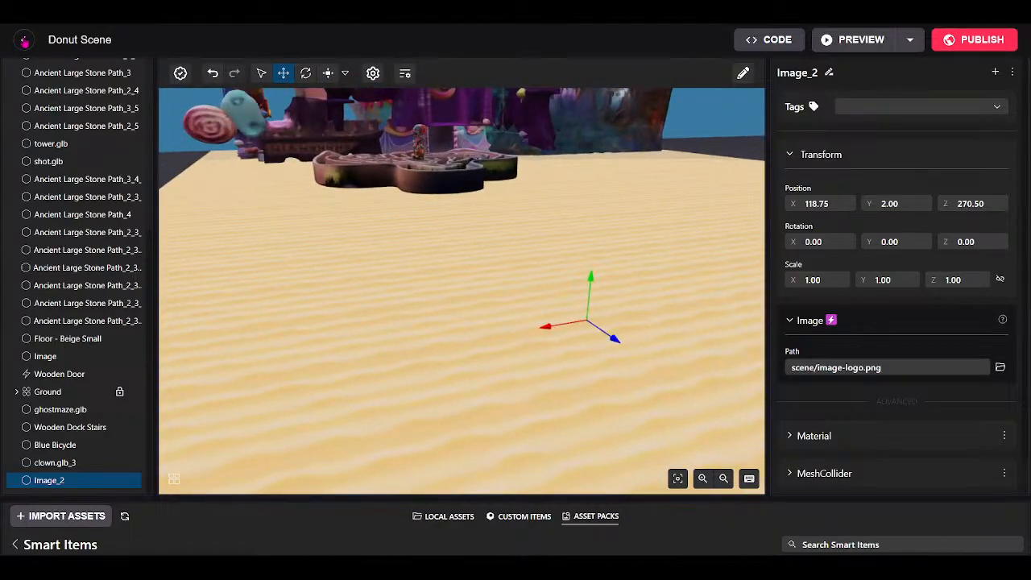
# Reopen the Donut Scene from My Scenes and fly the camera toward the donut building.
pyautogui.click(24, 40)
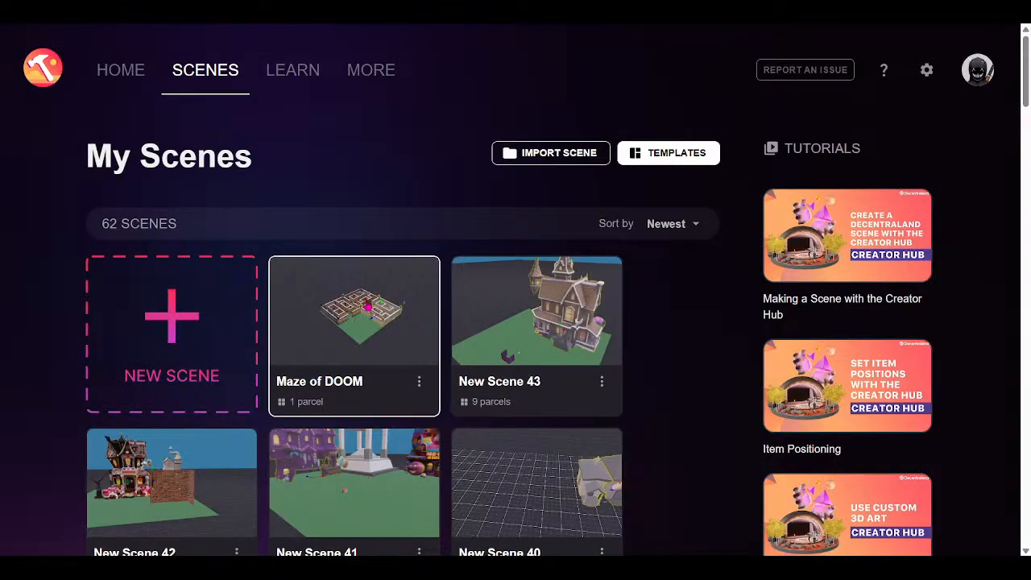
pyautogui.scroll(-5, 414, 373)
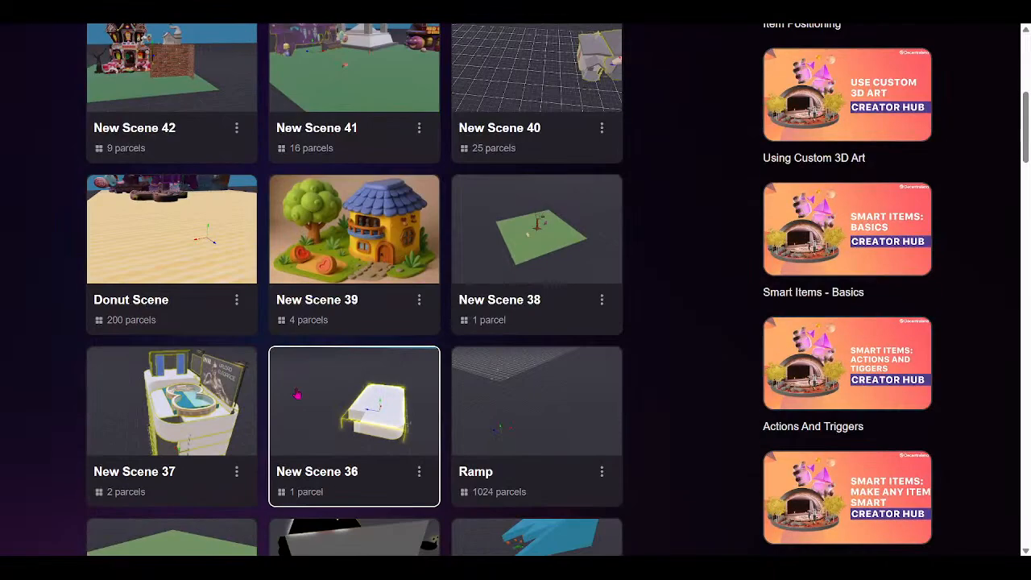
pyautogui.click(194, 251)
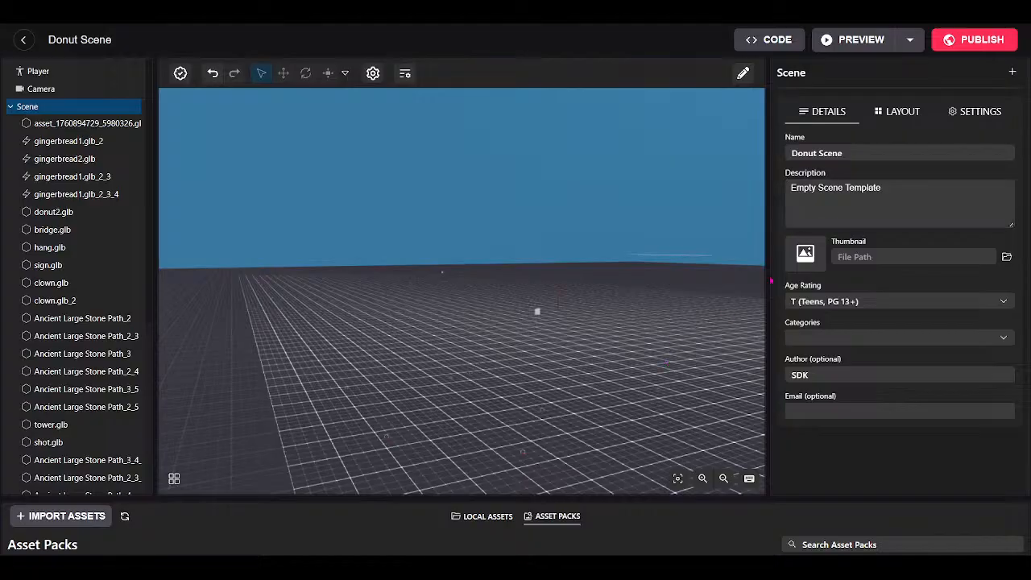
pyautogui.press('d')
pyautogui.moveTo(674, 305); pyautogui.dragTo(504, 419, button='right')
pyautogui.press('w')
# Raise the grey image panel to Y 2.75 with the Move tool.
pyautogui.click(395, 382)
pyautogui.moveTo(392, 375); pyautogui.dragTo(613, 299, button='right')
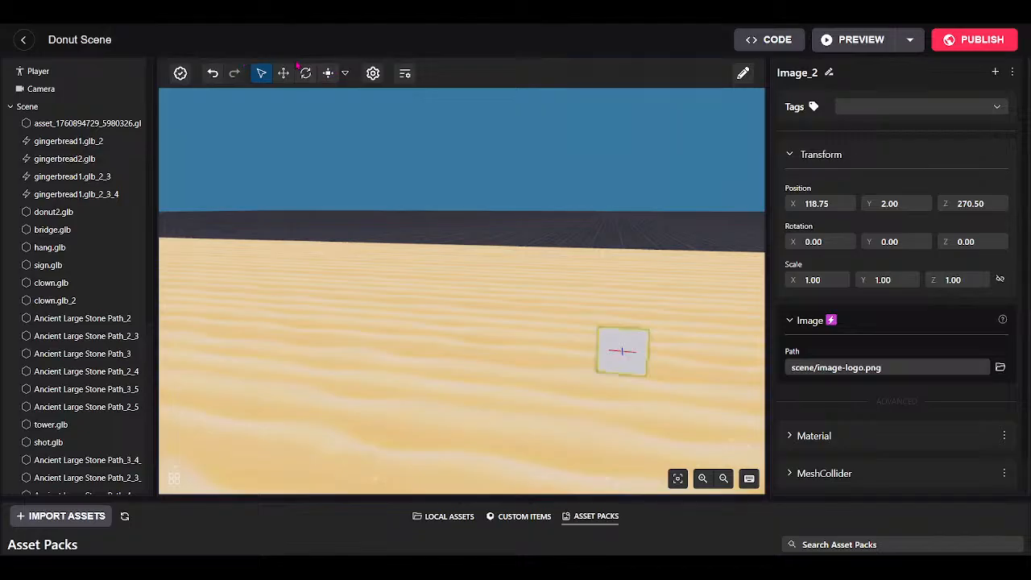
pyautogui.click(282, 74)
pyautogui.moveTo(628, 306); pyautogui.dragTo(621, 274)
pyautogui.moveTo(655, 314); pyautogui.dragTo(415, 366, button='right')
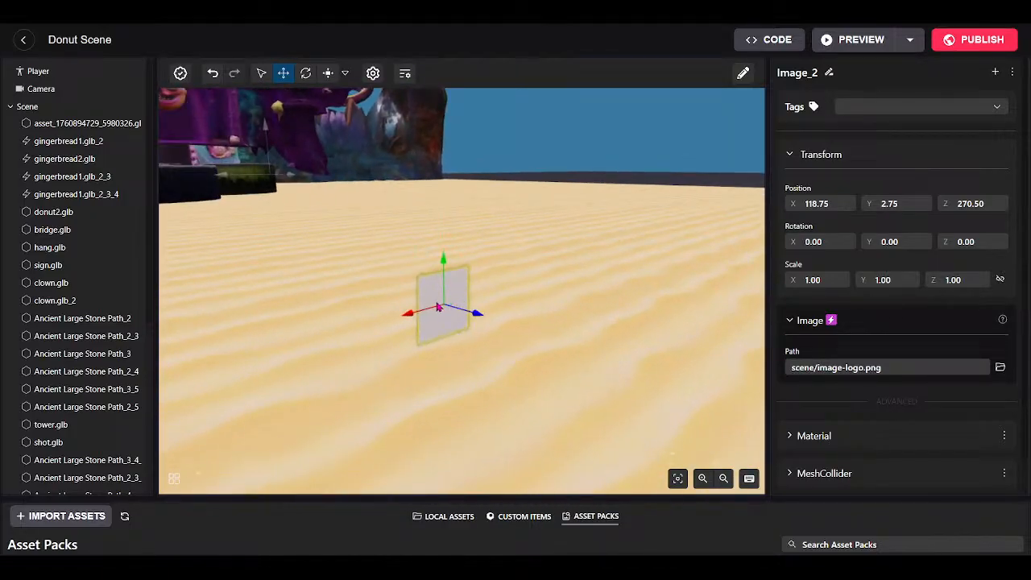
# Set the panel's image to wallpaper.png and scale it to 3.40 × 2.50 × 2.10.
pyautogui.click(328, 73)
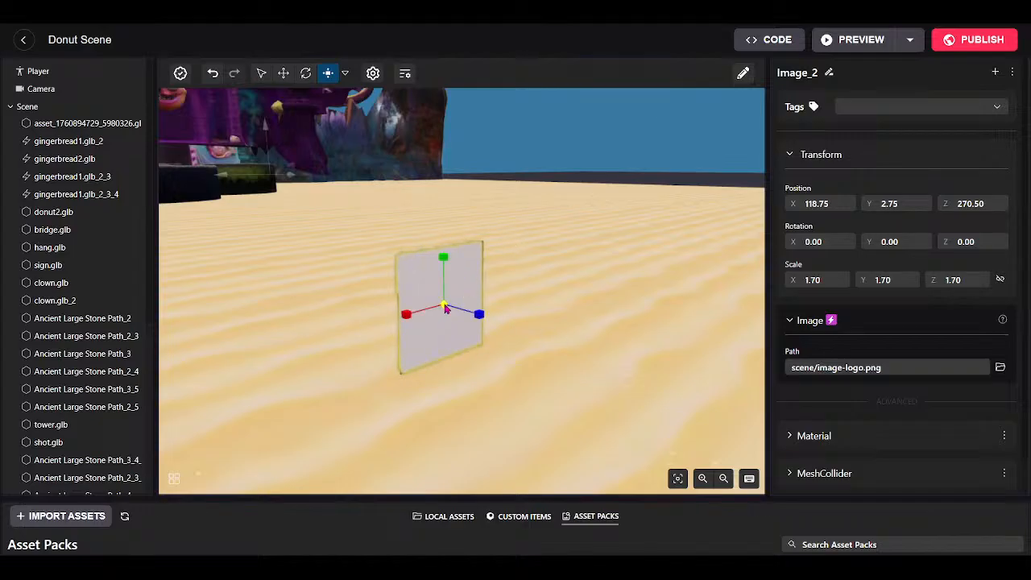
pyautogui.moveTo(445, 306); pyautogui.dragTo(545, 192)
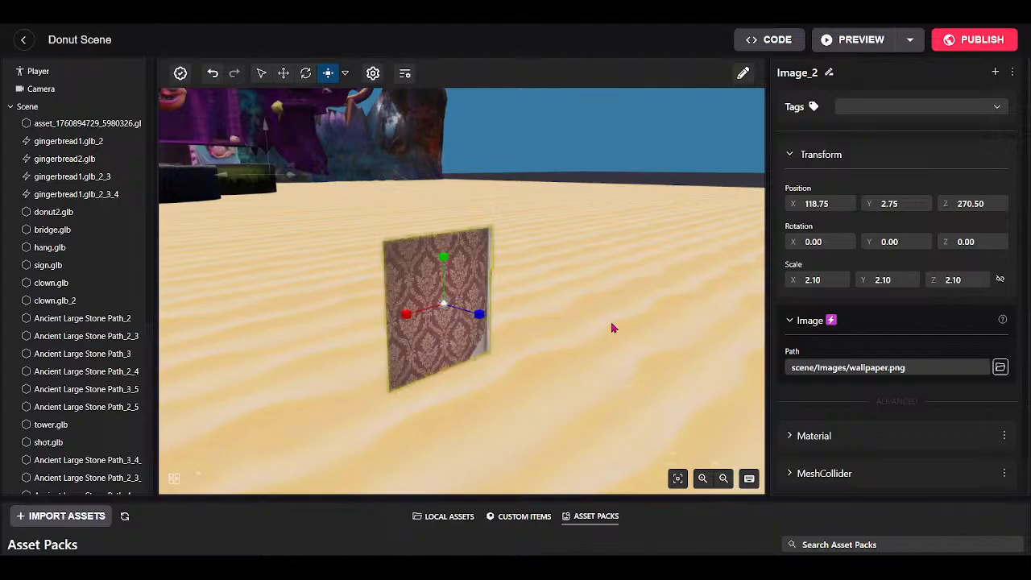
pyautogui.moveTo(612, 323); pyautogui.dragTo(293, 331)
pyautogui.scroll(5, 338, 331)
pyautogui.moveTo(414, 284); pyautogui.dragTo(548, 307)
pyautogui.scroll(-5, 585, 333)
pyautogui.scroll(5, 408, 400)
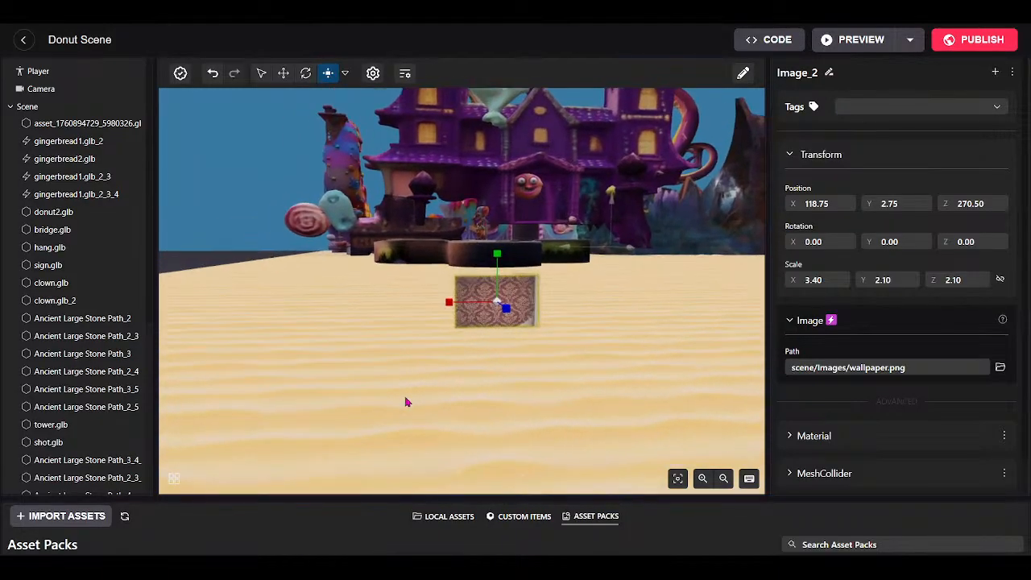
pyautogui.scroll(6, 426, 411)
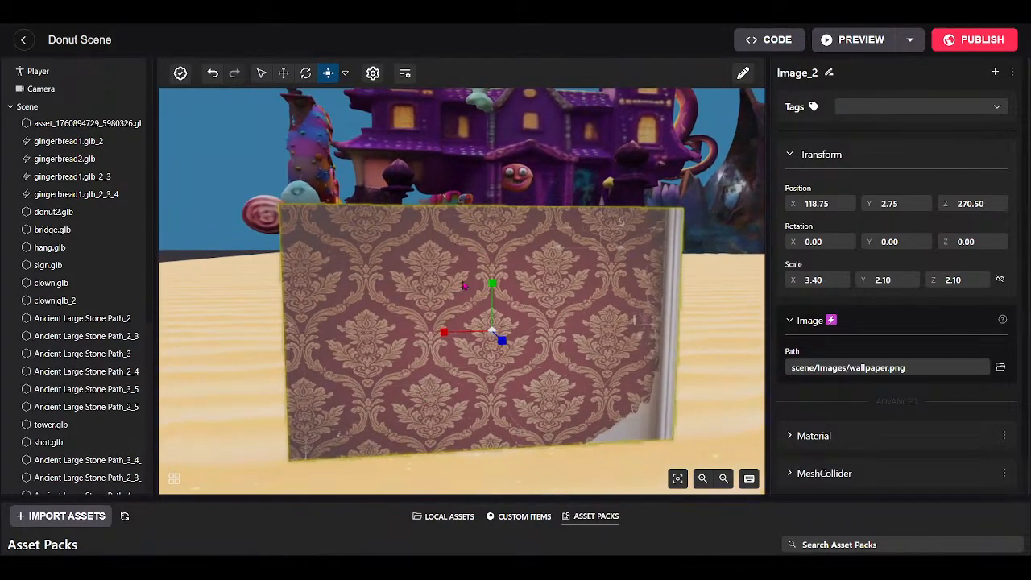
pyautogui.moveTo(491, 283); pyautogui.dragTo(494, 225)
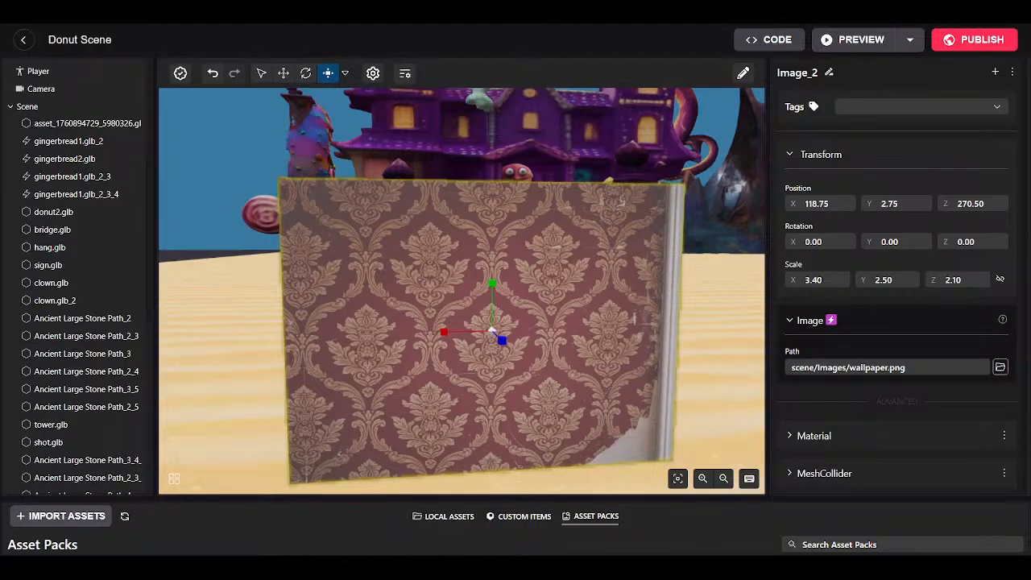
# Change Image_2's path to scene/images/brick.png, check Scene Optimization stats, and undo an accidental height stretch.
pyautogui.doubleClick(897, 430)
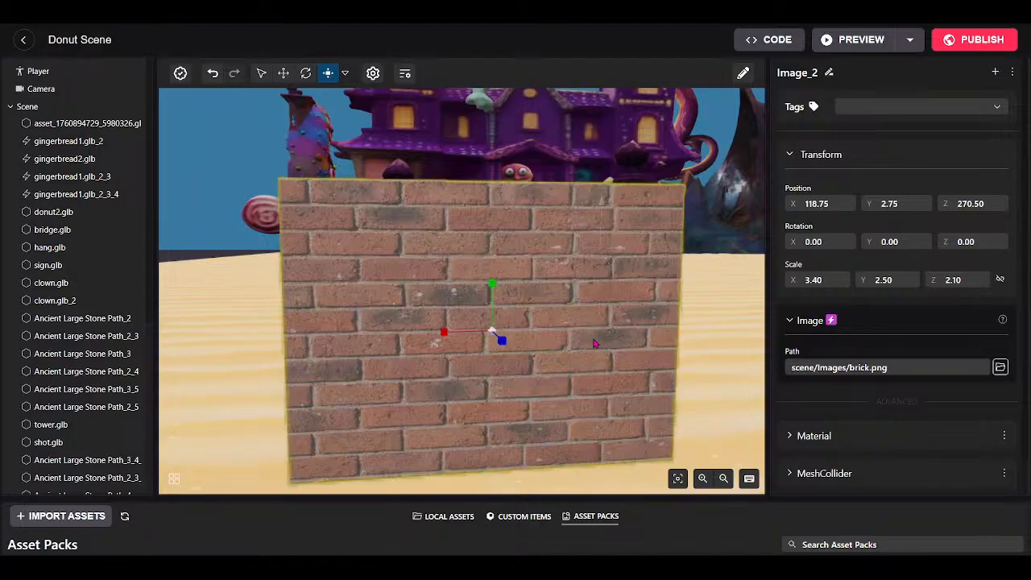
pyautogui.moveTo(507, 283)
pyautogui.mouseDown(button='right')
pyautogui.moveTo(531, 293)
pyautogui.moveTo(507, 283)
pyautogui.mouseUp(button='right')
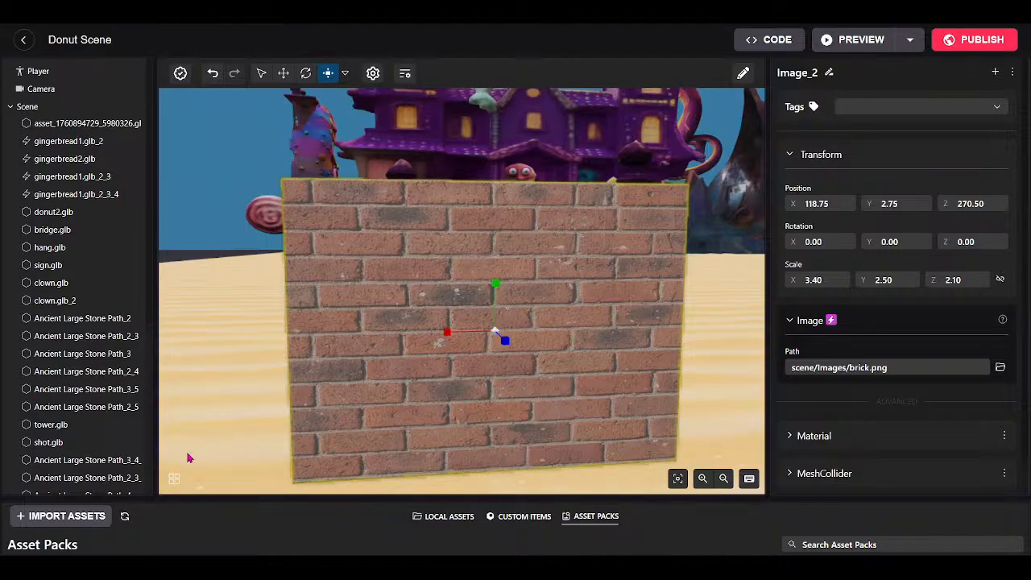
pyautogui.click(174, 480)
pyautogui.click(176, 484)
pyautogui.moveTo(495, 283); pyautogui.dragTo(530, 106)
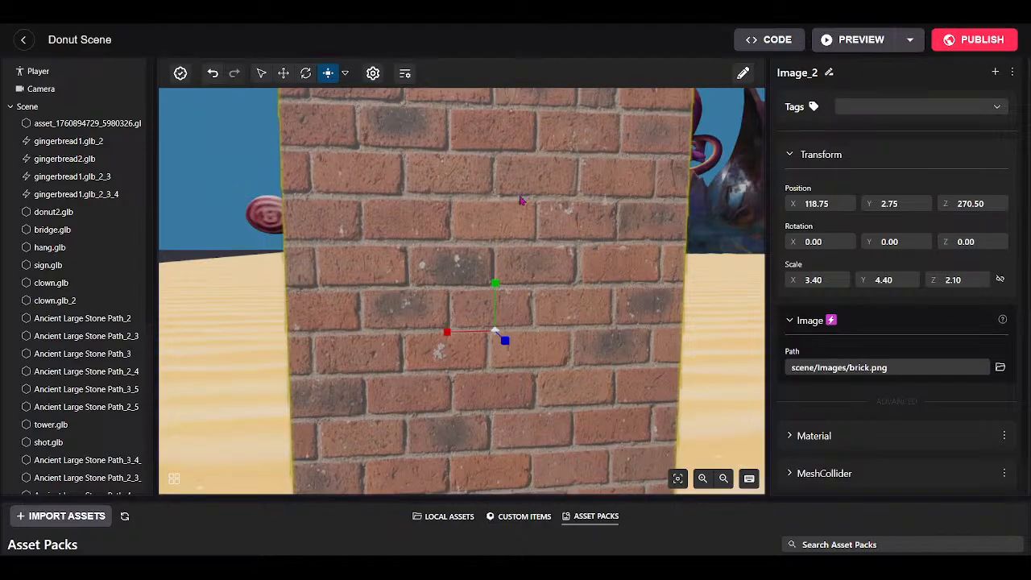
pyautogui.hotkey('ctrl', 'z')
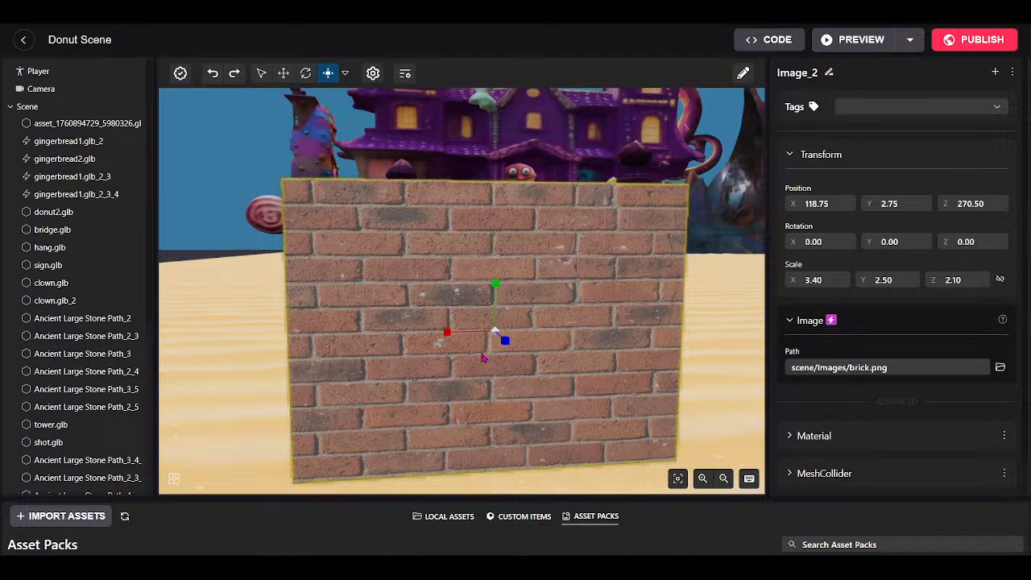
# Orbit around the brick wall and fly toward the donut house.
pyautogui.scroll(-5, 555, 350)
pyautogui.moveTo(559, 422); pyautogui.dragTo(516, 288)
pyautogui.press('w')
pyautogui.press('s')
pyautogui.press('w')
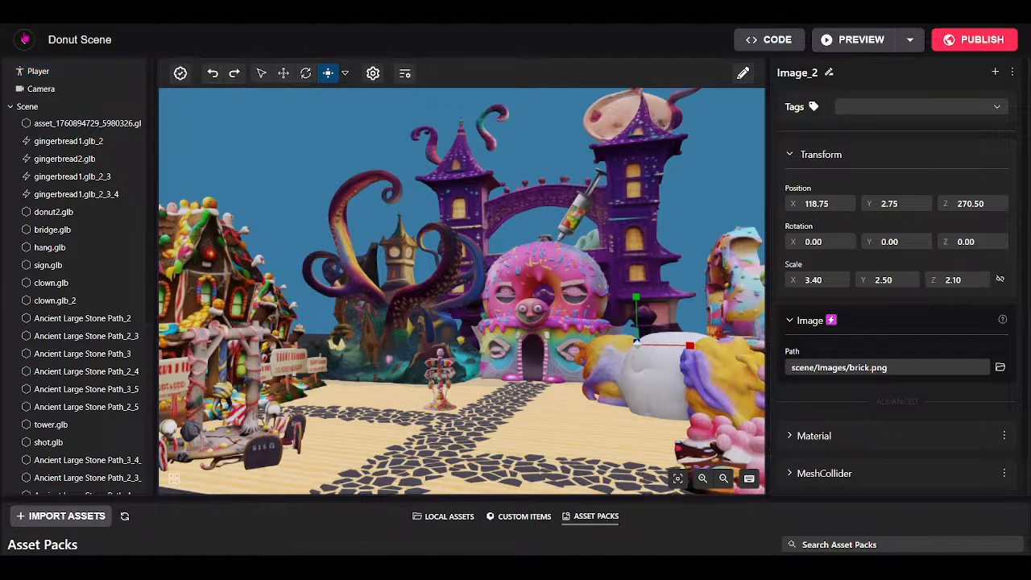
pyautogui.click(24, 39)
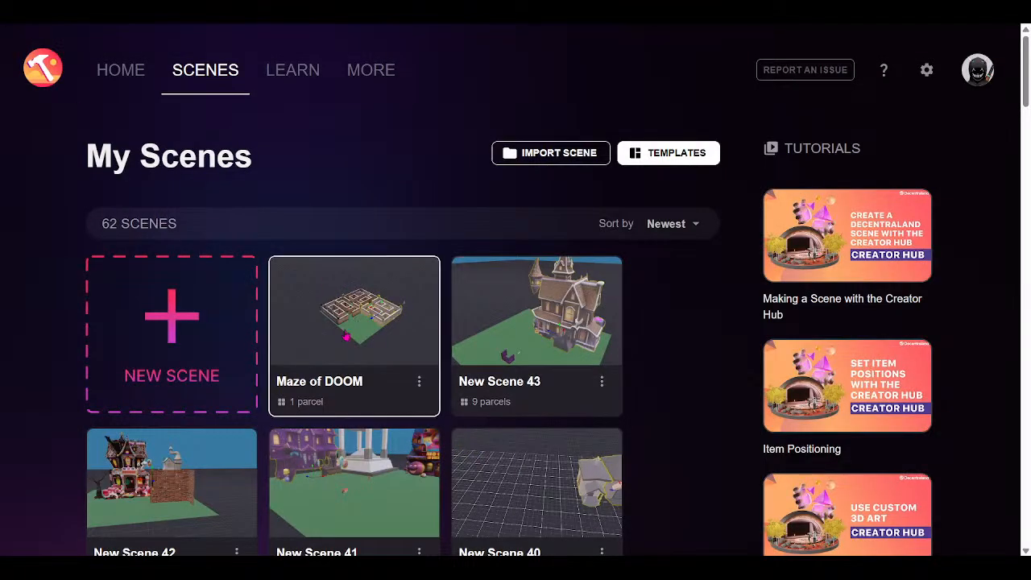
pyautogui.scroll(-3, 346, 338)
pyautogui.scroll(-3, 344, 359)
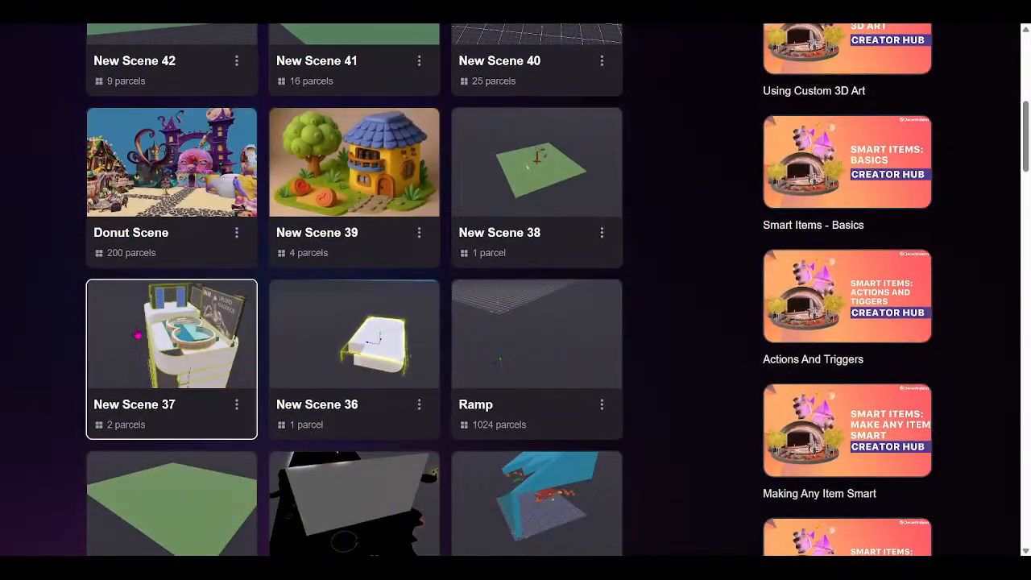
pyautogui.click(107, 335)
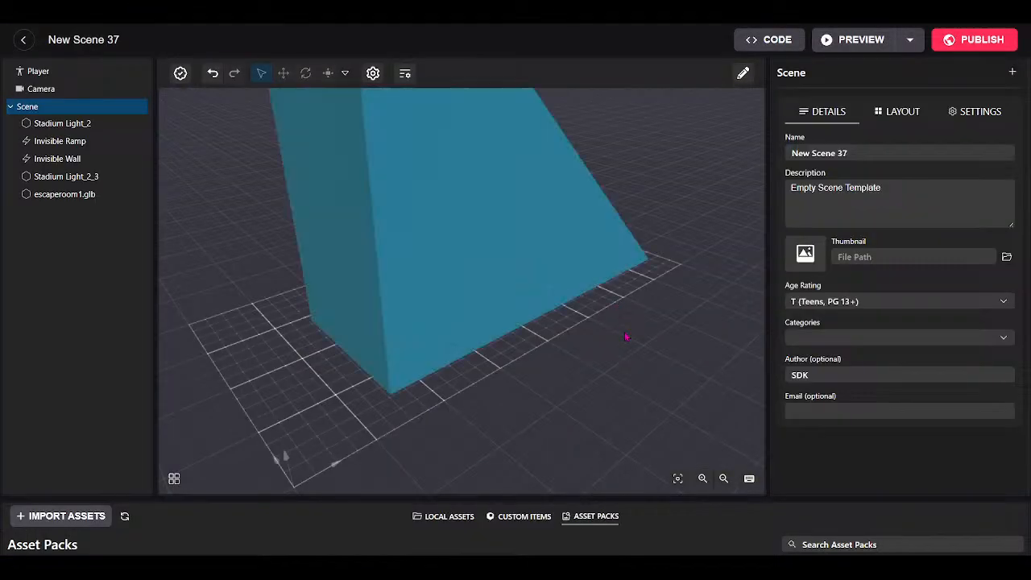
pyautogui.moveTo(638, 355); pyautogui.dragTo(485, 307)
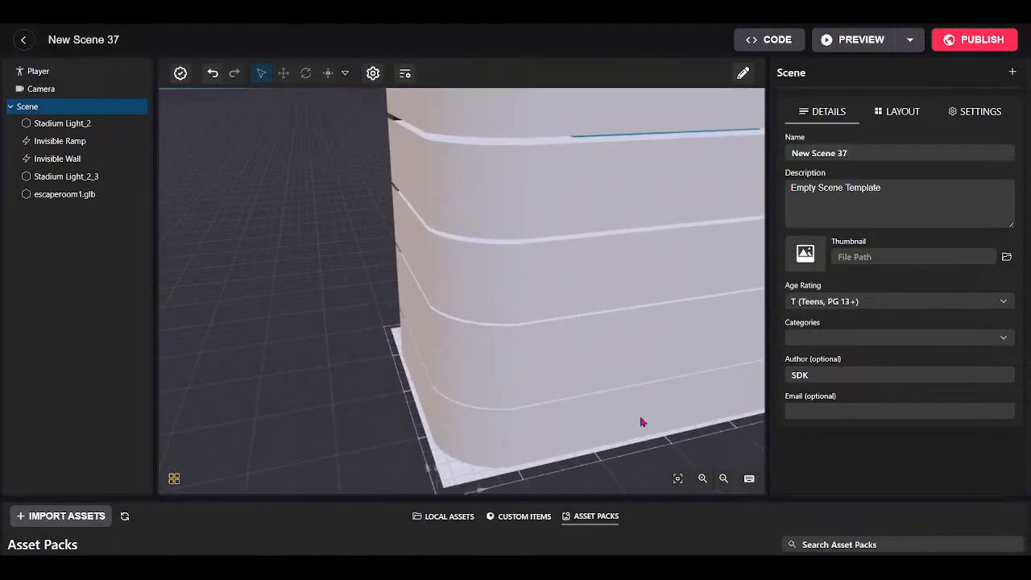
pyautogui.scroll(-2, 636, 414)
pyautogui.scroll(3, 566, 433)
pyautogui.moveTo(416, 366); pyautogui.dragTo(568, 242, button='right')
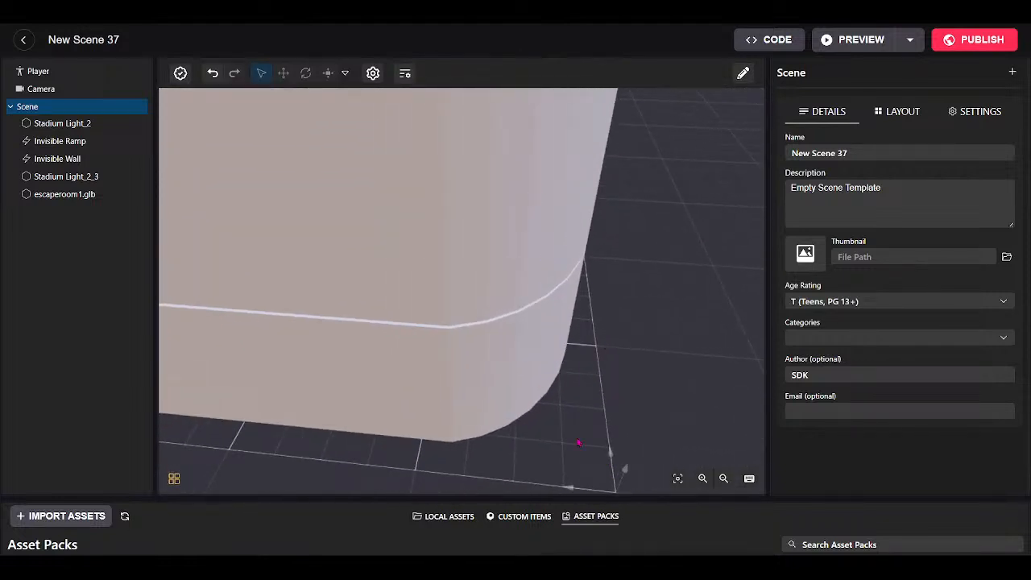
pyautogui.moveTo(578, 442); pyautogui.dragTo(465, 468, button='right')
pyautogui.scroll(2, 465, 469)
pyautogui.moveTo(577, 417); pyautogui.dragTo(641, 414, button='right')
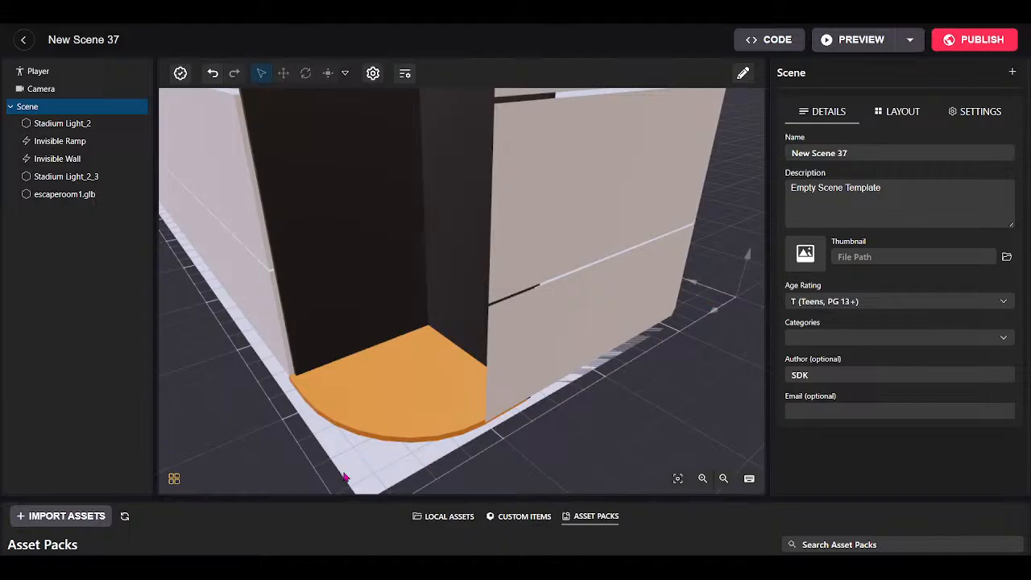
pyautogui.moveTo(492, 459); pyautogui.dragTo(476, 421, button='right')
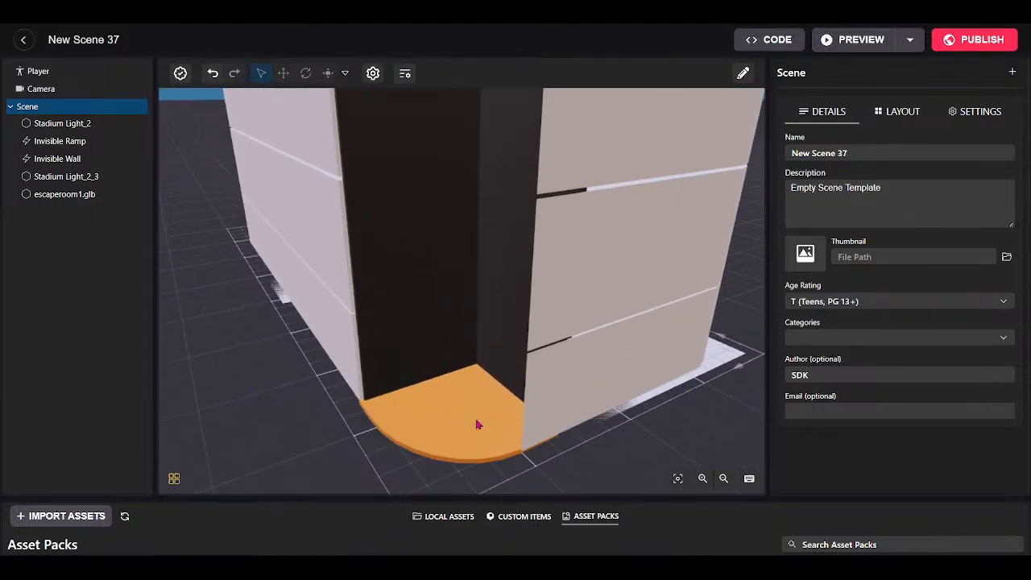
# Leave New Scene 37 and pick the candy-themed Donut Scene from the My Scenes list.
pyautogui.click(23, 42)
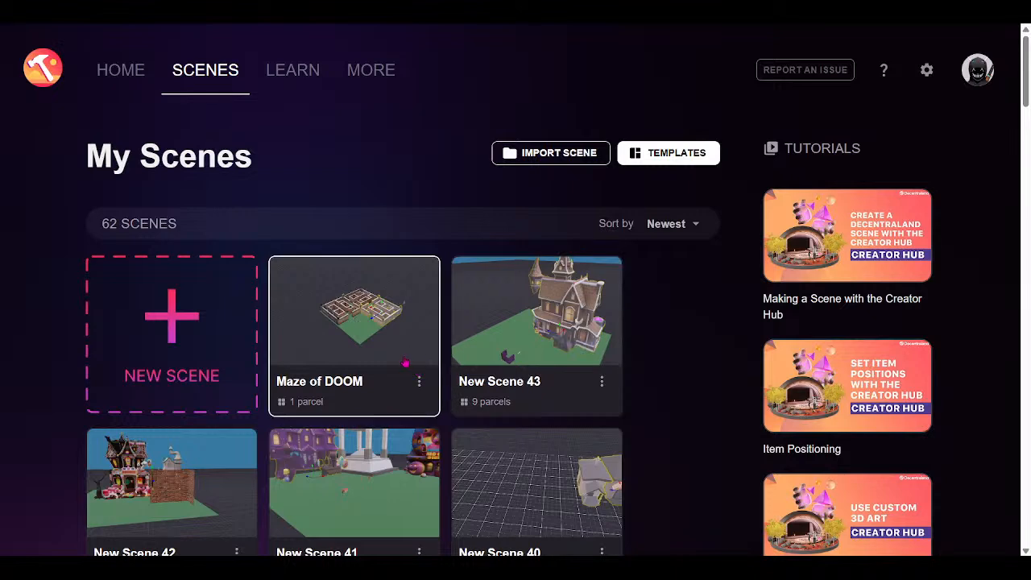
pyautogui.scroll(-2, 399, 342)
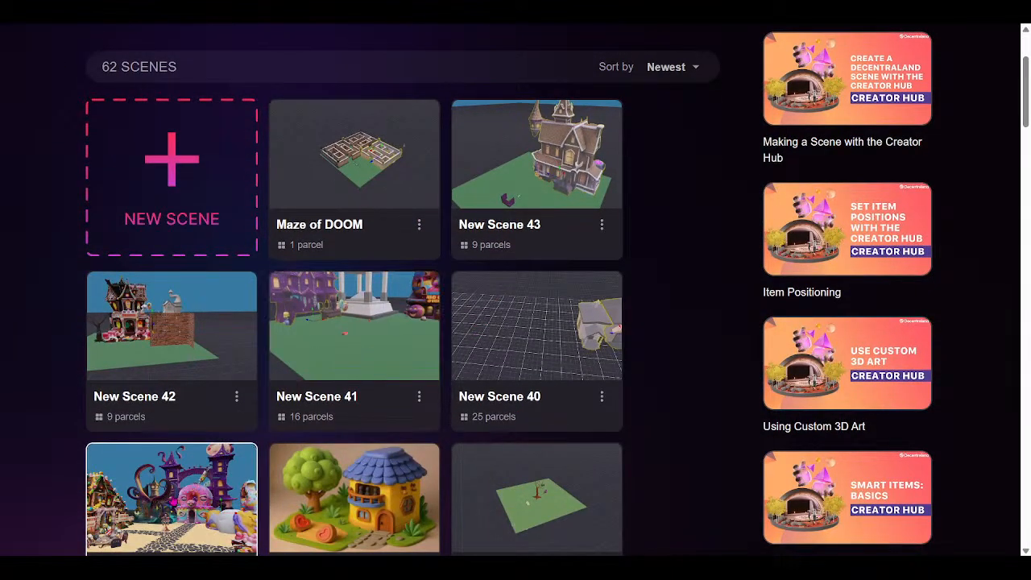
pyautogui.click(233, 472)
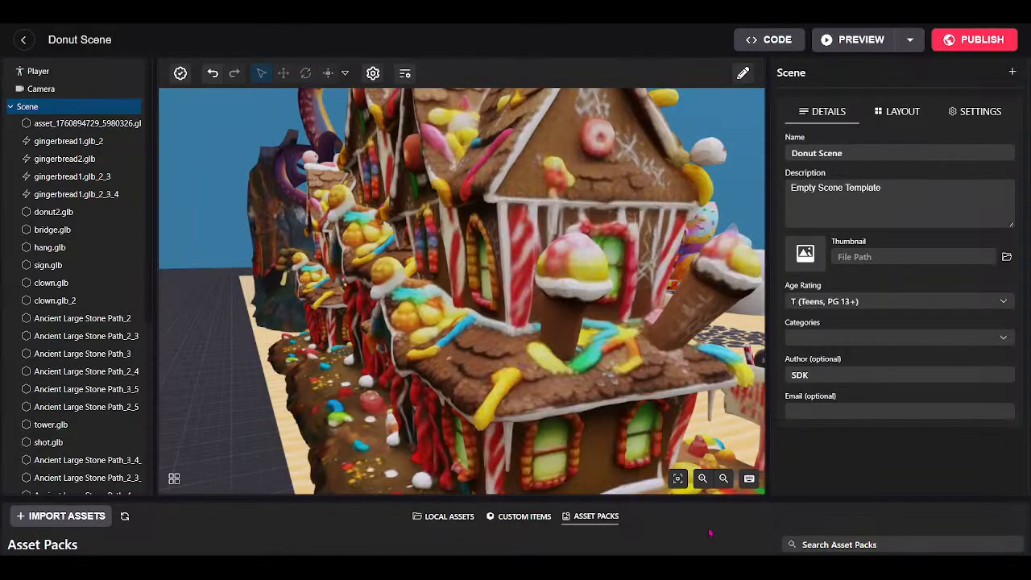
# Focus the view on clown.glb_2, then turn and zoom toward the donut house and path.
pyautogui.doubleClick(685, 308)
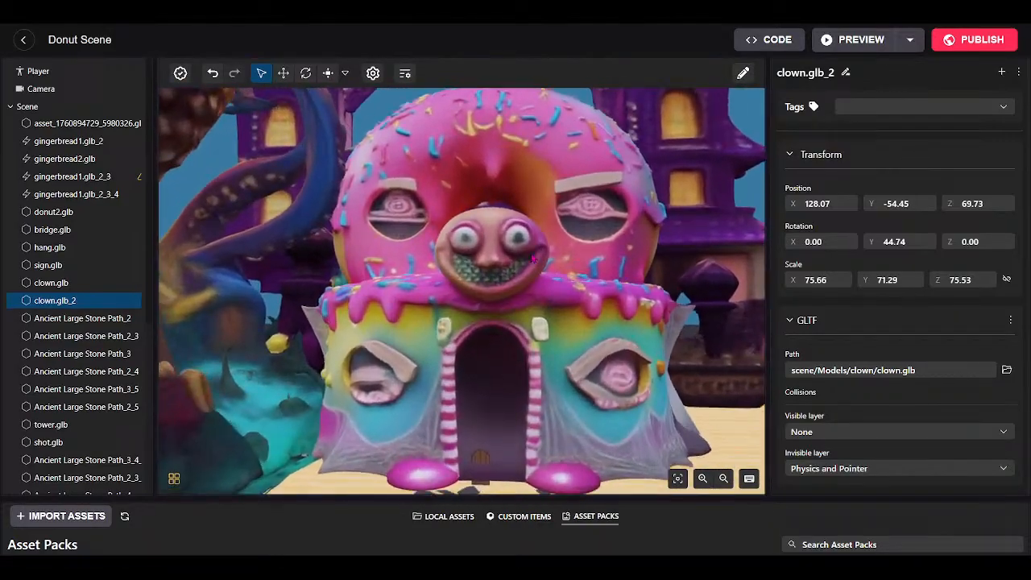
pyautogui.moveTo(532, 258); pyautogui.dragTo(542, 228)
pyautogui.scroll(-4, 542, 228)
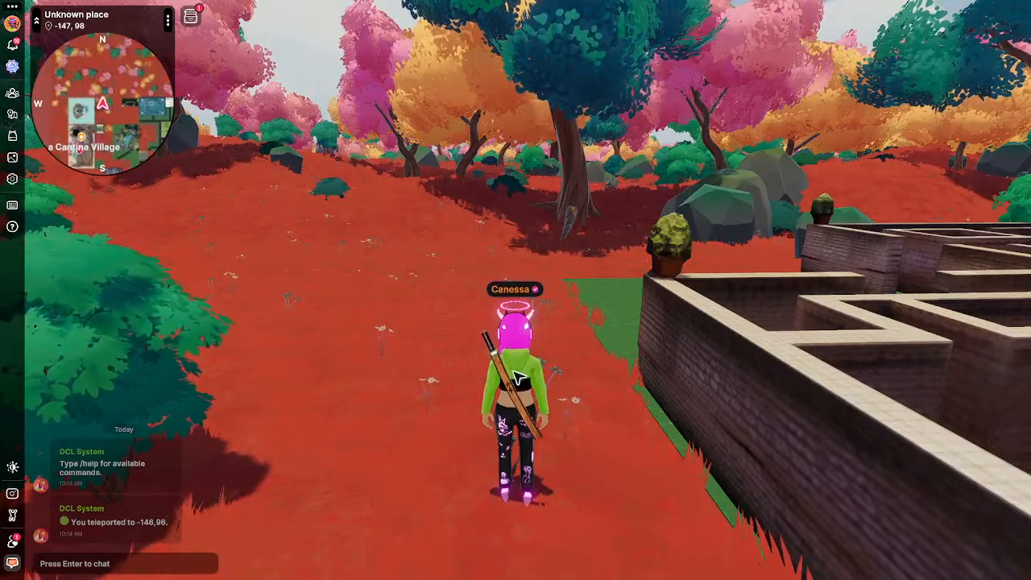
# Walk the avatar forward into the Maze of DOOM, swinging the camera over the maze.
pyautogui.press('w')
pyautogui.moveTo(518, 378); pyautogui.dragTo(520, 385)
pyautogui.press('w')
pyautogui.press('w')
pyautogui.press('w')
pyautogui.press('w')
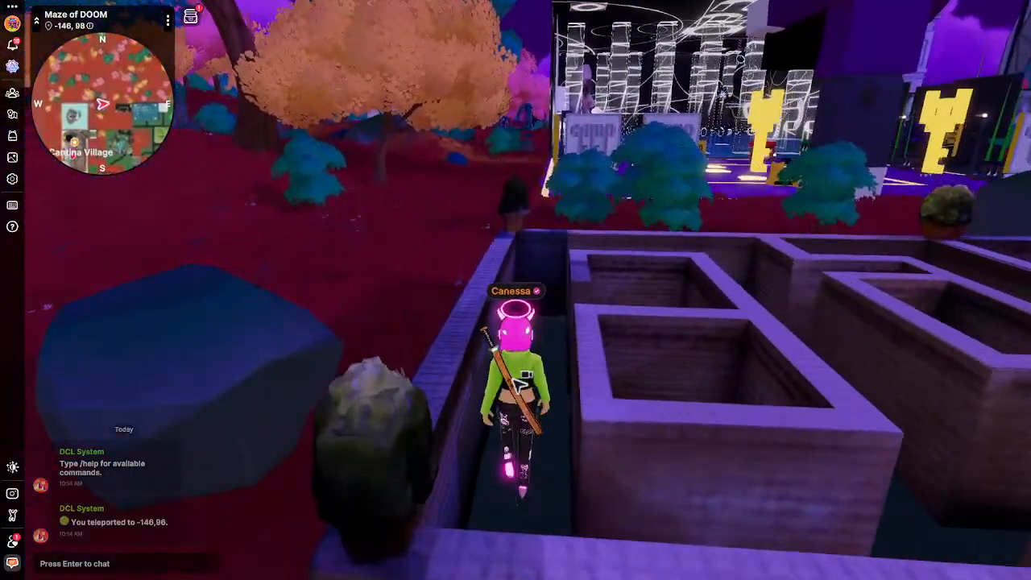
pyautogui.press('w')
pyautogui.moveTo(519, 384); pyautogui.dragTo(520, 385)
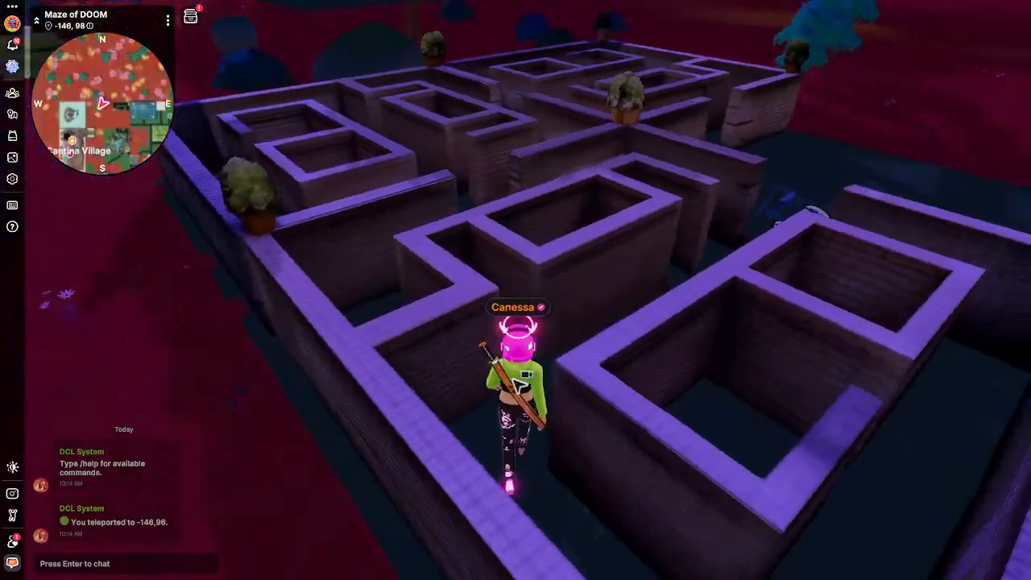
pyautogui.press('w')
pyautogui.moveTo(520, 385); pyautogui.dragTo(522, 386)
pyautogui.press('w')
pyautogui.press('w')
pyautogui.press('w')
pyautogui.press('w')
pyautogui.press('w')
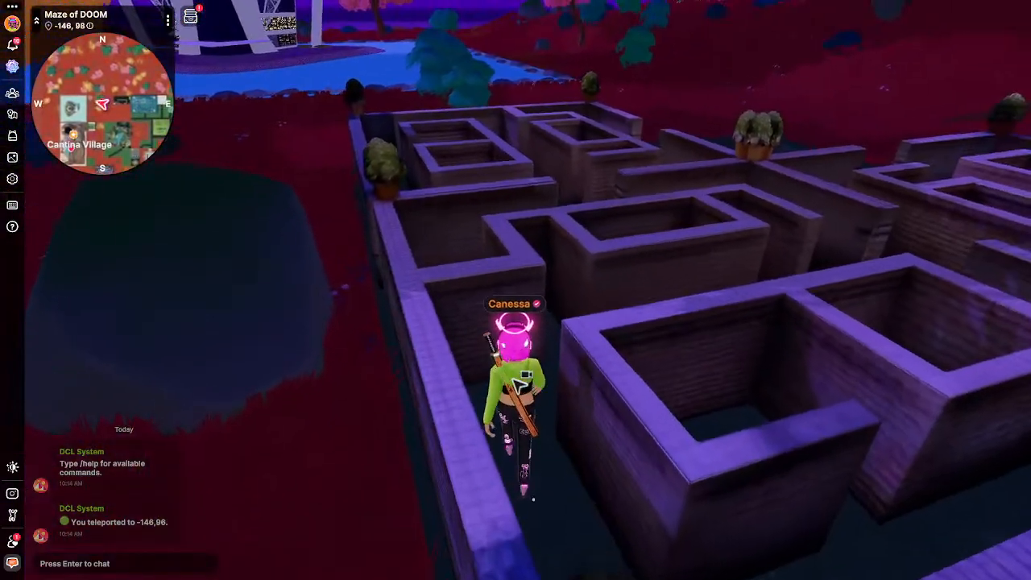
# Keep walking along the maze corridors to the outer edge beside the bicycle.
pyautogui.press('w')
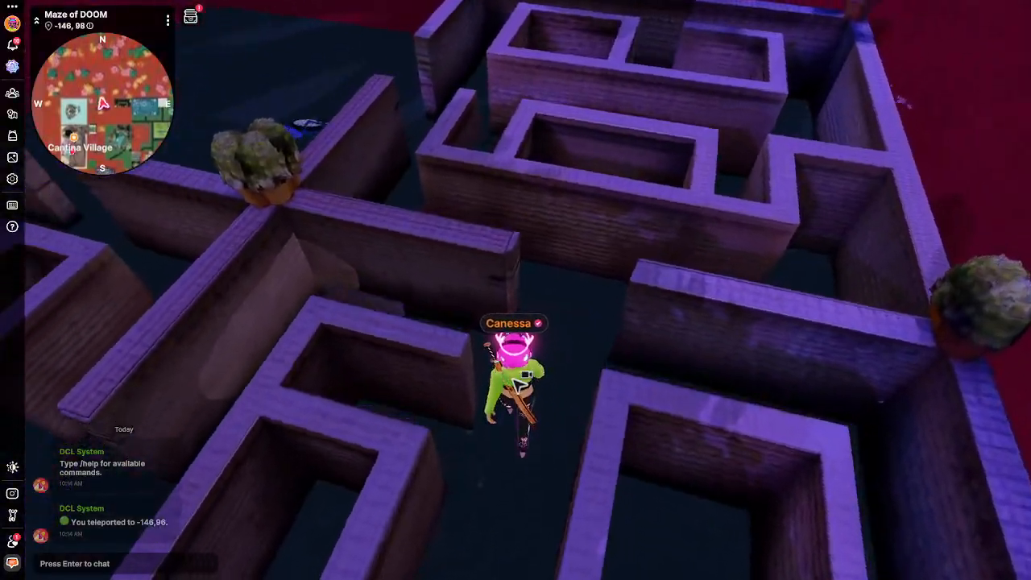
pyautogui.press('w')
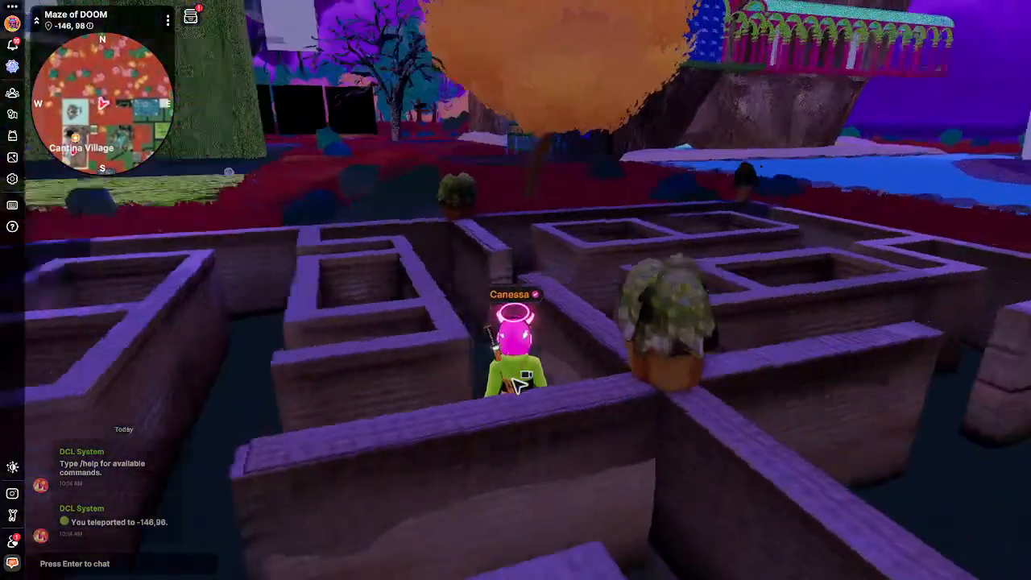
pyautogui.press('w')
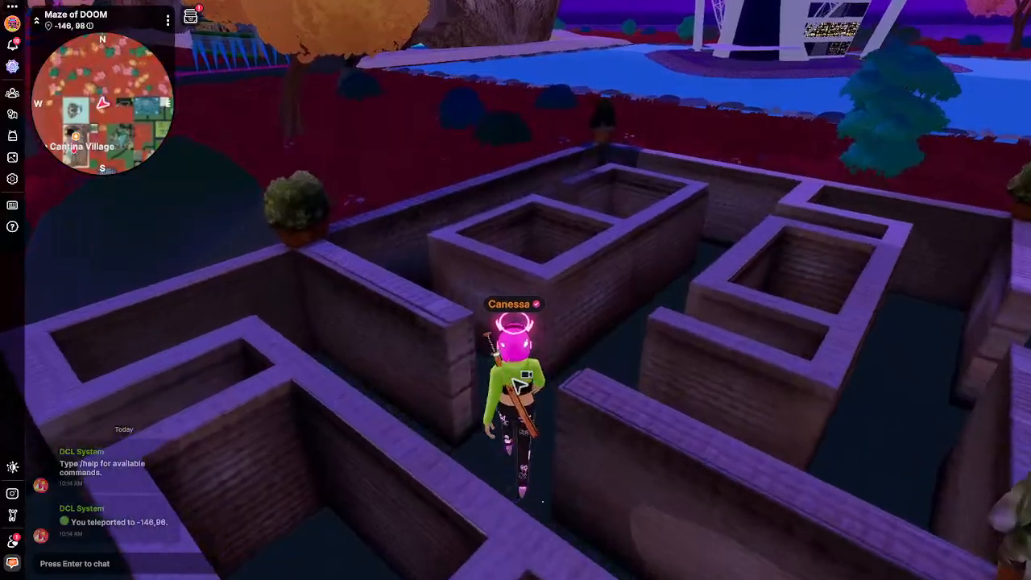
pyautogui.press('w')
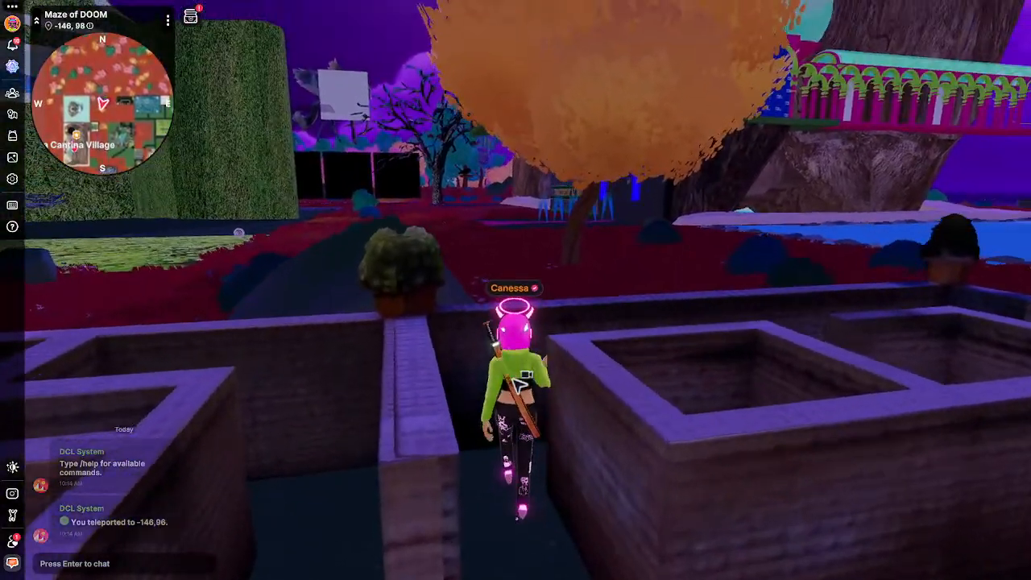
pyautogui.press('w')
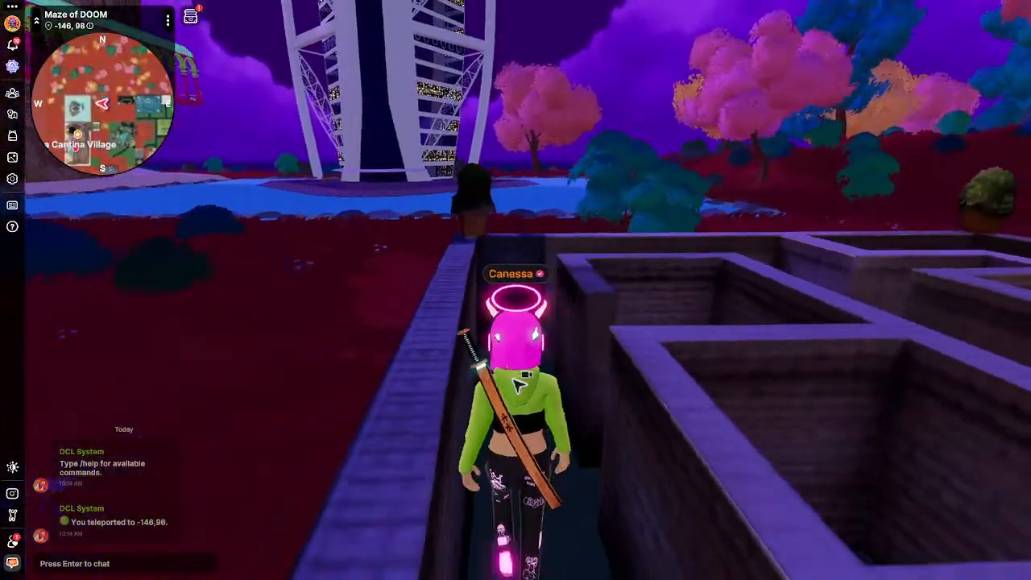
pyautogui.press('w')
pyautogui.press('w')
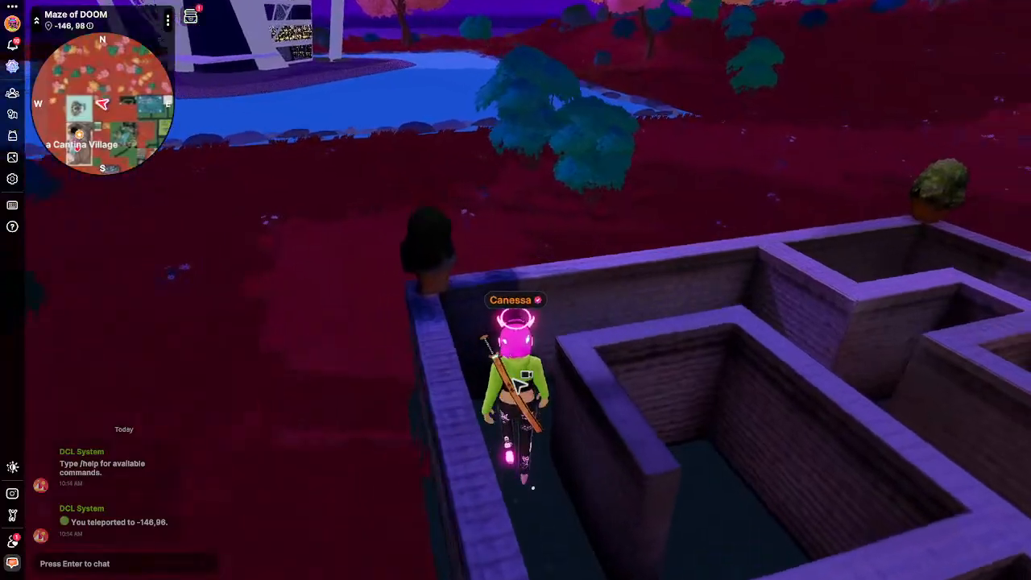
pyautogui.press('w')
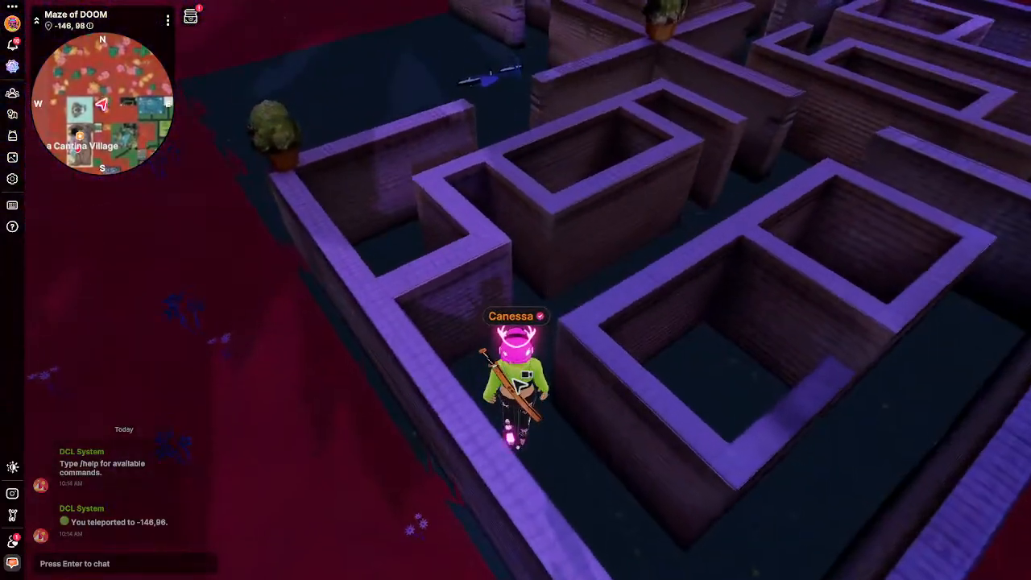
pyautogui.press('w')
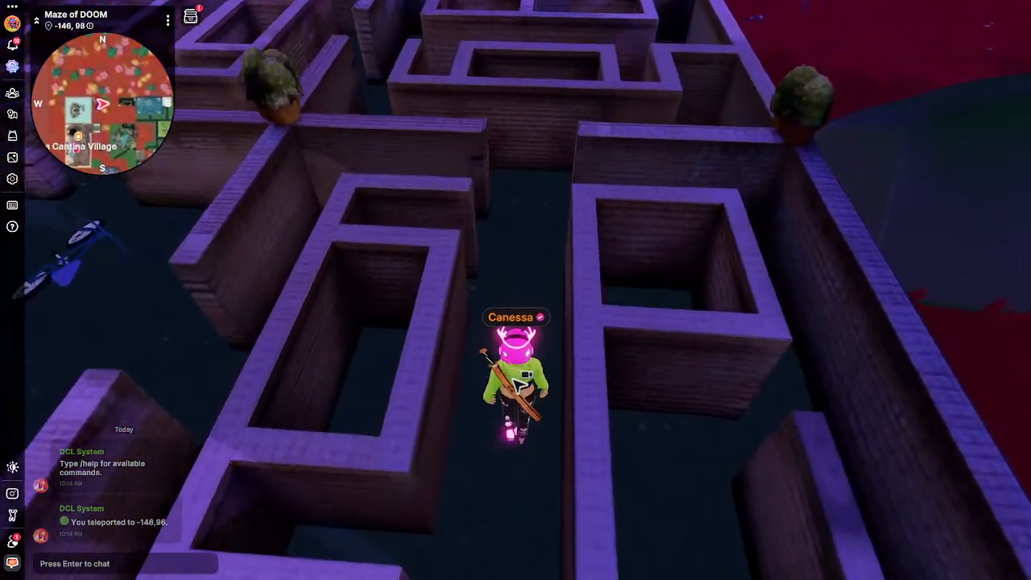
pyautogui.press('w')
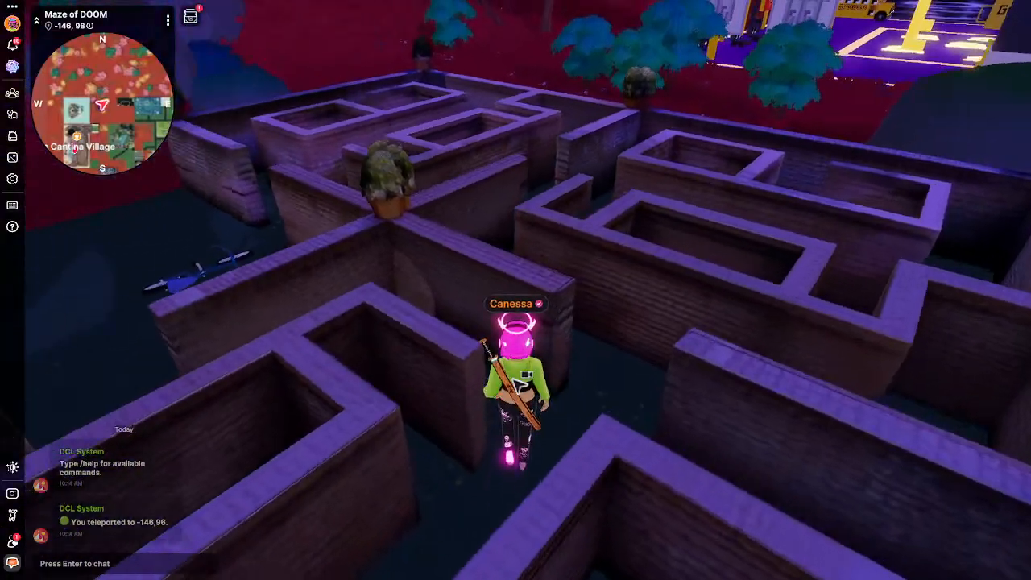
pyautogui.press('w')
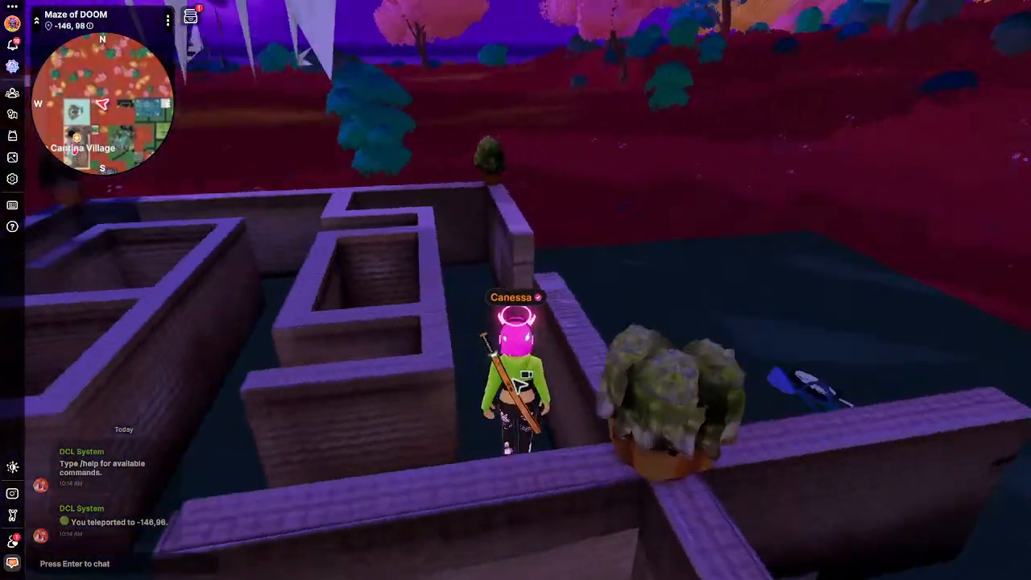
pyautogui.press('w')
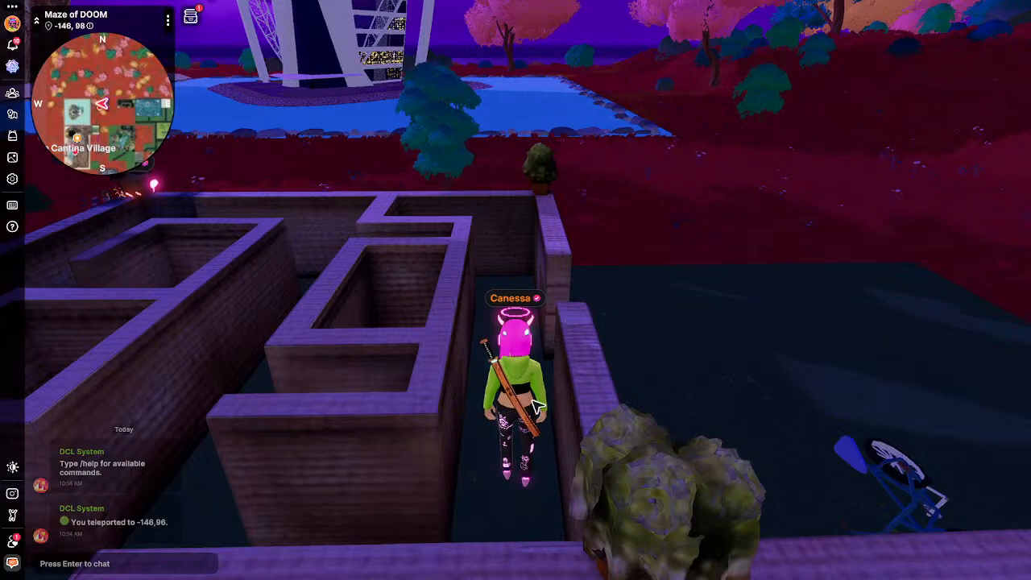
pyautogui.press('w')
pyautogui.moveTo(538, 407); pyautogui.dragTo(514, 374)
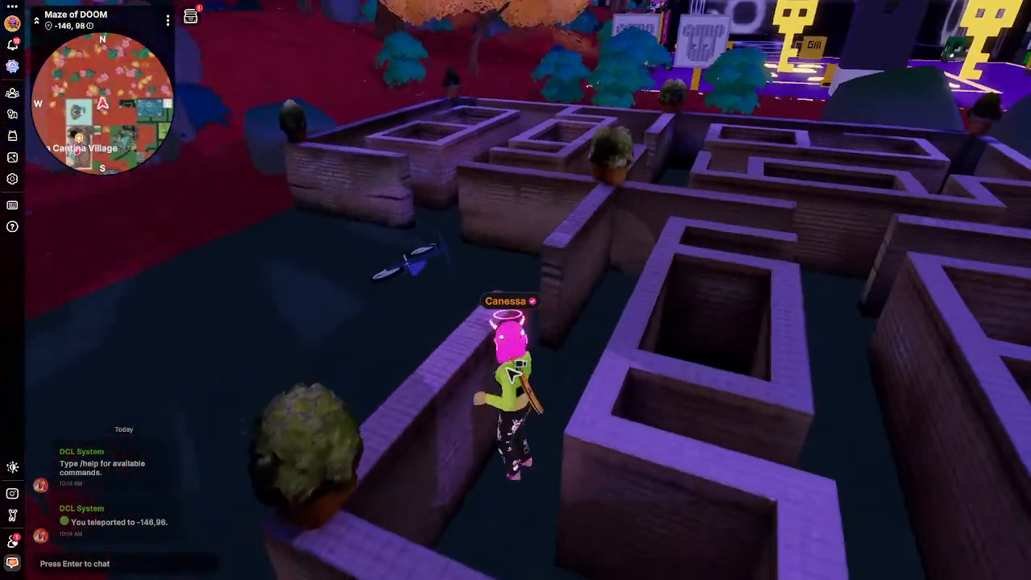
# Run the avatar through the remaining maze corridors and out onto the red field at -147,98.
pyautogui.press('w')
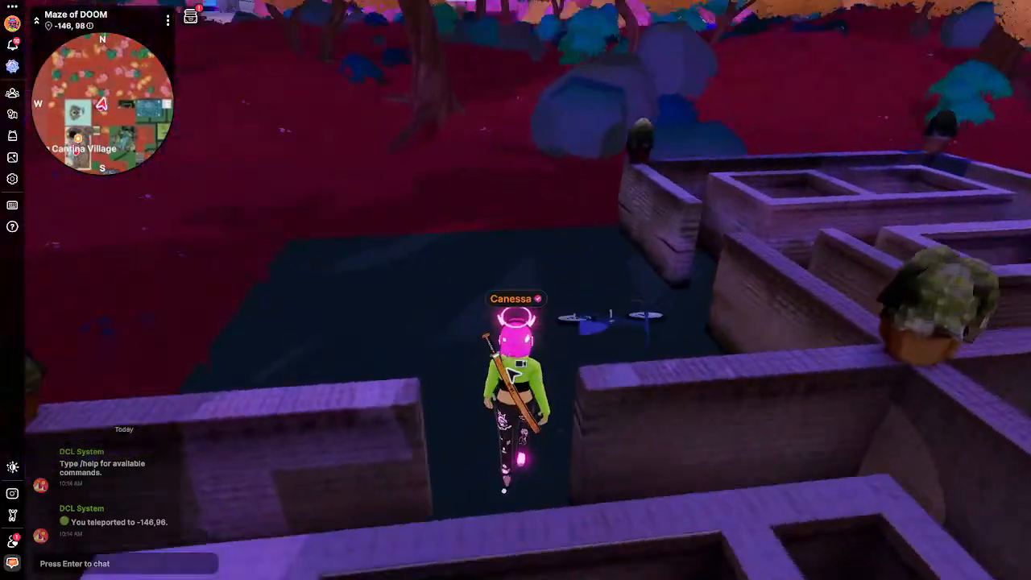
pyautogui.press('w')
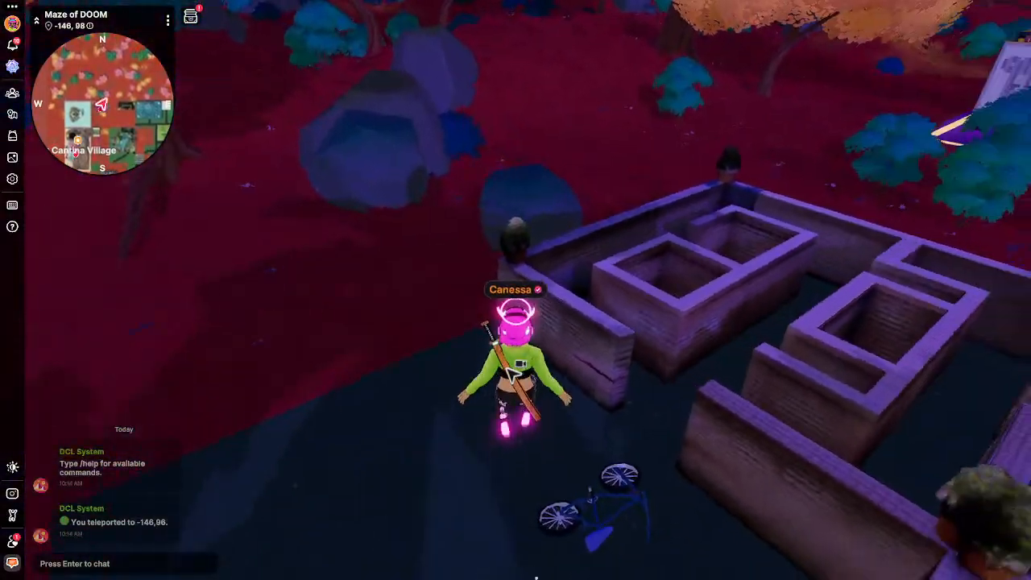
pyautogui.press('w')
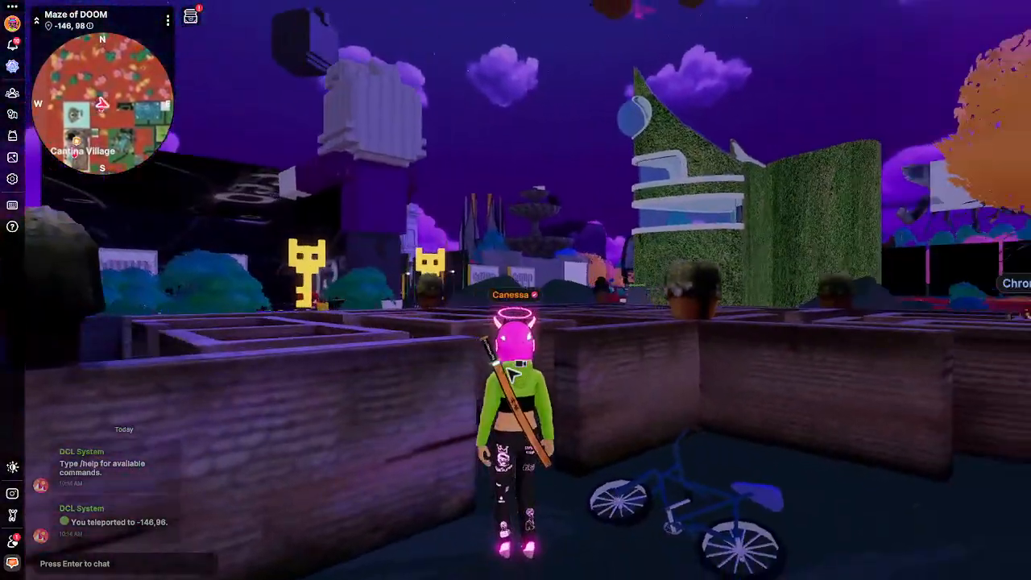
pyautogui.moveTo(512, 374); pyautogui.dragTo(513, 375)
pyautogui.press('w')
pyautogui.press('w')
pyautogui.press('w')
pyautogui.press('w')
pyautogui.press('w')
pyautogui.press('w')
pyautogui.press('w')
pyautogui.press('w')
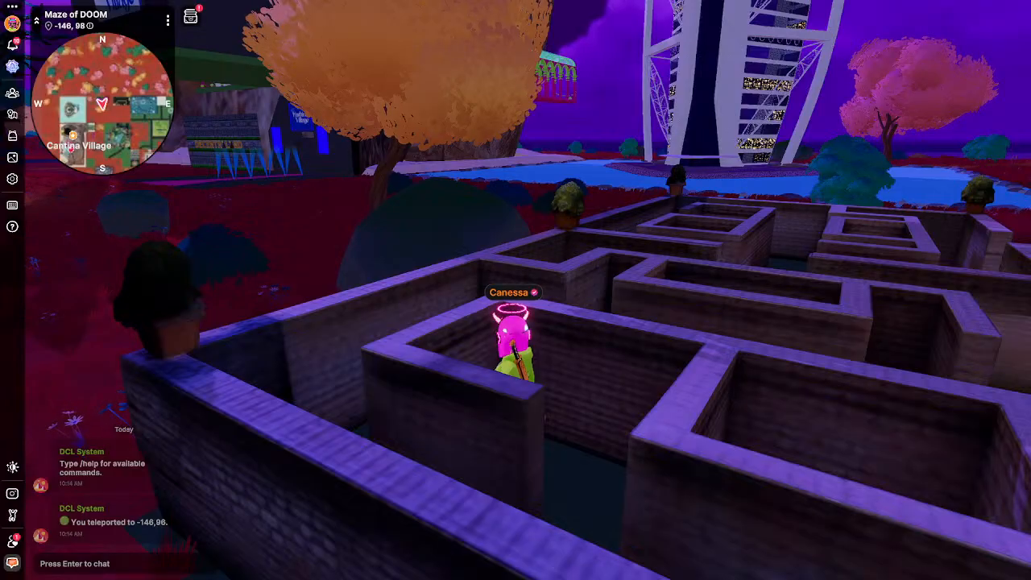
pyautogui.moveTo(579, 405); pyautogui.dragTo(586, 411)
pyautogui.press('w')
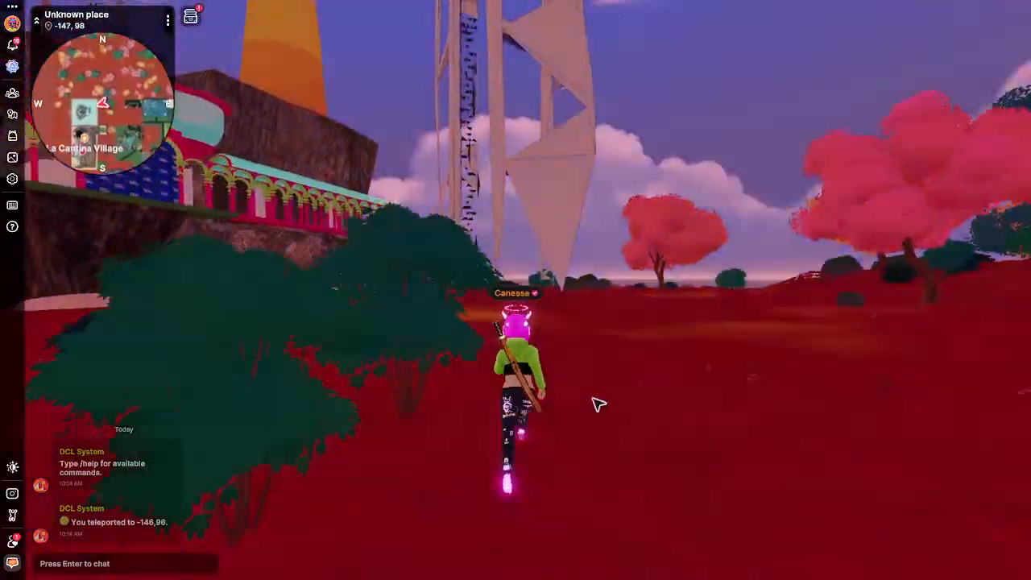
# Run past the Burj by the Beach tower, leap the rocks and climb the pink stairs into La Cantina Village.
pyautogui.press('w')
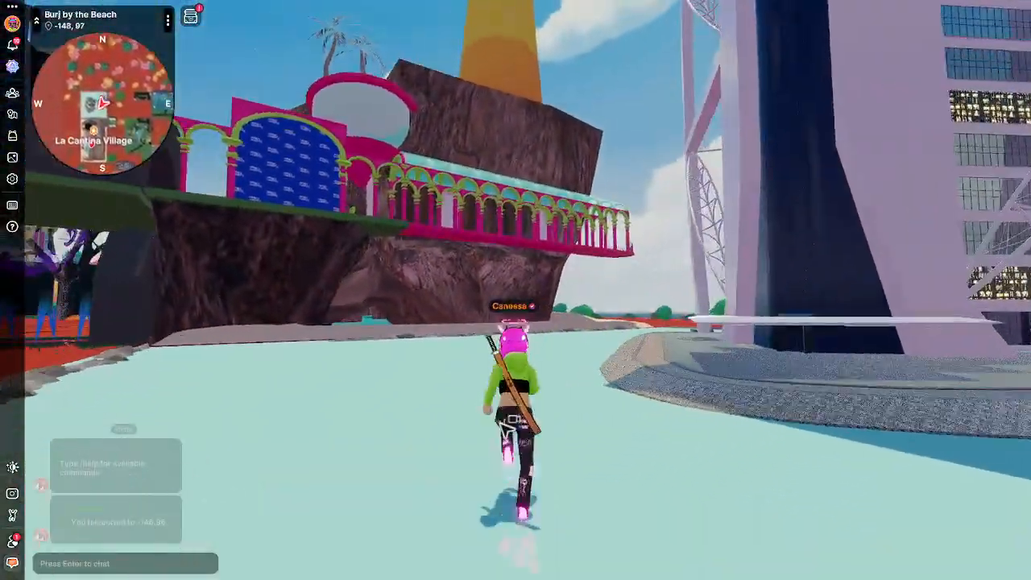
pyautogui.moveTo(500, 423); pyautogui.dragTo(534, 414)
pyautogui.press('space')
pyautogui.press('w')
pyautogui.press('w')
pyautogui.press('space')
pyautogui.press('w')
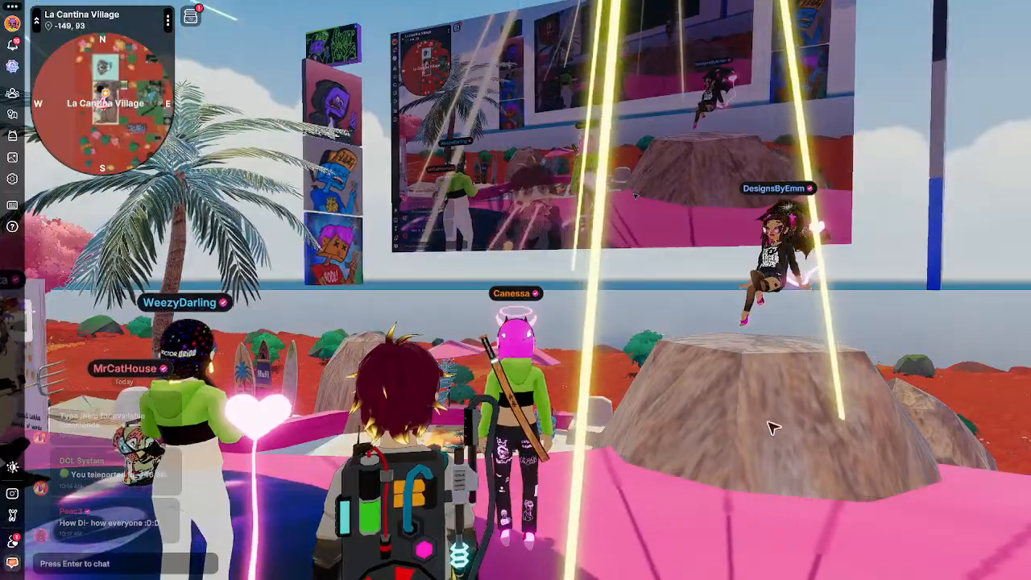
# Orbit the camera around the La Cantina crowd, then switch to the browser's Elegant Damask Pattern page.
pyautogui.moveTo(688, 460); pyautogui.dragTo(683, 458)
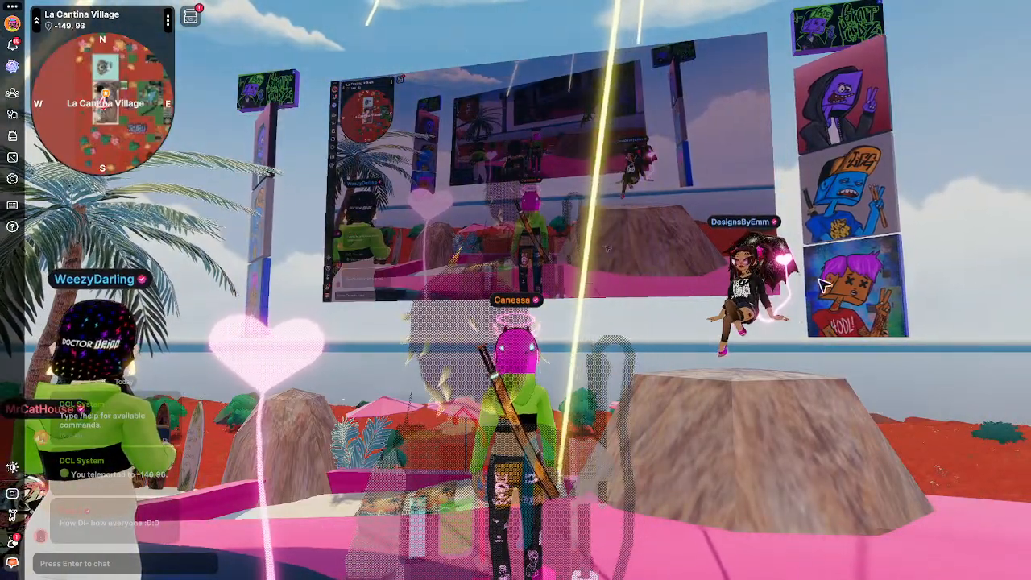
pyautogui.moveTo(863, 403)
pyautogui.mouseDown()
pyautogui.moveTo(867, 395)
pyautogui.moveTo(863, 410)
pyautogui.mouseUp()
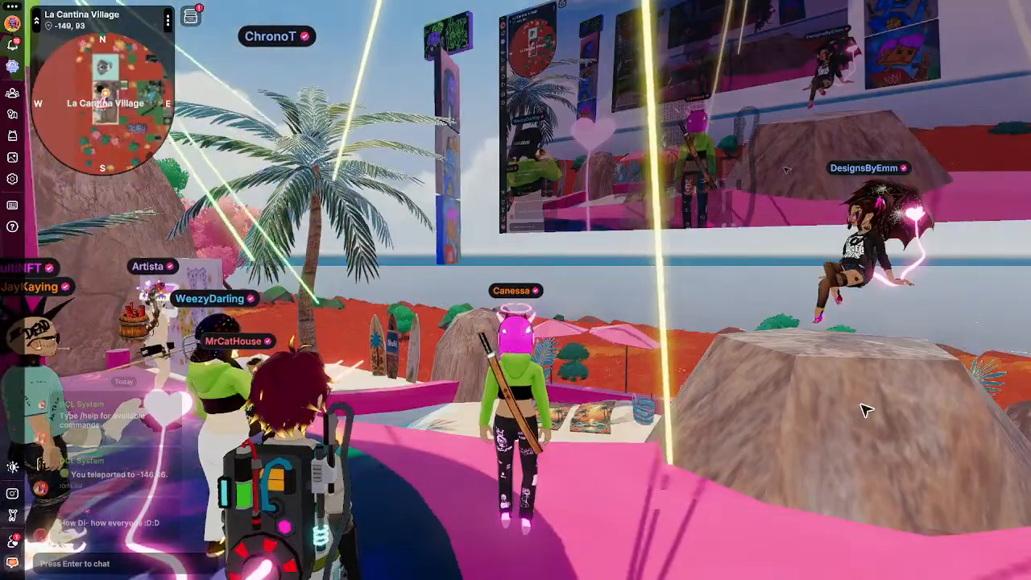
pyautogui.moveTo(873, 447); pyautogui.dragTo(872, 455)
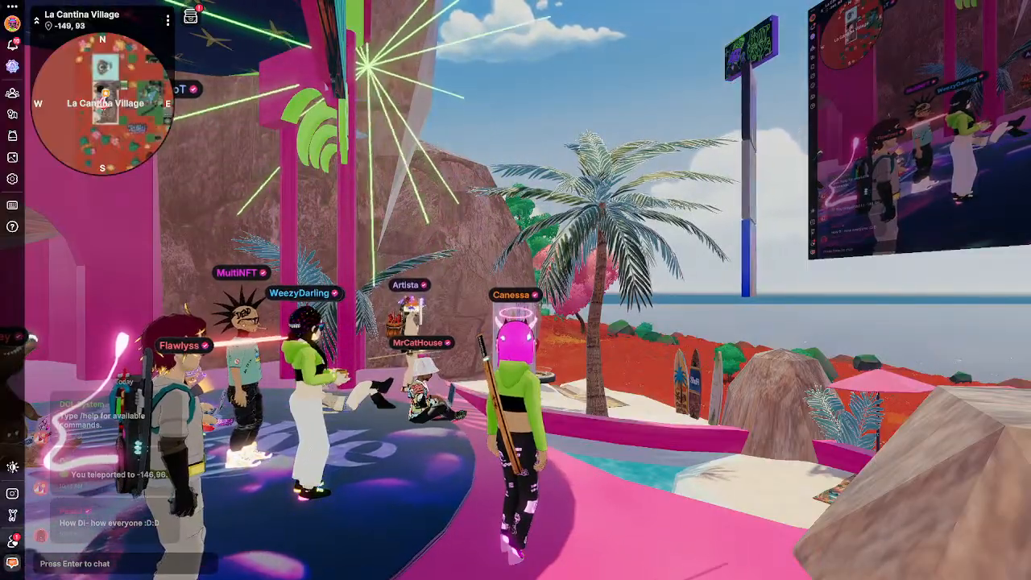
pyautogui.hotkey('alt', 'Tab')
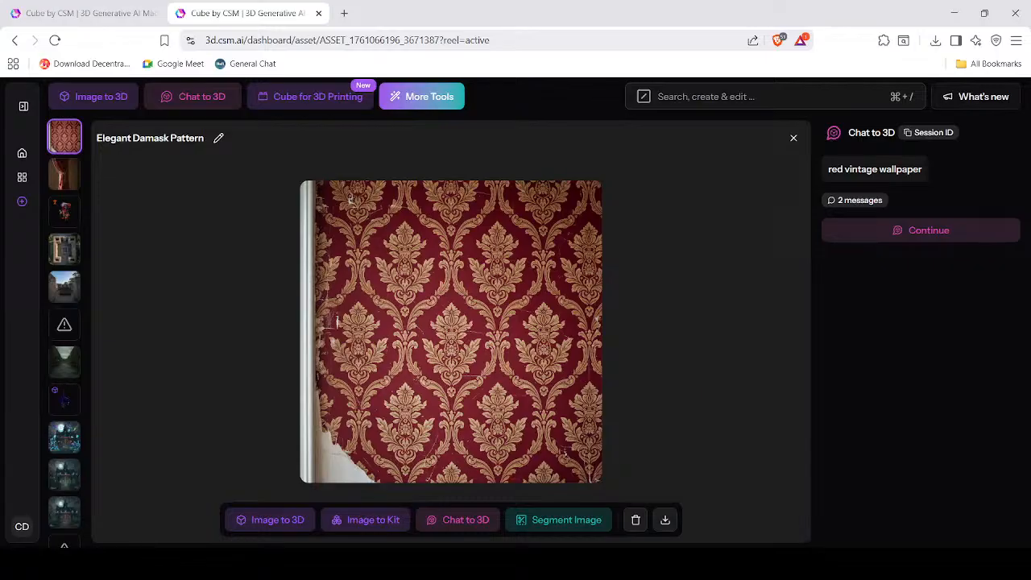
# Go to the Cube dashboard home and advance the featured tools past AI Retexture to AI Animation.
pyautogui.click(23, 108)
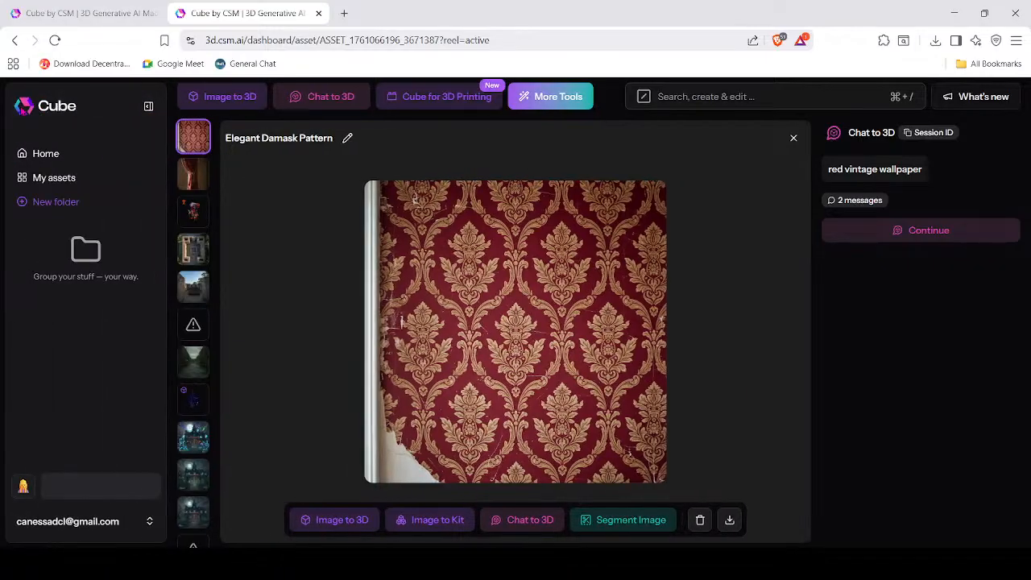
pyautogui.click(22, 144)
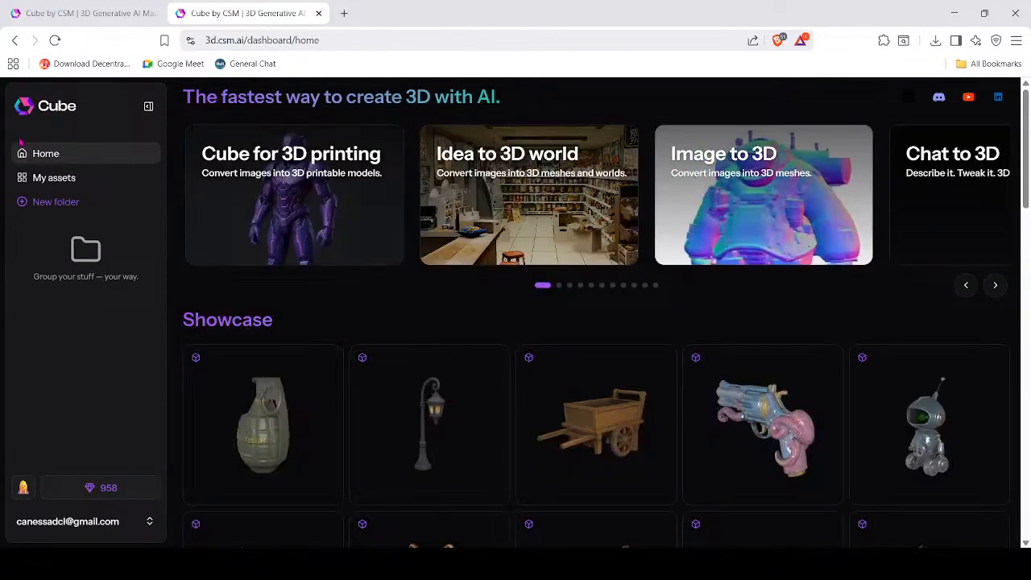
pyautogui.click(996, 288)
pyautogui.click(995, 287)
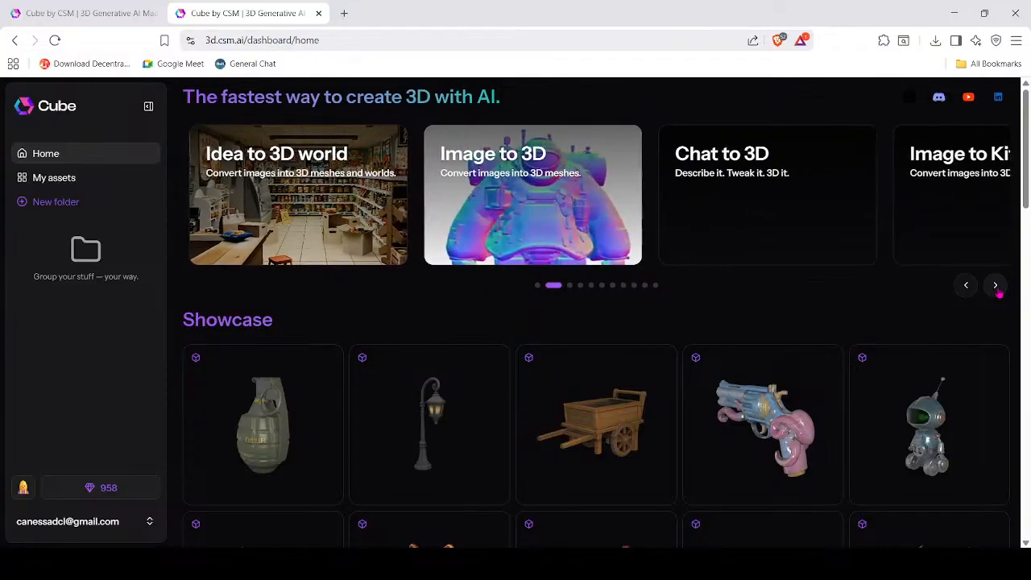
pyautogui.click(995, 287)
pyautogui.click(996, 286)
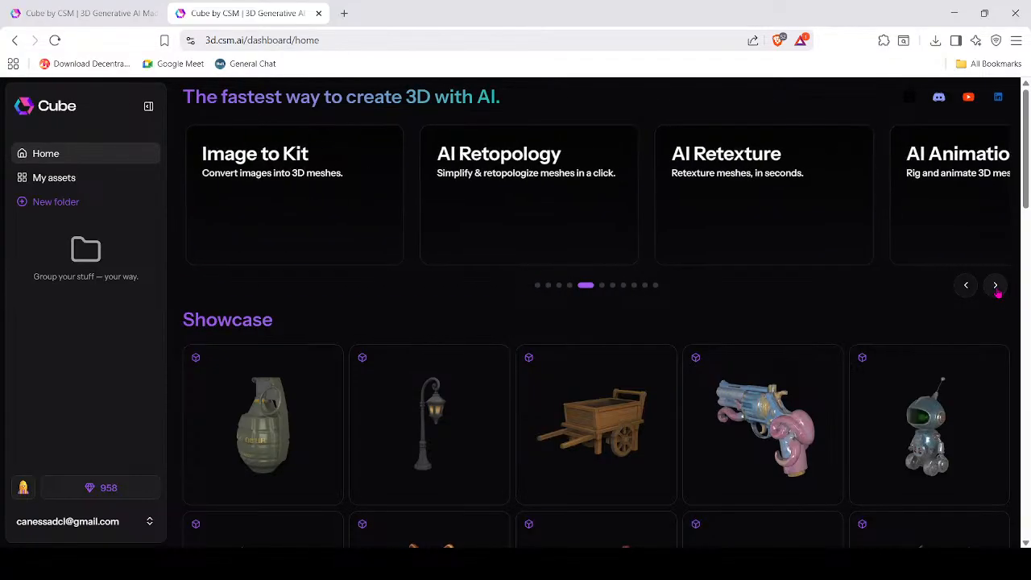
pyautogui.click(996, 288)
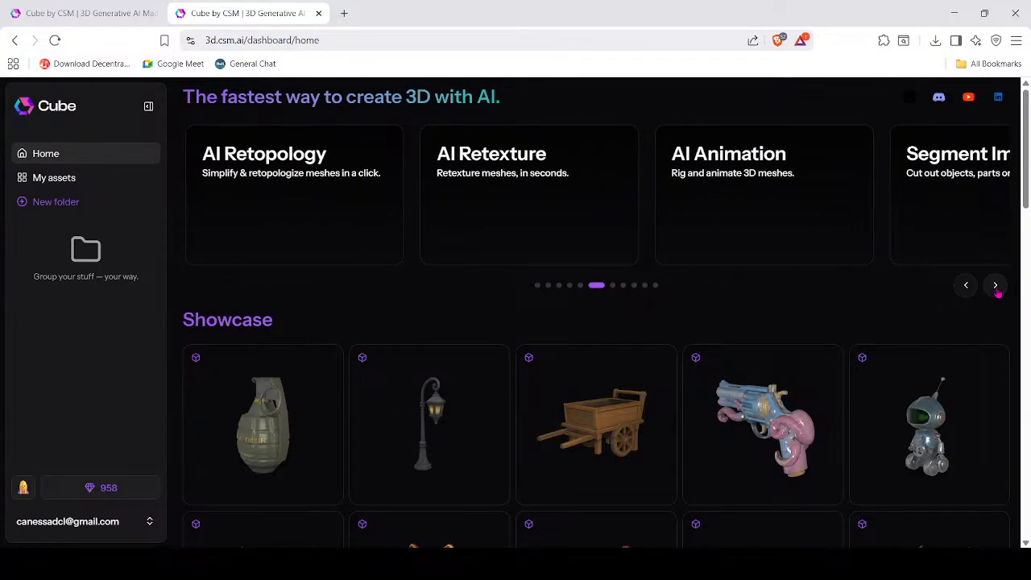
pyautogui.click(995, 287)
pyautogui.click(995, 286)
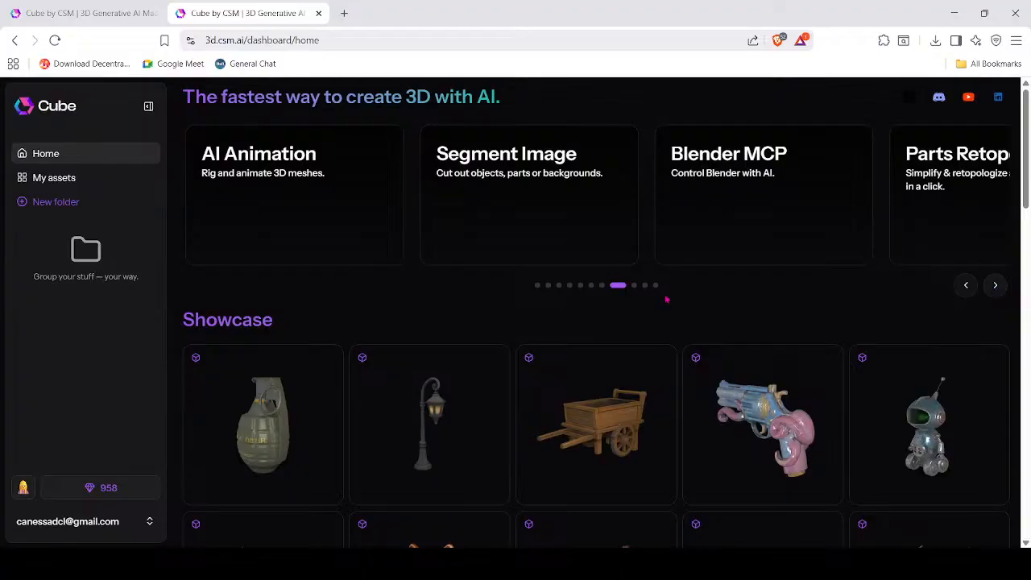
pyautogui.moveTo(1027, 113)
pyautogui.mouseDown()
pyautogui.moveTo(1027, 513)
pyautogui.moveTo(1028, 101)
pyautogui.mouseUp()
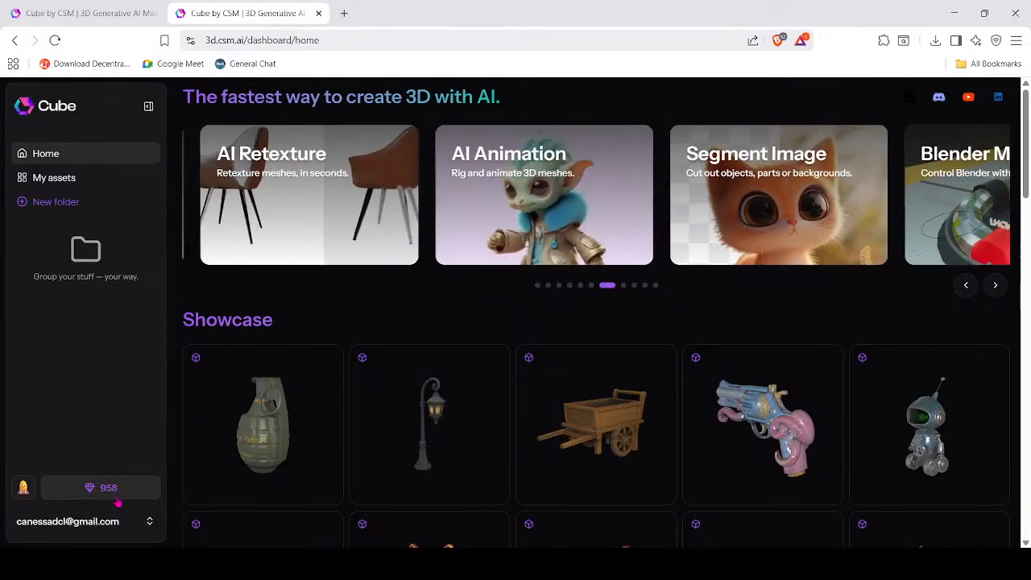
# Browse My assets, expanding the haunted-house groups, and open the clown 'punching' model.
pyautogui.click(69, 178)
pyautogui.scroll(-2, 596, 330)
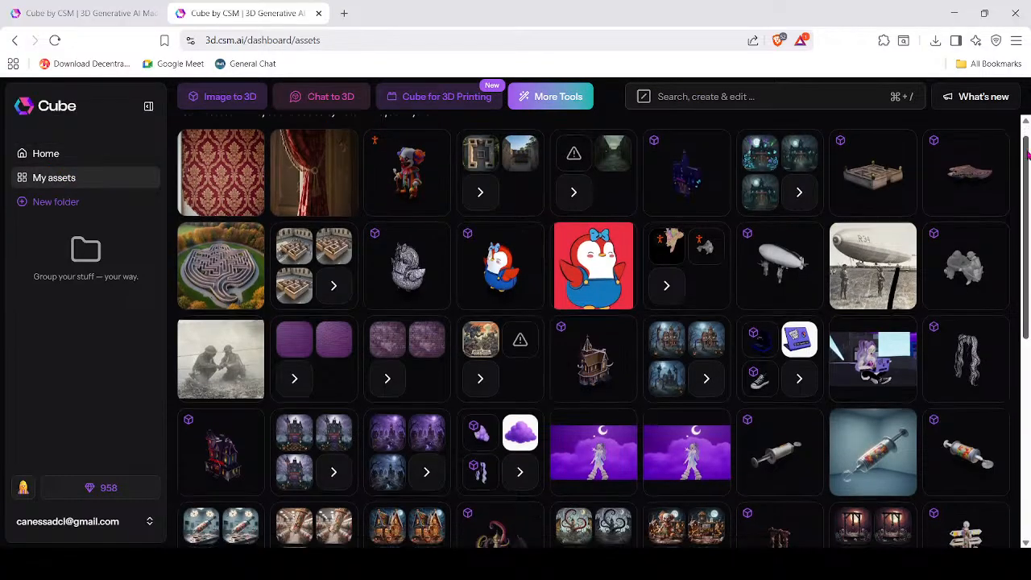
pyautogui.scroll(-3, 596, 330)
pyautogui.scroll(10, 596, 330)
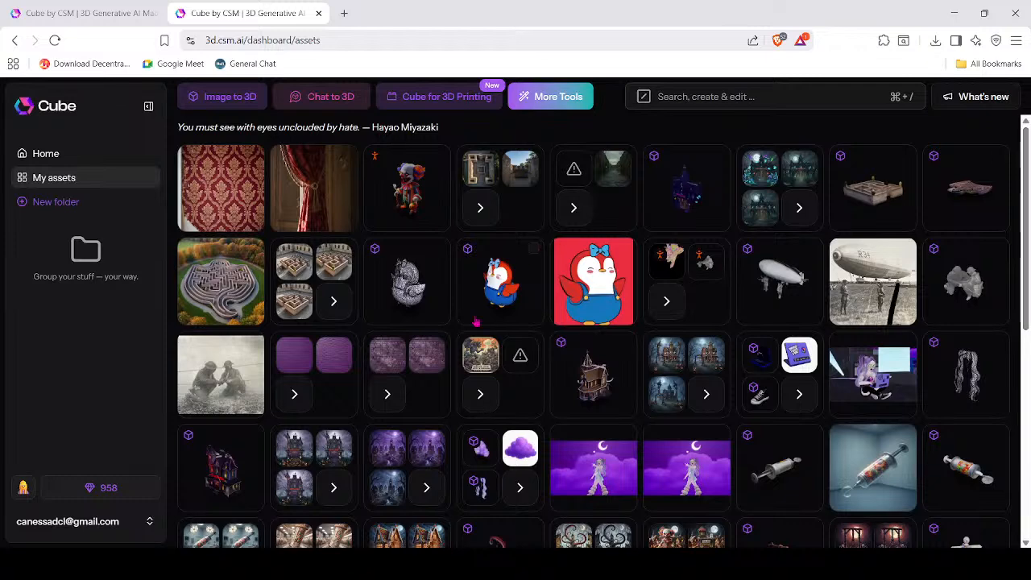
pyautogui.click(705, 393)
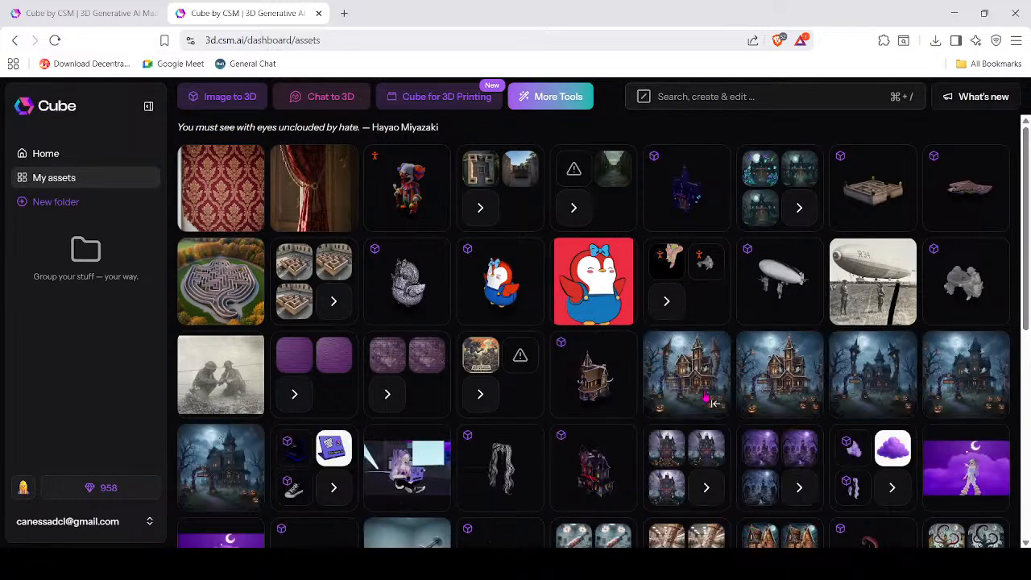
pyautogui.click(704, 487)
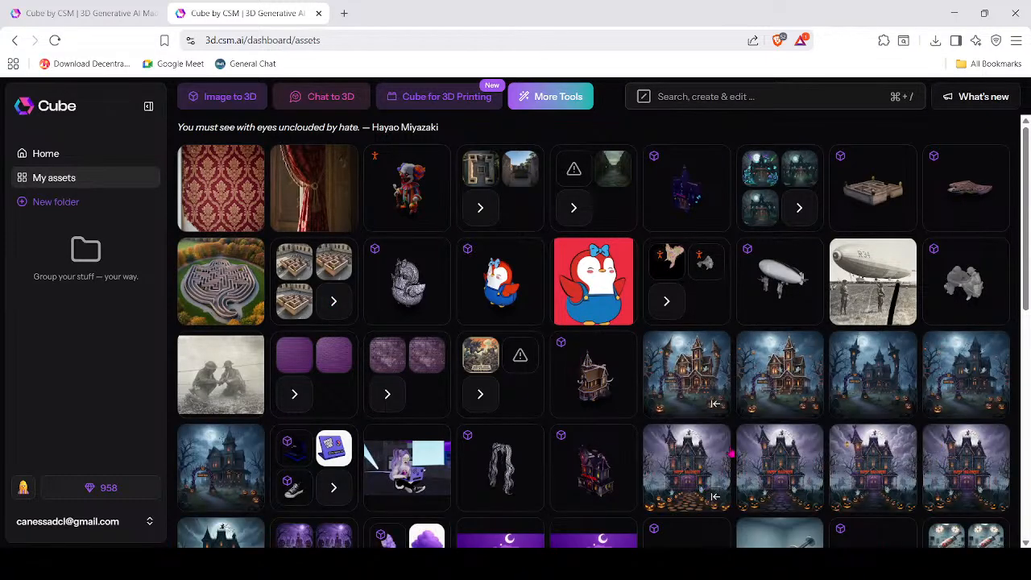
pyautogui.scroll(-2, 368, 367)
pyautogui.scroll(-1, 368, 367)
pyautogui.click(334, 358)
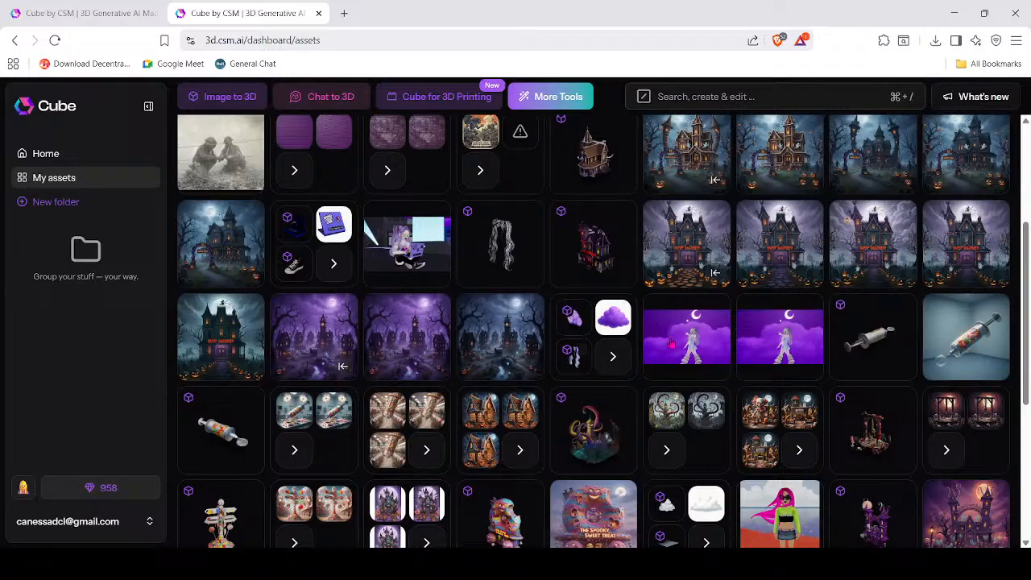
pyautogui.scroll(3, 722, 374)
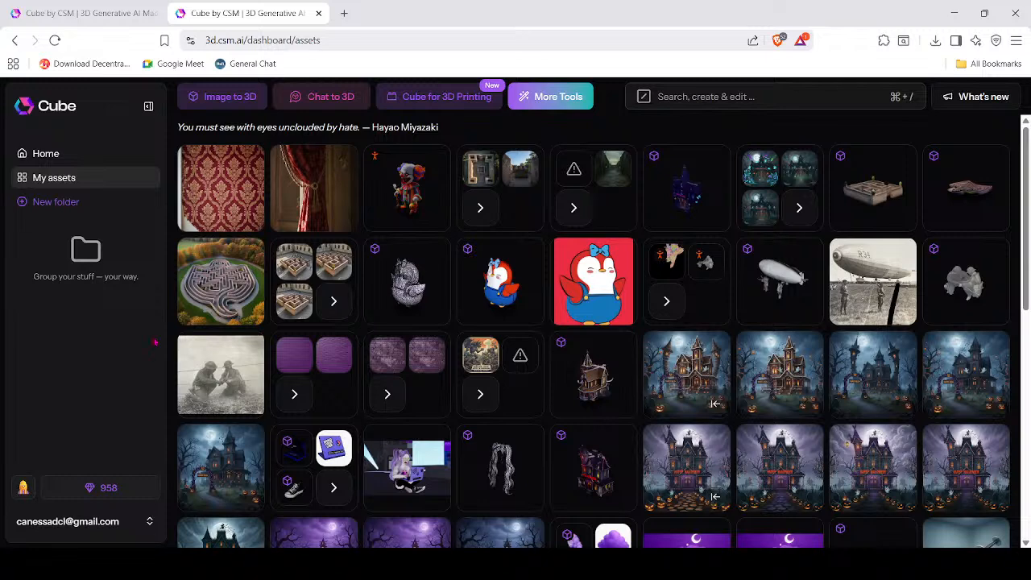
pyautogui.click(408, 187)
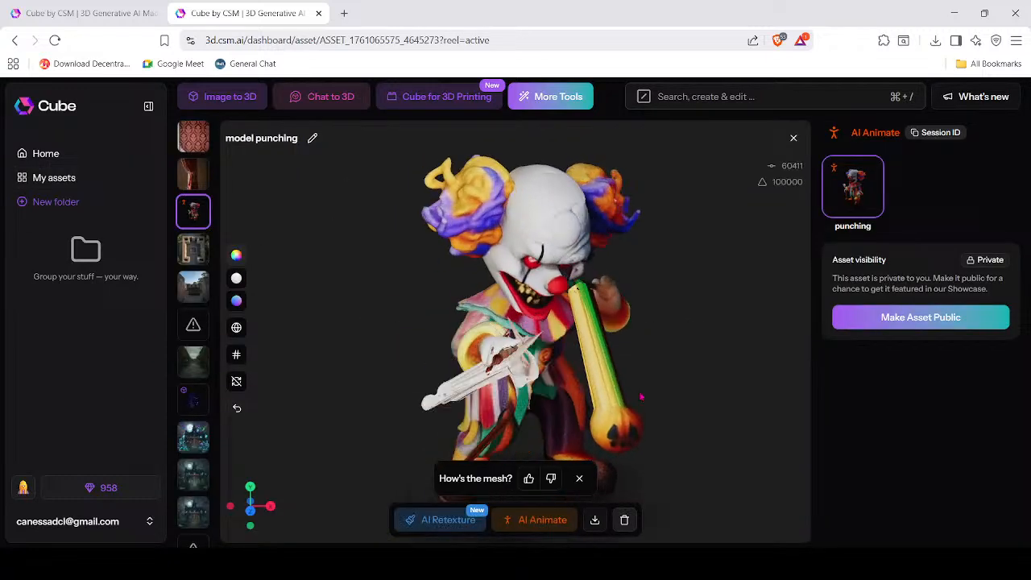
# Orbit around the animating punching clown, zoom in and swing round to view its front.
pyautogui.moveTo(575, 453); pyautogui.dragTo(603, 431)
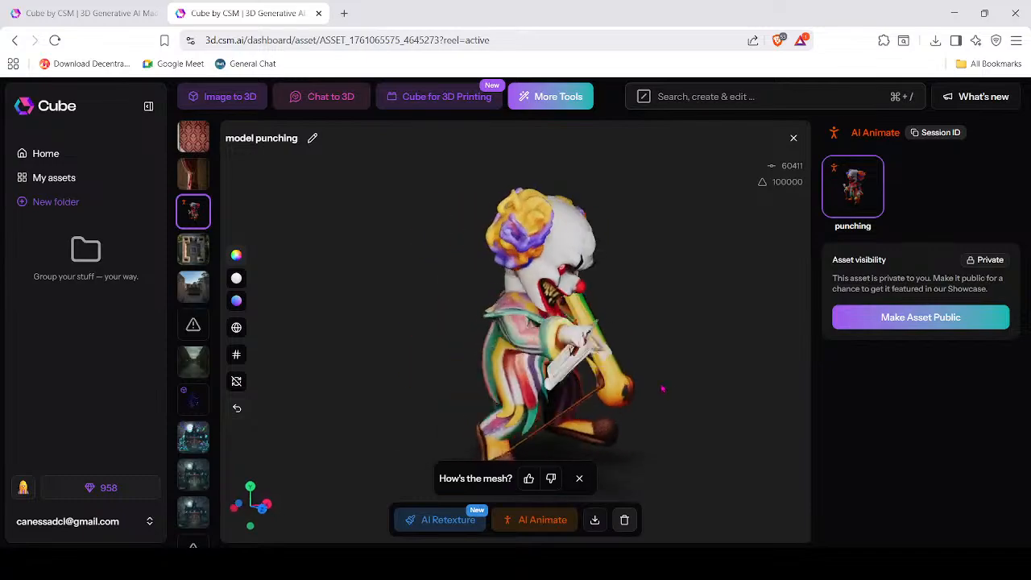
pyautogui.scroll(4, 493, 358)
pyautogui.moveTo(495, 359); pyautogui.dragTo(611, 377)
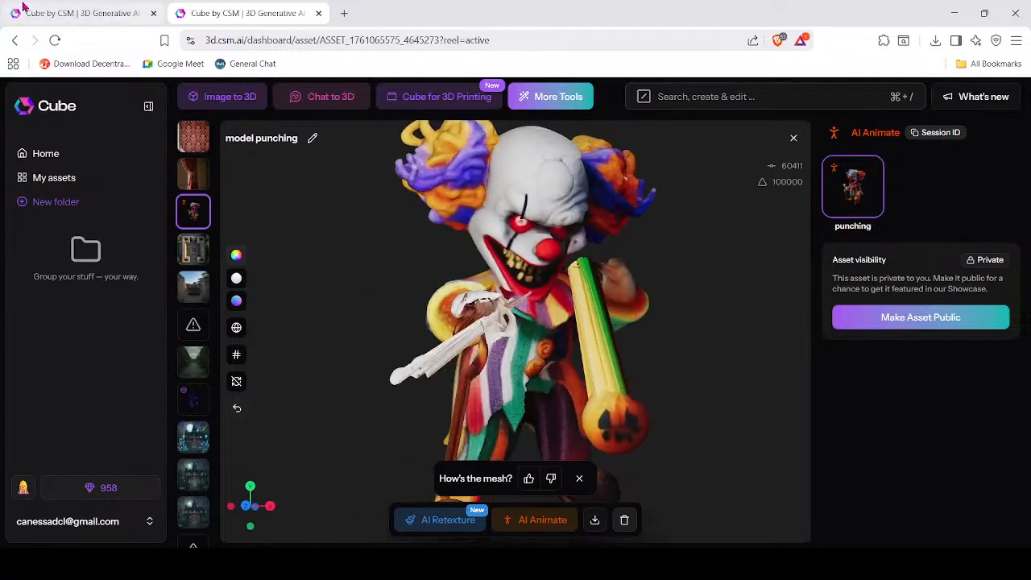
# Go to decentraland.org, open Events and view the Next-Gen Builders: AI Tools in DCL Worlds event.
pyautogui.click(80, 13)
pyautogui.click(236, 41)
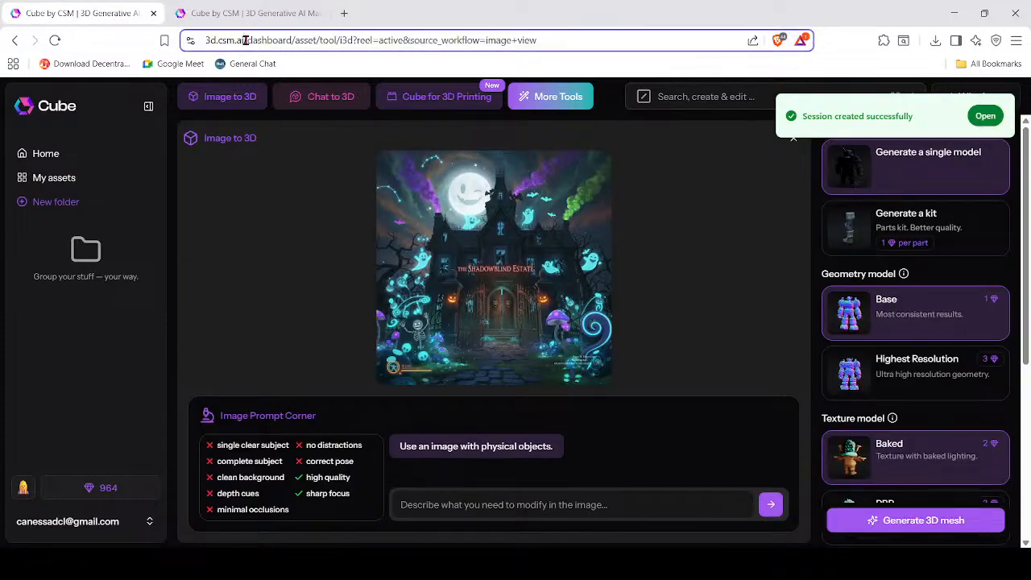
pyautogui.write('dece')
pyautogui.press('Return')
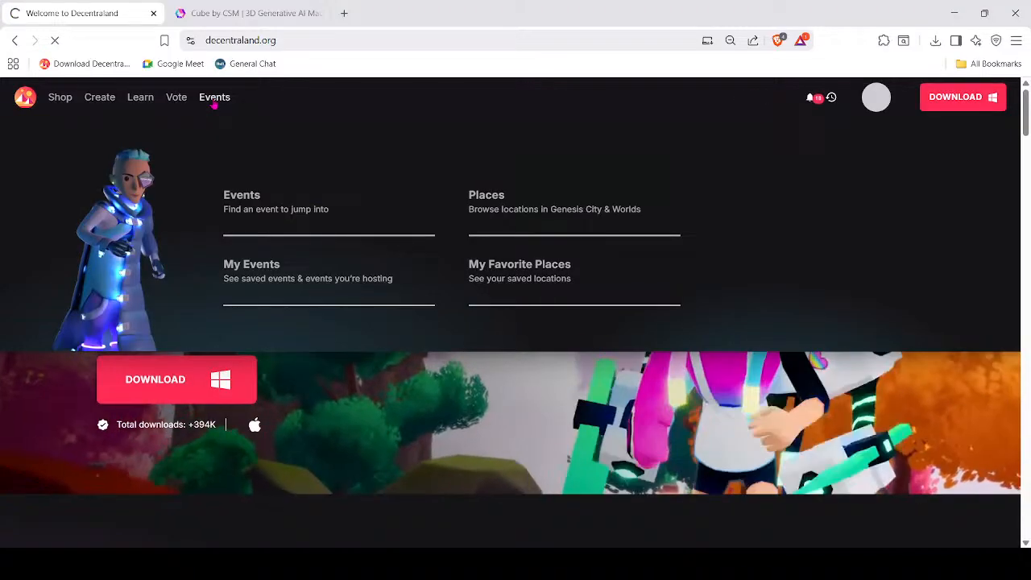
pyautogui.click(216, 97)
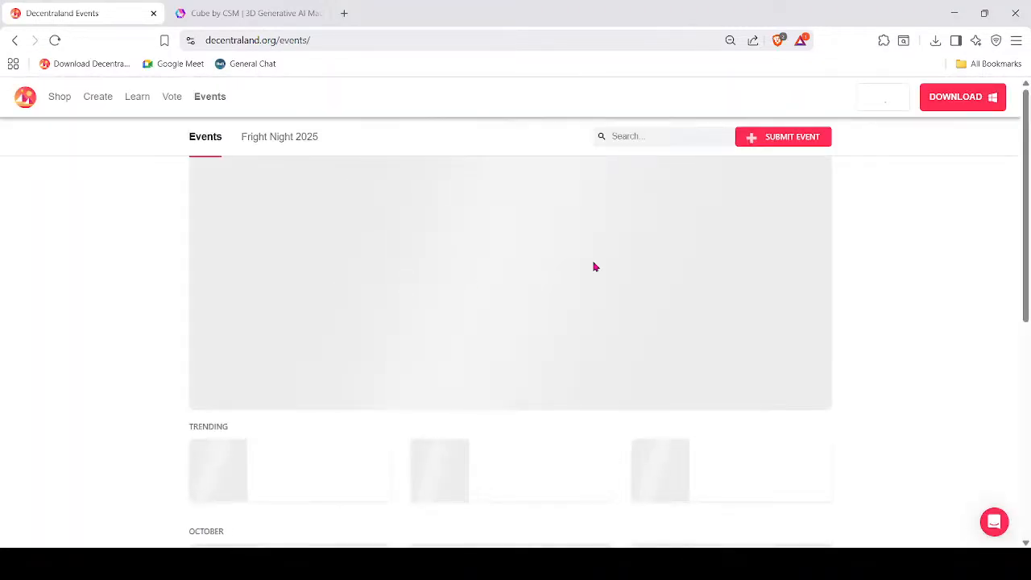
pyautogui.moveTo(1026, 103); pyautogui.dragTo(1026, 118)
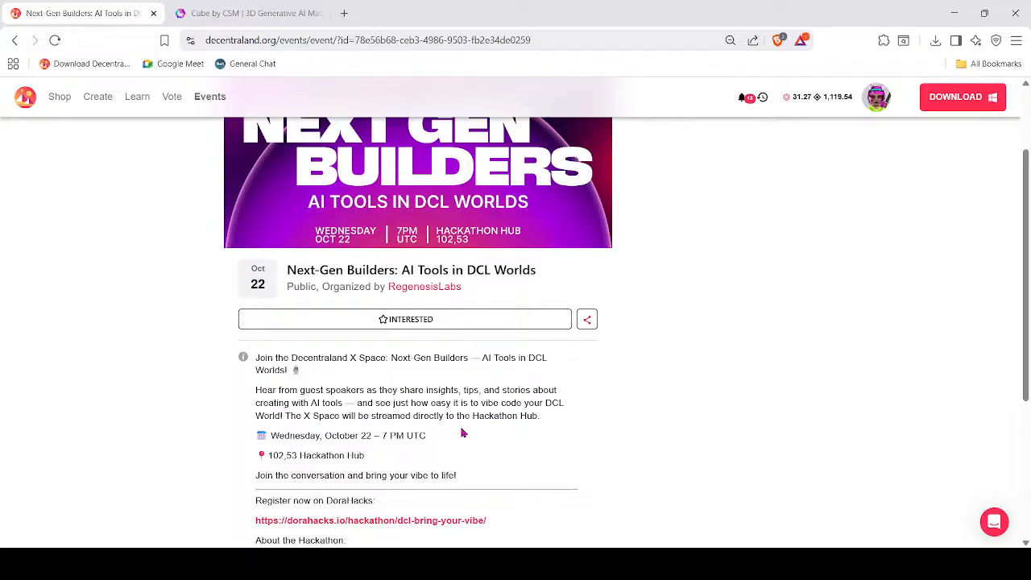
pyautogui.scroll(2, 455, 418)
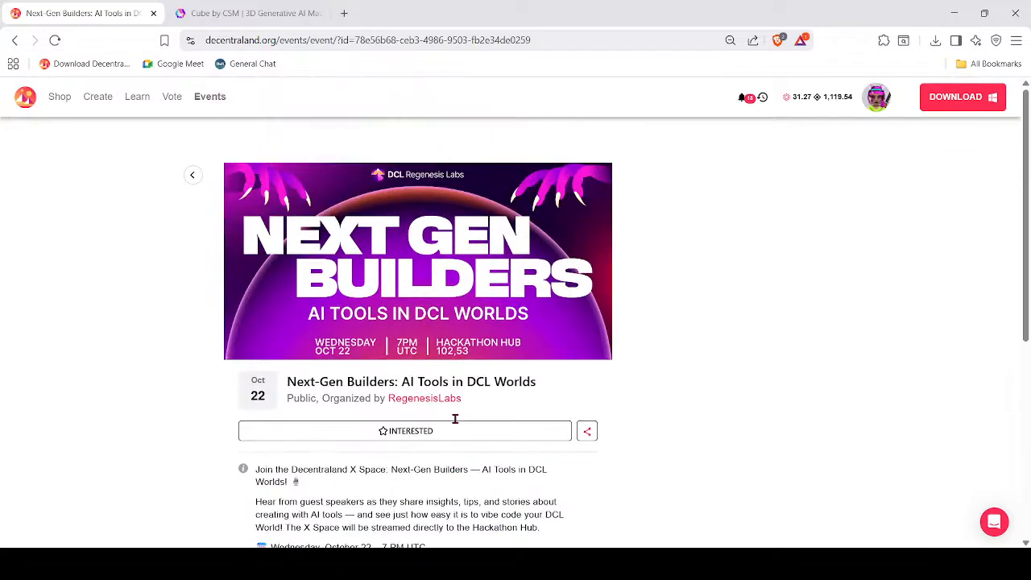
# Go back to the events listing and scroll through the upcoming October event cards.
pyautogui.click(17, 40)
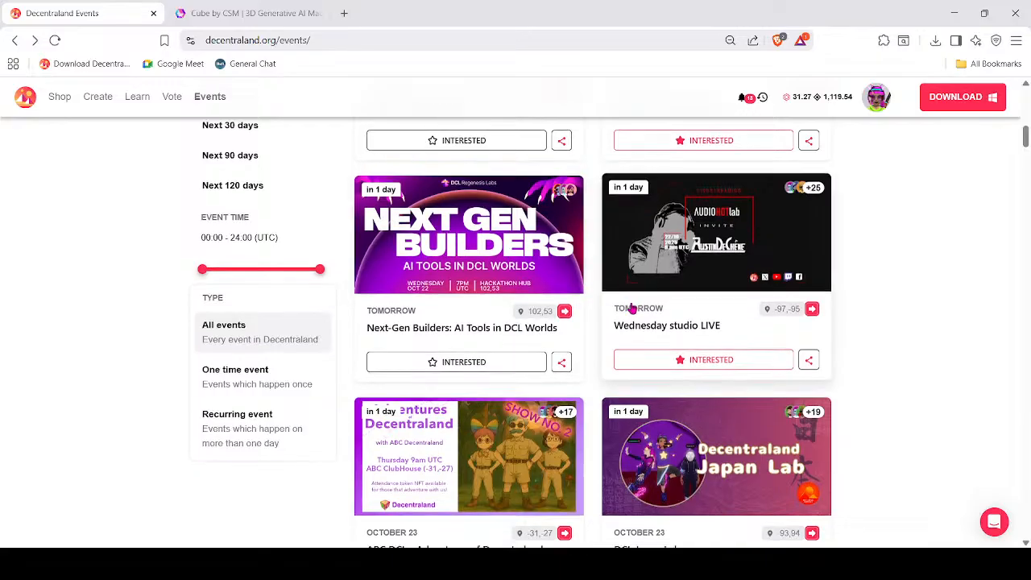
pyautogui.scroll(-6, 633, 309)
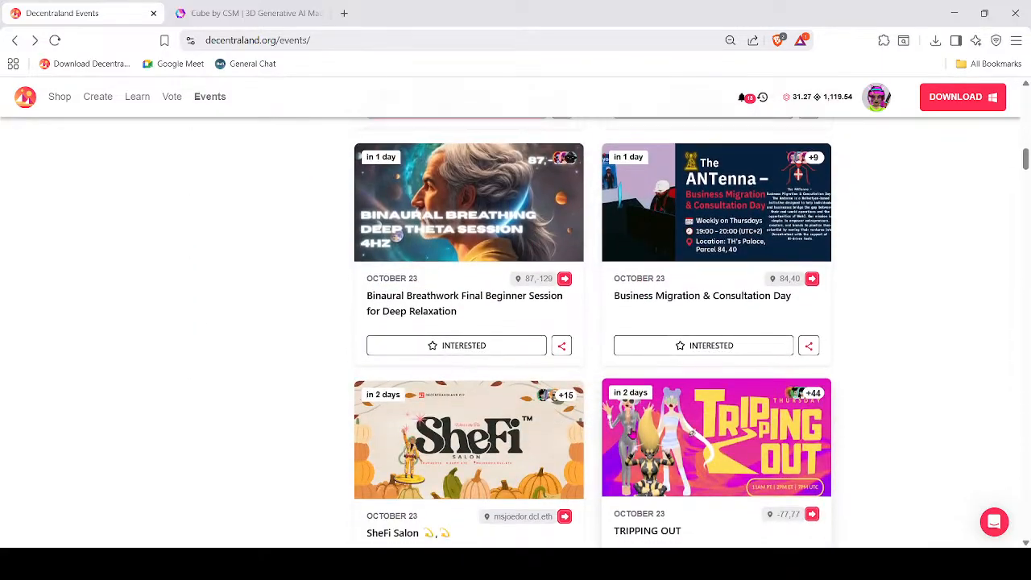
pyautogui.scroll(-3, 539, 386)
pyautogui.scroll(6, 538, 385)
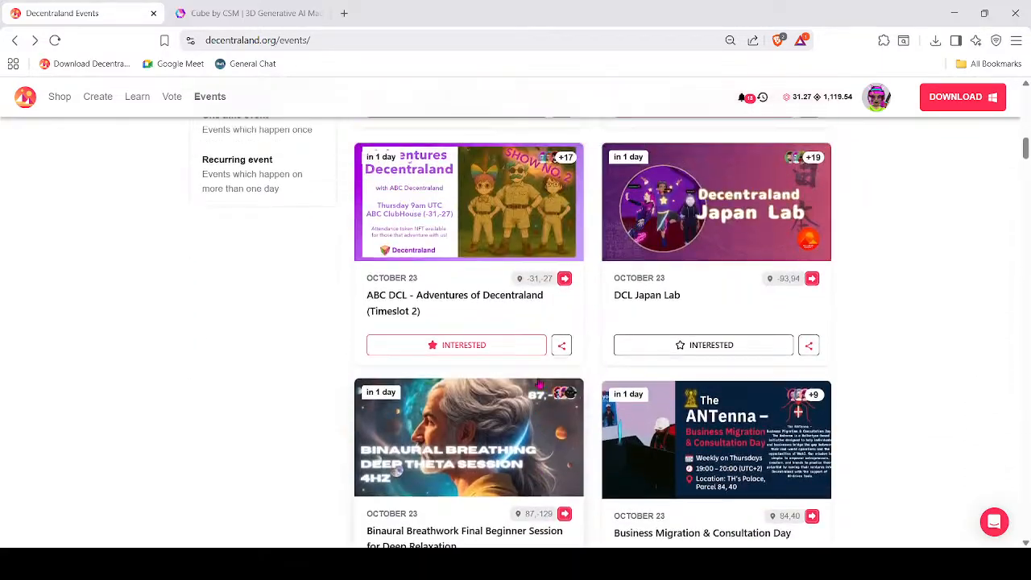
pyautogui.scroll(2, 540, 386)
pyautogui.scroll(-8, 858, 373)
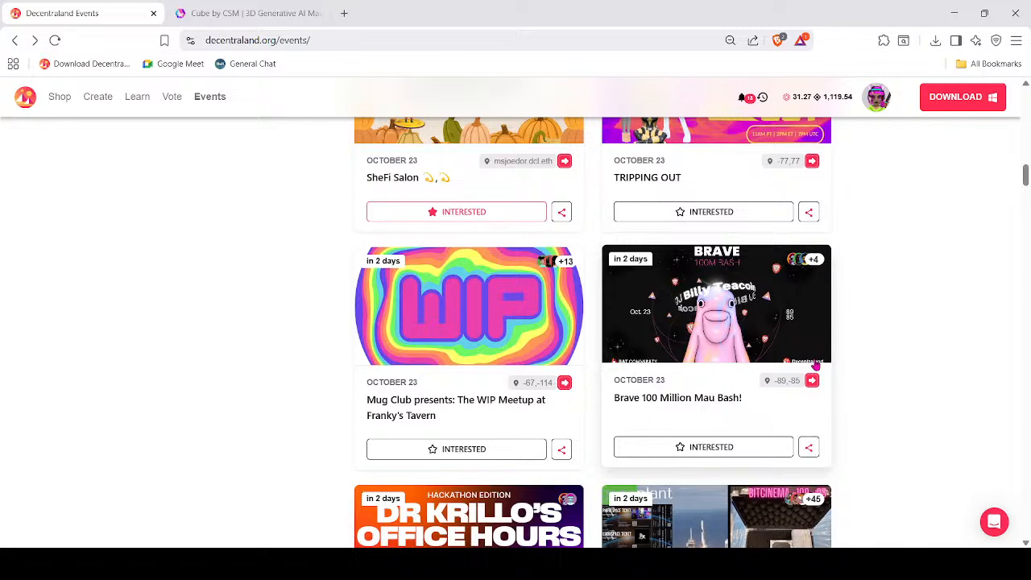
pyautogui.scroll(-2, 815, 366)
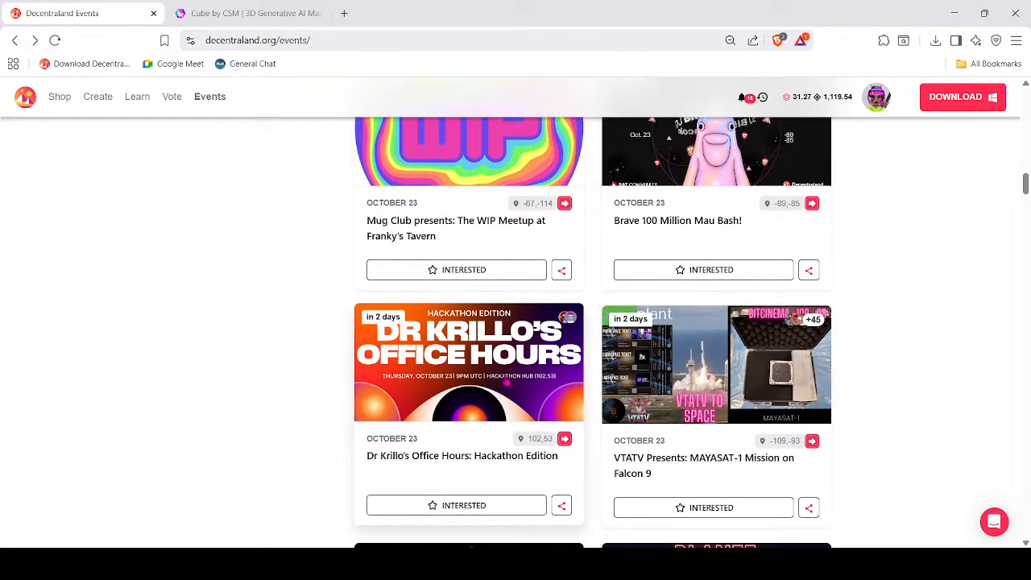
pyautogui.scroll(-3, 505, 382)
pyautogui.scroll(-3, 886, 413)
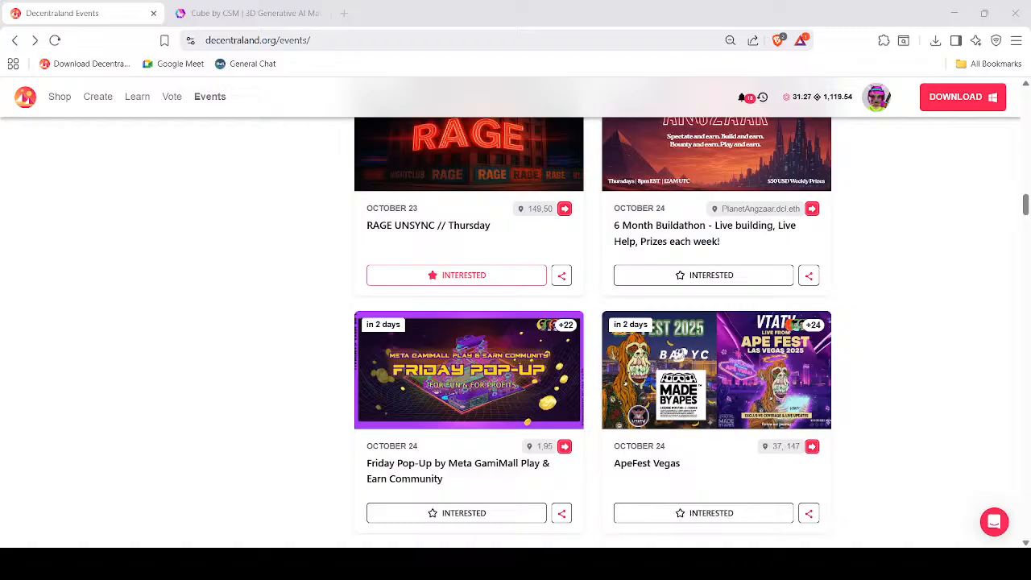
pyautogui.scroll(12, 593, 331)
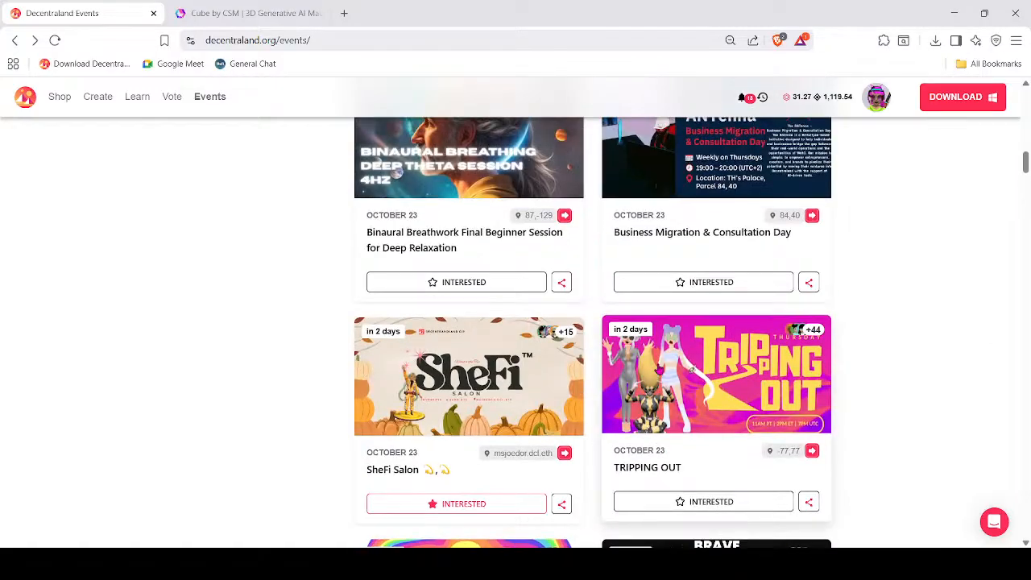
pyautogui.scroll(6, 661, 368)
pyautogui.scroll(1, 662, 368)
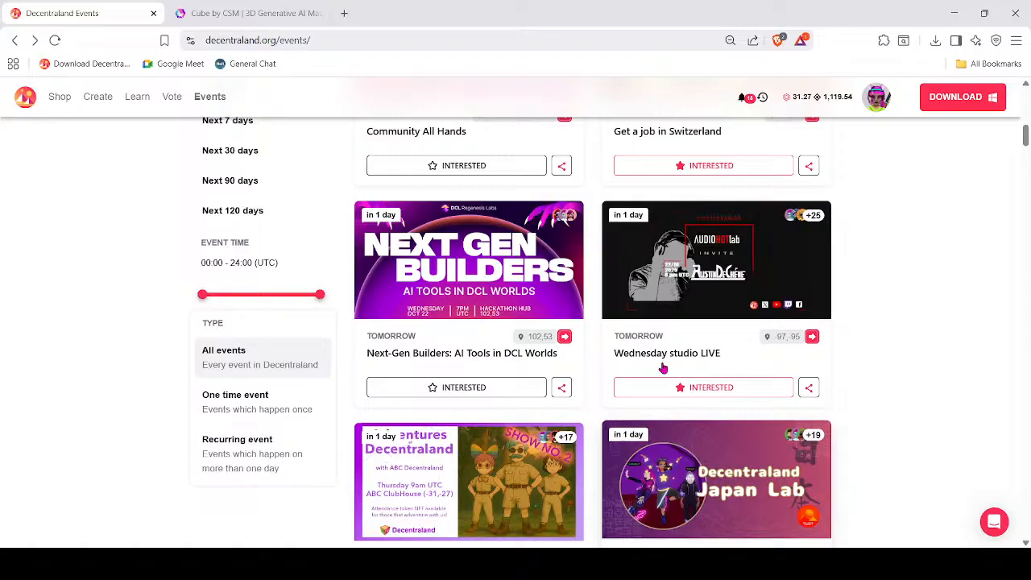
# Show the clown model tab, then return to Decentraland and orbit the camera around the avatar.
pyautogui.click(252, 15)
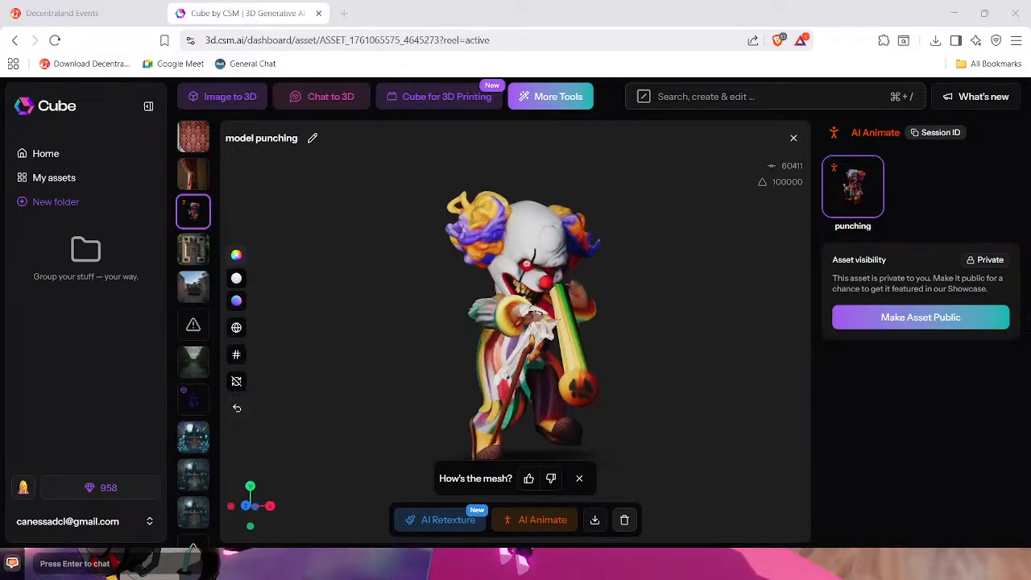
pyautogui.hotkey('alt', 'Tab')
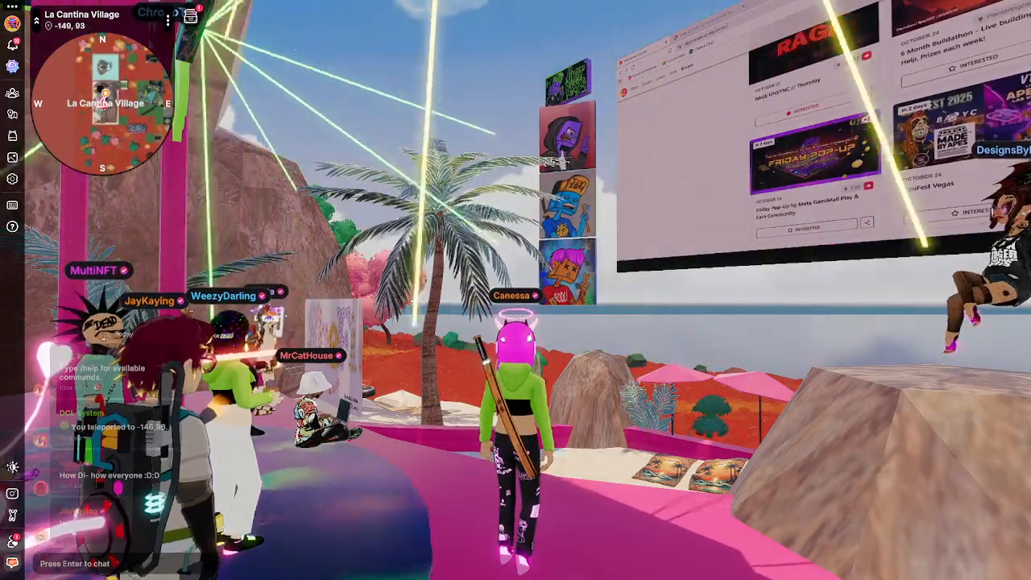
pyautogui.moveTo(602, 436); pyautogui.dragTo(604, 451)
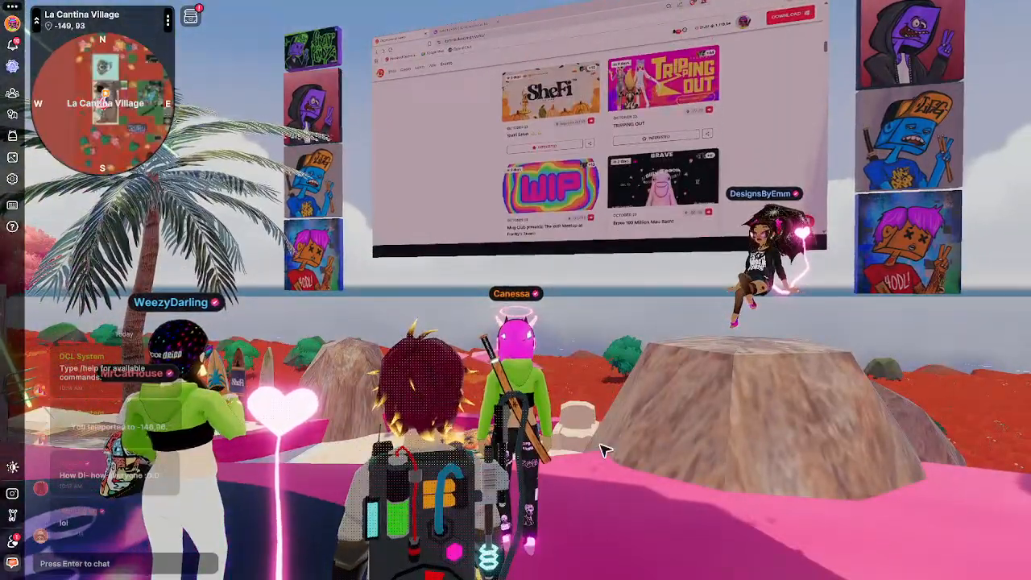
pyautogui.moveTo(571, 459); pyautogui.dragTo(572, 459)
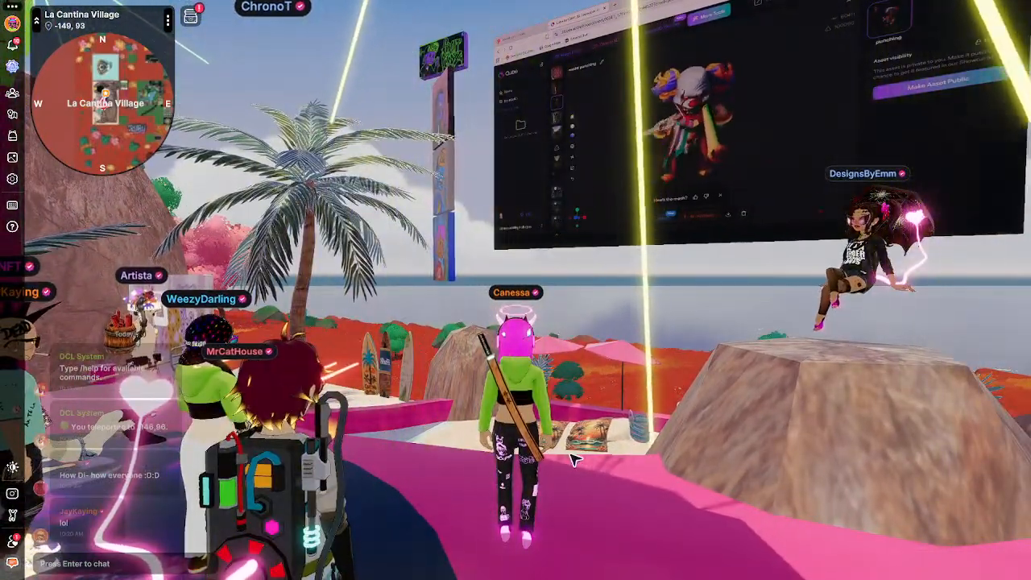